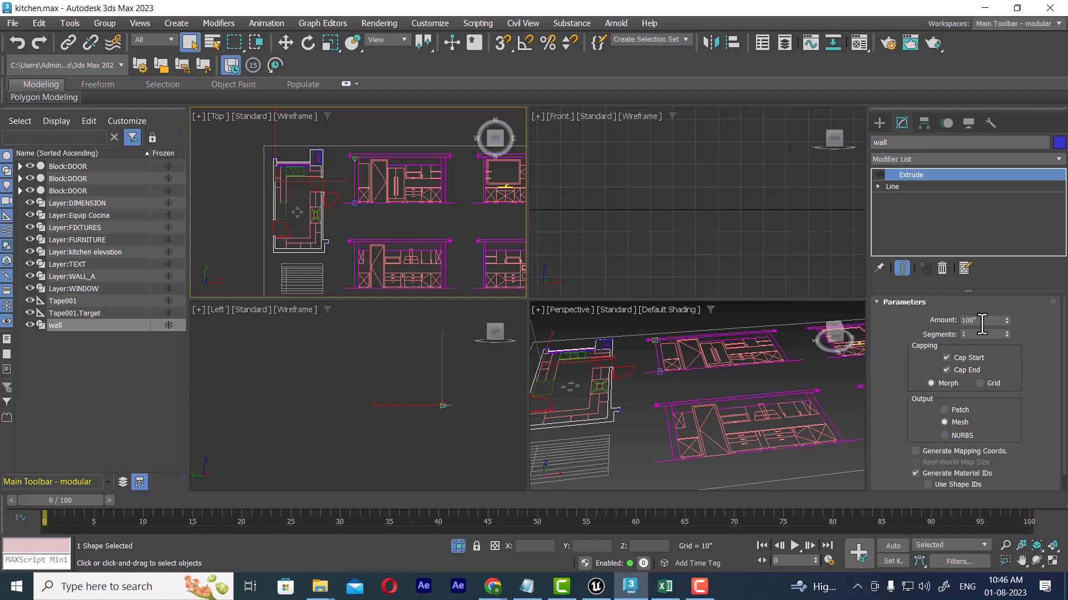
# Step: Turn the wall object's Extrude modifier back on
pyautogui.scroll(2, 366, 218)
pyautogui.moveTo(365, 218); pyautogui.dragTo(408, 286, button='middle')
pyautogui.scroll(3, 398, 241)
pyautogui.scroll(4, 398, 241)
pyautogui.scroll(-2, 362, 195)
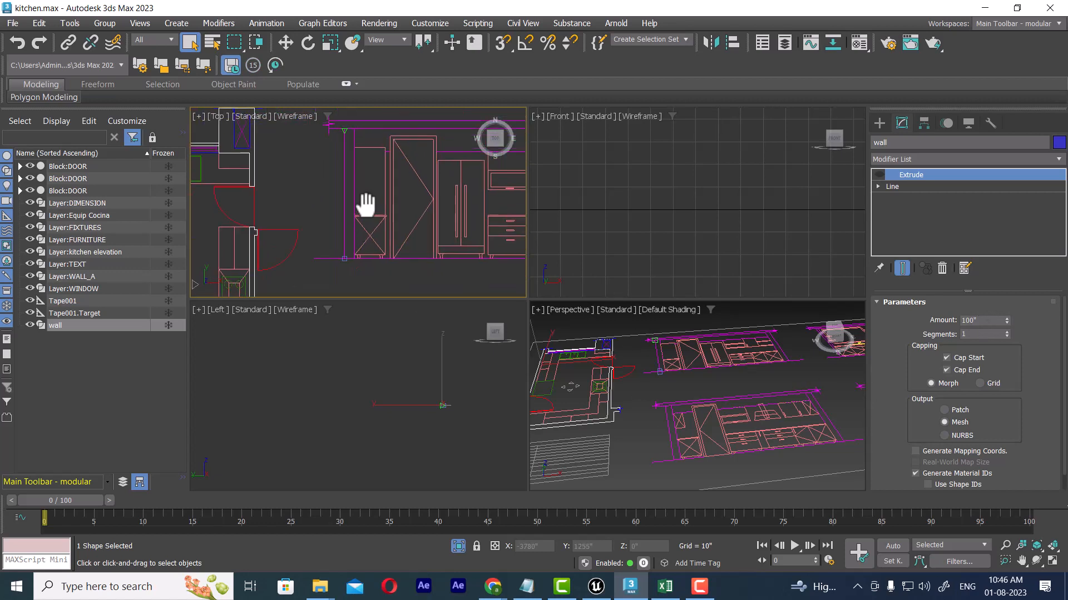
pyautogui.moveTo(365, 205); pyautogui.dragTo(366, 221, button='middle')
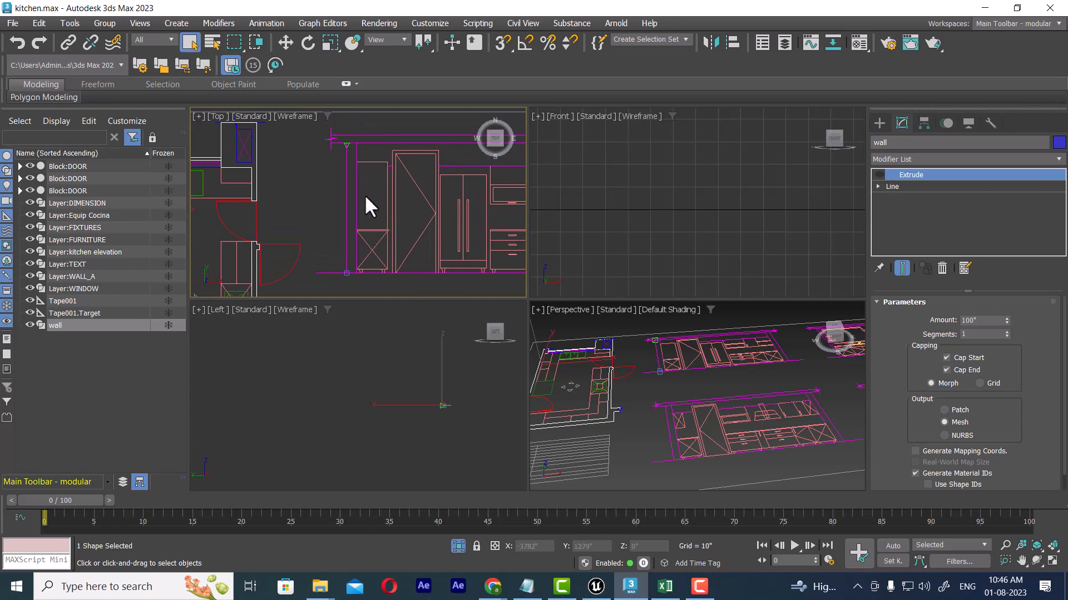
pyautogui.click(878, 174)
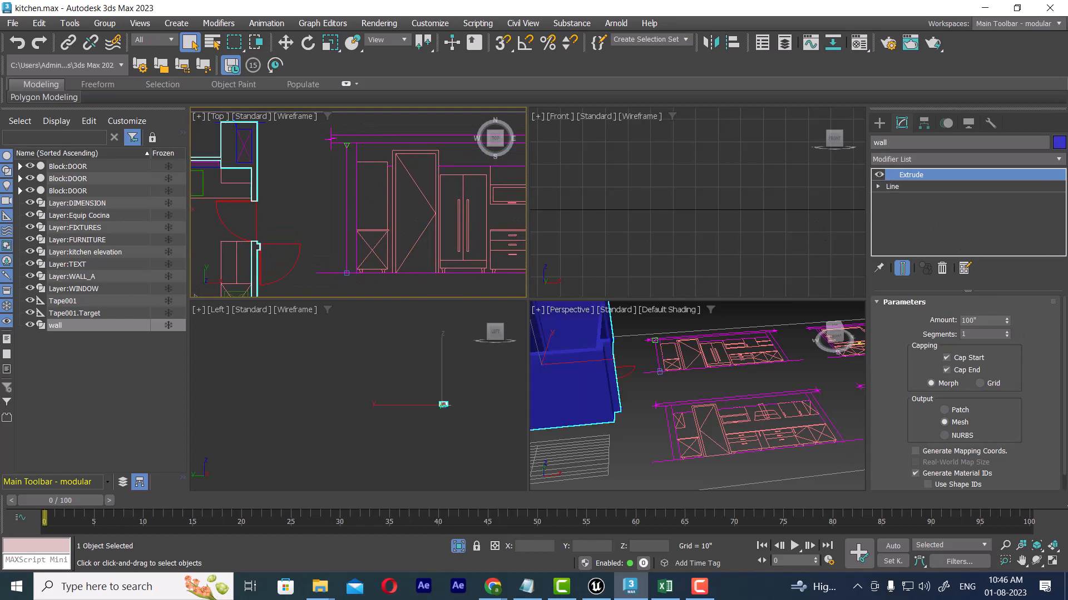
# Step: Examine the extruded wall alongside the kitchen floor plan and elevation drawings
pyautogui.moveTo(700, 394); pyautogui.dragTo(757, 412, button='middle')
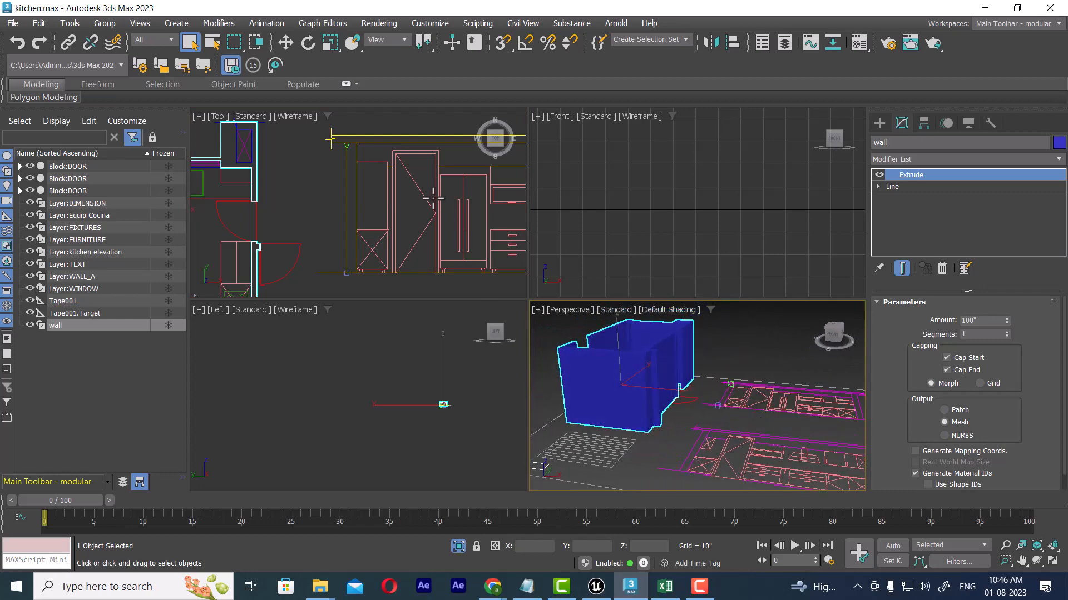
pyautogui.moveTo(352, 205); pyautogui.dragTo(398, 162, button='middle')
pyautogui.scroll(-3, 397, 195)
pyautogui.moveTo(422, 241); pyautogui.dragTo(412, 219, button='middle')
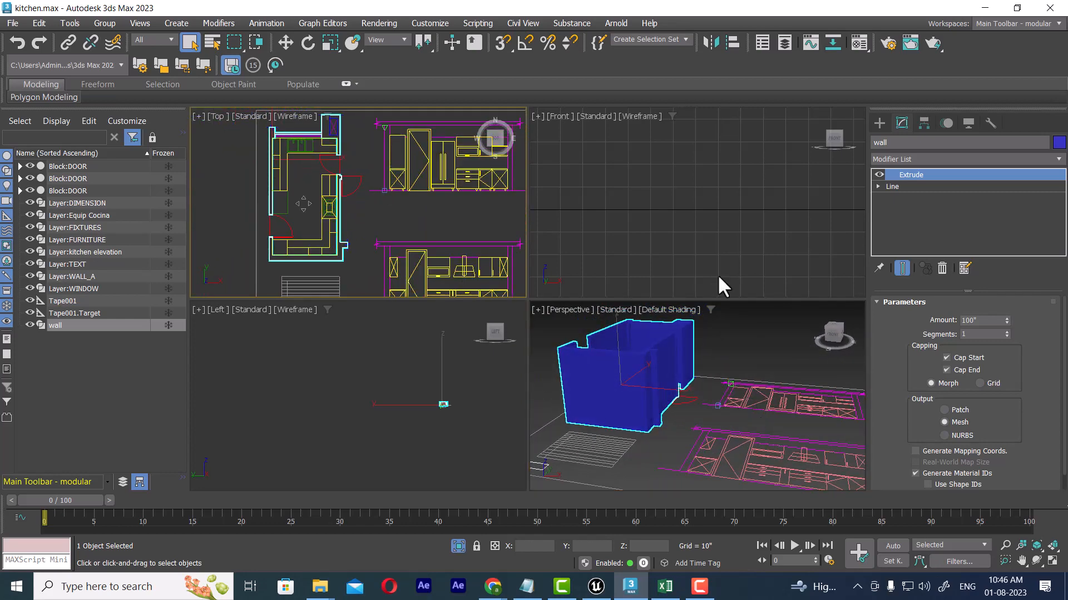
pyautogui.keyDown('alt'); pyautogui.moveTo(777, 395); pyautogui.dragTo(746, 422, button='middle'); pyautogui.keyUp('alt')
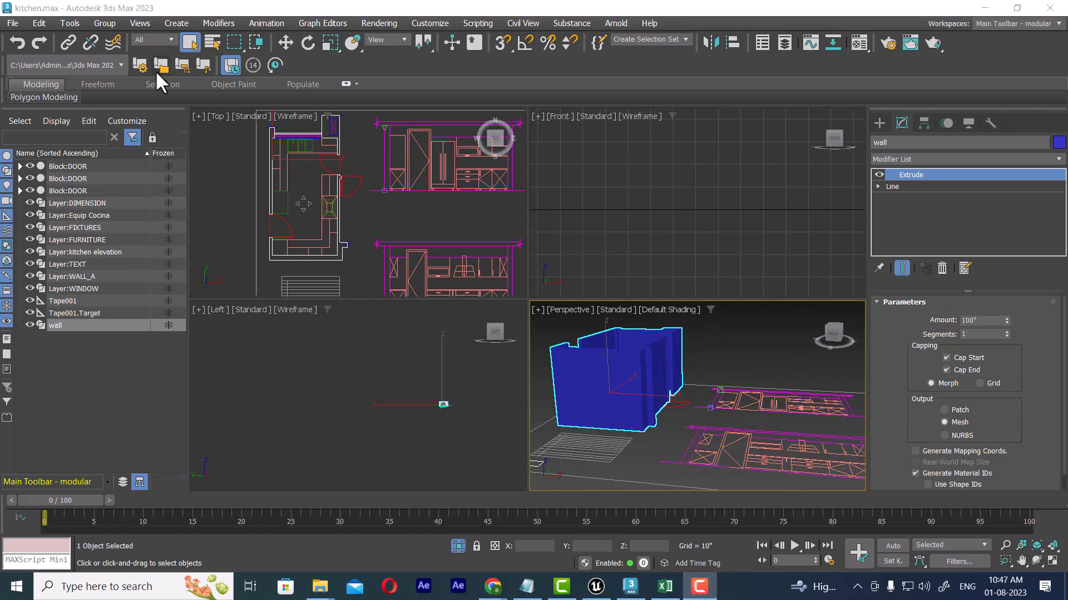
pyautogui.click(697, 414)
pyautogui.click(653, 406)
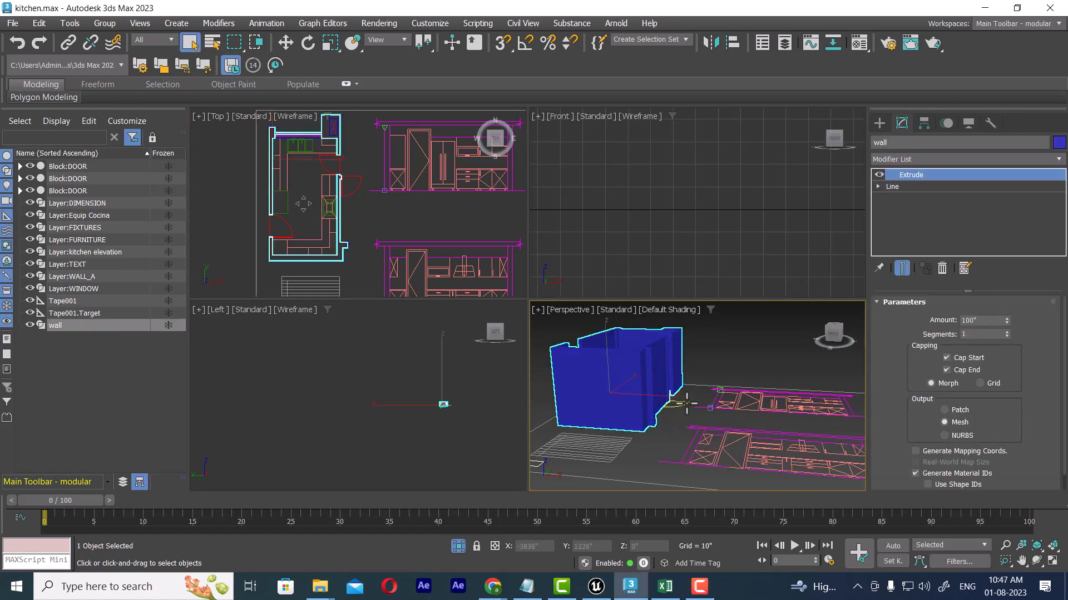
# Step: Maximize the Top view and examine the four kitchen elevations, focusing on the one with the refrigerator and door
pyautogui.moveTo(361, 170); pyautogui.dragTo(367, 184, button='middle')
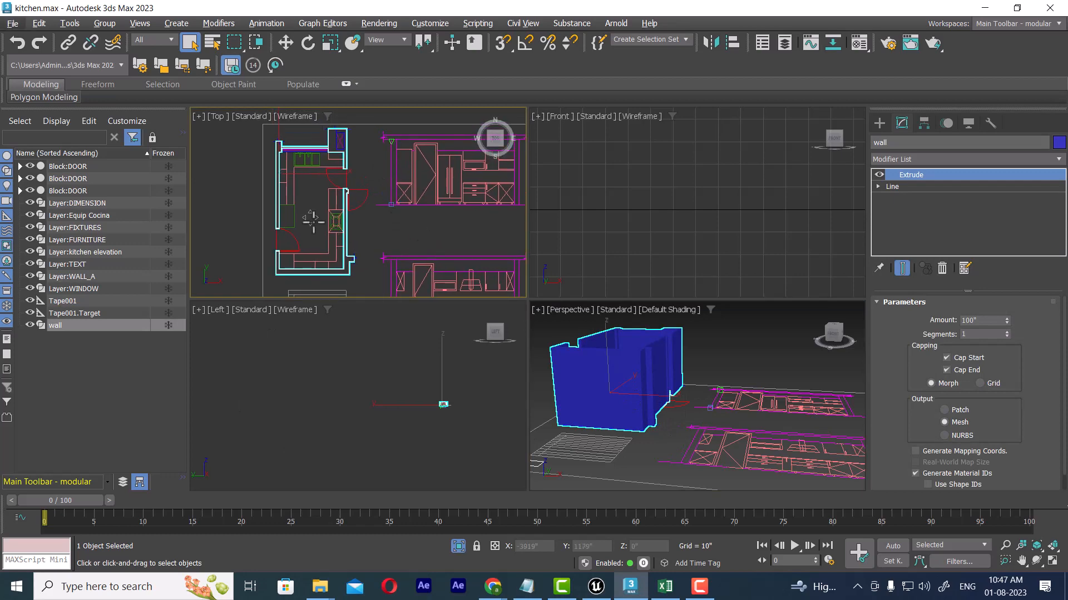
pyautogui.hotkey('alt', 'w')
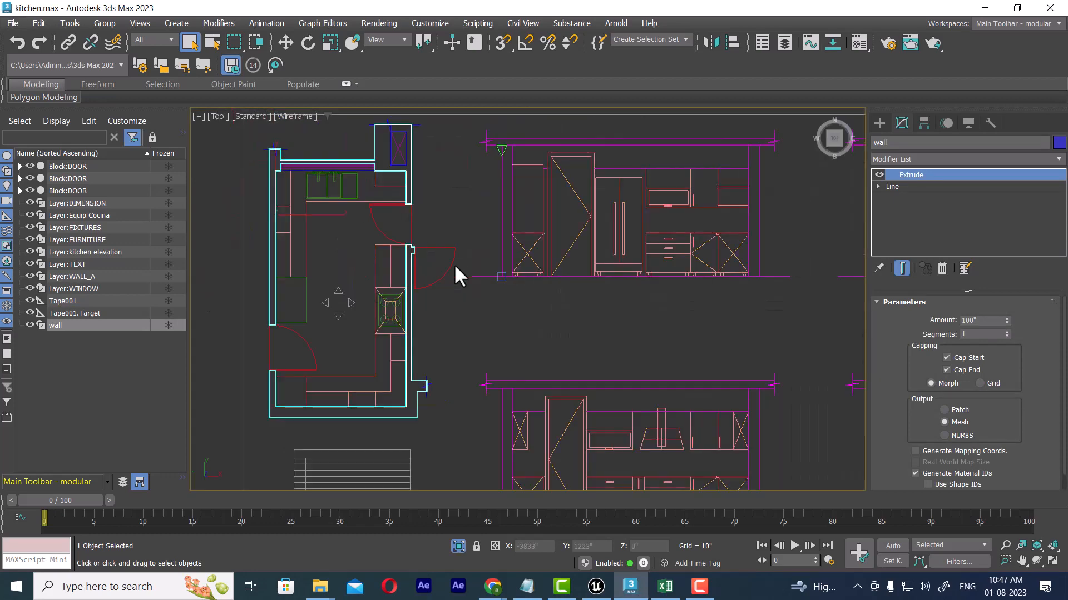
pyautogui.scroll(5, 445, 267)
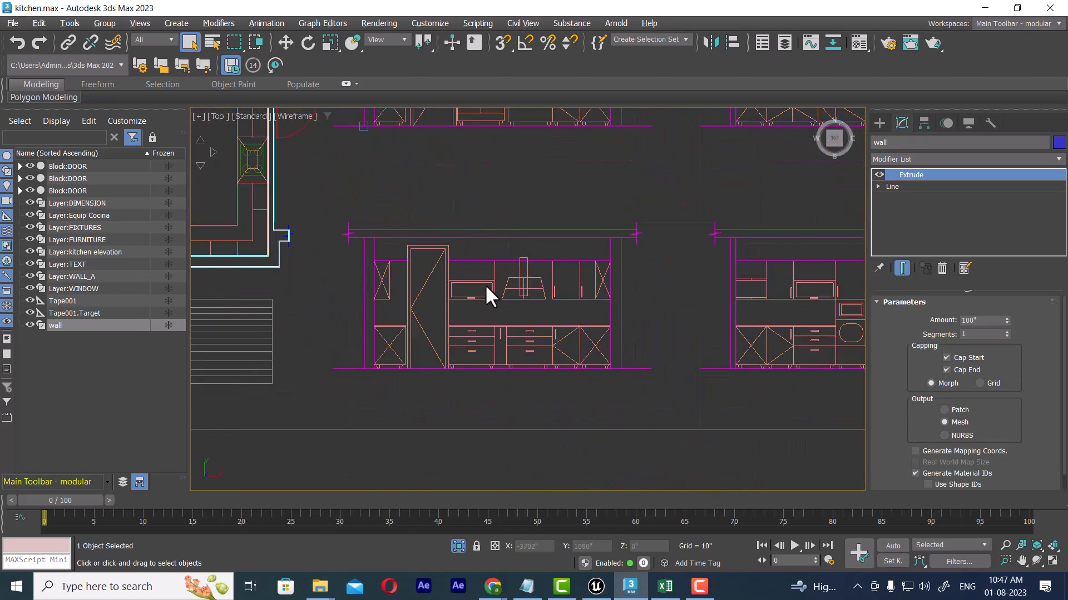
pyautogui.moveTo(569, 258); pyautogui.dragTo(533, 341, button='middle')
pyautogui.scroll(-3, 557, 287)
pyautogui.moveTo(557, 287); pyautogui.dragTo(590, 311, button='middle')
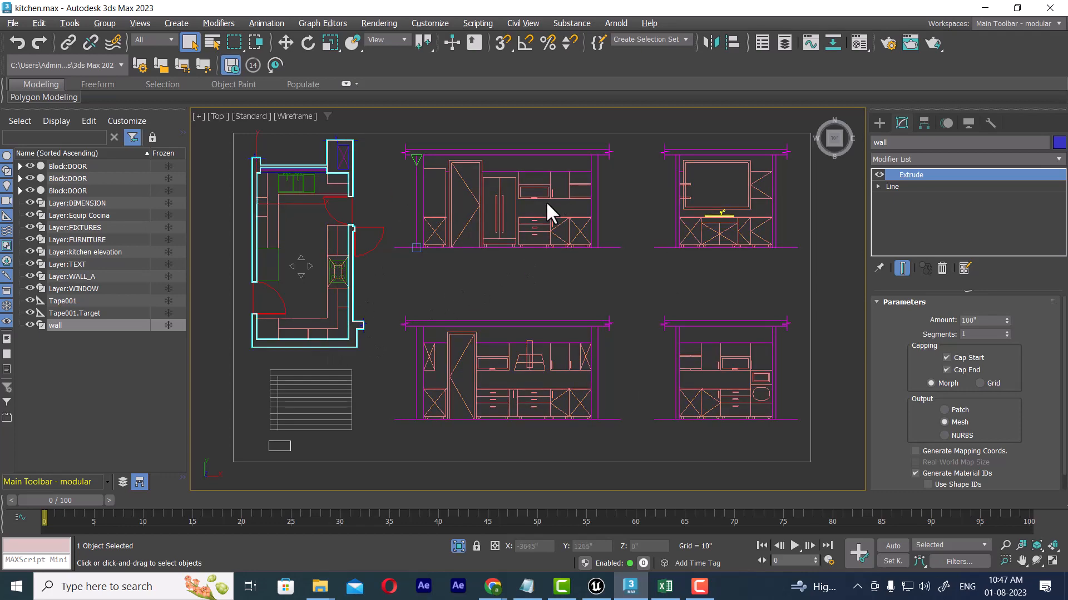
pyautogui.scroll(4, 469, 211)
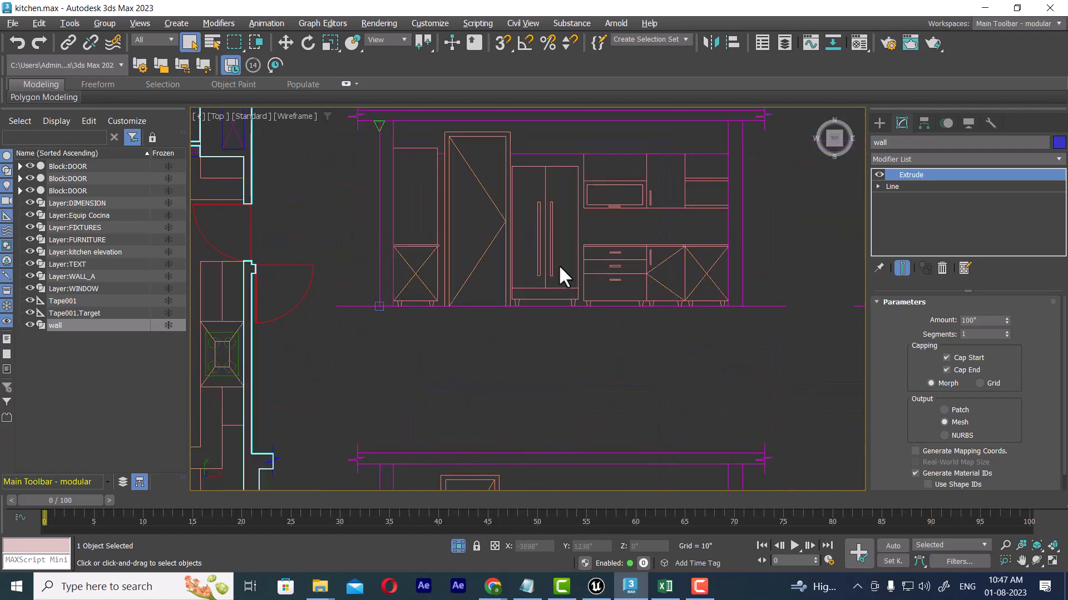
pyautogui.moveTo(551, 278); pyautogui.dragTo(516, 282, button='middle')
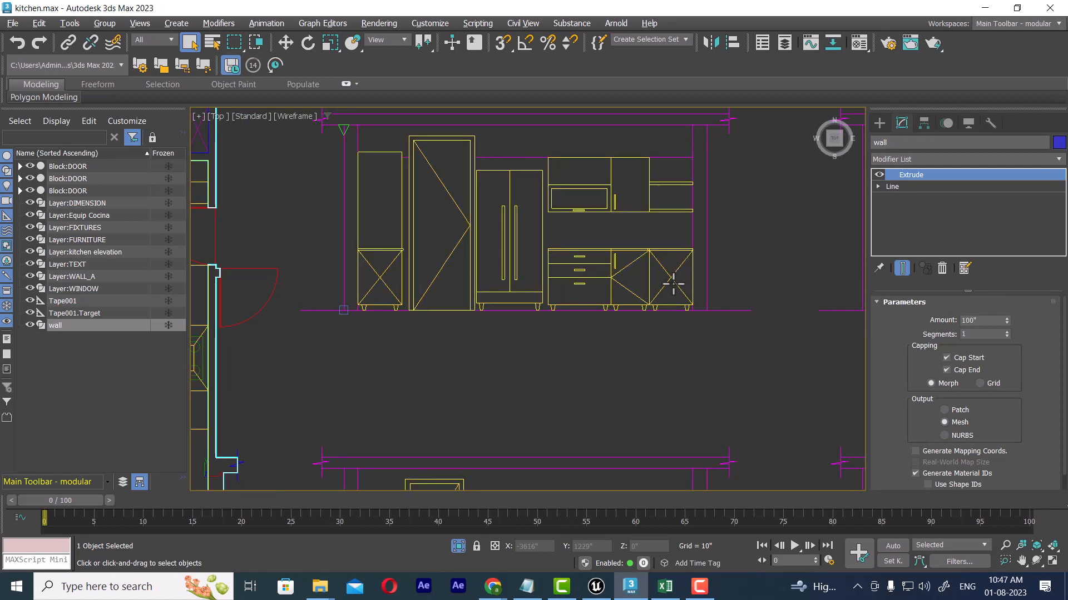
# Step: With snapping on, trace two rectangles over the wall cabinet's flap door beside the refrigerator: its outer frame and the inner panel, about 11" high
pyautogui.scroll(2, 689, 342)
pyautogui.scroll(2, 687, 339)
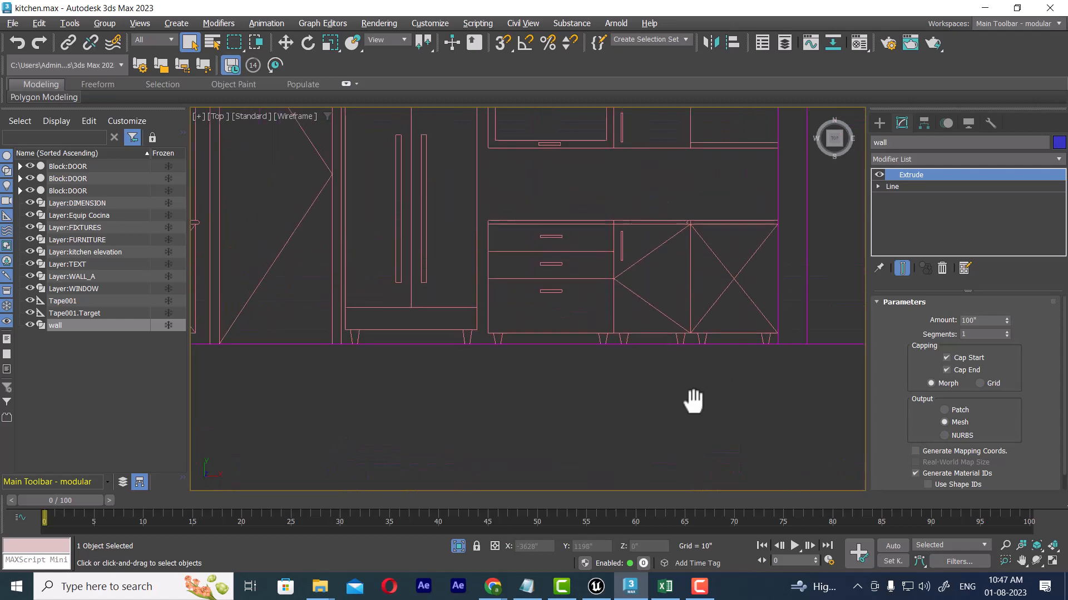
pyautogui.click(879, 122)
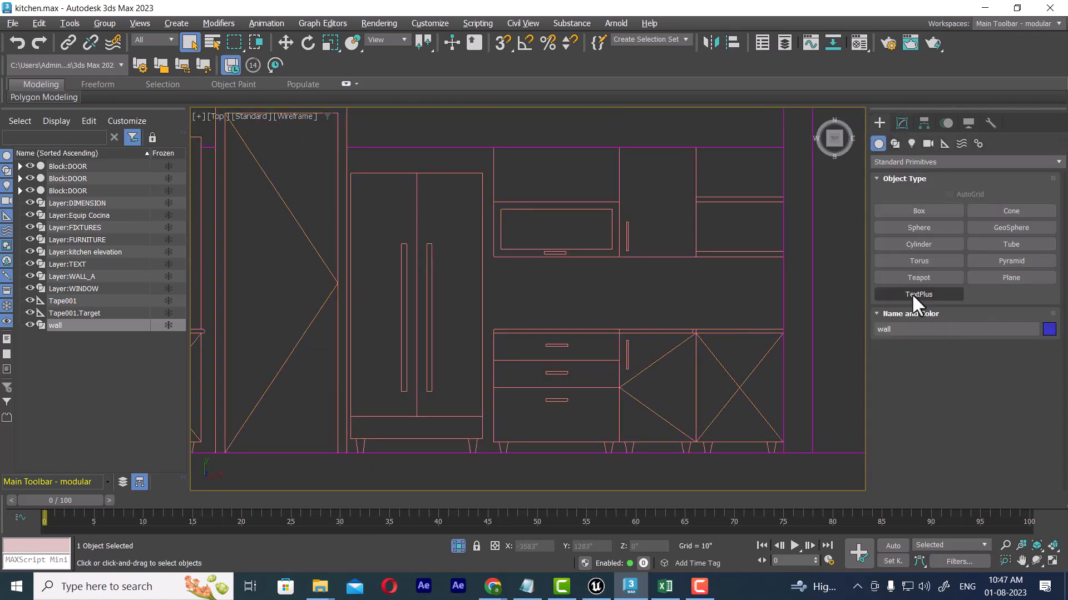
pyautogui.click(895, 143)
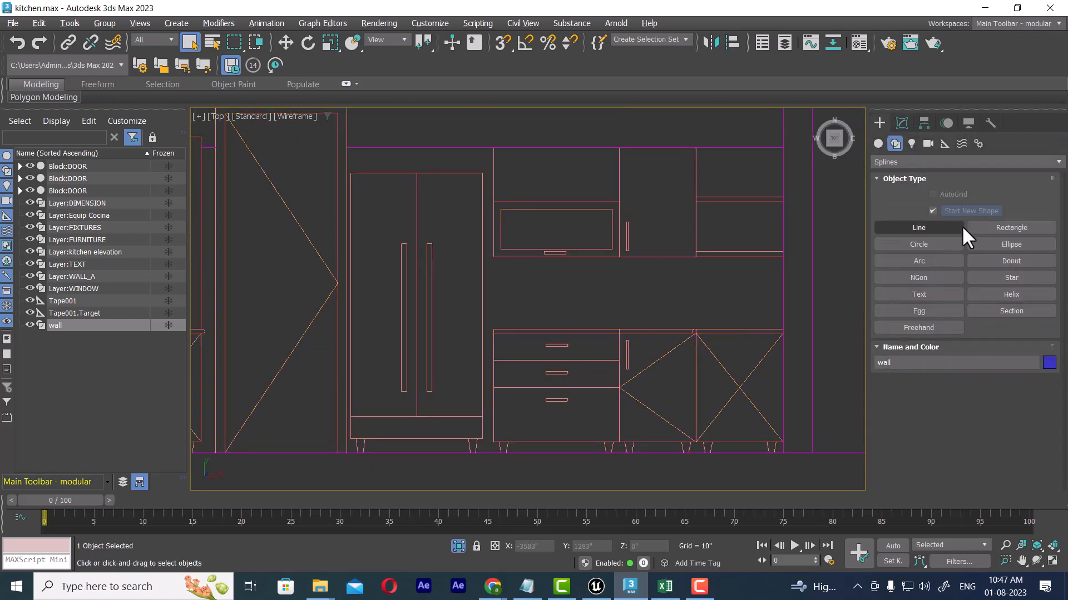
pyautogui.click(1008, 229)
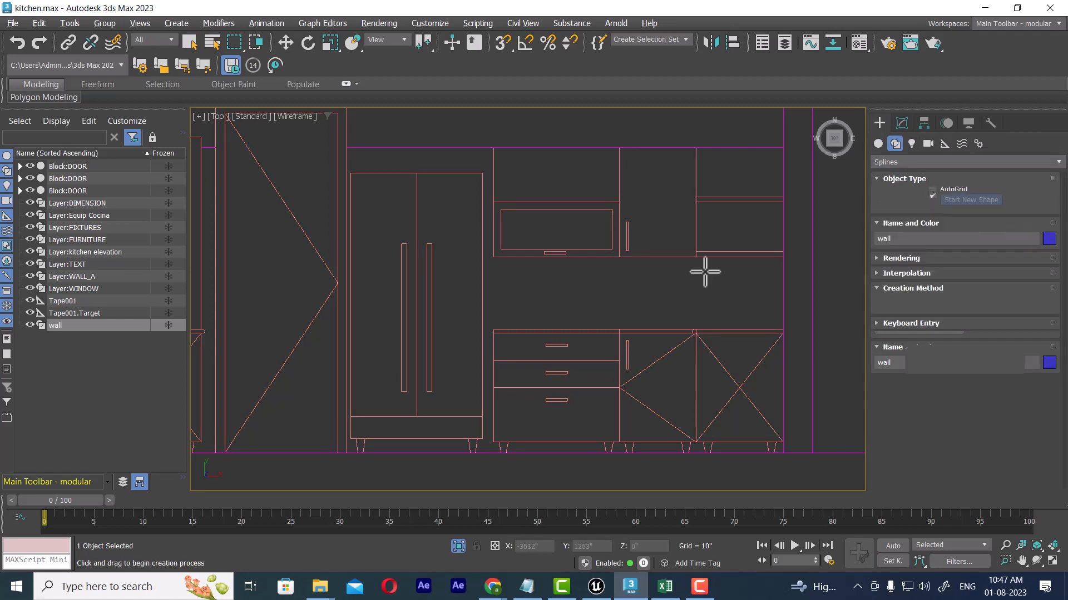
pyautogui.scroll(-3, 651, 249)
pyautogui.scroll(4, 628, 247)
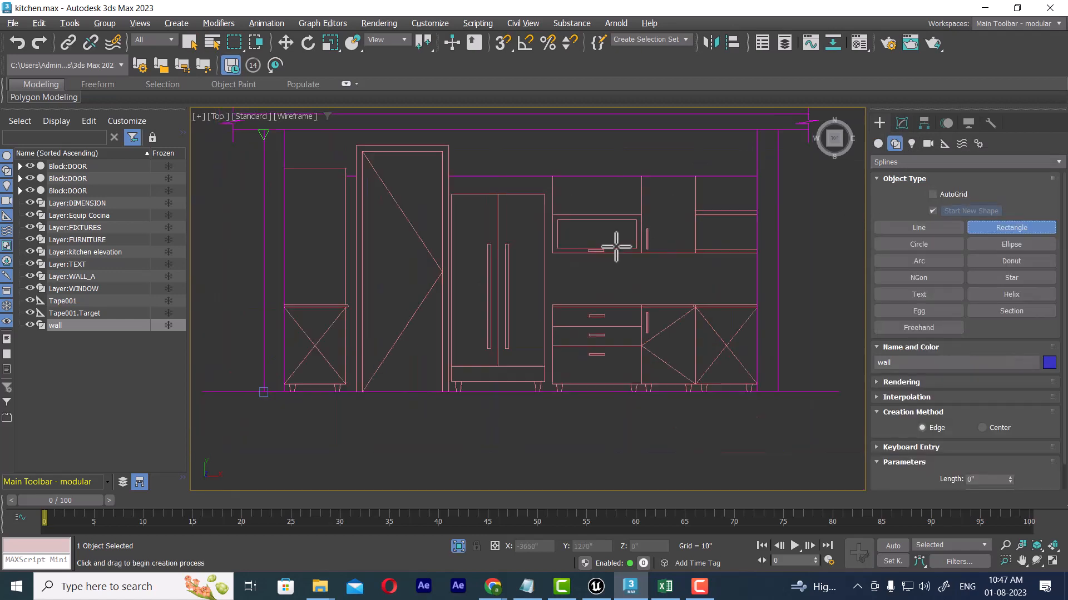
pyautogui.press('s')
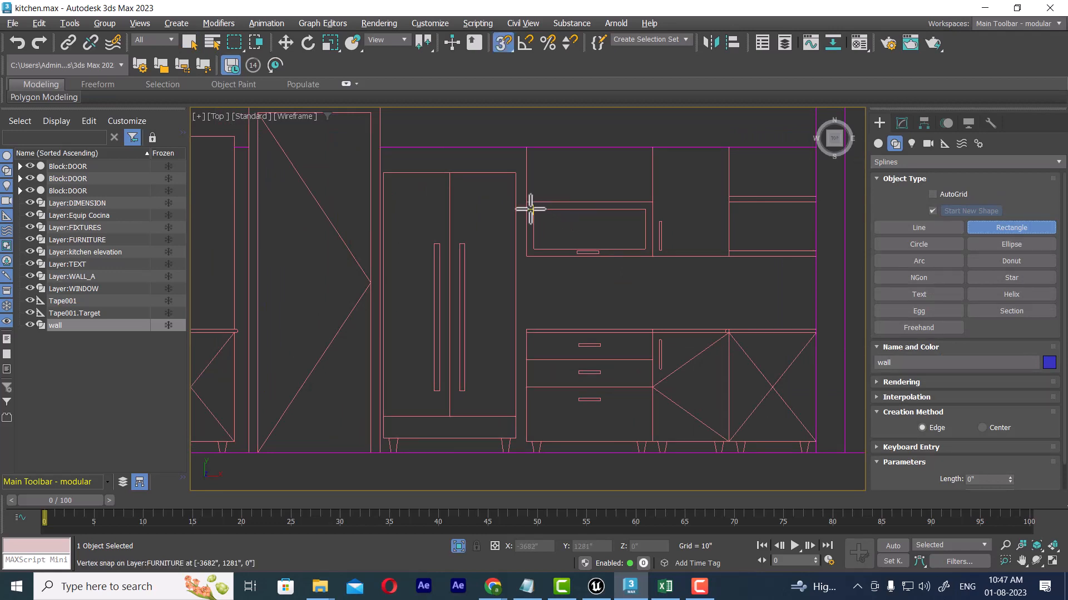
pyautogui.moveTo(526, 202); pyautogui.dragTo(646, 253)
pyautogui.scroll(4, 642, 232)
pyautogui.moveTo(430, 187); pyautogui.dragTo(646, 266)
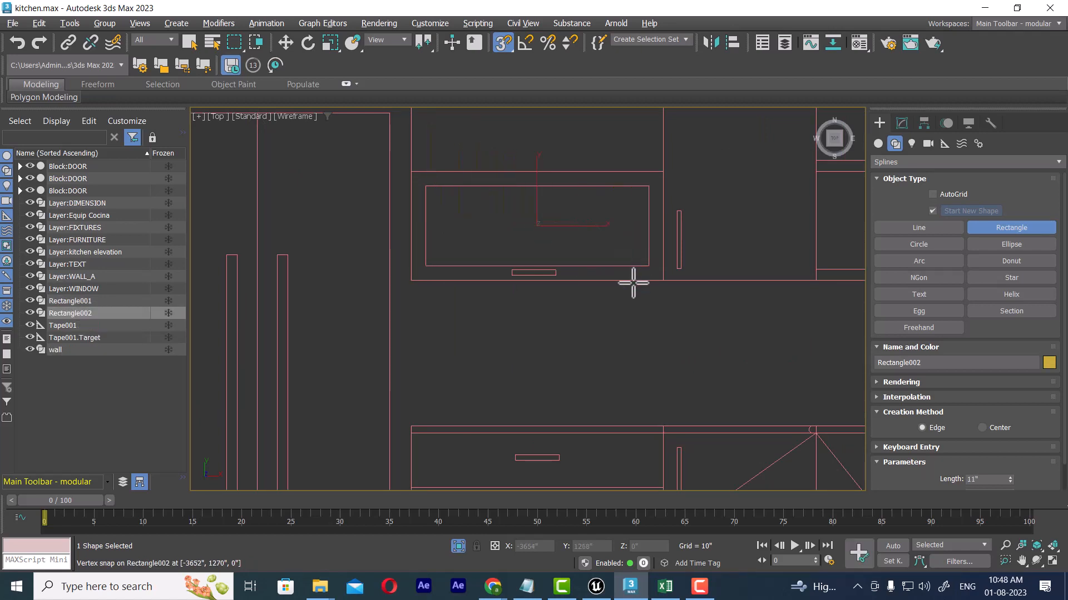
pyautogui.rightClick(606, 300)
# Step: Switch to the Perspective view and hide the Layer:FURNITURE linework around the two rectangles
pyautogui.press('p')
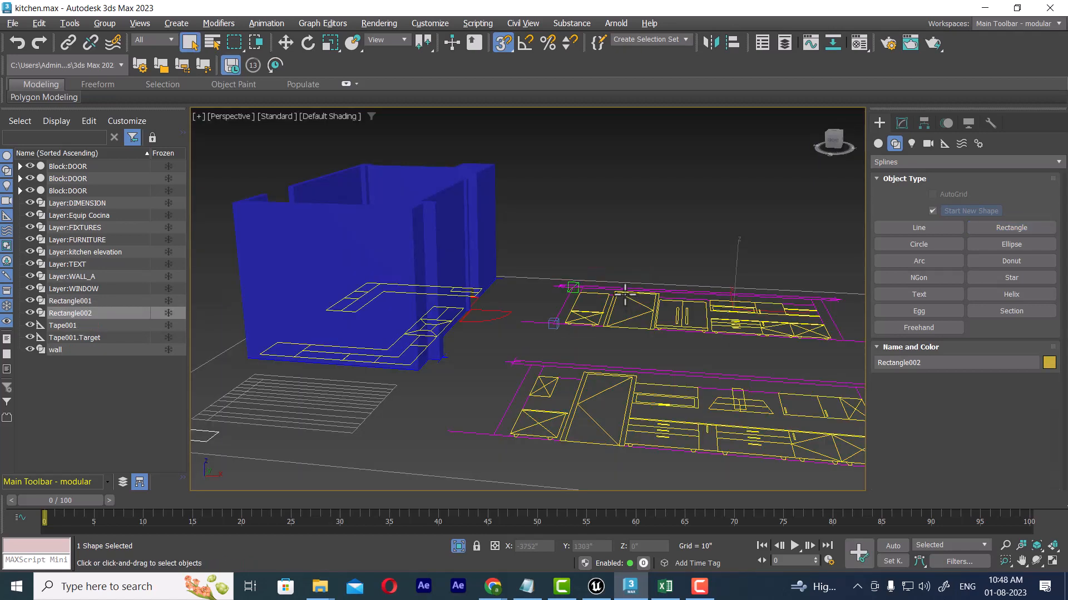
pyautogui.scroll(6, 625, 295)
pyautogui.scroll(-3, 593, 303)
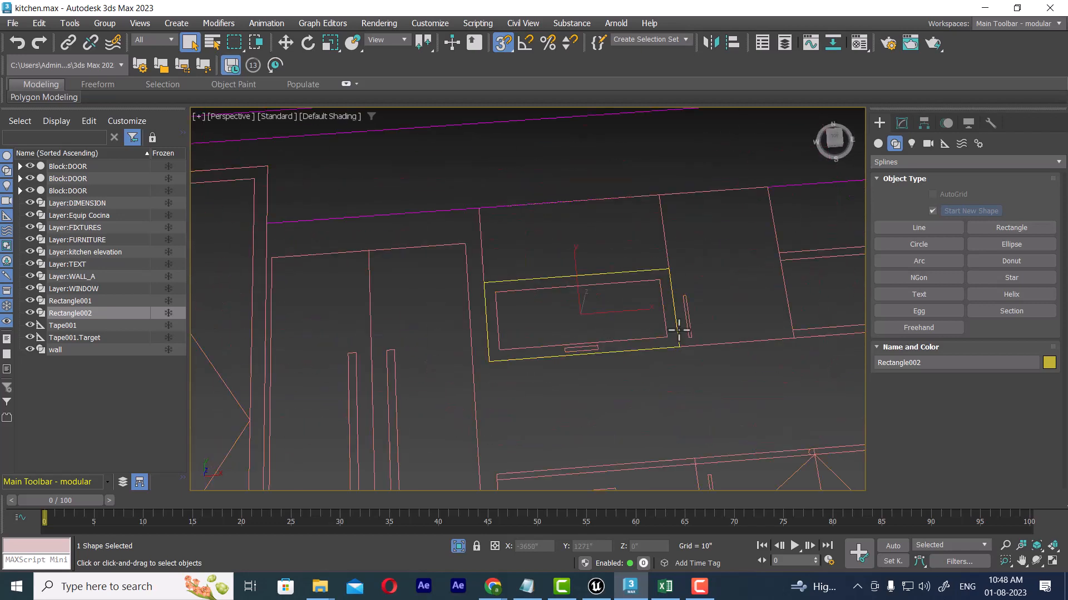
pyautogui.rightClick(699, 303)
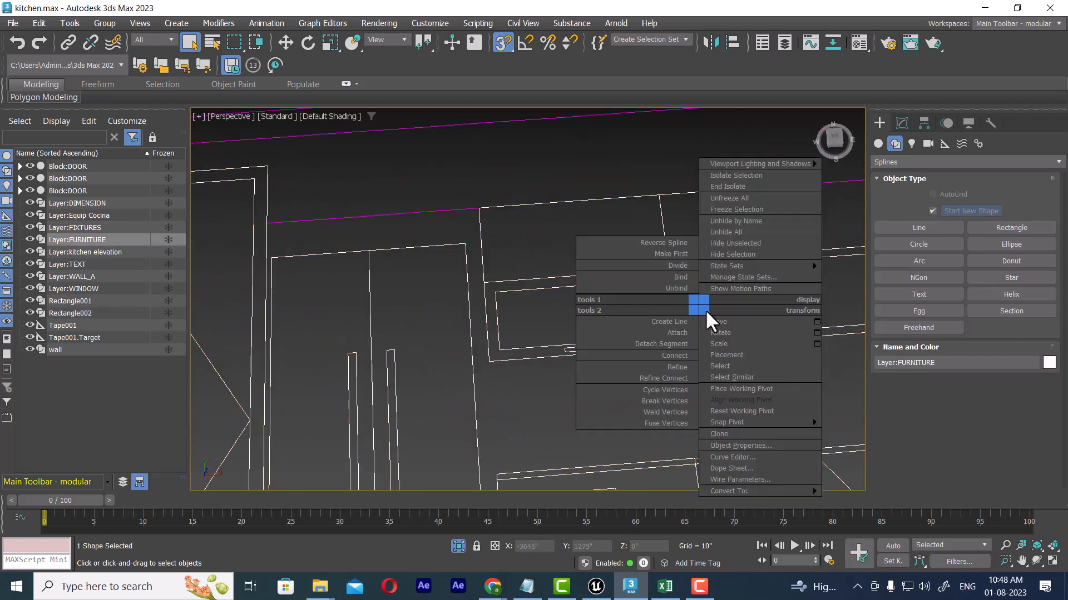
pyautogui.click(752, 260)
pyautogui.moveTo(577, 248); pyautogui.dragTo(602, 412)
pyautogui.click(608, 374)
pyautogui.click(603, 411)
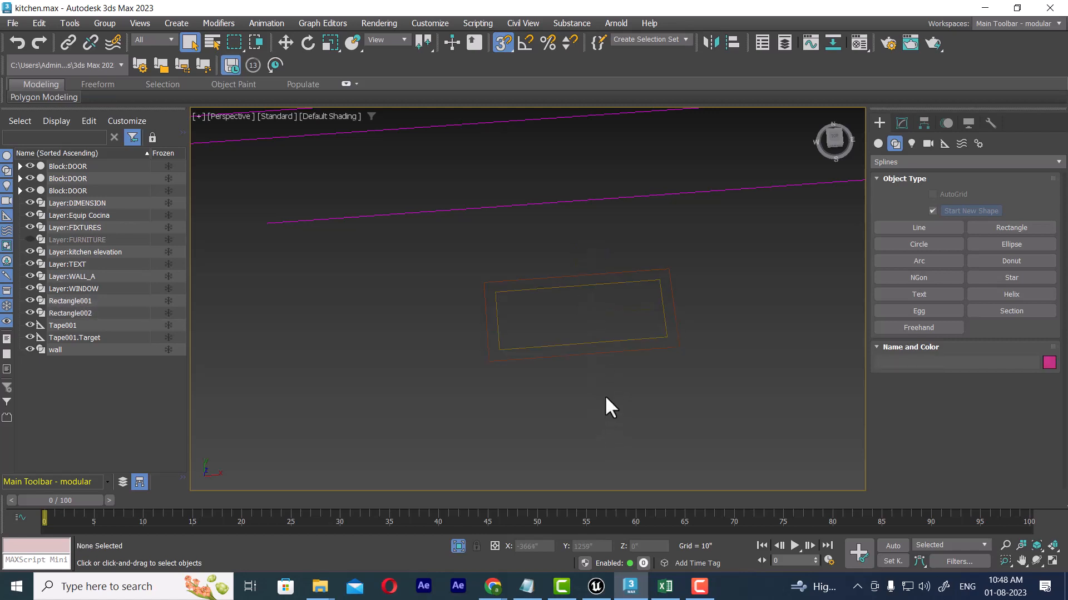
# Step: Convert the outer rectangle of the cabinet door to an editable spline
pyautogui.click(620, 353)
pyautogui.rightClick(613, 267)
pyautogui.moveTo(720, 451)
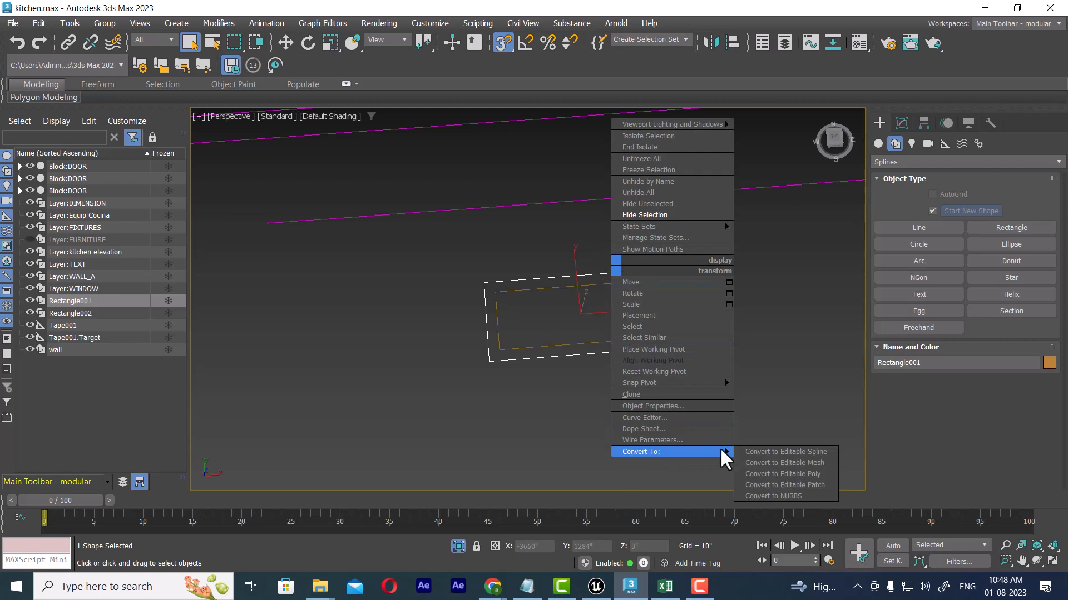
pyautogui.click(780, 452)
# Step: Attach the inner rectangle to the outer editable spline and leave attach mode
pyautogui.rightClick(761, 322)
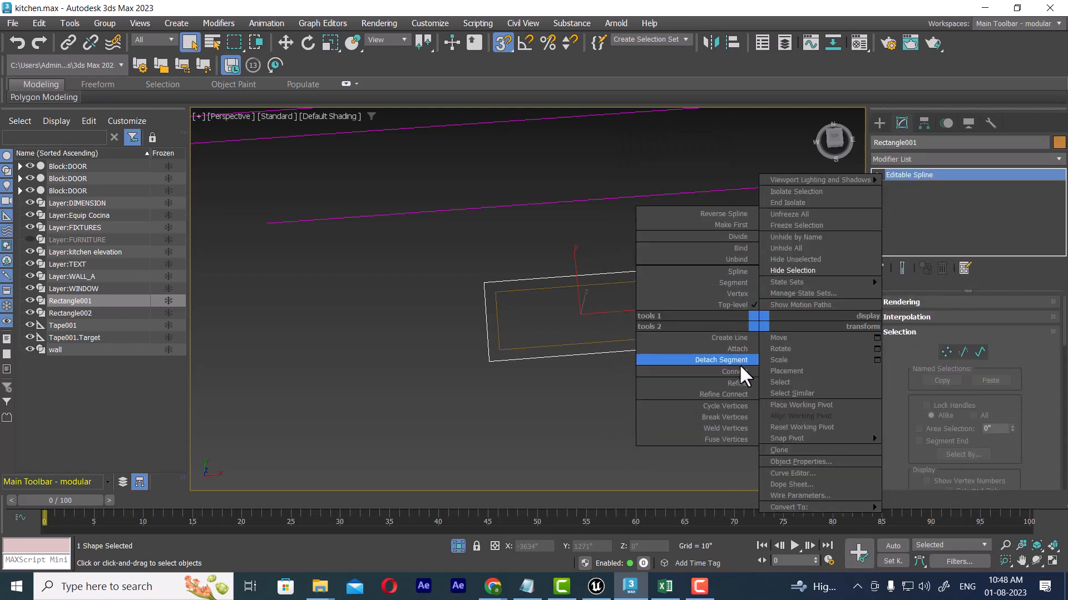
pyautogui.click(737, 348)
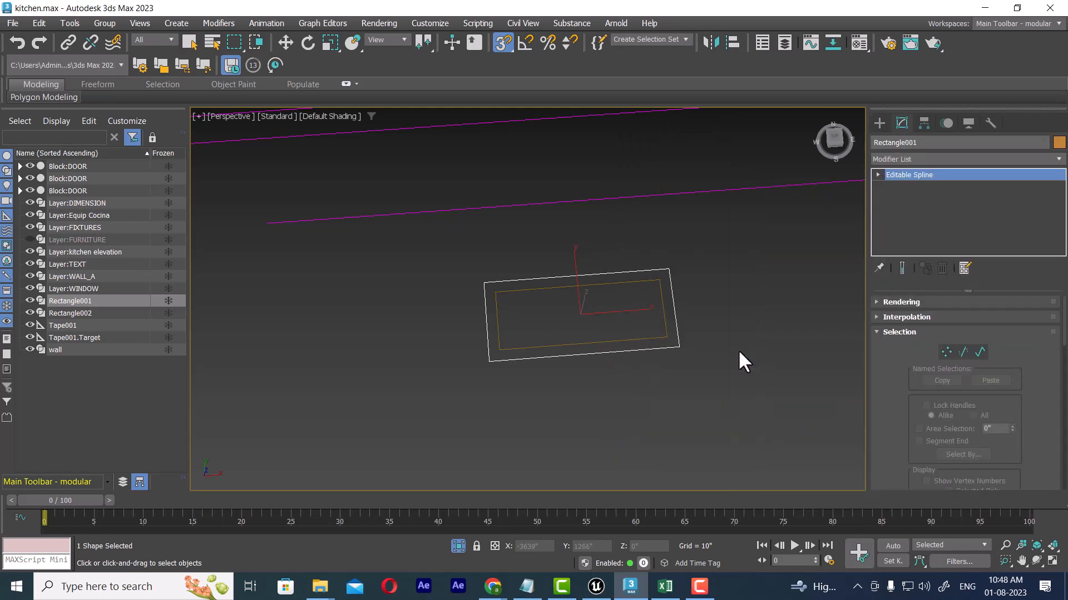
pyautogui.click(668, 330)
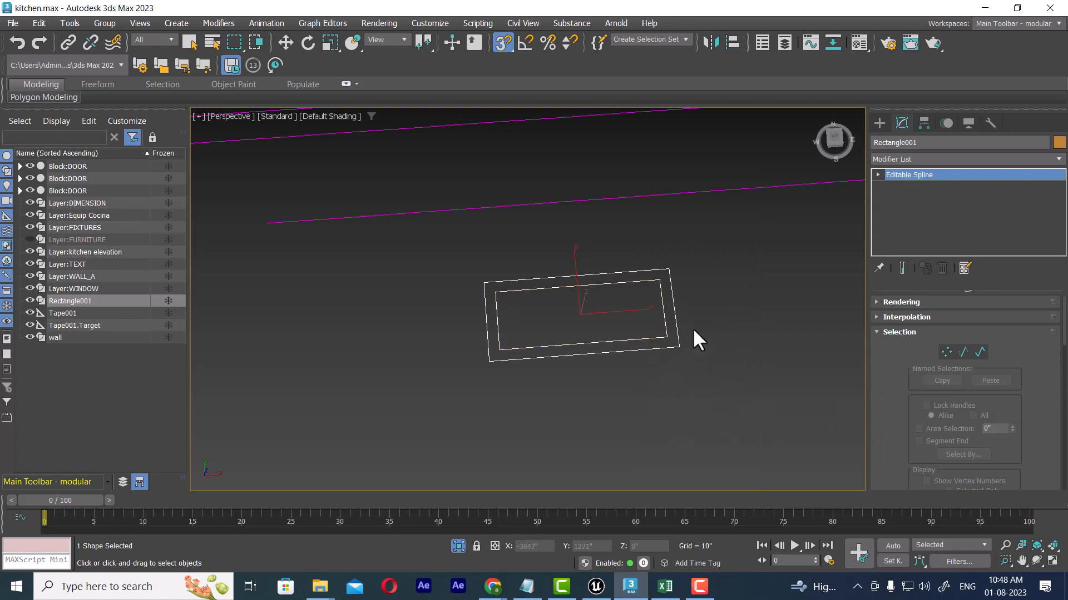
pyautogui.press('w')
# Step: Unhide all objects, return to the Top view of the elevation, and deselect the cabinet door spline
pyautogui.rightClick(700, 237)
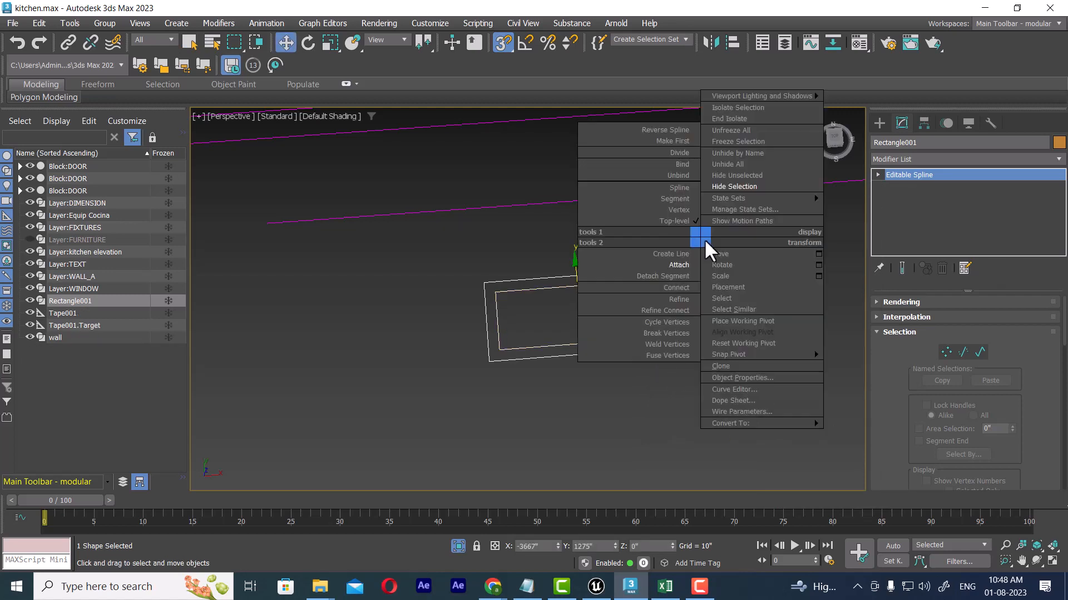
pyautogui.click(732, 165)
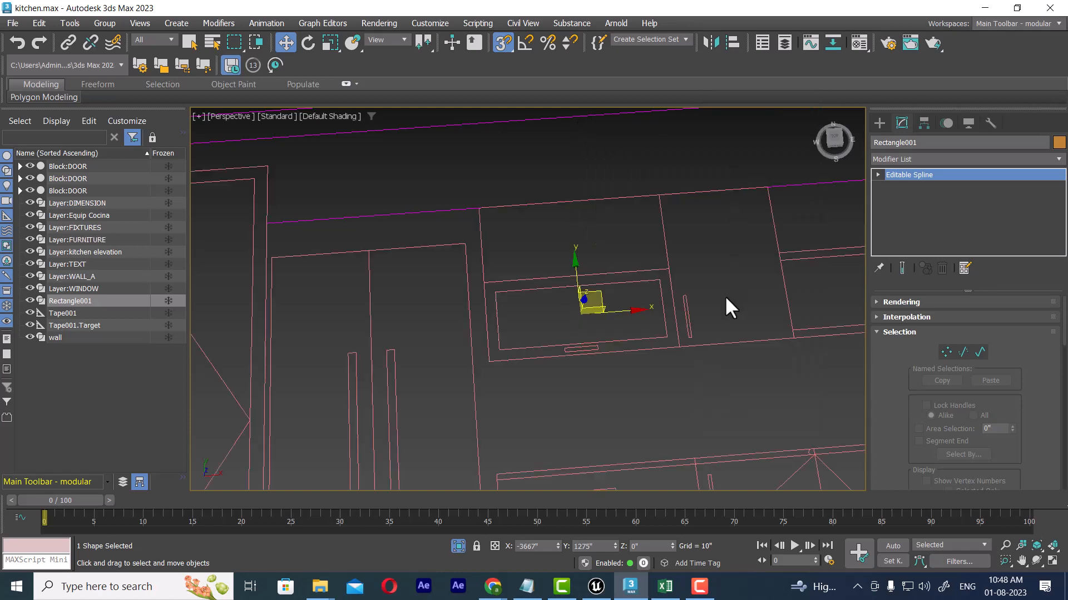
pyautogui.press('t')
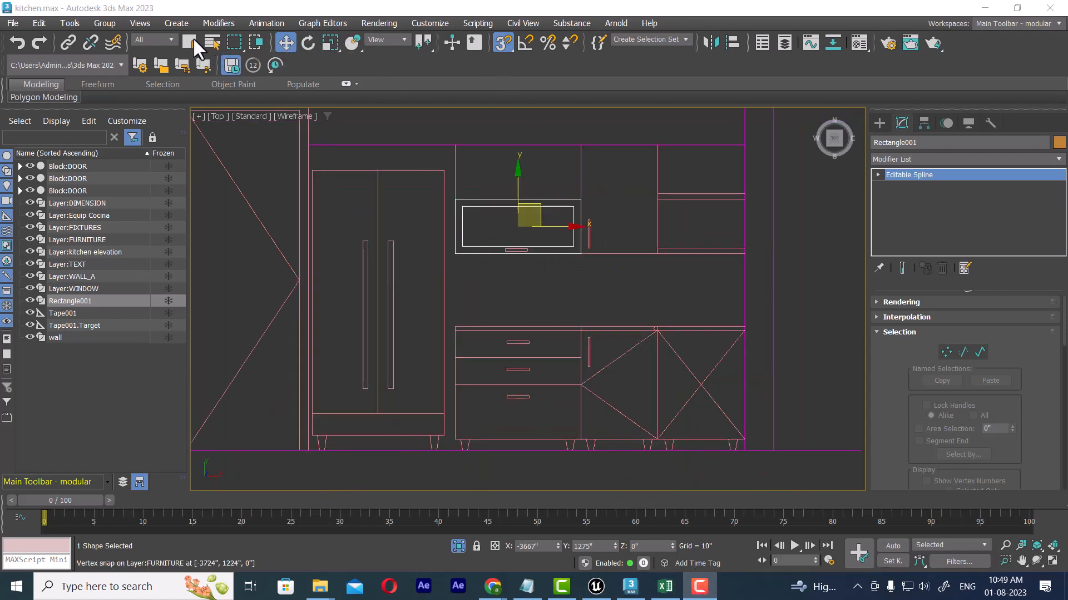
pyautogui.moveTo(658, 302); pyautogui.dragTo(673, 342, button='middle')
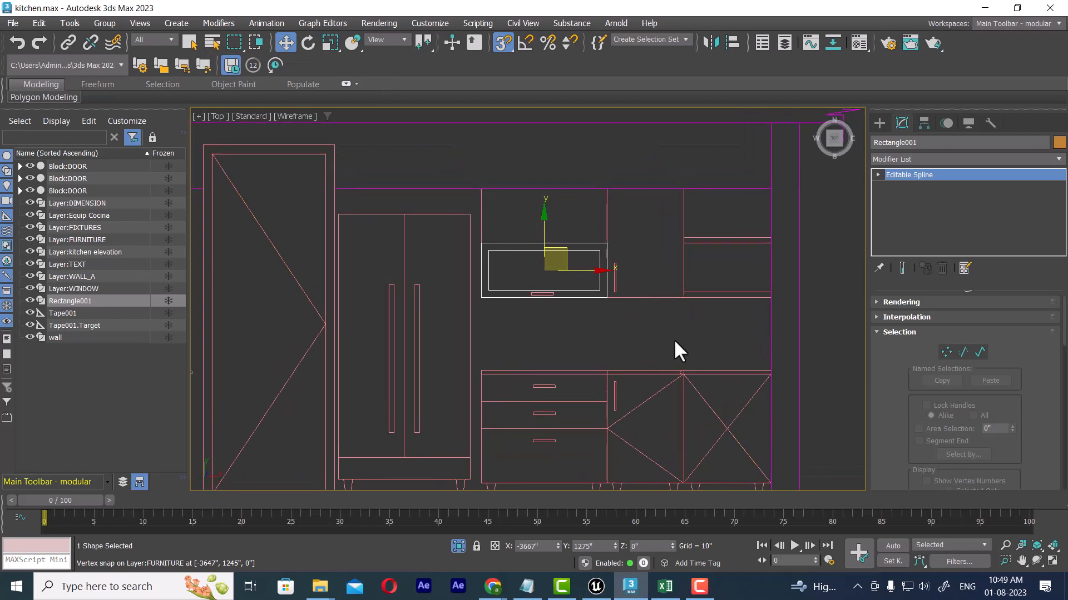
pyautogui.click(679, 350)
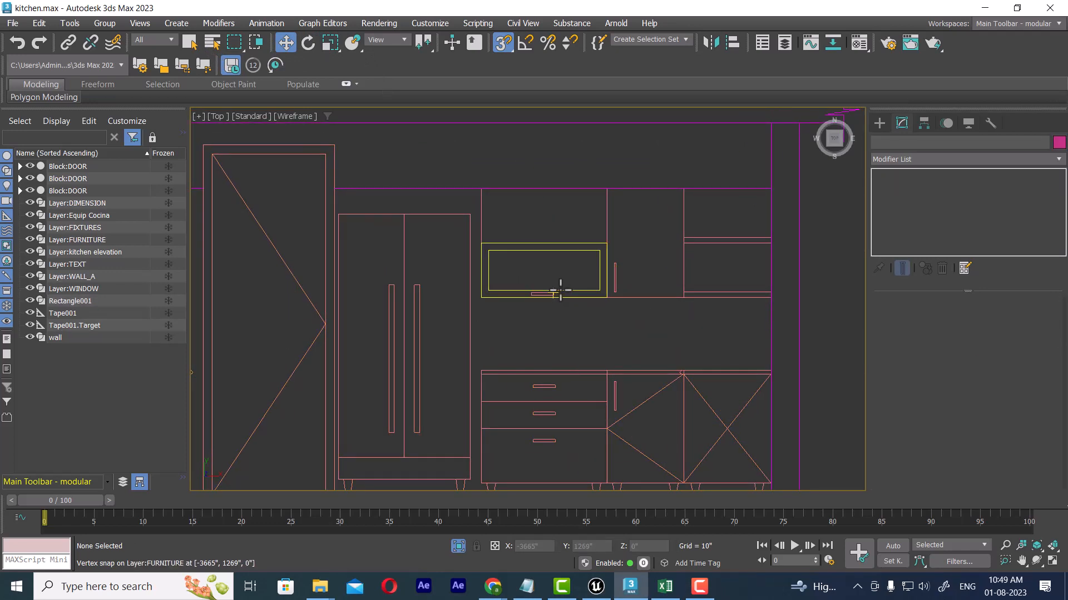
pyautogui.moveTo(560, 289)
pyautogui.mouseDown(button='middle')
pyautogui.moveTo(553, 231)
pyautogui.moveTo(580, 311)
pyautogui.mouseUp(button='middle')
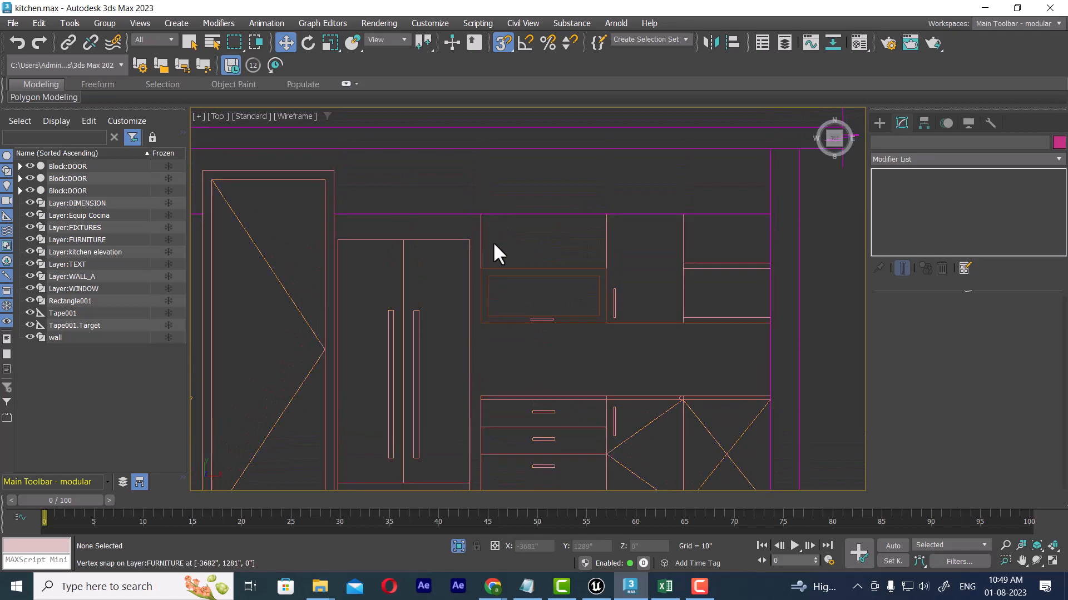
pyautogui.scroll(-3, 494, 223)
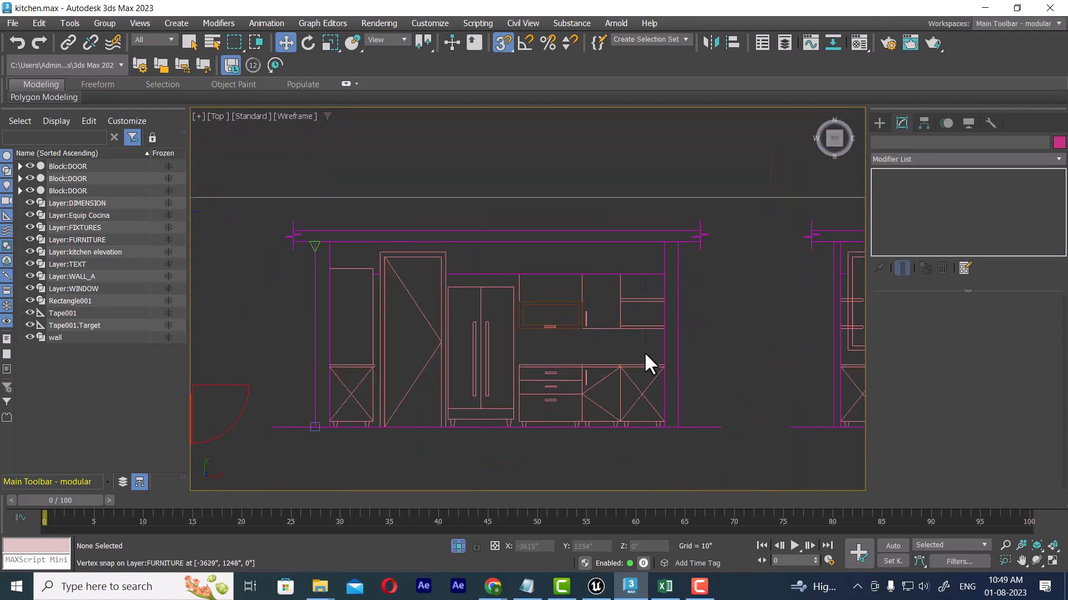
# Step: Examine the kitchen plan and the wall elevations, comparing the door's position in the plan with the first elevation
pyautogui.scroll(-2, 645, 361)
pyautogui.moveTo(615, 327); pyautogui.dragTo(615, 245, button='middle')
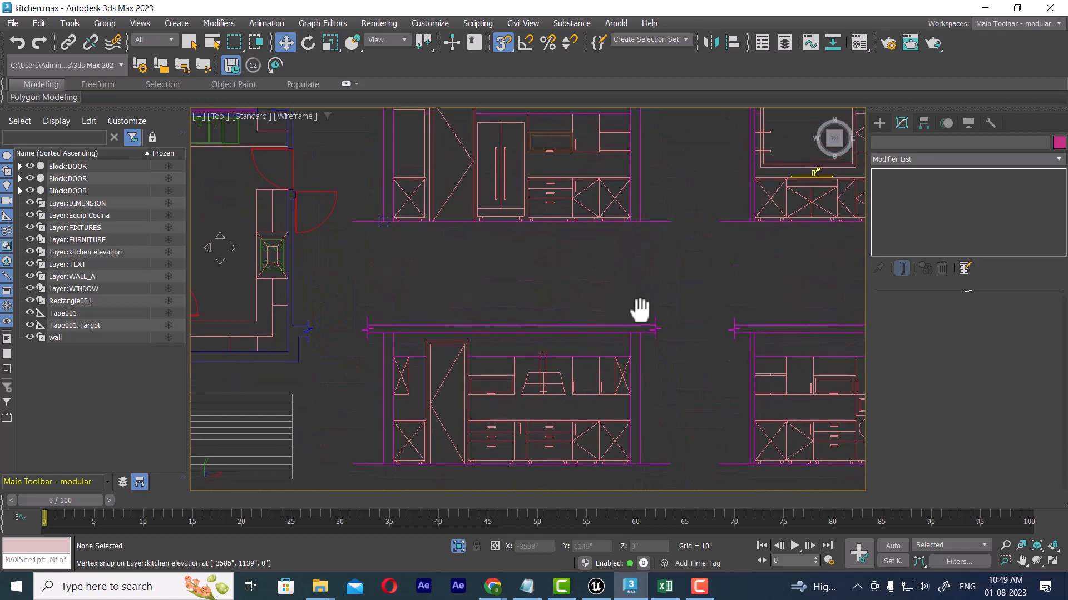
pyautogui.moveTo(639, 310); pyautogui.dragTo(640, 311, button='middle')
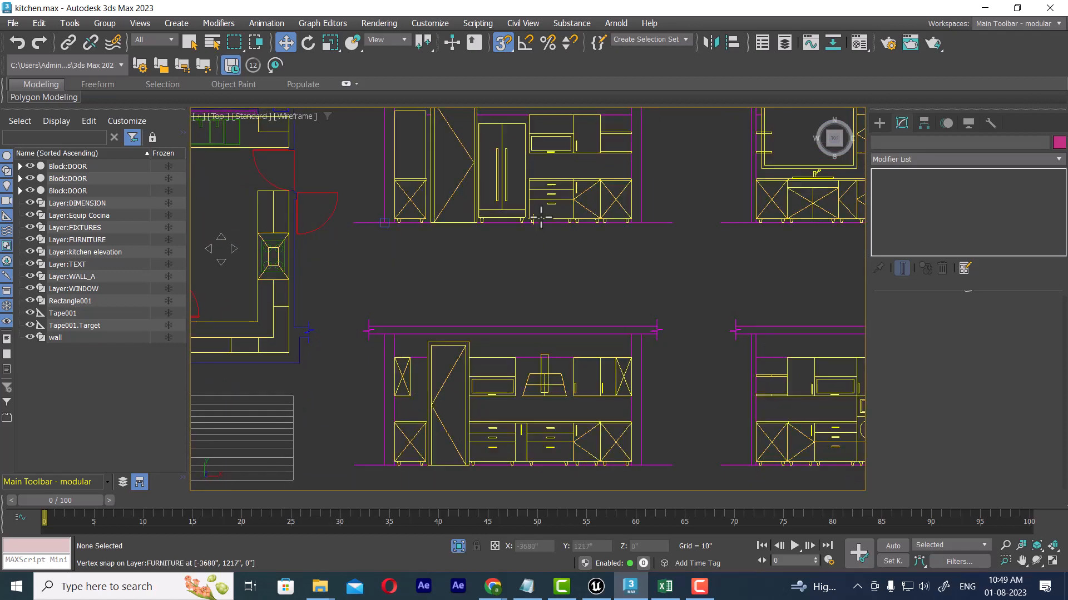
pyautogui.scroll(-2, 631, 258)
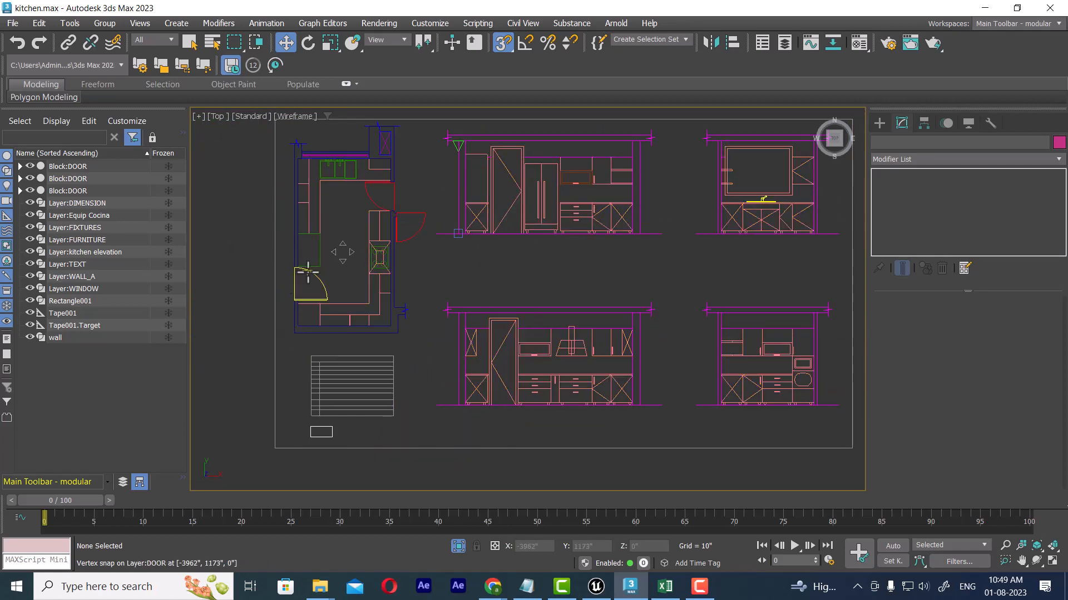
pyautogui.scroll(2, 312, 262)
pyautogui.moveTo(311, 262); pyautogui.dragTo(341, 287, button='middle')
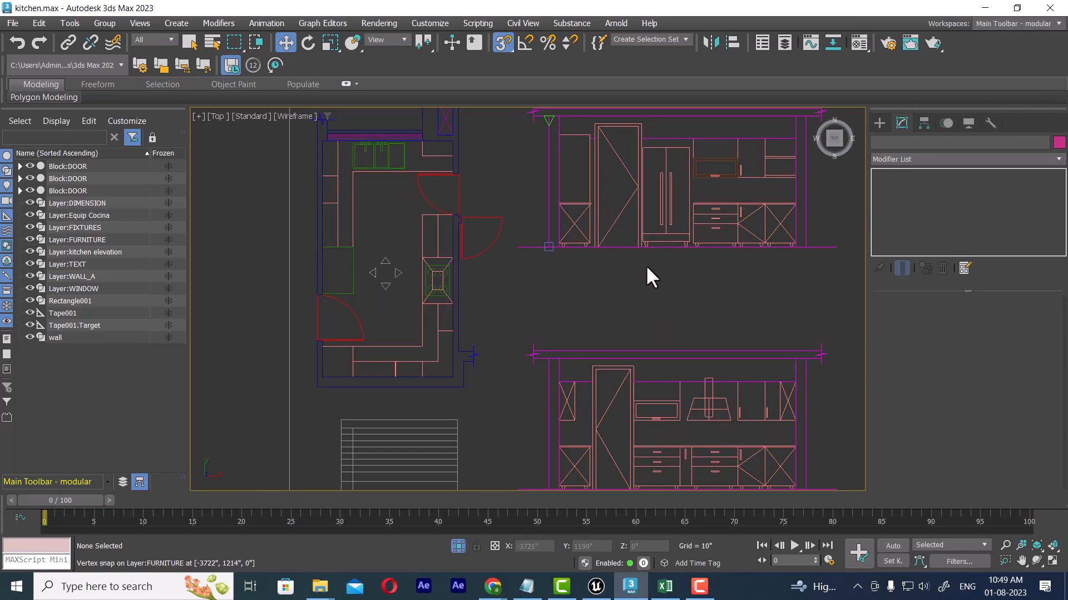
pyautogui.scroll(-2, 647, 268)
pyautogui.scroll(2, 650, 265)
pyautogui.moveTo(654, 250); pyautogui.dragTo(669, 307, button='middle')
pyautogui.scroll(2, 612, 198)
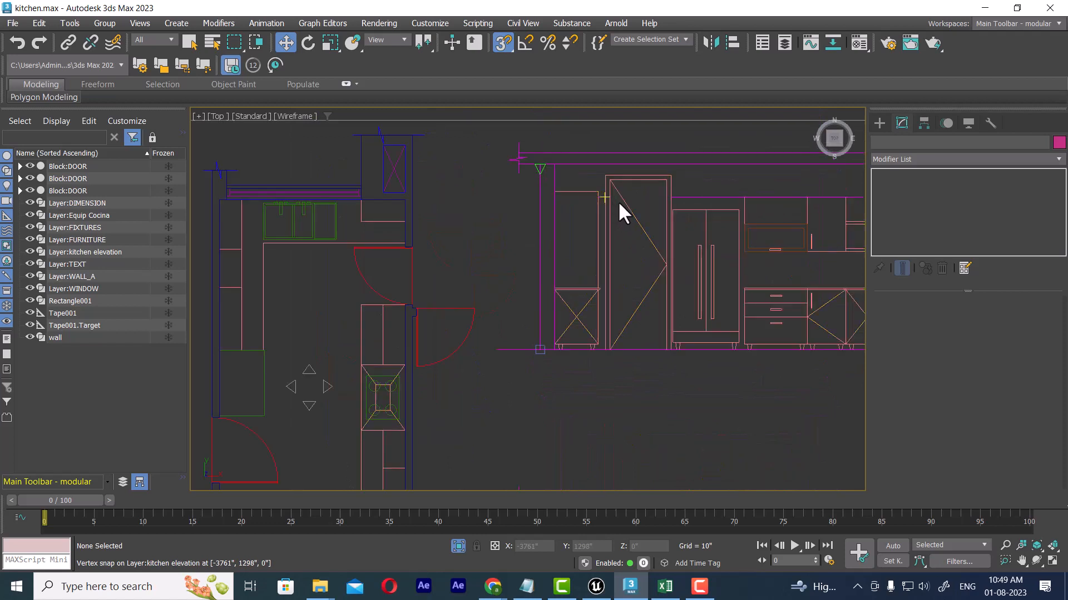
# Step: Draw a rectangle about 96" long over the outer outline of the door frame in the first elevation
pyautogui.click(879, 123)
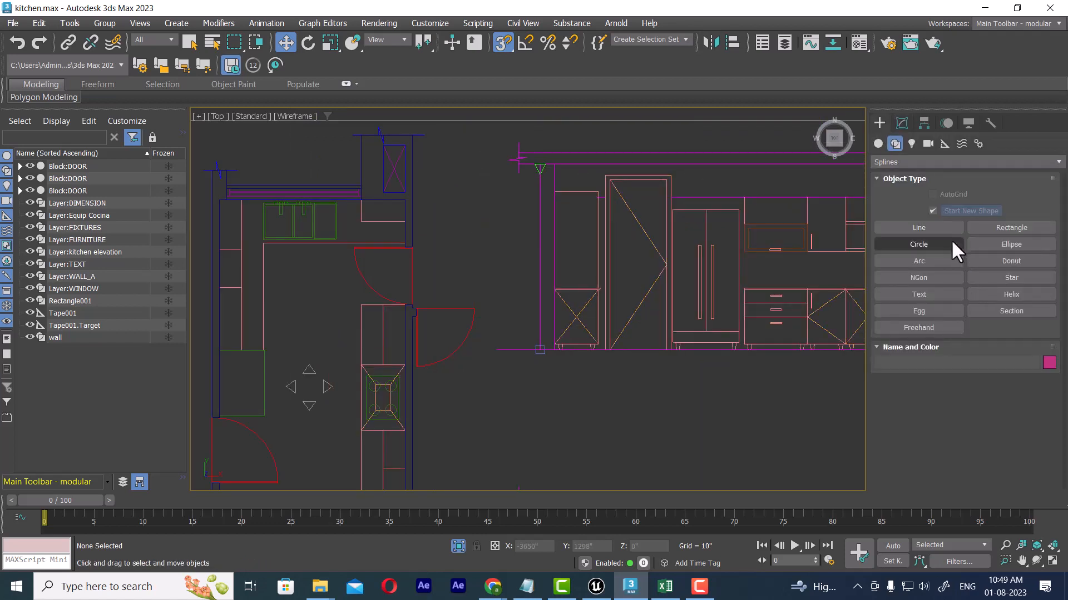
pyautogui.click(1015, 228)
pyautogui.scroll(2, 665, 272)
pyautogui.moveTo(649, 248); pyautogui.dragTo(669, 303, button='middle')
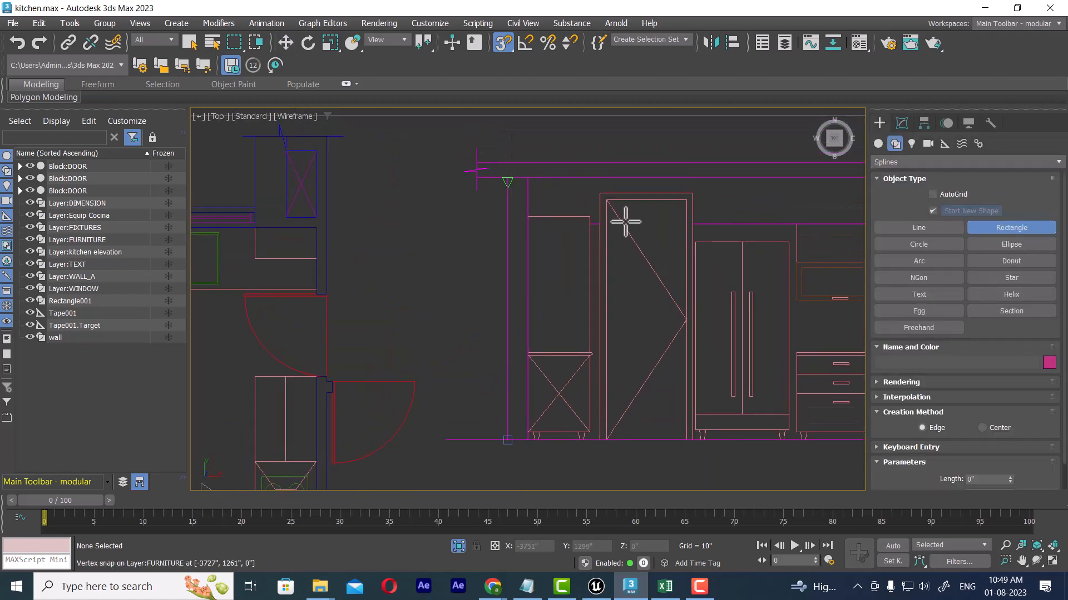
pyautogui.moveTo(601, 195); pyautogui.dragTo(692, 442)
pyautogui.moveTo(645, 473); pyautogui.dragTo(626, 390, button='middle')
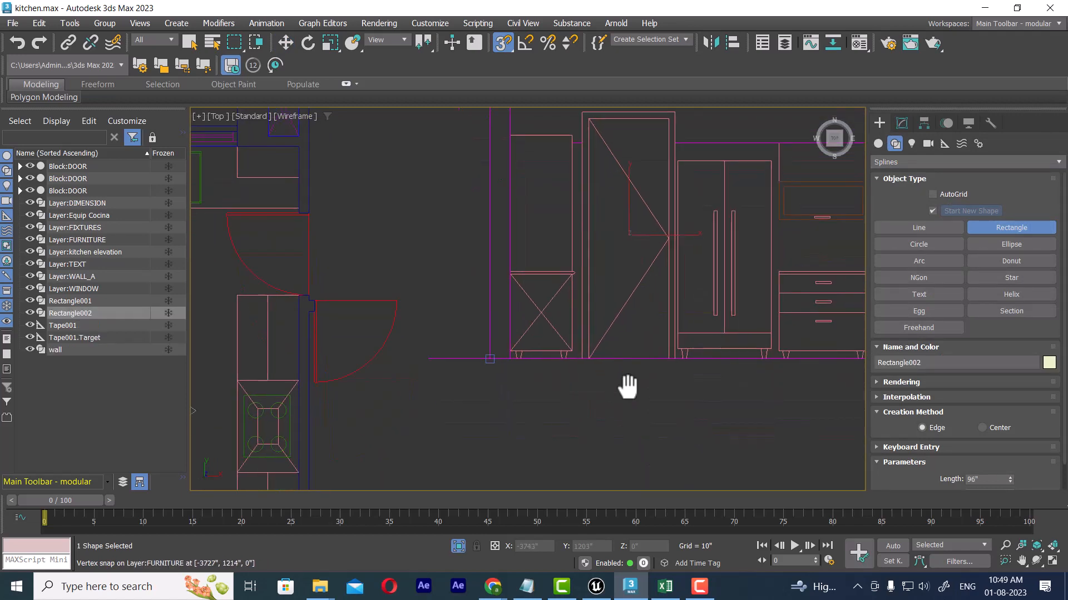
pyautogui.press('w')
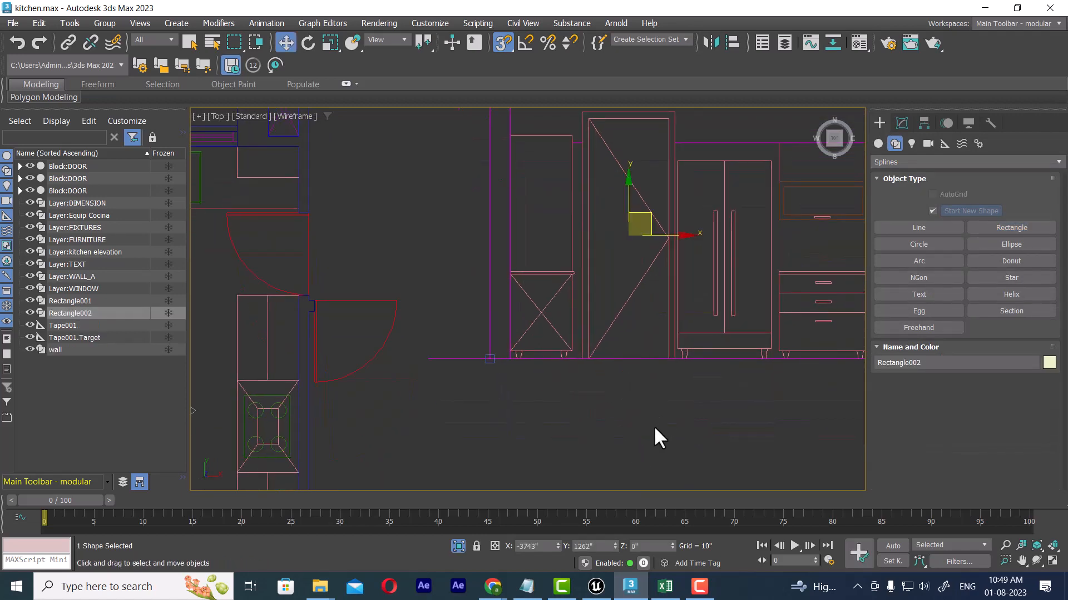
# Step: Isolate the door frame rectangle and convert it to an editable spline
pyautogui.hotkey('alt', 'q')
pyautogui.rightClick(627, 273)
pyautogui.moveTo(673, 455)
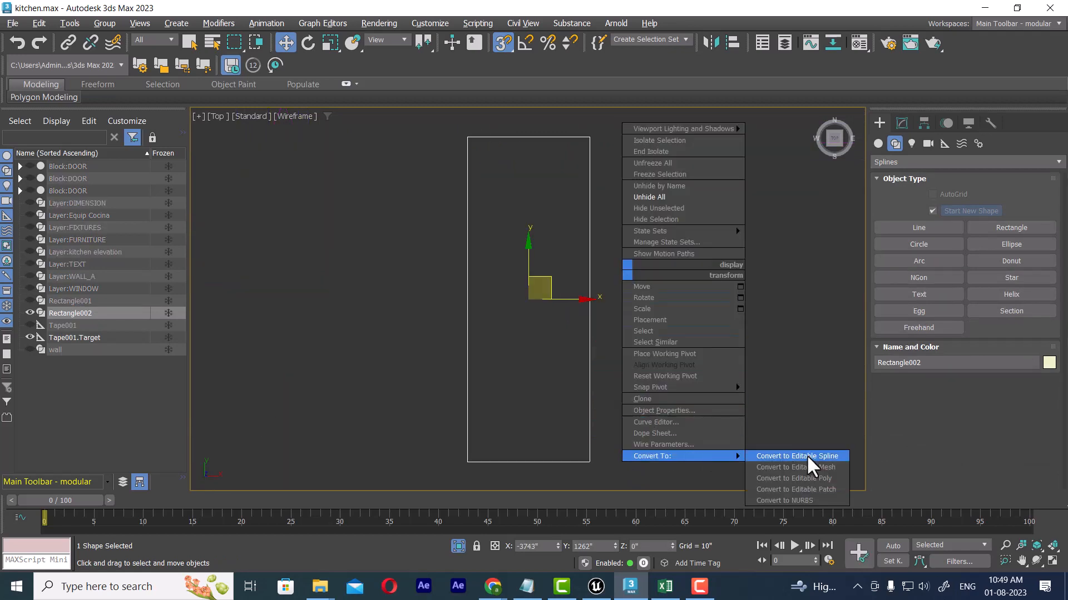
pyautogui.click(811, 455)
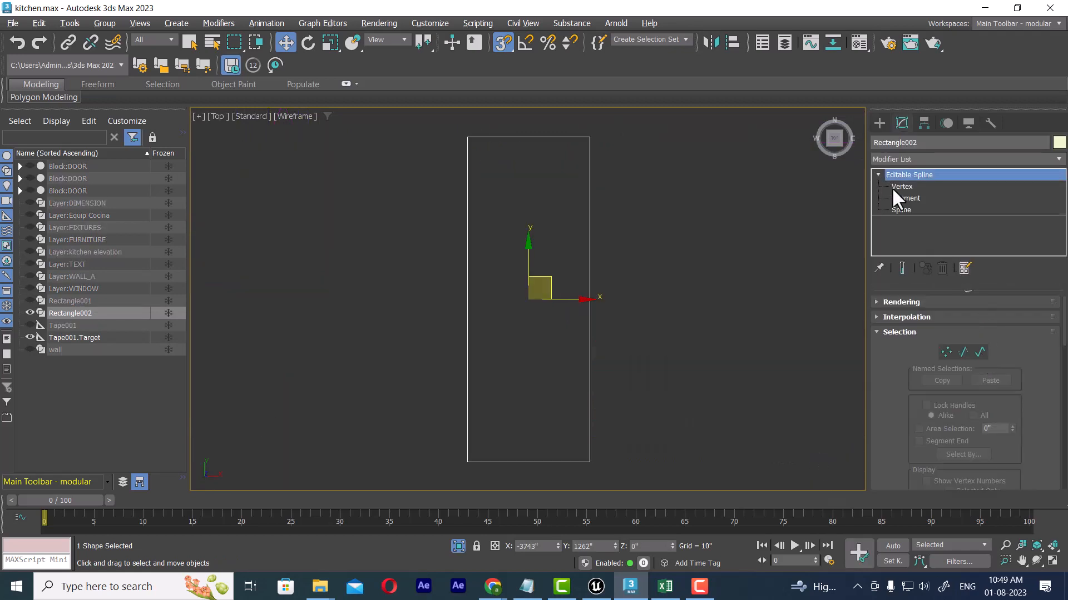
# Step: Delete the bottom segment of the door frame spline and return to the object's top level
pyautogui.click(979, 351)
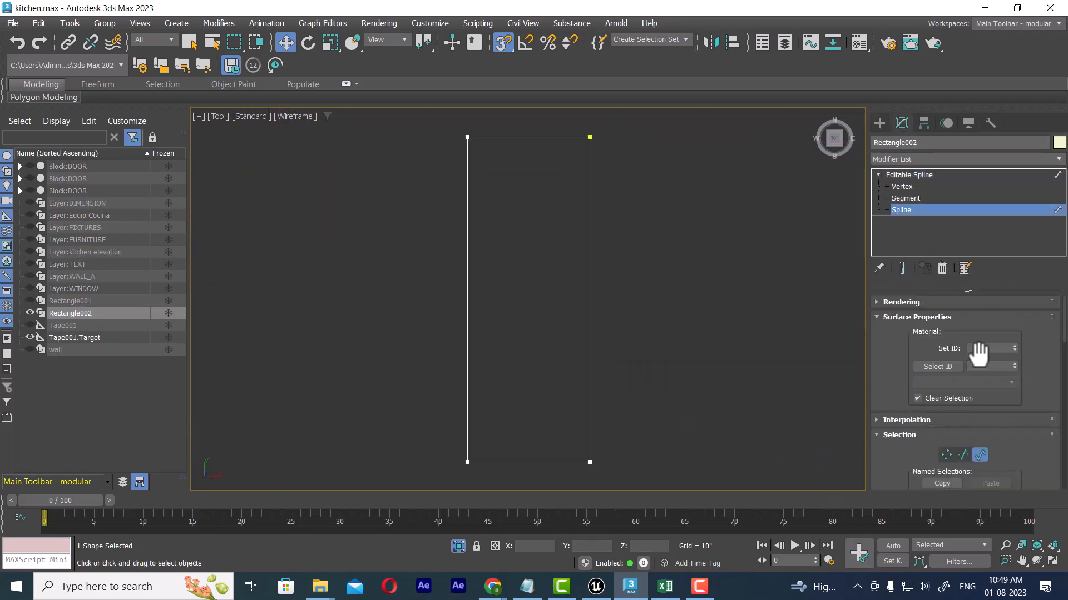
pyautogui.click(911, 197)
pyautogui.click(556, 462)
pyautogui.press('Delete')
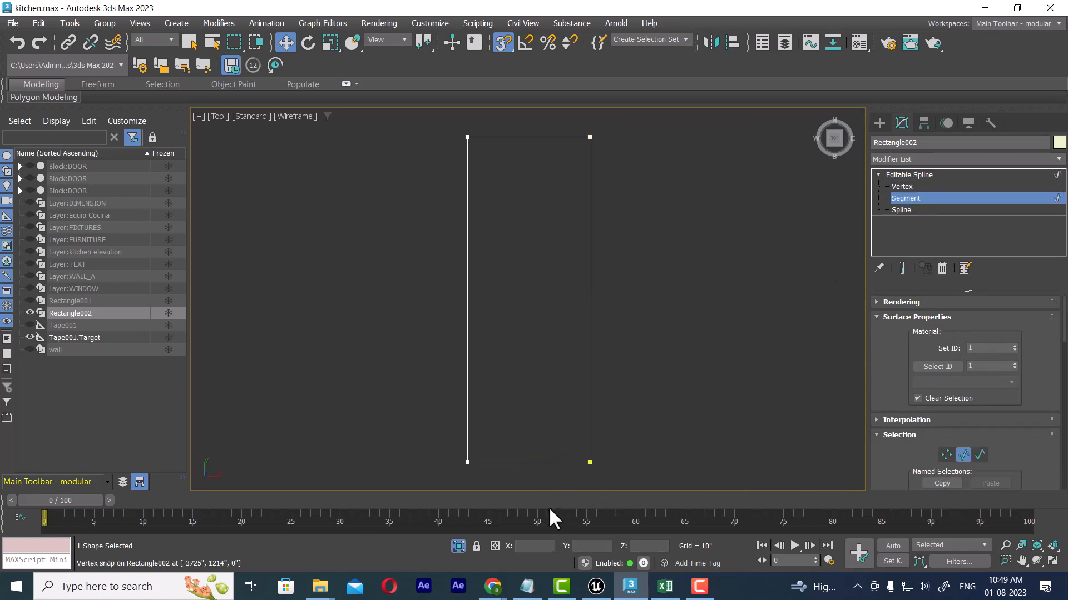
pyautogui.rightClick(572, 298)
pyautogui.click(528, 286)
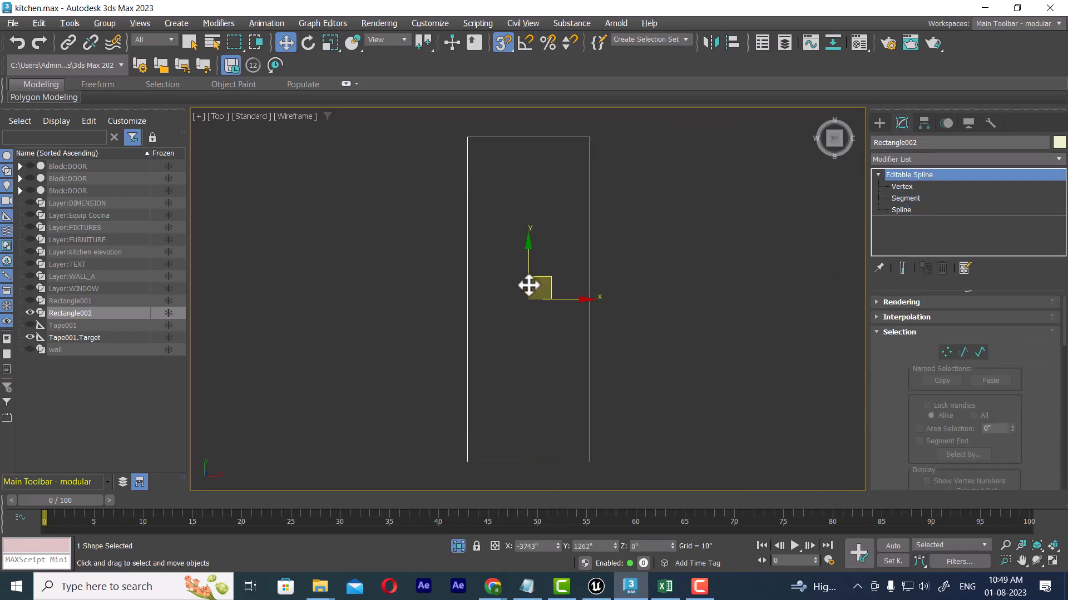
# Step: Select the open door frame outline at Spline level and unhide all objects
pyautogui.click(903, 199)
pyautogui.click(902, 210)
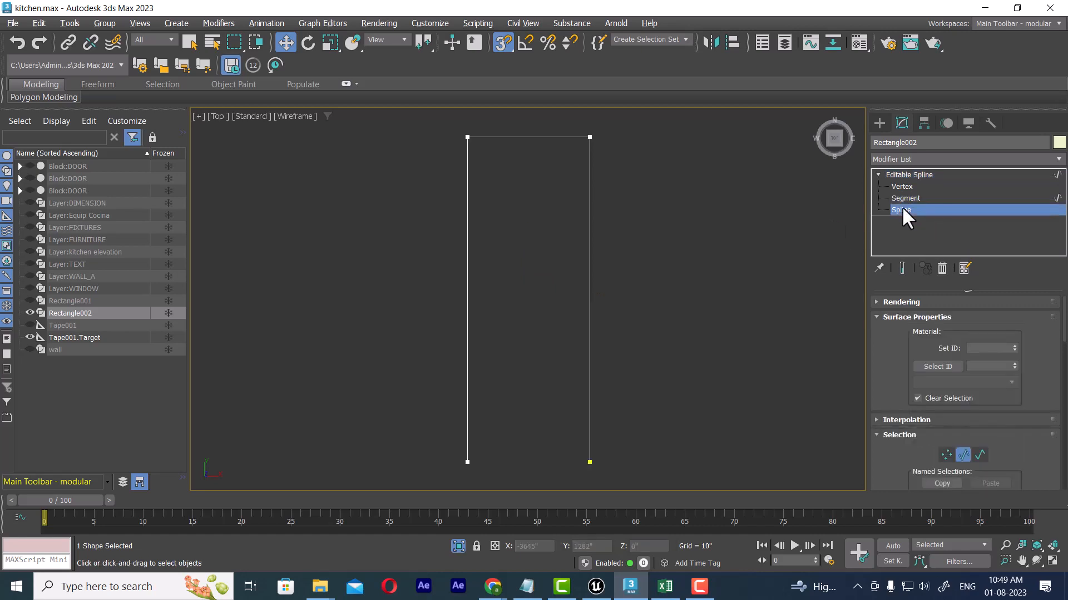
pyautogui.click(590, 153)
pyautogui.click(729, 304)
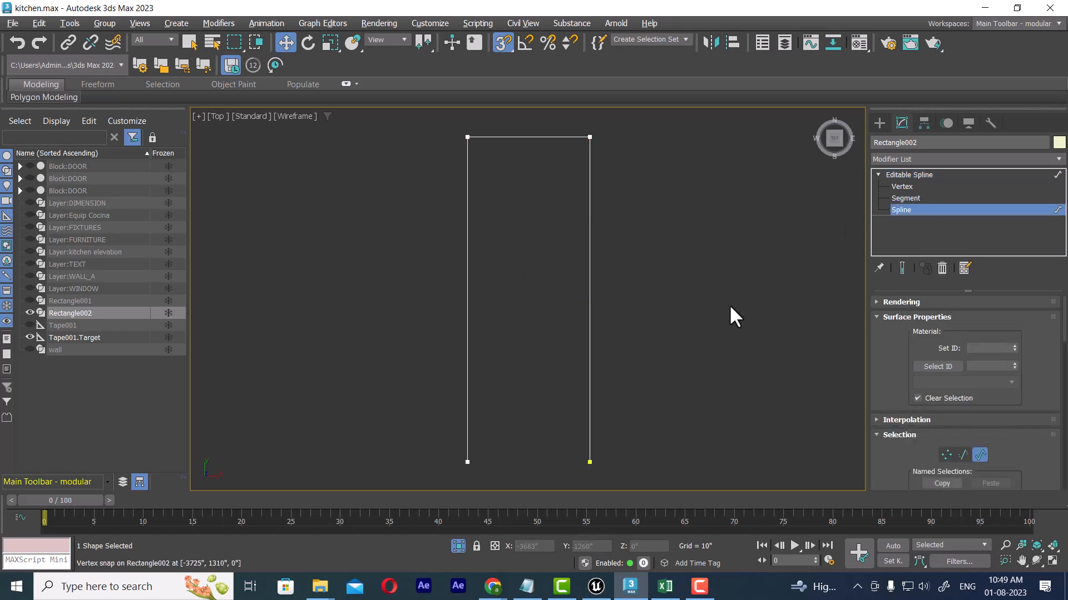
pyautogui.moveTo(626, 279); pyautogui.dragTo(550, 318)
pyautogui.rightClick(703, 318)
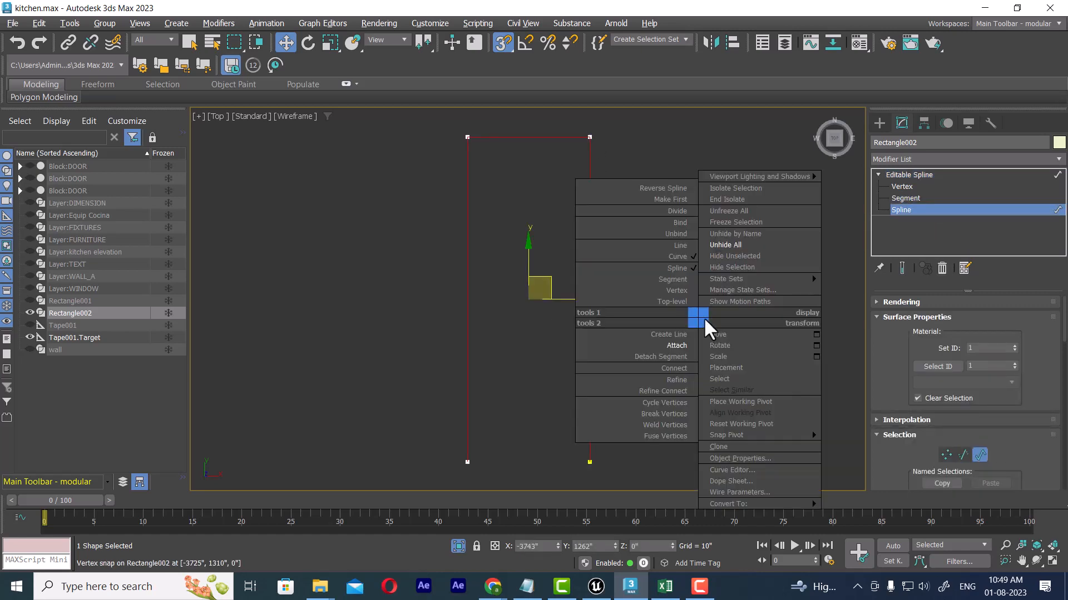
pyautogui.click(737, 245)
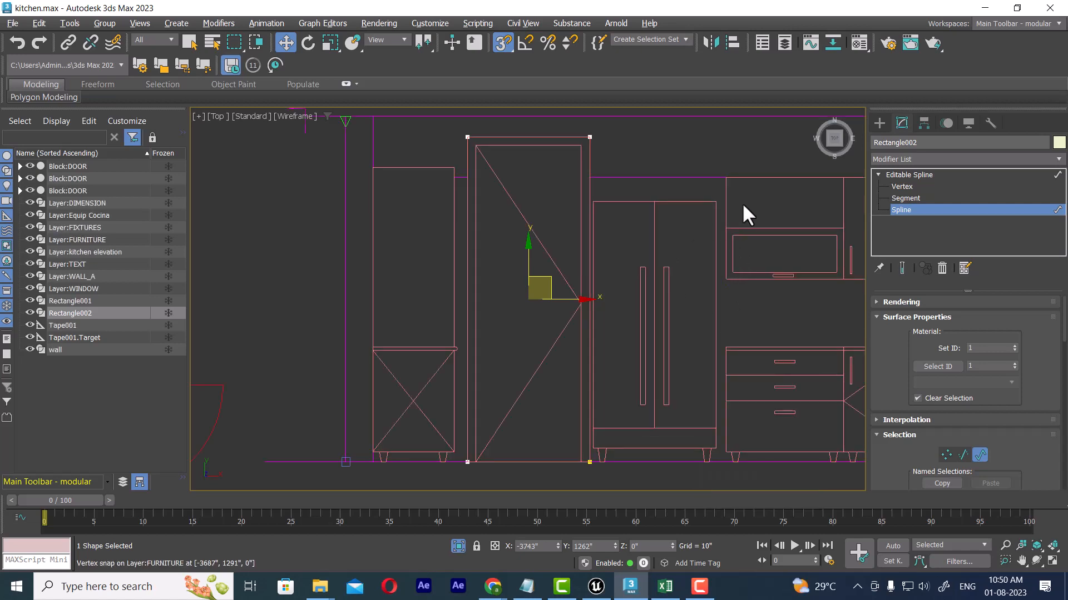
# Step: Try to outline the door frame spline by 3" using the Outline amount
pyautogui.scroll(-5, 1035, 438)
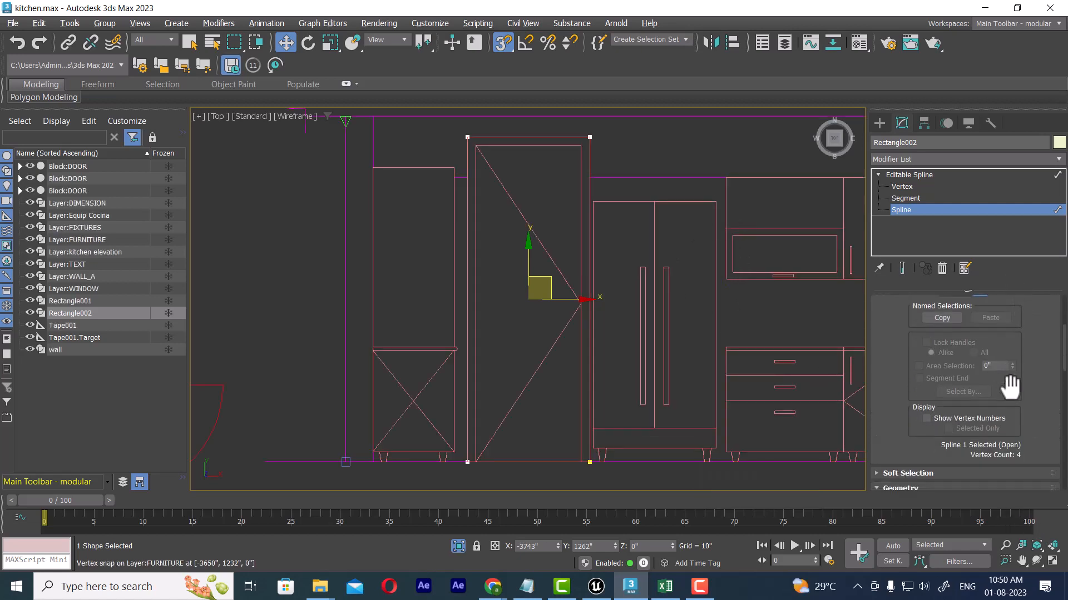
pyautogui.scroll(-5, 982, 450)
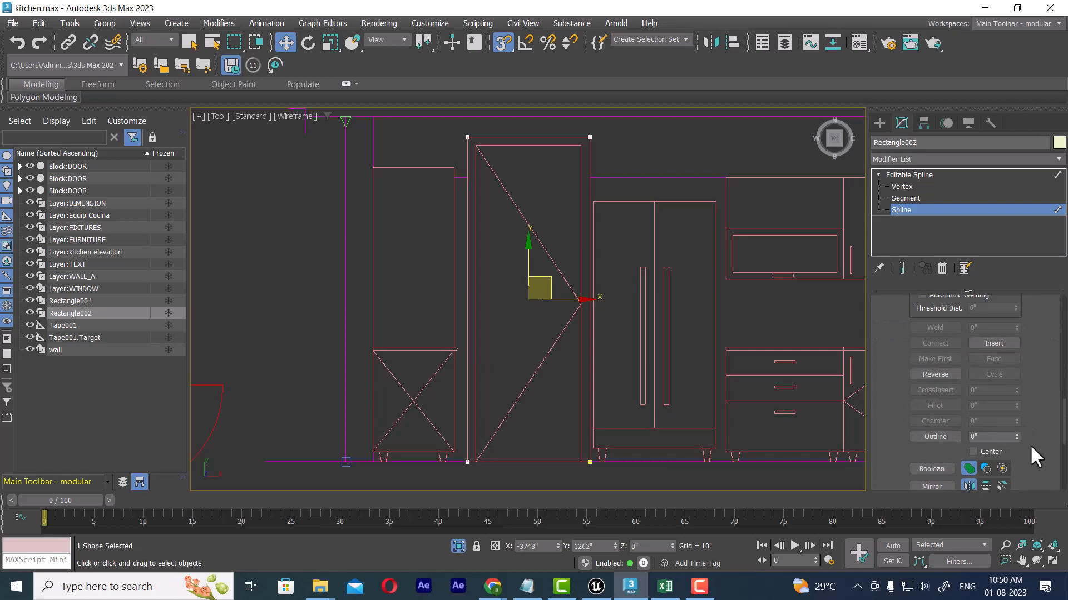
pyautogui.moveTo(1016, 431); pyautogui.dragTo(1011, 432)
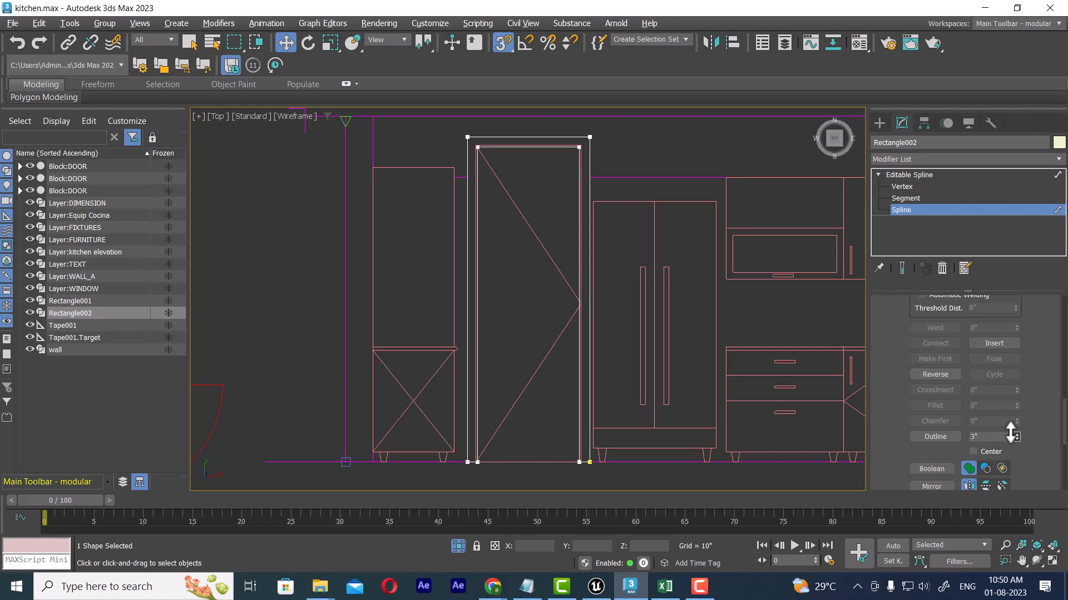
pyautogui.moveTo(1011, 433); pyautogui.dragTo(1010, 433)
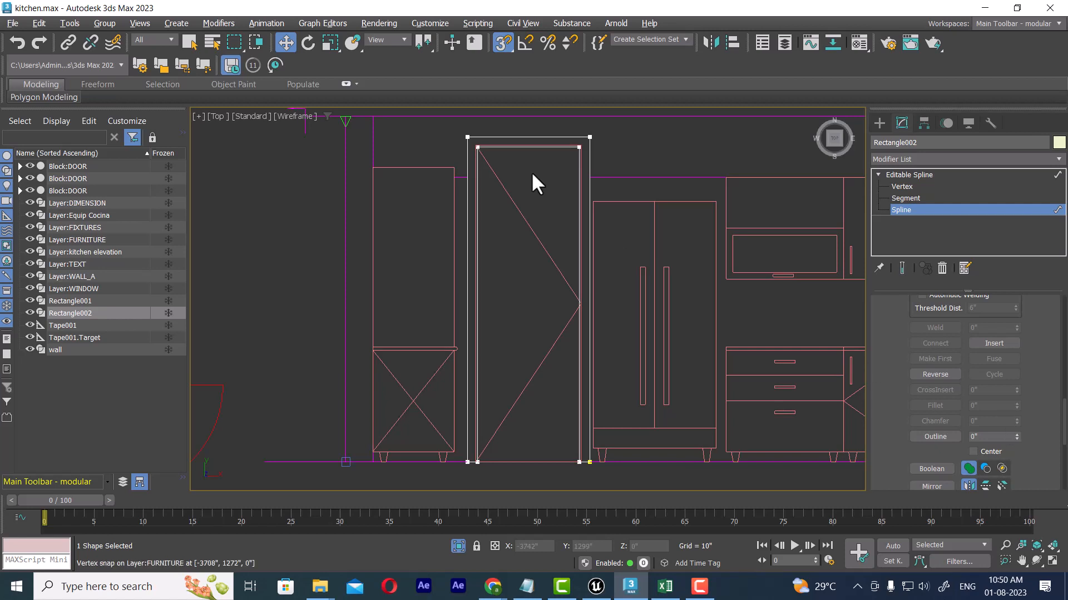
# Step: Outline the door frame spline interactively, snapping its offset to the inner frame line of the elevation, and end the Outline command
pyautogui.scroll(3, 533, 179)
pyautogui.scroll(3, 546, 231)
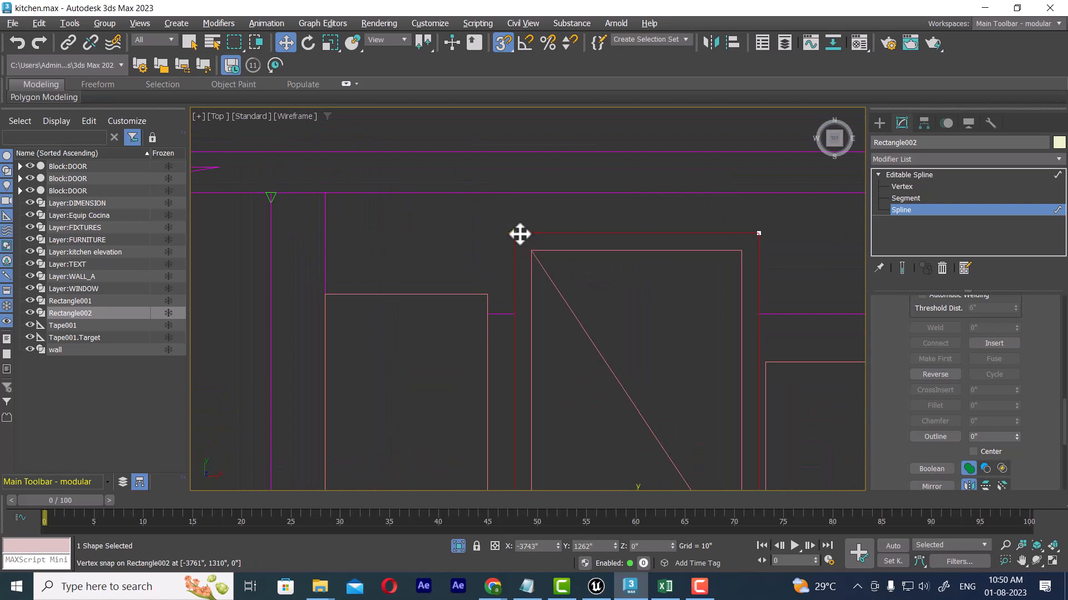
pyautogui.click(934, 436)
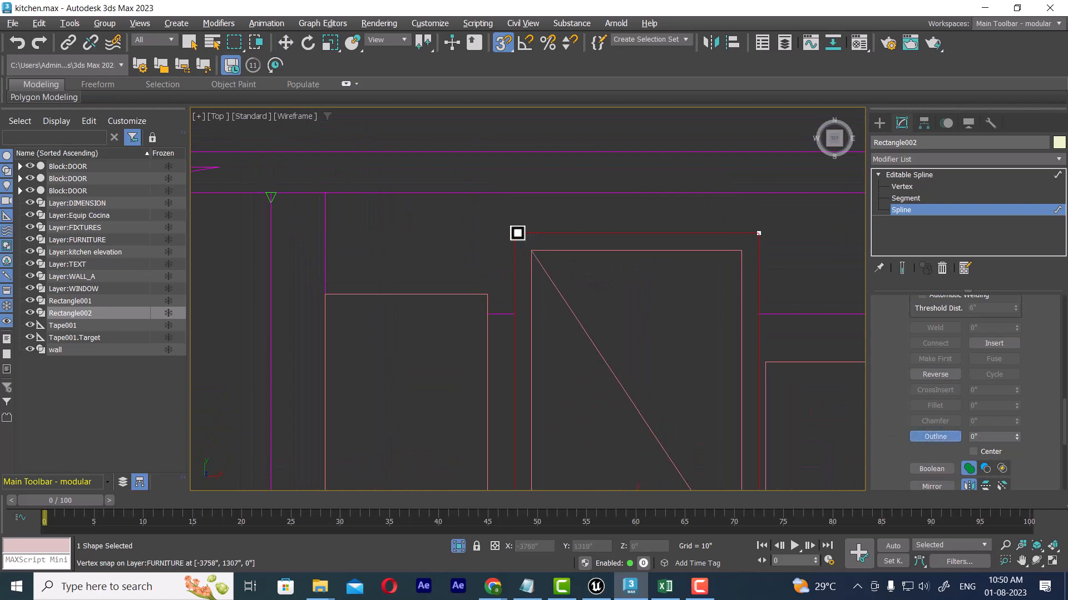
pyautogui.moveTo(518, 231)
pyautogui.mouseDown()
pyautogui.moveTo(520, 241)
pyautogui.moveTo(503, 217)
pyautogui.mouseUp()
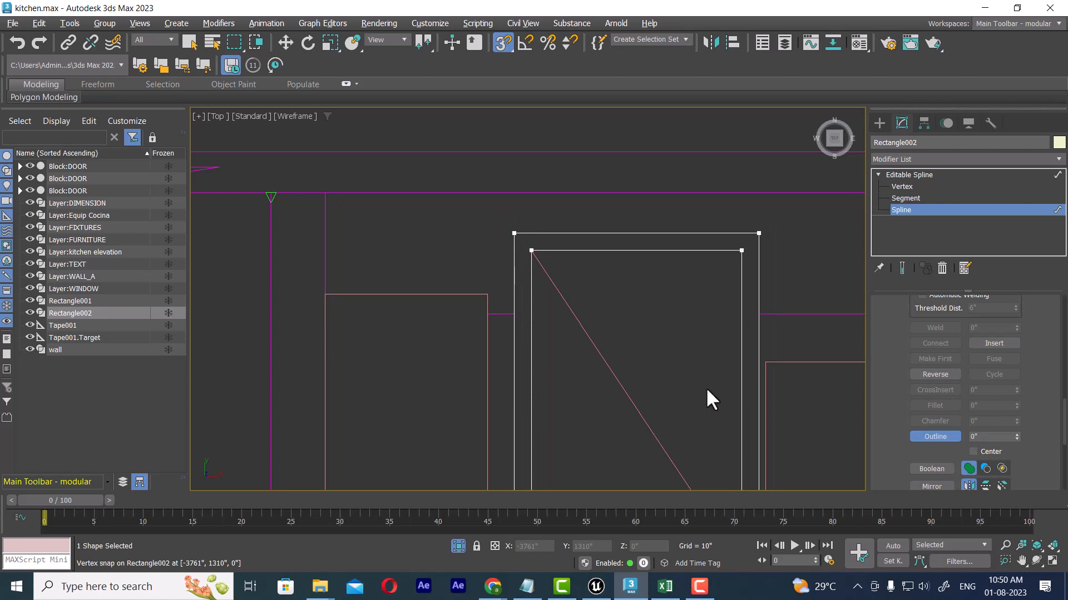
pyautogui.moveTo(675, 379); pyautogui.dragTo(546, 241, button='middle')
pyautogui.scroll(-3, 549, 369)
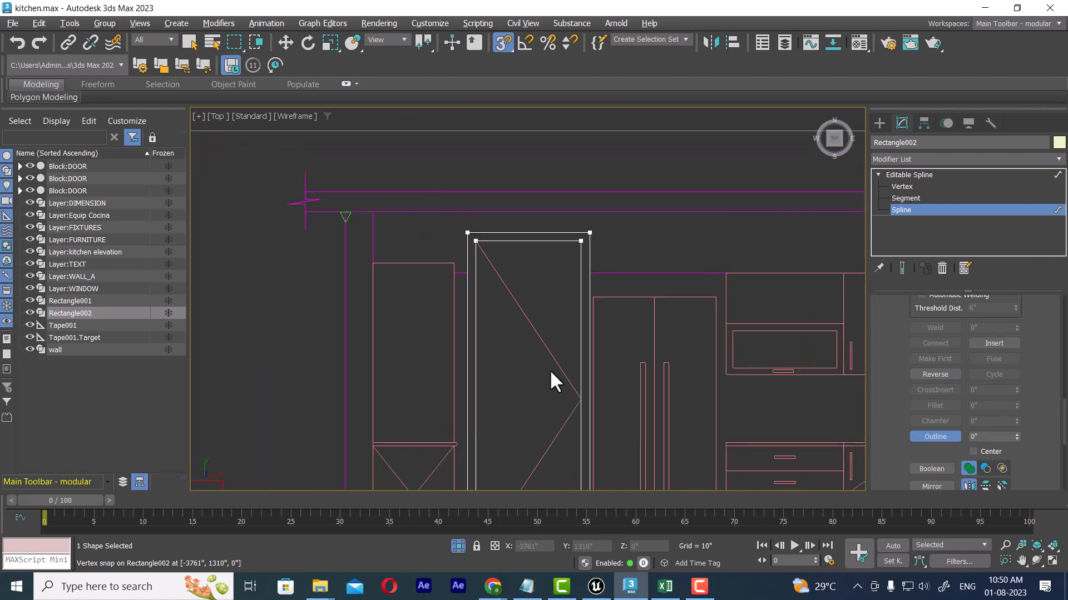
pyautogui.moveTo(549, 369); pyautogui.dragTo(561, 197, button='middle')
pyautogui.rightClick(563, 360)
# Step: Leave Spline sub-object editing and return the door frame to its top level
pyautogui.moveTo(563, 359)
pyautogui.mouseDown(button='middle')
pyautogui.moveTo(595, 417)
pyautogui.moveTo(572, 371)
pyautogui.mouseUp(button='middle')
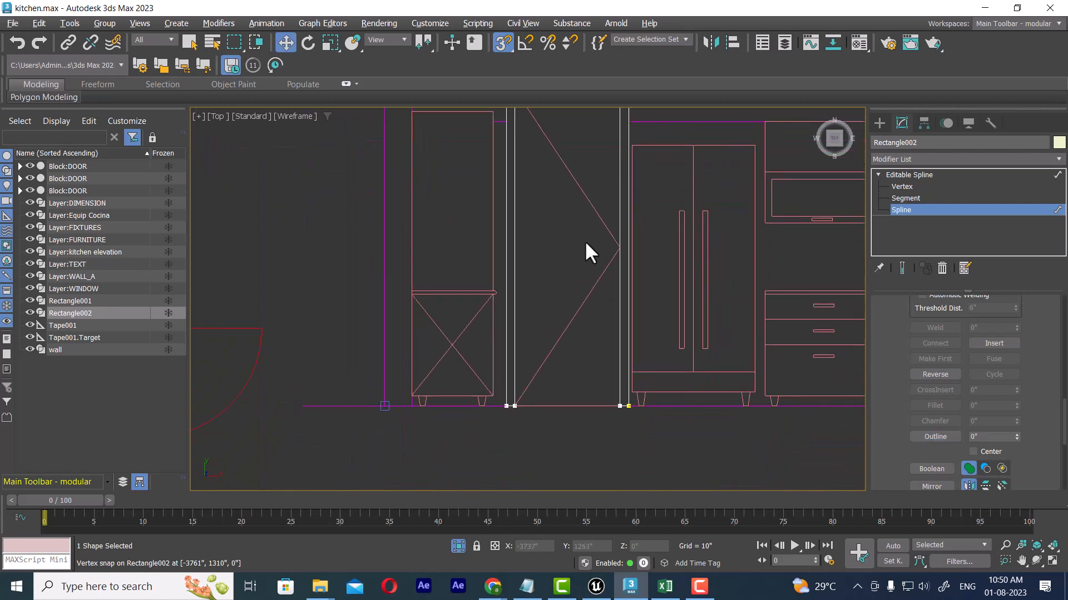
pyautogui.moveTo(597, 235); pyautogui.dragTo(619, 347, button='middle')
pyautogui.rightClick(585, 249)
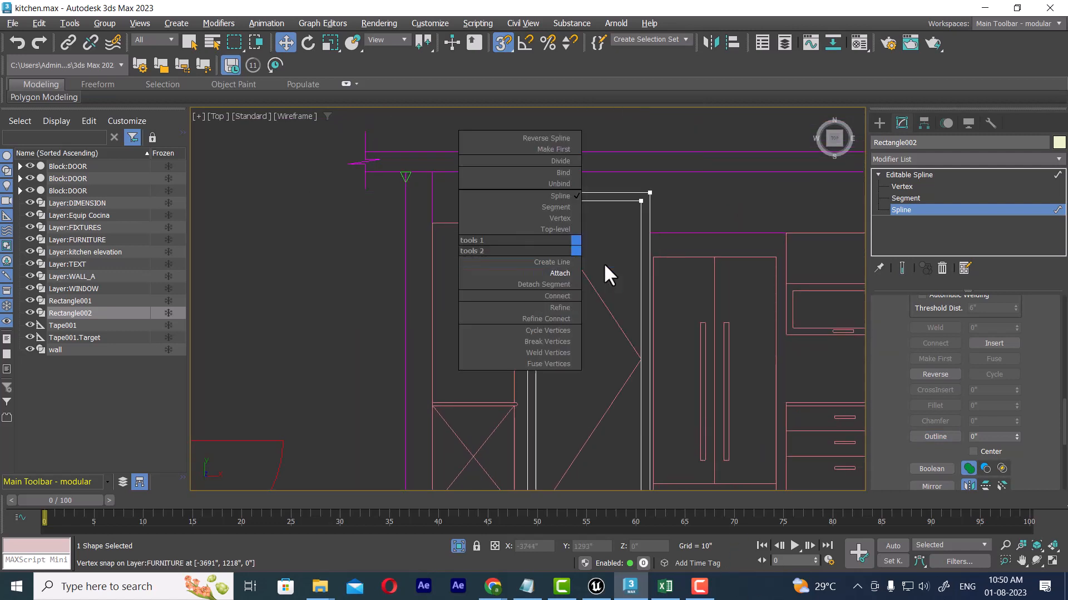
pyautogui.rightClick(551, 261)
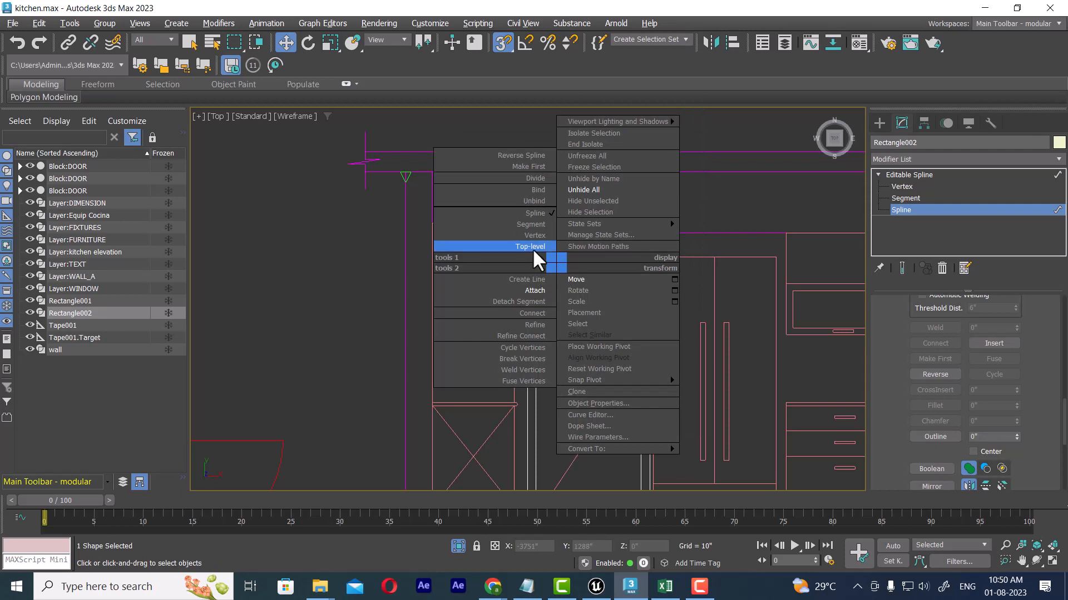
pyautogui.click(532, 248)
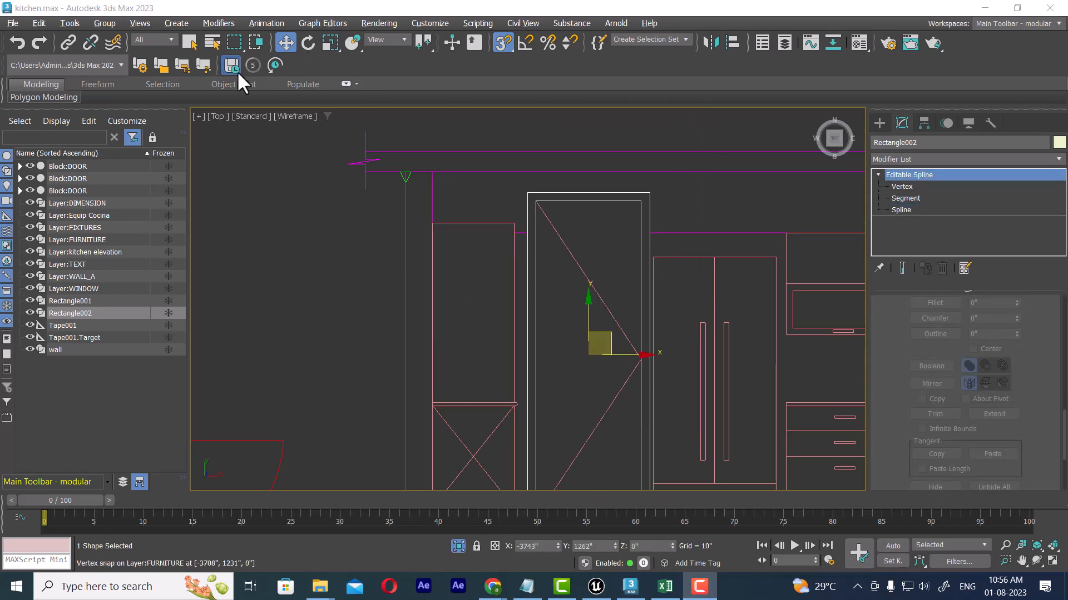
# Step: Examine the door openings in the kitchen plan and compare them with the door in the first elevation
pyautogui.scroll(-4, 613, 320)
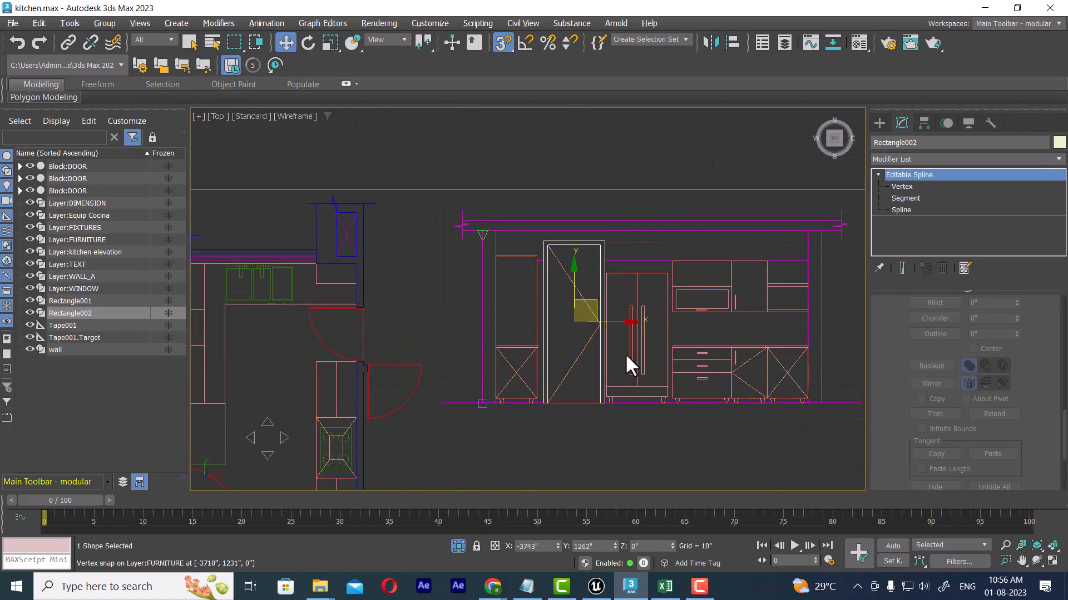
pyautogui.scroll(-2, 626, 353)
pyautogui.moveTo(700, 407); pyautogui.dragTo(584, 297, button='middle')
pyautogui.moveTo(507, 300); pyautogui.dragTo(644, 275, button='middle')
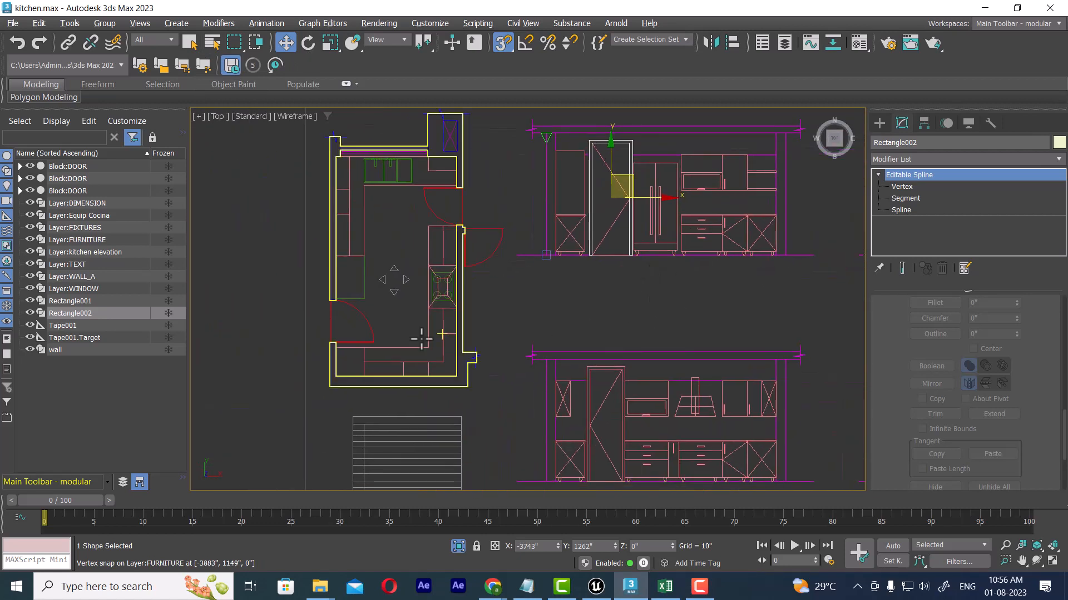
pyautogui.scroll(3, 346, 335)
pyautogui.moveTo(346, 336); pyautogui.dragTo(402, 328, button='middle')
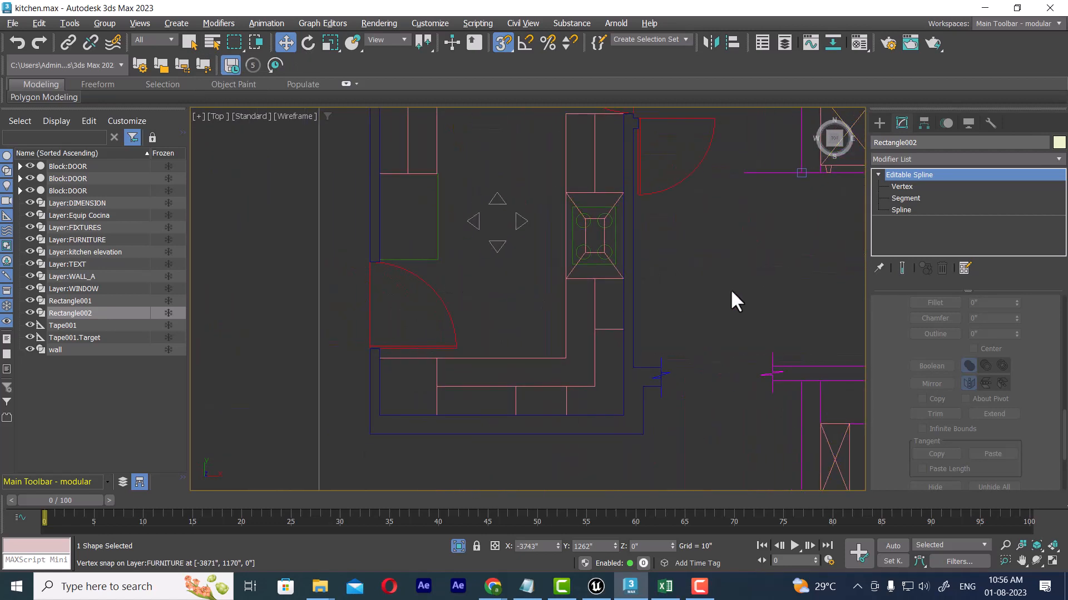
pyautogui.moveTo(732, 291); pyautogui.dragTo(604, 355, button='middle')
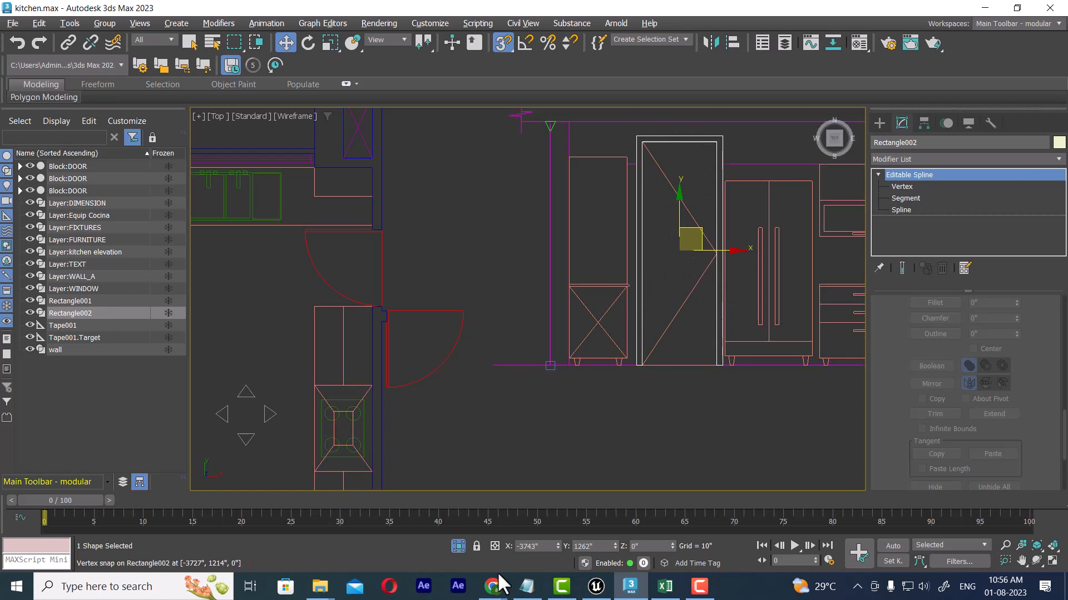
# Step: Switch to the ref folder in File Explorer and display its reference images as extra large icons
pyautogui.click(322, 588)
pyautogui.click(369, 541)
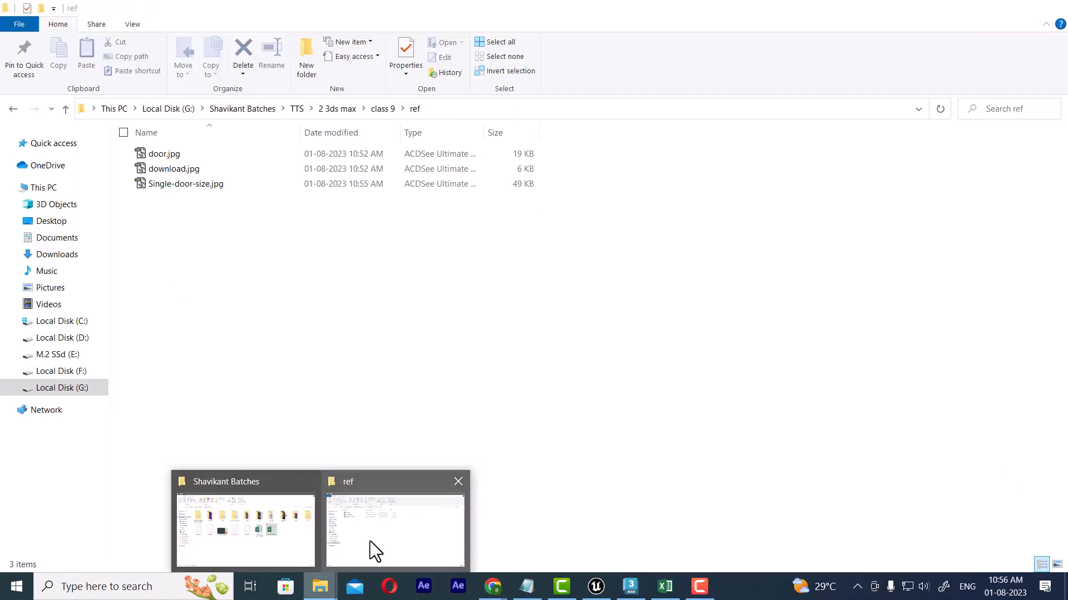
pyautogui.rightClick(448, 316)
pyautogui.moveTo(585, 325)
pyautogui.click(653, 325)
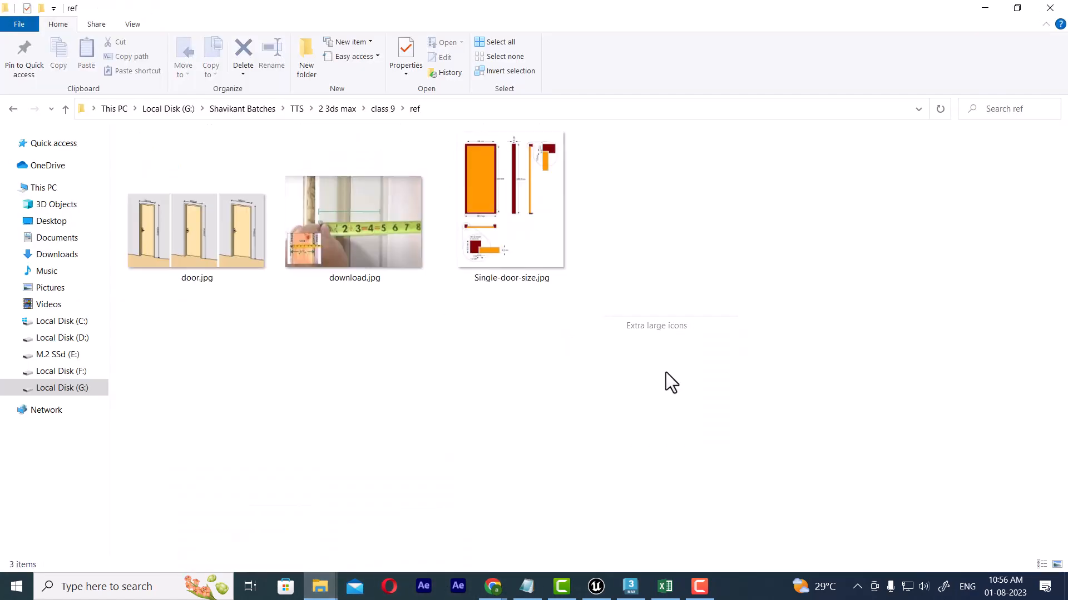
# Step: Examine the frame and door dimensions in download.jpg and Single-door-size.jpg, and minimize the image viewer
pyautogui.click(335, 235)
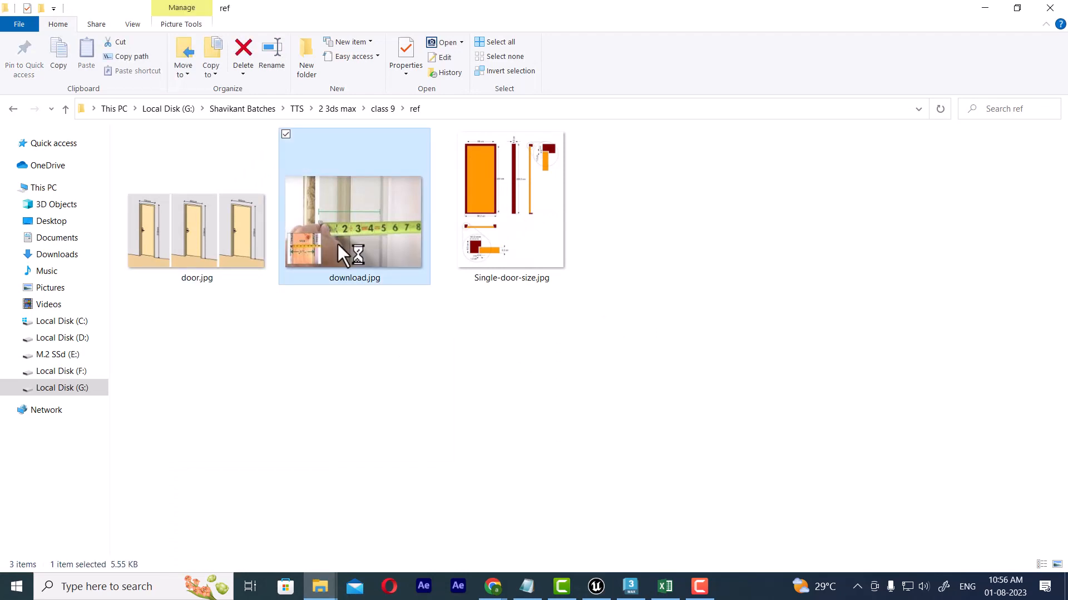
pyautogui.doubleClick(342, 266)
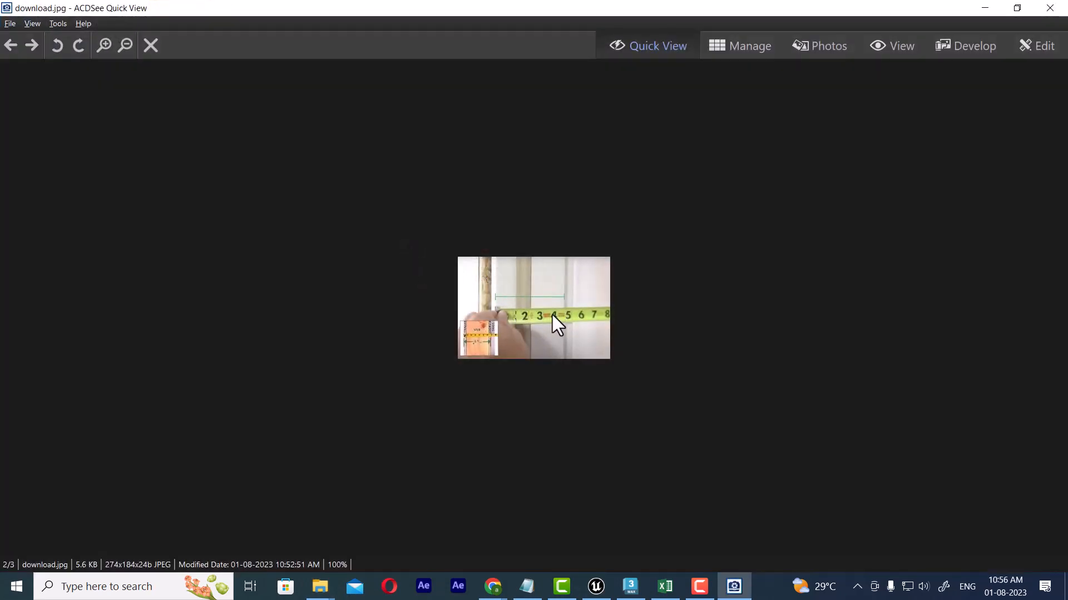
pyautogui.click(1048, 8)
pyautogui.doubleClick(500, 208)
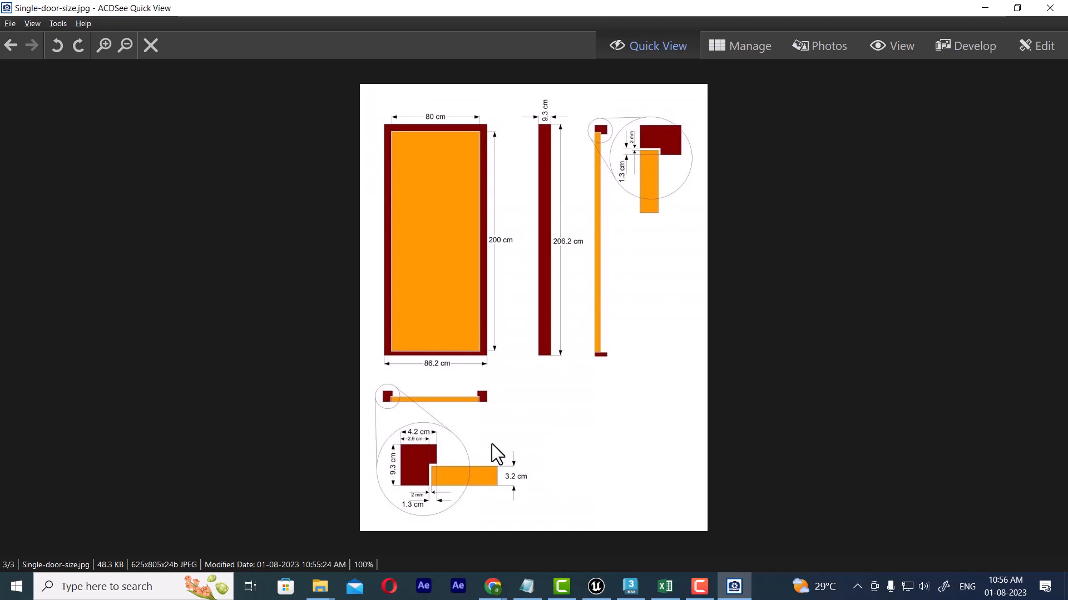
pyautogui.click(984, 9)
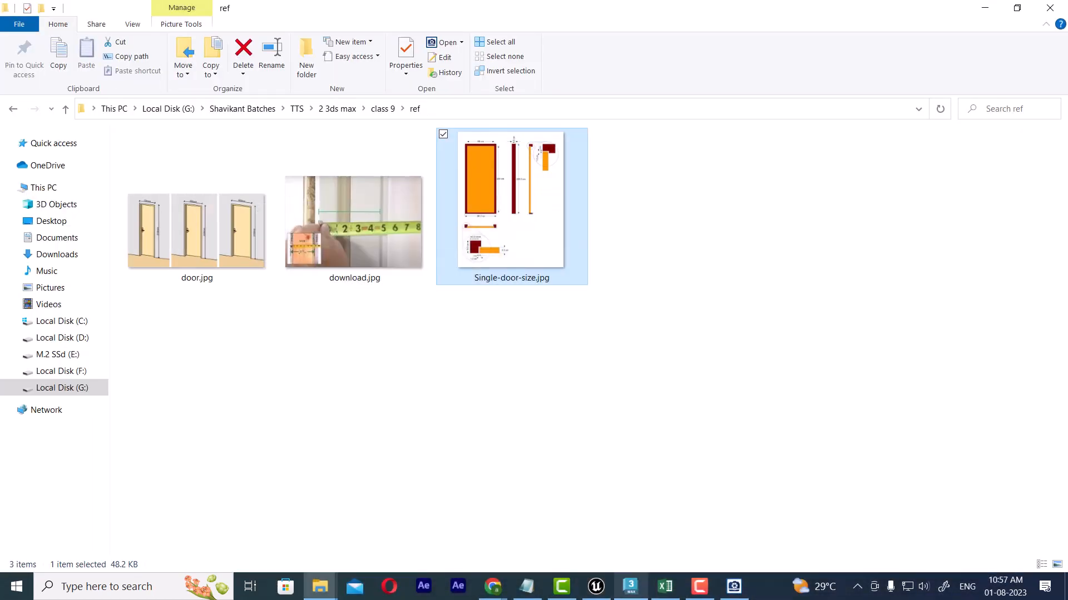
# Step: Switch back to 3ds Max and apply an Extrude modifier to the outlined door frame spline
pyautogui.click(630, 586)
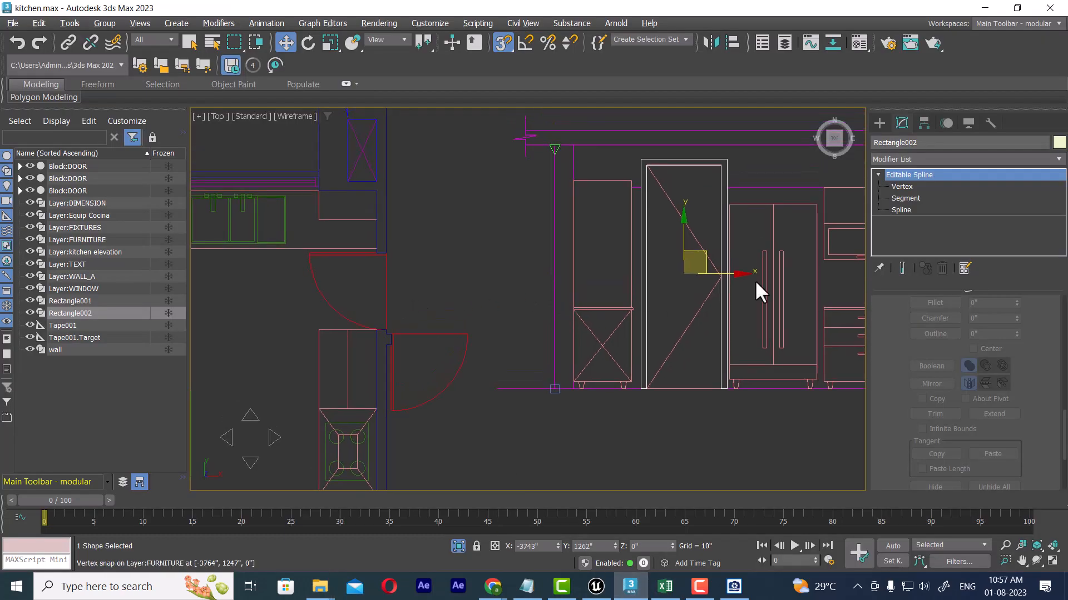
pyautogui.scroll(-5, 469, 248)
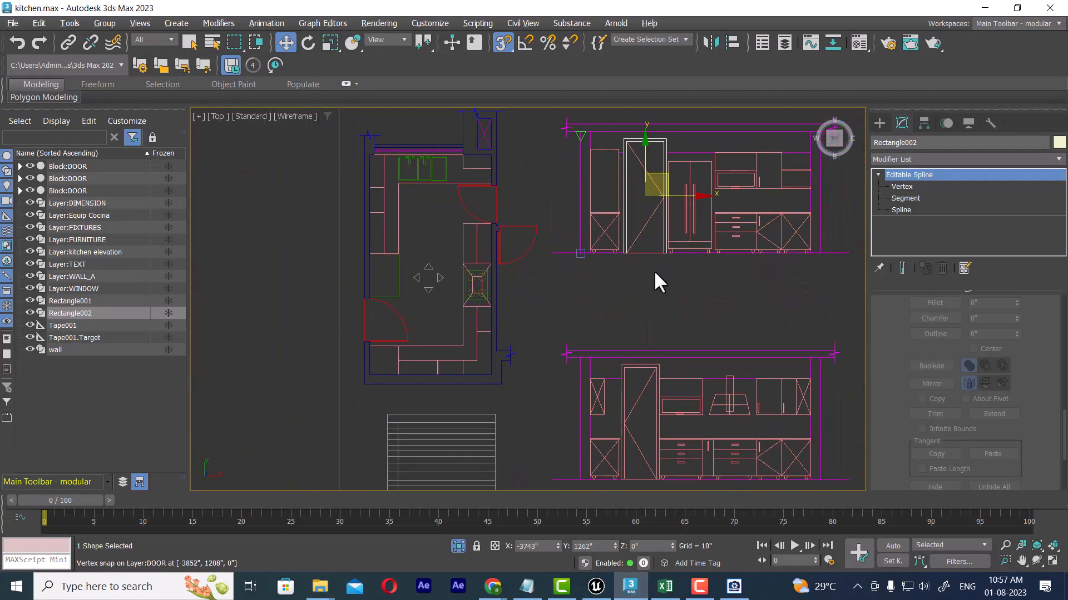
pyautogui.scroll(4, 665, 200)
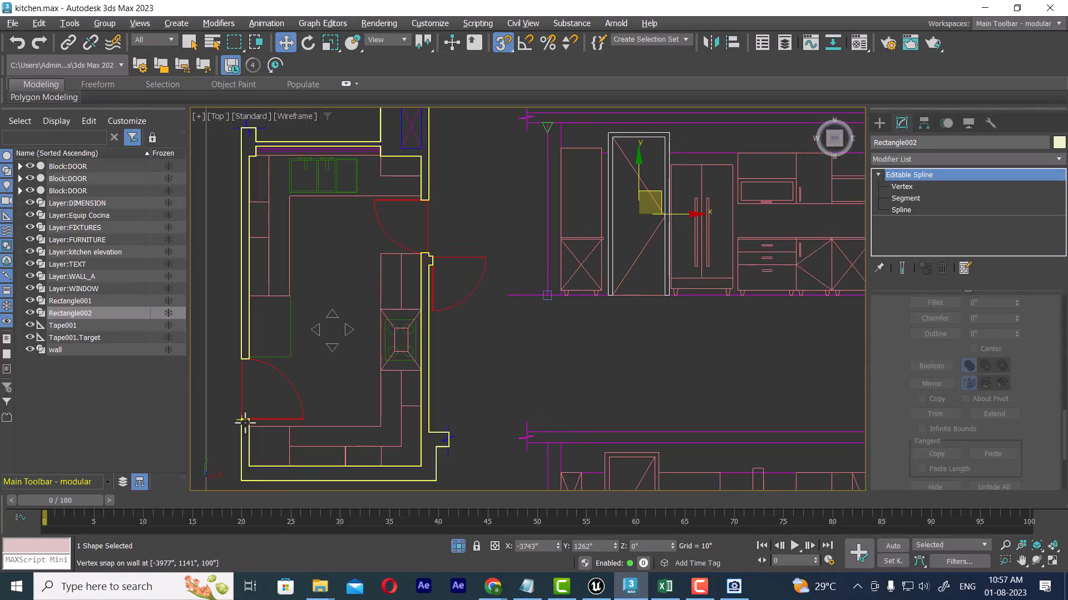
pyautogui.moveTo(627, 294); pyautogui.dragTo(627, 334, button='middle')
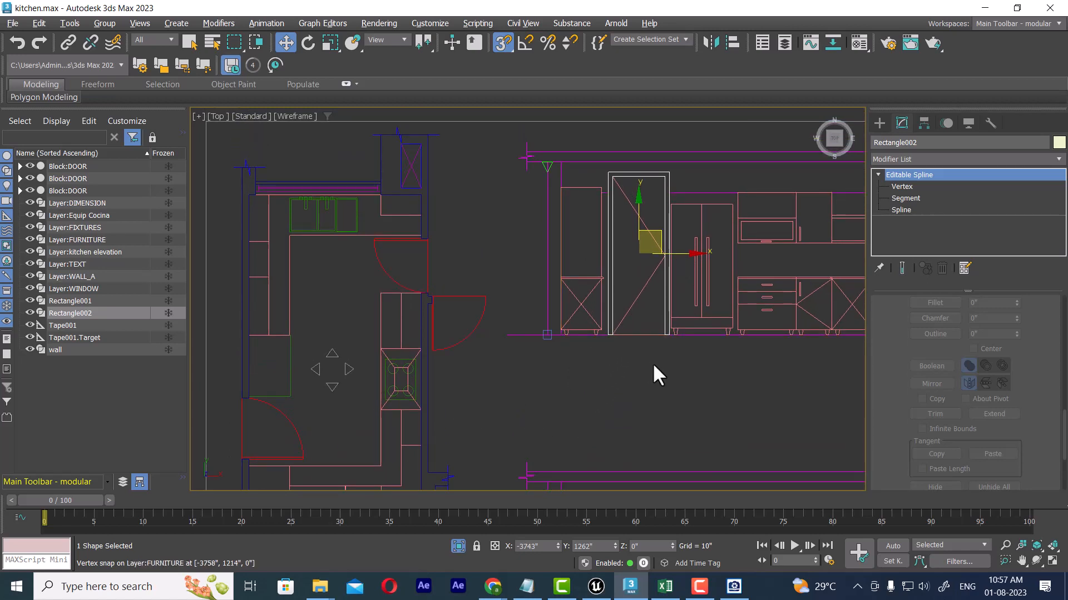
pyautogui.click(925, 157)
pyautogui.press('e')
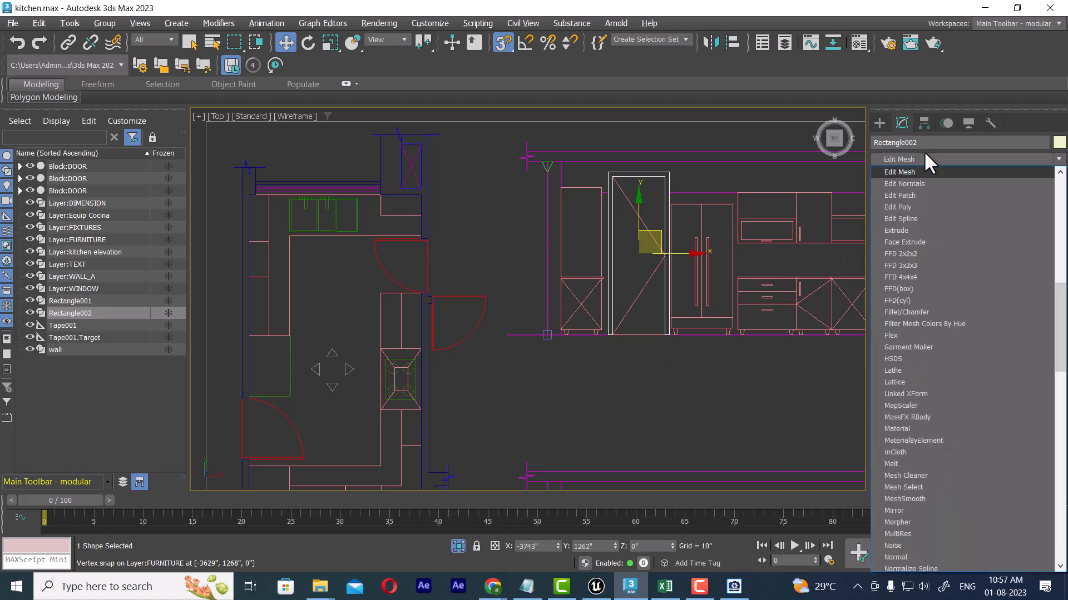
pyautogui.click(922, 230)
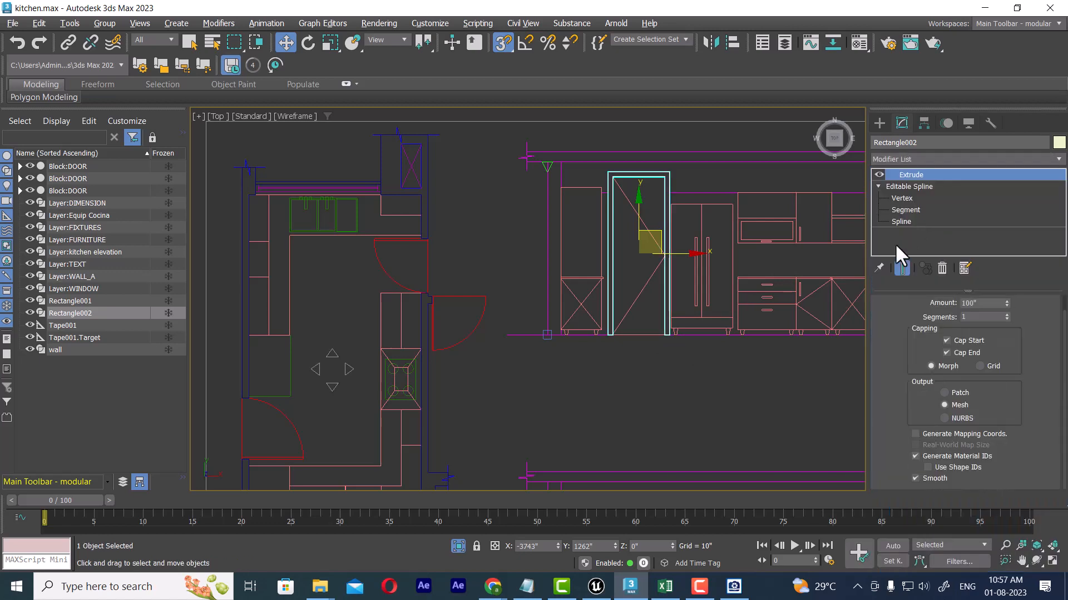
# Step: Show the door frame in all four viewports and reduce its extrusion amount to 6"
pyautogui.hotkey('alt', 'w')
pyautogui.keyDown('alt'); pyautogui.moveTo(821, 430); pyautogui.dragTo(805, 412, button='middle'); pyautogui.keyUp('alt')
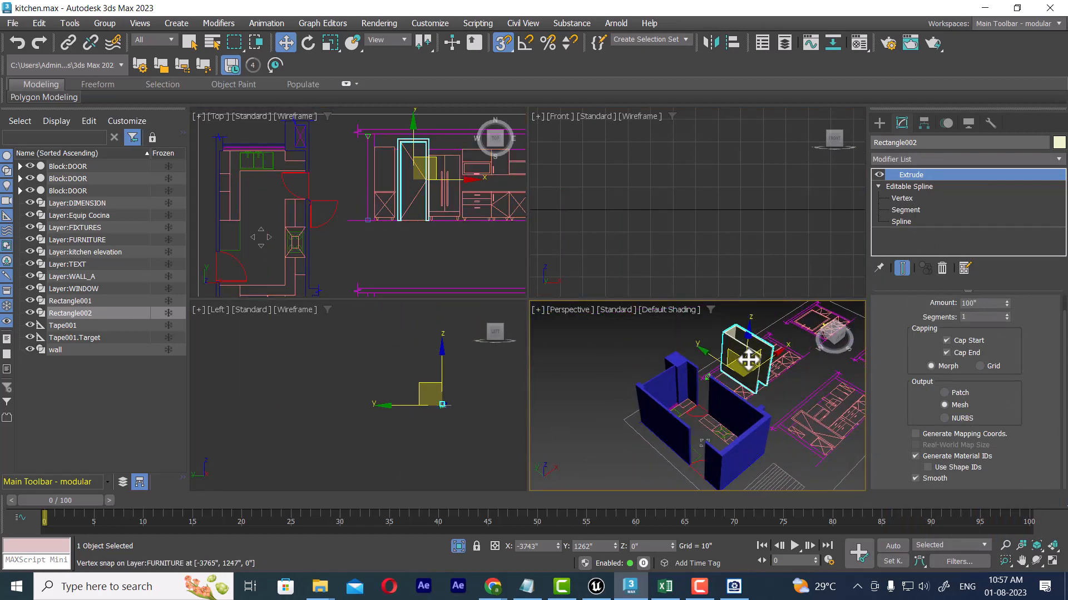
pyautogui.scroll(-10, 589, 207)
pyautogui.moveTo(614, 218); pyautogui.dragTo(663, 199, button='middle')
pyautogui.scroll(10, 673, 225)
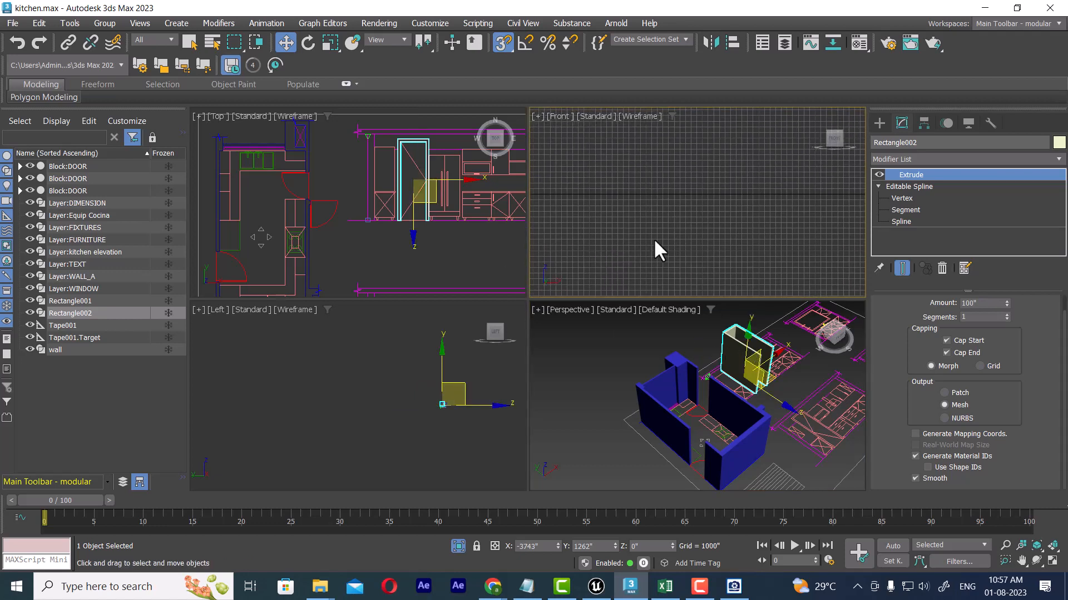
pyautogui.moveTo(655, 245); pyautogui.dragTo(701, 181, button='middle')
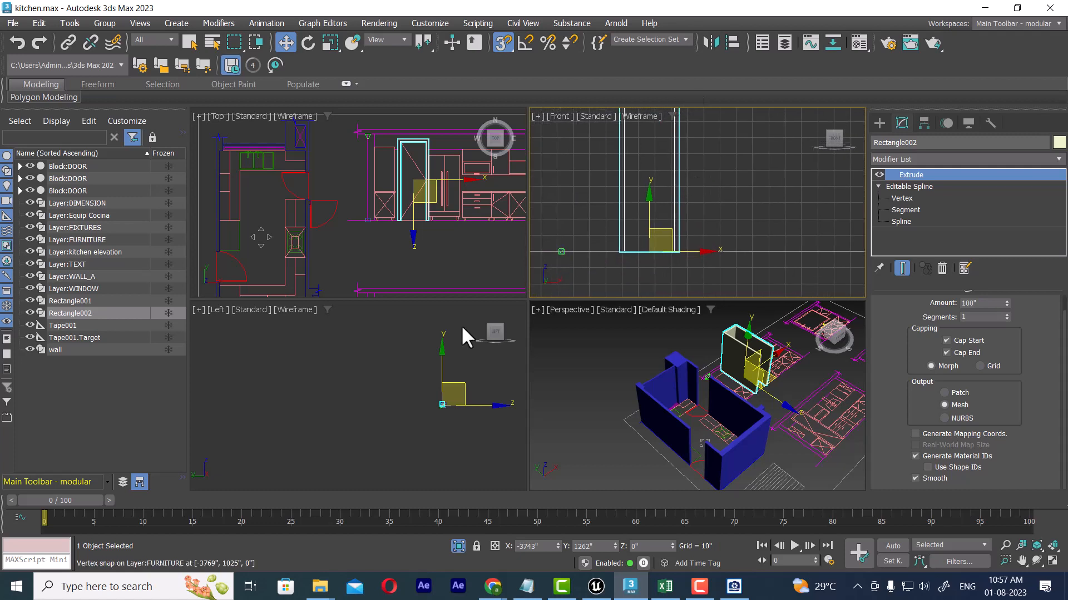
pyautogui.moveTo(428, 398); pyautogui.dragTo(392, 372, button='middle')
pyautogui.scroll(10, 403, 378)
pyautogui.moveTo(446, 483); pyautogui.dragTo(405, 425, button='middle')
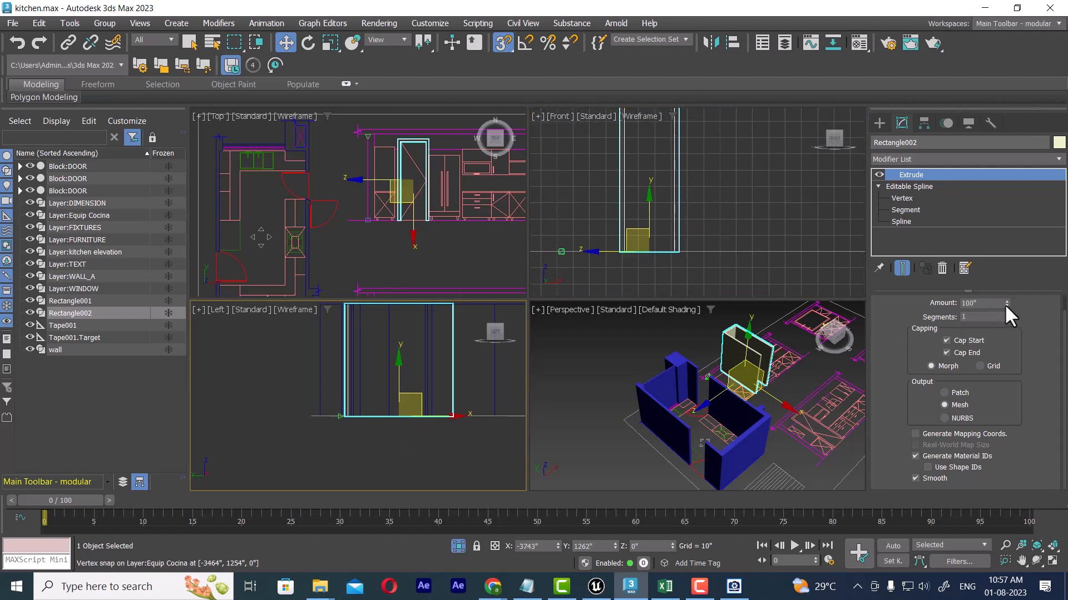
pyautogui.moveTo(1006, 304); pyautogui.dragTo(1009, 411)
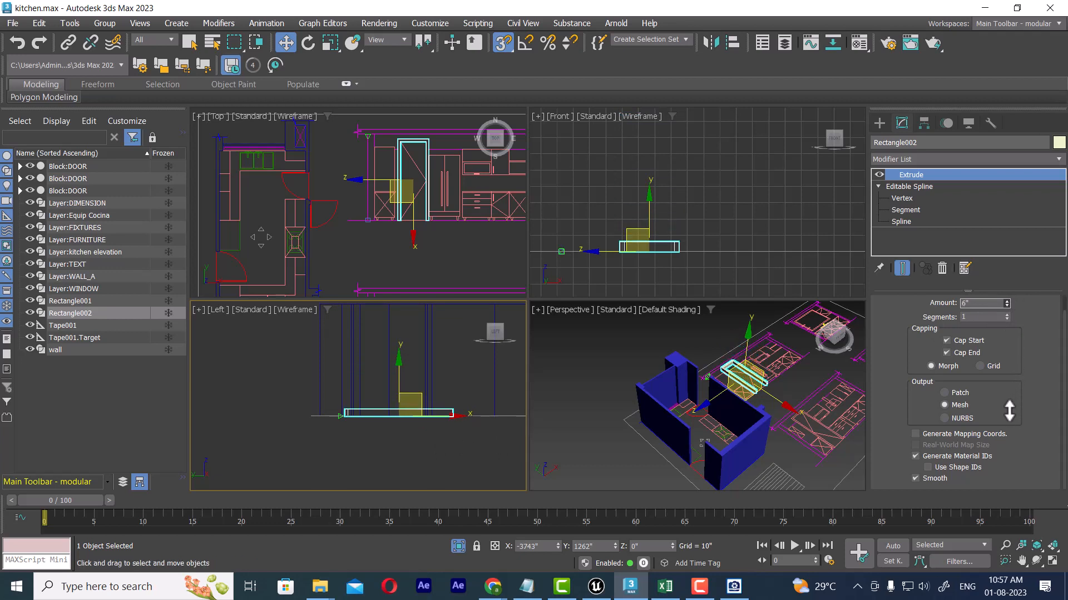
# Step: Inspect the extruded frame's depth in the Left view and review the US Standard display unit options in Units Setup
pyautogui.scroll(5, 375, 435)
pyautogui.moveTo(375, 435); pyautogui.dragTo(392, 472, button='middle')
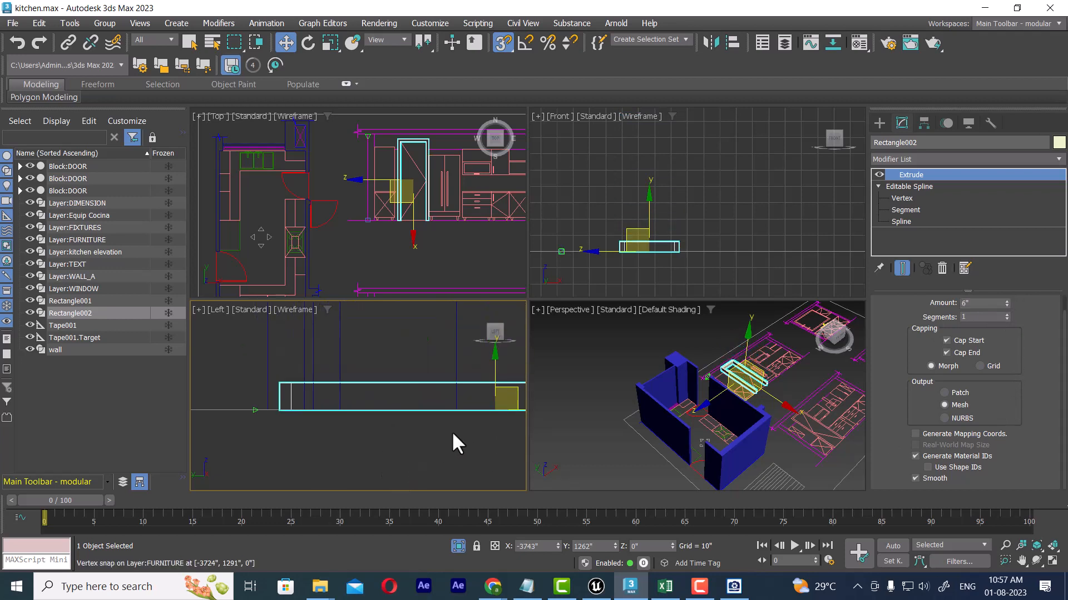
pyautogui.doubleClick(980, 305)
pyautogui.scroll(-2, 375, 406)
pyautogui.scroll(-2, 301, 422)
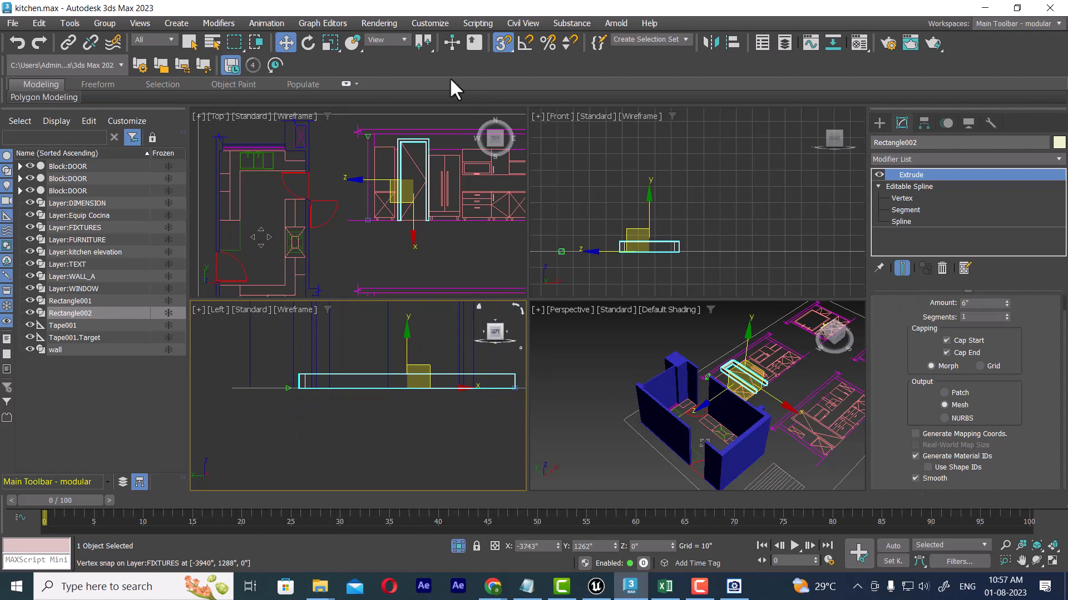
pyautogui.click(426, 23)
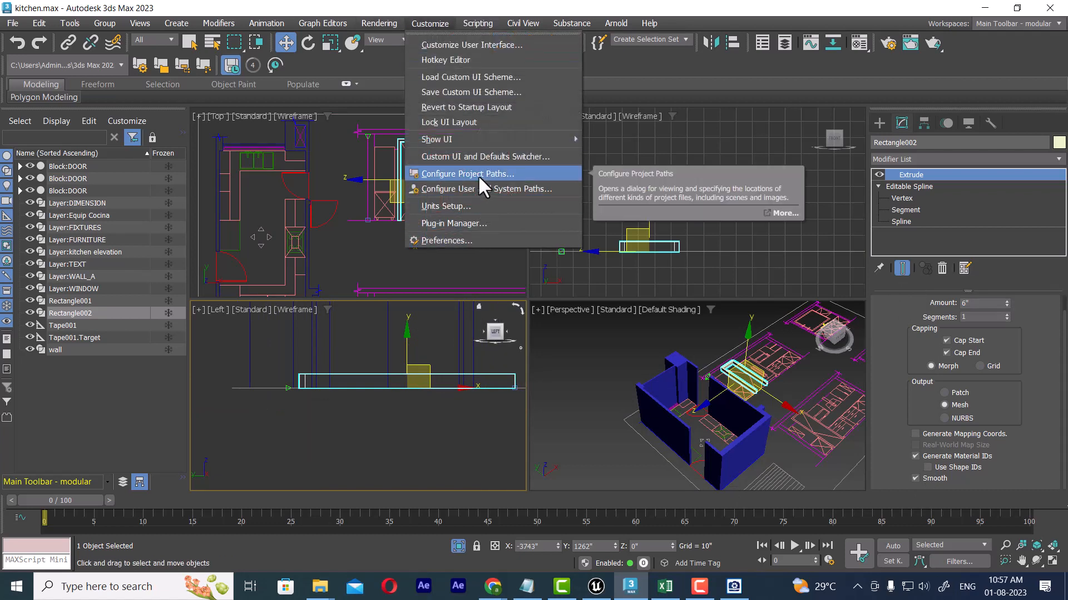
pyautogui.click(466, 206)
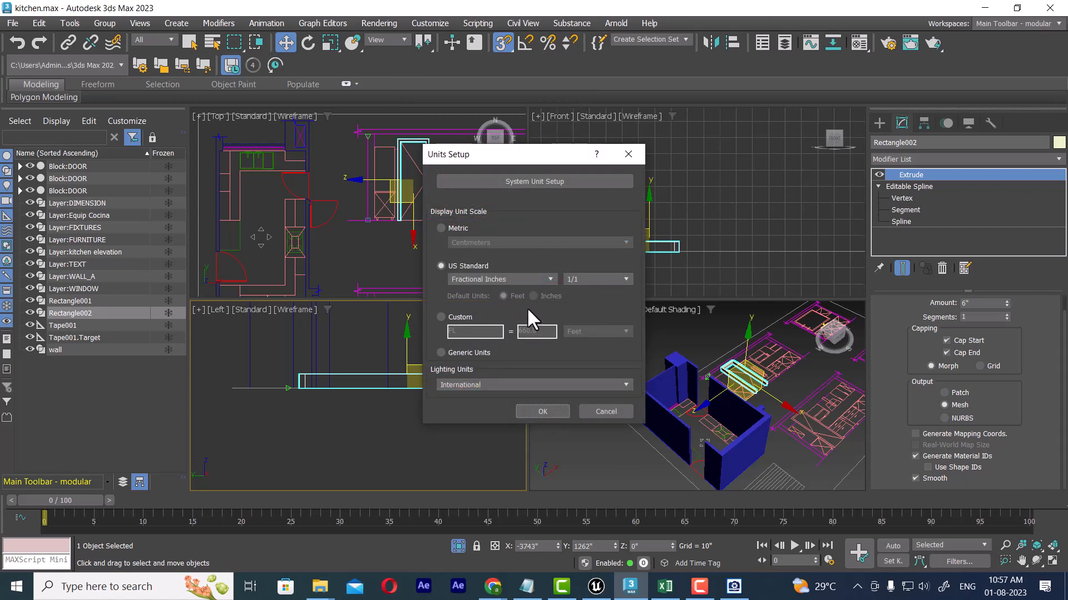
pyautogui.click(526, 279)
pyautogui.click(526, 279)
pyautogui.click(547, 413)
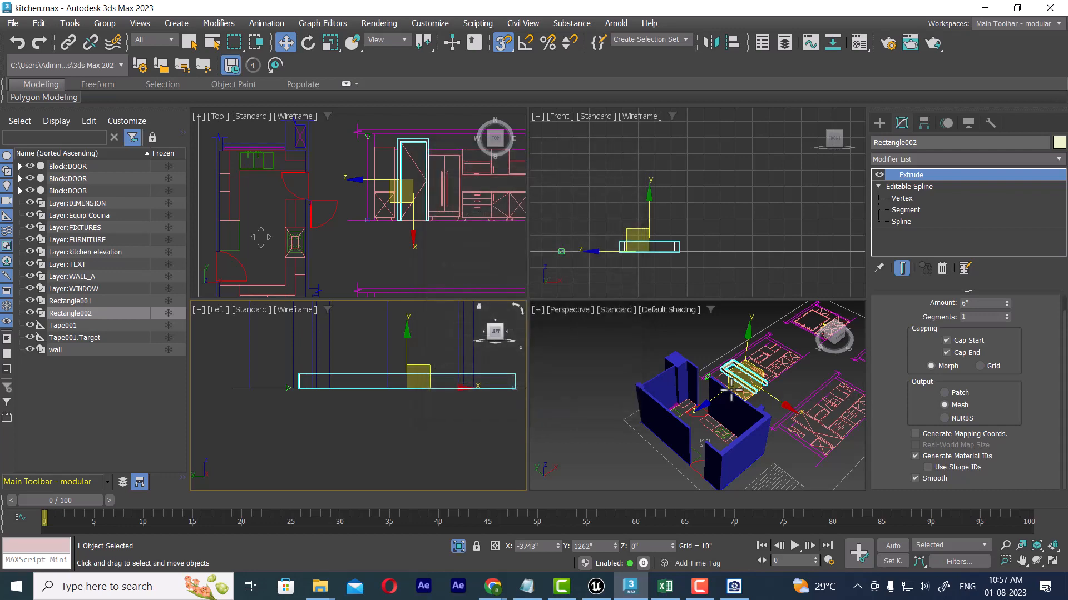
# Step: Lower the door frame's extrusion amount to 5" while viewing it close up in Perspective
pyautogui.scroll(5, 732, 387)
pyautogui.keyDown('alt'); pyautogui.moveTo(733, 378); pyautogui.dragTo(686, 386, button='middle'); pyautogui.keyUp('alt')
pyautogui.scroll(8, 711, 421)
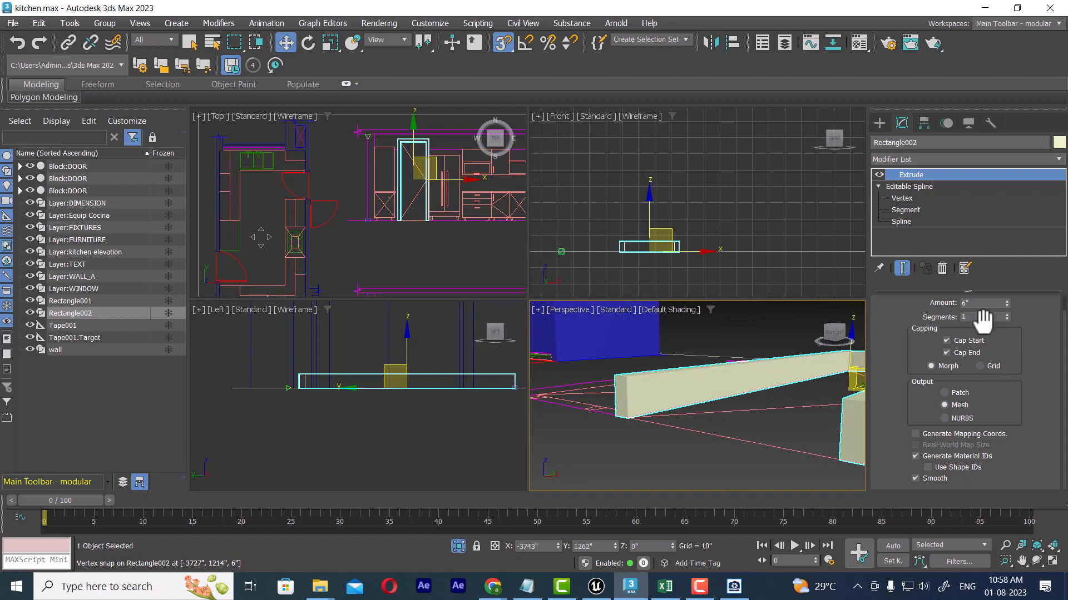
pyautogui.click(1005, 304)
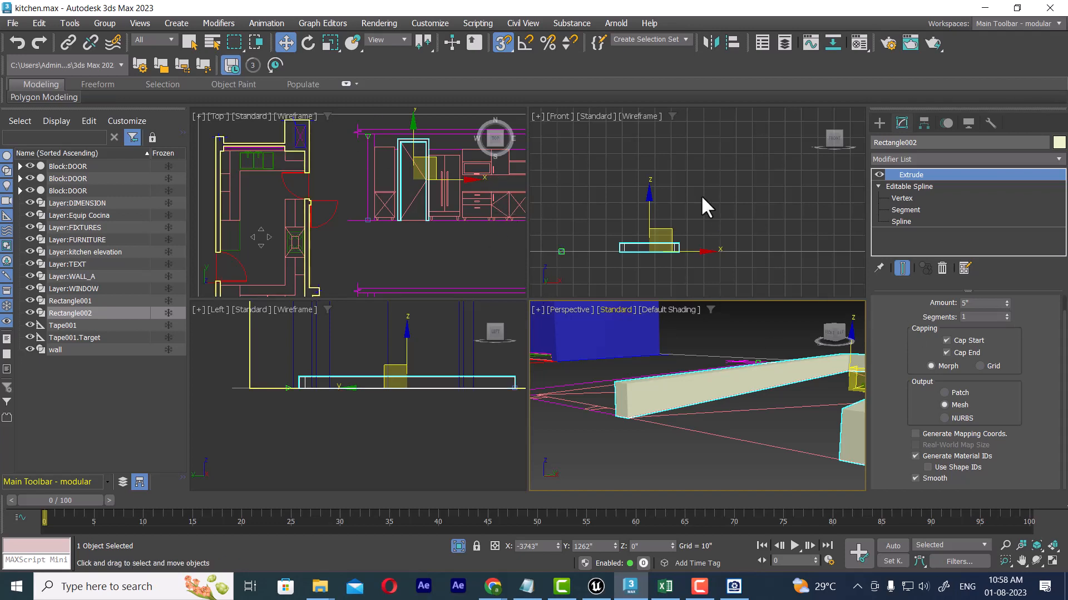
# Step: Try an extrusion amount of 3" on the door frame, and set it back to 5"
pyautogui.moveTo(981, 306); pyautogui.dragTo(901, 299)
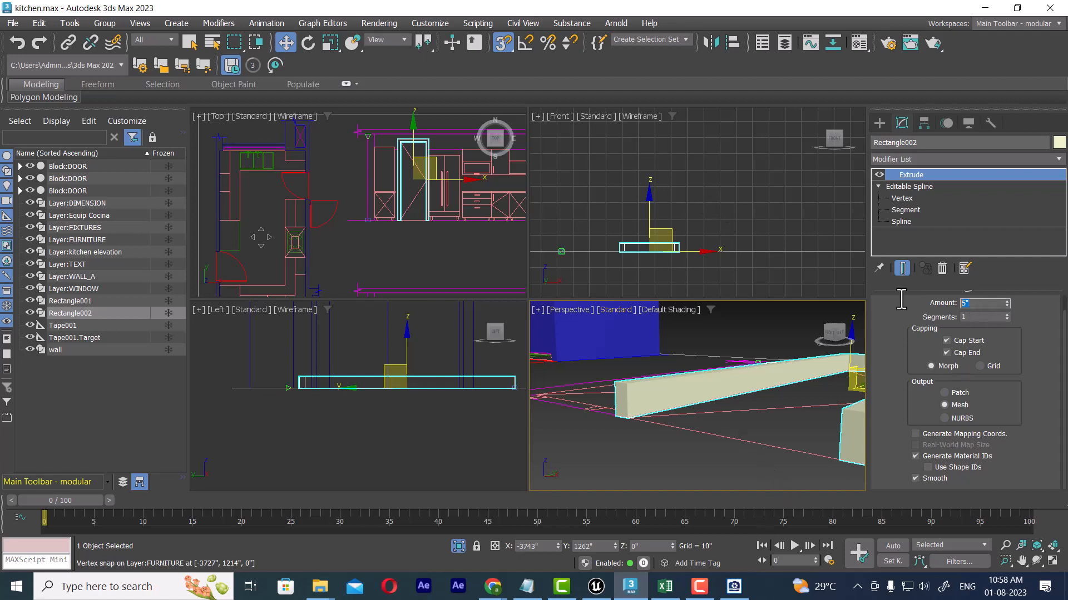
pyautogui.write('3')
pyautogui.press('Return')
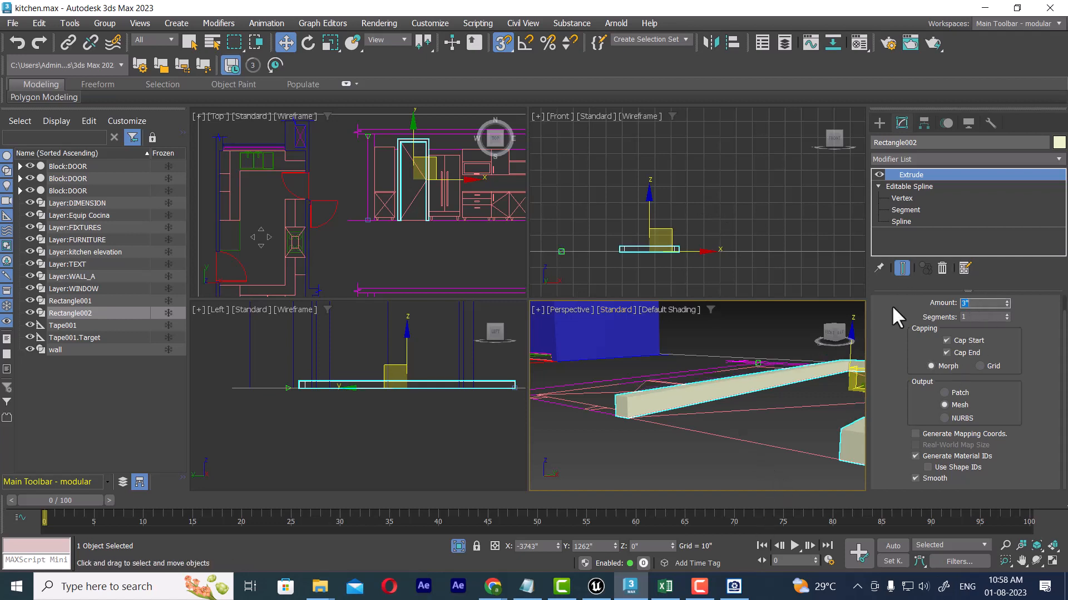
pyautogui.write('5')
pyautogui.press('Return')
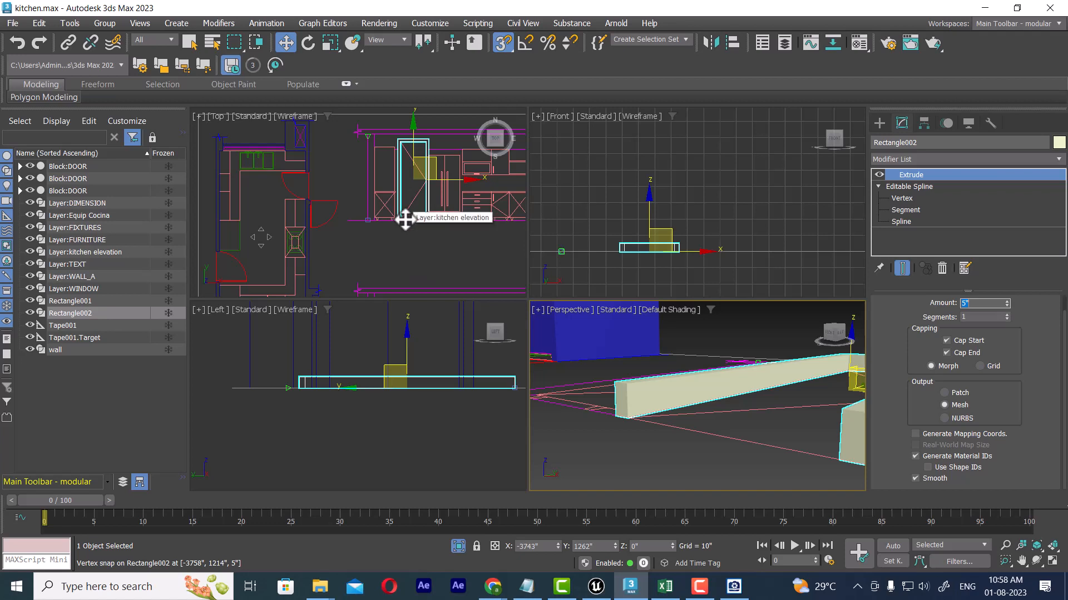
# Step: Draw a rectangle for the door panel in the Top view, snapped to the frame's inner upper corner and opposite lower inner corner
pyautogui.scroll(4, 420, 195)
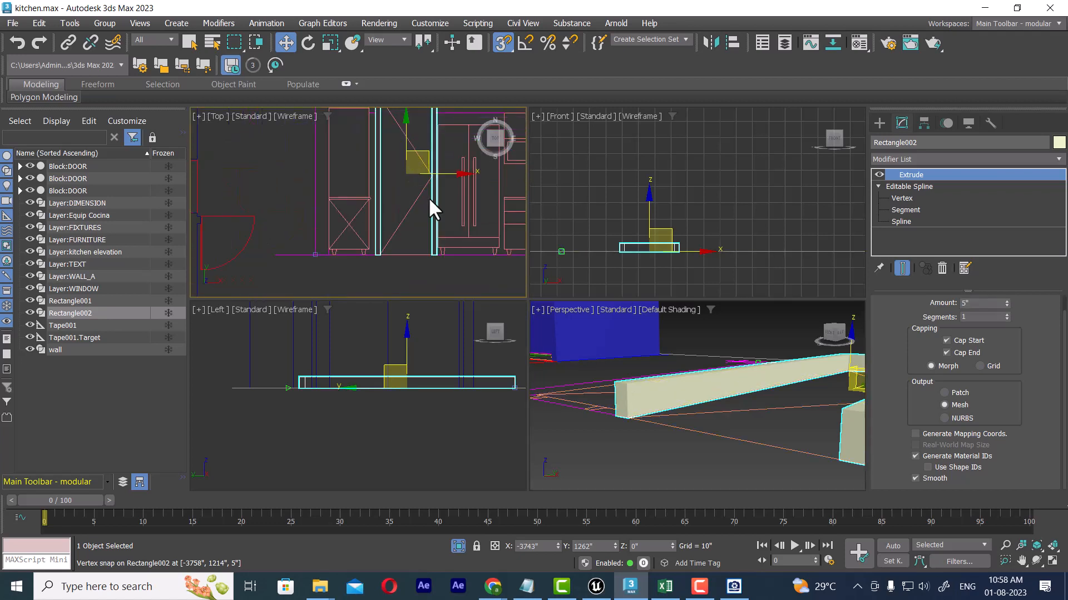
pyautogui.hotkey('alt', 'w')
pyautogui.scroll(2, 595, 274)
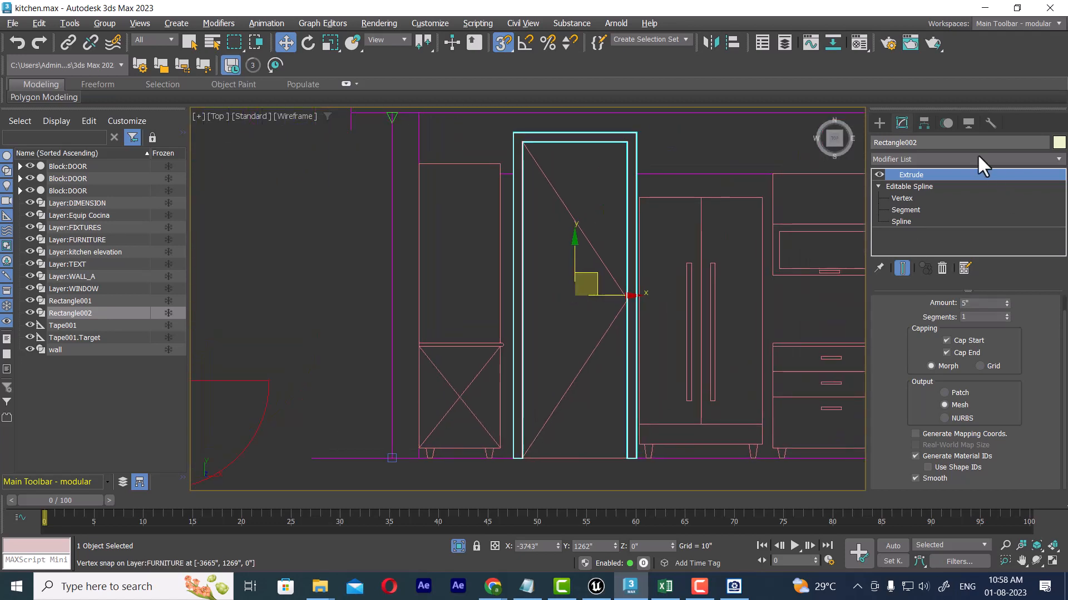
pyautogui.click(879, 123)
pyautogui.moveTo(619, 321); pyautogui.dragTo(612, 288, button='middle')
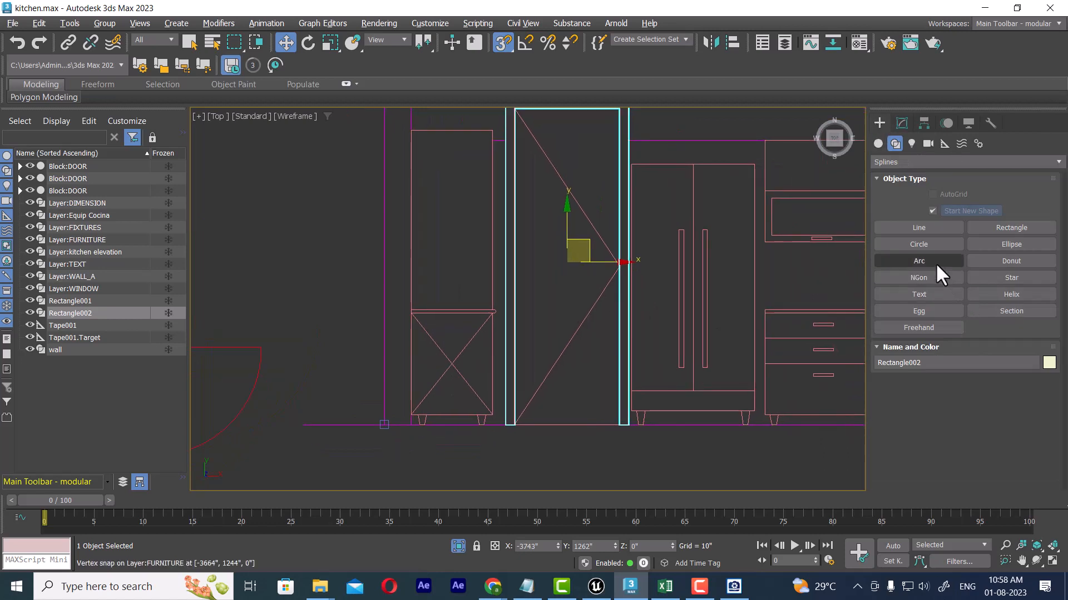
pyautogui.click(1011, 228)
pyautogui.moveTo(579, 178); pyautogui.dragTo(587, 234, button='middle')
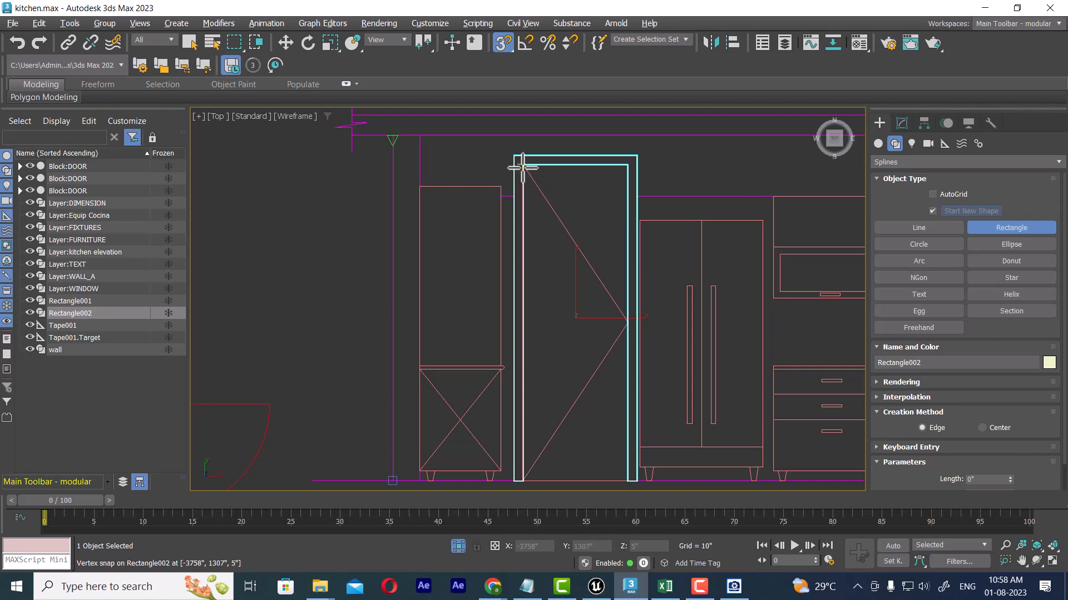
pyautogui.moveTo(522, 165); pyautogui.dragTo(628, 480)
pyautogui.press('w')
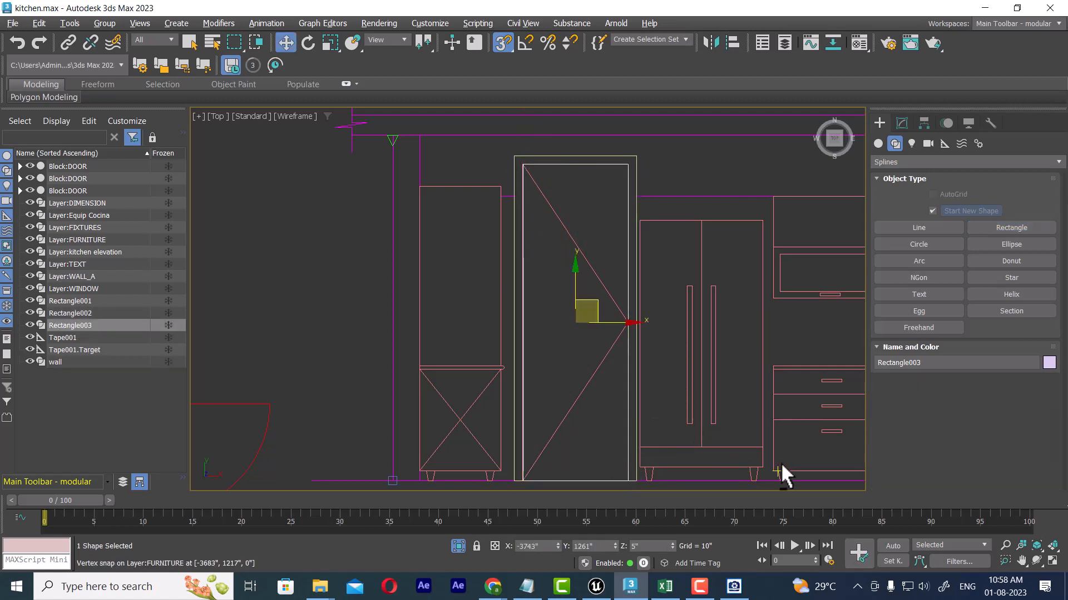
# Step: Apply an Extrude modifier to the door panel rectangle in the maximized Perspective view
pyautogui.hotkey('alt', 'w')
pyautogui.moveTo(778, 426); pyautogui.dragTo(670, 381, button='middle')
pyautogui.hotkey('alt', 'w')
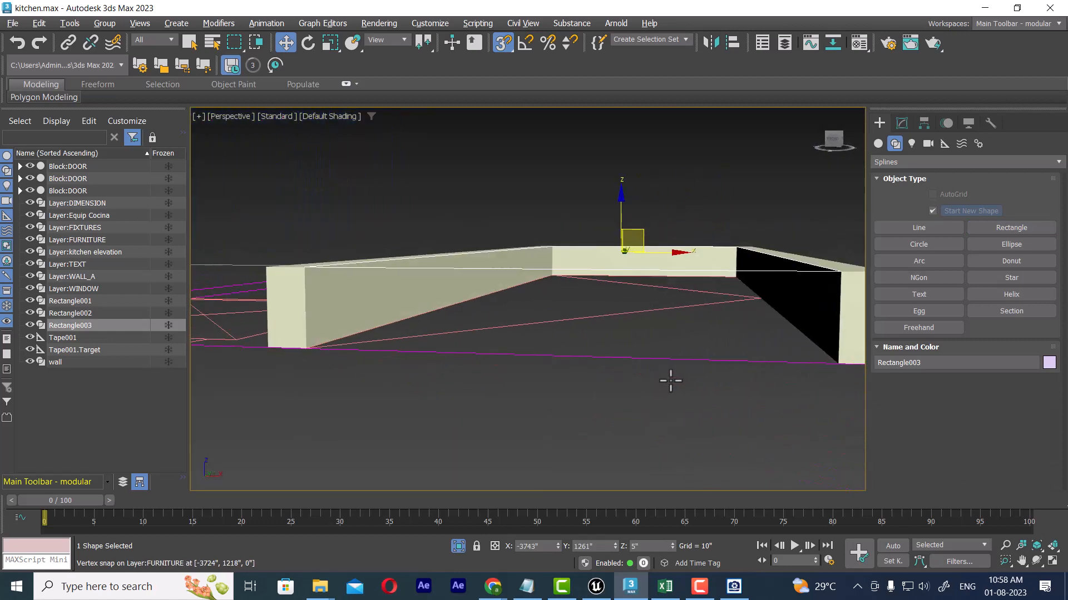
pyautogui.click(901, 123)
pyautogui.click(925, 159)
pyautogui.press('e')
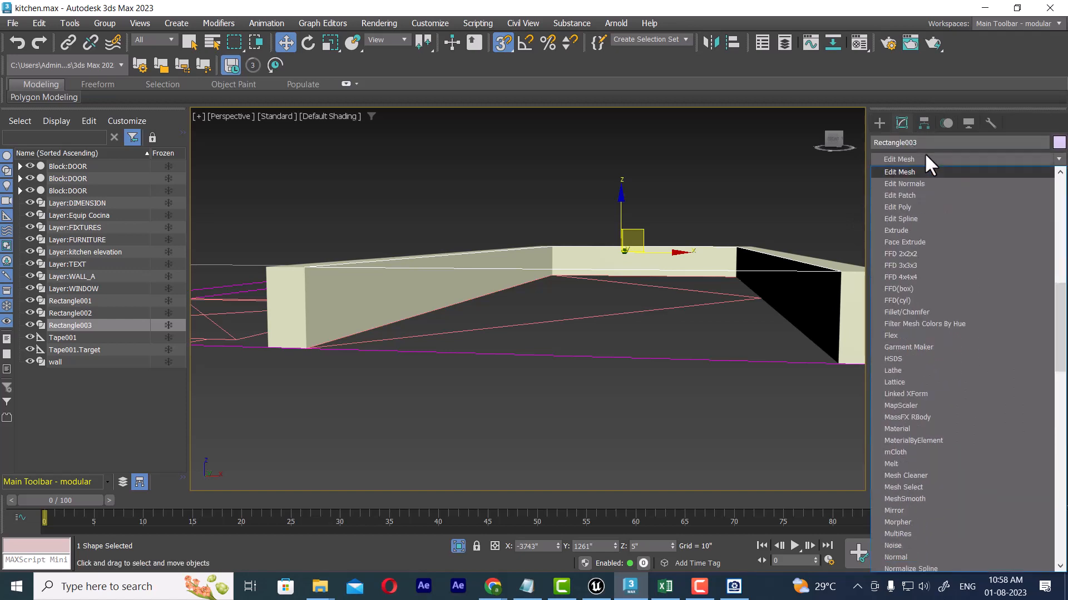
pyautogui.click(915, 227)
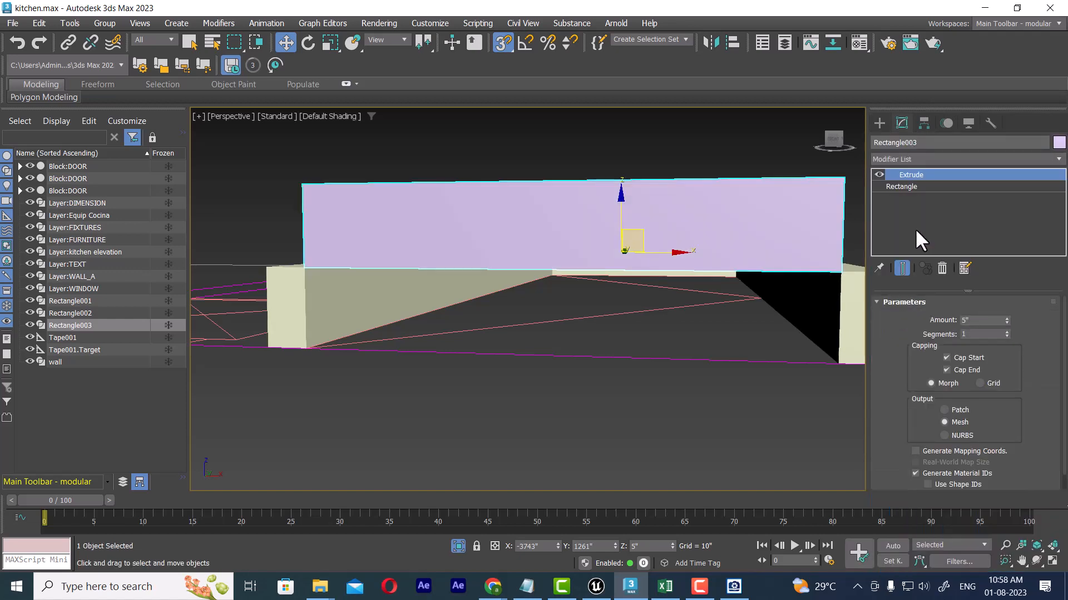
# Step: Set the door panel's extrusion amount to 2" and inspect it against the frame in Perspective
pyautogui.doubleClick(978, 321)
pyautogui.write('2.')
pyautogui.press('Return')
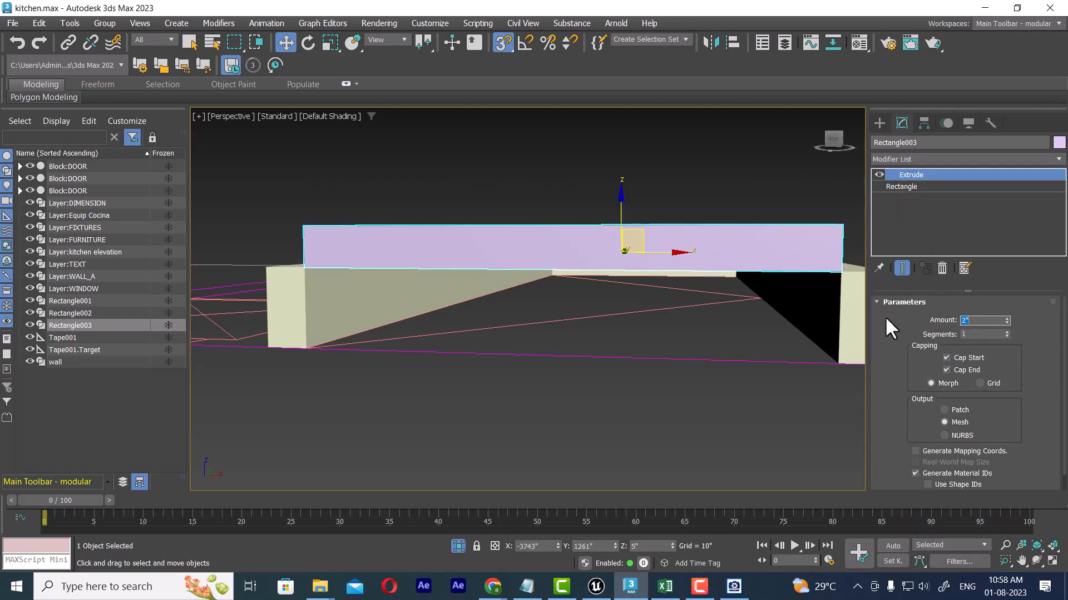
pyautogui.keyDown('alt'); pyautogui.moveTo(647, 303); pyautogui.dragTo(698, 369, button='middle'); pyautogui.keyUp('alt')
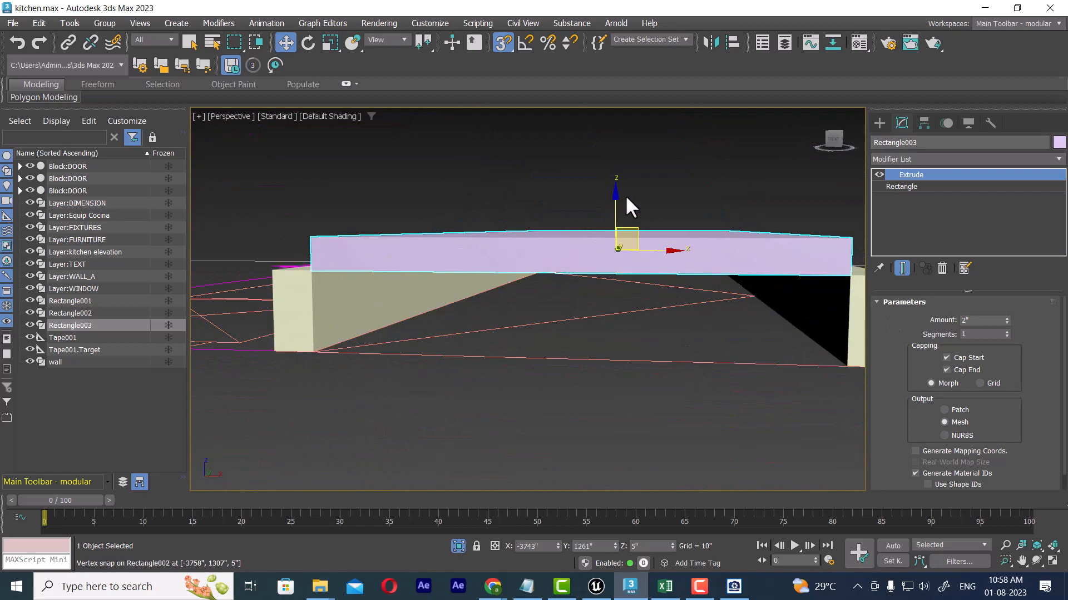
pyautogui.keyDown('alt'); pyautogui.moveTo(634, 245); pyautogui.dragTo(641, 344, button='middle'); pyautogui.keyUp('alt')
pyautogui.scroll(-5, 642, 344)
pyautogui.hotkey('alt', 'w')
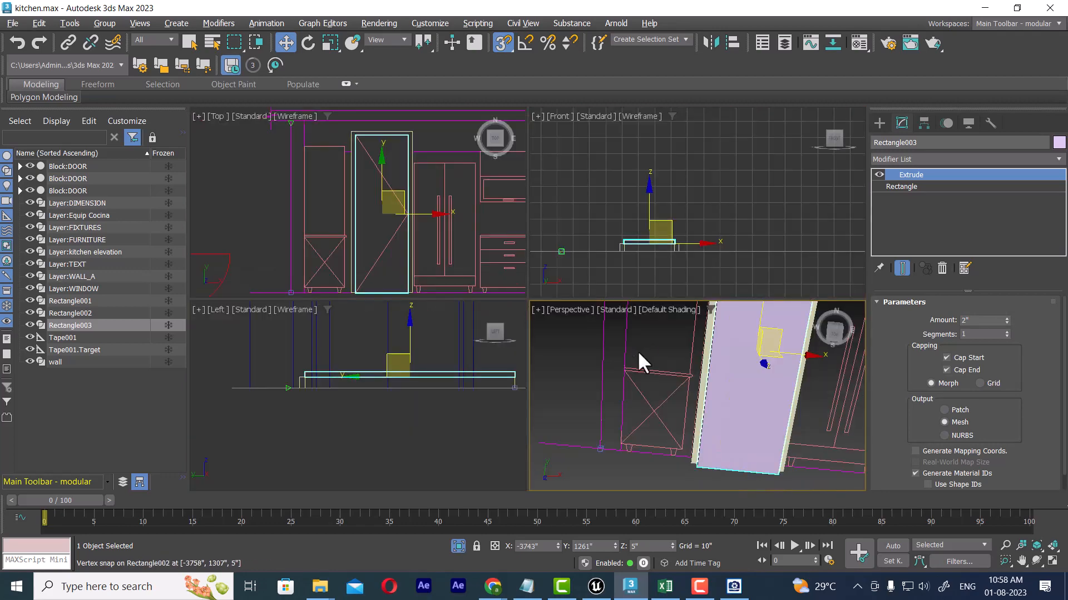
# Step: Examine the extruded door panel alongside the floor plan's door openings and the upper elevation in the maximized Top view
pyautogui.hotkey('alt', 'w')
pyautogui.moveTo(428, 260); pyautogui.dragTo(505, 196, button='middle')
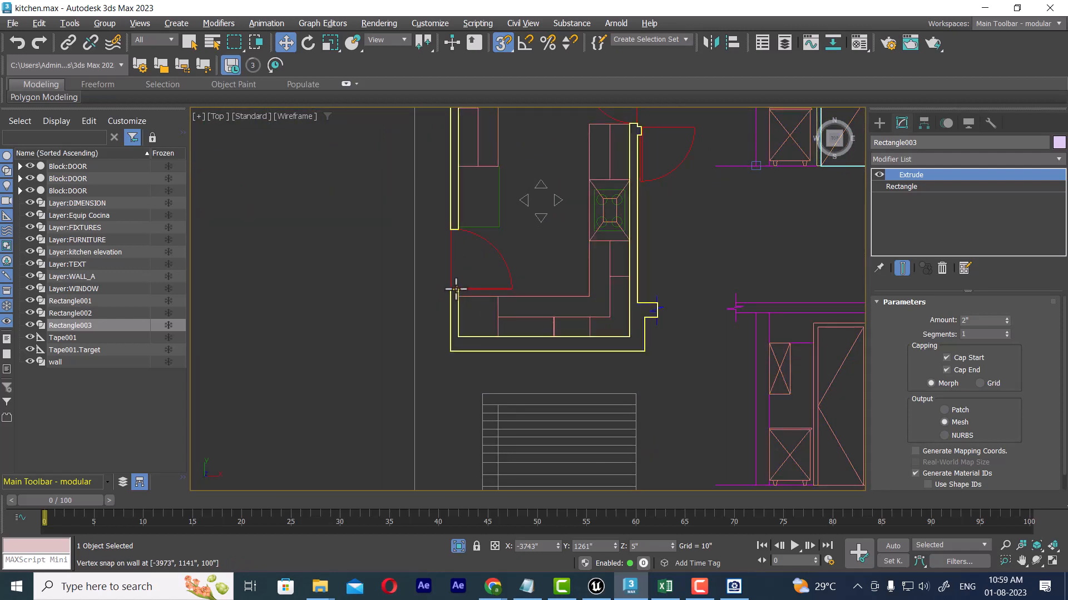
pyautogui.scroll(-3, 667, 261)
pyautogui.moveTo(706, 251); pyautogui.dragTo(708, 314, button='middle')
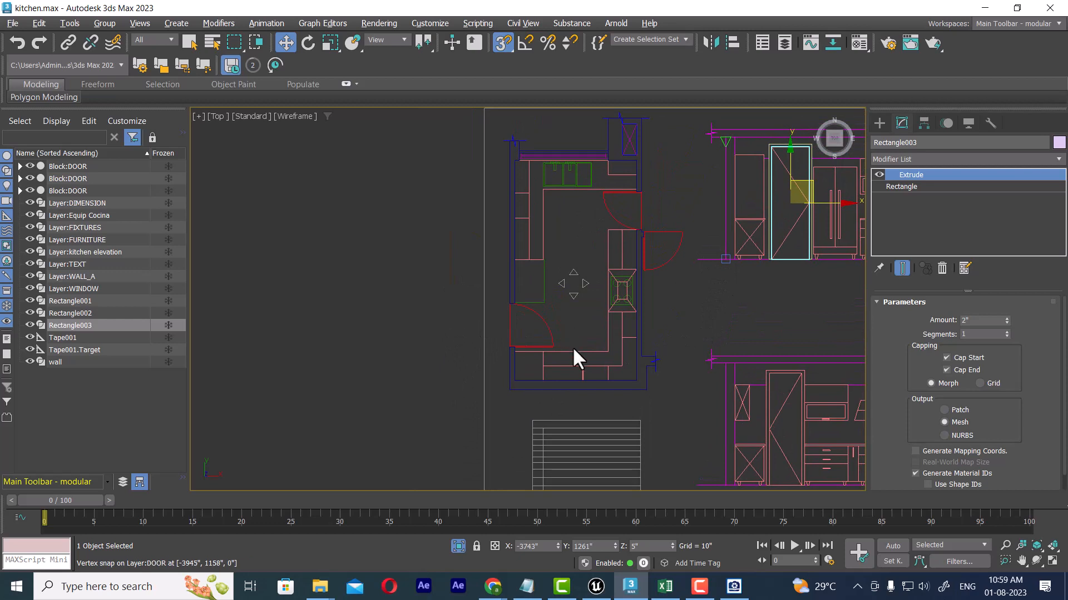
pyautogui.moveTo(773, 269); pyautogui.dragTo(722, 307, button='middle')
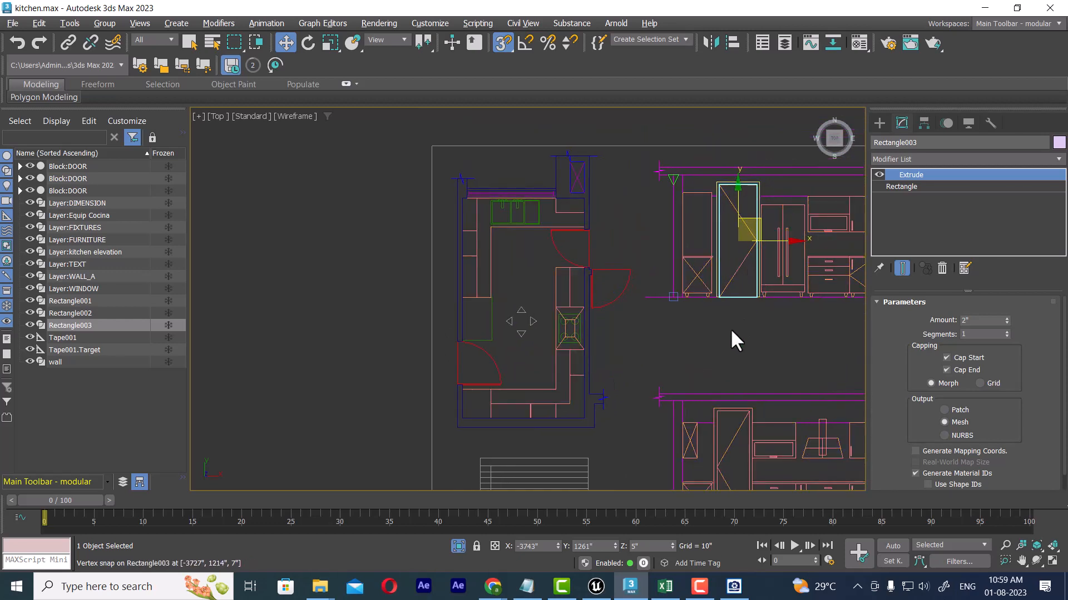
pyautogui.scroll(3, 790, 302)
pyautogui.moveTo(722, 295); pyautogui.dragTo(742, 363, button='middle')
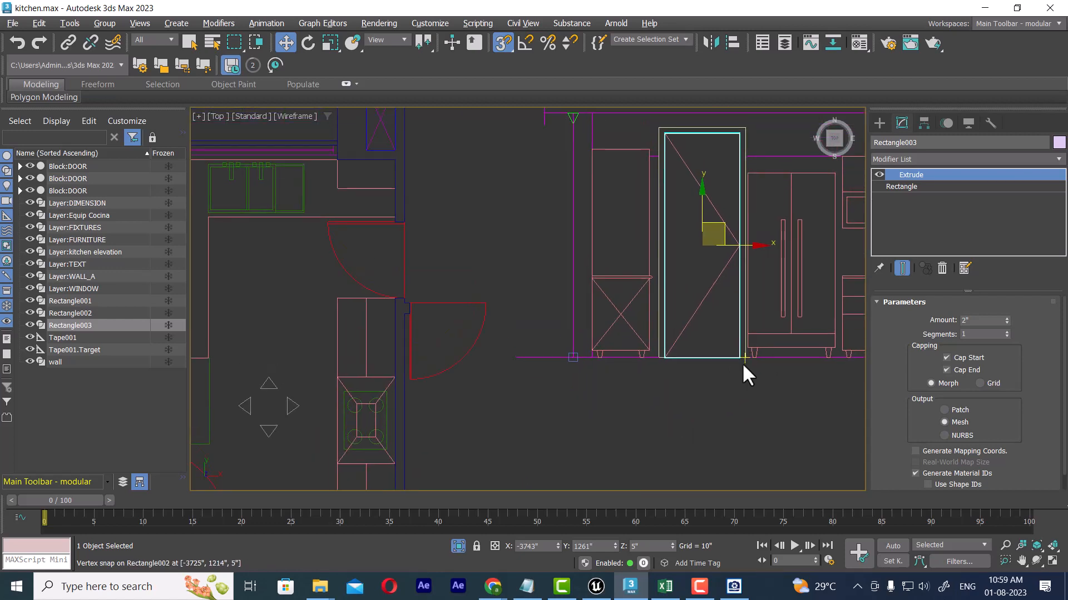
pyautogui.scroll(2, 703, 269)
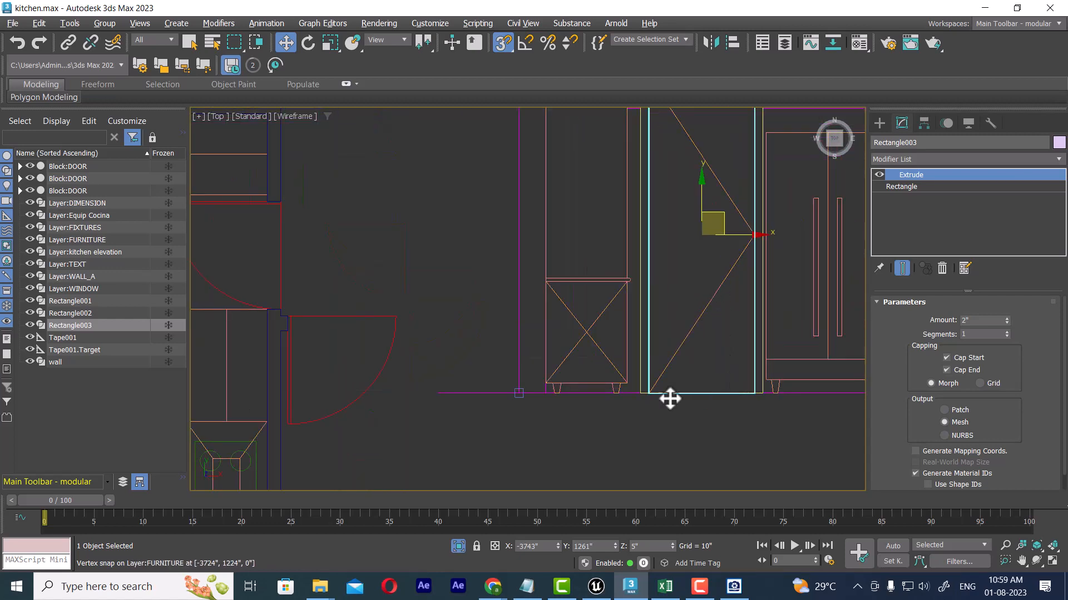
# Step: Turn off snapping and lower the door panel to a height of about 2" in the Left view, flush with the frame's upper face
pyautogui.hotkey('alt', 'w')
pyautogui.middleClick(382, 440)
pyautogui.hotkey('alt', 'w')
pyautogui.scroll(-2, 425, 416)
pyautogui.moveTo(425, 427); pyautogui.dragTo(427, 449, button='middle')
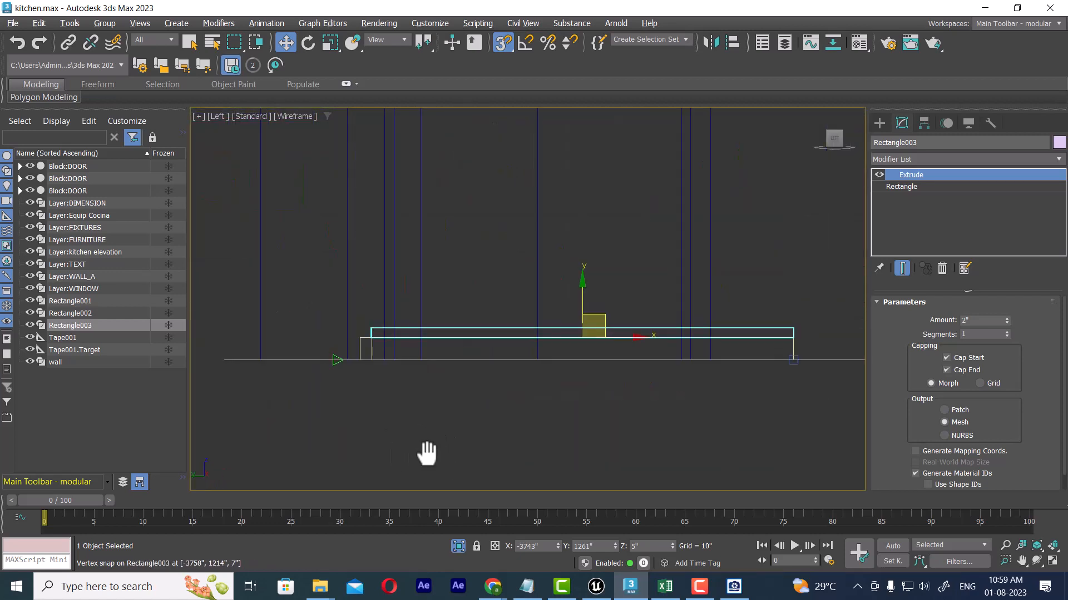
pyautogui.scroll(1, 428, 450)
pyautogui.press('s')
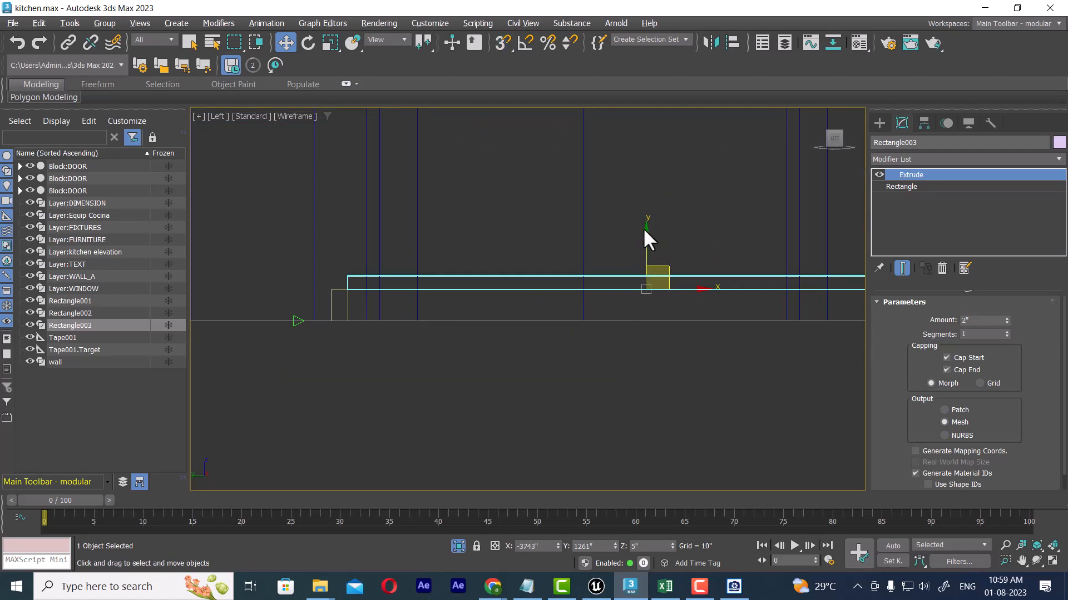
pyautogui.moveTo(646, 231); pyautogui.dragTo(646, 246)
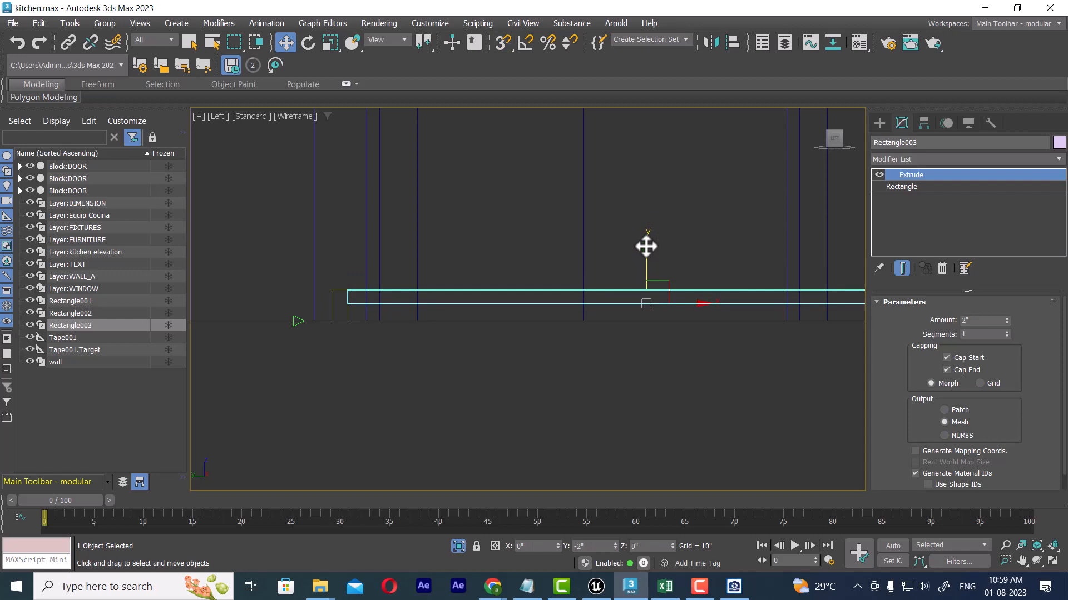
pyautogui.scroll(-2, 628, 344)
pyautogui.moveTo(642, 375); pyautogui.dragTo(632, 386, button='middle')
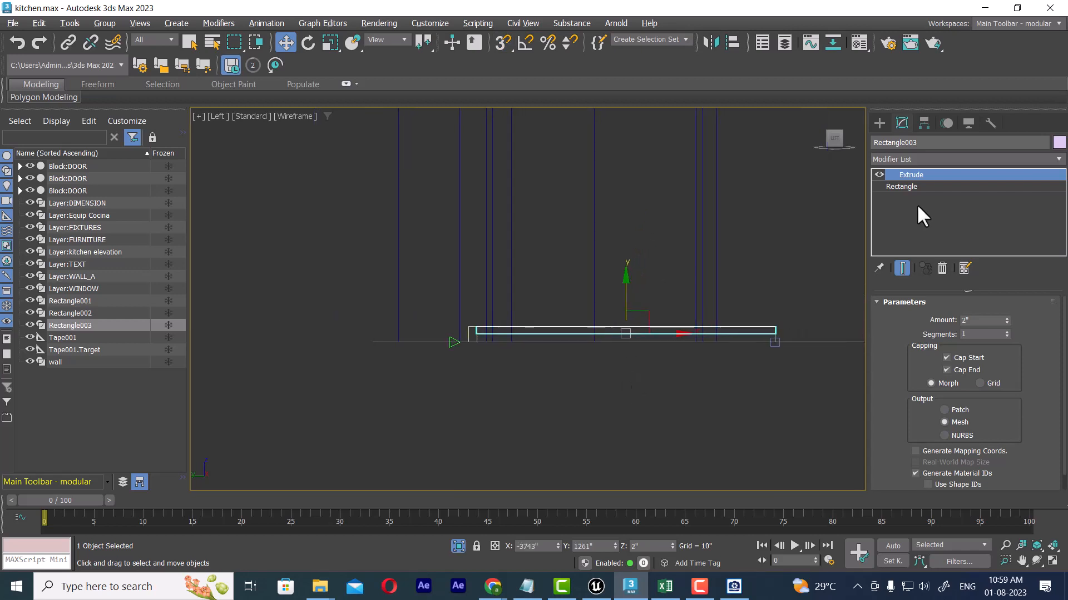
# Step: Rename the door panel as door and deselect it
pyautogui.click(921, 142)
pyautogui.write('door')
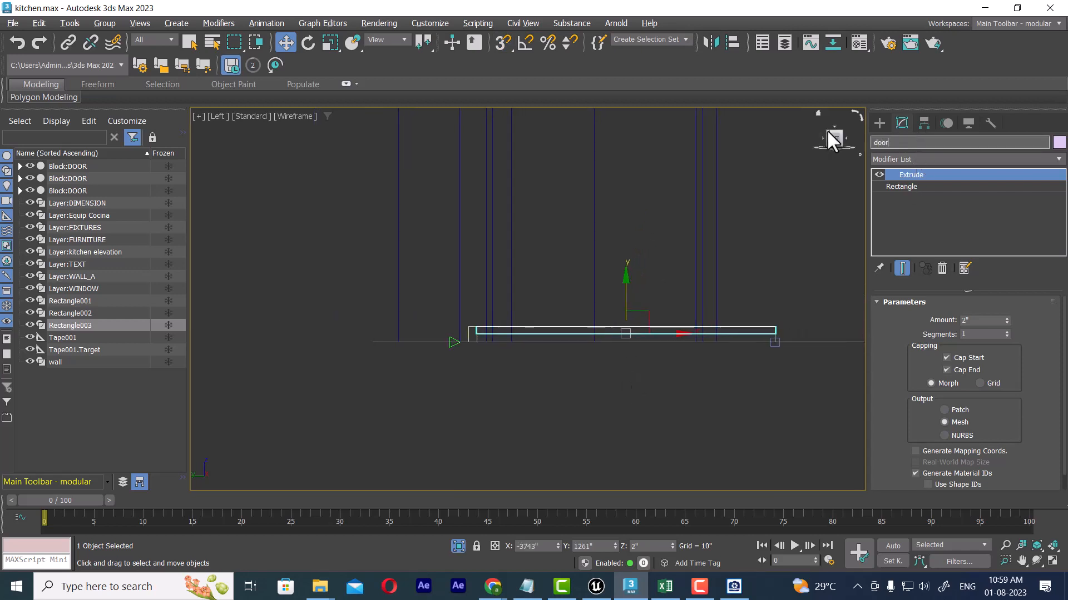
pyautogui.press('Return')
pyautogui.click(486, 382)
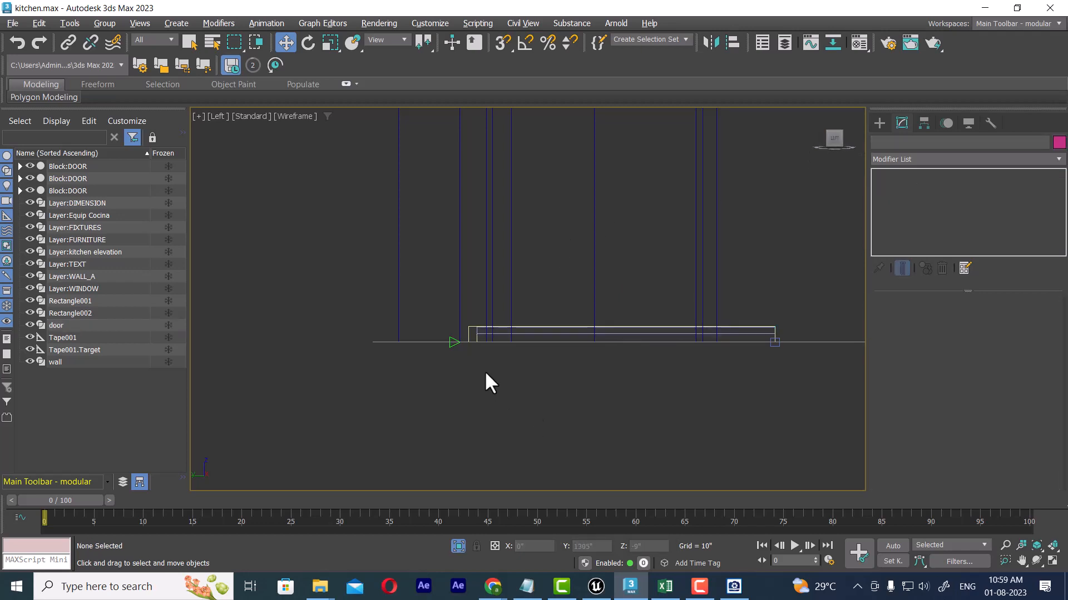
# Step: Select the extruded frame around the door and rename it as door_frame
pyautogui.click(471, 338)
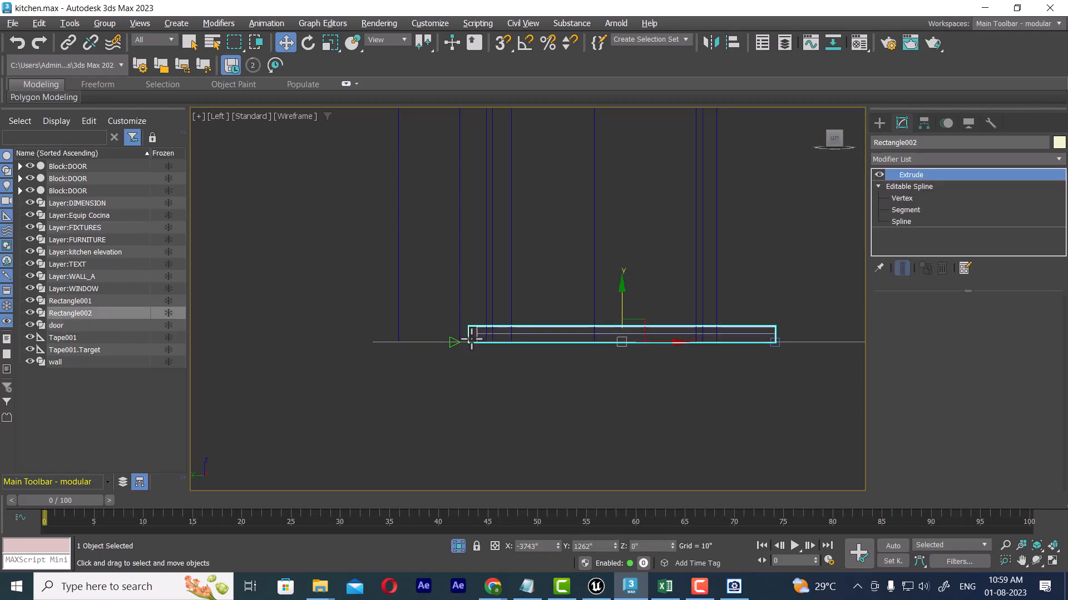
pyautogui.click(924, 142)
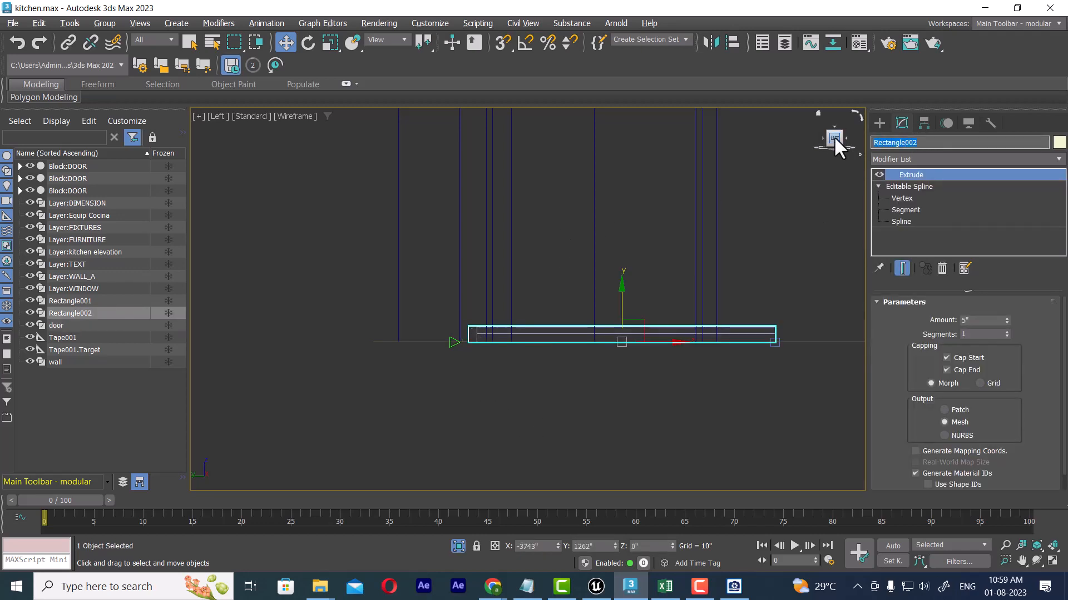
pyautogui.write('door_frame')
pyautogui.press('Return')
pyautogui.moveTo(602, 357); pyautogui.dragTo(609, 374, button='middle')
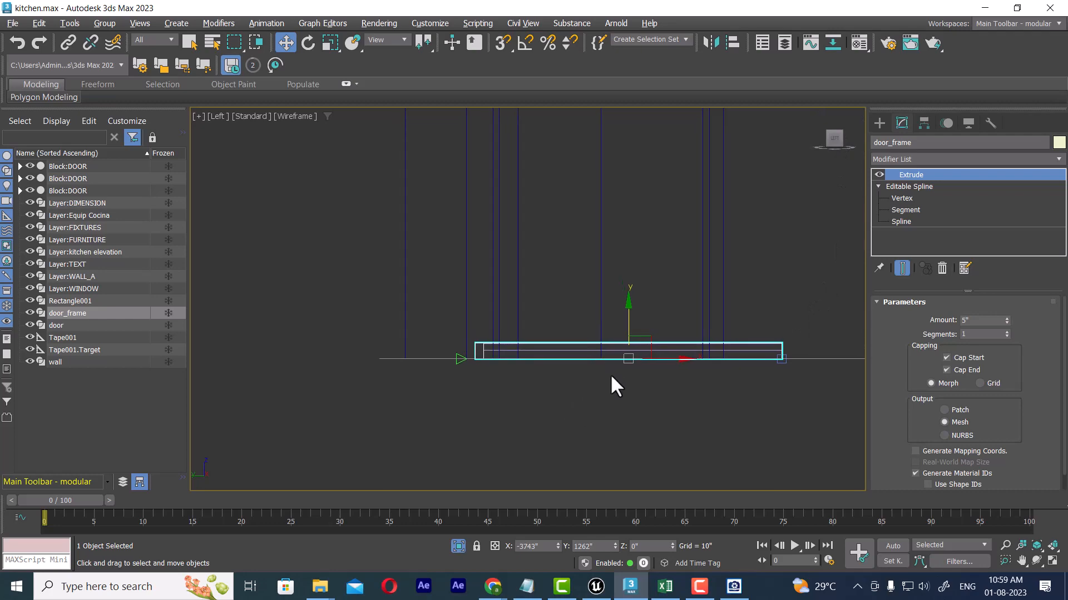
# Step: Examine the finished door and frame in the maximized Perspective view, in relation to the kitchen walls and elevation drawings
pyautogui.hotkey('alt', 'w')
pyautogui.scroll(-4, 757, 410)
pyautogui.keyDown('alt'); pyautogui.moveTo(757, 418); pyautogui.dragTo(729, 401, button='middle'); pyautogui.keyUp('alt')
pyautogui.hotkey('alt', 'w')
pyautogui.moveTo(703, 291); pyautogui.dragTo(691, 312, button='middle')
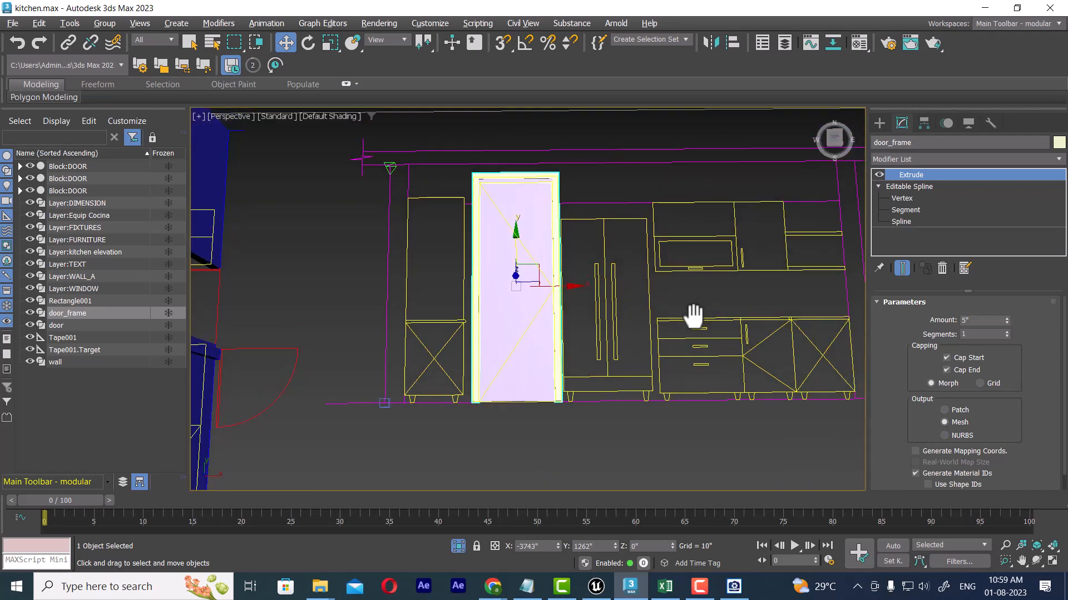
pyautogui.scroll(-4, 723, 339)
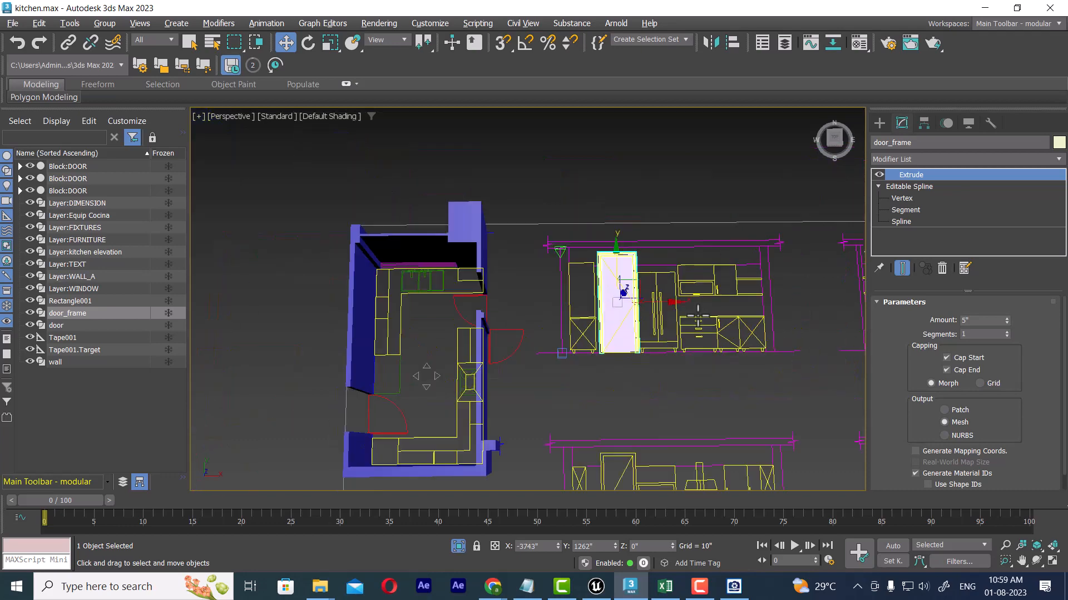
pyautogui.keyDown('alt'); pyautogui.moveTo(714, 378); pyautogui.dragTo(715, 337, button='middle'); pyautogui.keyUp('alt')
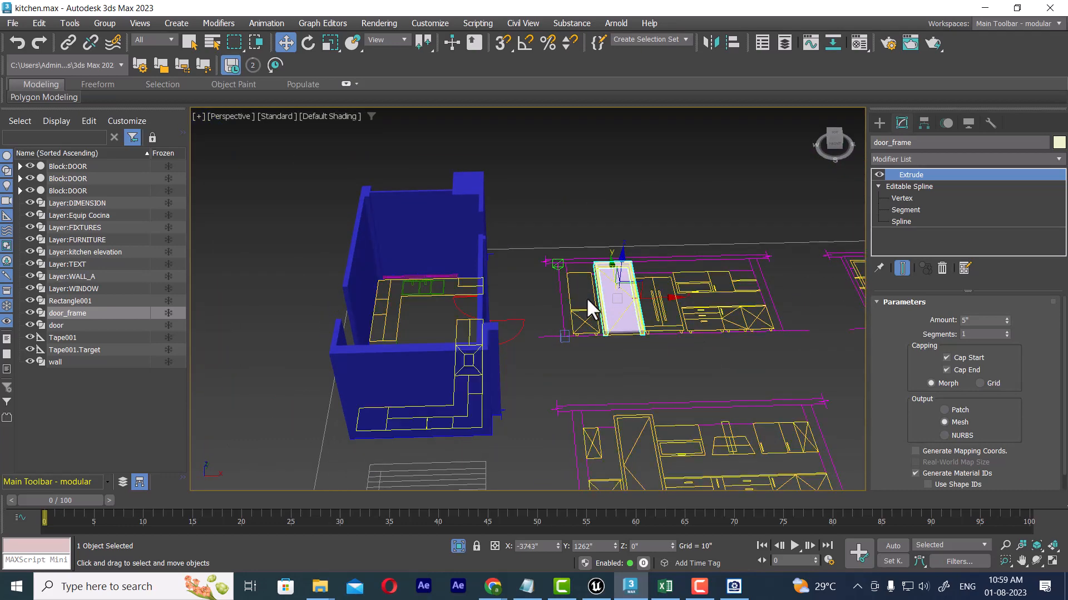
pyautogui.scroll(-5, 658, 313)
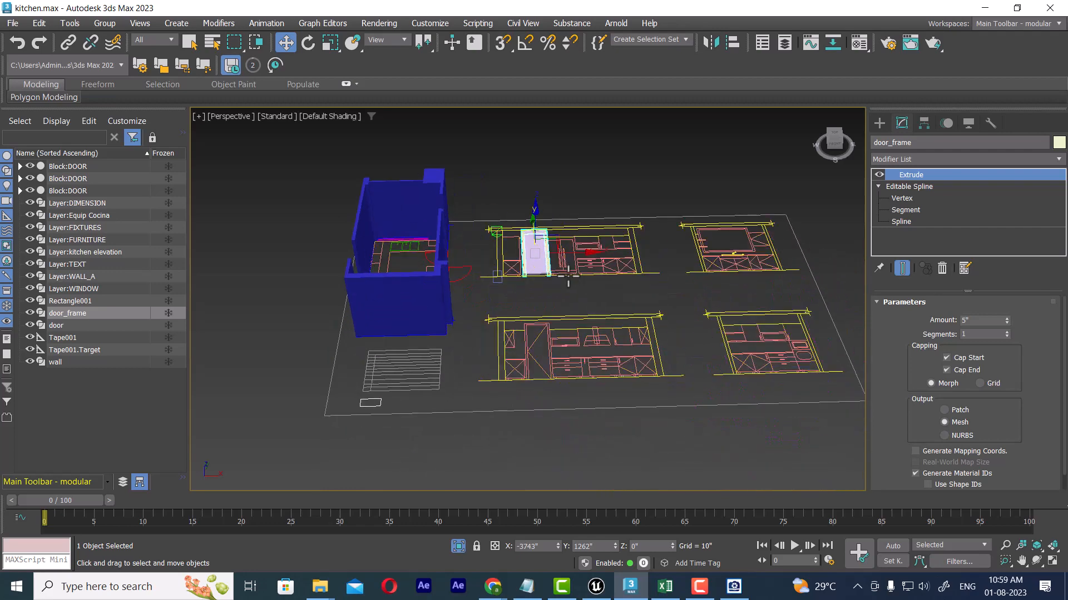
pyautogui.keyDown('alt'); pyautogui.moveTo(606, 311); pyautogui.dragTo(596, 330, button='middle'); pyautogui.keyUp('alt')
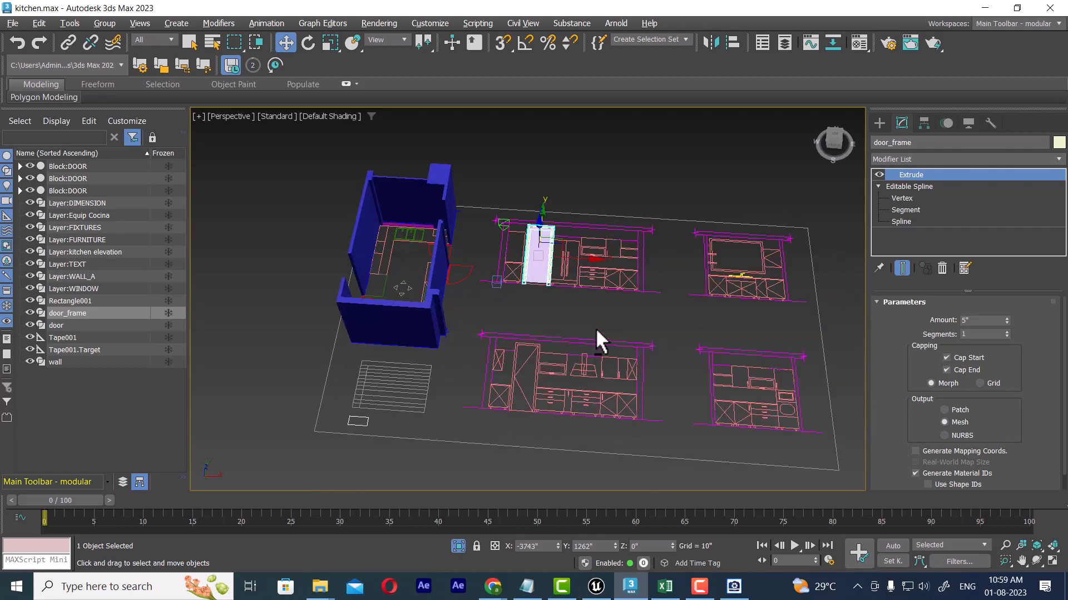
# Step: Select the door and door_frame objects together and hide them in the Perspective view
pyautogui.click(648, 302)
pyautogui.click(537, 270)
pyautogui.scroll(5, 546, 268)
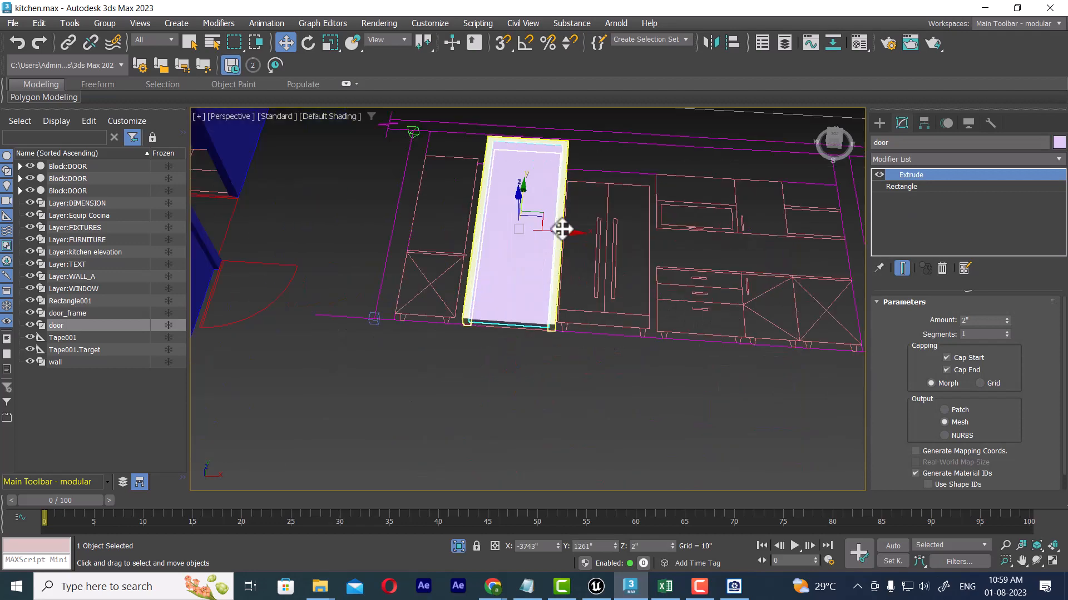
pyautogui.rightClick(567, 158)
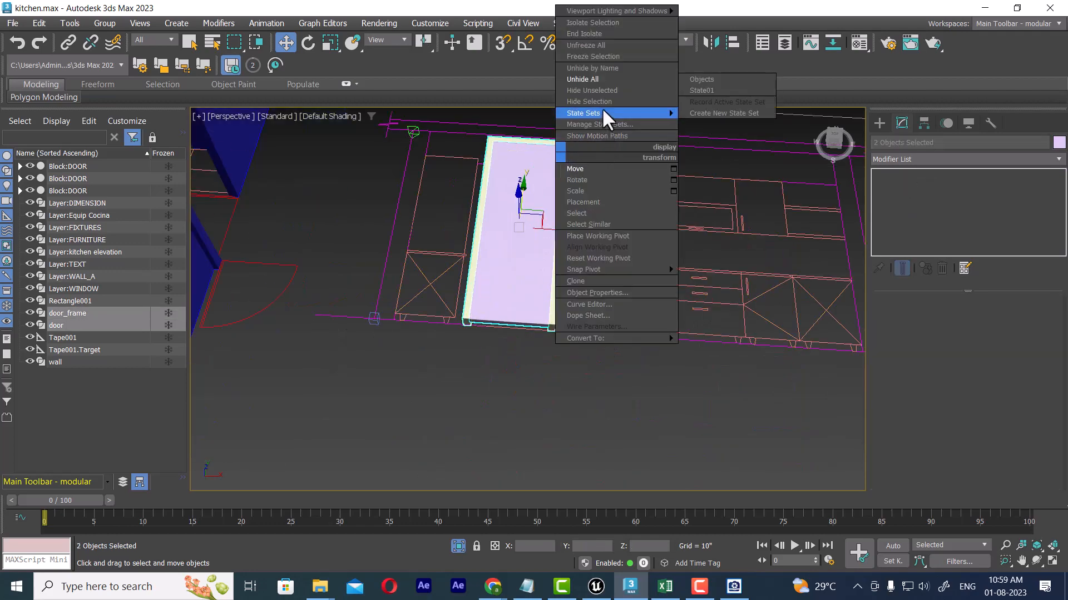
pyautogui.click(605, 131)
pyautogui.scroll(-10, 626, 334)
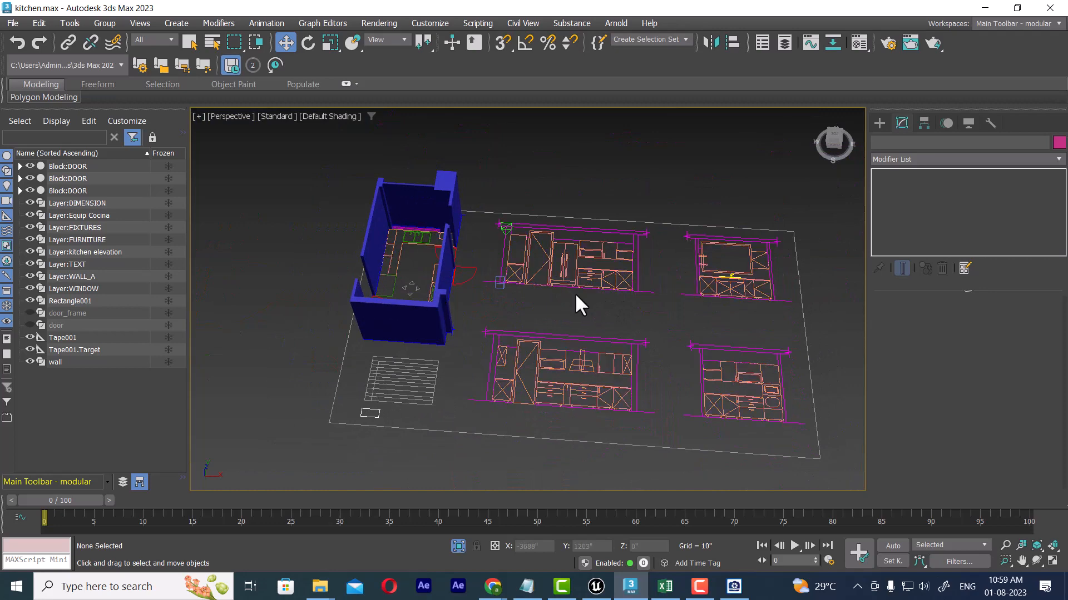
pyautogui.moveTo(627, 292); pyautogui.dragTo(643, 313, button='middle')
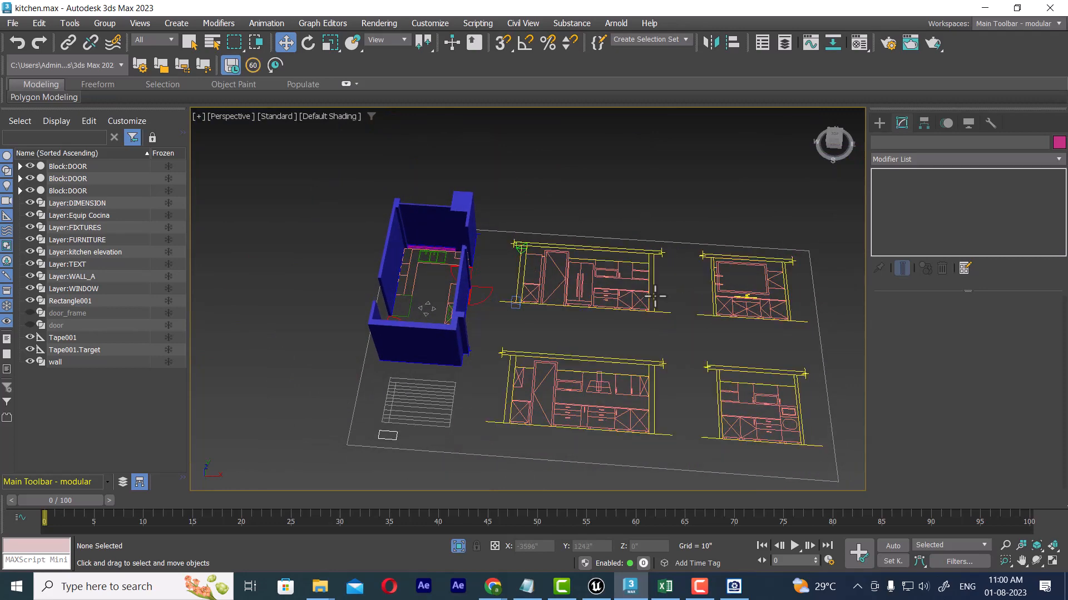
# Step: Switch to the Top view and region-select the upper elevation drawing nearest the floor plan
pyautogui.click(653, 297)
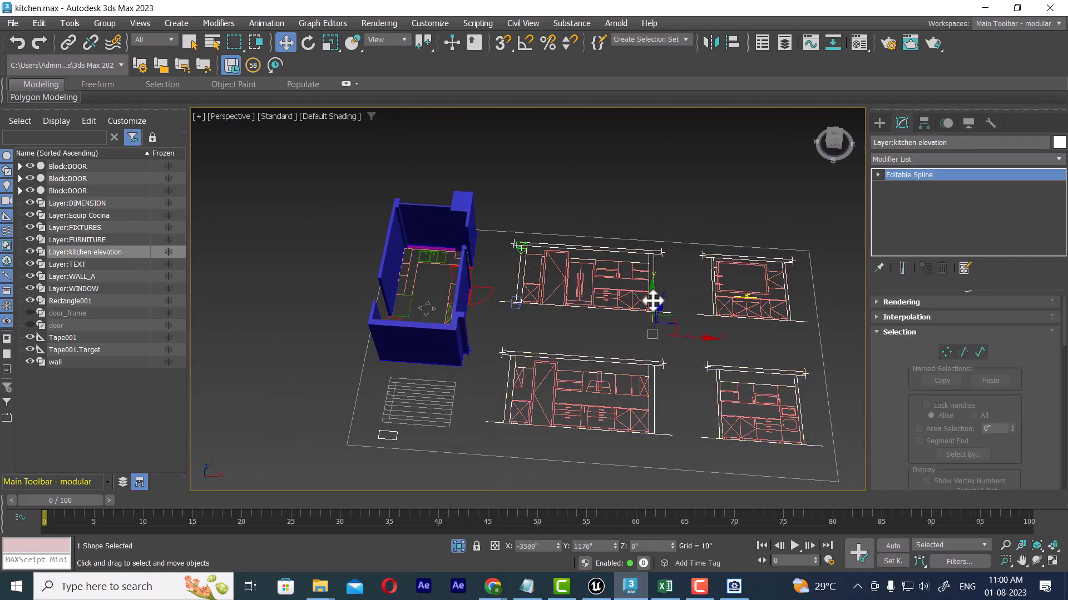
pyautogui.press('t')
pyautogui.scroll(3, 675, 314)
pyautogui.click(551, 253)
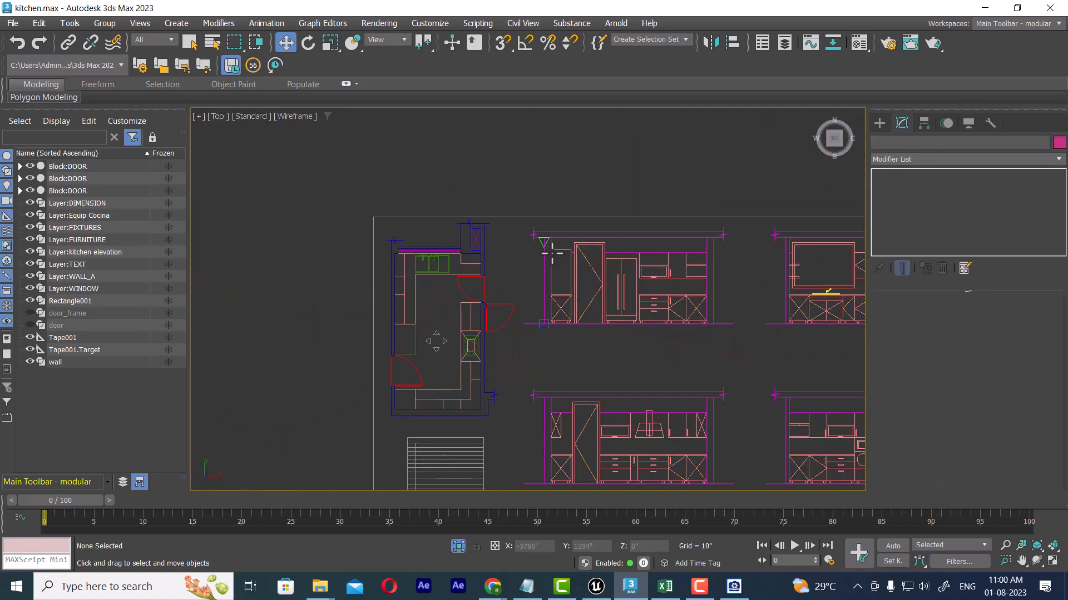
pyautogui.moveTo(517, 225); pyautogui.dragTo(733, 332)
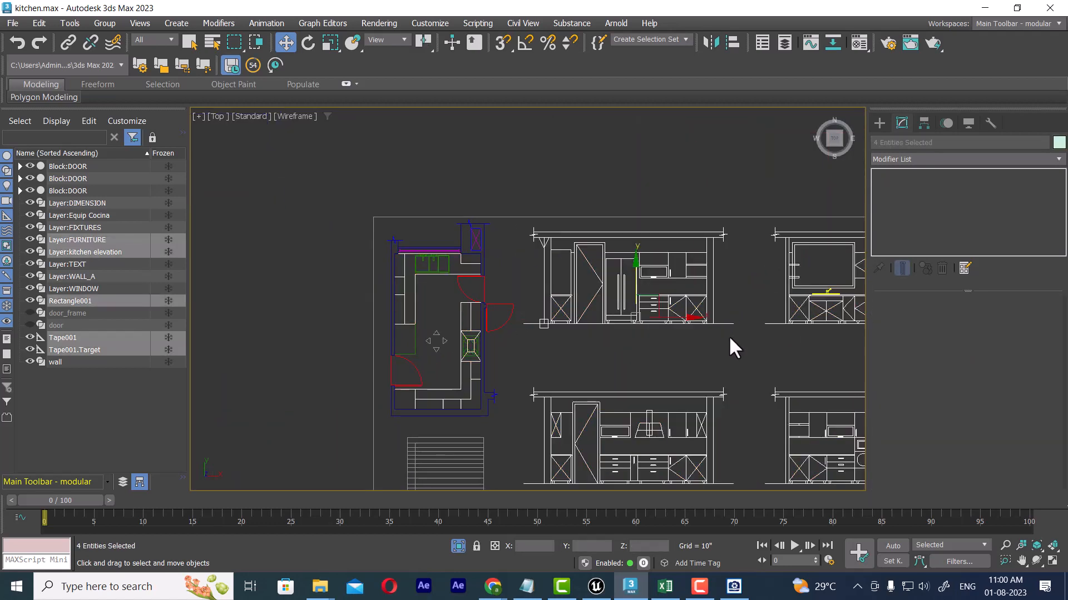
pyautogui.moveTo(729, 338); pyautogui.dragTo(673, 304, button='middle')
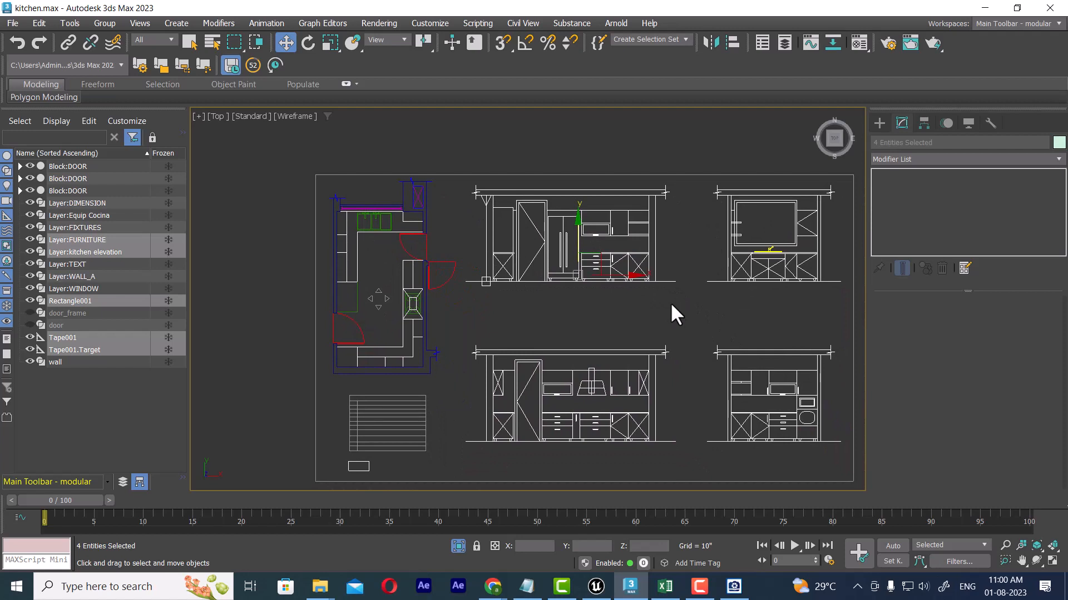
# Step: Show the spline creation tools, check the elevation's Layer:FURNITURE shape by selecting it, and select Layer:kitchen elevation instead
pyautogui.click(879, 123)
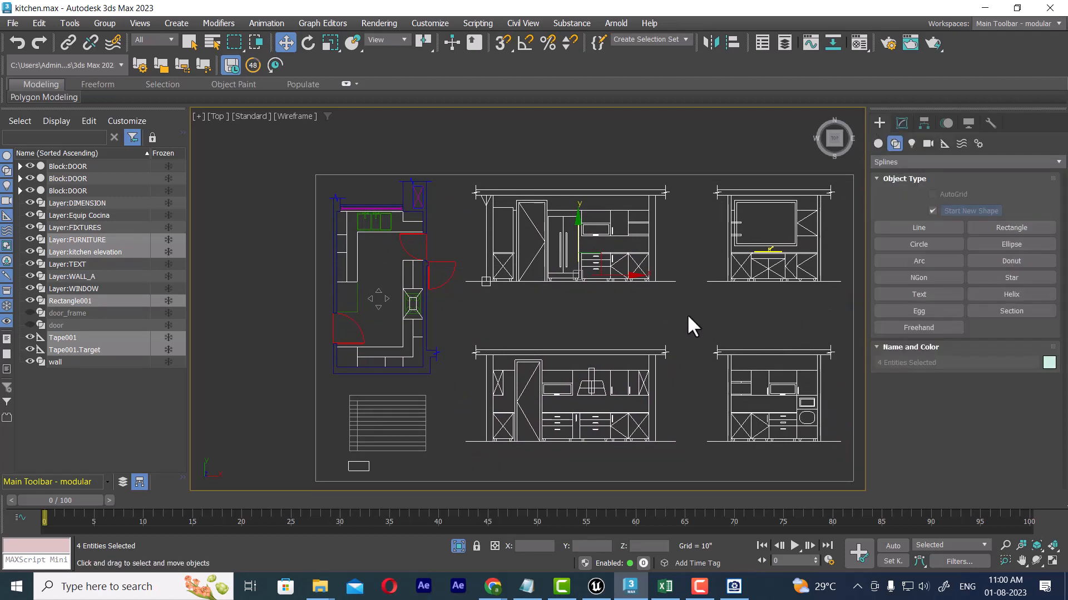
pyautogui.click(666, 265)
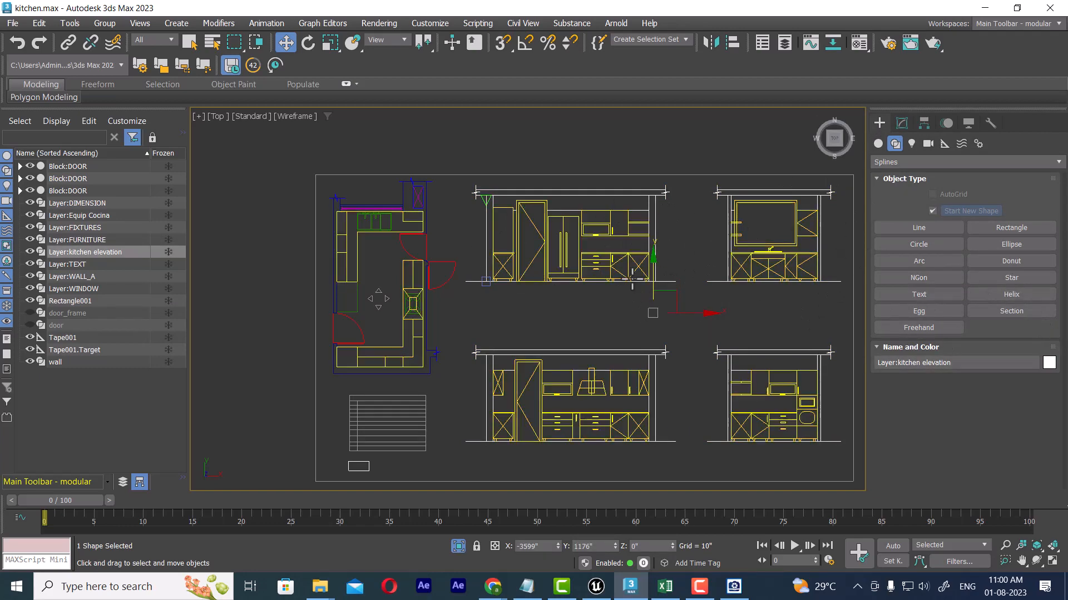
pyautogui.click(570, 242)
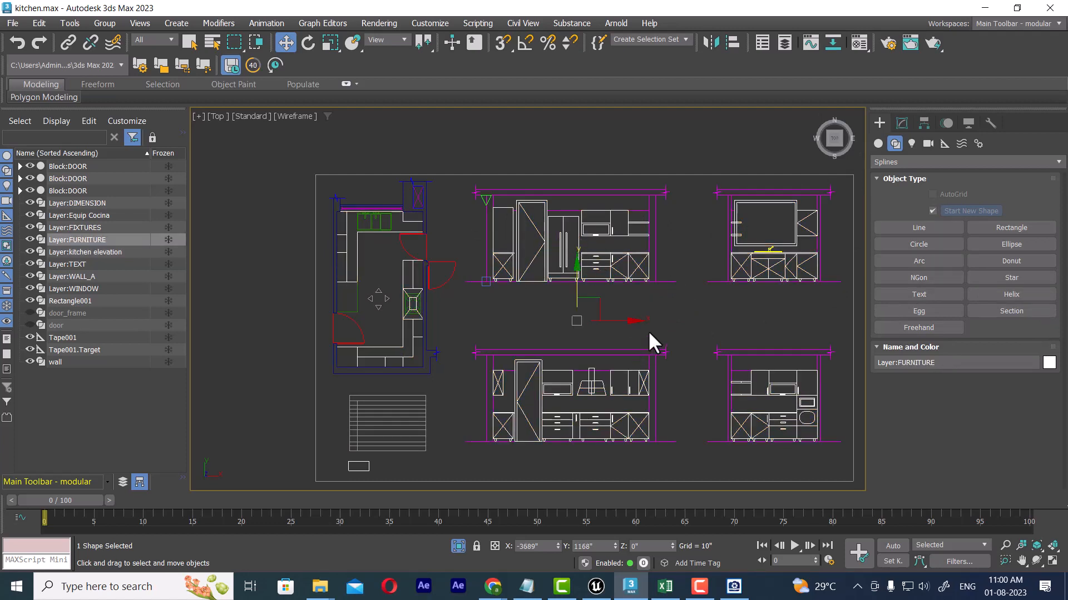
pyautogui.scroll(2, 665, 316)
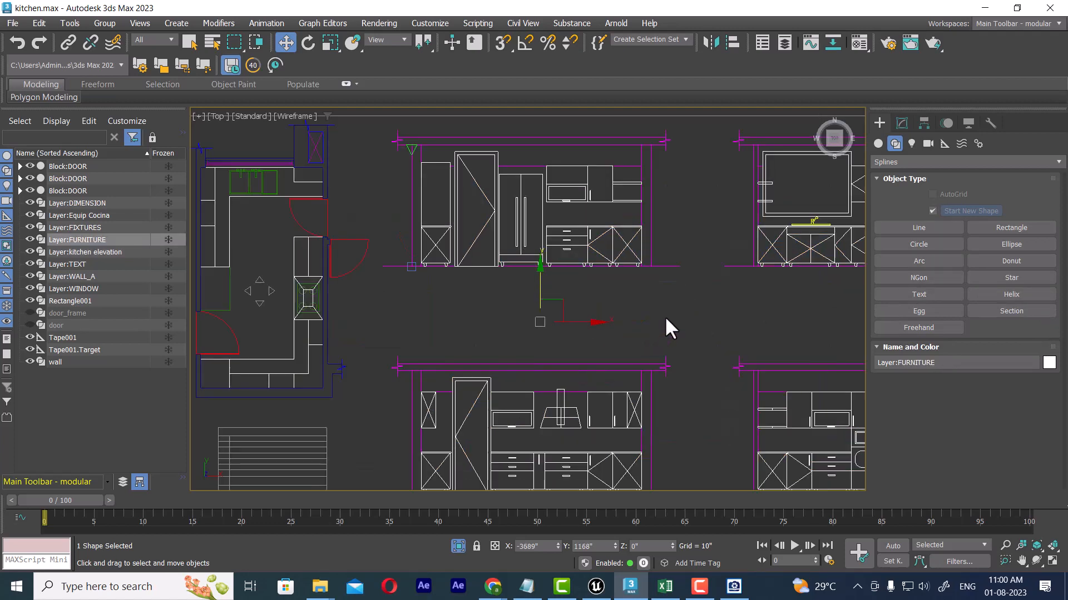
pyautogui.click(649, 192)
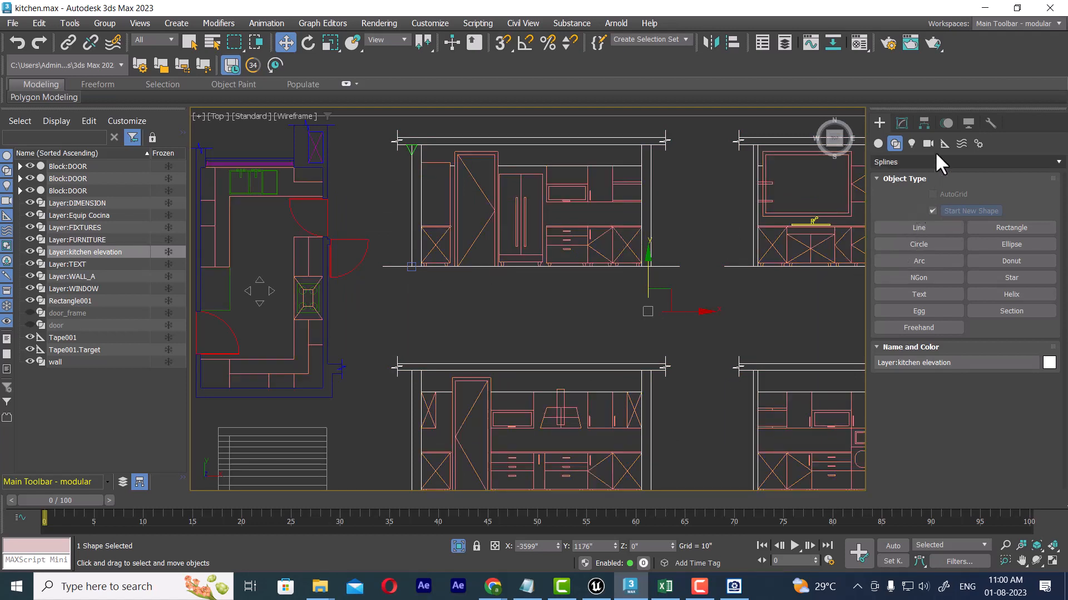
# Step: Detach the splines of the upper elevation nearest the floor plan from Layer:kitchen elevation as a separate shape named a
pyautogui.click(901, 122)
pyautogui.click(980, 352)
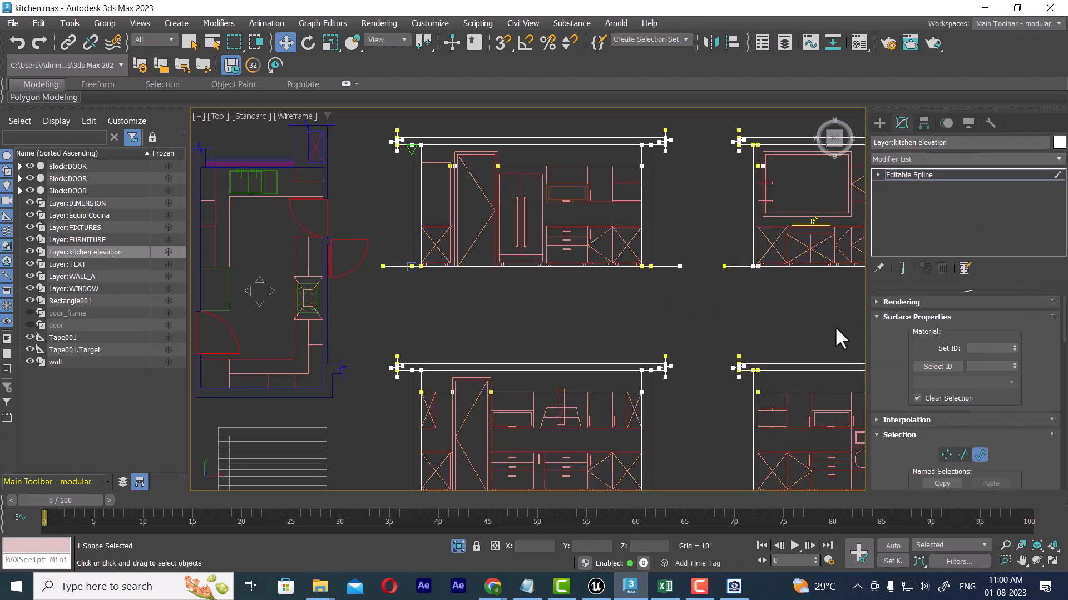
pyautogui.scroll(-2, 659, 291)
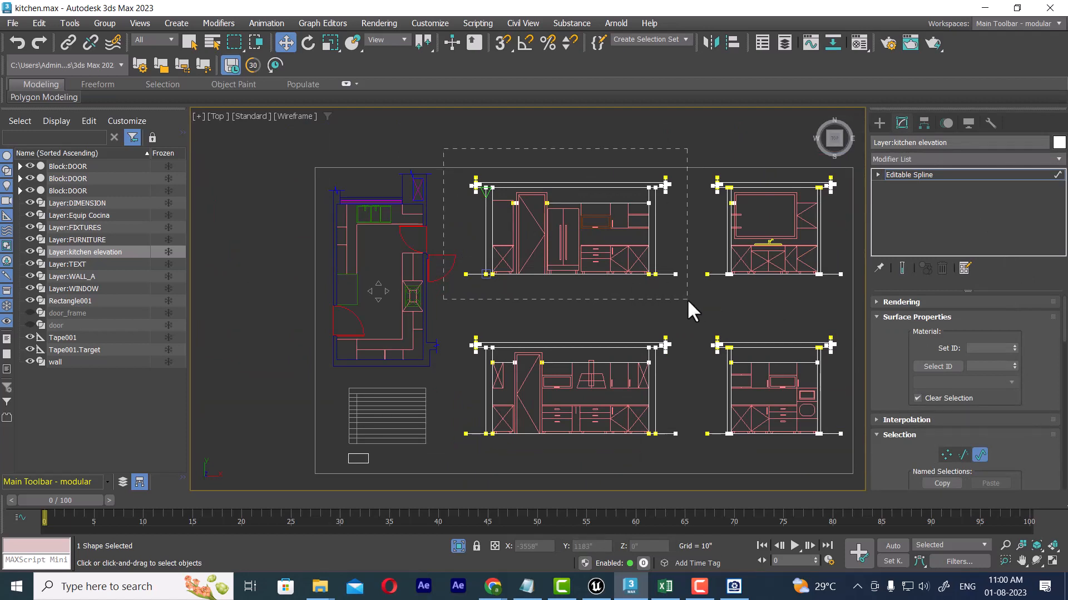
pyautogui.moveTo(688, 300); pyautogui.dragTo(688, 300)
pyautogui.scroll(-3, 1001, 417)
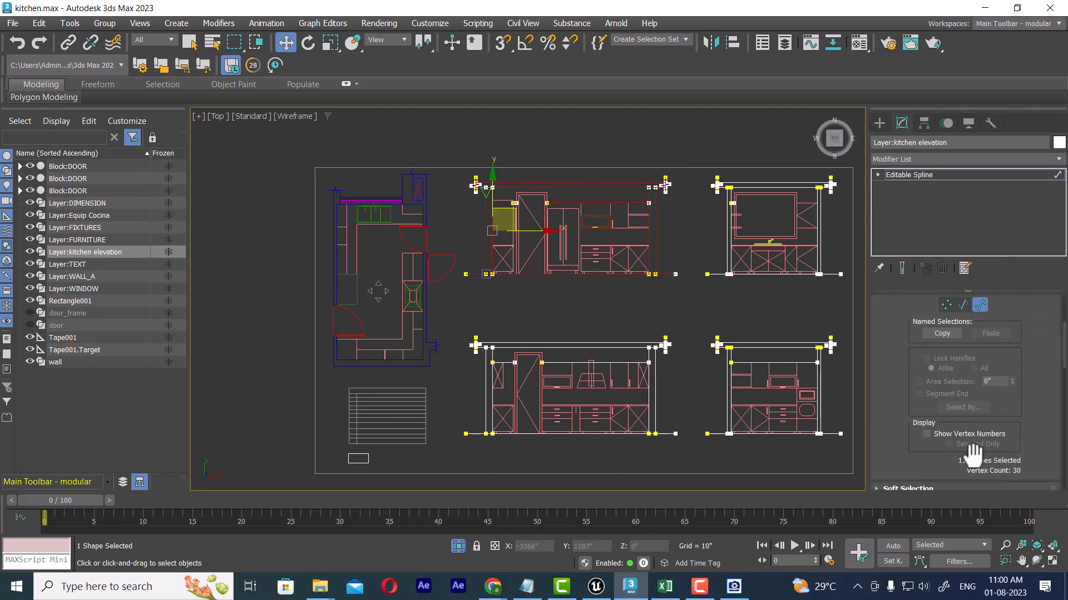
pyautogui.scroll(-5, 973, 456)
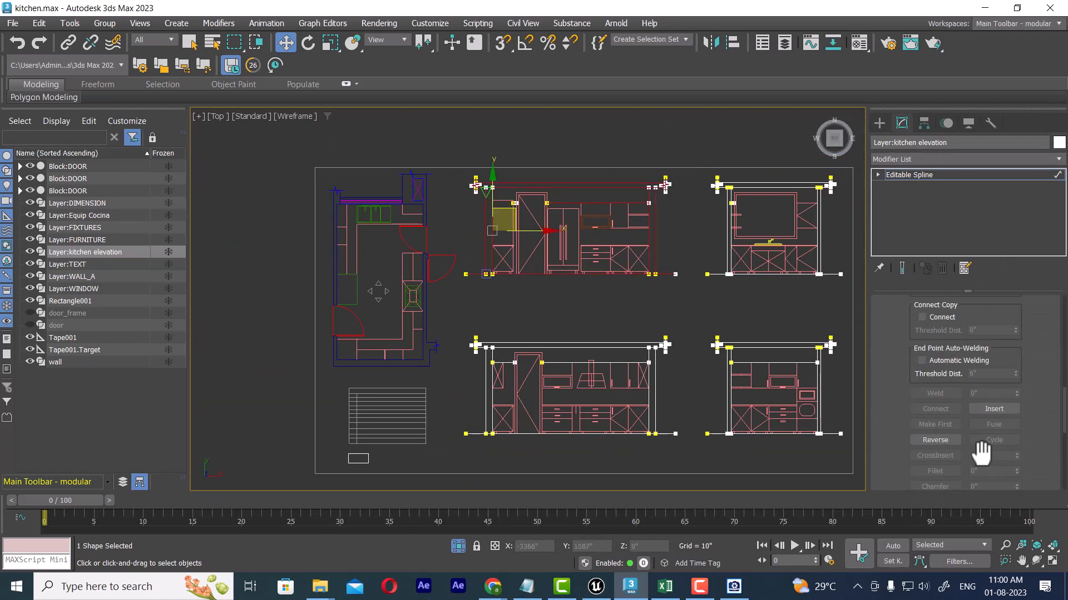
pyautogui.scroll(-3, 1017, 430)
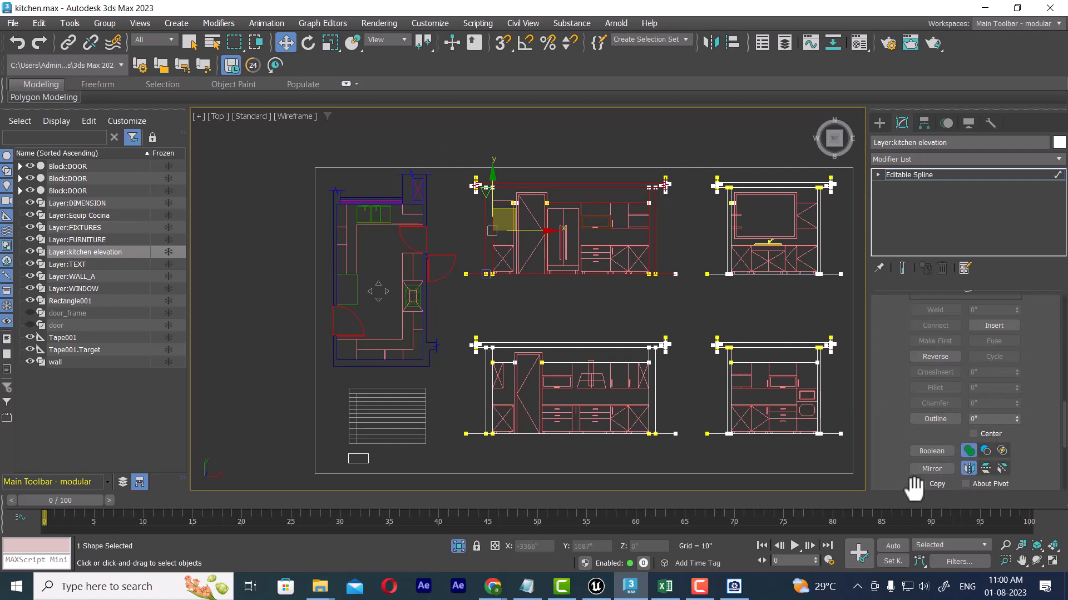
pyautogui.scroll(-2, 903, 445)
pyautogui.scroll(-3, 1039, 434)
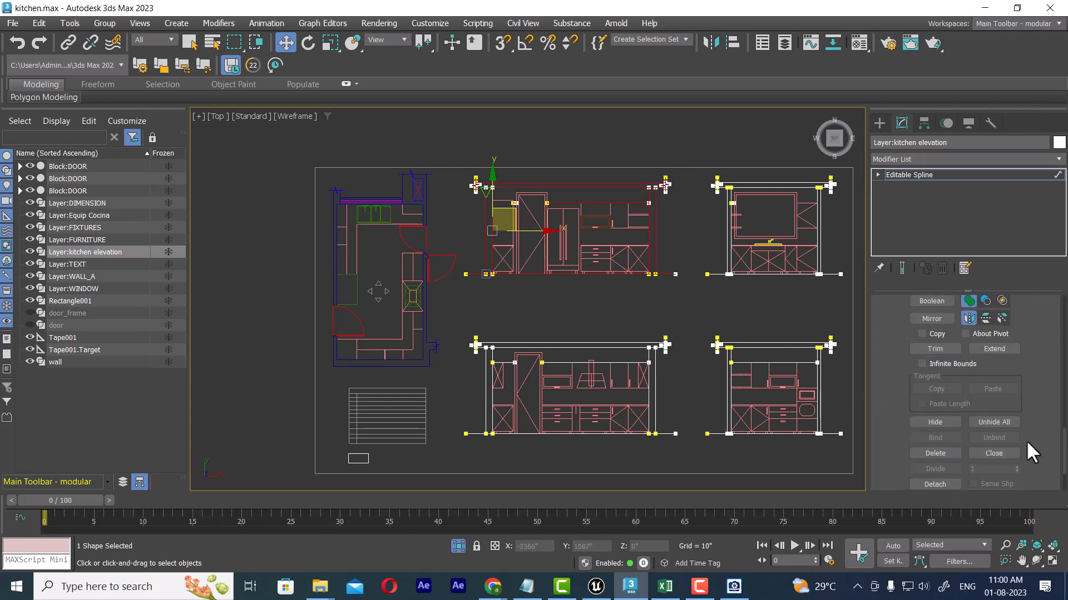
pyautogui.scroll(-1, 945, 467)
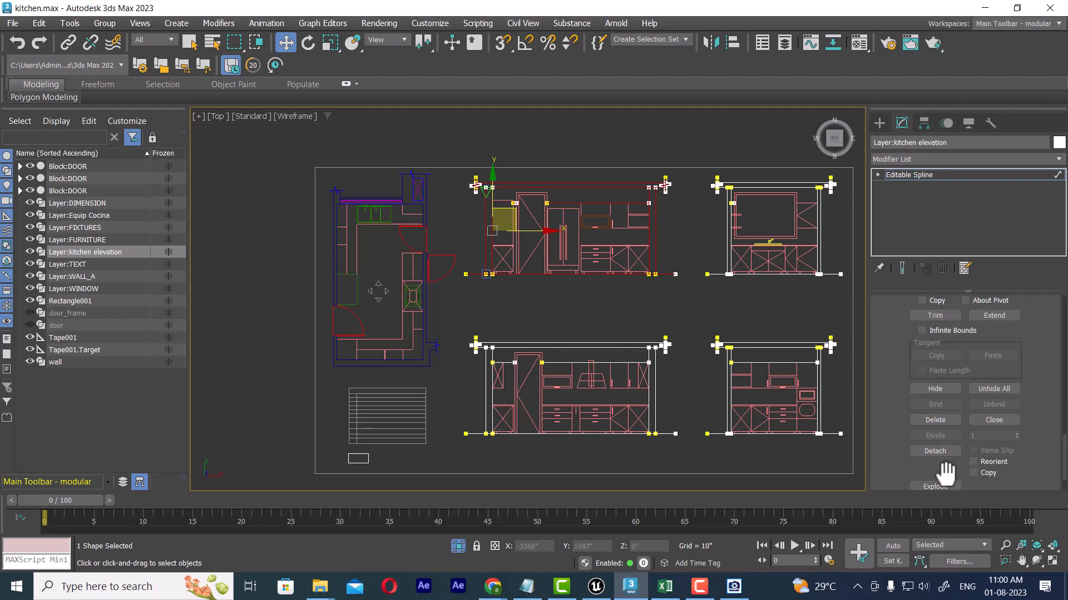
pyautogui.click(943, 454)
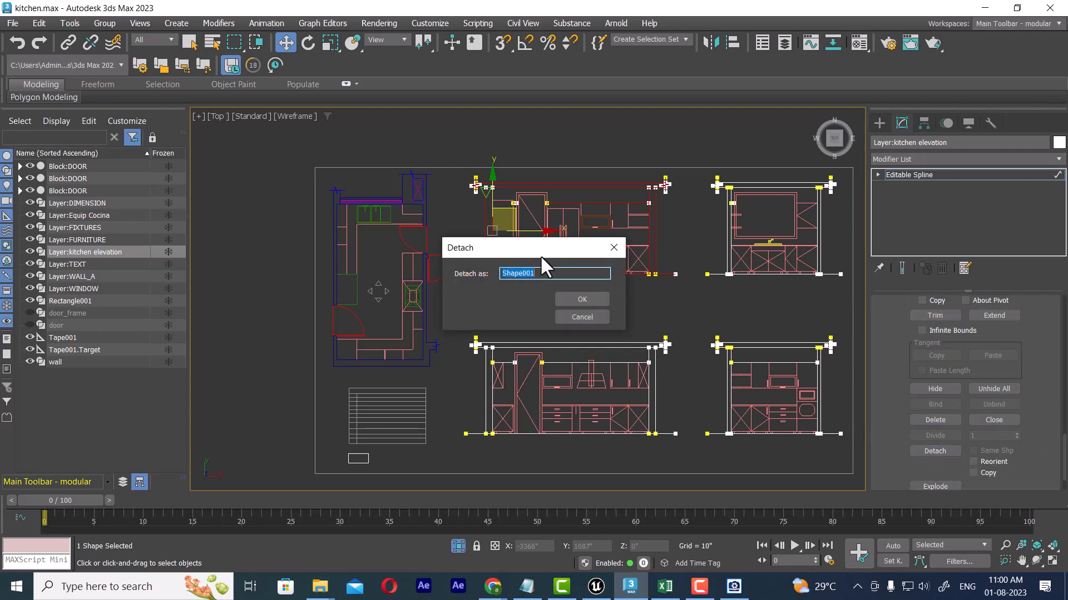
pyautogui.write('a')
pyautogui.click(582, 301)
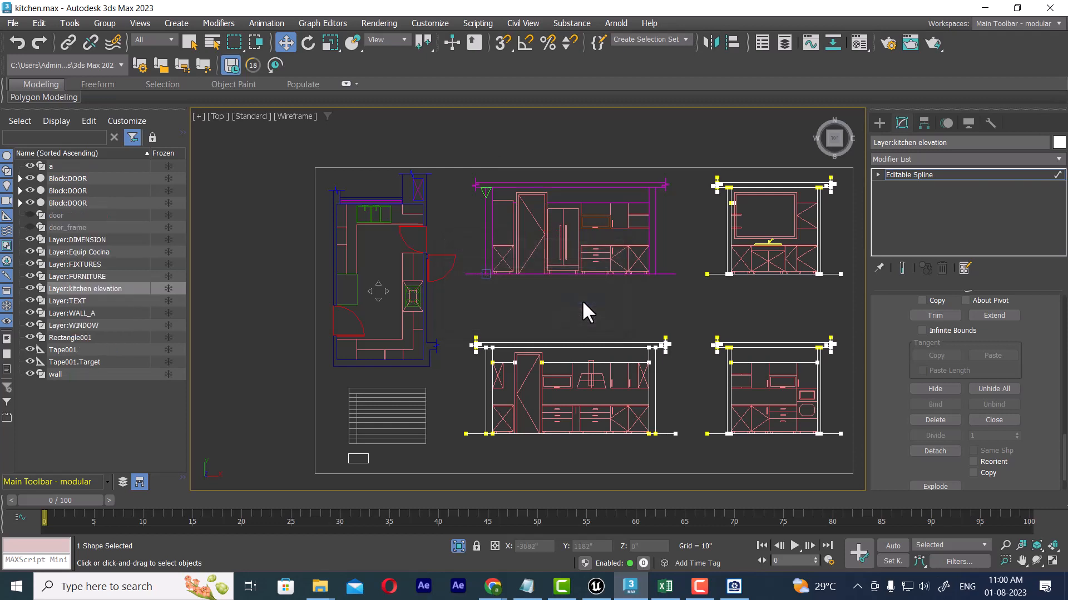
# Step: Leave spline editing, region-select the upper elevation nearest the floor plan, and group the selected objects as section a
pyautogui.rightClick(488, 218)
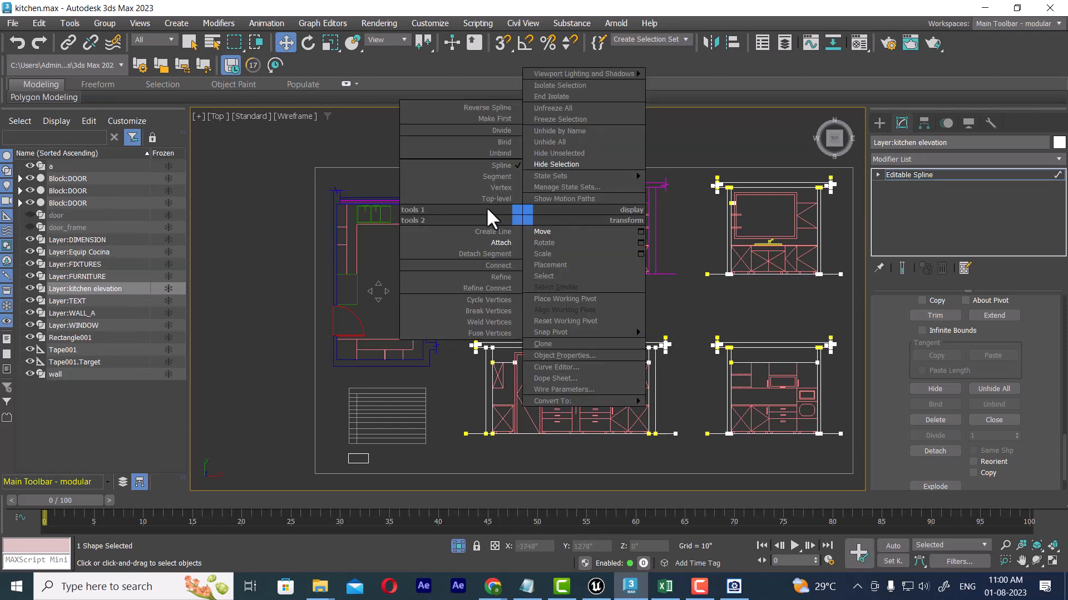
pyautogui.click(426, 198)
pyautogui.moveTo(655, 280); pyautogui.dragTo(683, 282)
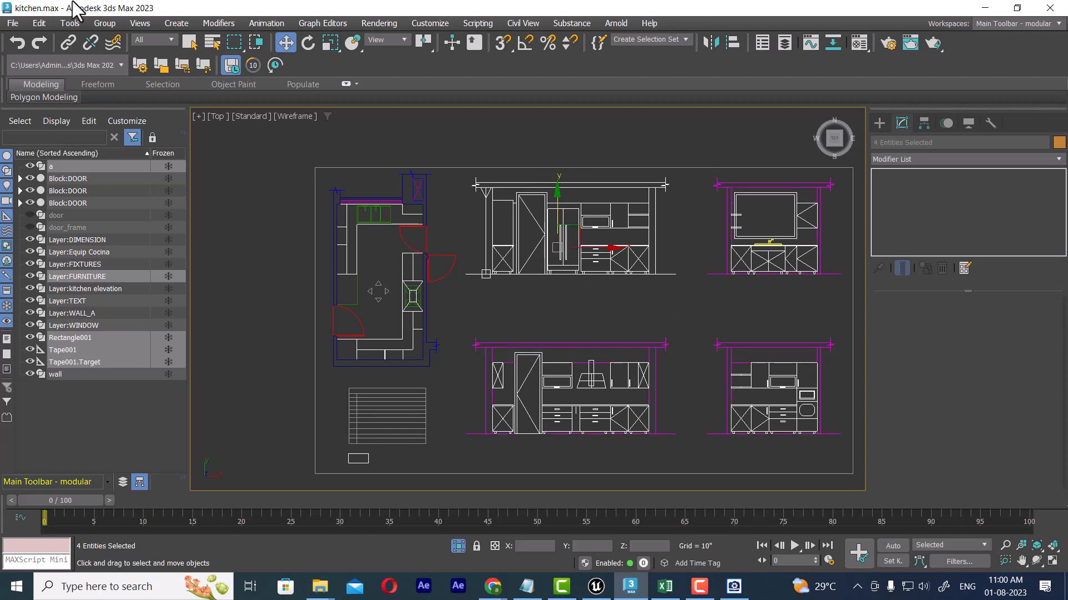
pyautogui.click(99, 23)
pyautogui.click(116, 45)
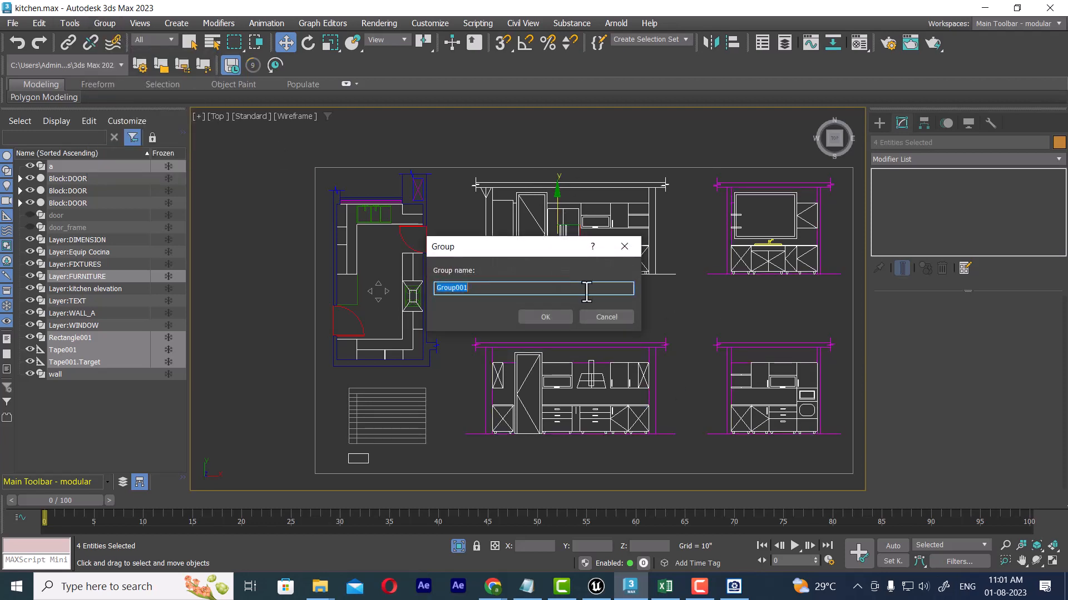
pyautogui.write('section a')
pyautogui.click(537, 313)
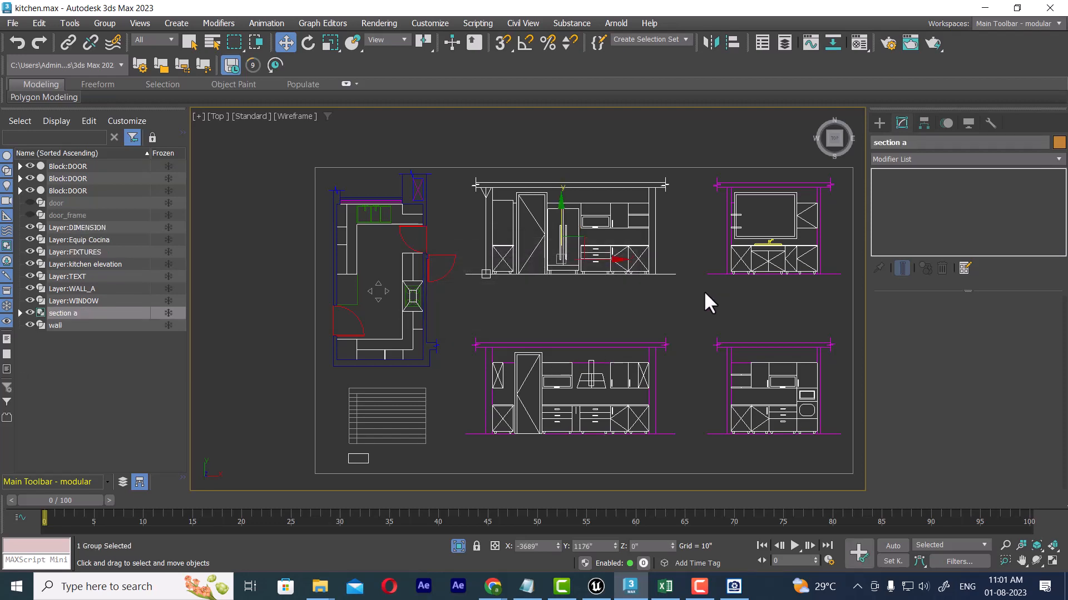
# Step: Detach the splines of the upper elevation farthest from the floor plan from Layer:kitchen elevation as a shape named b
pyautogui.moveTo(703, 290); pyautogui.dragTo(616, 277, button='middle')
pyautogui.click(616, 280)
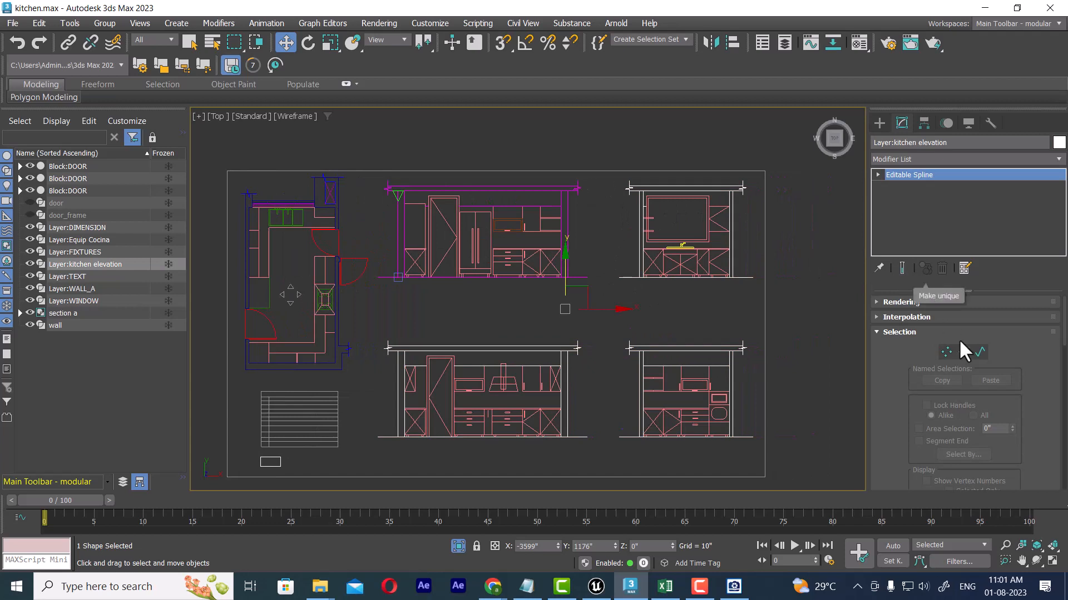
pyautogui.press('3')
pyautogui.moveTo(615, 180); pyautogui.dragTo(778, 299)
pyautogui.scroll(-3, 983, 456)
pyautogui.scroll(-5, 983, 456)
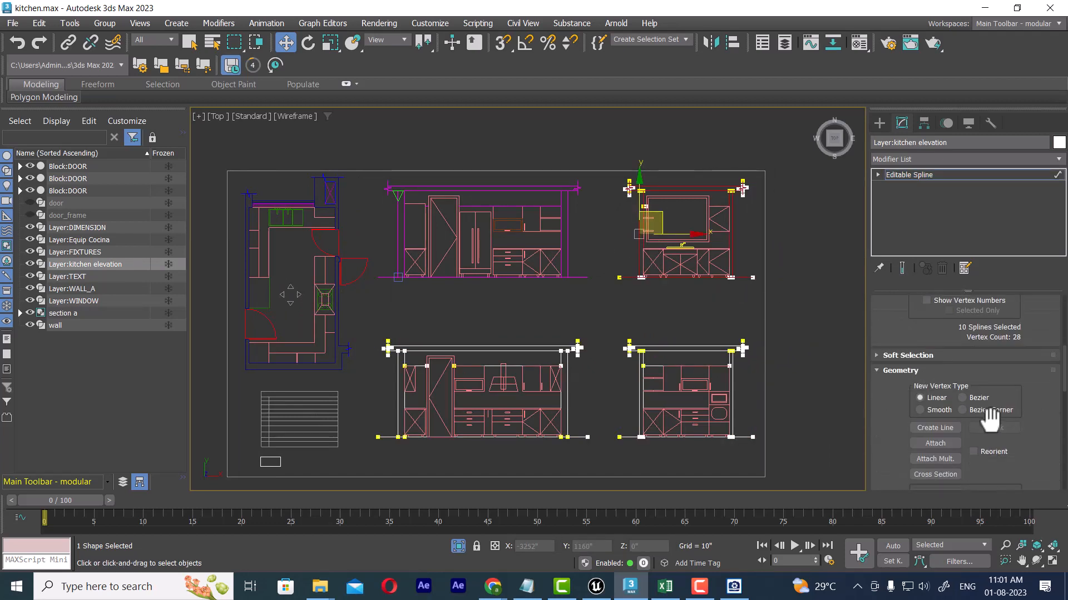
pyautogui.scroll(-5, 945, 421)
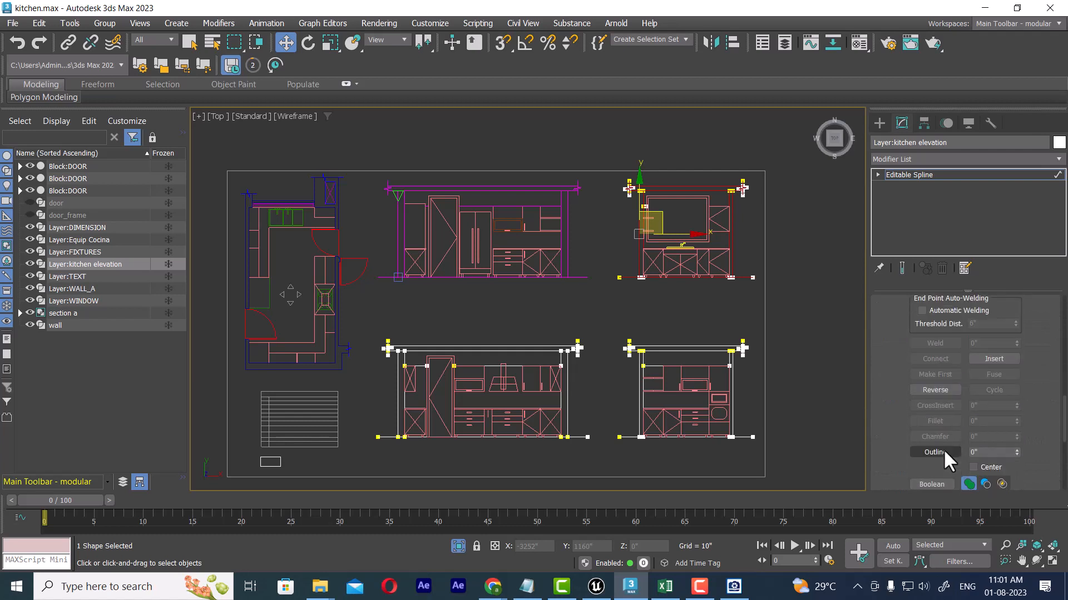
pyautogui.scroll(-5, 940, 423)
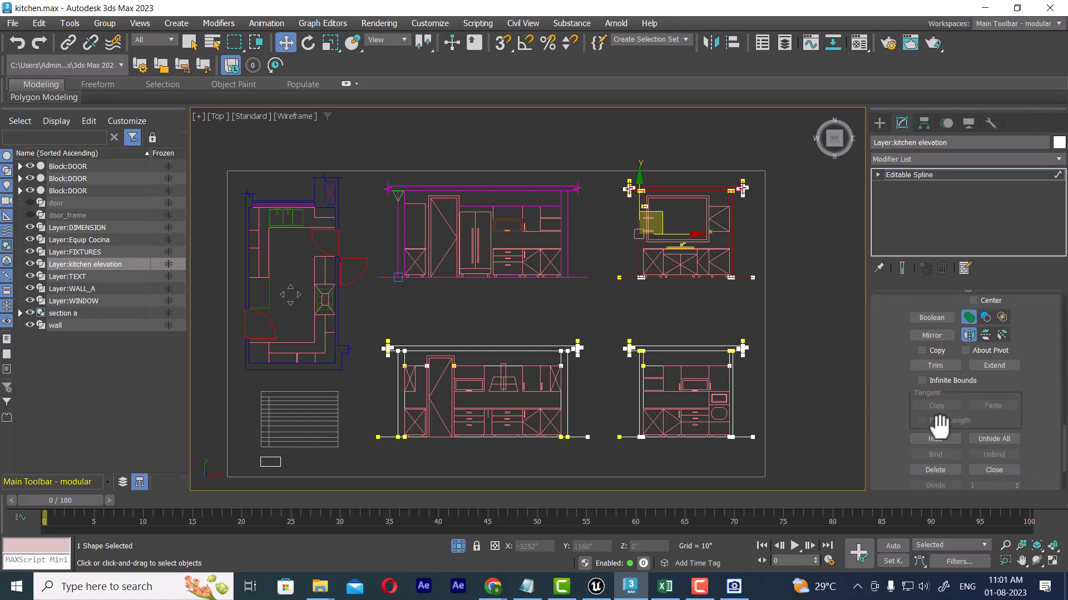
pyautogui.click(940, 418)
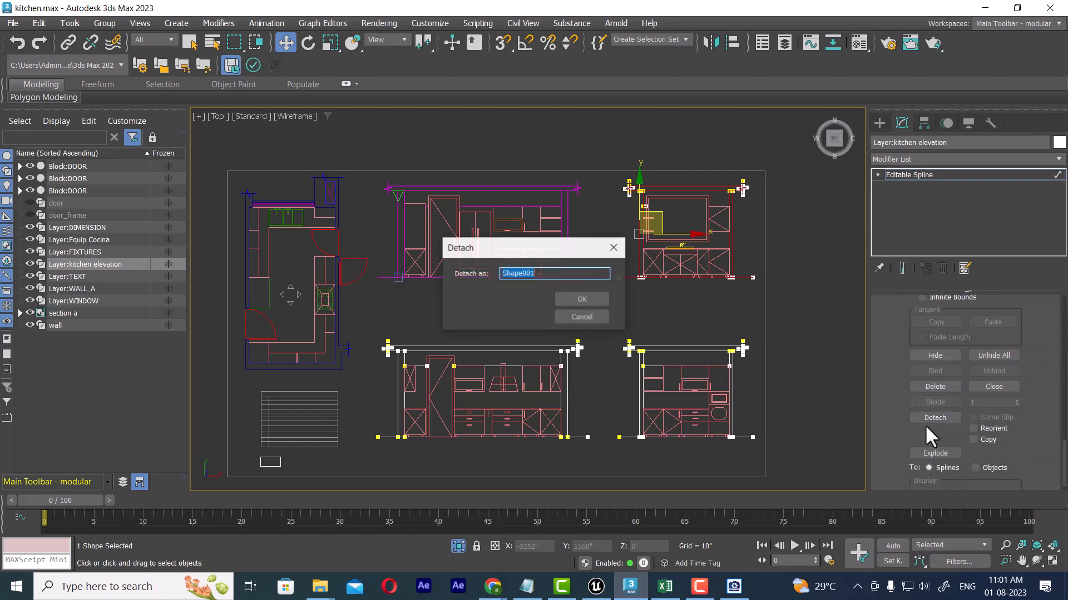
pyautogui.write('b')
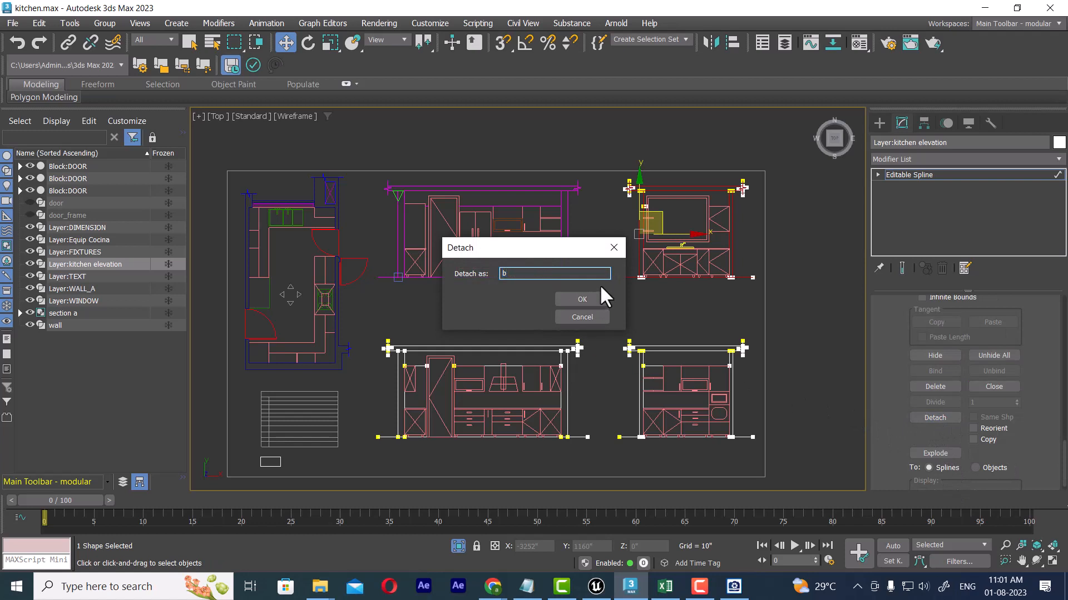
pyautogui.click(582, 300)
# Step: Detach the splines of the lower elevation nearest the floor plan as a separate shape named c
pyautogui.moveTo(361, 321); pyautogui.dragTo(600, 481)
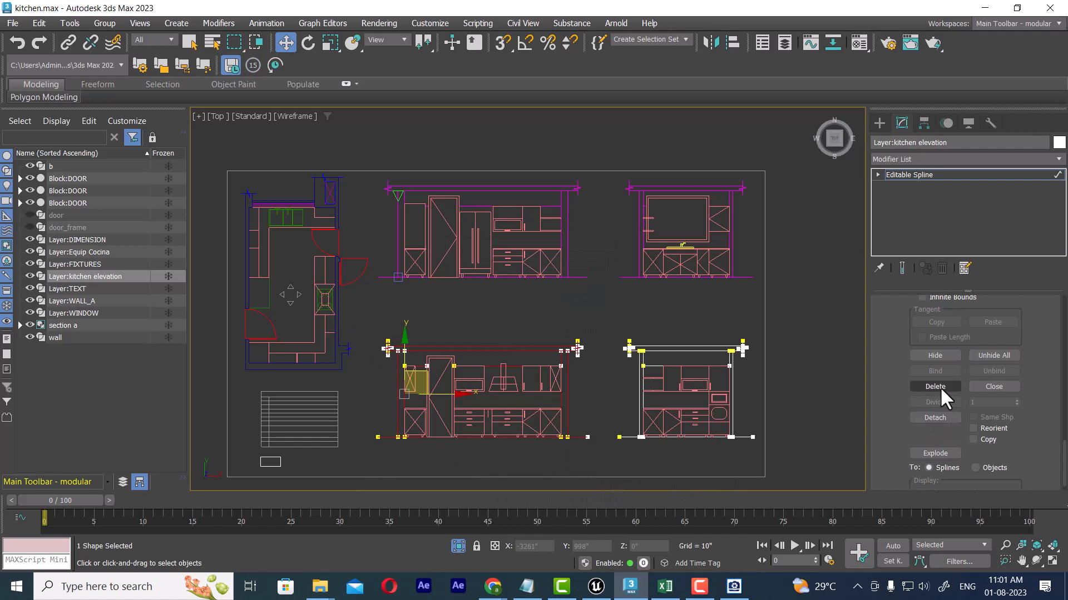
pyautogui.click(935, 417)
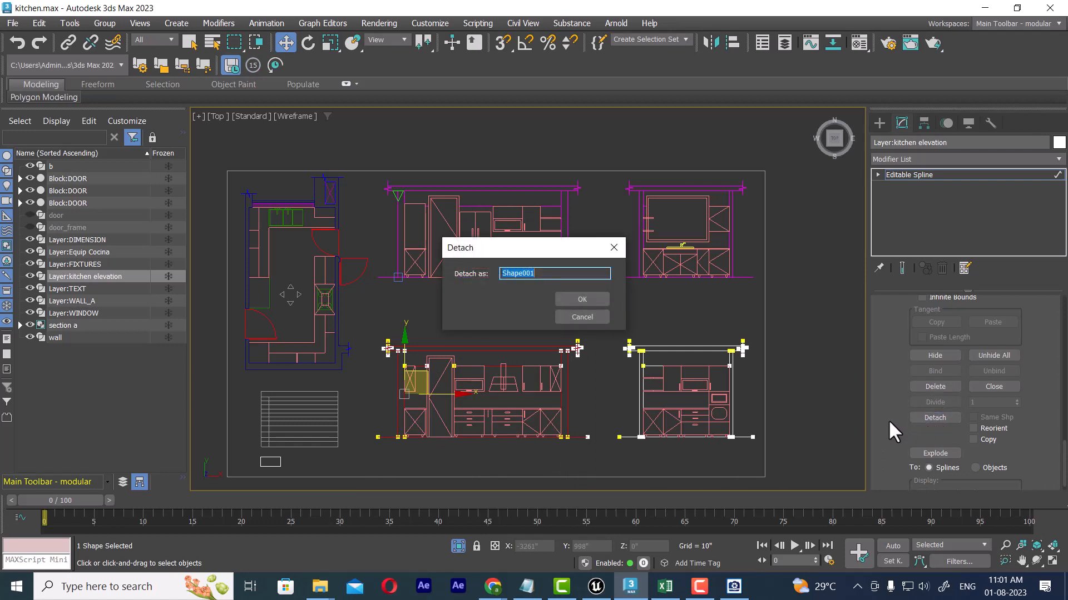
pyautogui.write('c')
pyautogui.click(578, 301)
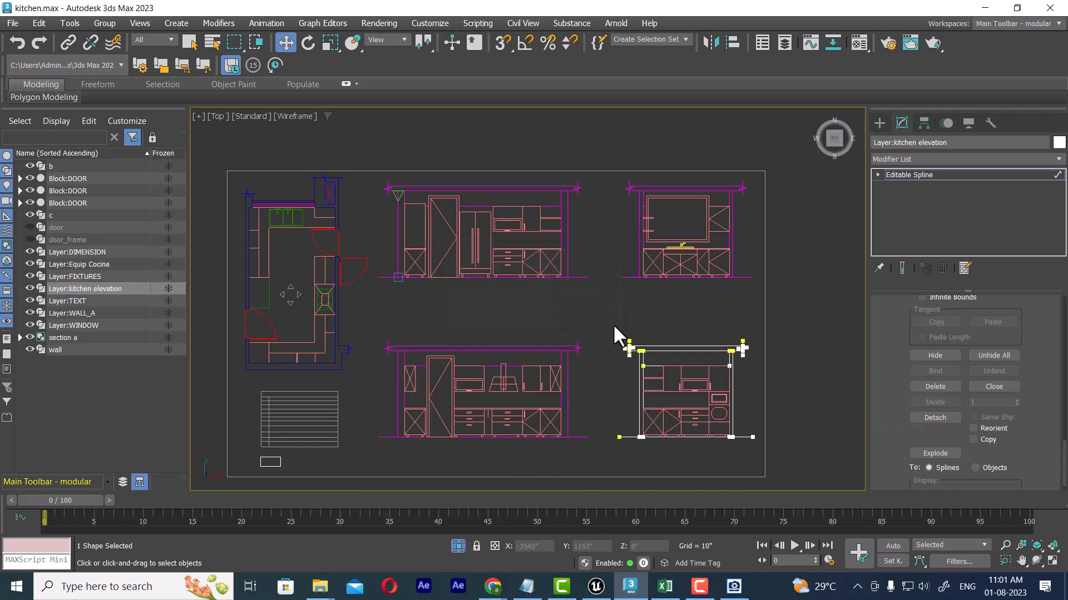
# Step: Rename the remaining elevation shape as d Layer:kitchen elevation and return from spline editing to the top level
pyautogui.moveTo(613, 324); pyautogui.dragTo(776, 469)
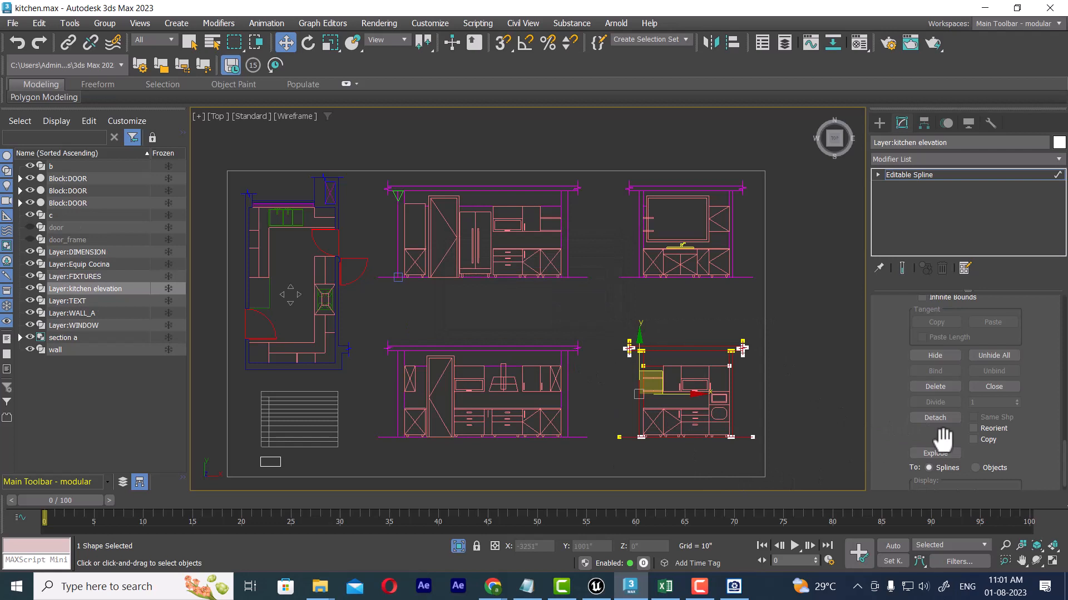
pyautogui.click(964, 144)
pyautogui.click(877, 143)
pyautogui.write('d')
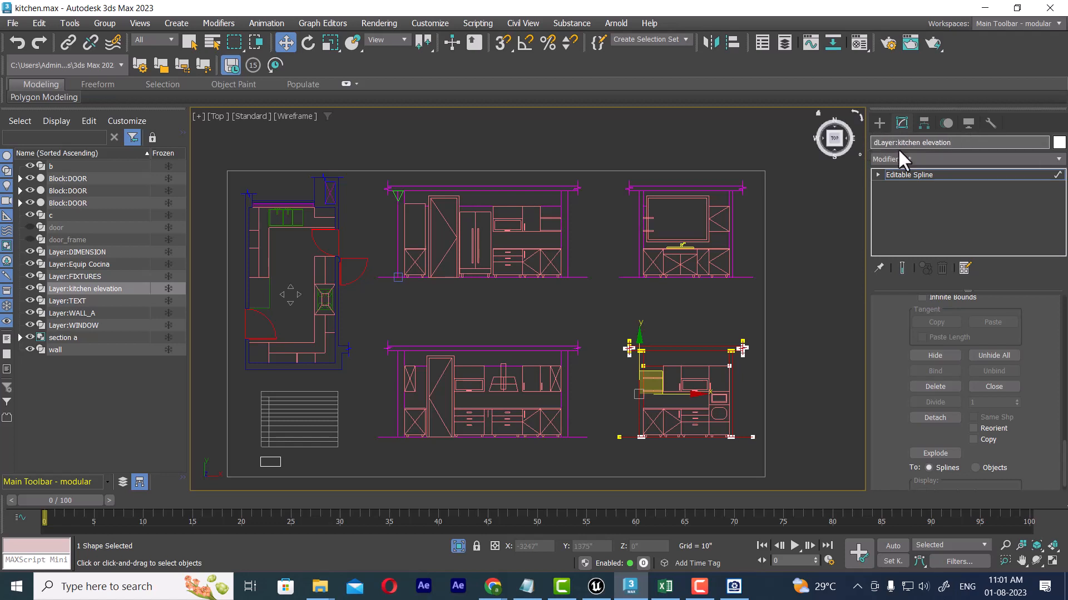
pyautogui.press('Return')
pyautogui.rightClick(768, 317)
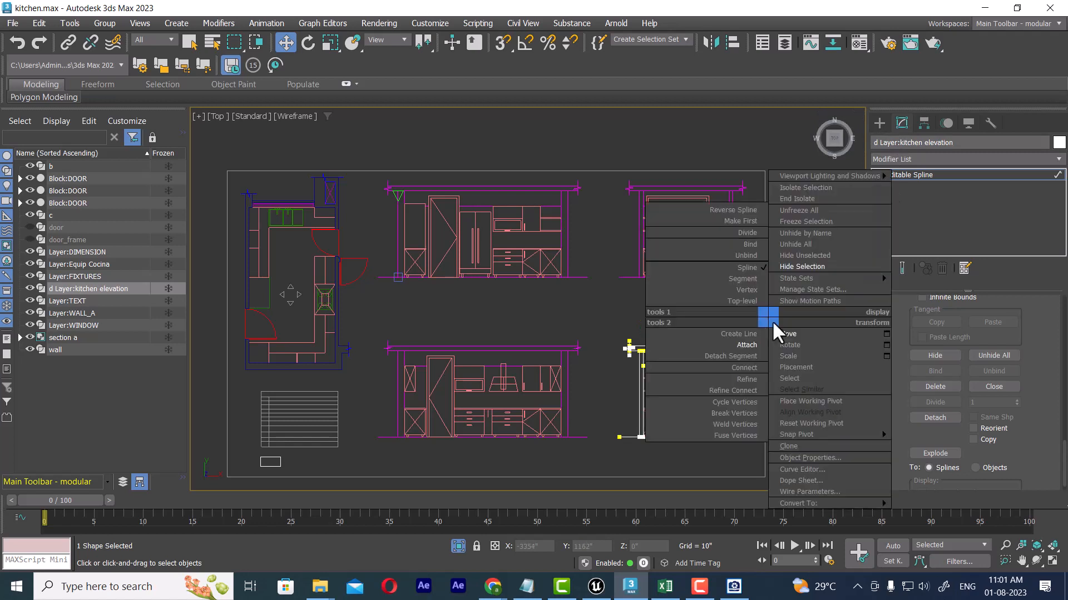
pyautogui.click(740, 301)
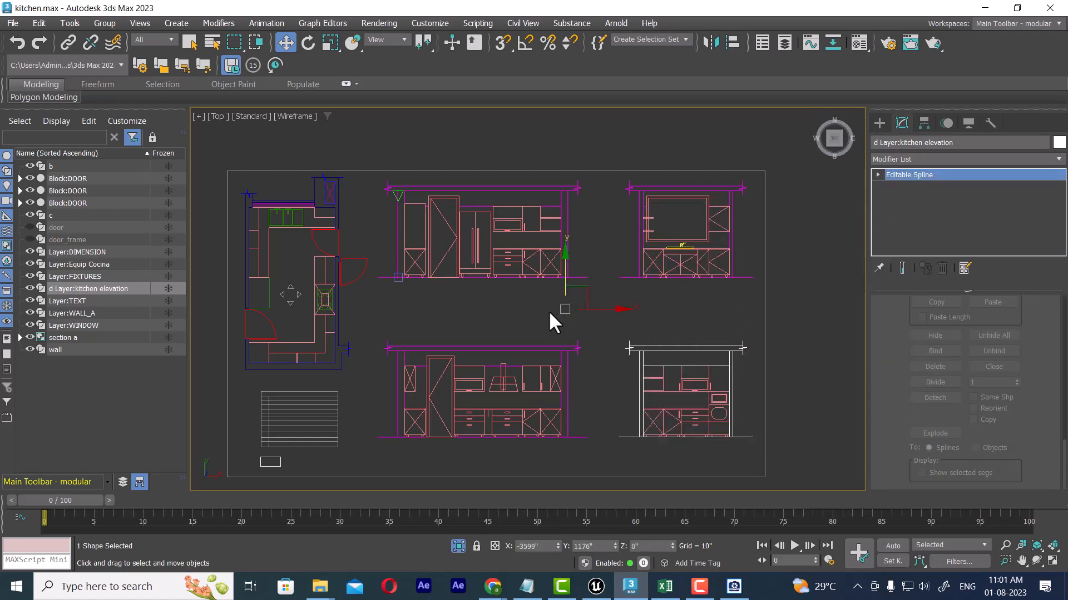
# Step: Check what the section a group includes by selecting it, and ungroup it
pyautogui.moveTo(494, 324); pyautogui.dragTo(565, 331, button='middle')
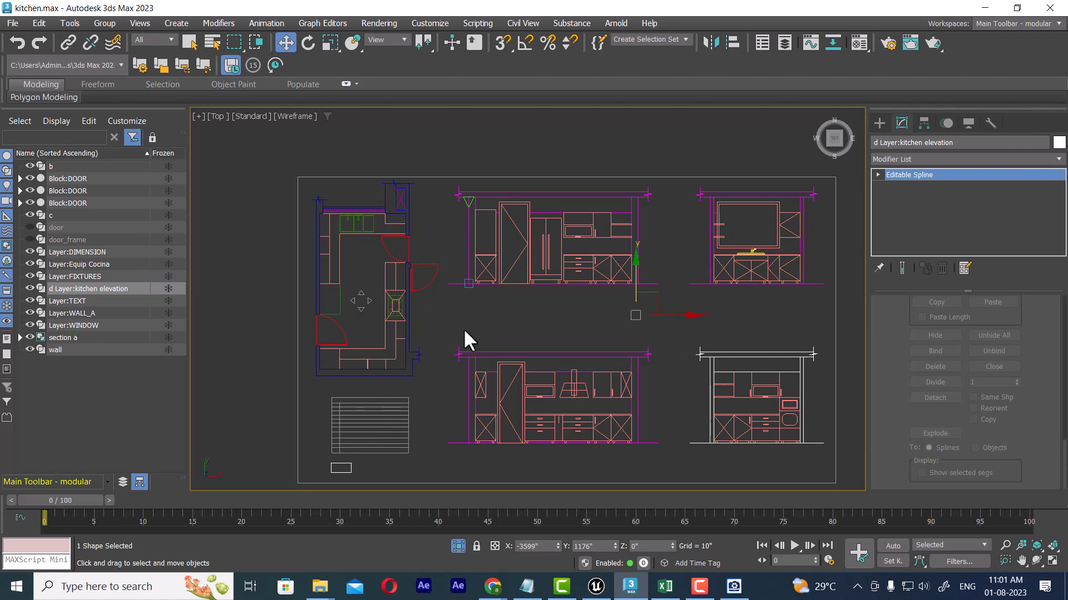
pyautogui.click(658, 297)
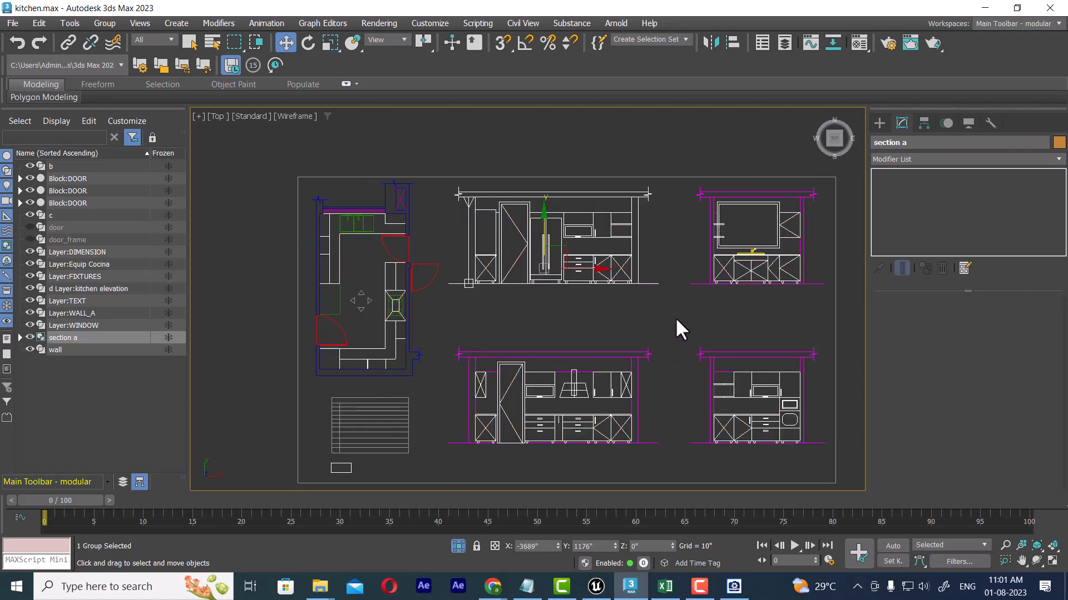
pyautogui.click(738, 269)
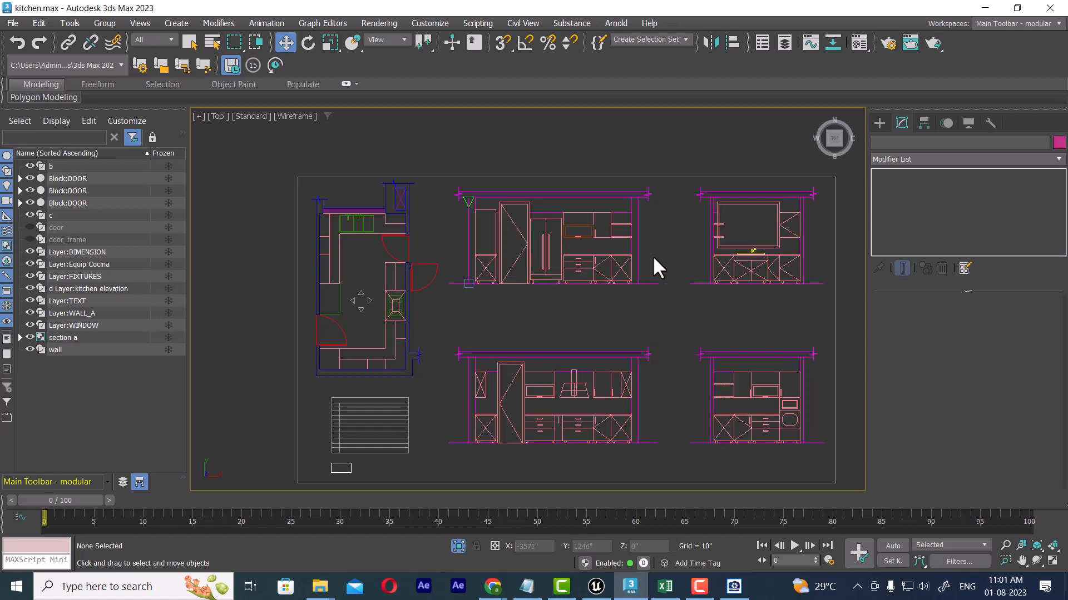
pyautogui.click(602, 266)
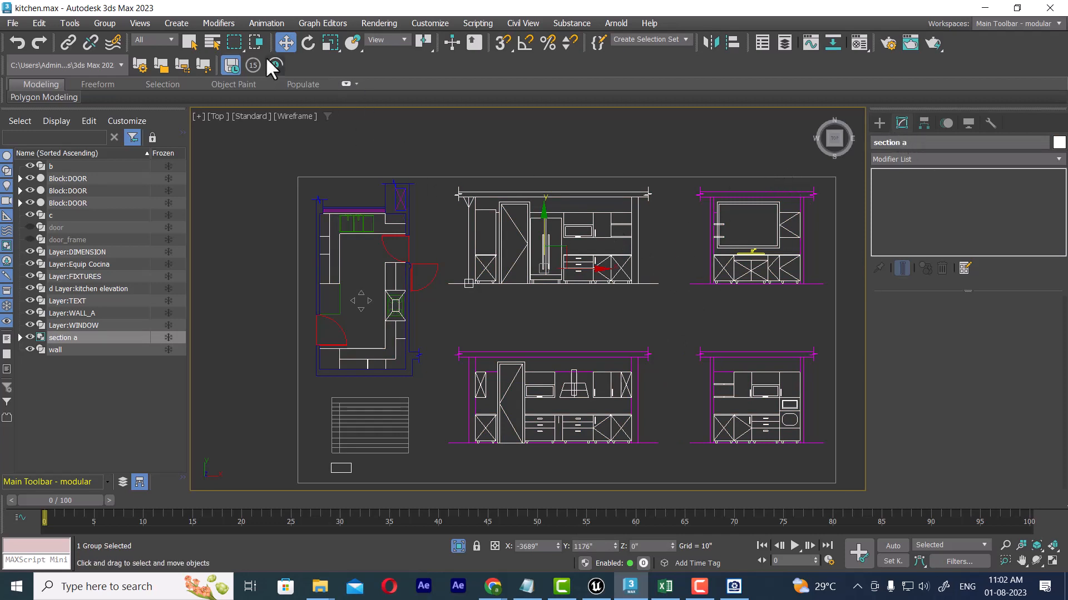
pyautogui.click(113, 22)
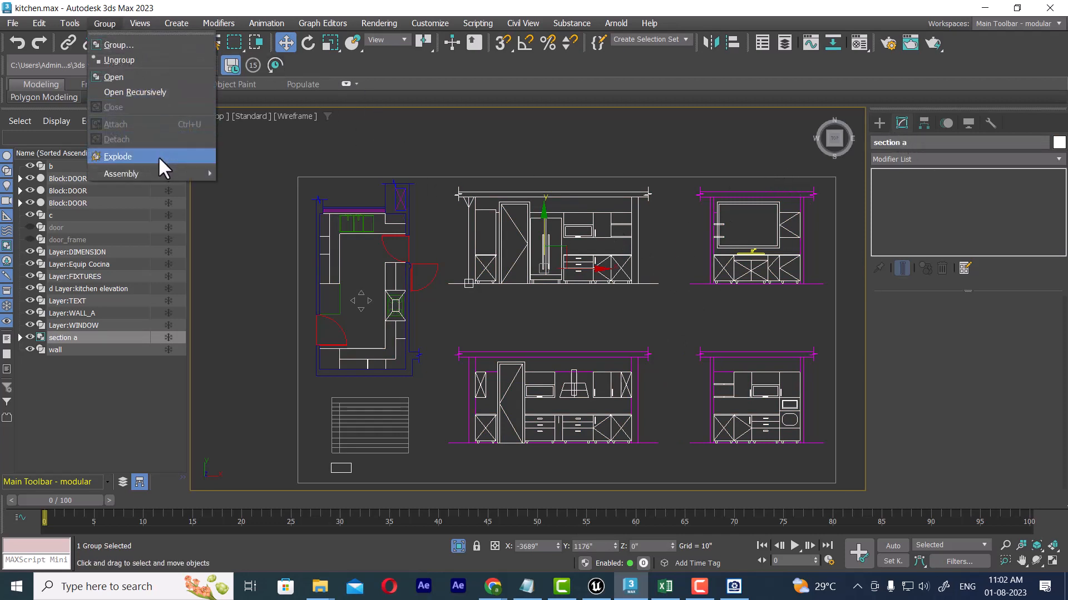
pyautogui.click(158, 62)
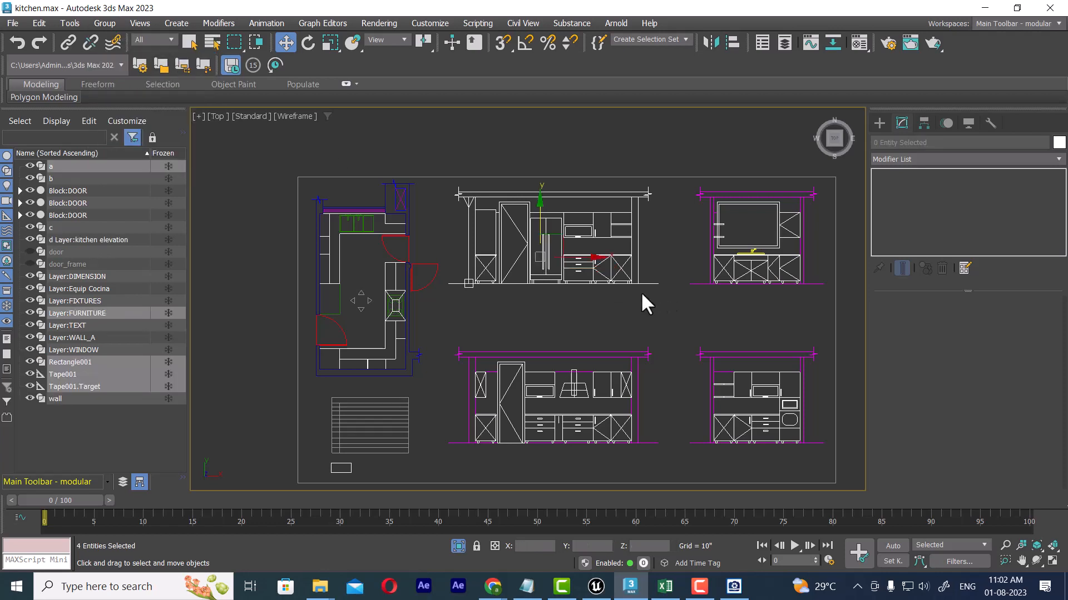
# Step: Detach the furniture splines of the upper elevation nearest the floor plan from Layer:FURNITURE as a shape named a
pyautogui.click(558, 315)
pyautogui.click(611, 238)
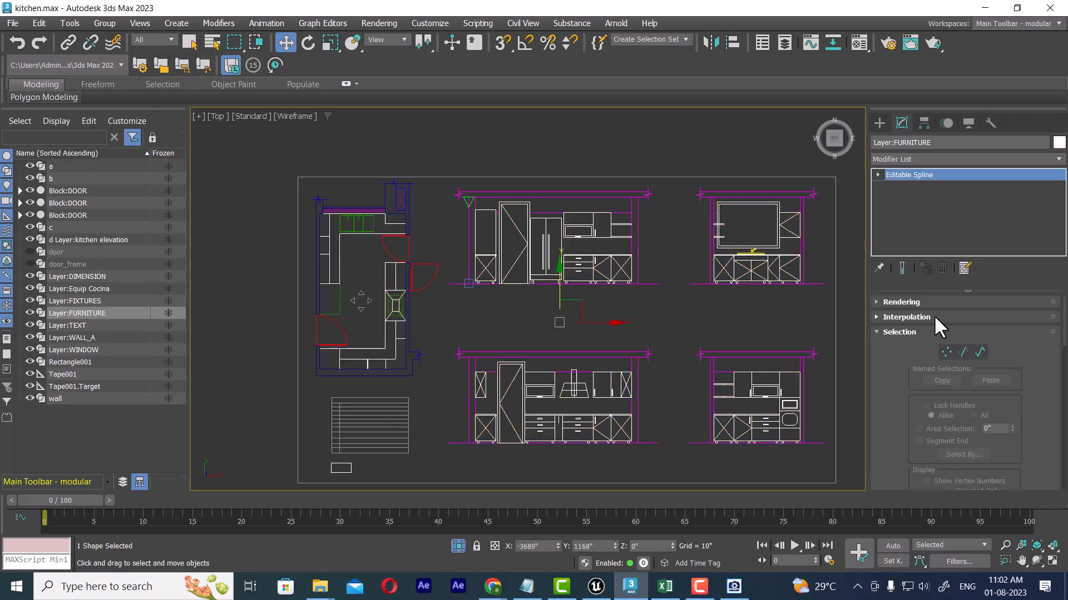
pyautogui.click(982, 350)
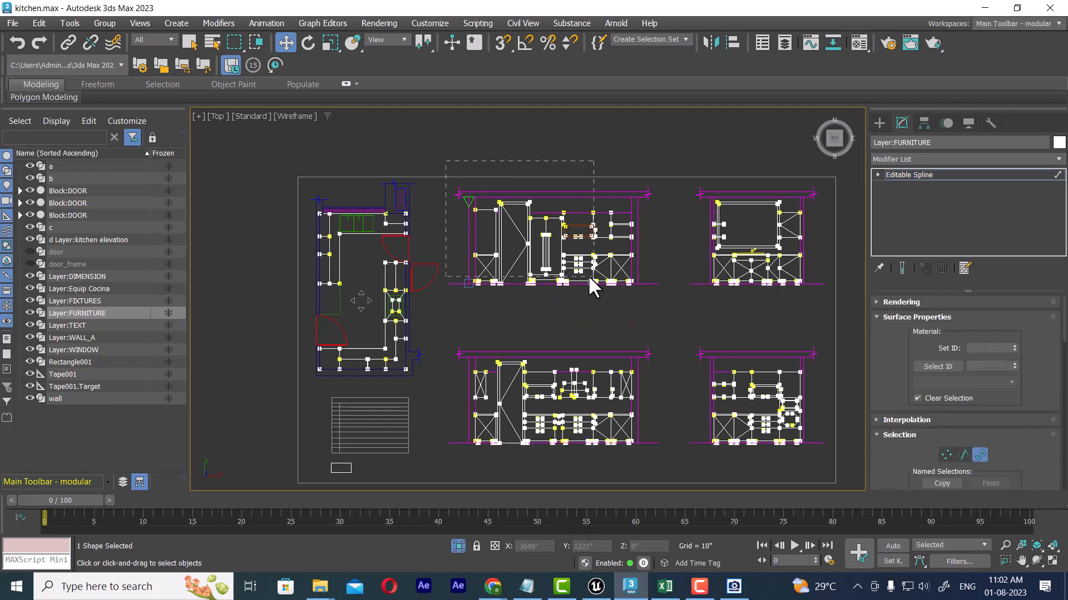
pyautogui.moveTo(665, 301); pyautogui.dragTo(662, 299)
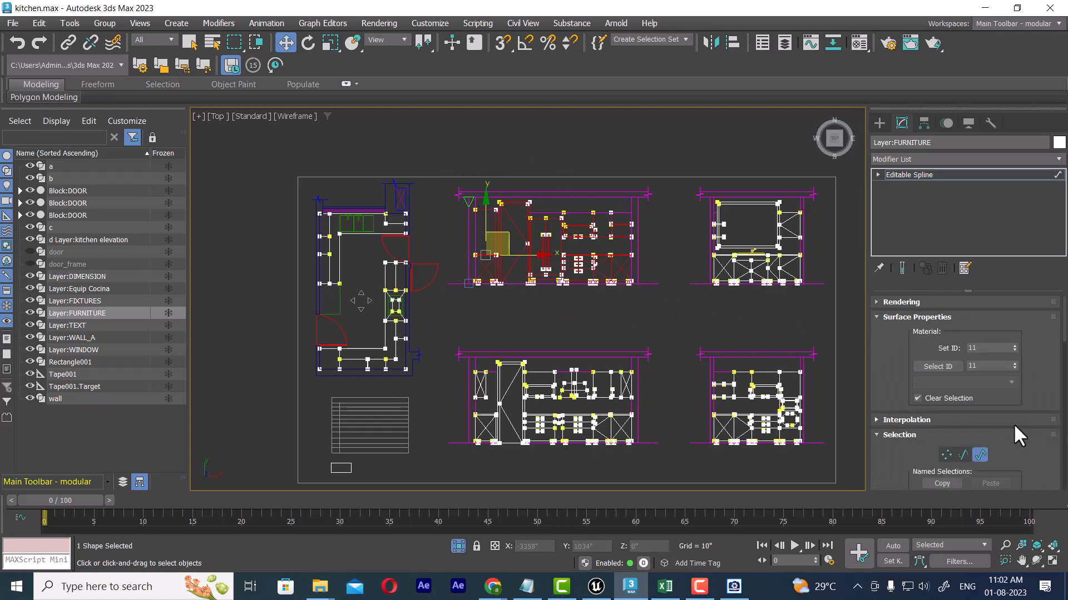
pyautogui.scroll(-5, 1013, 422)
pyautogui.scroll(-10, 979, 431)
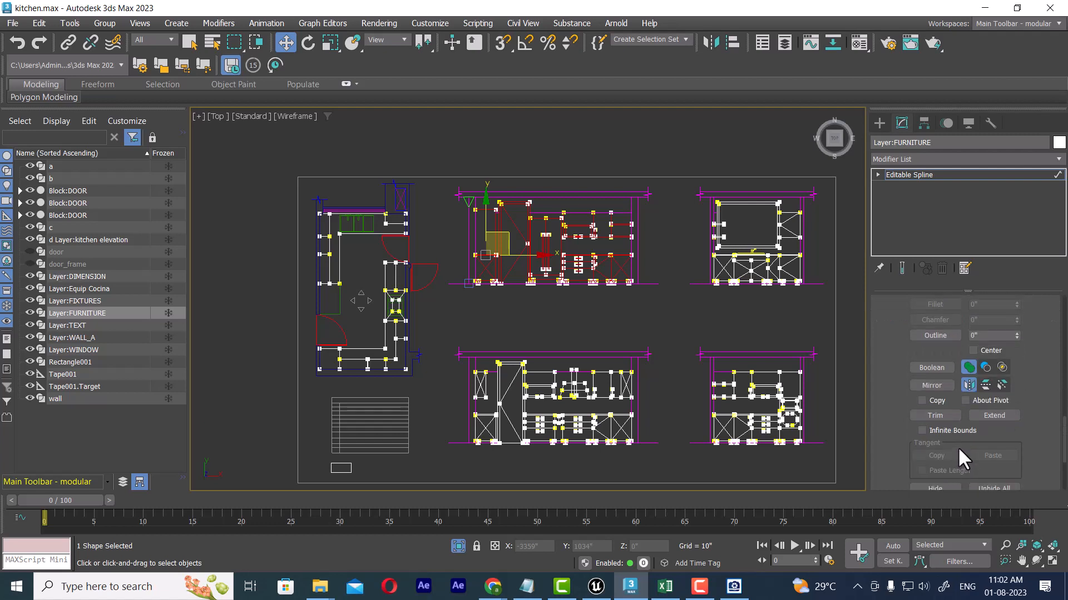
pyautogui.scroll(-4, 940, 434)
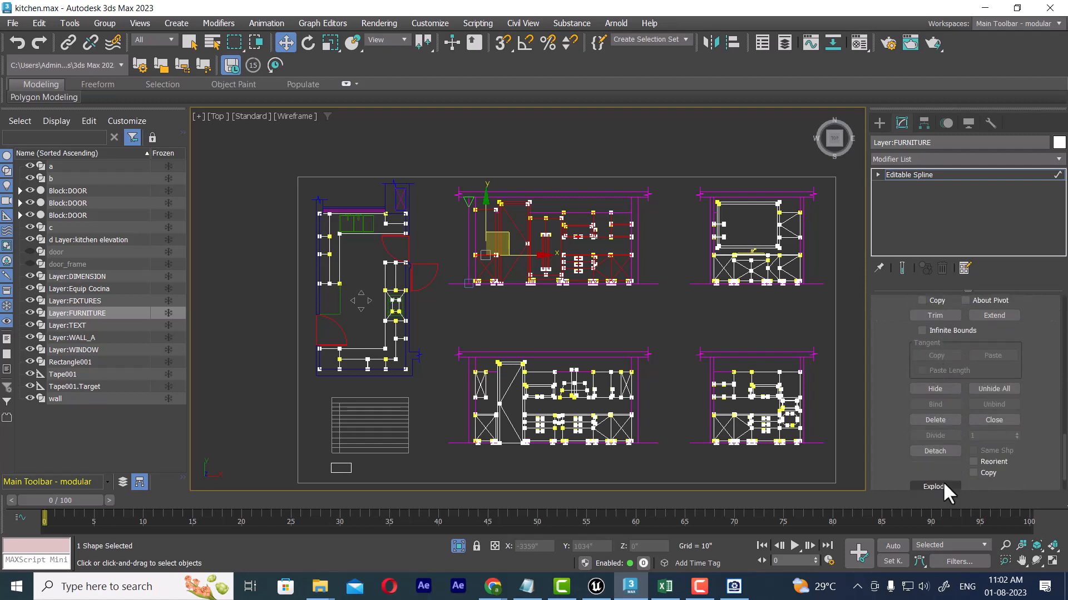
pyautogui.click(936, 451)
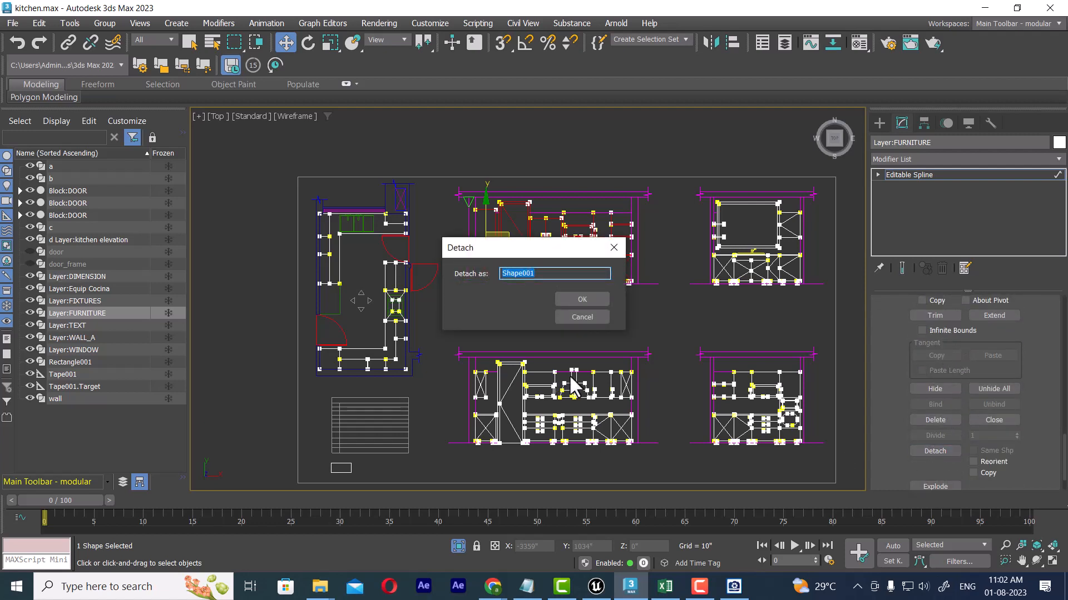
pyautogui.write('a')
pyautogui.click(595, 299)
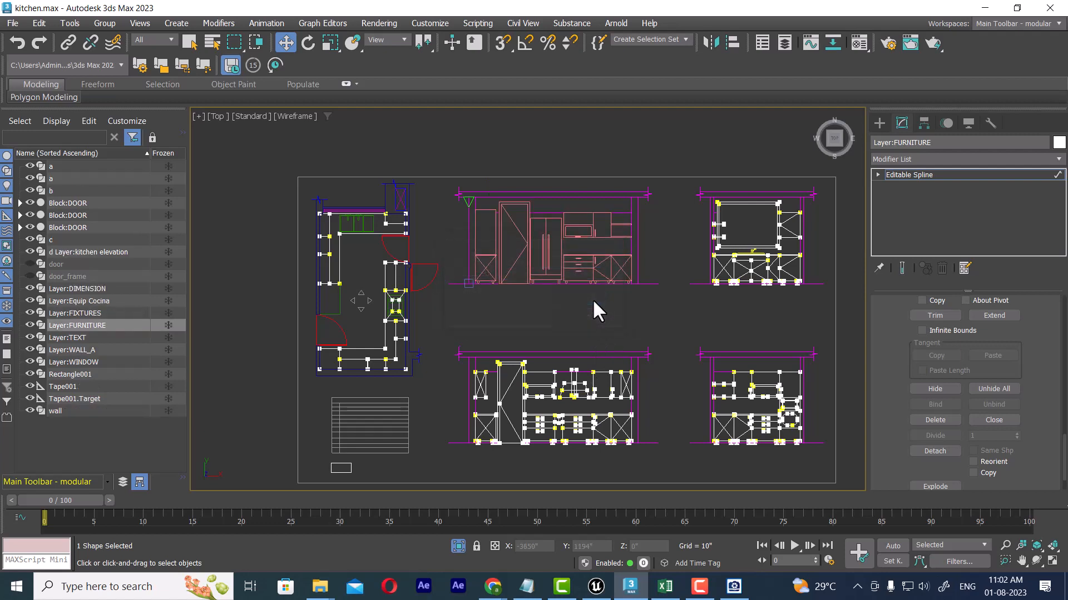
# Step: Detach the furniture splines of the upper elevation farthest from the floor plan as a shape named b
pyautogui.moveTo(792, 301); pyautogui.dragTo(801, 306)
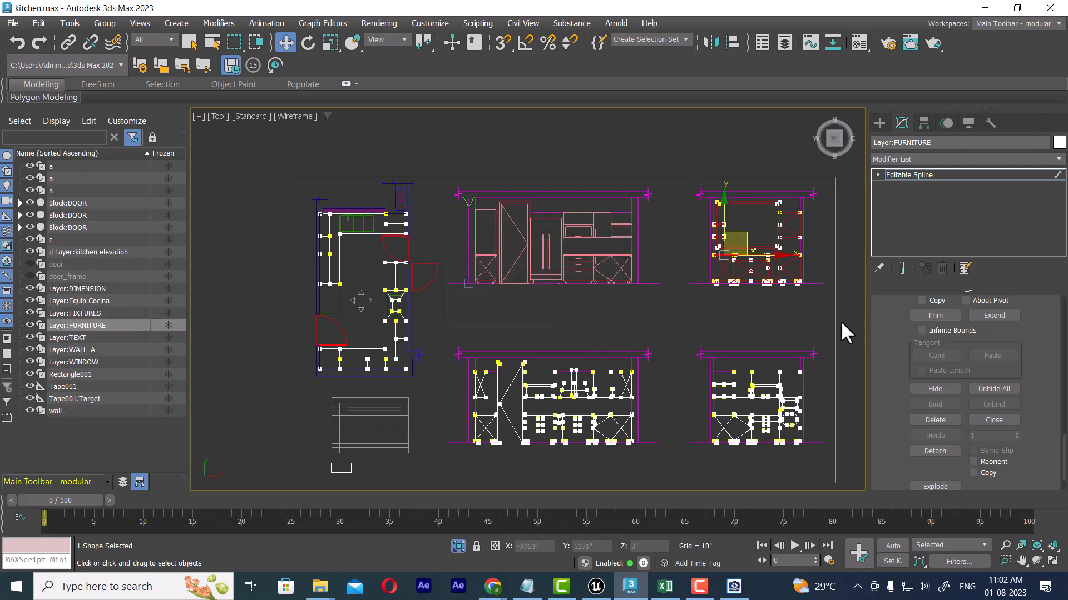
pyautogui.click(944, 450)
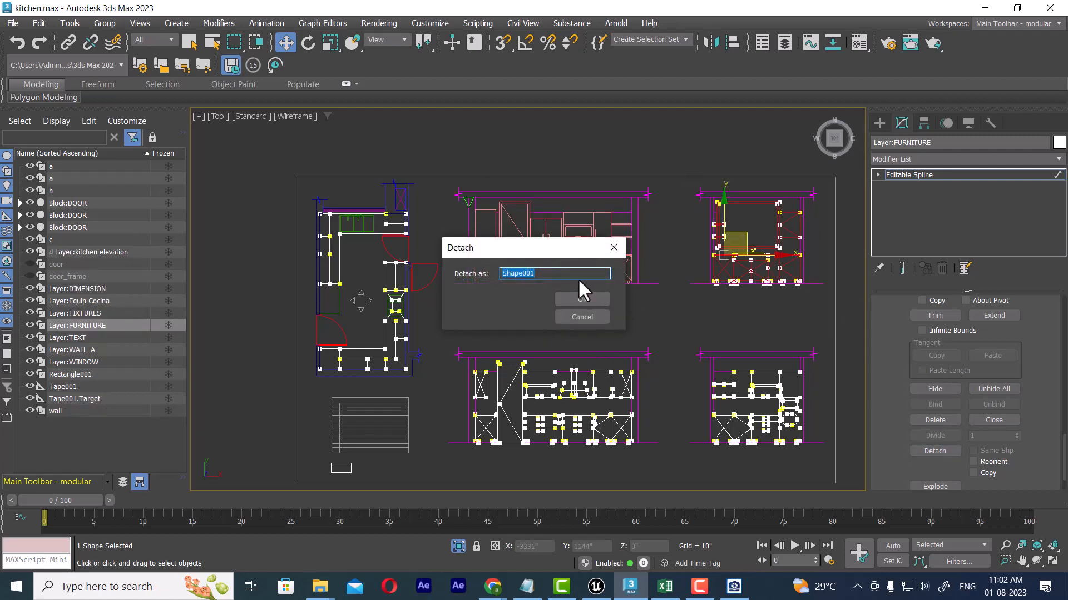
pyautogui.write('b')
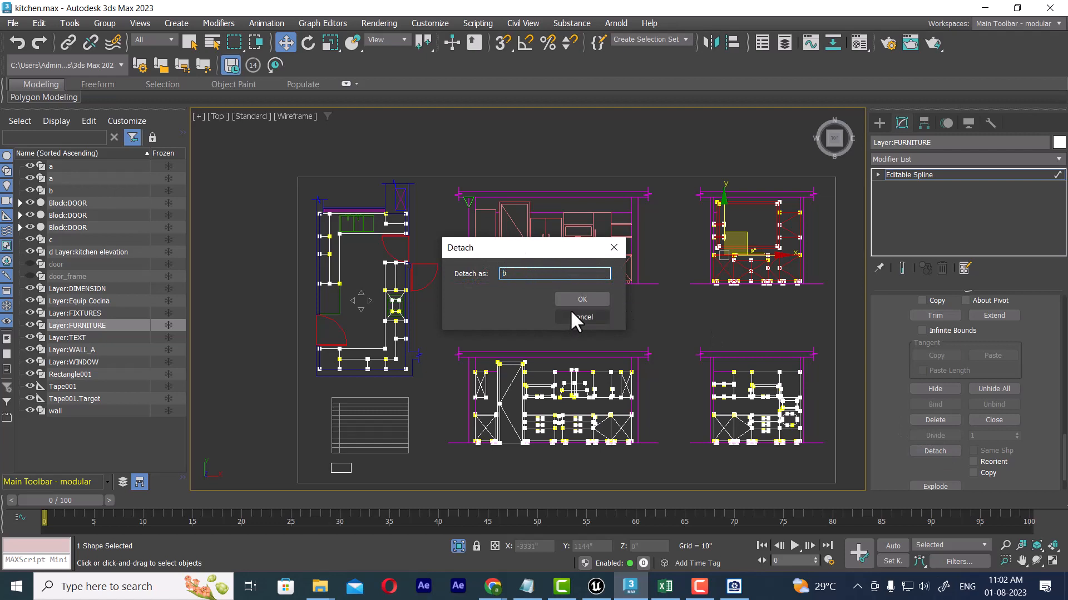
pyautogui.click(580, 299)
# Step: Detach the furniture splines of the lower elevation nearest the floor plan as a shape named c
pyautogui.moveTo(456, 336); pyautogui.dragTo(651, 472)
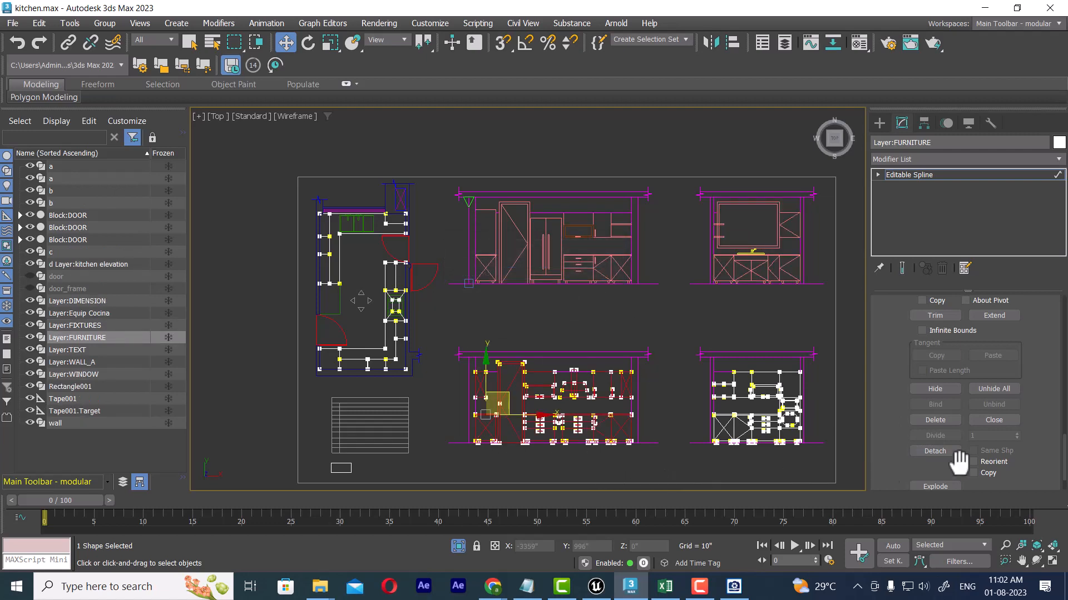
pyautogui.click(940, 451)
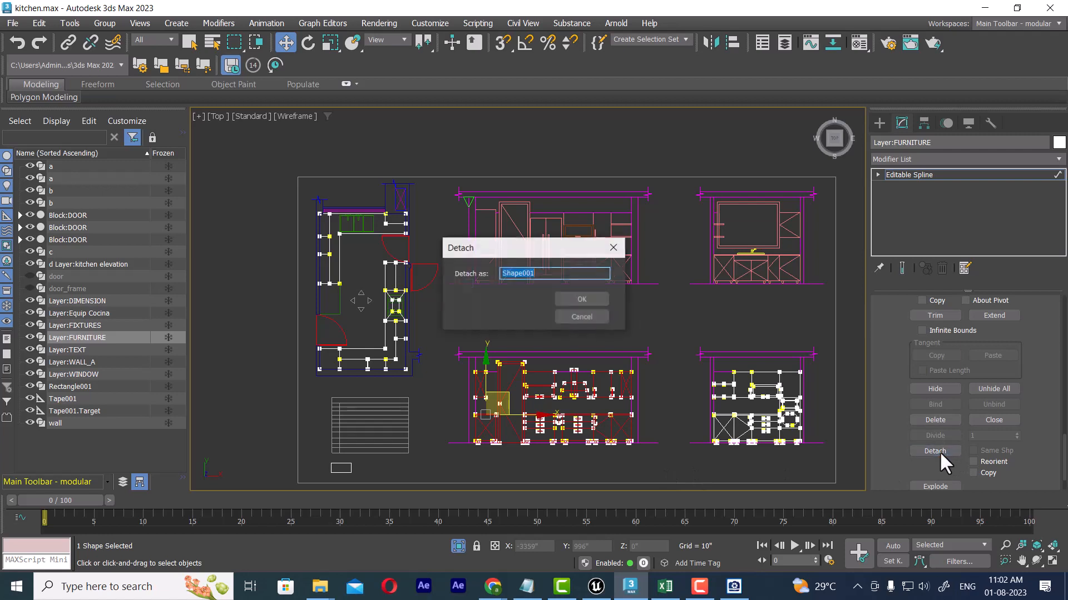
pyautogui.write('c')
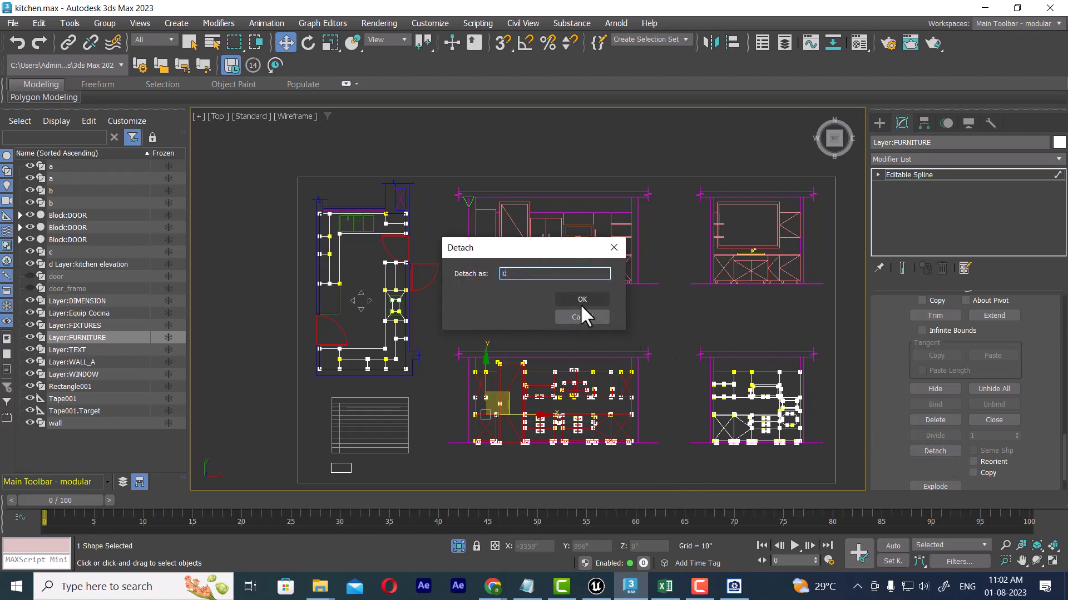
pyautogui.click(583, 298)
# Step: Detach the furniture splines of the lower elevation farthest from the floor plan as d, and return from spline editing to the top level
pyautogui.moveTo(693, 358); pyautogui.dragTo(647, 322, button='middle')
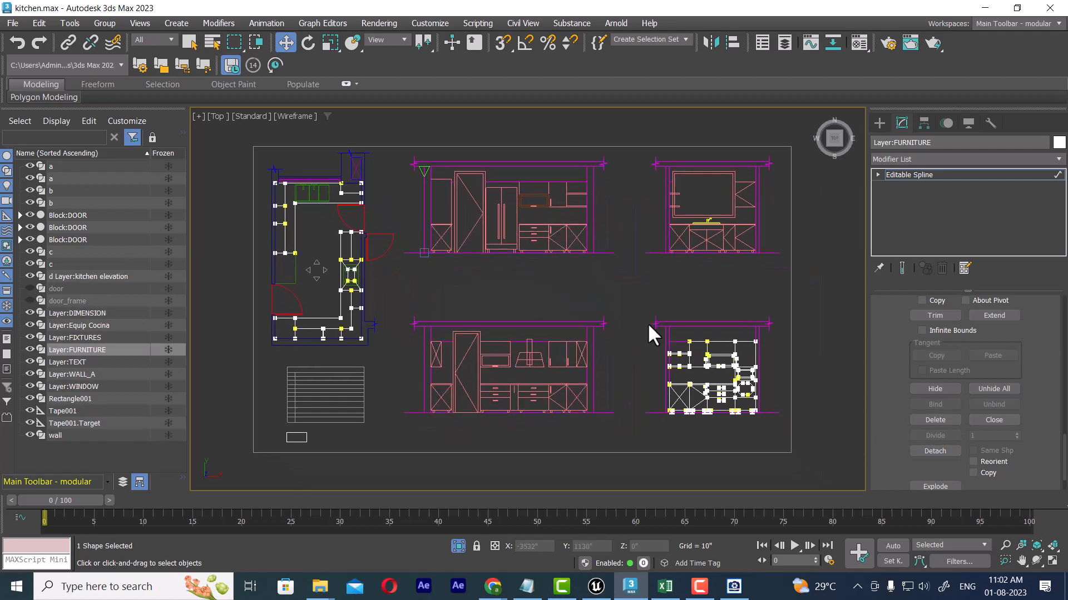
pyautogui.moveTo(771, 427); pyautogui.dragTo(773, 428)
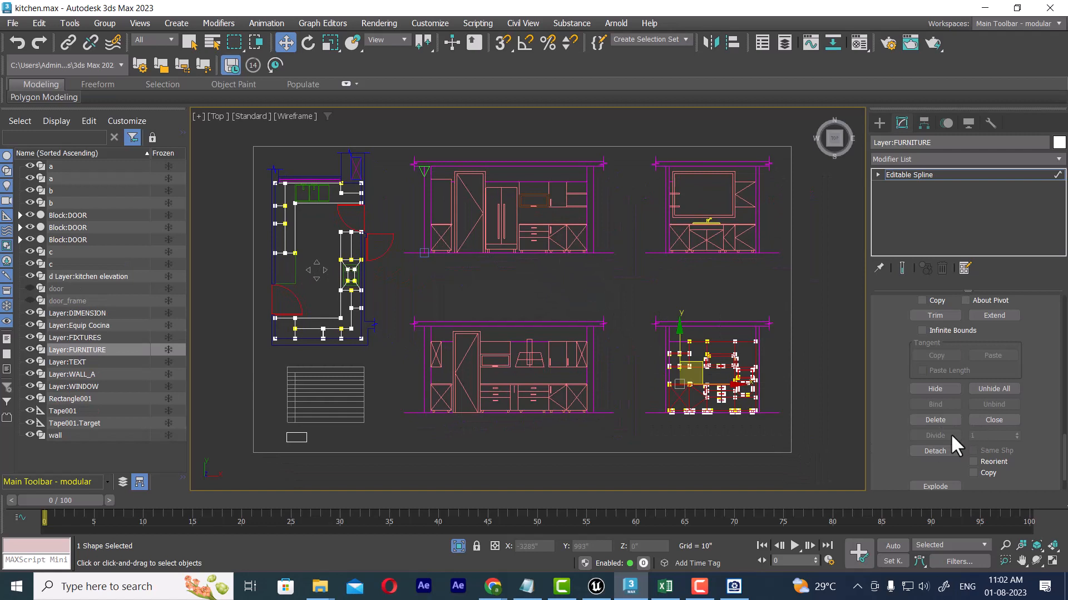
pyautogui.click(948, 450)
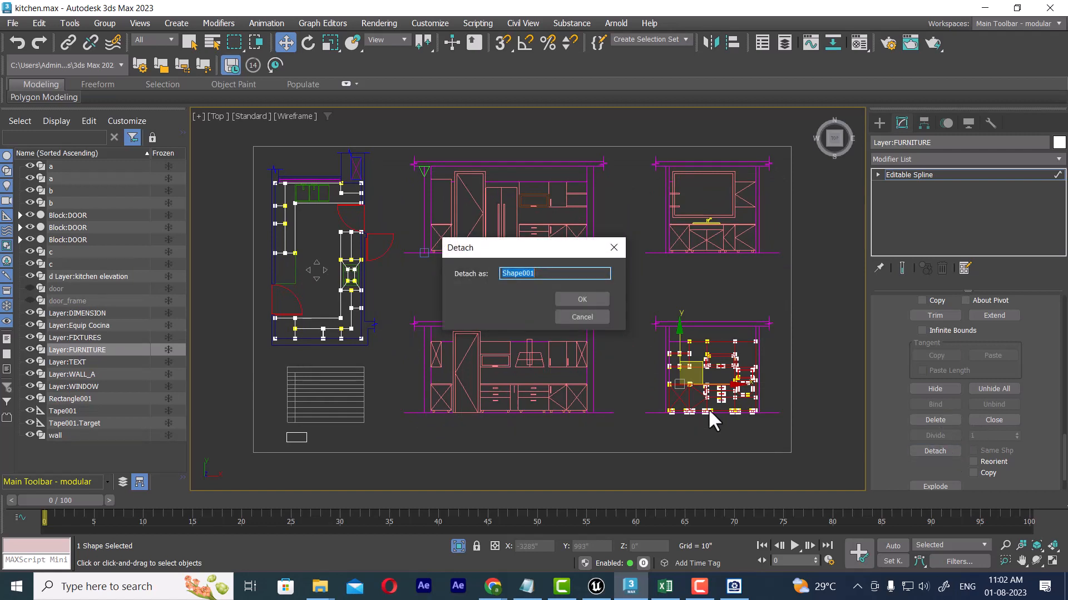
pyautogui.write('d')
pyautogui.click(578, 300)
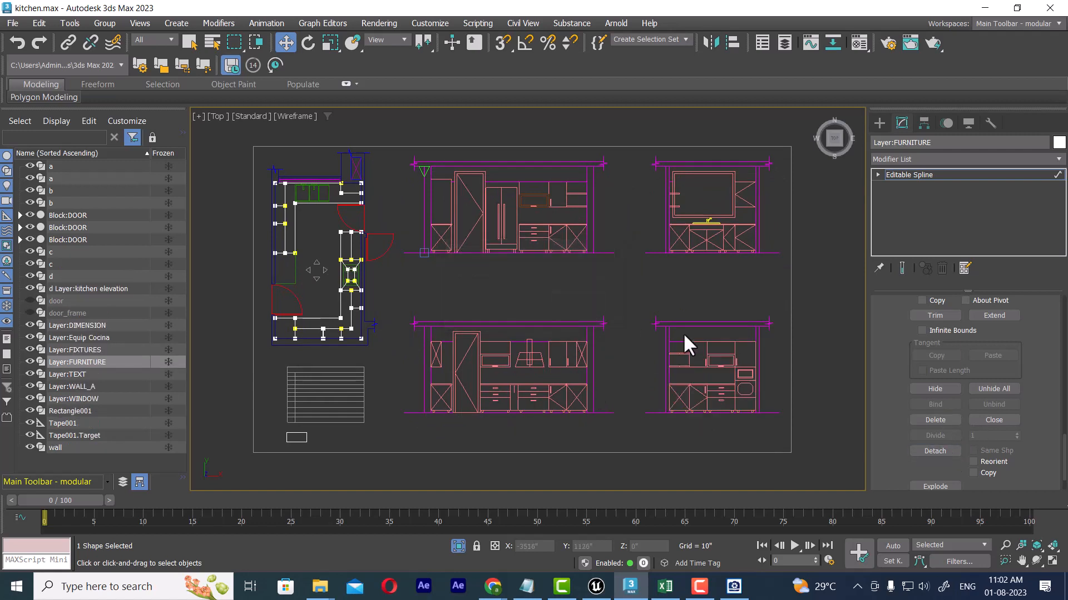
pyautogui.rightClick(621, 256)
pyautogui.click(606, 272)
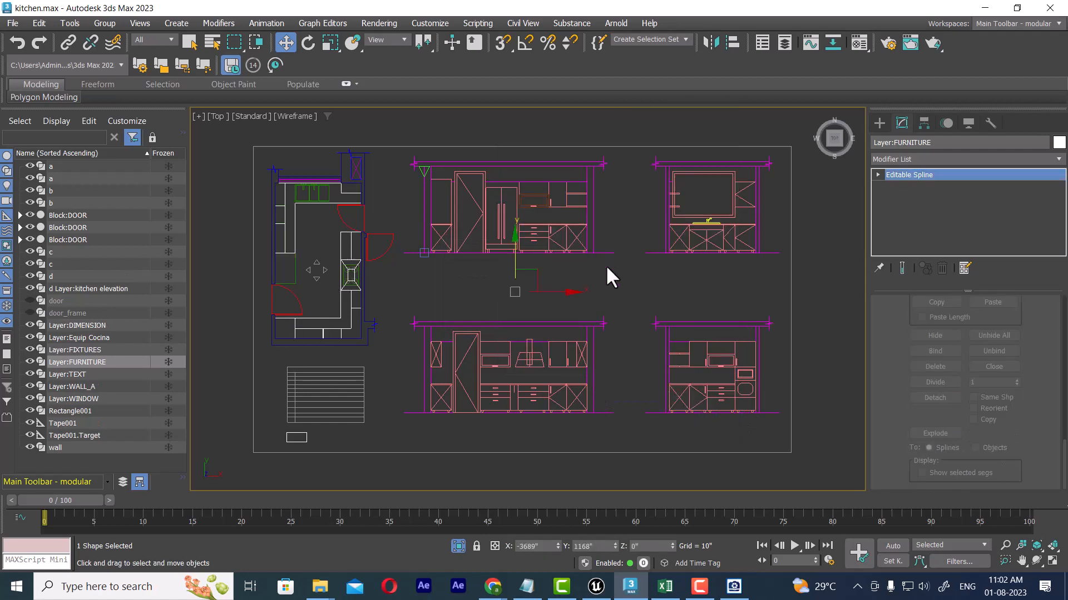
# Step: Group everything in the upper elevation nearest the floor plan, including both a shapes, the rectangle and the tape, as sec_a
pyautogui.moveTo(613, 166); pyautogui.dragTo(432, 272)
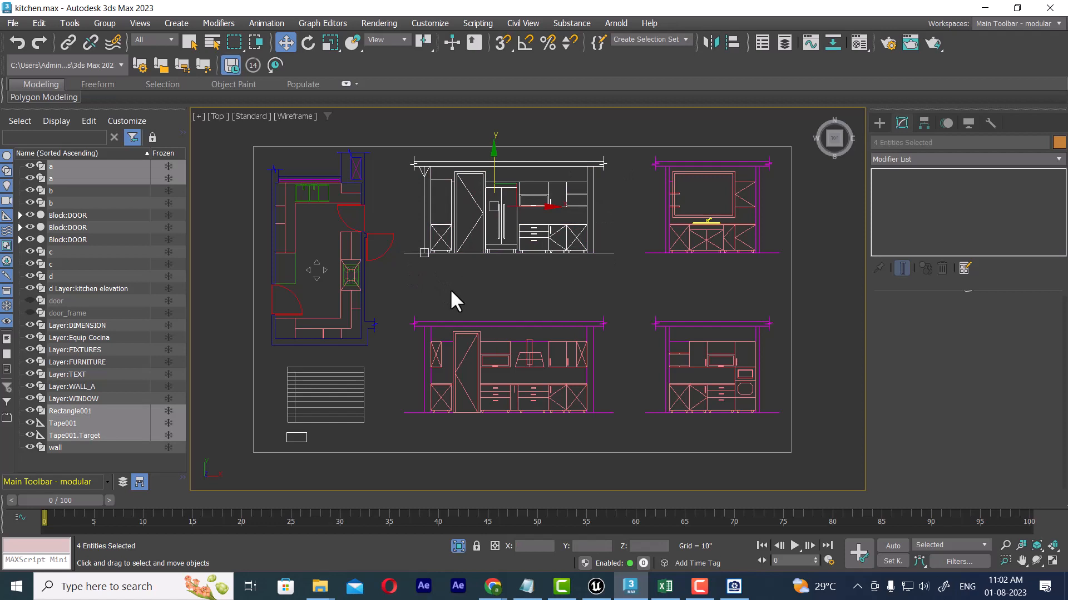
pyautogui.click(104, 24)
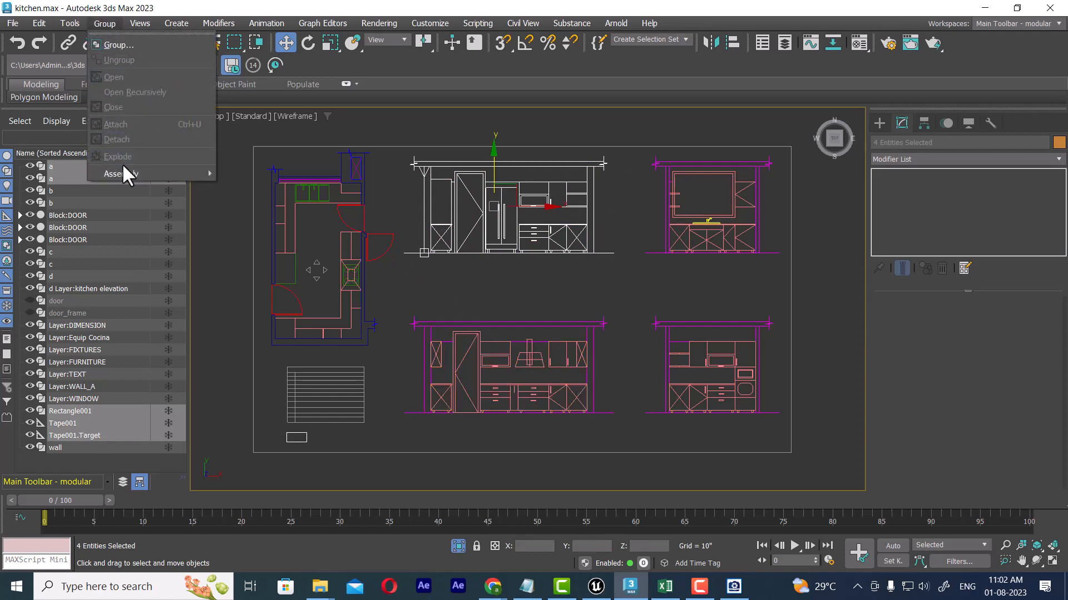
pyautogui.click(131, 48)
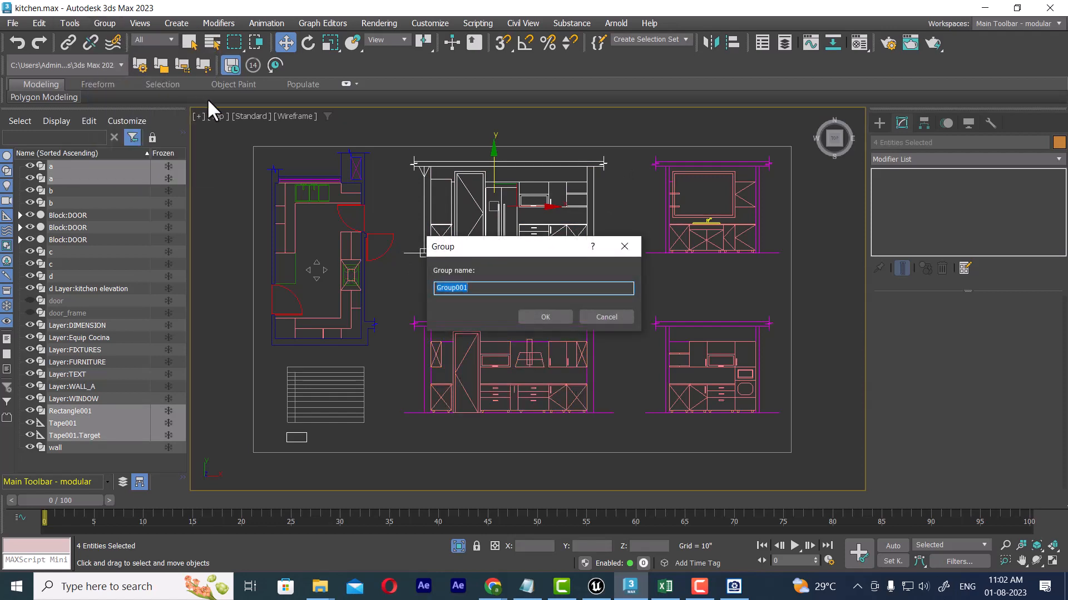
pyautogui.write('sec_a')
pyautogui.click(544, 317)
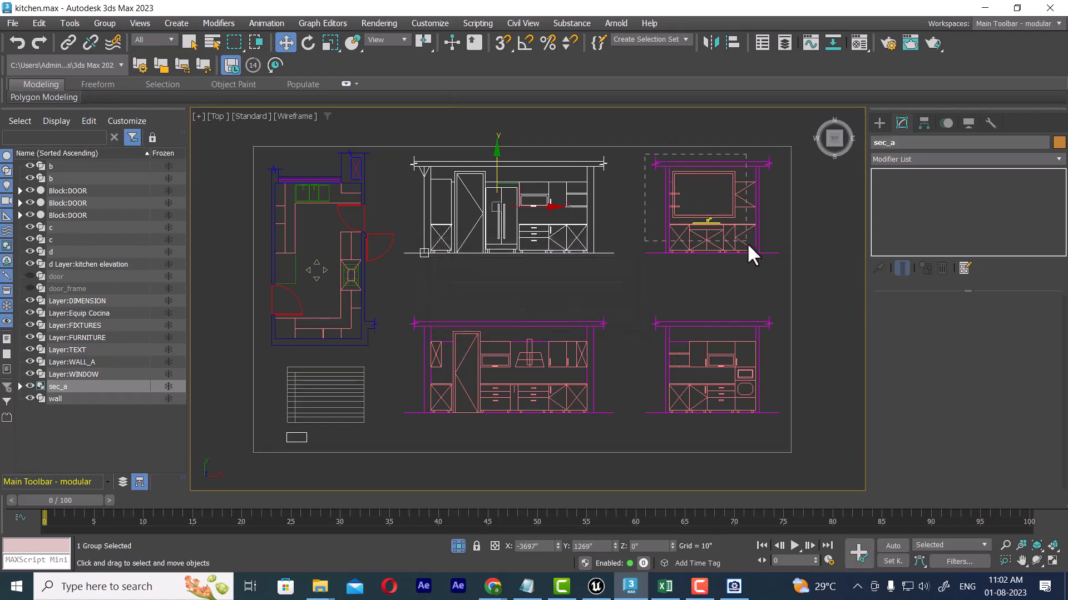
# Step: Group both b shapes and the Layer:Equip Cocina linework of the upper elevation farthest from the floor plan as sec B
pyautogui.moveTo(746, 242); pyautogui.dragTo(771, 265)
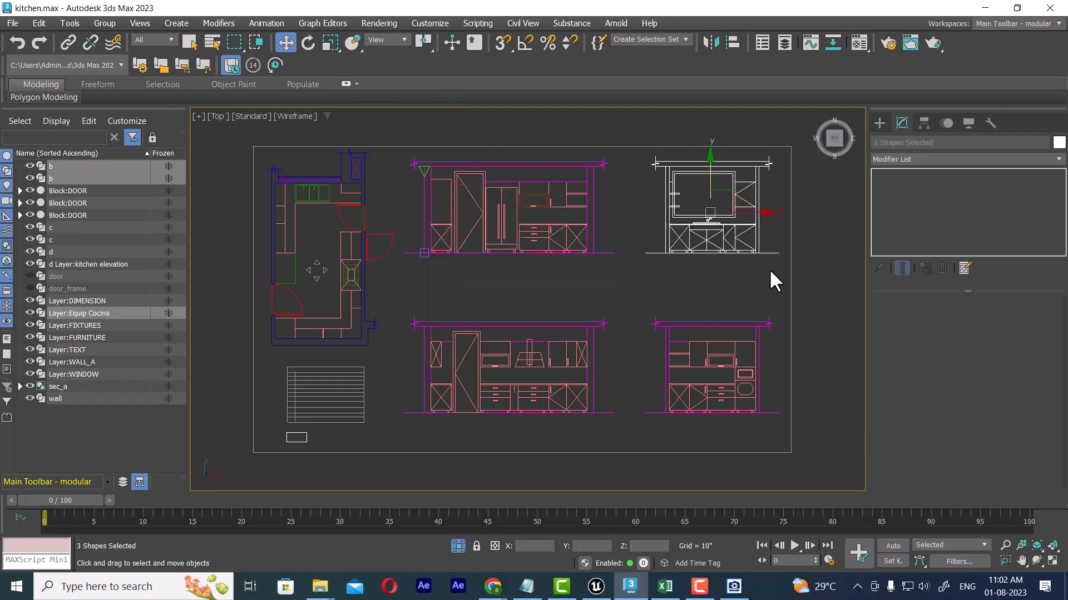
pyautogui.click(104, 24)
pyautogui.click(126, 42)
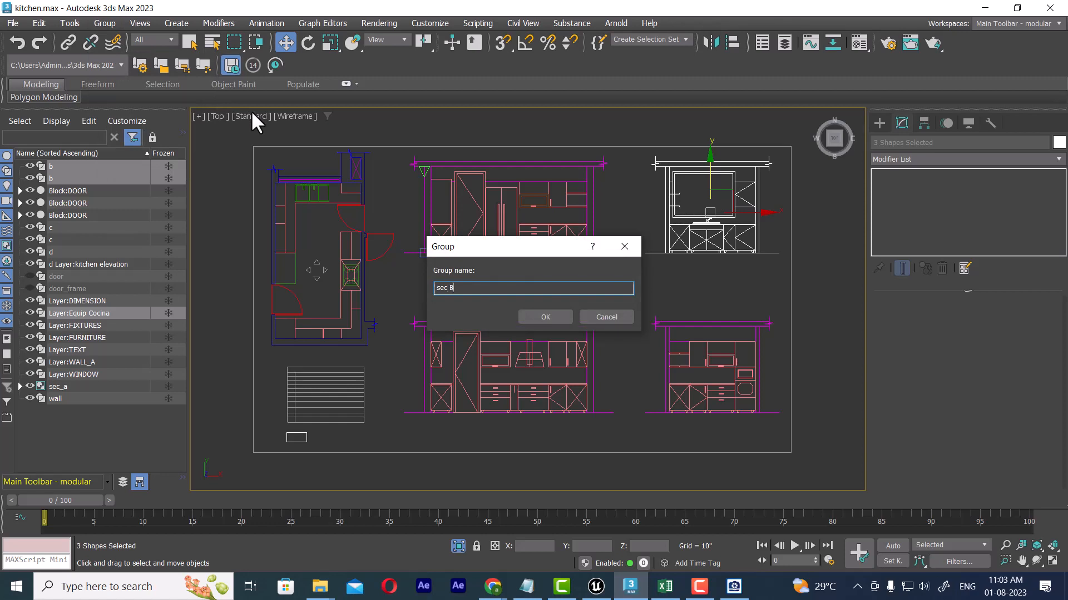
pyautogui.click(555, 317)
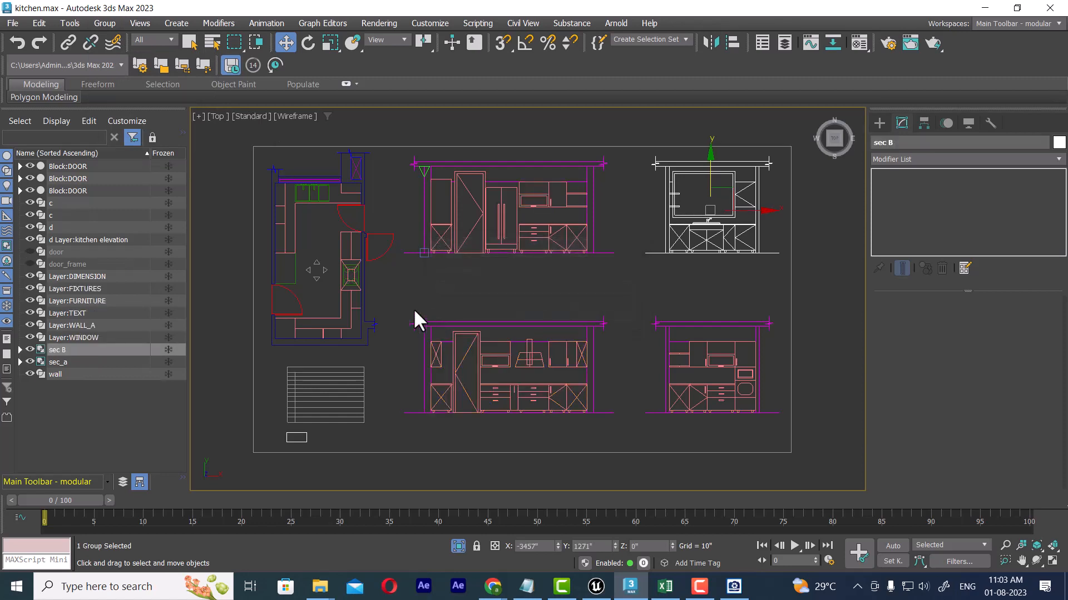
# Step: Group both c shapes of the lower elevation nearest the floor plan as sec C
pyautogui.moveTo(618, 423); pyautogui.dragTo(618, 424)
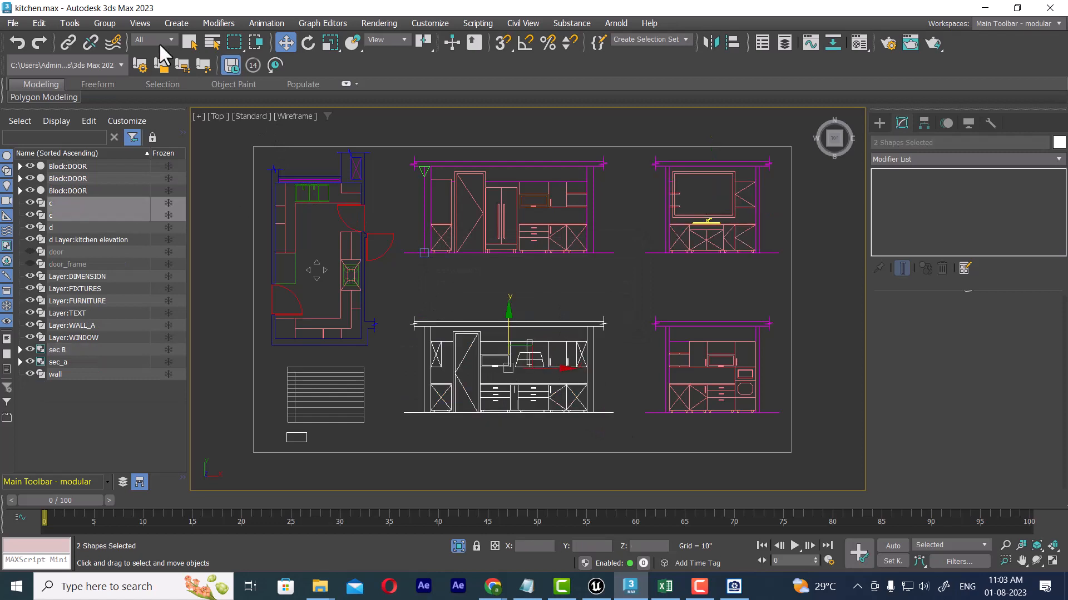
pyautogui.click(105, 23)
pyautogui.click(118, 48)
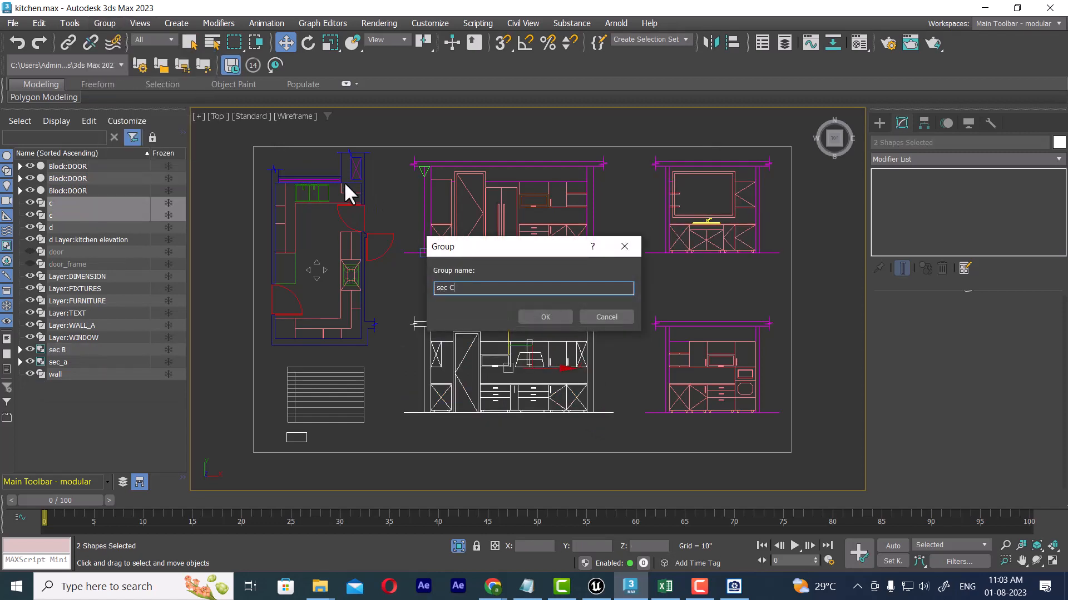
pyautogui.click(545, 317)
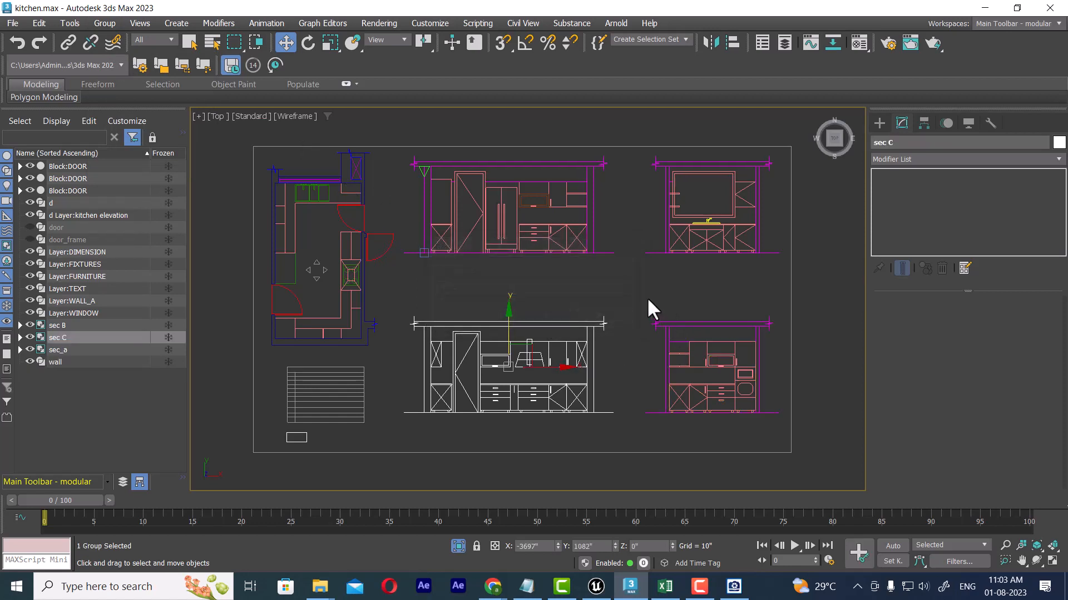
# Step: Try grouping the two d shapes of the lower elevation farthest from the floor plan as sec D, and undo the grouping
pyautogui.moveTo(766, 427); pyautogui.dragTo(762, 430)
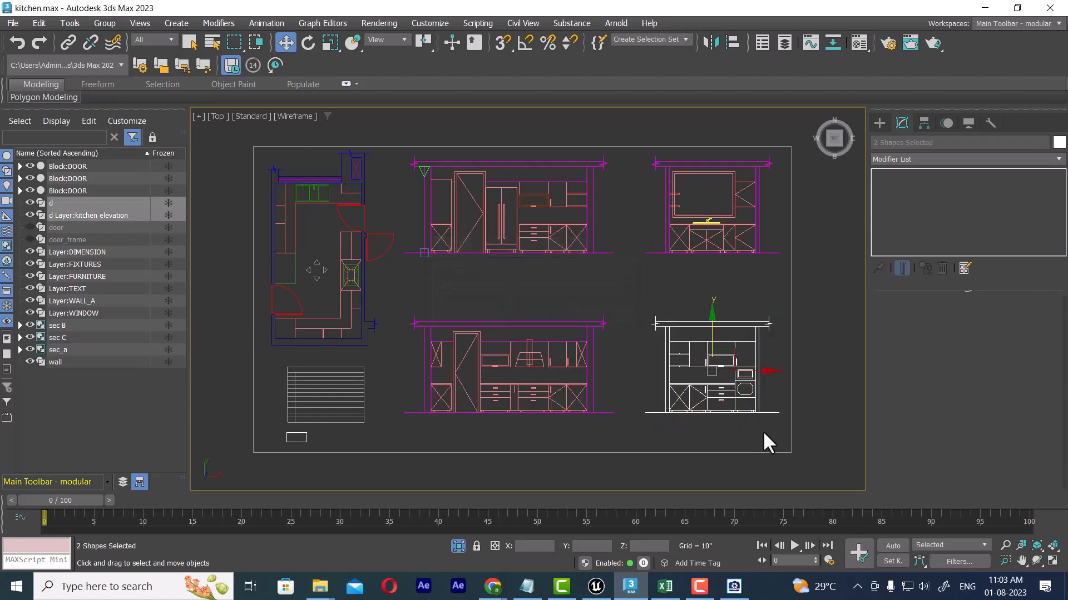
pyautogui.click(106, 22)
pyautogui.click(135, 45)
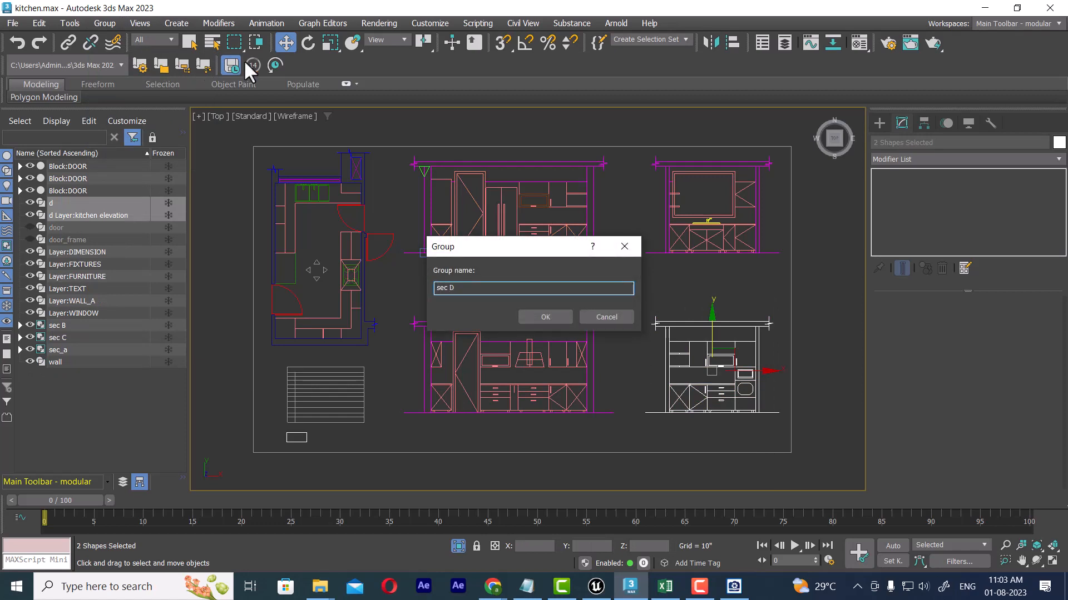
pyautogui.click(544, 319)
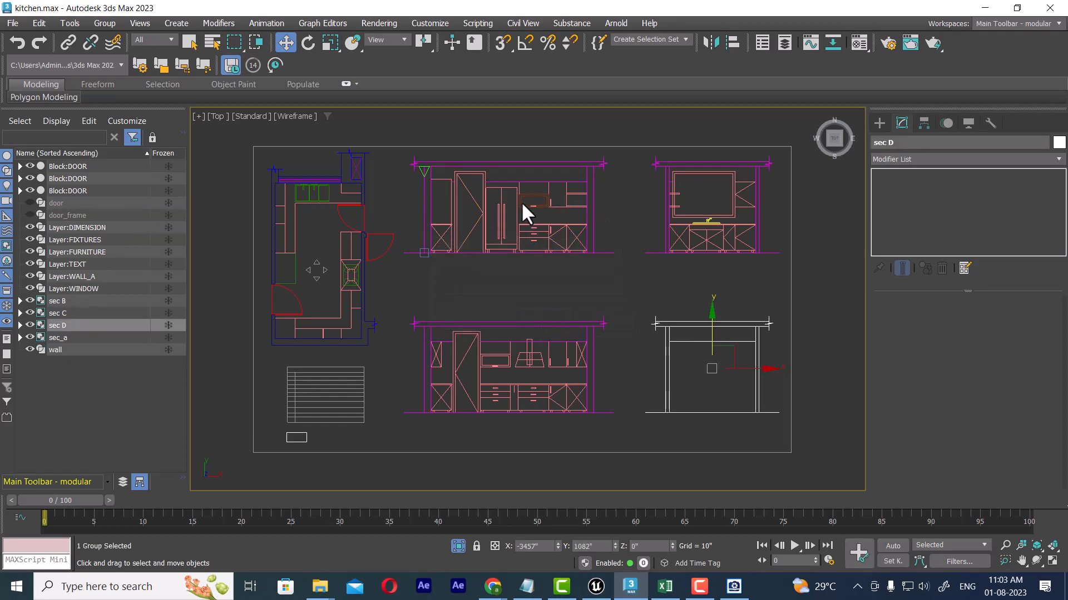
pyautogui.moveTo(678, 380); pyautogui.dragTo(600, 293, button='middle')
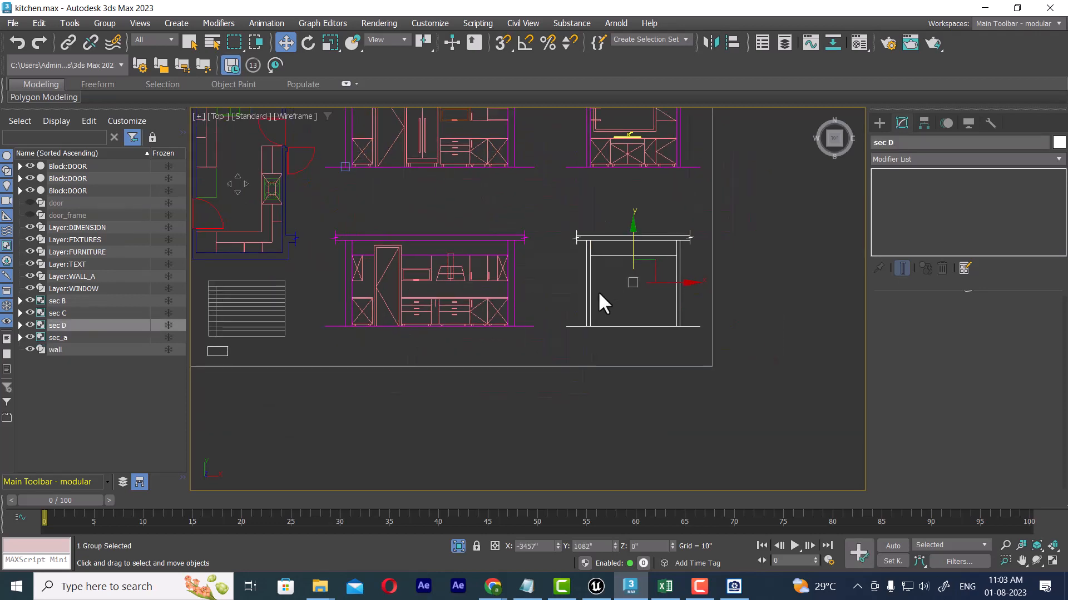
pyautogui.hotkey('ctrl', 'z')
# Step: Group the two d shapes of the lower elevation farthest from the floor plan under the name d
pyautogui.click(652, 339)
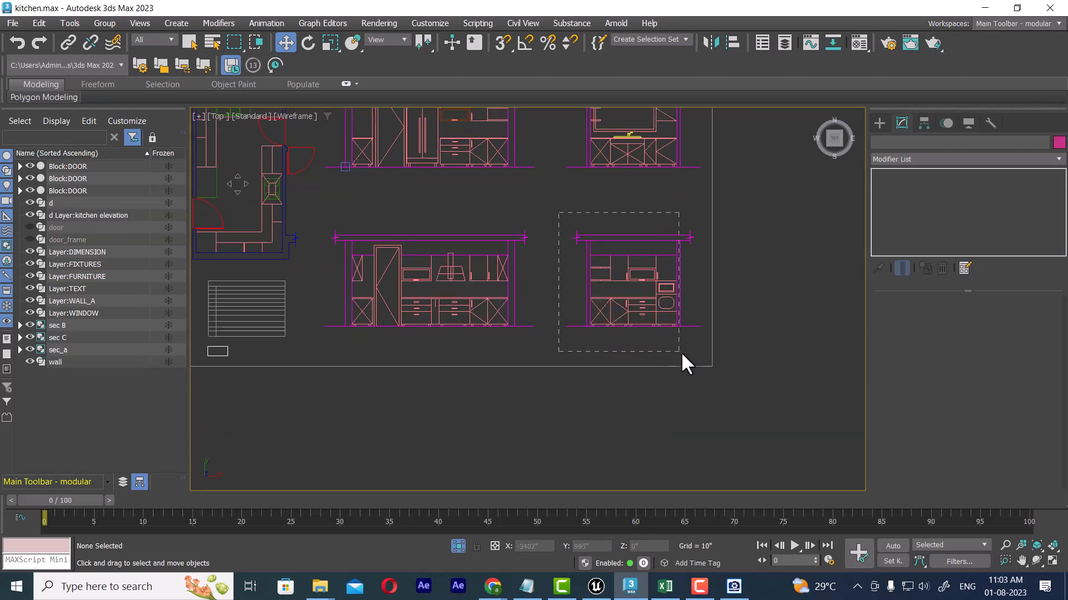
pyautogui.moveTo(681, 355); pyautogui.dragTo(681, 353)
pyautogui.scroll(-2, 723, 372)
pyautogui.scroll(3, 675, 341)
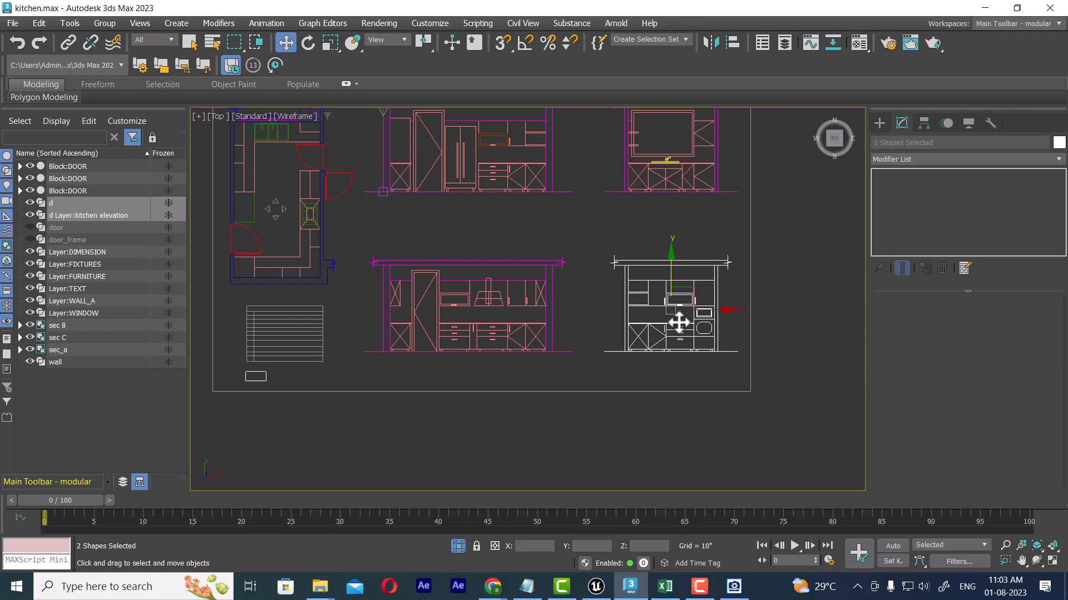
pyautogui.click(103, 22)
pyautogui.click(122, 48)
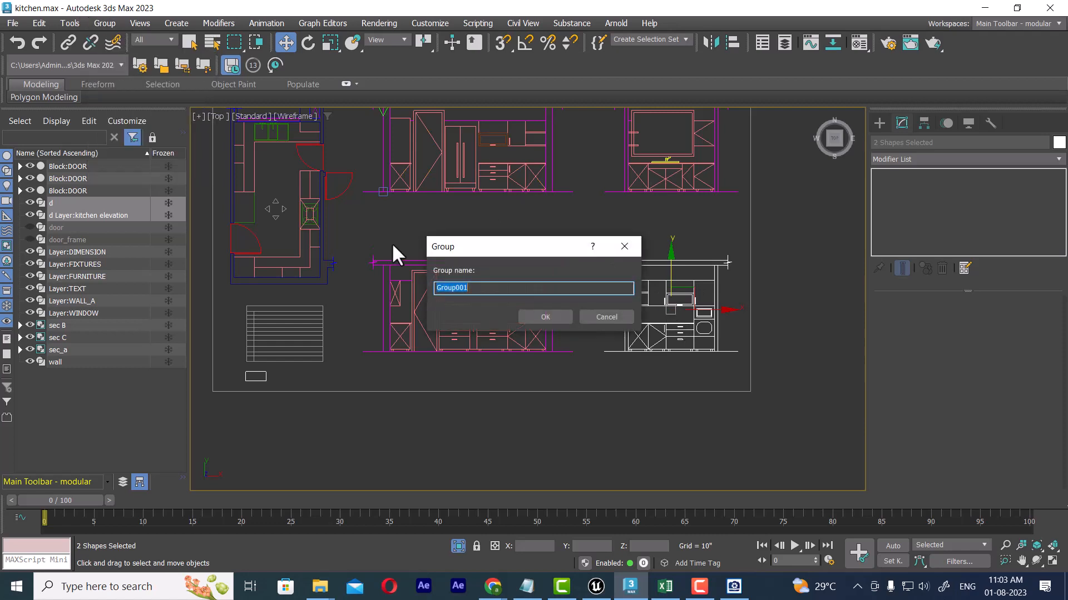
pyautogui.click(537, 315)
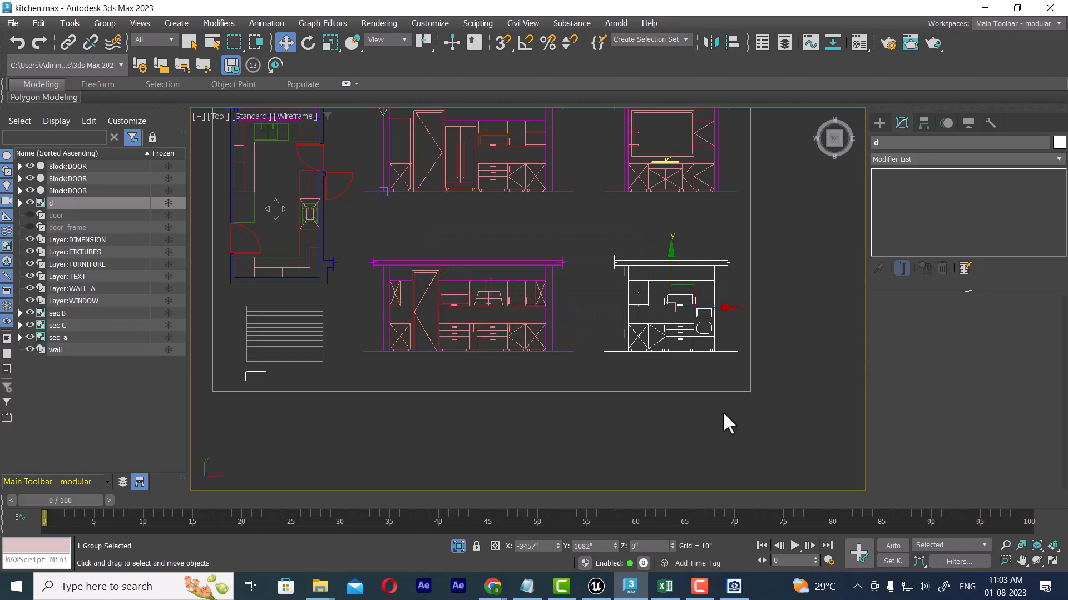
# Step: Select the sec_a group, then switch to the kitchen.JPG reference in ACDSee and fit its window beside the drawing in 3ds Max
pyautogui.moveTo(396, 242); pyautogui.dragTo(477, 305, button='middle')
pyautogui.click(537, 177)
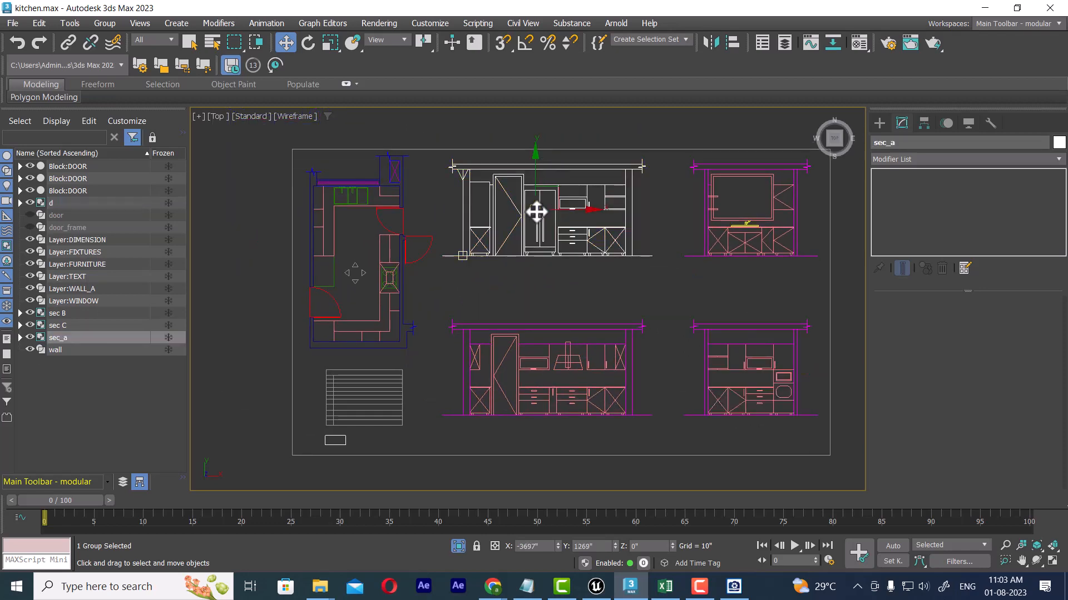
pyautogui.moveTo(544, 203); pyautogui.dragTo(585, 187, button='middle')
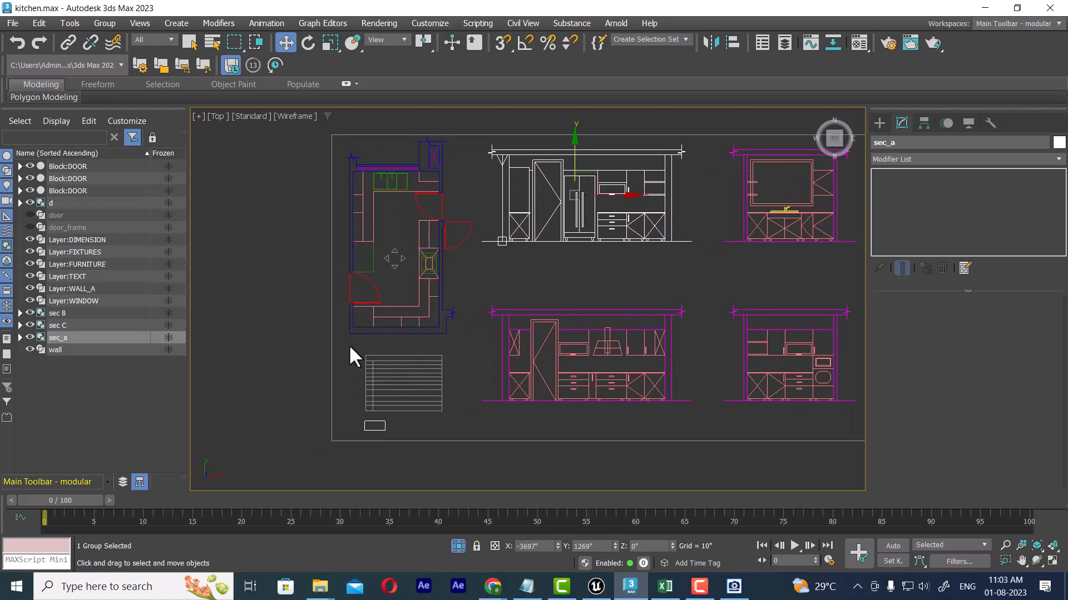
pyautogui.click(652, 258)
pyautogui.click(664, 241)
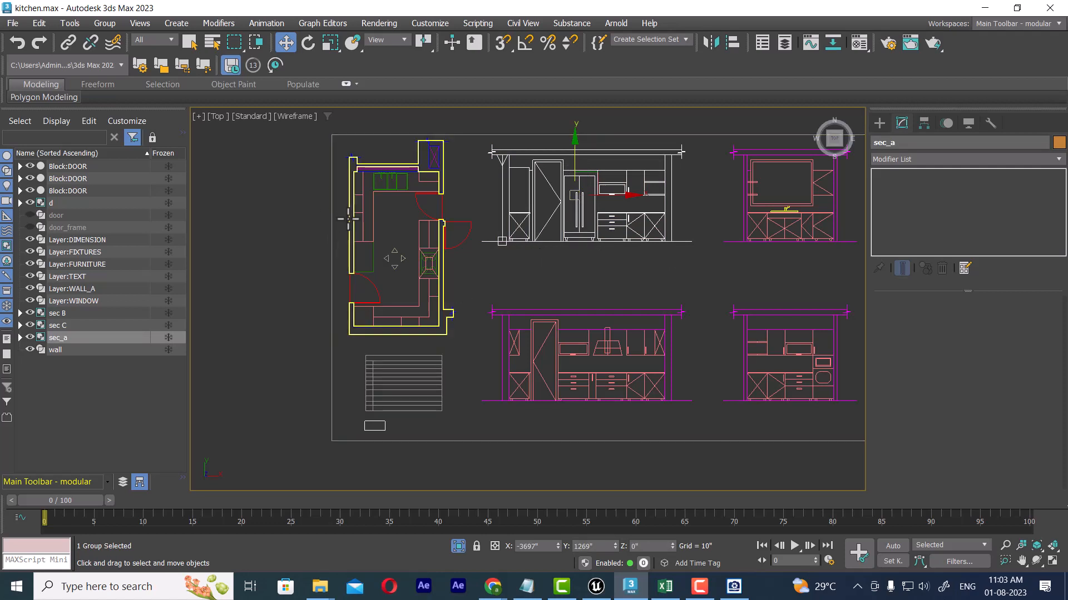
pyautogui.moveTo(668, 209); pyautogui.dragTo(654, 229, button='middle')
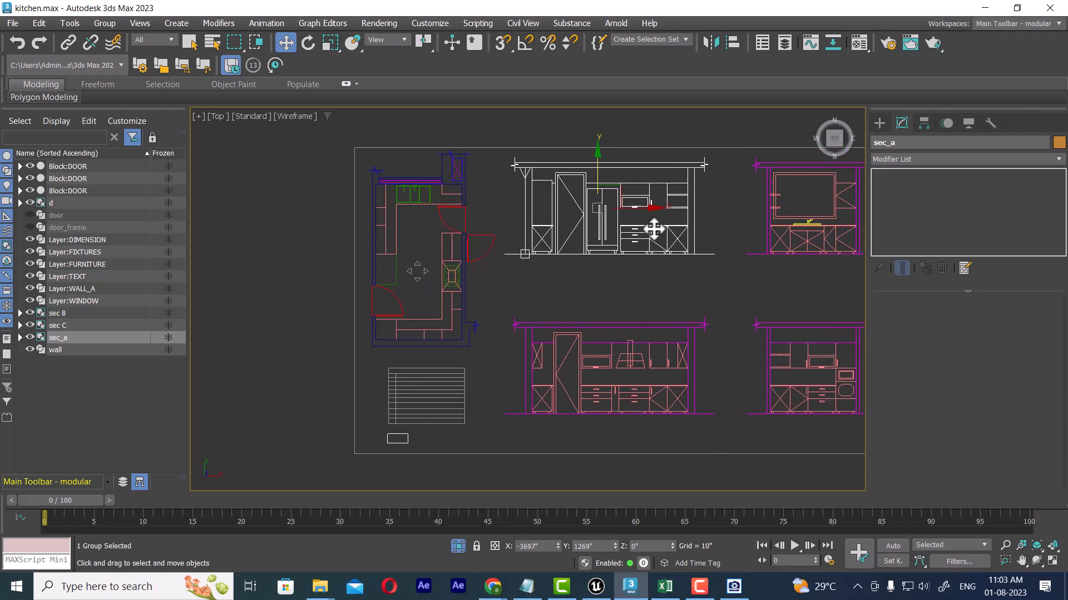
pyautogui.click(699, 588)
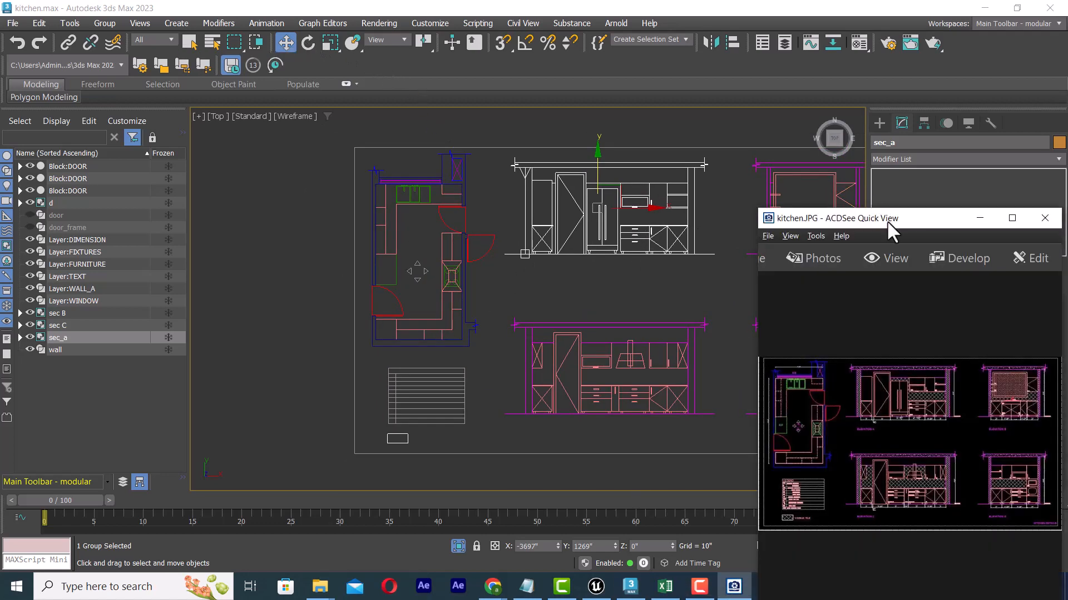
pyautogui.moveTo(886, 220); pyautogui.dragTo(114, 110)
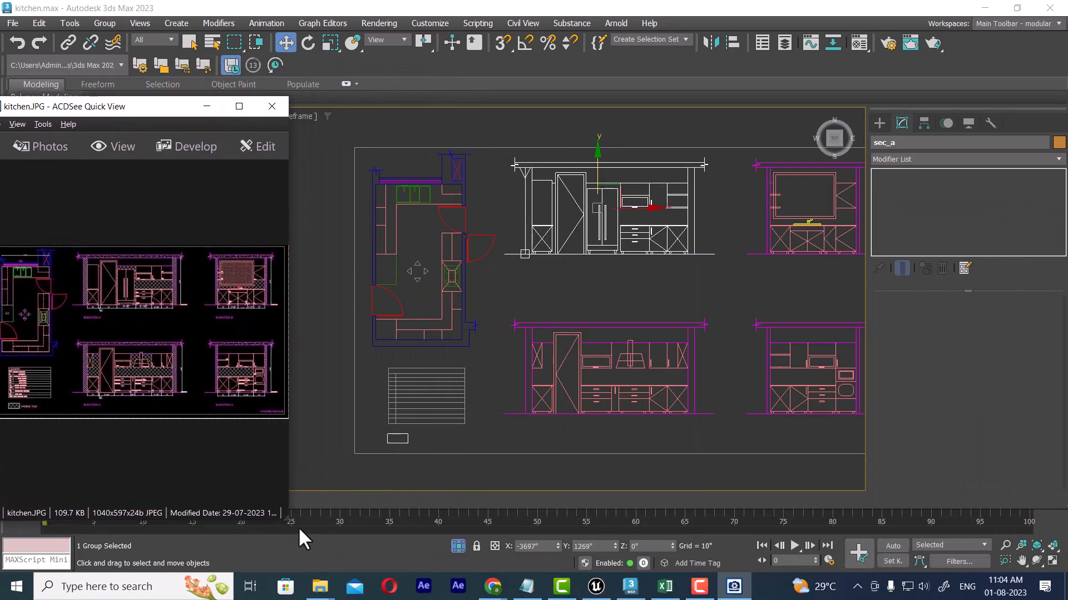
pyautogui.moveTo(285, 522); pyautogui.dragTo(335, 393)
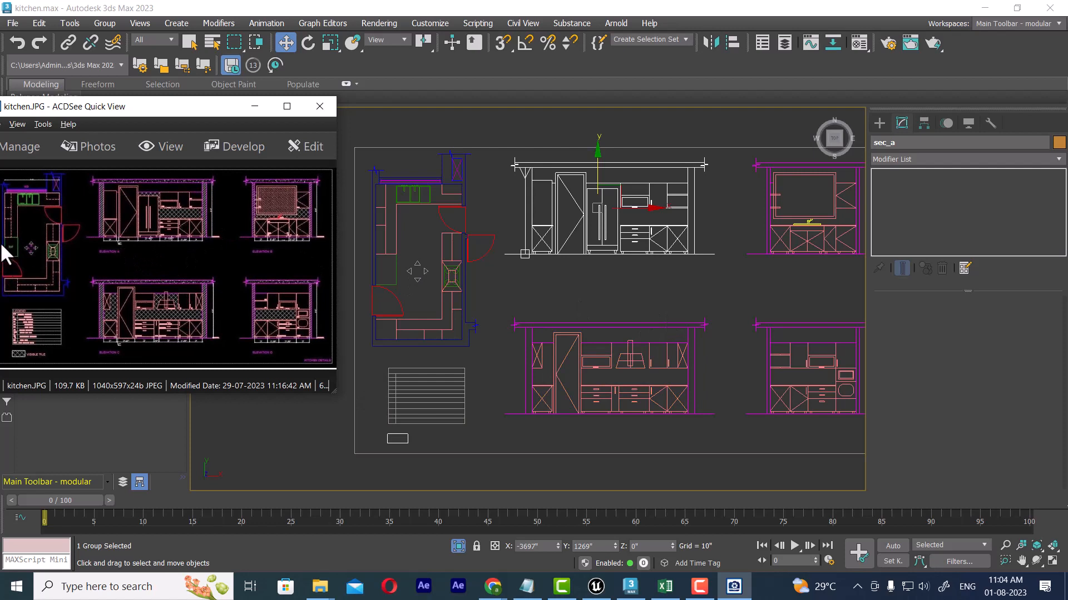
pyautogui.moveTo(691, 262); pyautogui.dragTo(748, 282, button='middle')
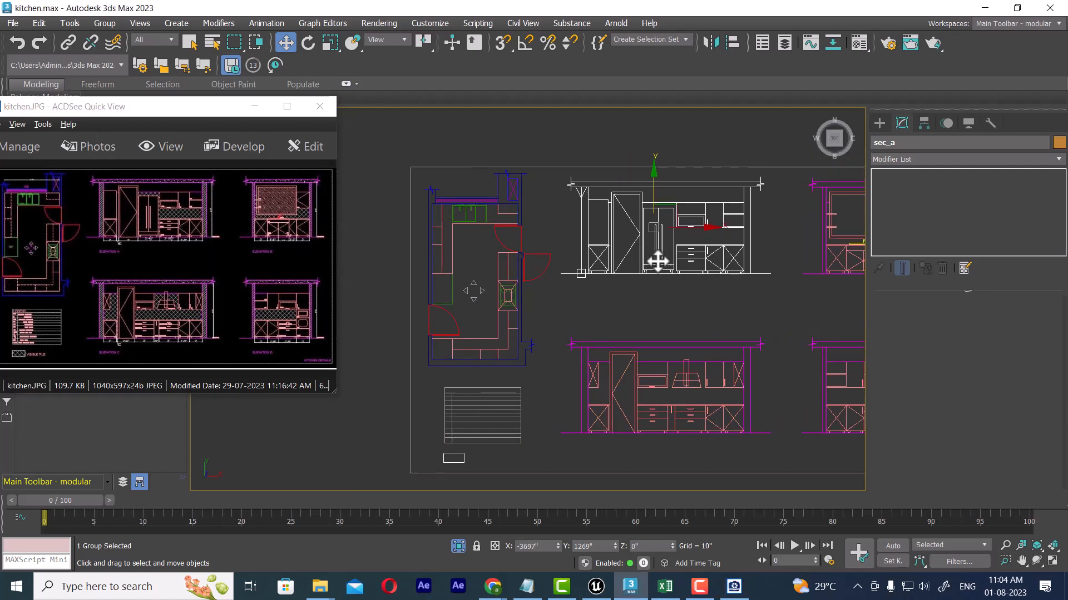
# Step: Move only the pivot of sec_a to the vertex where the right wall's outer edge meets the floor line, using vertex snap
pyautogui.scroll(3, 745, 272)
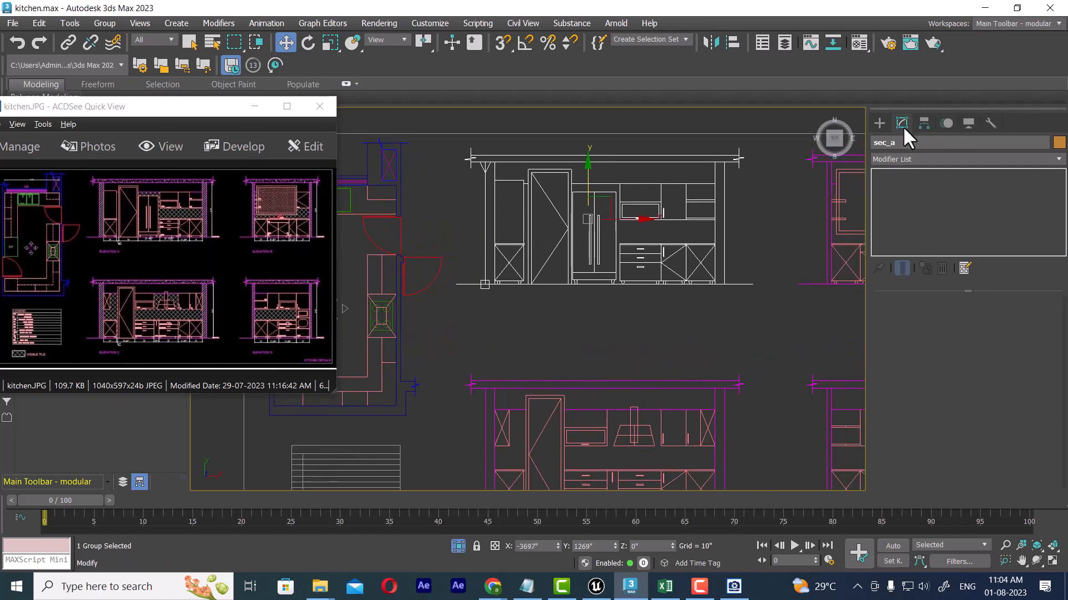
pyautogui.click(924, 123)
pyautogui.click(978, 214)
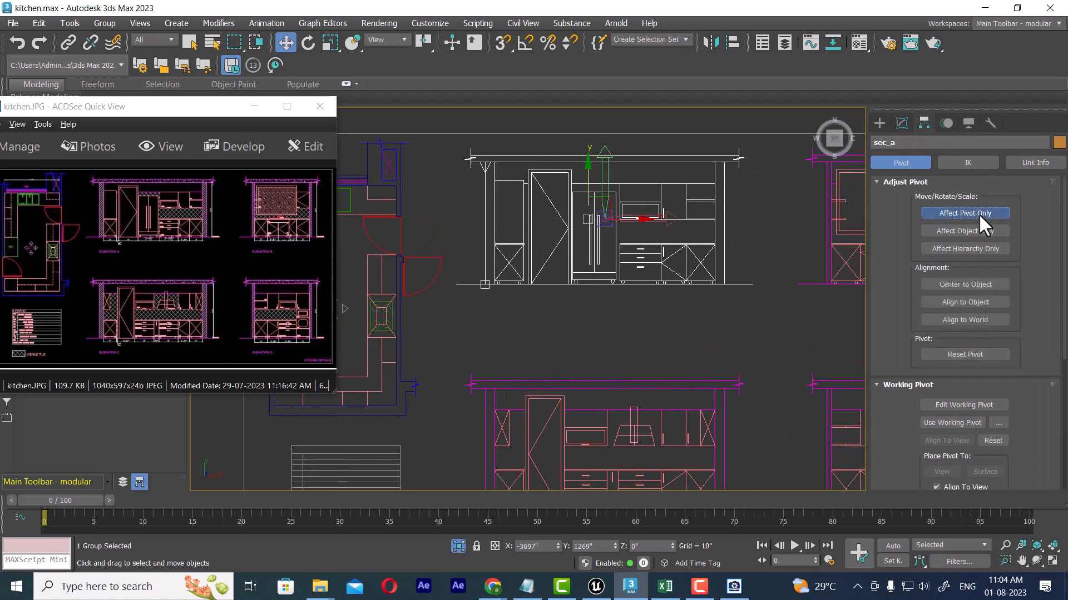
pyautogui.press('s')
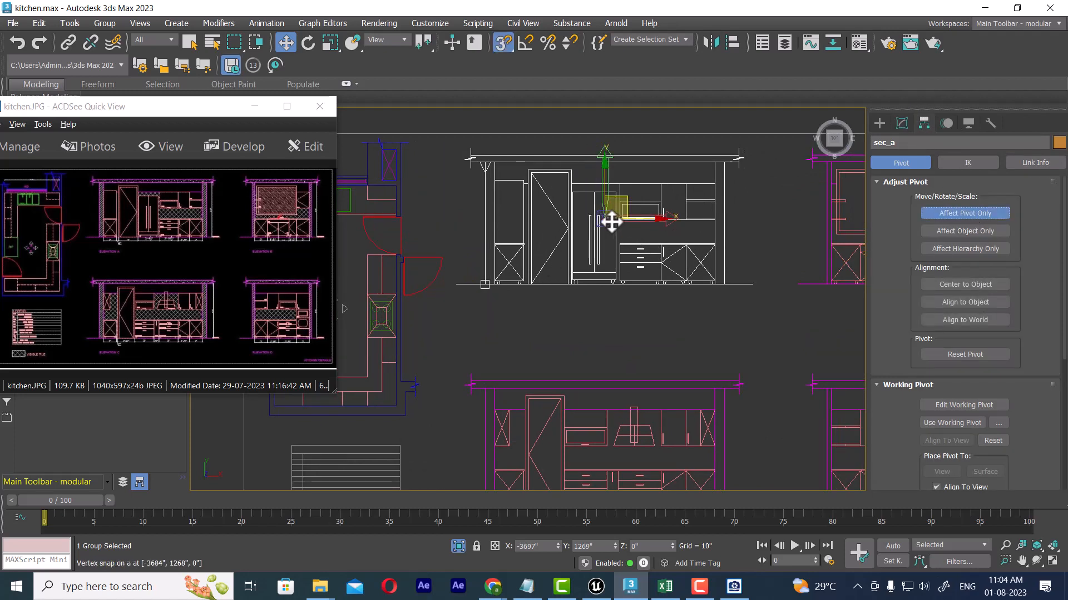
pyautogui.moveTo(607, 219); pyautogui.dragTo(718, 286)
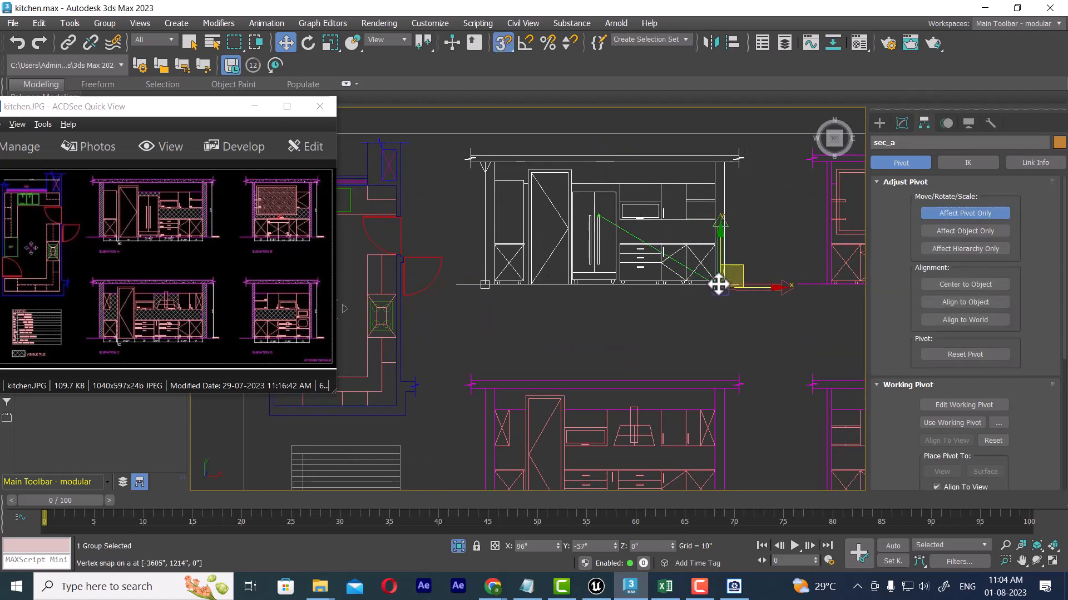
pyautogui.scroll(3, 731, 317)
pyautogui.scroll(4, 724, 278)
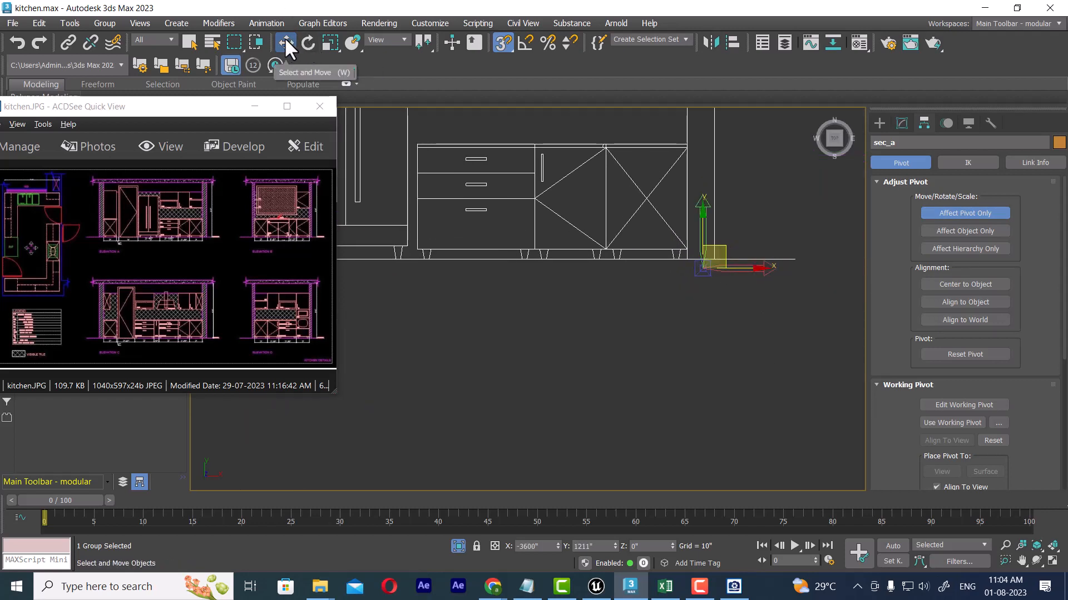
pyautogui.rightClick(502, 43)
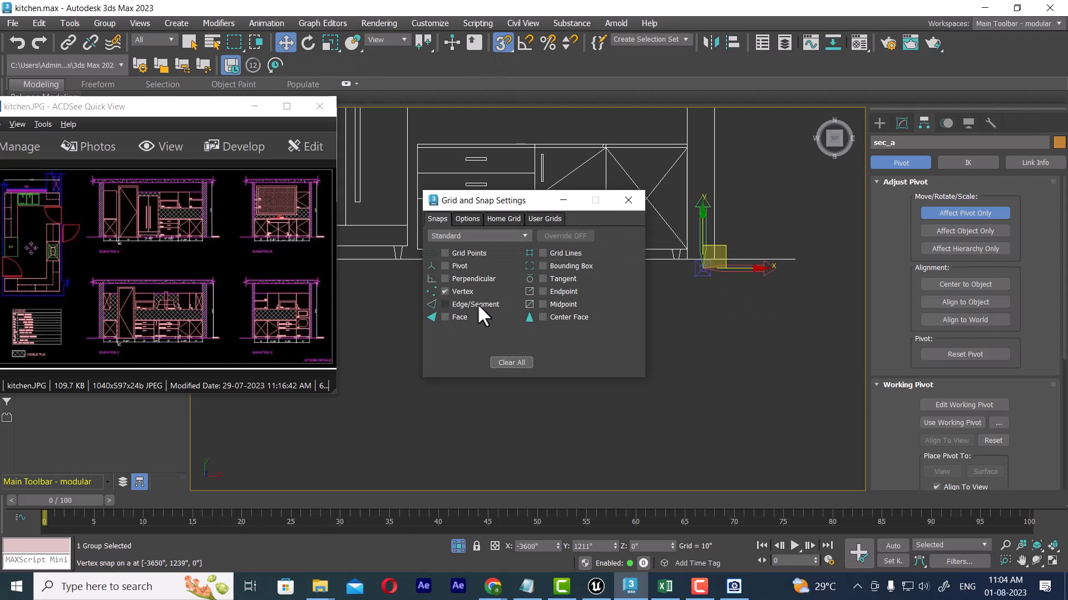
pyautogui.click(630, 201)
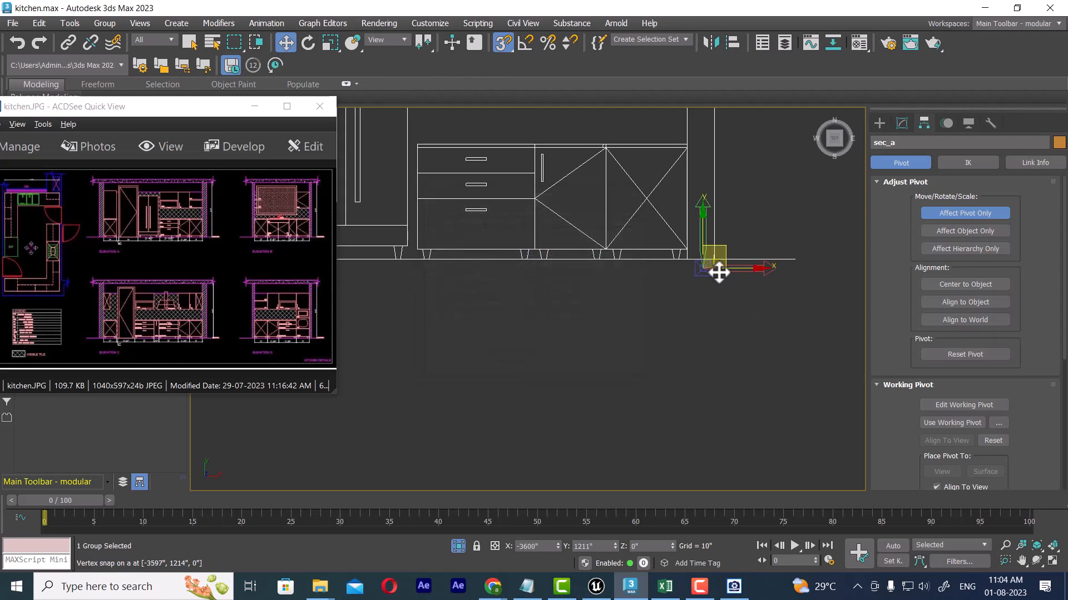
pyautogui.moveTo(715, 269); pyautogui.dragTo(718, 254)
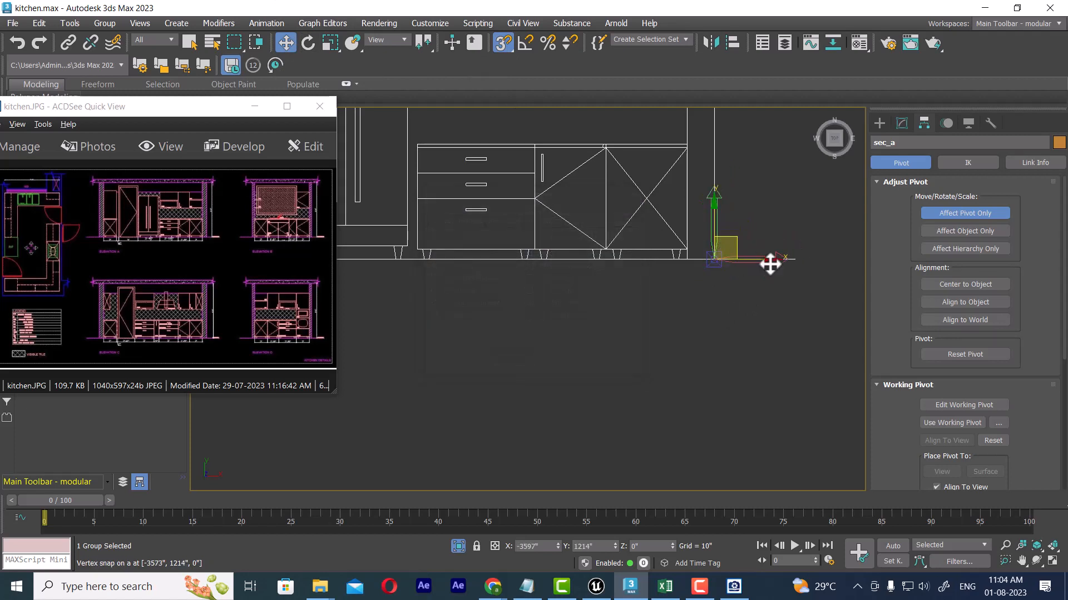
pyautogui.click(951, 213)
# Step: Snap the pivot of the sec B group to the outer base corner of its left wall on the floor line
pyautogui.scroll(-3, 722, 295)
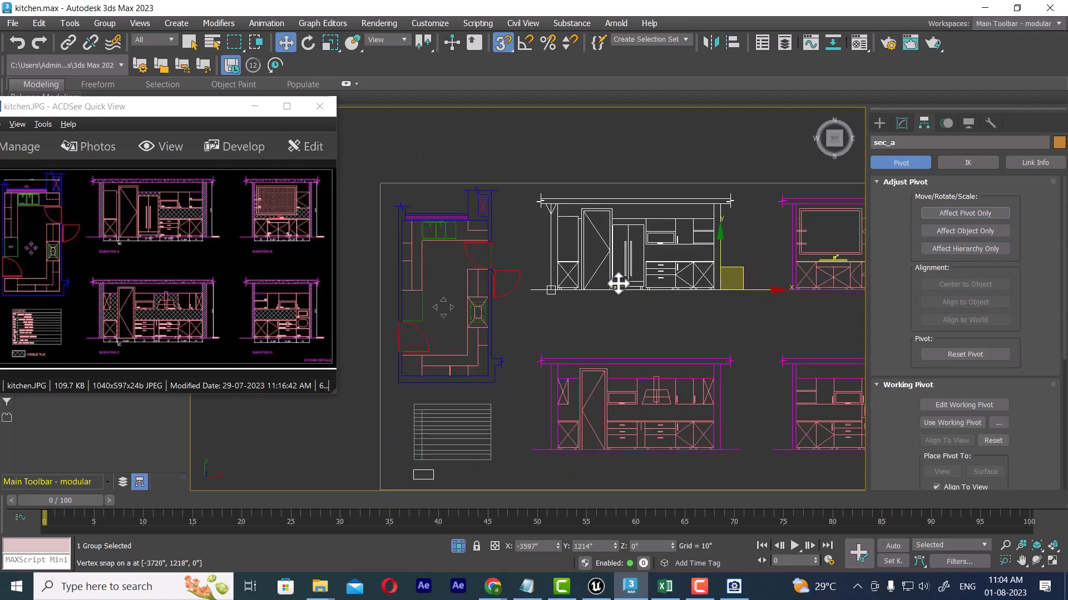
pyautogui.moveTo(660, 286); pyautogui.dragTo(506, 272, button='middle')
pyautogui.click(632, 195)
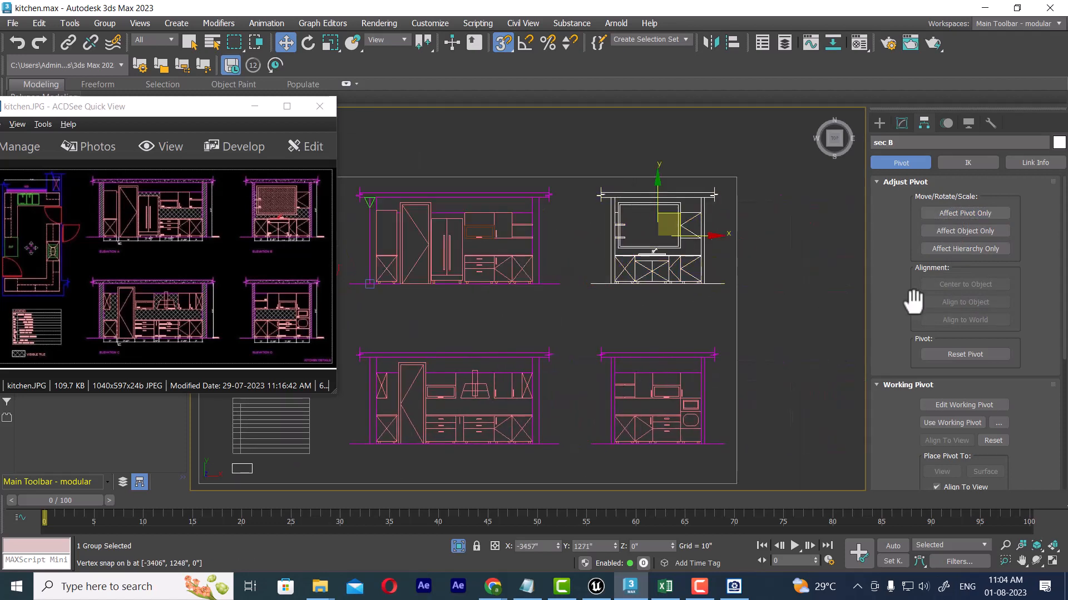
pyautogui.click(965, 214)
pyautogui.scroll(4, 710, 285)
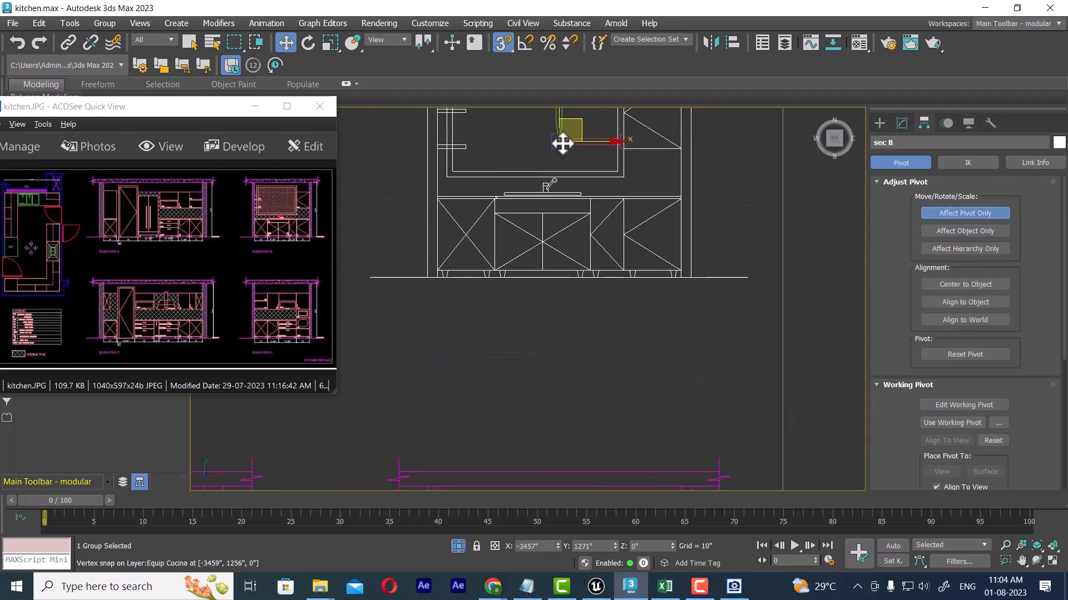
pyautogui.moveTo(563, 143); pyautogui.dragTo(427, 276)
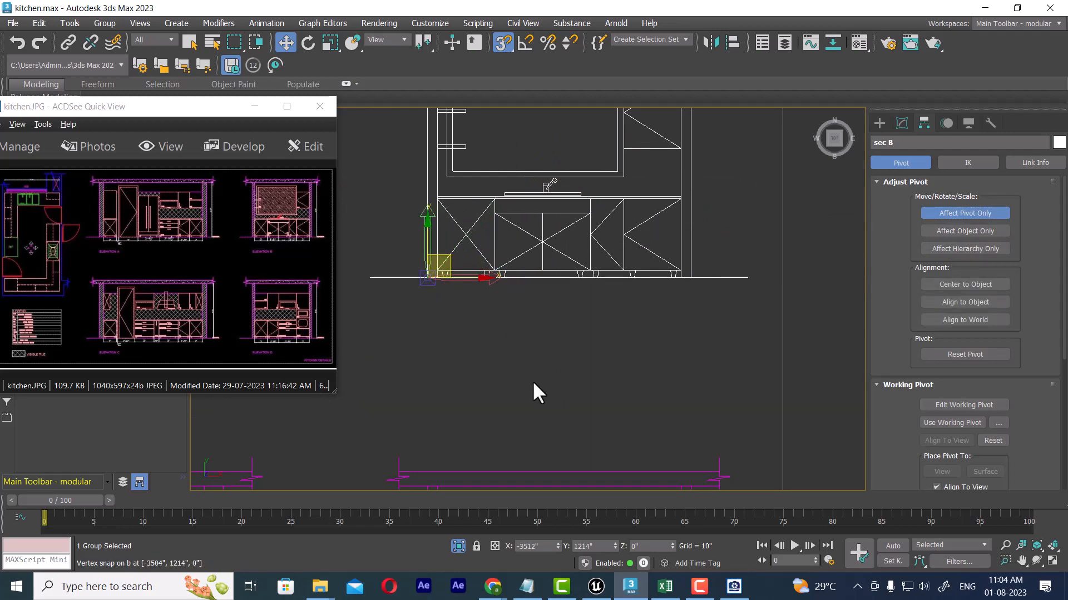
pyautogui.scroll(-3, 533, 393)
pyautogui.scroll(3, 517, 283)
# Step: Snap the pivot of the sec C group to the outer base corner of its left wall
pyautogui.click(490, 345)
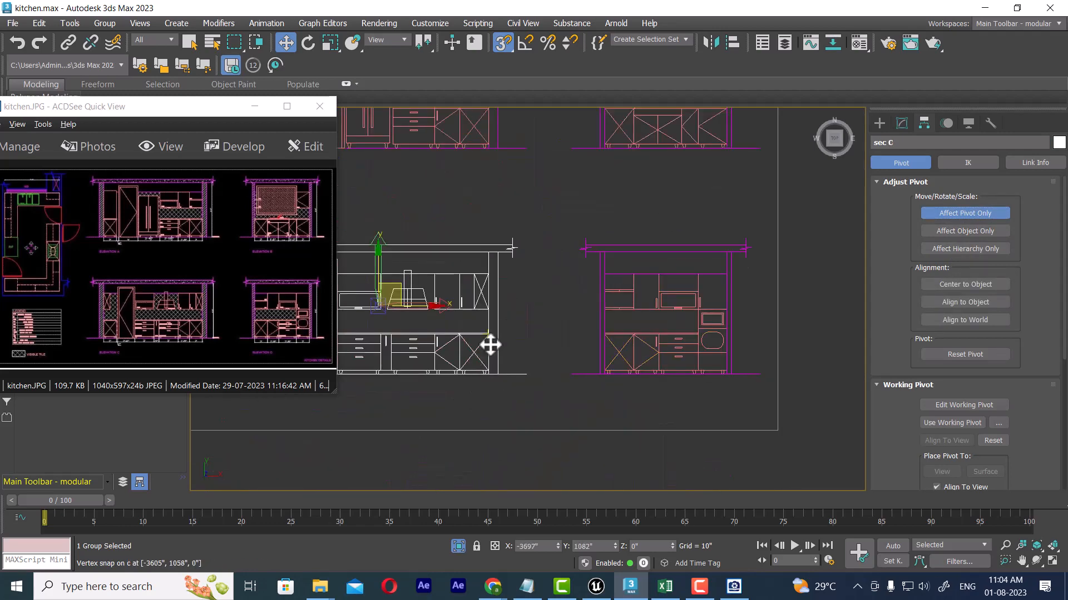
pyautogui.moveTo(489, 345); pyautogui.dragTo(561, 347, button='middle')
pyautogui.moveTo(512, 309); pyautogui.dragTo(384, 370)
# Step: Snap the pivot of the d group to the outer base corner of its left wall, and end pivot-only editing
pyautogui.click(798, 370)
pyautogui.moveTo(757, 349); pyautogui.dragTo(652, 323, button='middle')
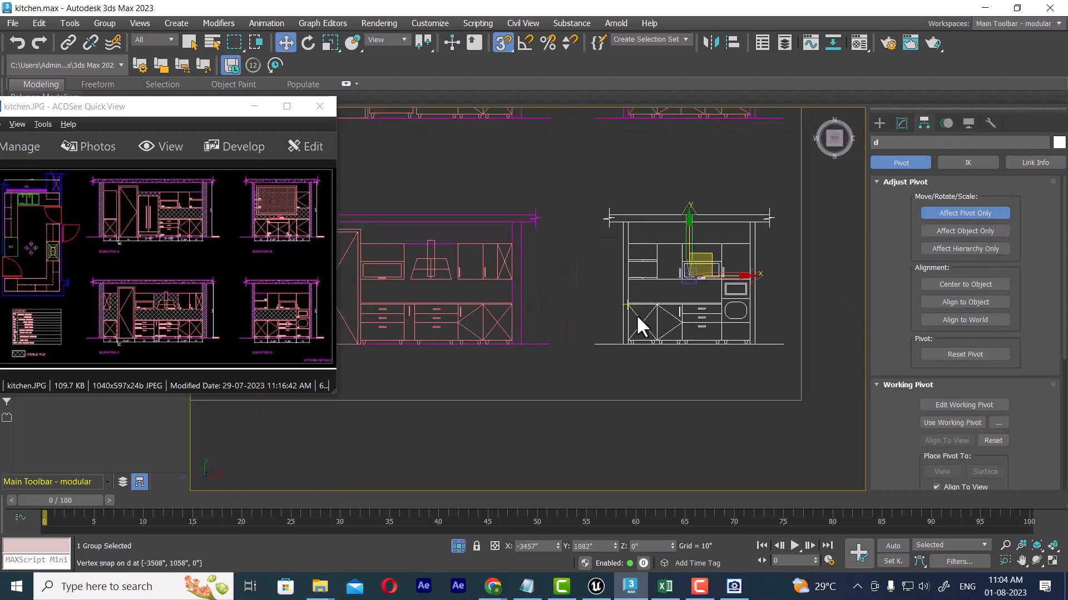
pyautogui.moveTo(696, 274); pyautogui.dragTo(622, 340)
pyautogui.click(995, 212)
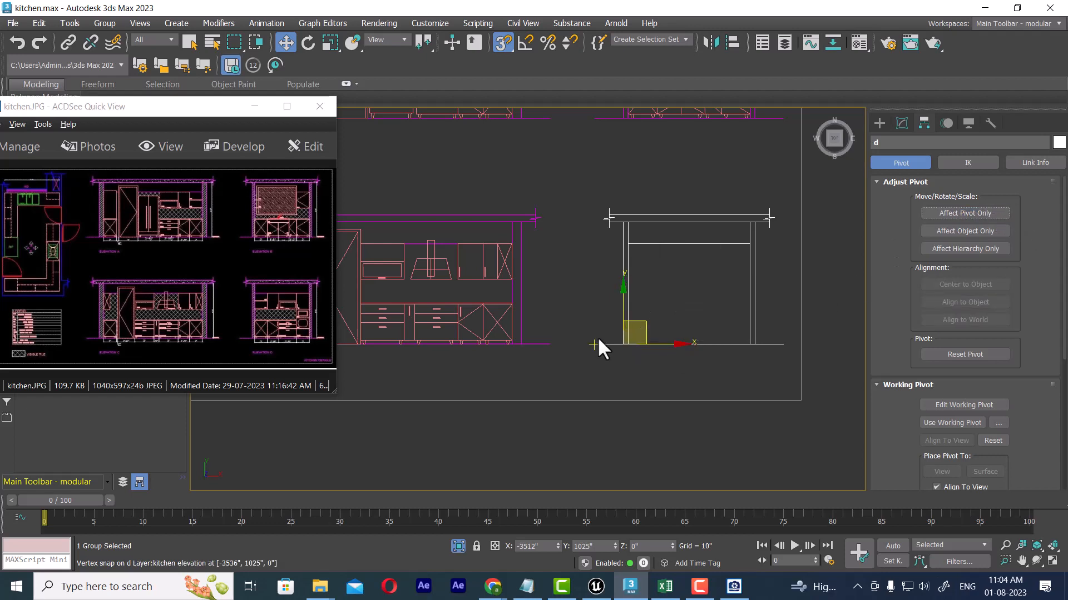
pyautogui.click(679, 368)
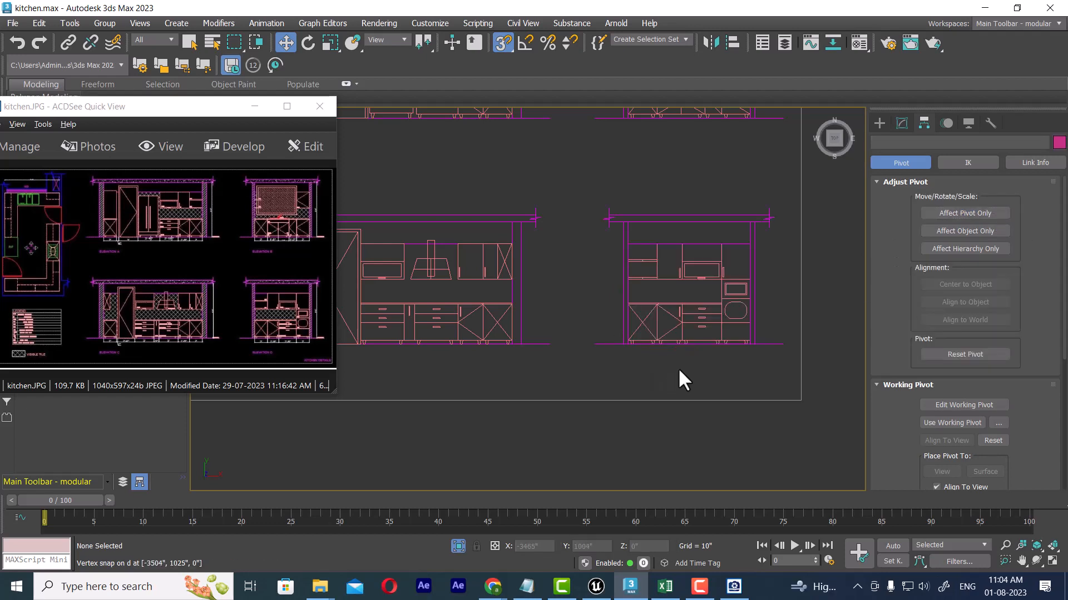
# Step: Select the sec_a group again and move the kitchen.JPG reference window clear of the floor plan
pyautogui.scroll(-4, 640, 358)
pyautogui.scroll(4, 655, 353)
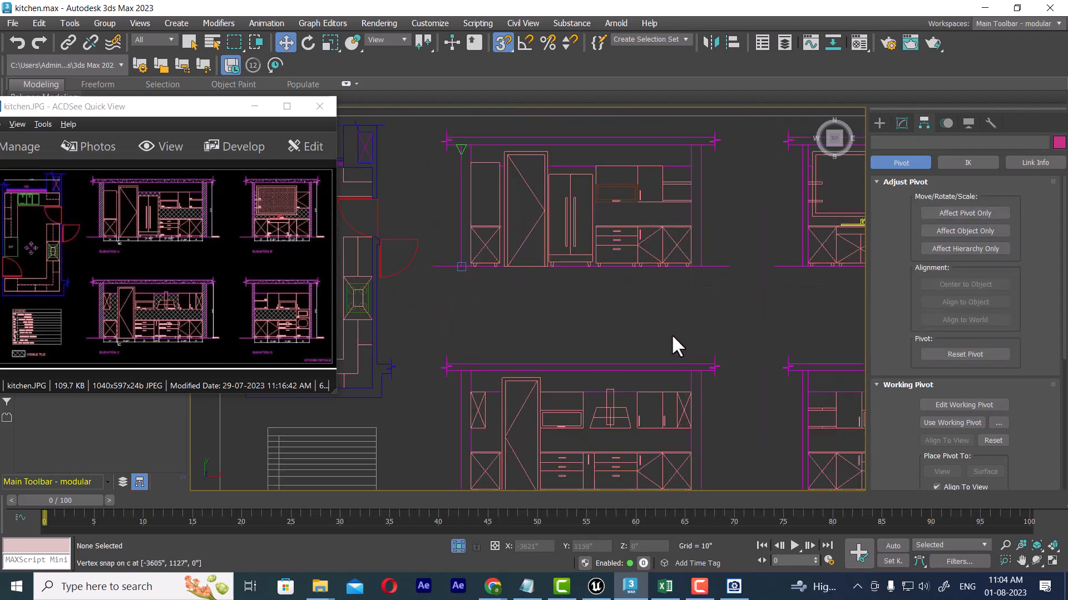
pyautogui.click(598, 262)
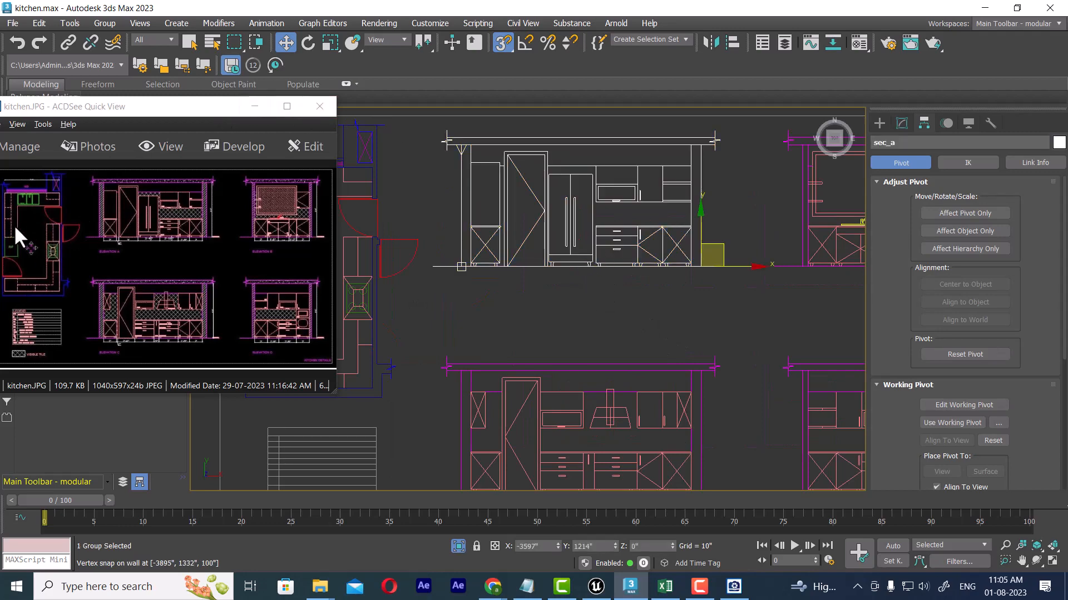
pyautogui.moveTo(211, 109); pyautogui.dragTo(837, 430)
pyautogui.moveTo(735, 283); pyautogui.dragTo(776, 284, button='middle')
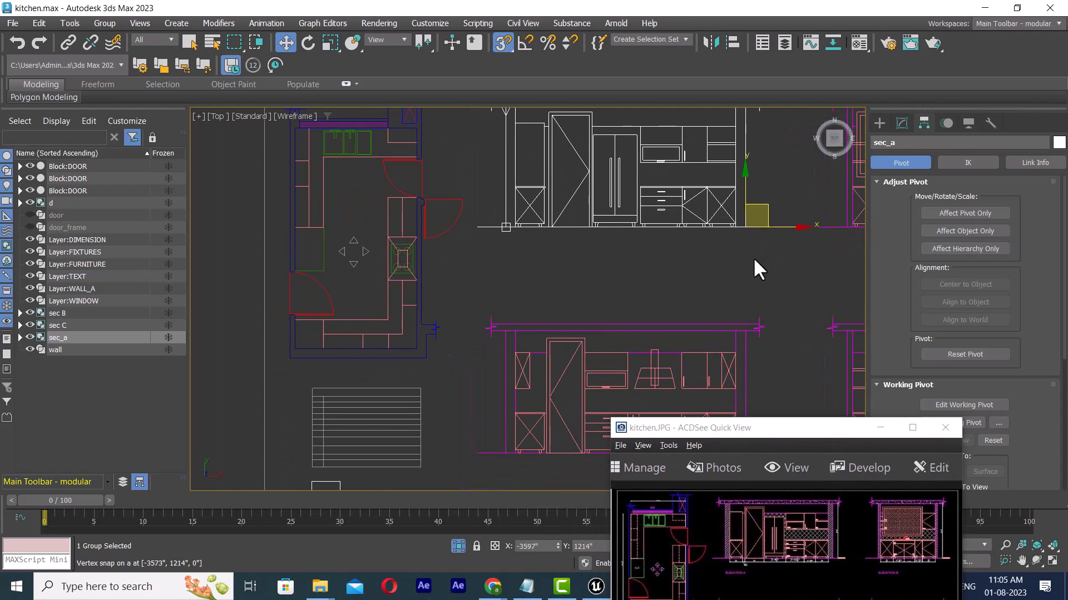
# Step: Turn on angle snapping for rotation and set its angle increment to 90 degrees
pyautogui.press('e')
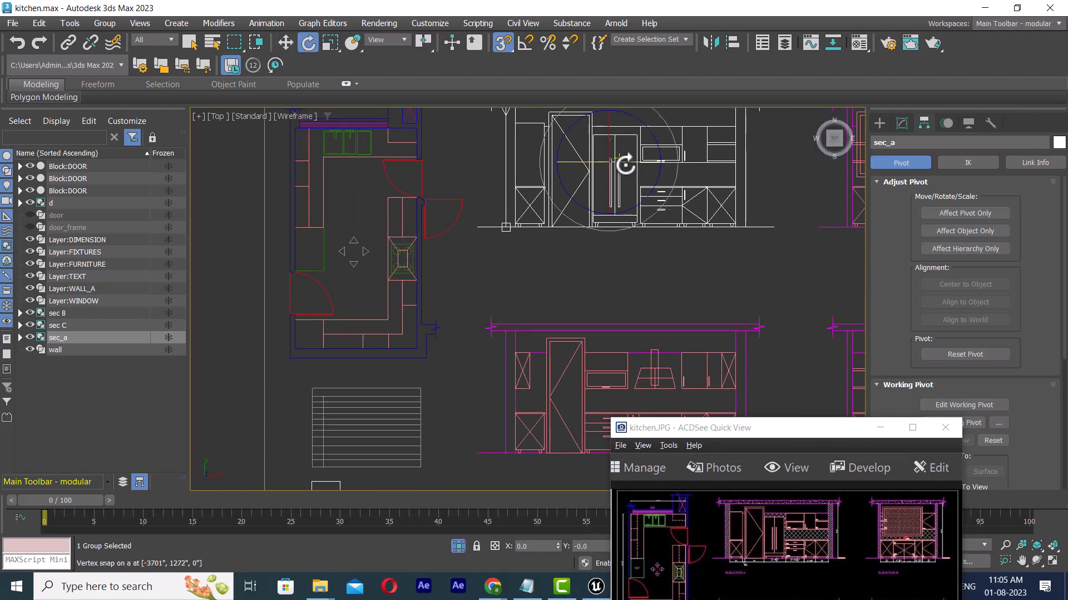
pyautogui.click(965, 213)
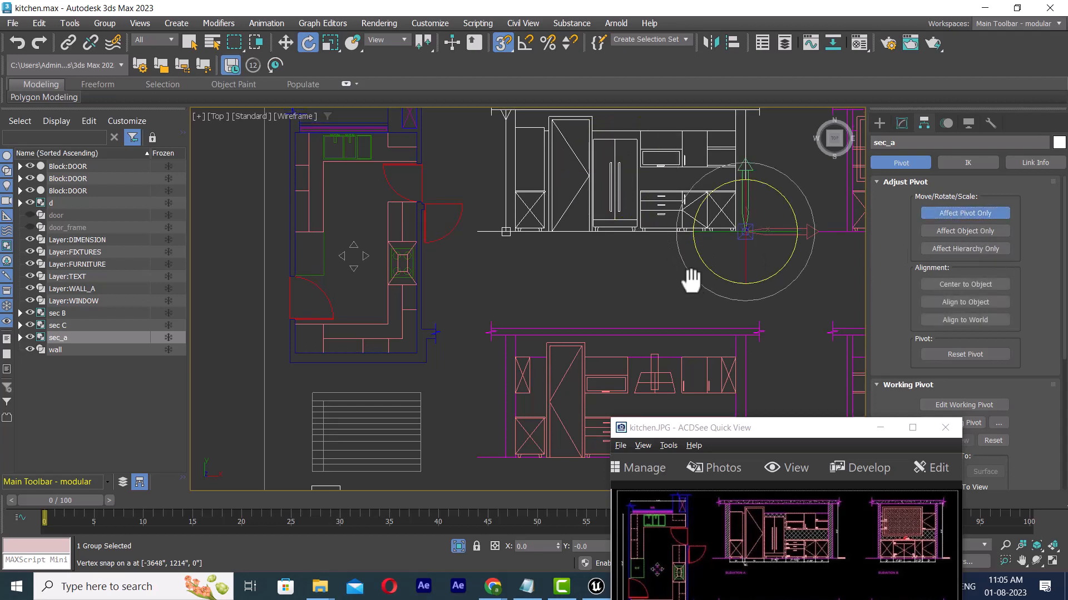
pyautogui.click(972, 216)
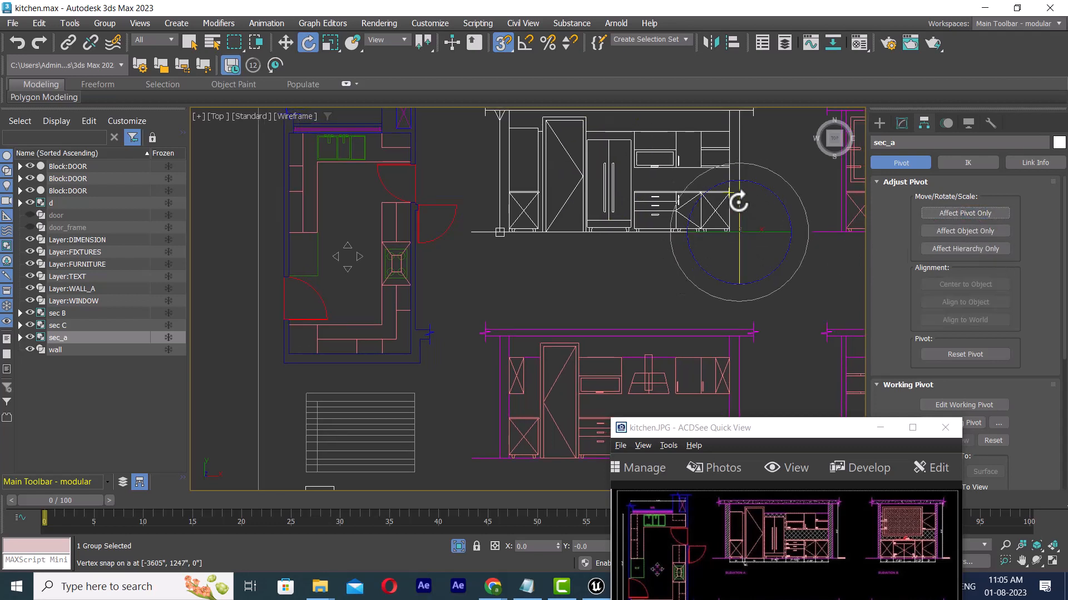
pyautogui.rightClick(528, 40)
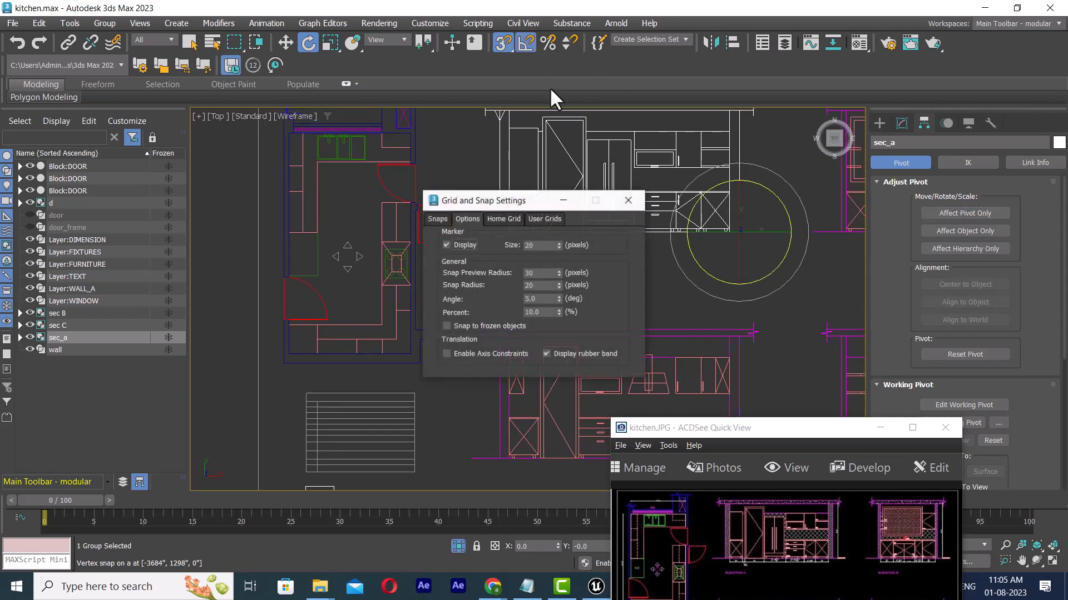
pyautogui.doubleClick(542, 299)
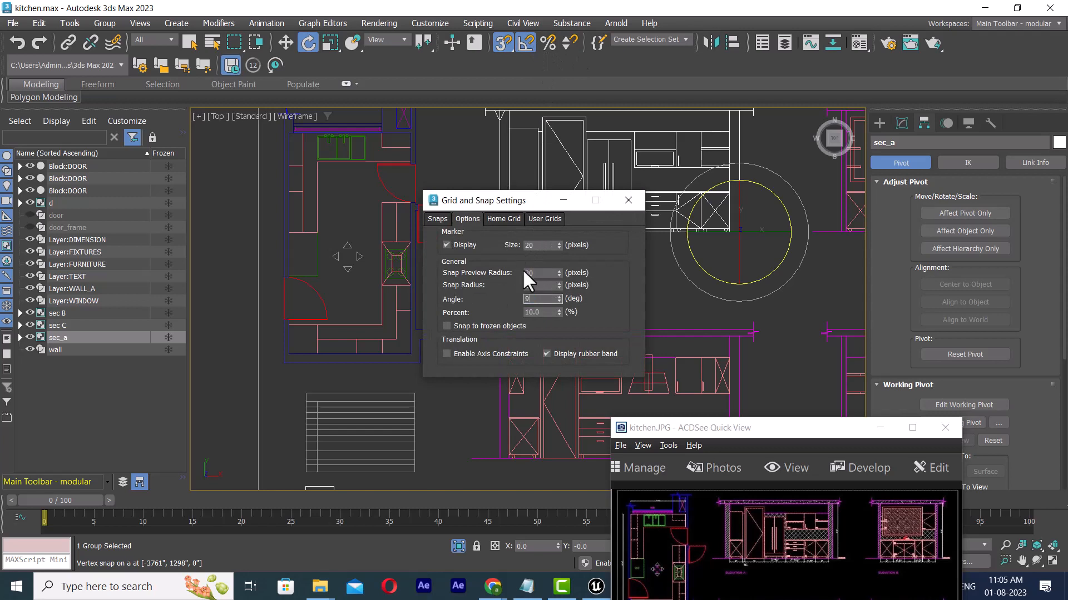
pyautogui.click(629, 200)
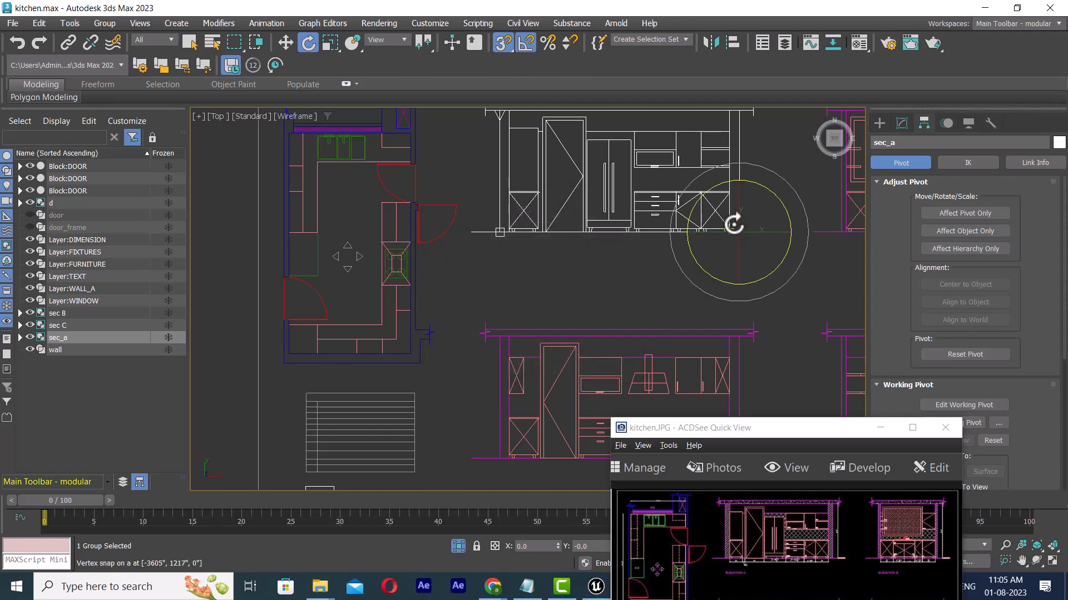
# Step: Rotate sec_a by 90 degrees to stand upright along the plan's left wall, and snap its pivot to the upper-left wall corner
pyautogui.moveTo(740, 197); pyautogui.dragTo(780, 211)
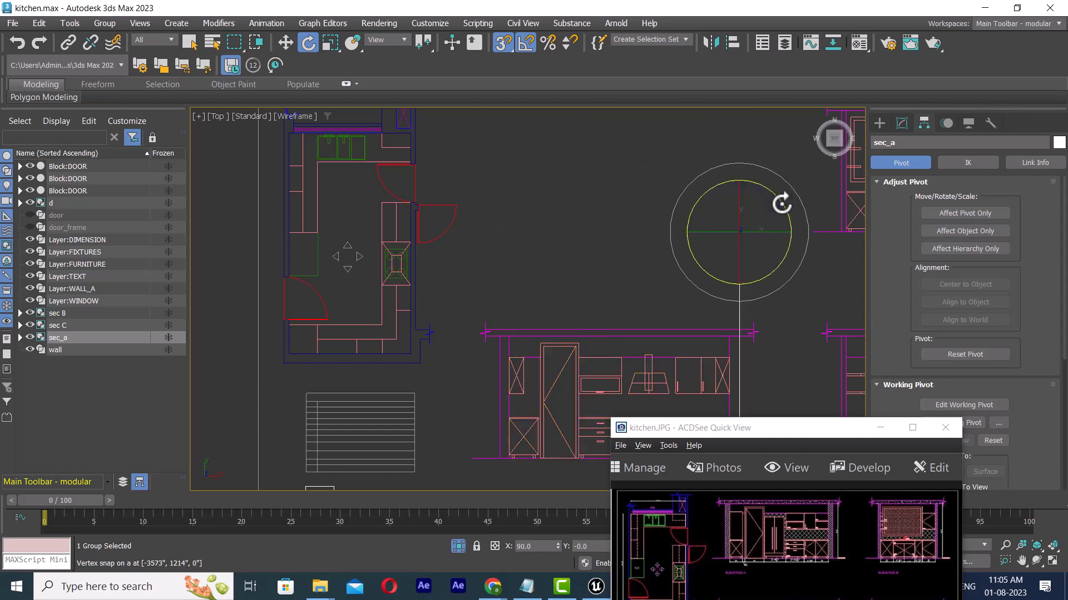
pyautogui.press('w')
pyautogui.moveTo(717, 261); pyautogui.dragTo(747, 330, button='middle')
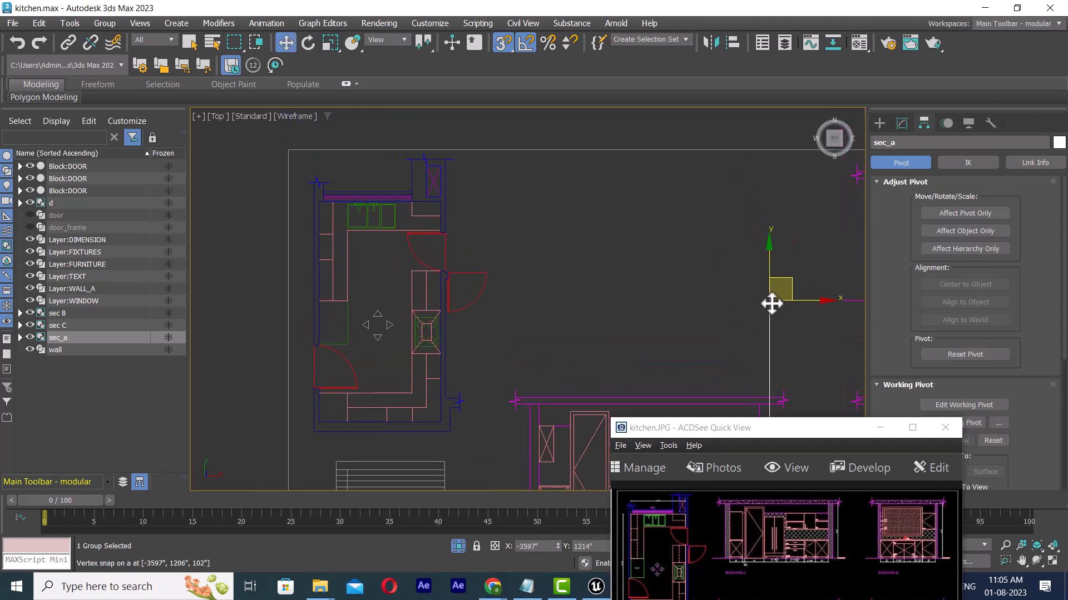
pyautogui.moveTo(768, 294); pyautogui.dragTo(317, 190)
# Step: In an elevation view, raise sec_a vertically until its floor line snaps to the base level of the walls
pyautogui.press('p')
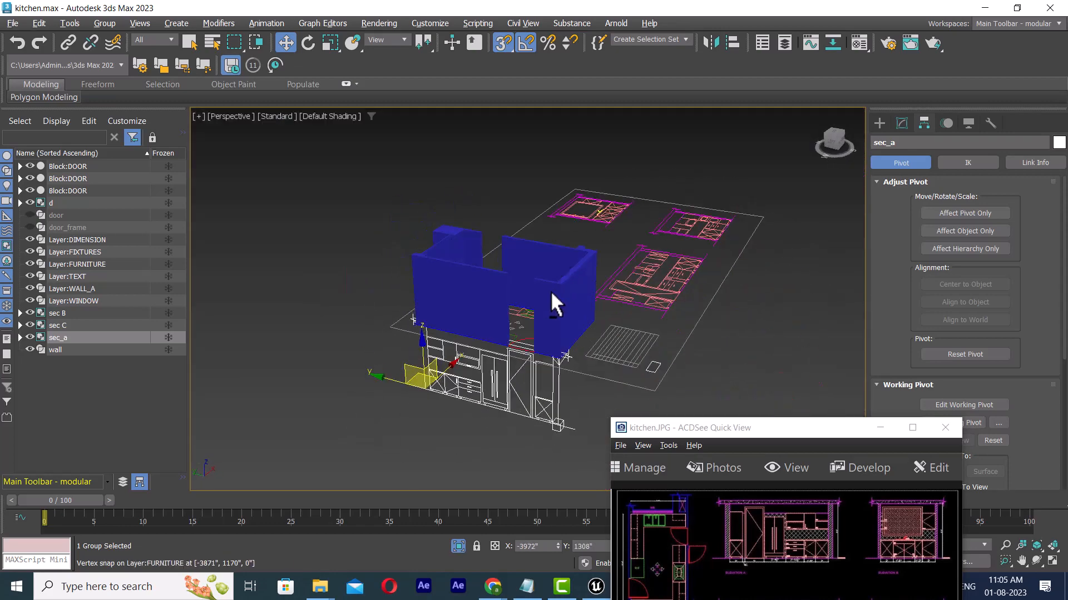
pyautogui.keyDown('alt'); pyautogui.moveTo(550, 292); pyautogui.dragTo(590, 283, button='middle'); pyautogui.keyUp('alt')
pyautogui.scroll(5, 602, 279)
pyautogui.press('l')
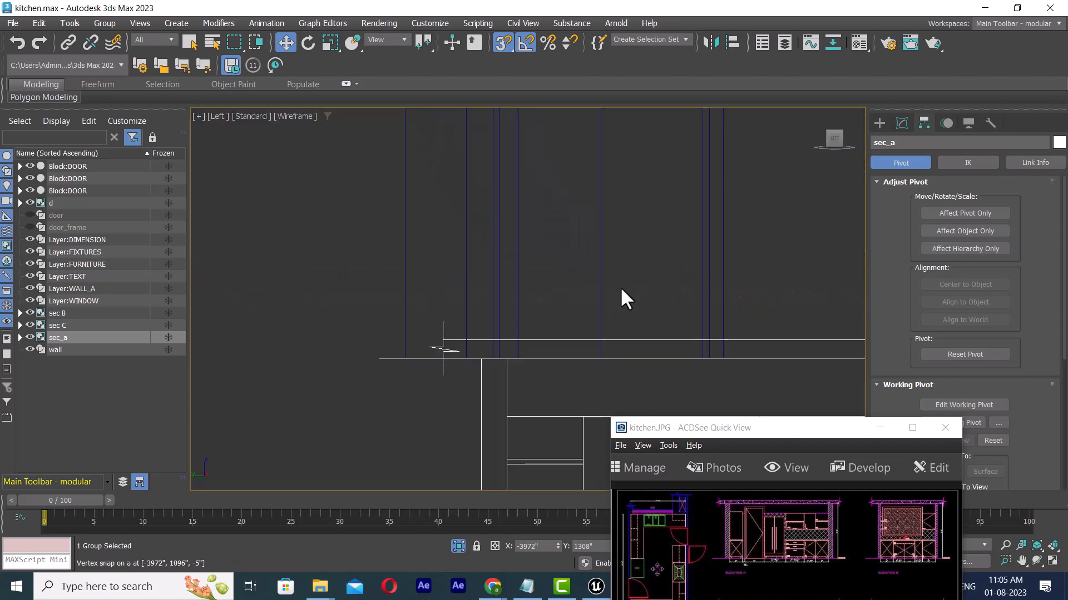
pyautogui.scroll(-6, 585, 288)
pyautogui.scroll(3, 500, 317)
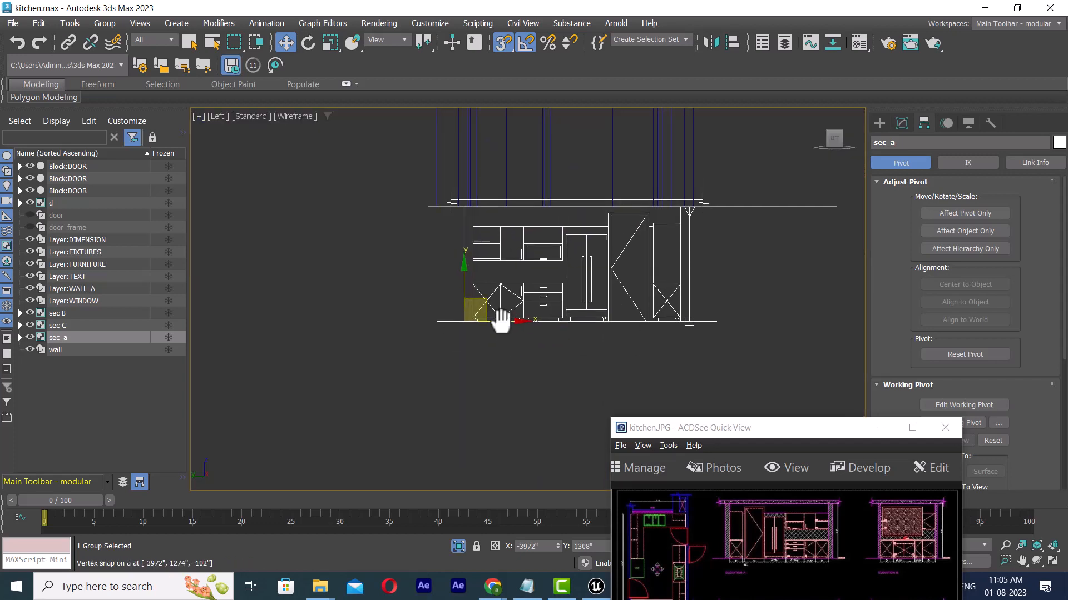
pyautogui.moveTo(449, 289); pyautogui.dragTo(449, 234)
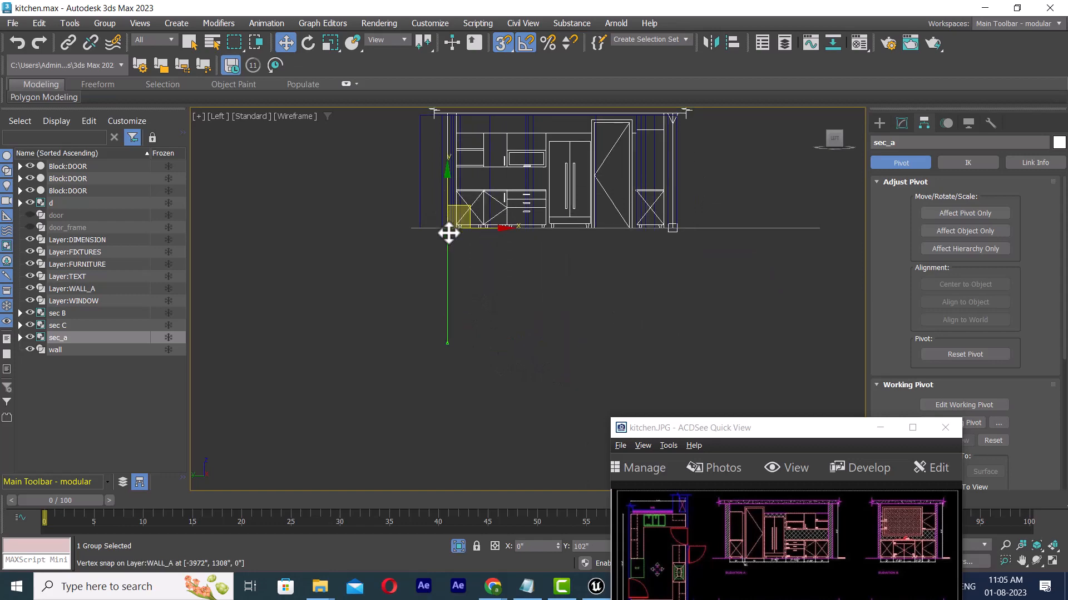
# Step: Inspect from several angles how sec_a lines up with the wall model, its base line and the door opening
pyautogui.moveTo(552, 284); pyautogui.dragTo(541, 360, button='middle')
pyautogui.press('p')
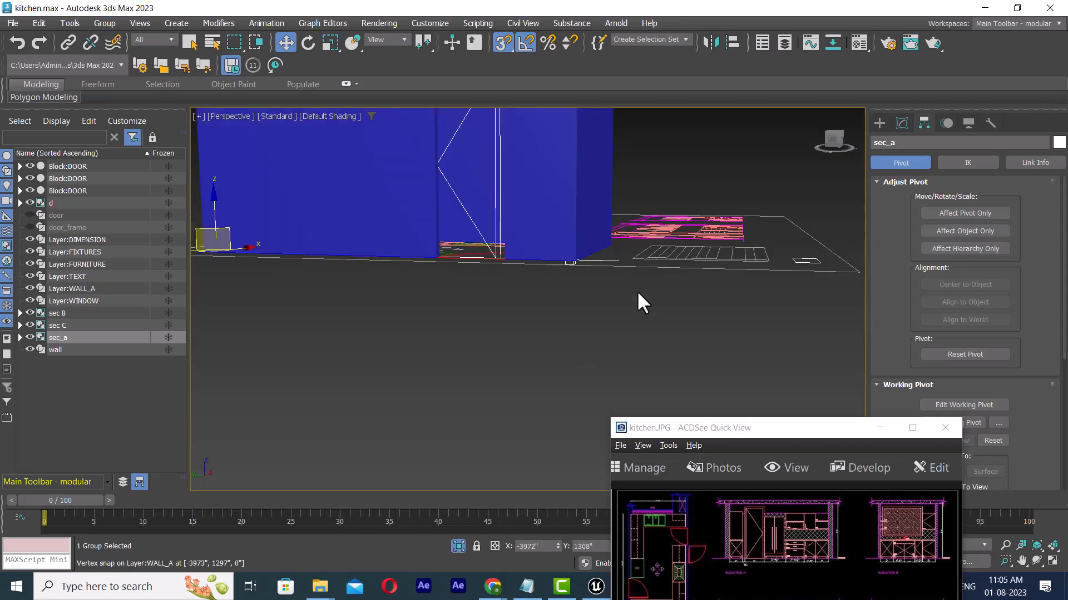
pyautogui.moveTo(636, 292)
pyautogui.keyDown('alt'); pyautogui.mouseDown(button='middle')
pyautogui.moveTo(572, 307)
pyautogui.moveTo(612, 310)
pyautogui.moveTo(572, 358)
pyautogui.moveTo(667, 310)
pyautogui.mouseUp(button='middle'); pyautogui.keyUp('alt')
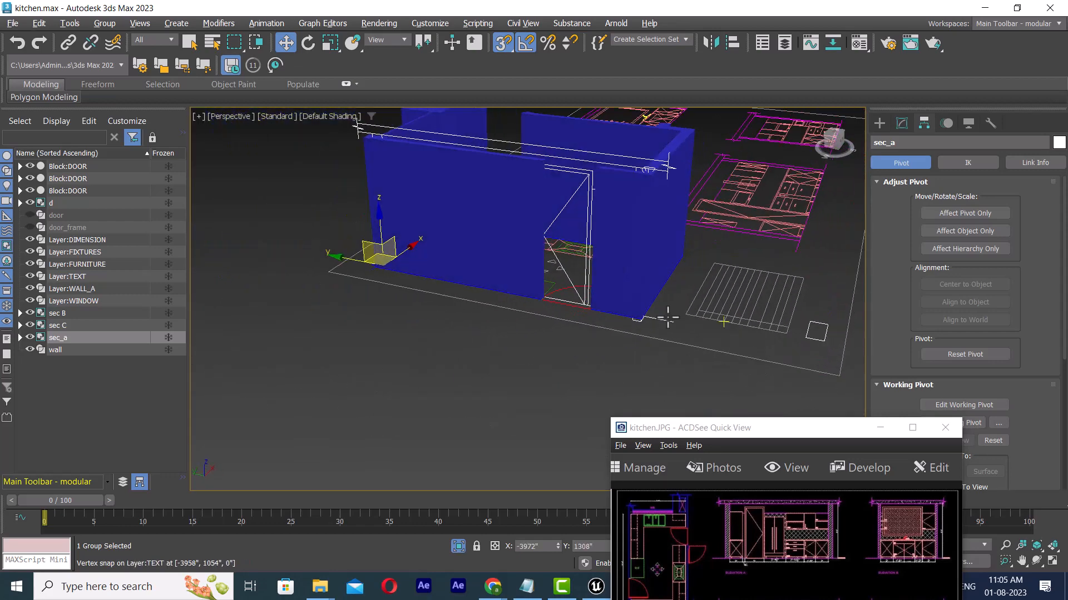
pyautogui.keyDown('alt'); pyautogui.moveTo(603, 229); pyautogui.dragTo(632, 226, button='middle'); pyautogui.keyUp('alt')
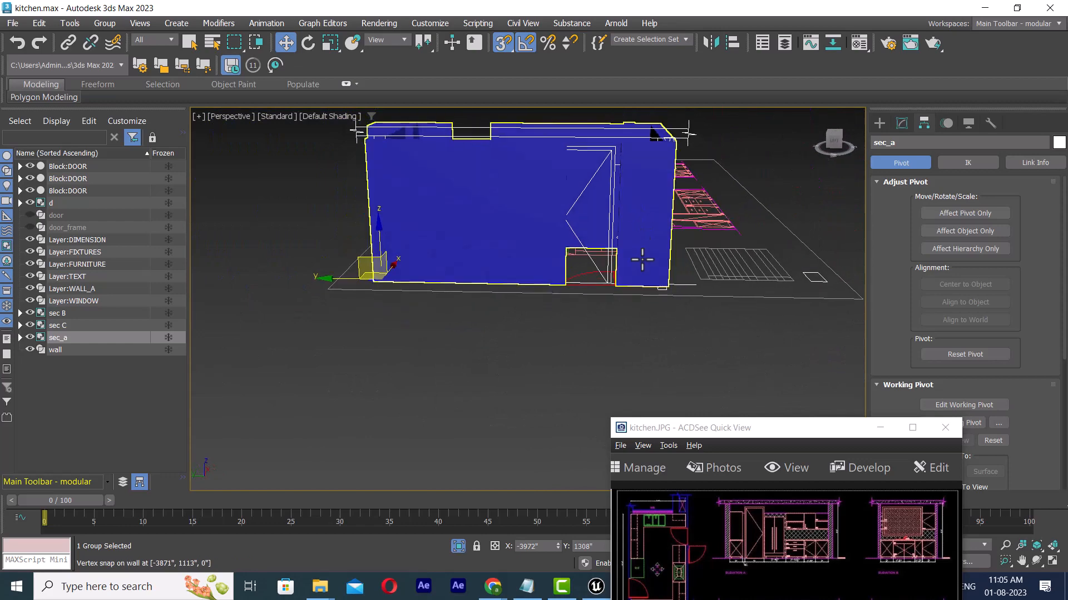
pyautogui.scroll(4, 669, 319)
pyautogui.moveTo(637, 287); pyautogui.dragTo(740, 361, button='middle')
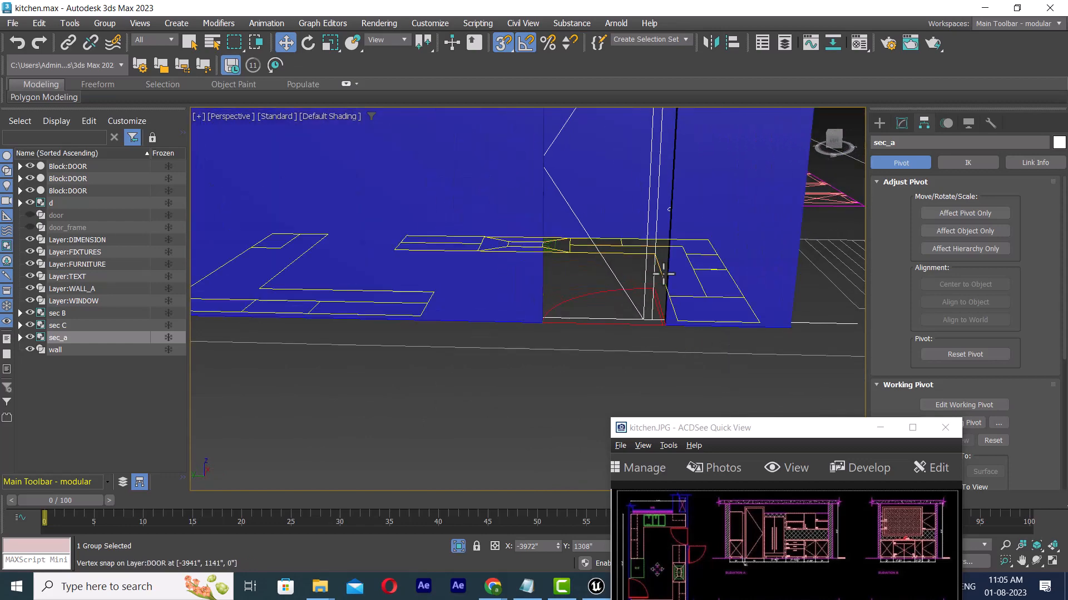
pyautogui.scroll(-2, 618, 329)
pyautogui.scroll(-2, 618, 329)
pyautogui.moveTo(374, 333); pyautogui.dragTo(410, 352, button='middle')
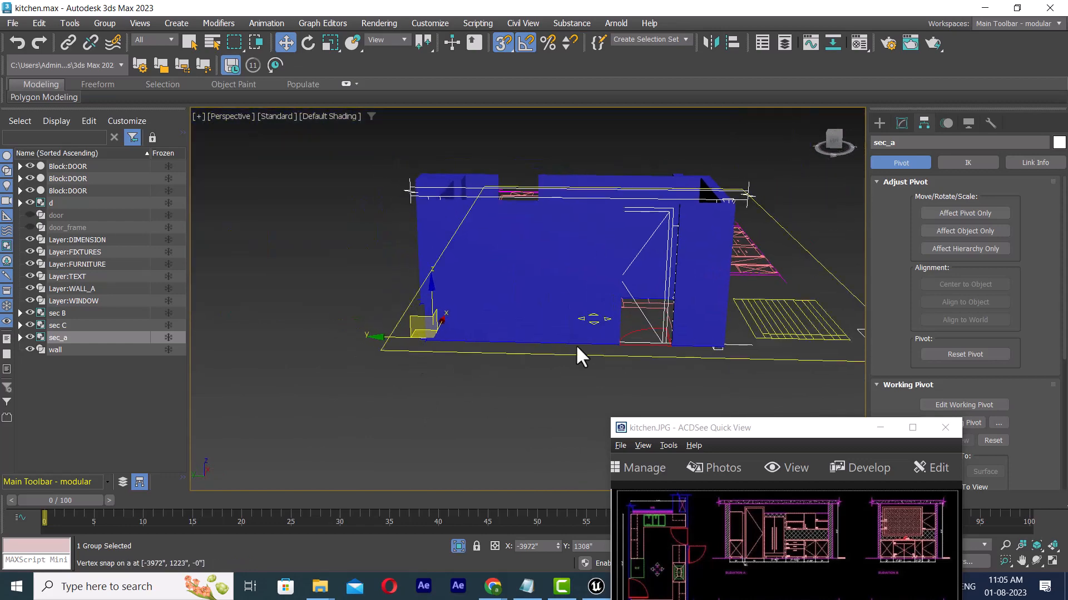
pyautogui.keyDown('alt'); pyautogui.moveTo(679, 221); pyautogui.dragTo(619, 266, button='middle'); pyautogui.keyUp('alt')
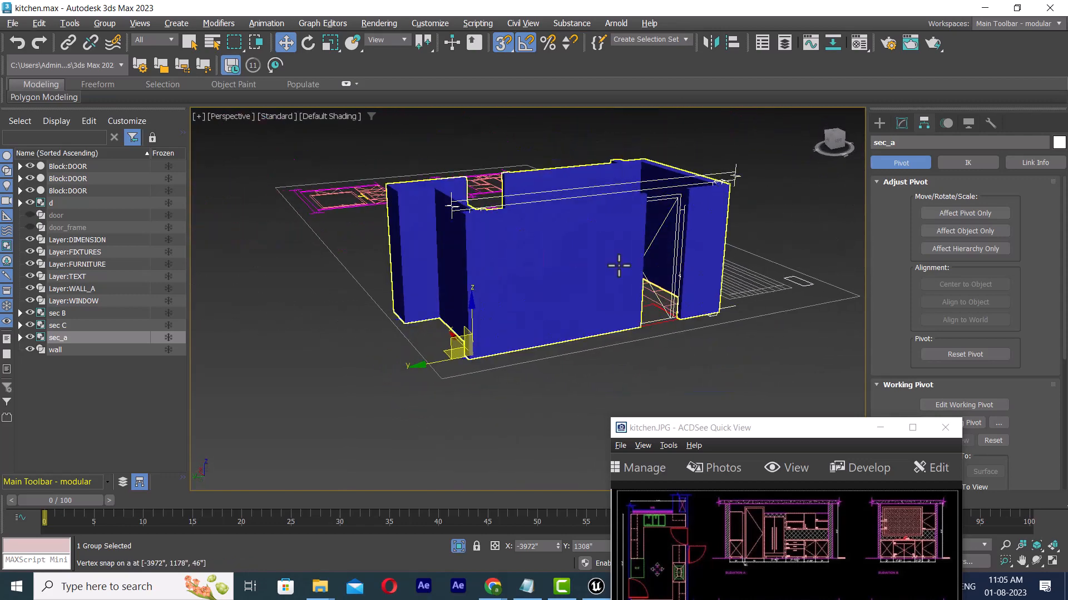
# Step: Reselect sec_a and move it by its base corner onto the base corner of the left wall
pyautogui.click(581, 220)
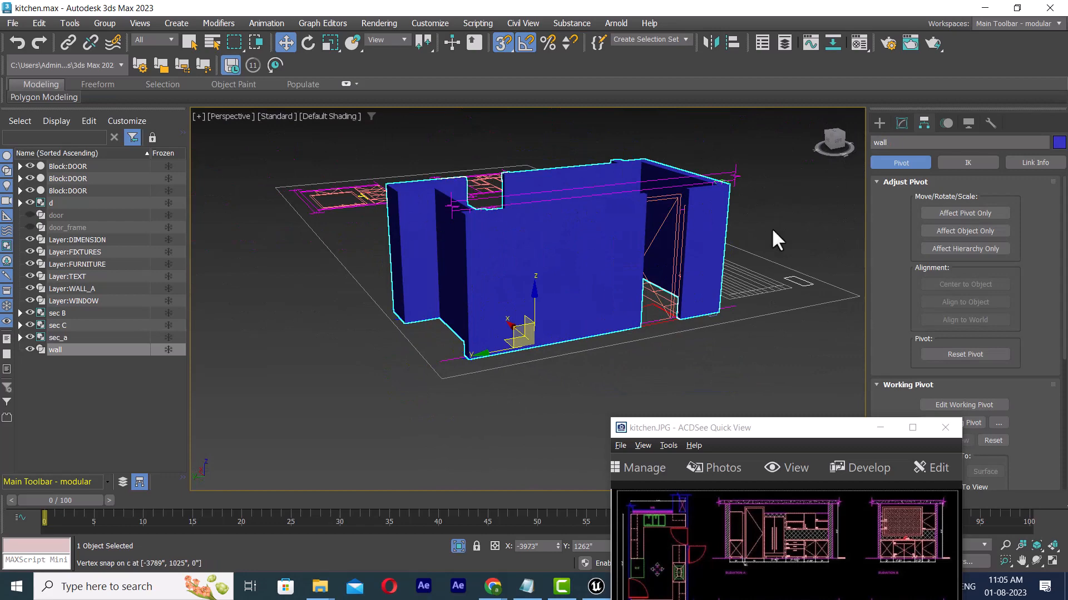
pyautogui.click(681, 198)
pyautogui.keyDown('alt'); pyautogui.moveTo(517, 382); pyautogui.dragTo(479, 339, button='middle'); pyautogui.keyUp('alt')
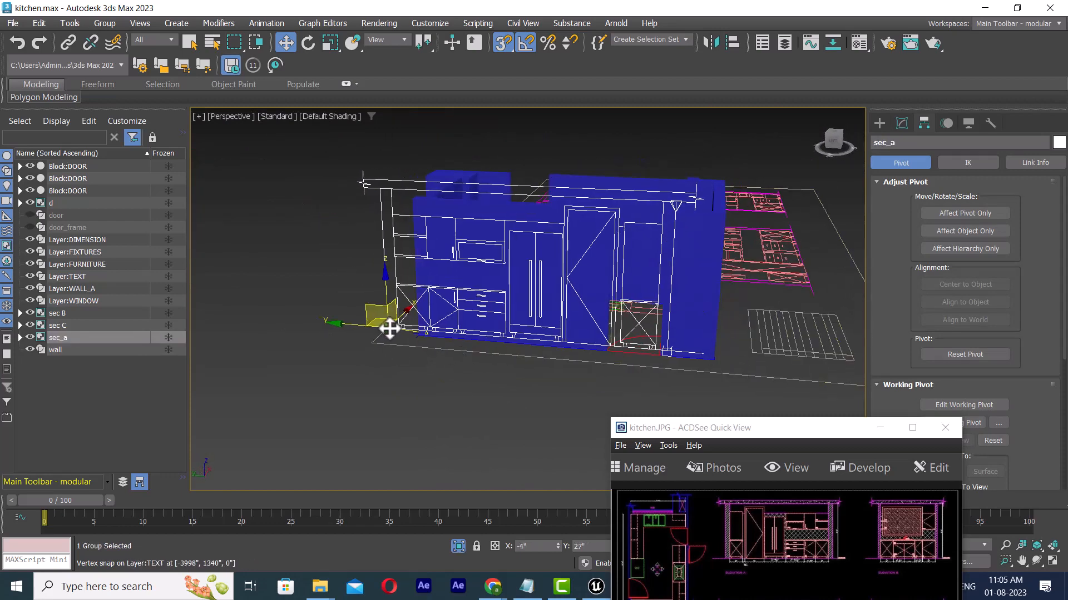
pyautogui.moveTo(389, 329); pyautogui.dragTo(434, 339)
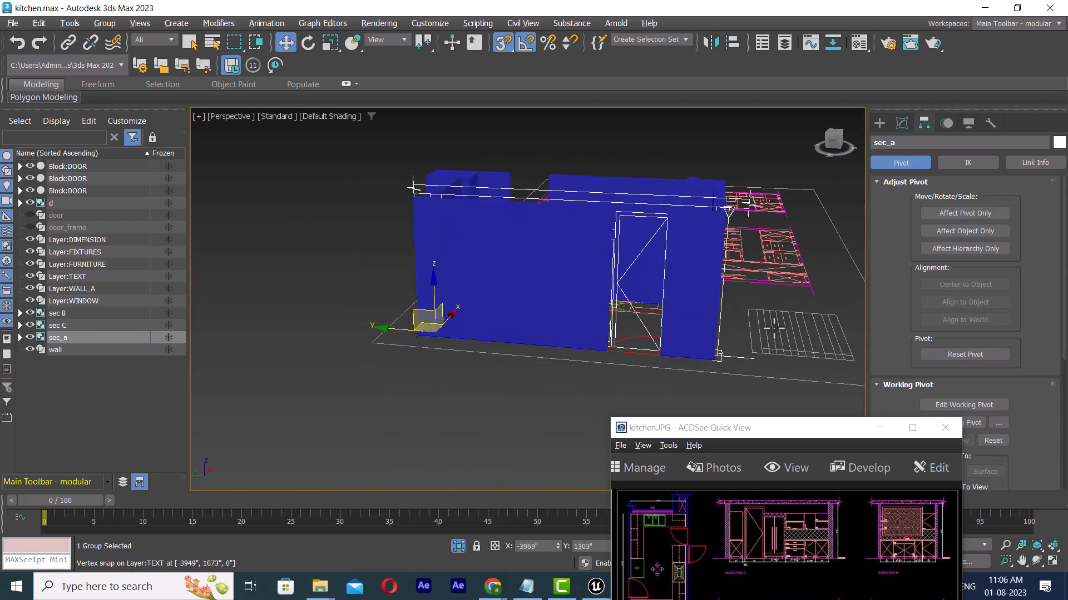
# Step: Hide the wall object so the elevation and the floor plan lines are unobstructed
pyautogui.keyDown('alt'); pyautogui.moveTo(434, 338); pyautogui.dragTo(686, 315, button='middle'); pyautogui.keyUp('alt')
pyautogui.click(677, 261)
pyautogui.rightClick(683, 259)
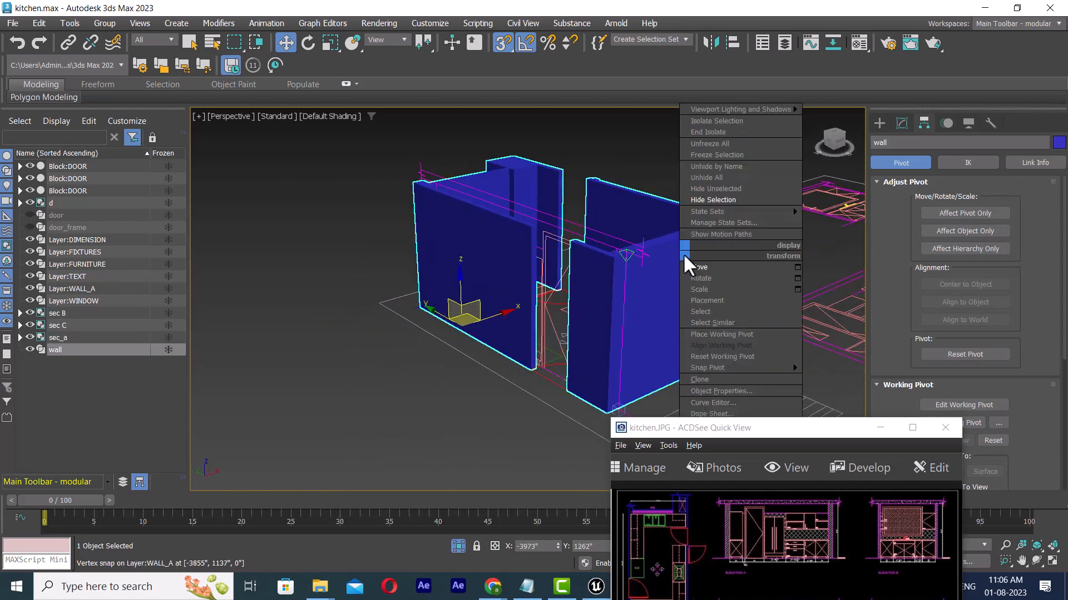
pyautogui.click(725, 203)
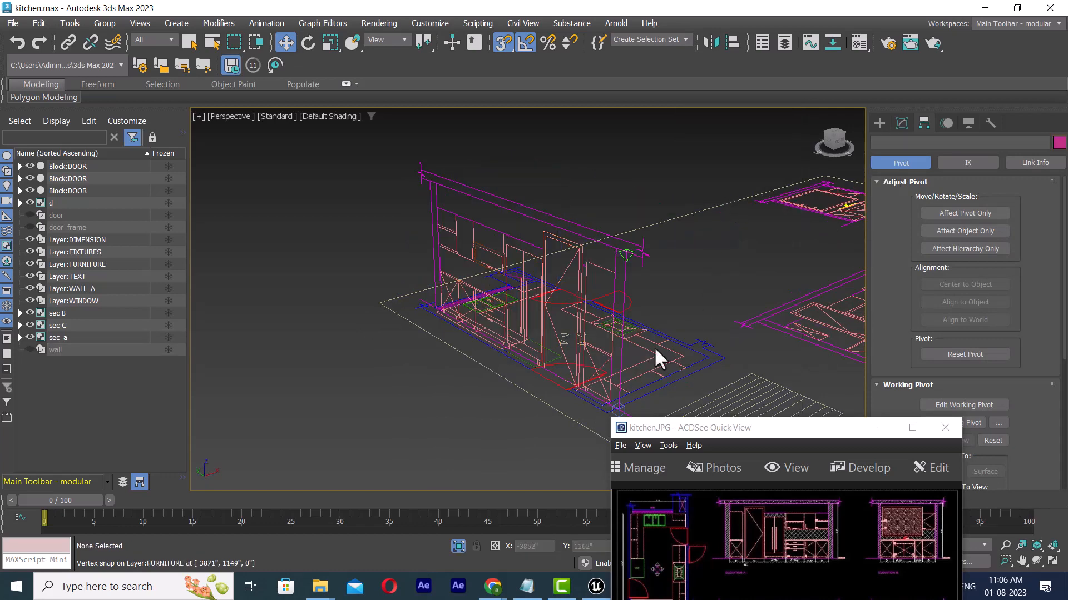
# Step: Select sec_a and snap the base corner at its door end to the outer lower-left corner of the plan's wall
pyautogui.click(624, 249)
pyautogui.keyDown('alt'); pyautogui.moveTo(624, 262); pyautogui.dragTo(560, 352, button='middle'); pyautogui.keyUp('alt')
pyautogui.scroll(5, 524, 311)
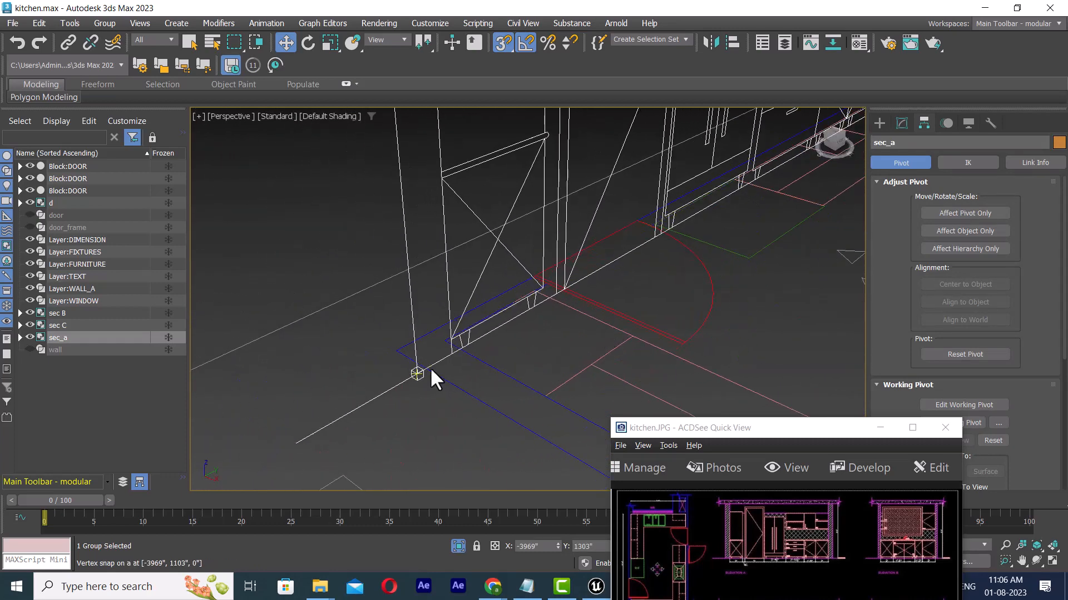
pyautogui.keyDown('alt'); pyautogui.moveTo(424, 372); pyautogui.dragTo(565, 339, button='middle'); pyautogui.keyUp('alt')
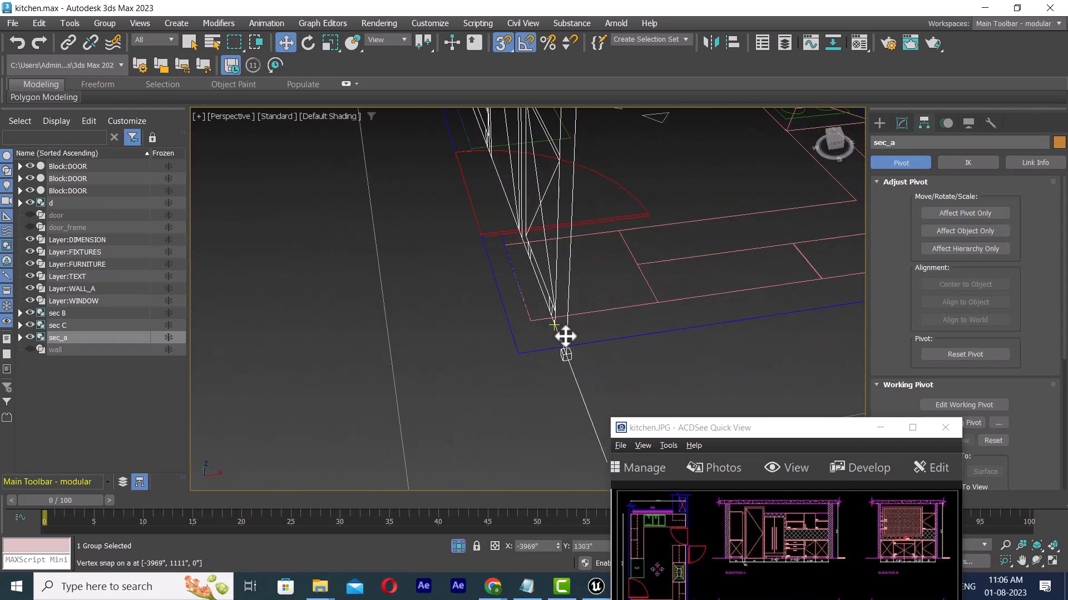
pyautogui.moveTo(564, 357); pyautogui.dragTo(525, 358)
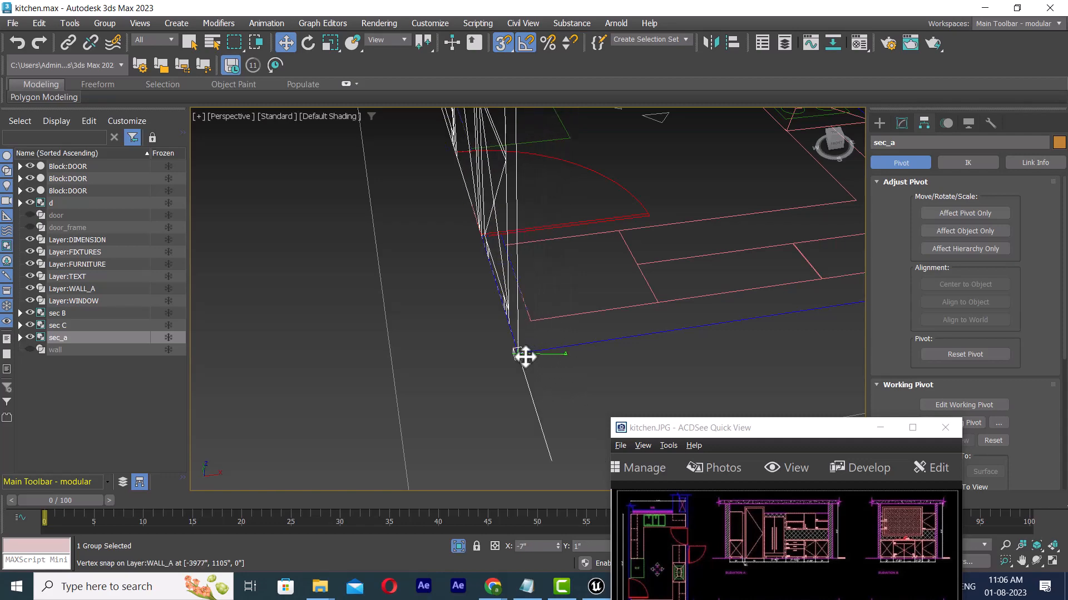
pyautogui.moveTo(544, 357)
pyautogui.keyDown('alt'); pyautogui.mouseDown(button='middle')
pyautogui.moveTo(478, 353)
pyautogui.moveTo(543, 362)
pyautogui.moveTo(460, 334)
pyautogui.moveTo(496, 333)
pyautogui.moveTo(559, 360)
pyautogui.mouseUp(button='middle'); pyautogui.keyUp('alt')
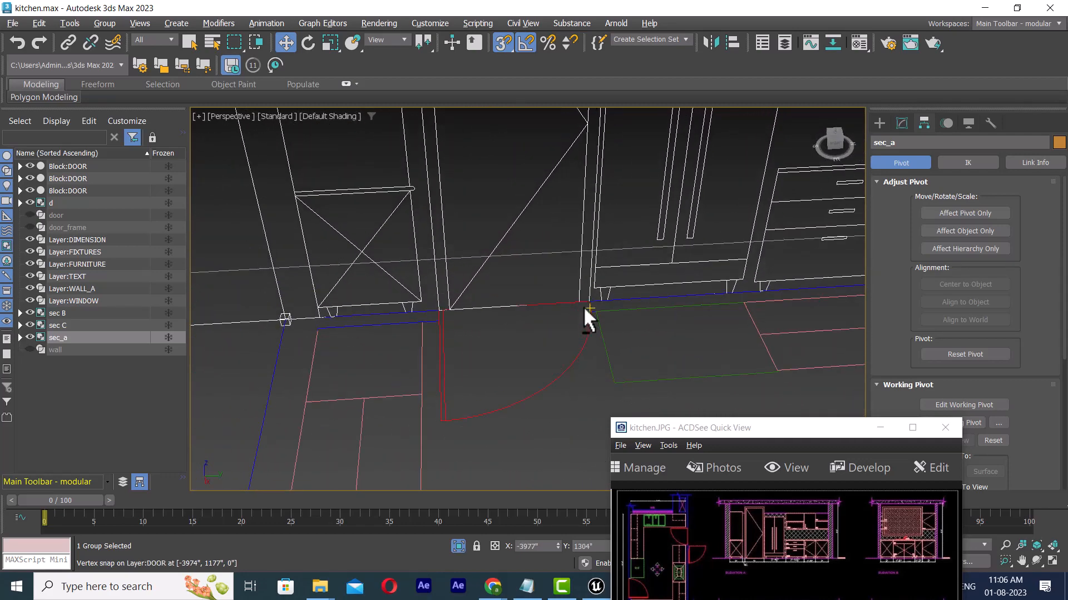
pyautogui.keyDown('alt'); pyautogui.moveTo(583, 309); pyautogui.dragTo(491, 321, button='middle'); pyautogui.keyUp('alt')
pyautogui.scroll(-5, 584, 308)
pyautogui.moveTo(497, 325)
pyautogui.keyDown('alt'); pyautogui.mouseDown(button='middle')
pyautogui.moveTo(498, 315)
pyautogui.moveTo(582, 319)
pyautogui.moveTo(612, 336)
pyautogui.moveTo(509, 302)
pyautogui.moveTo(613, 318)
pyautogui.mouseUp(button='middle'); pyautogui.keyUp('alt')
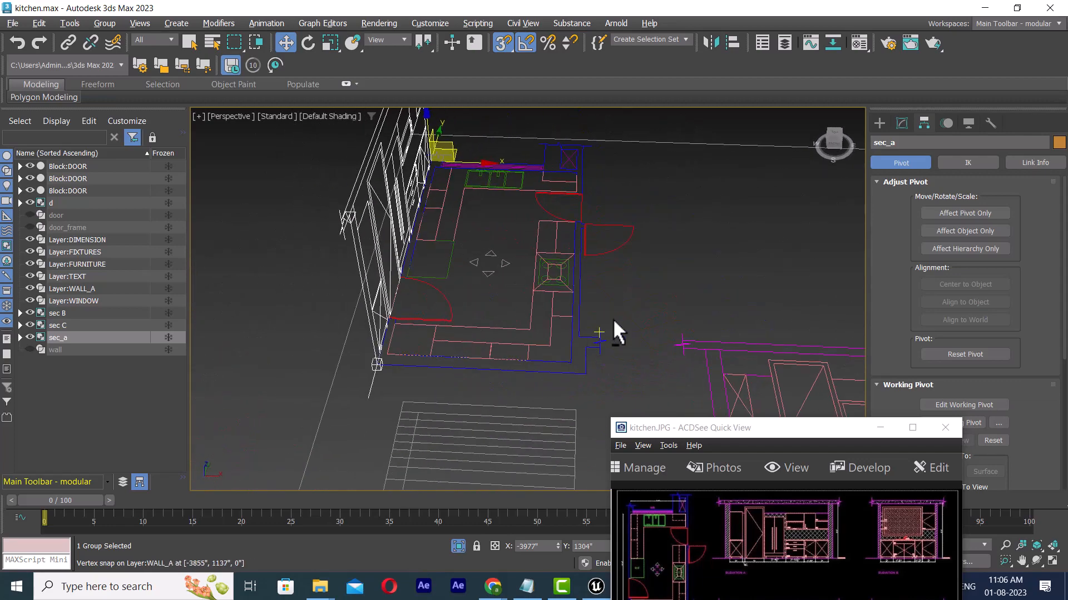
# Step: Select the sec B group and rotate it 90 degrees about its X axis to stand upright
pyautogui.scroll(-4, 612, 319)
pyautogui.moveTo(550, 295); pyautogui.dragTo(328, 275, button='middle')
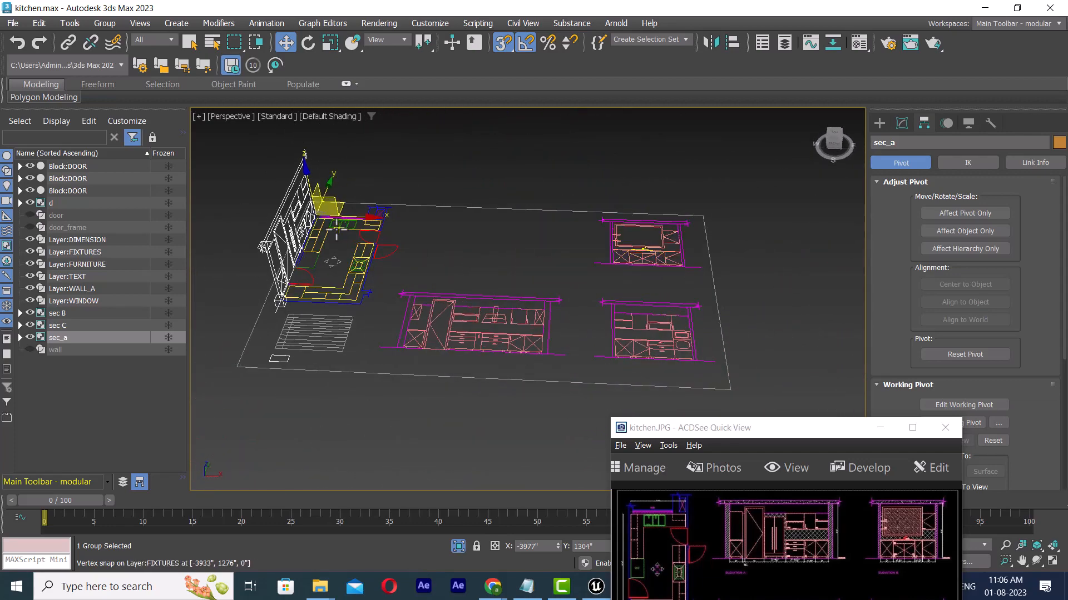
pyautogui.moveTo(333, 230); pyautogui.dragTo(359, 240, button='middle')
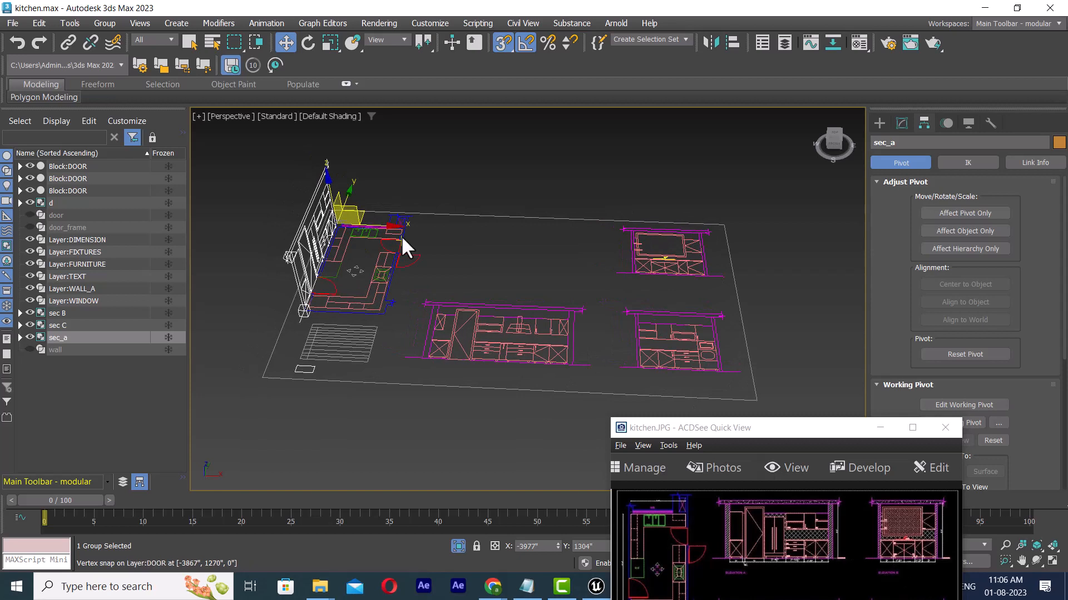
pyautogui.click(707, 277)
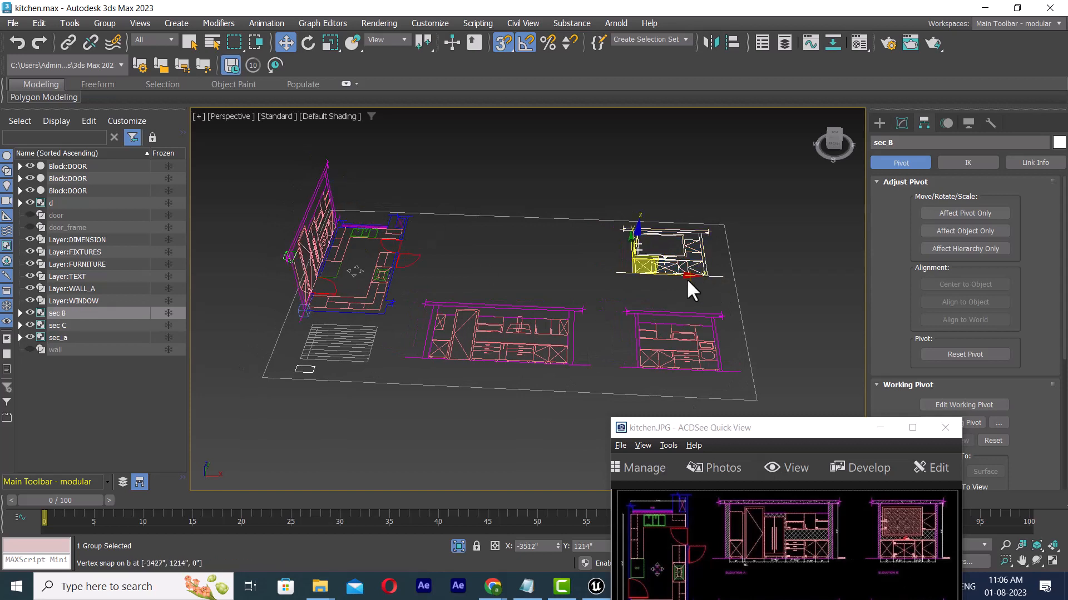
pyautogui.press('e')
pyautogui.moveTo(640, 261); pyautogui.dragTo(668, 293)
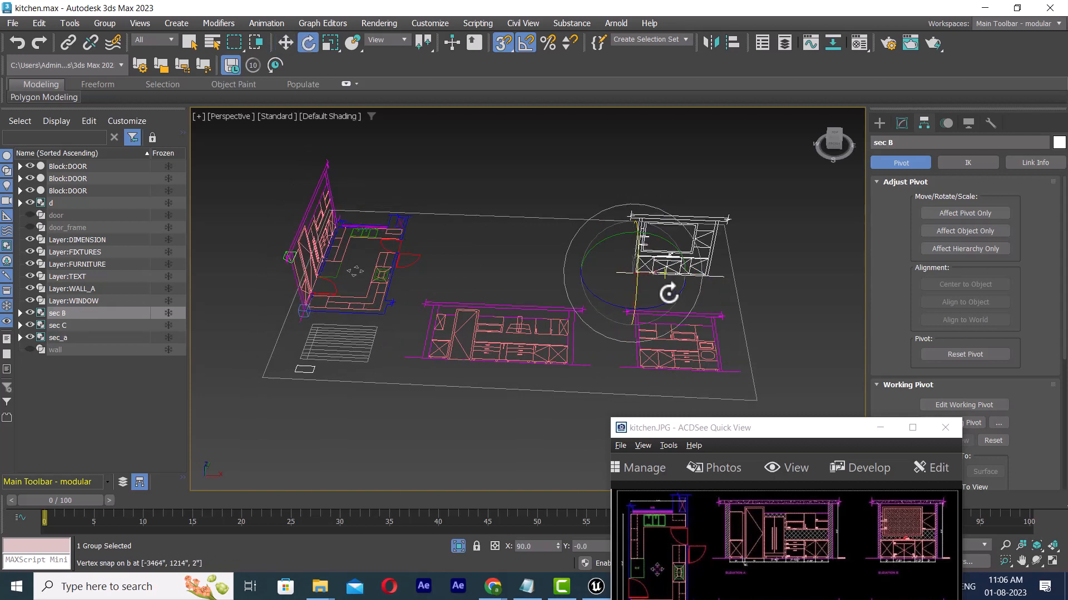
# Step: Move sec B by its pivot onto the plan and snap it to the wall corner where the left and window walls meet
pyautogui.press('w')
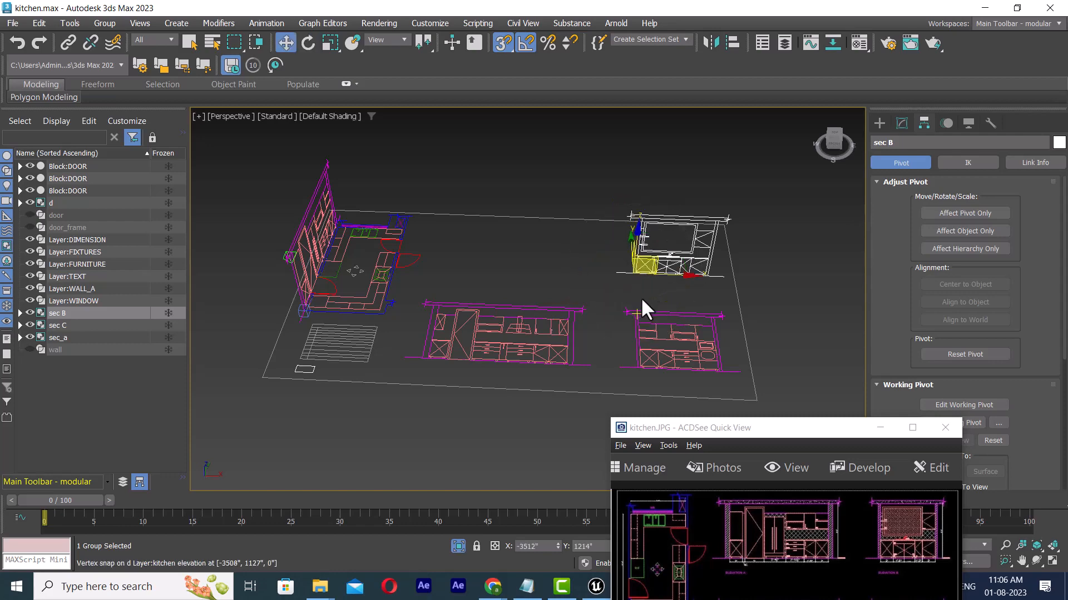
pyautogui.moveTo(634, 273); pyautogui.dragTo(339, 223)
pyautogui.scroll(4, 361, 227)
pyautogui.moveTo(384, 227); pyautogui.dragTo(499, 282, button='middle')
pyautogui.scroll(2, 569, 288)
pyautogui.scroll(2, 497, 283)
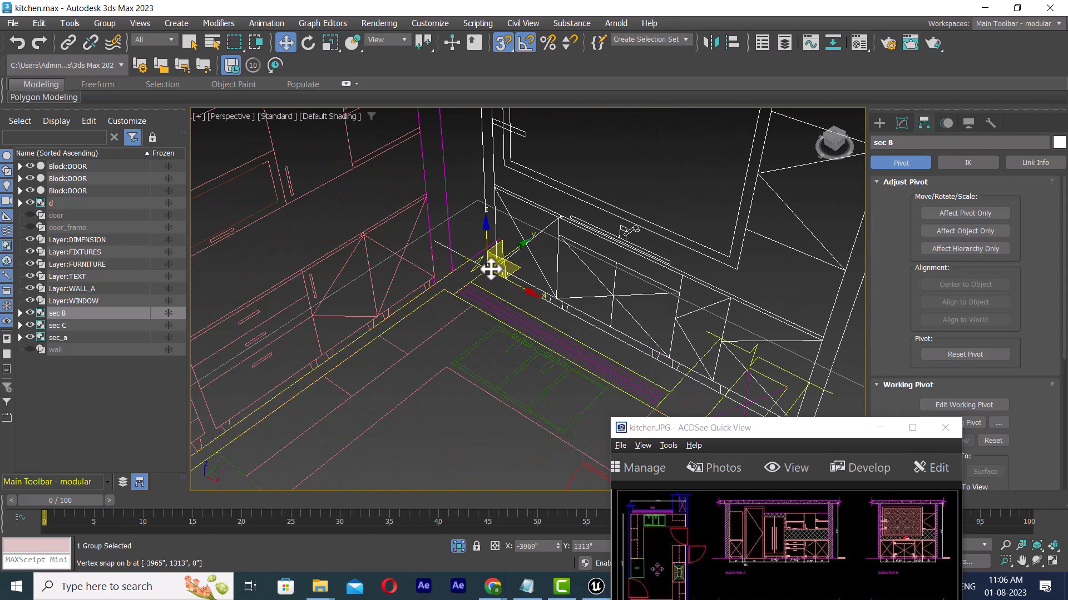
pyautogui.click(491, 269)
pyautogui.click(634, 214)
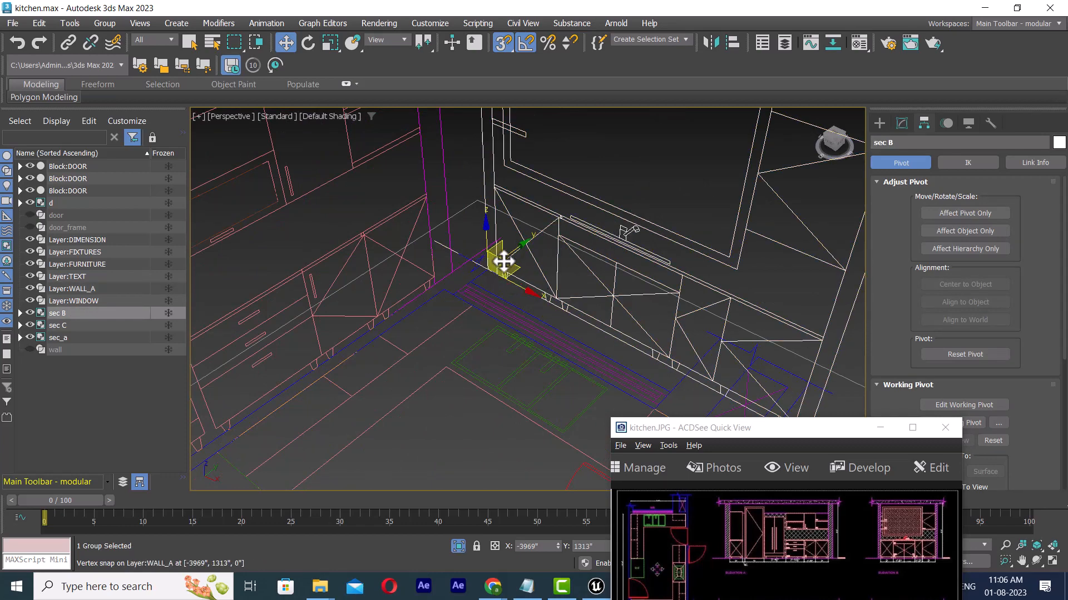
# Step: Correct sec B's position by snapping its base corner to the plan's wall corner at the end of sec_a, and check its fit along the window wall
pyautogui.moveTo(502, 266); pyautogui.dragTo(456, 271)
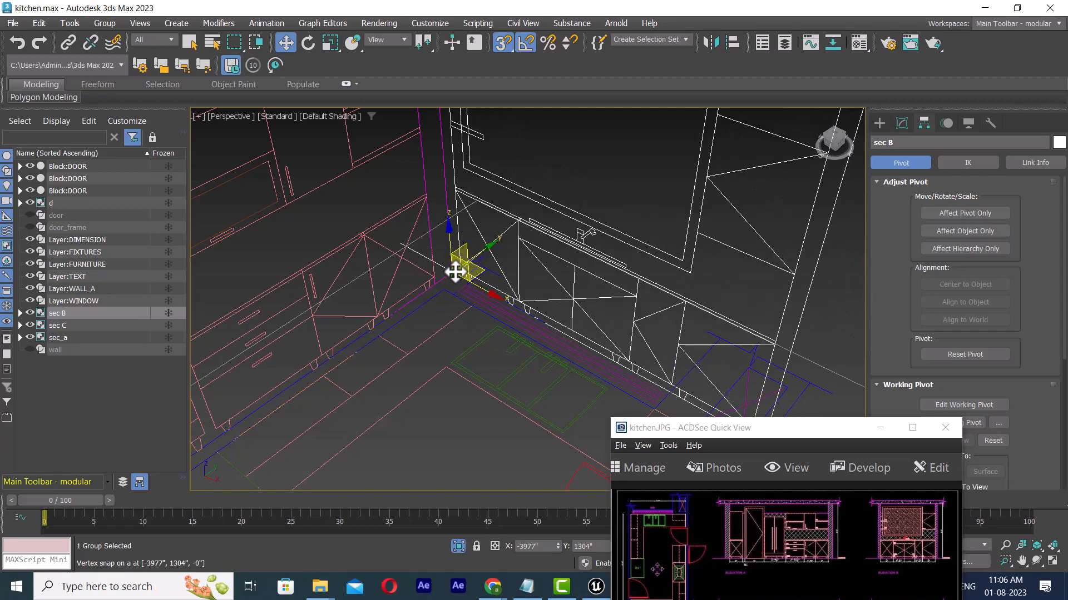
pyautogui.scroll(-4, 455, 272)
pyautogui.keyDown('alt'); pyautogui.moveTo(559, 289); pyautogui.dragTo(558, 265, button='middle'); pyautogui.keyUp('alt')
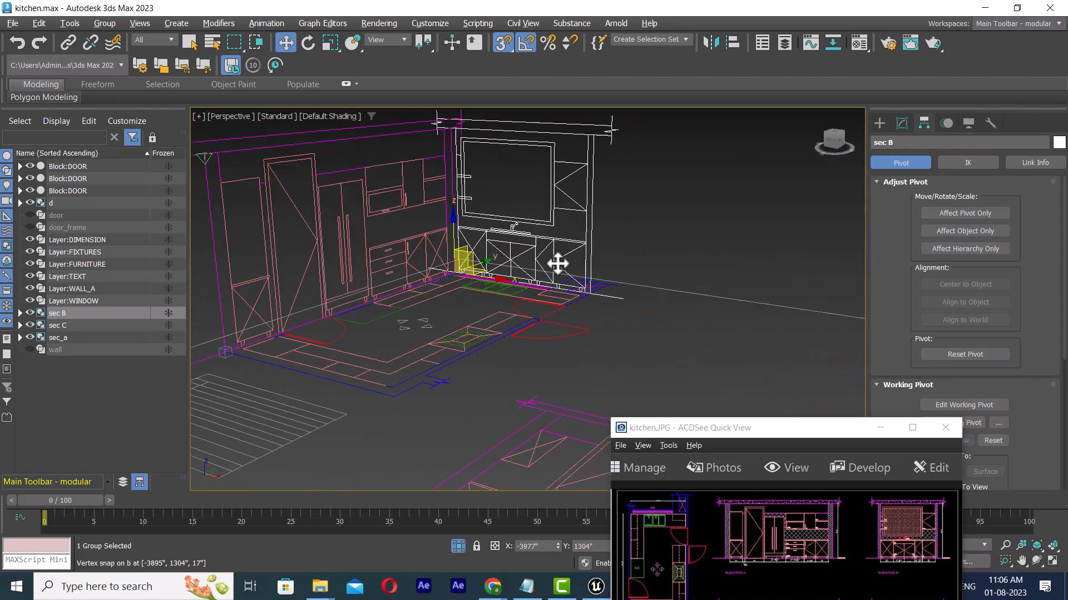
pyautogui.scroll(4, 579, 273)
pyautogui.moveTo(580, 324); pyautogui.dragTo(623, 332, button='middle')
pyautogui.scroll(1, 628, 337)
pyautogui.scroll(1, 630, 338)
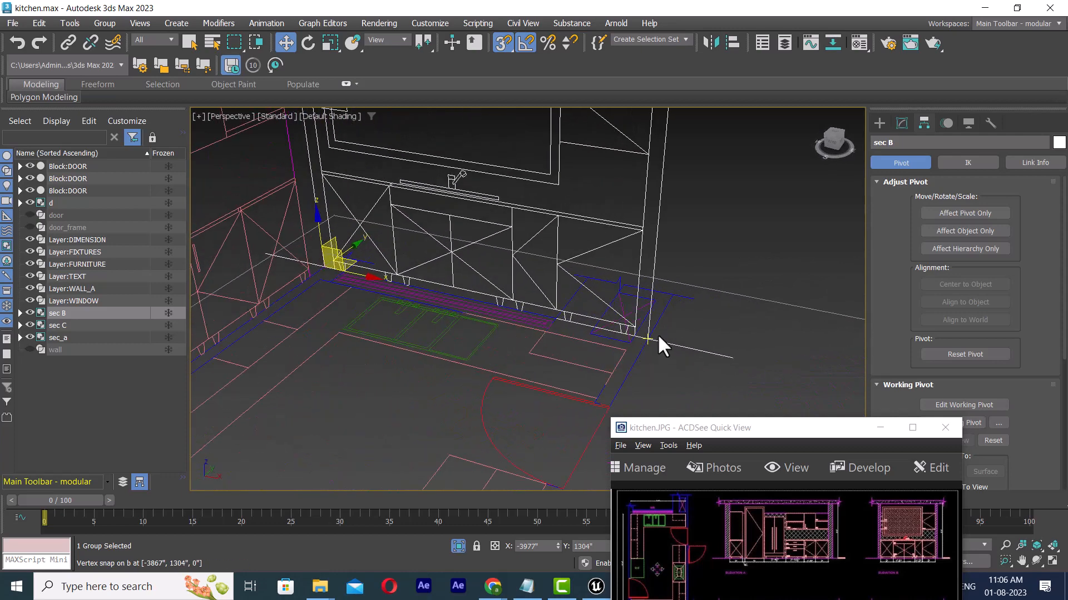
pyautogui.scroll(-3, 656, 155)
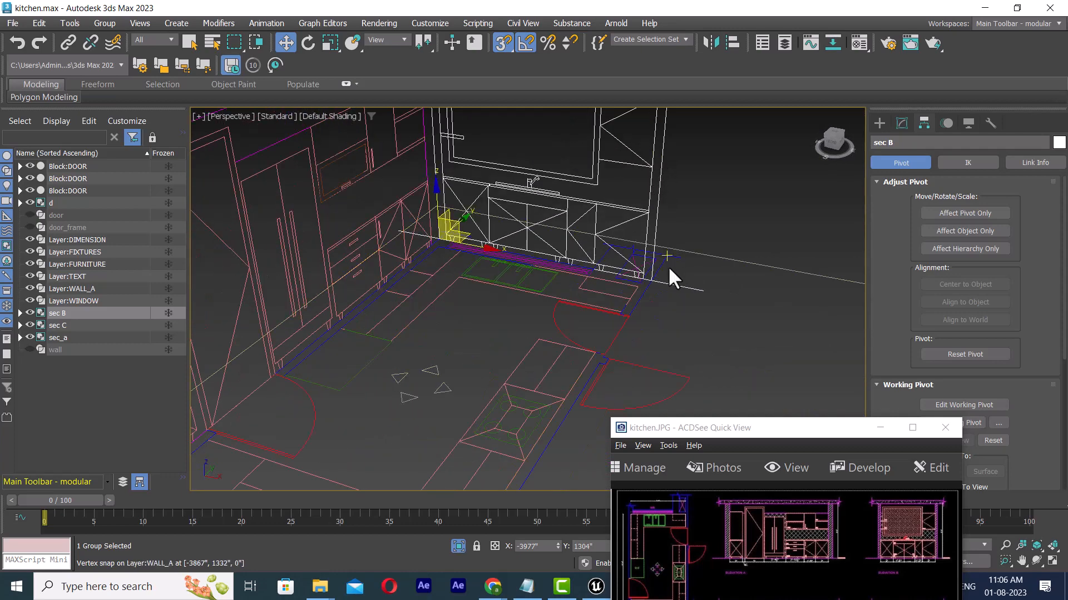
pyautogui.scroll(-3, 670, 278)
pyautogui.scroll(-3, 639, 295)
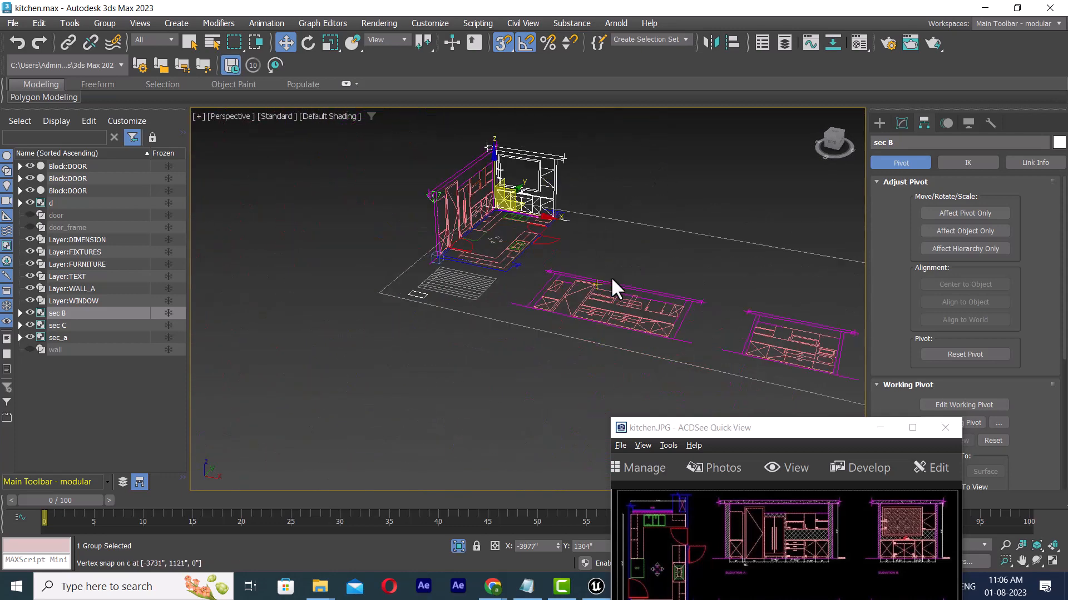
# Step: Select the sec C group, rotate it upright, and turn it to run parallel to the wall opposite sec_a
pyautogui.click(671, 342)
pyautogui.press('e')
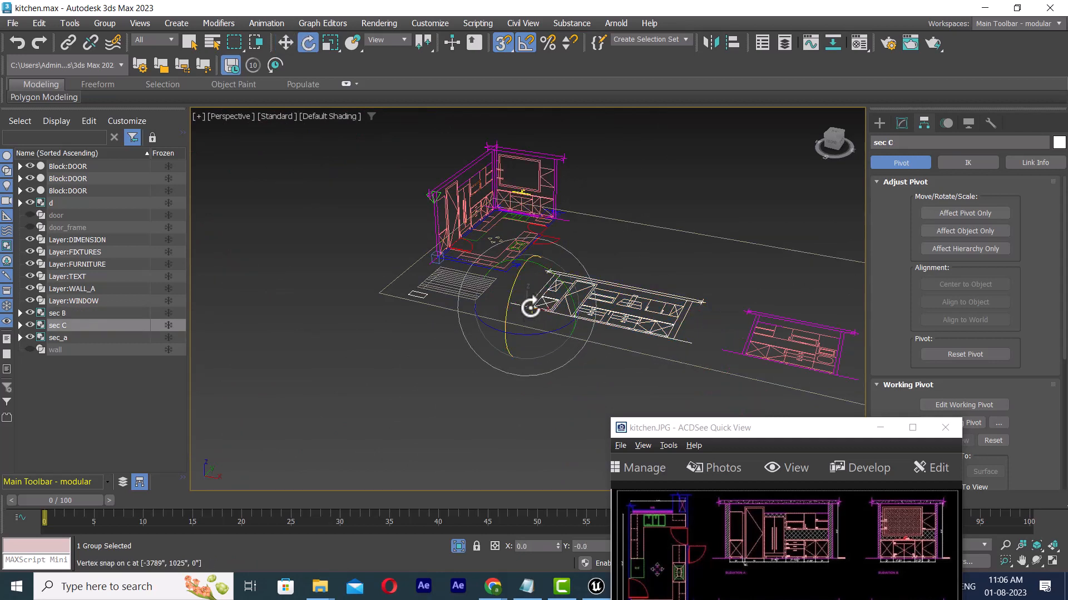
pyautogui.moveTo(513, 284); pyautogui.dragTo(545, 335)
pyautogui.press('w')
pyautogui.keyDown('alt'); pyautogui.moveTo(622, 302); pyautogui.dragTo(536, 298, button='middle'); pyautogui.keyUp('alt')
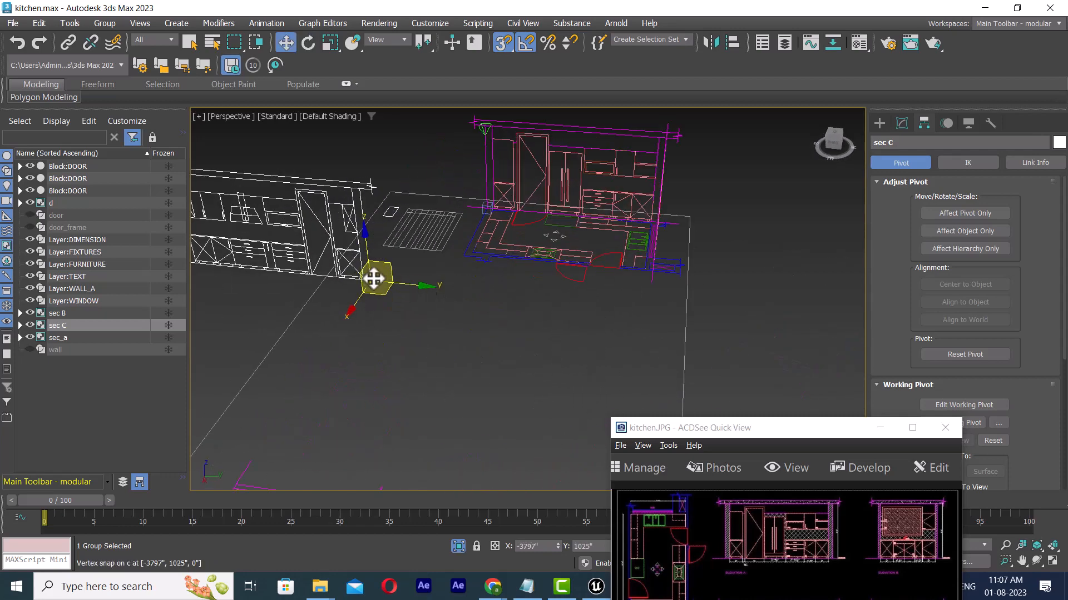
# Step: Move sec C by its pivot onto the plan and snap it to the wall corner at the far end of sec B
pyautogui.moveTo(373, 279); pyautogui.dragTo(646, 264)
pyautogui.keyDown('alt'); pyautogui.moveTo(648, 278); pyautogui.dragTo(748, 312, button='middle'); pyautogui.keyUp('alt')
pyautogui.scroll(4, 552, 222)
pyautogui.keyDown('alt'); pyautogui.moveTo(591, 231); pyautogui.dragTo(578, 289, button='middle'); pyautogui.keyUp('alt')
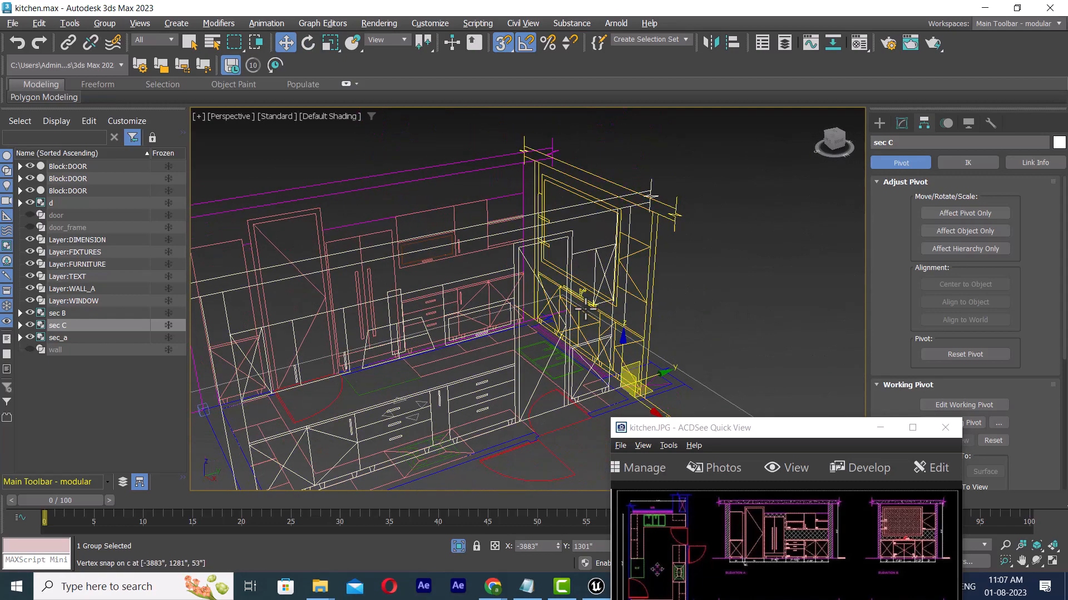
pyautogui.moveTo(579, 383); pyautogui.dragTo(490, 316, button='middle')
pyautogui.scroll(5, 544, 292)
pyautogui.moveTo(460, 255); pyautogui.dragTo(409, 270)
pyautogui.scroll(-5, 492, 318)
pyautogui.keyDown('alt'); pyautogui.moveTo(492, 319); pyautogui.dragTo(672, 384, button='middle'); pyautogui.keyUp('alt')
pyautogui.scroll(8, 548, 312)
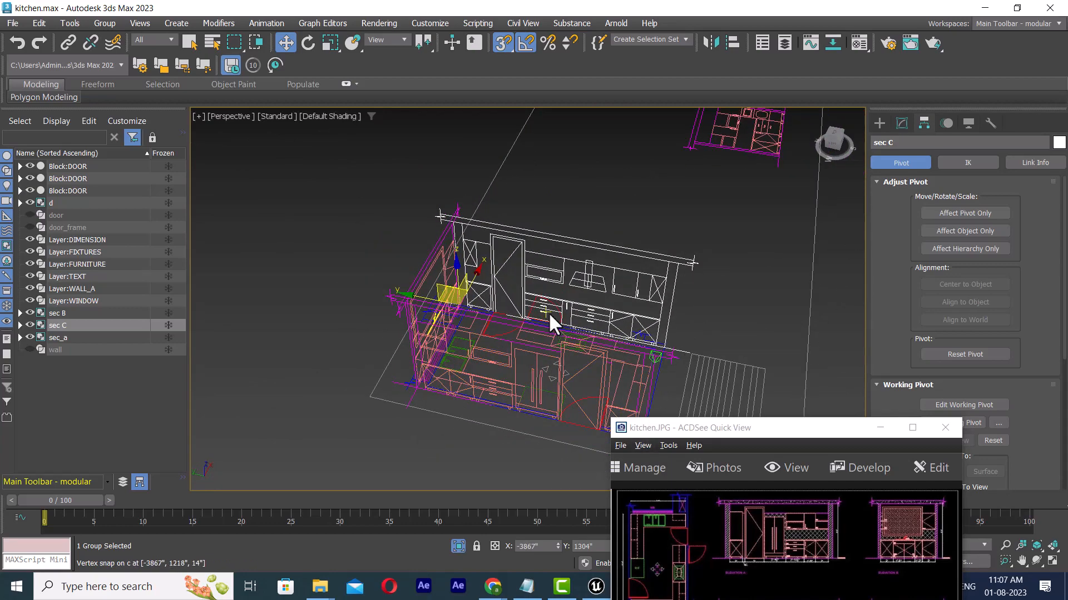
pyautogui.moveTo(548, 312); pyautogui.dragTo(667, 364, button='middle')
pyautogui.scroll(-5, 506, 349)
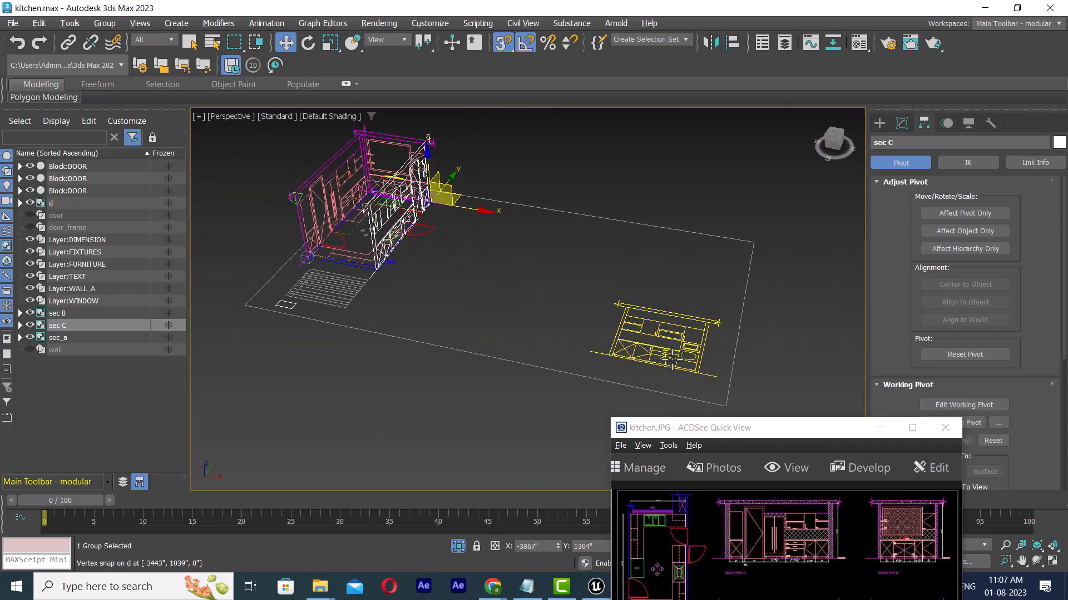
# Step: Select the elevation group d and rotate it 90 degrees about its X axis to stand upright
pyautogui.click(673, 369)
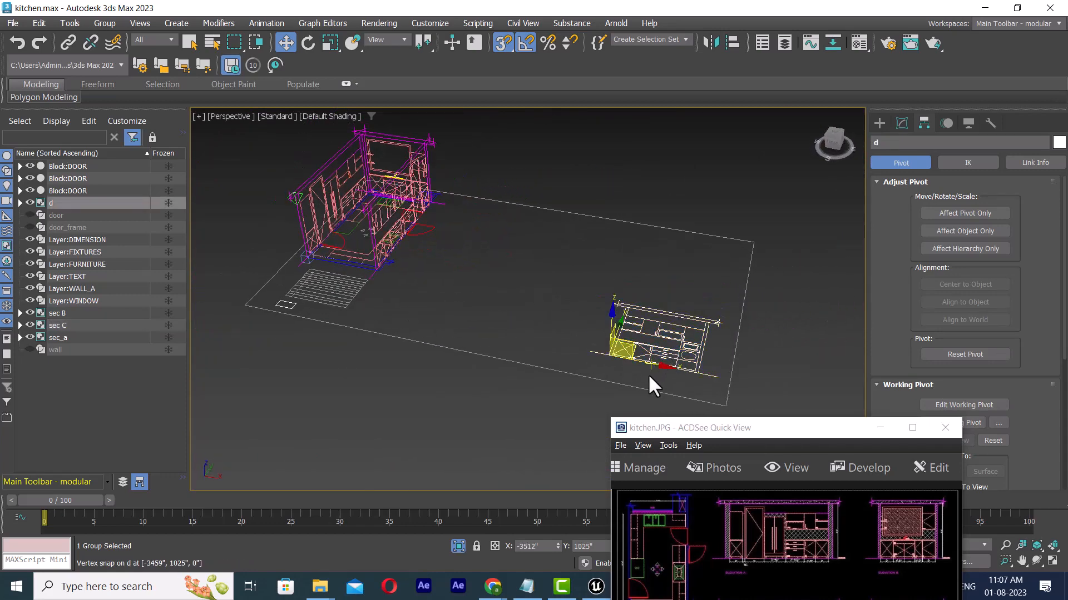
pyautogui.press('e')
pyautogui.moveTo(603, 337); pyautogui.dragTo(603, 341)
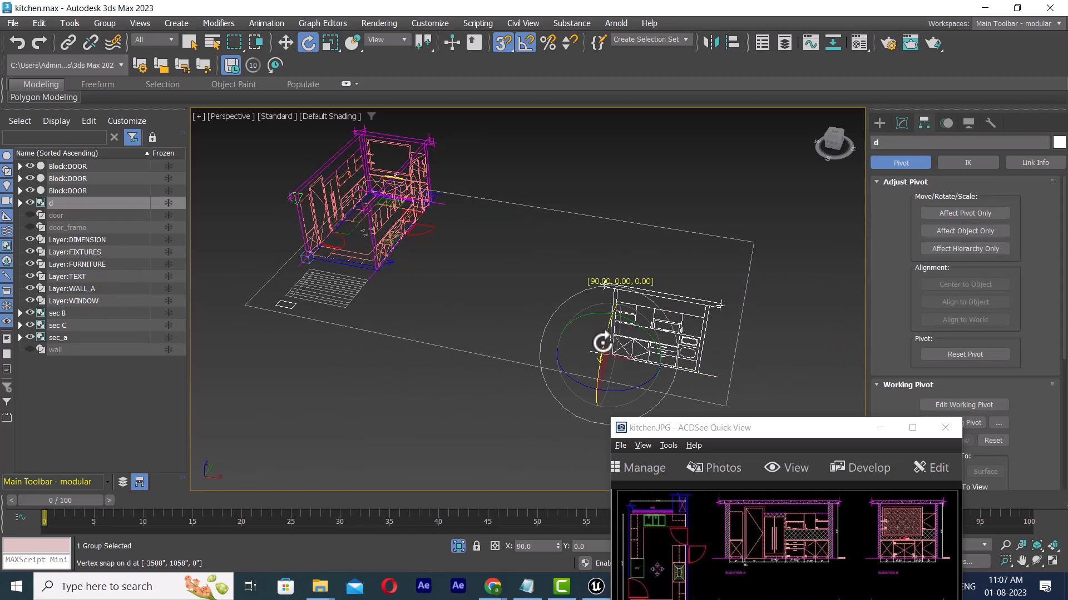
pyautogui.keyDown('alt'); pyautogui.moveTo(602, 342); pyautogui.dragTo(646, 339, button='middle'); pyautogui.keyUp('alt')
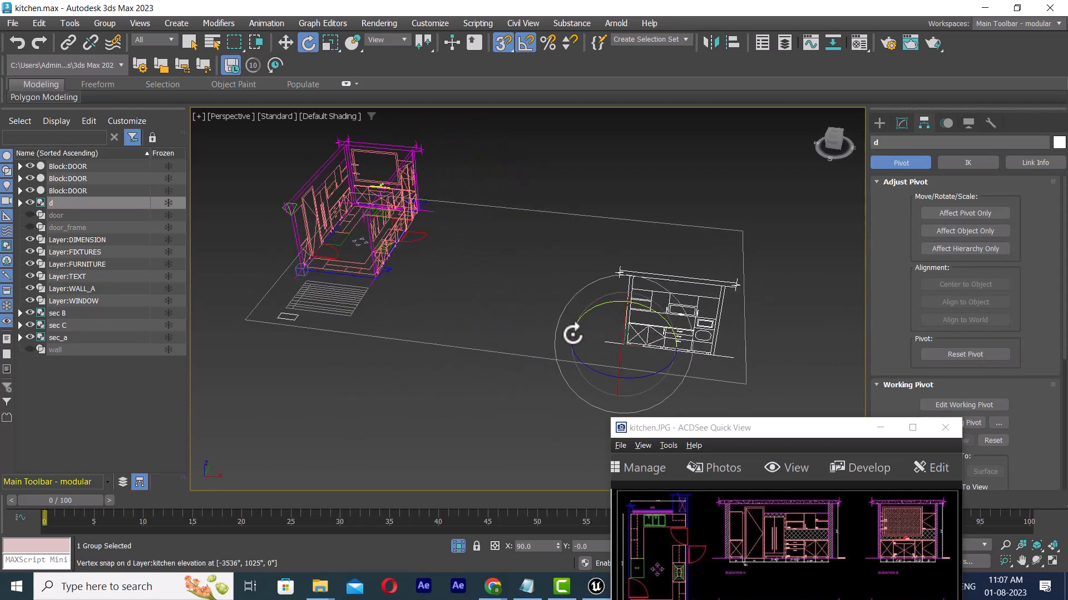
# Step: Compare group d with the reference drawing and rotate it 180 degrees about its Z axis
pyautogui.moveTo(778, 430); pyautogui.dragTo(890, 152)
pyautogui.keyDown('alt'); pyautogui.moveTo(424, 340); pyautogui.dragTo(477, 379, button='middle'); pyautogui.keyUp('alt')
pyautogui.moveTo(477, 379); pyautogui.dragTo(364, 303, button='middle')
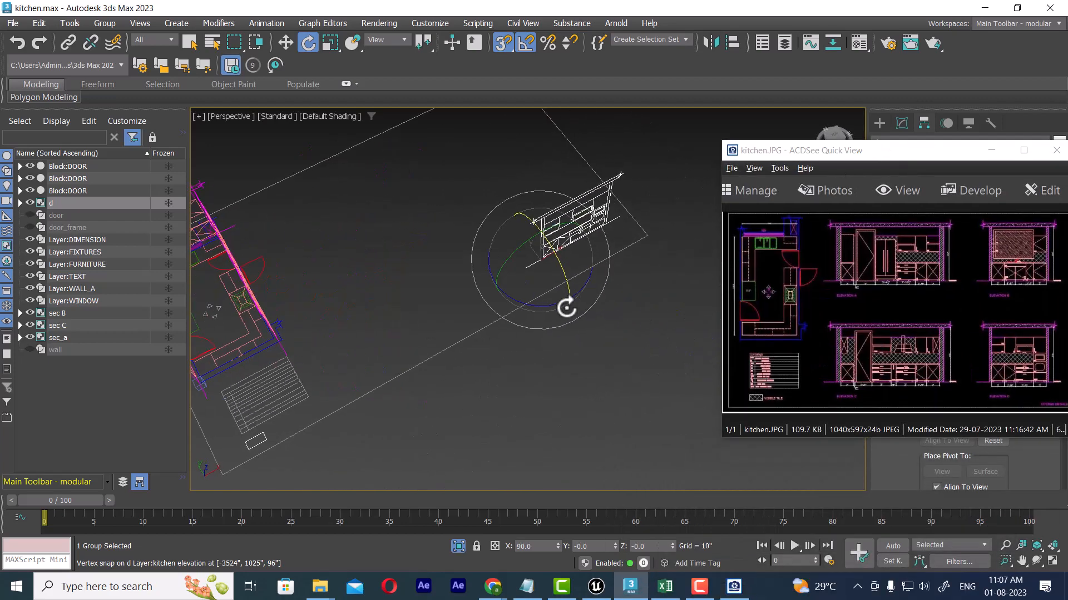
pyautogui.moveTo(573, 322); pyautogui.dragTo(601, 343, button='middle')
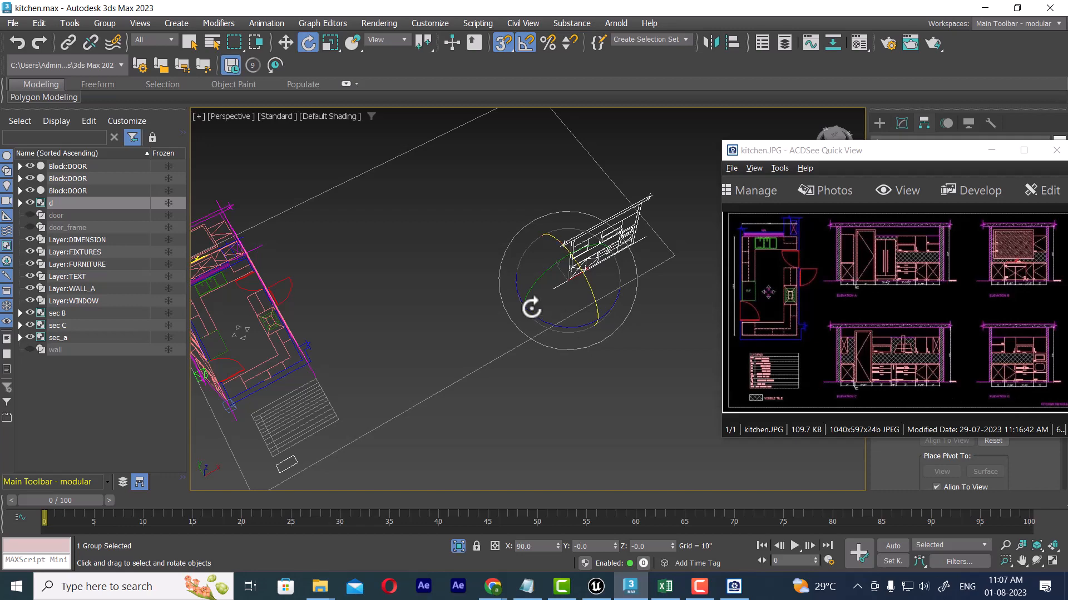
pyautogui.moveTo(531, 308); pyautogui.dragTo(598, 323, button='middle')
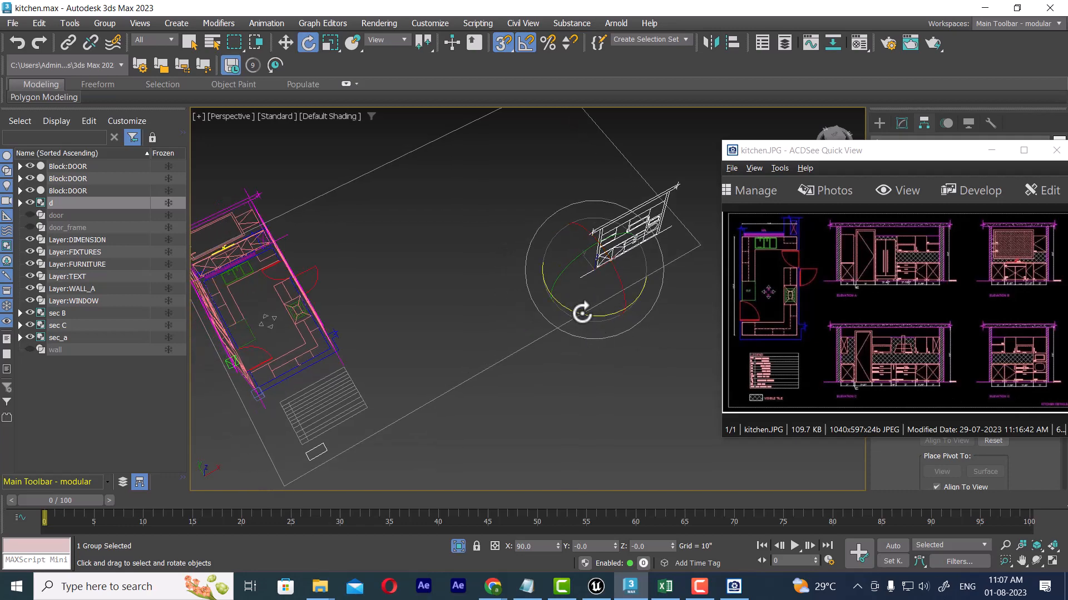
pyautogui.moveTo(582, 313)
pyautogui.mouseDown()
pyautogui.moveTo(565, 312)
pyautogui.moveTo(574, 310)
pyautogui.mouseUp()
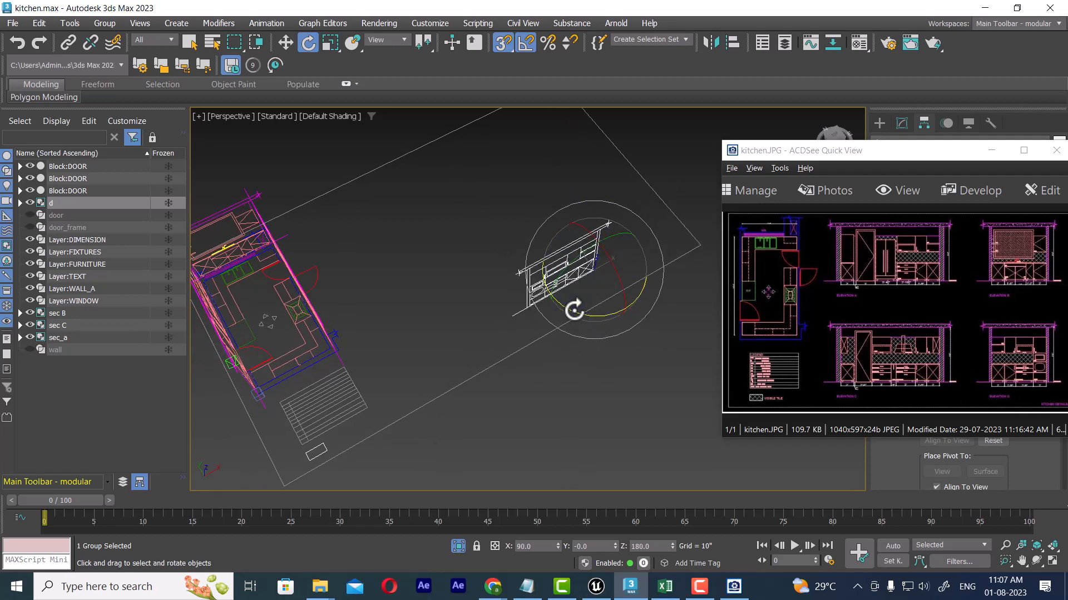
# Step: Move group d by its pivot and snap it to the wall corner at the open end of sec C
pyautogui.press('w')
pyautogui.moveTo(597, 272); pyautogui.dragTo(331, 359)
pyautogui.scroll(2, 417, 358)
pyautogui.keyDown('alt'); pyautogui.moveTo(417, 358); pyautogui.dragTo(393, 322, button='middle'); pyautogui.keyUp('alt')
pyautogui.scroll(3, 393, 321)
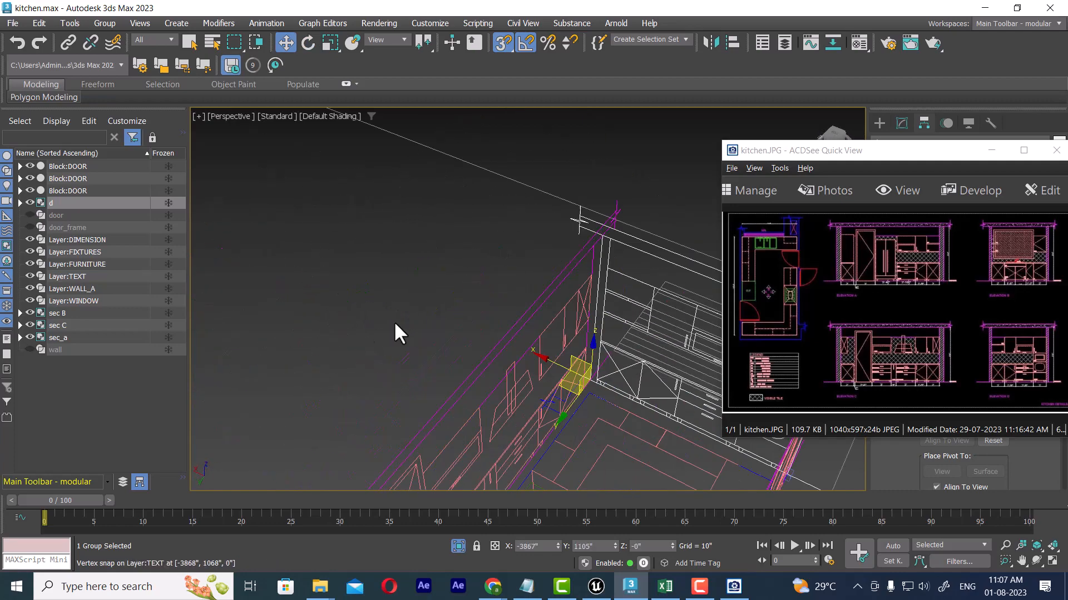
pyautogui.moveTo(565, 315); pyautogui.dragTo(488, 344, button='middle')
pyautogui.scroll(5, 487, 345)
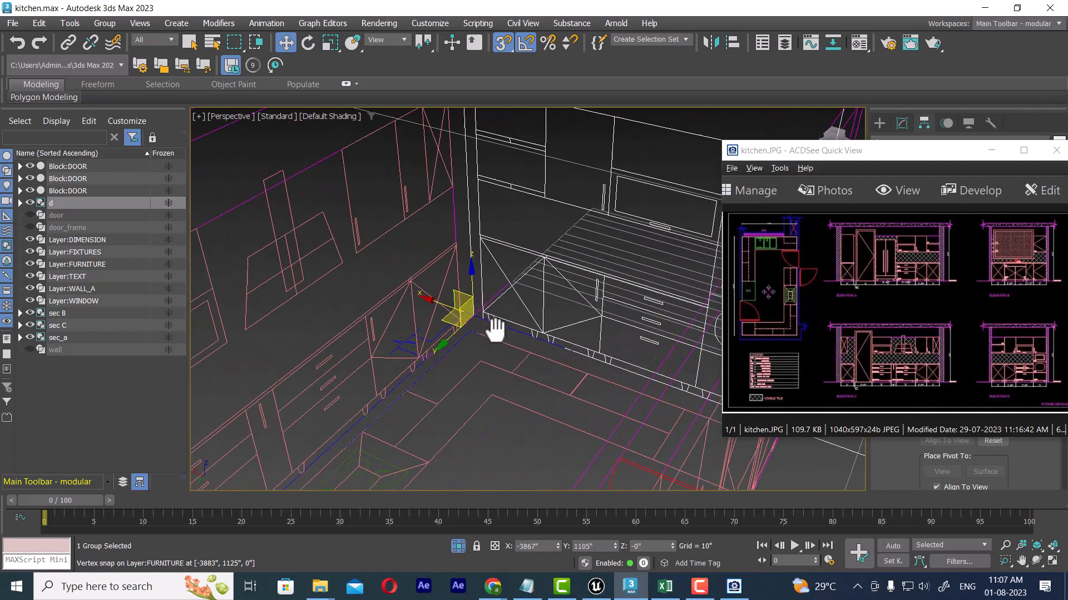
pyautogui.scroll(-10, 502, 345)
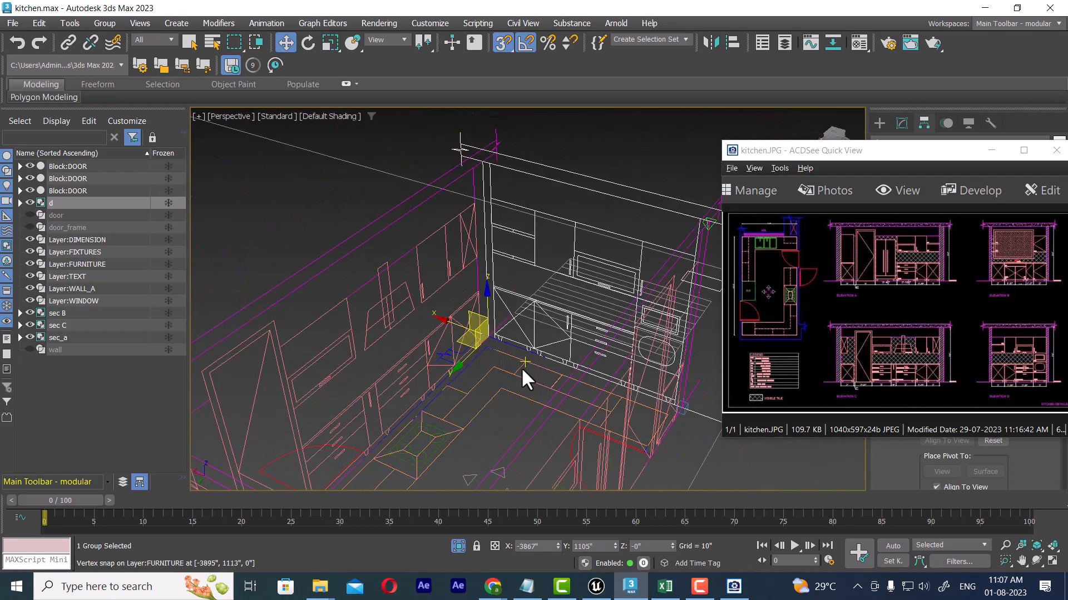
pyautogui.keyDown('alt'); pyautogui.moveTo(470, 362); pyautogui.dragTo(444, 389, button='middle'); pyautogui.keyUp('alt')
pyautogui.scroll(2, 468, 311)
pyautogui.scroll(4, 537, 355)
pyautogui.moveTo(479, 368); pyautogui.dragTo(478, 463, button='middle')
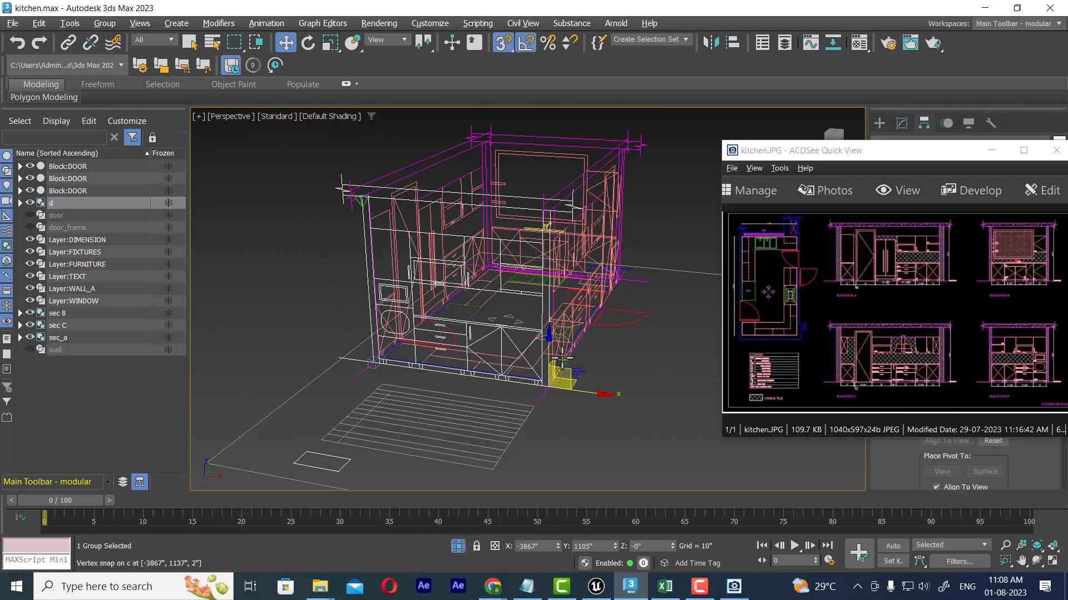
# Step: Minimize the kitchen.JPG reference window and unhide all objects in the scene
pyautogui.click(998, 150)
pyautogui.scroll(-3, 668, 367)
pyautogui.keyDown('alt'); pyautogui.moveTo(717, 364); pyautogui.dragTo(672, 238, button='middle'); pyautogui.keyUp('alt')
pyautogui.scroll(-2, 632, 382)
pyautogui.click(719, 201)
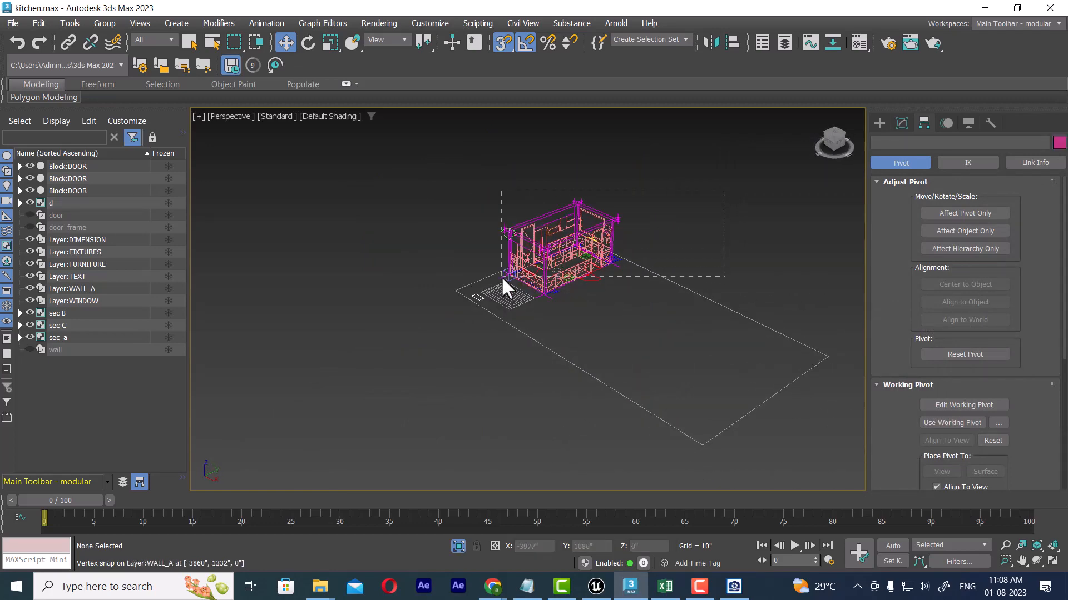
pyautogui.moveTo(502, 275); pyautogui.dragTo(502, 277)
pyautogui.scroll(4, 572, 322)
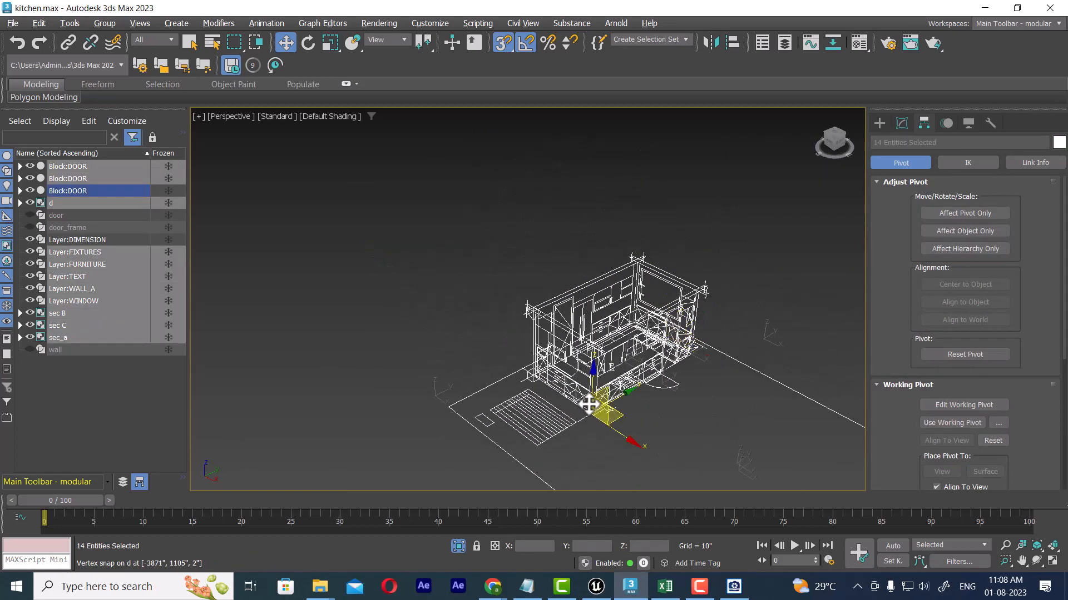
pyautogui.click(764, 257)
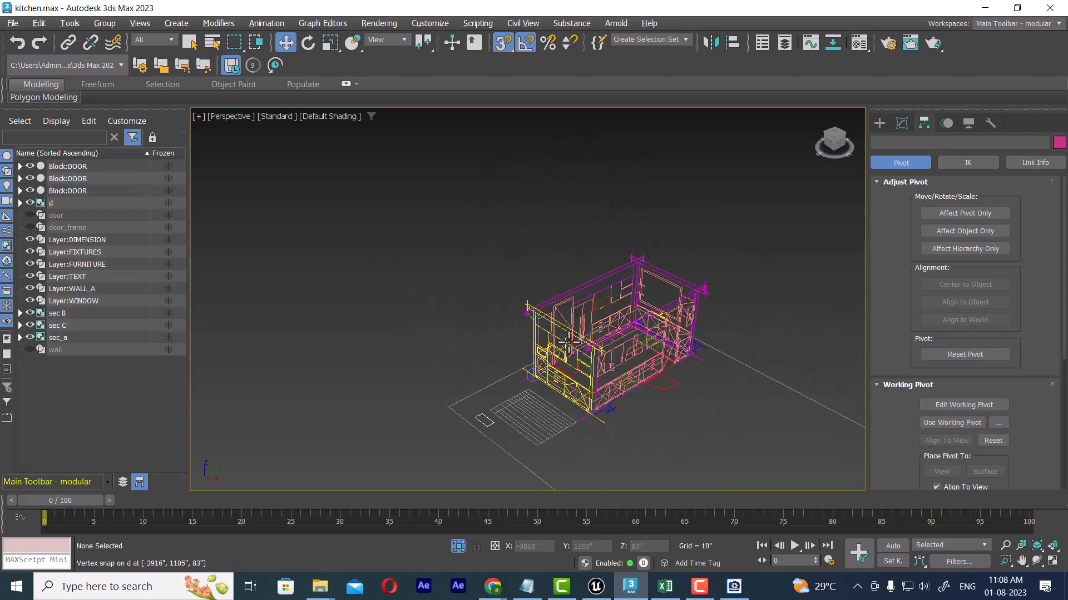
pyautogui.moveTo(611, 357); pyautogui.dragTo(484, 337, button='middle')
pyautogui.rightClick(578, 322)
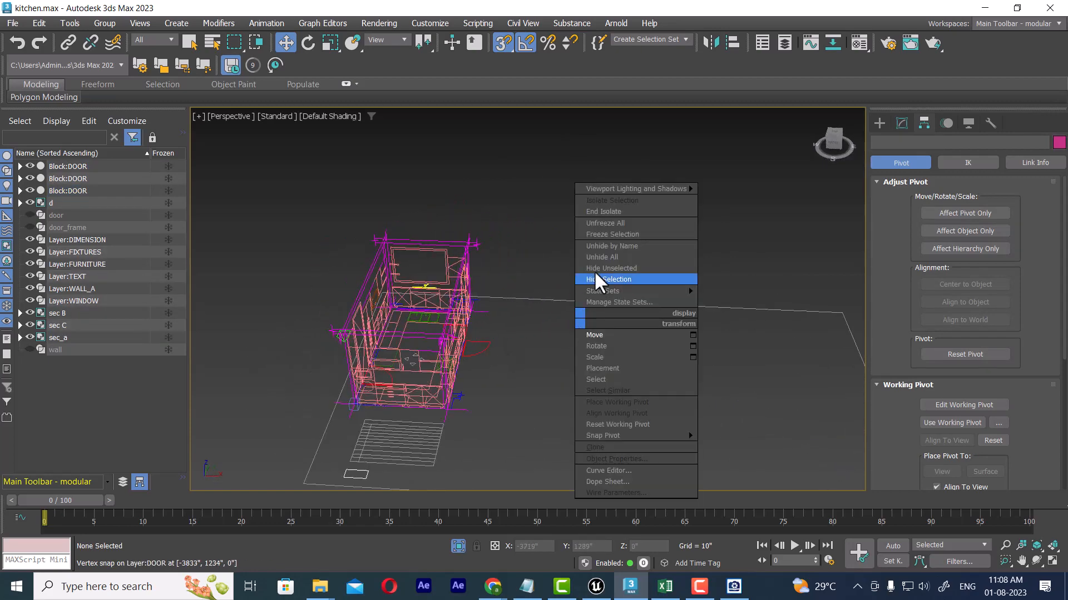
pyautogui.click(606, 253)
# Step: Select the door object and move only its pivot to the lower-left corner of the door frame
pyautogui.click(565, 351)
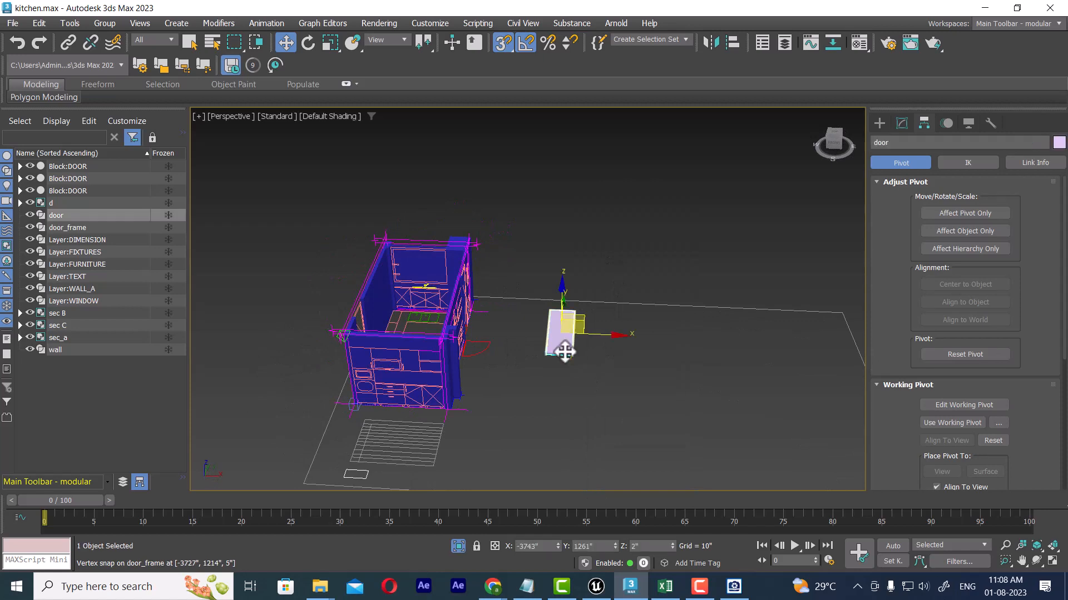
pyautogui.press('z')
pyautogui.keyDown('alt'); pyautogui.moveTo(547, 330); pyautogui.dragTo(525, 373, button='middle'); pyautogui.keyUp('alt')
pyautogui.click(966, 213)
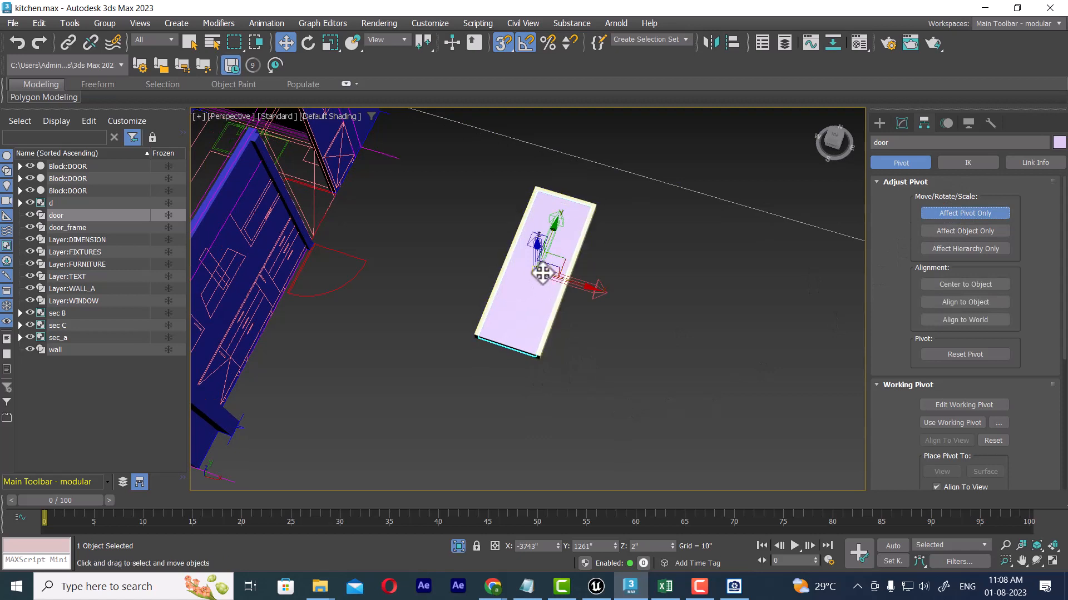
pyautogui.moveTo(541, 273); pyautogui.dragTo(474, 339)
pyautogui.press('s')
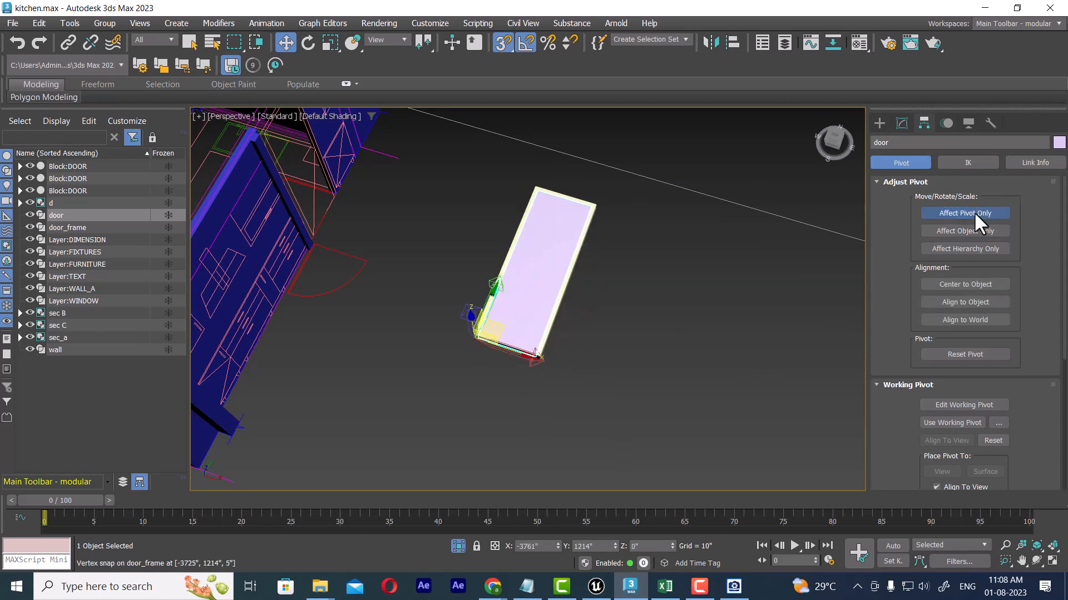
pyautogui.click(974, 213)
# Step: Try to rotate the door object by itself 90 degrees about its X axis
pyautogui.keyDown('alt'); pyautogui.moveTo(676, 301); pyautogui.dragTo(568, 298, button='middle'); pyautogui.keyUp('alt')
pyautogui.press('e')
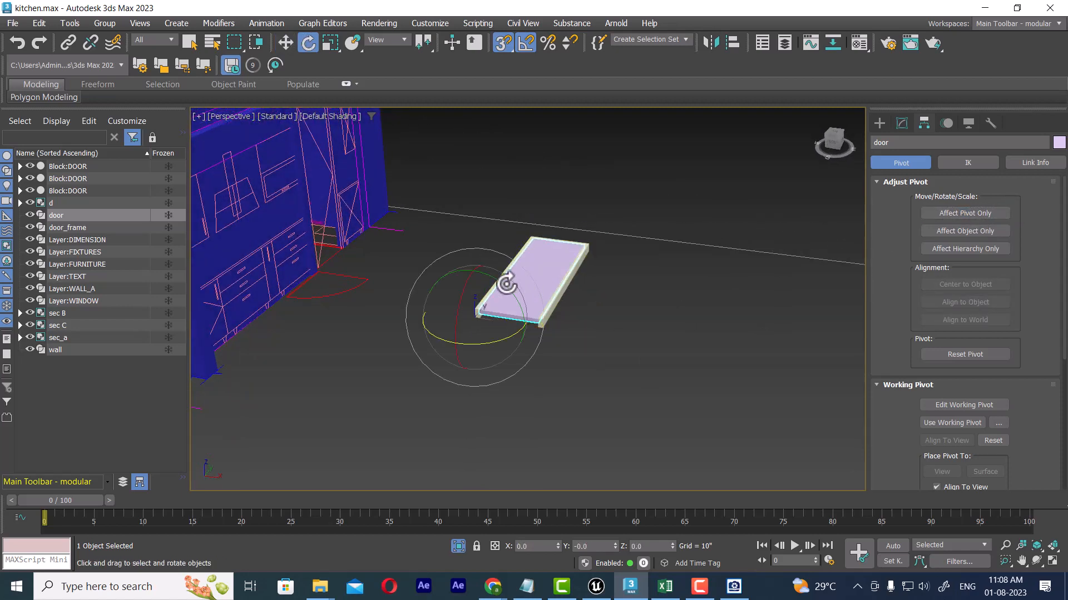
pyautogui.moveTo(463, 290); pyautogui.dragTo(463, 296)
pyautogui.hotkey('ctrl', 'z')
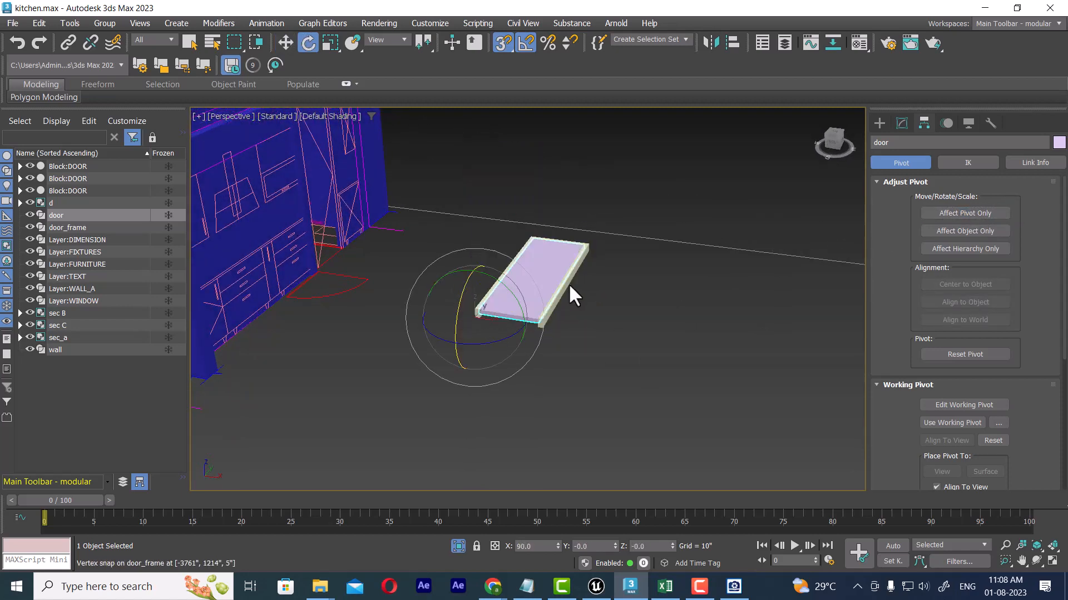
pyautogui.press('w')
# Step: Select the door and door_frame objects together and group them under the name door
pyautogui.click(596, 327)
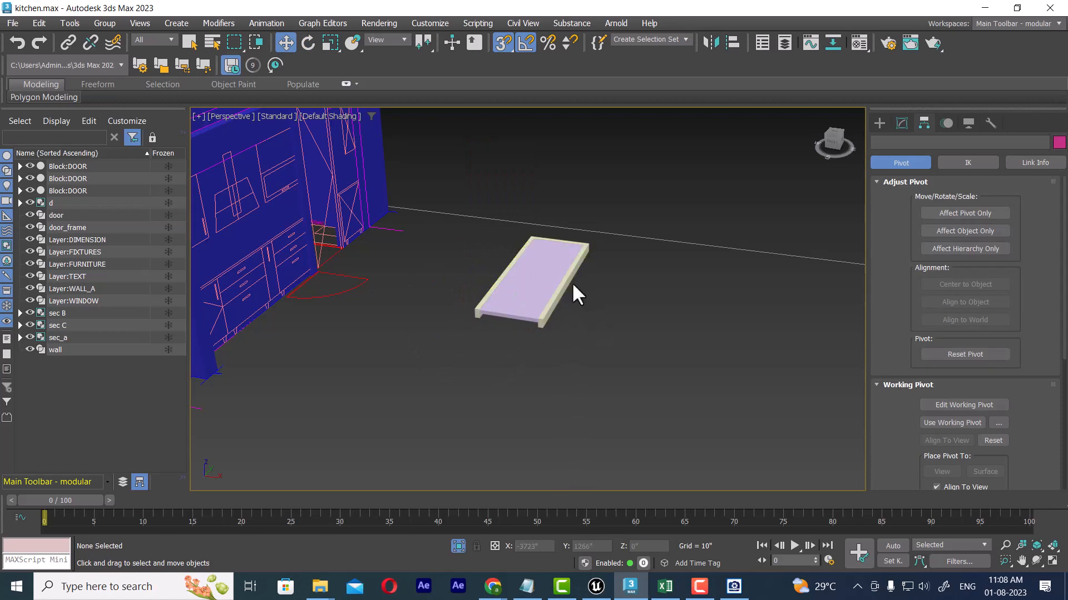
pyautogui.moveTo(571, 290); pyautogui.dragTo(525, 364)
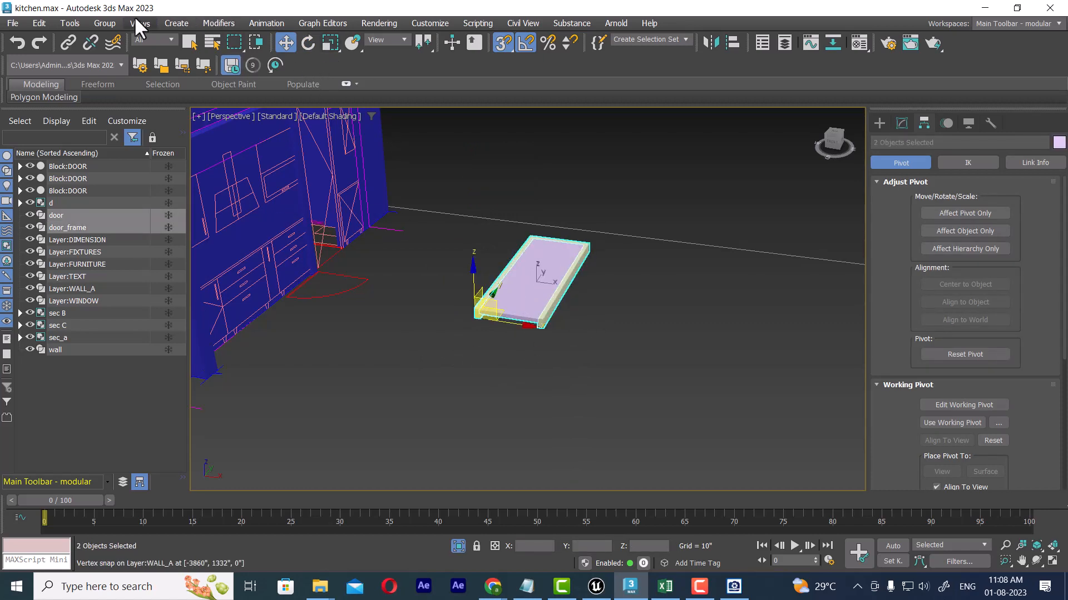
pyautogui.click(106, 23)
pyautogui.click(121, 42)
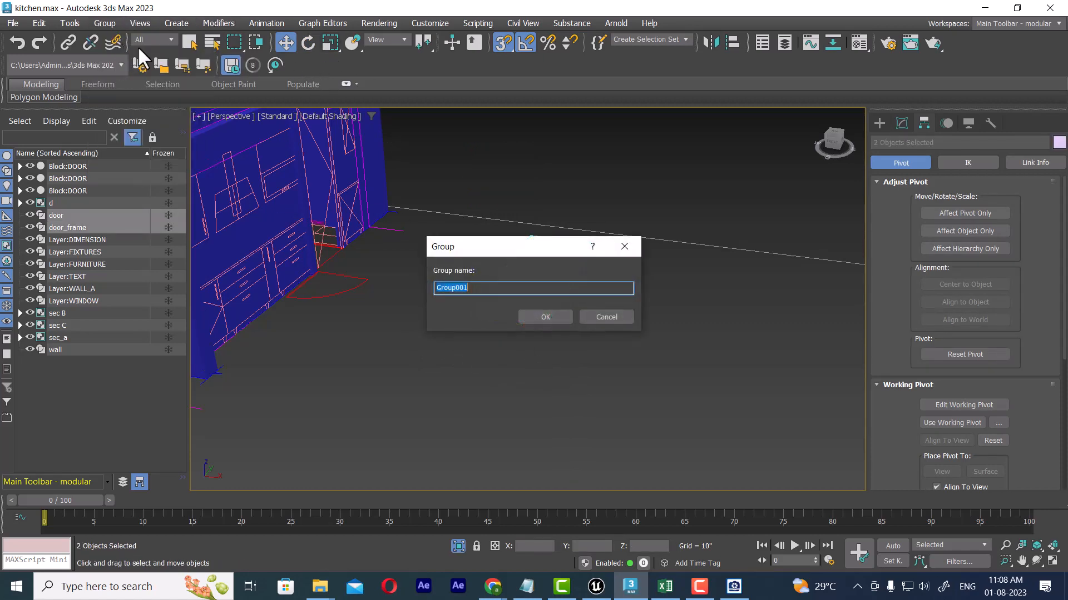
pyautogui.press('Return')
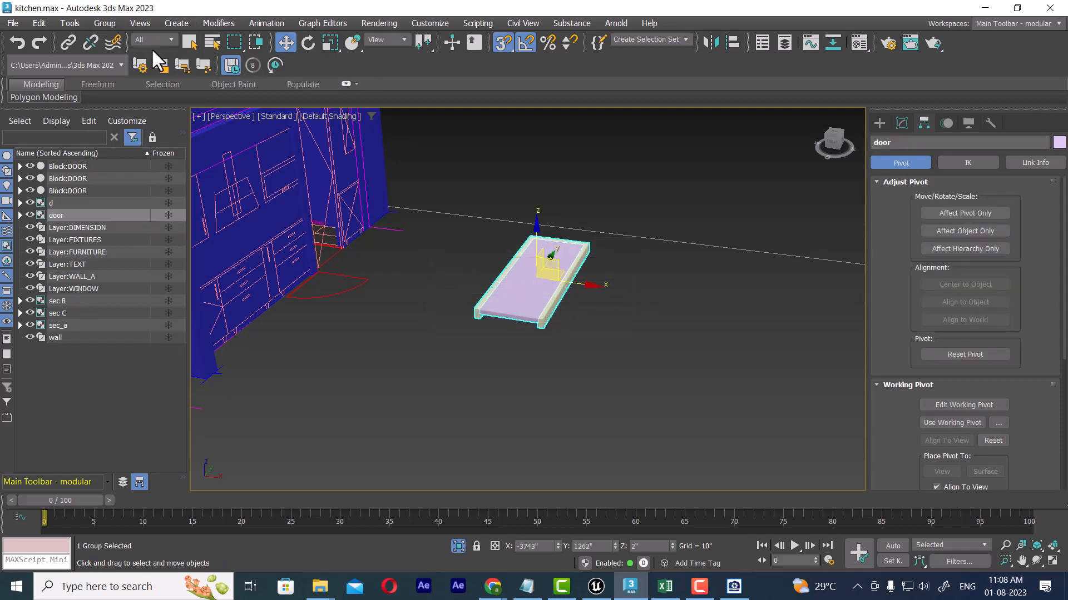
# Step: Switch the door group to pivot-only editing and move its pivot roughly toward a corner of the door frame
pyautogui.click(966, 213)
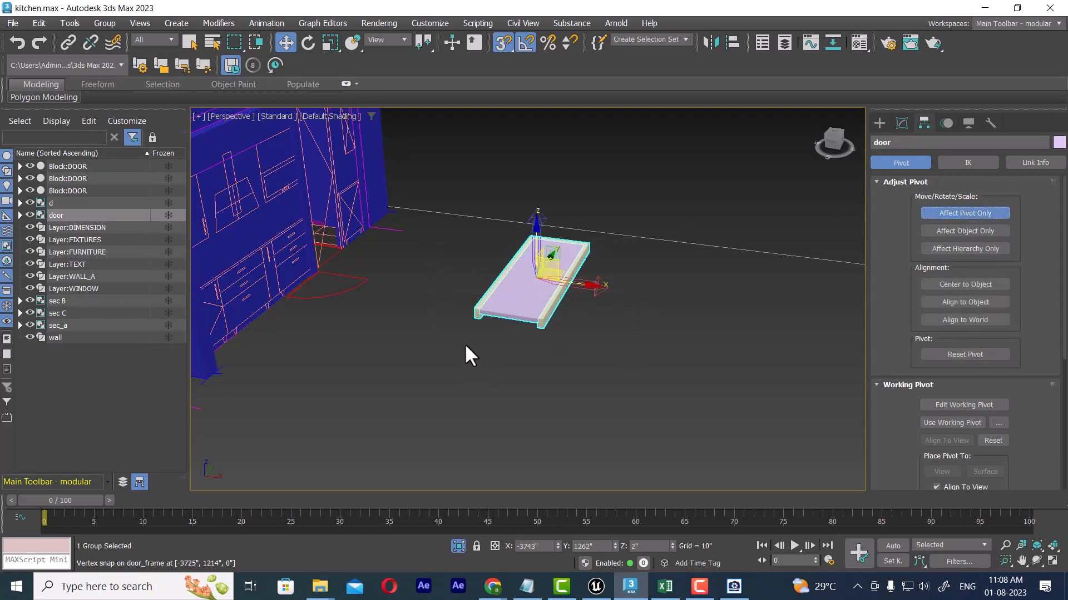
pyautogui.keyDown('alt'); pyautogui.moveTo(593, 290); pyautogui.dragTo(505, 305, button='middle'); pyautogui.keyUp('alt')
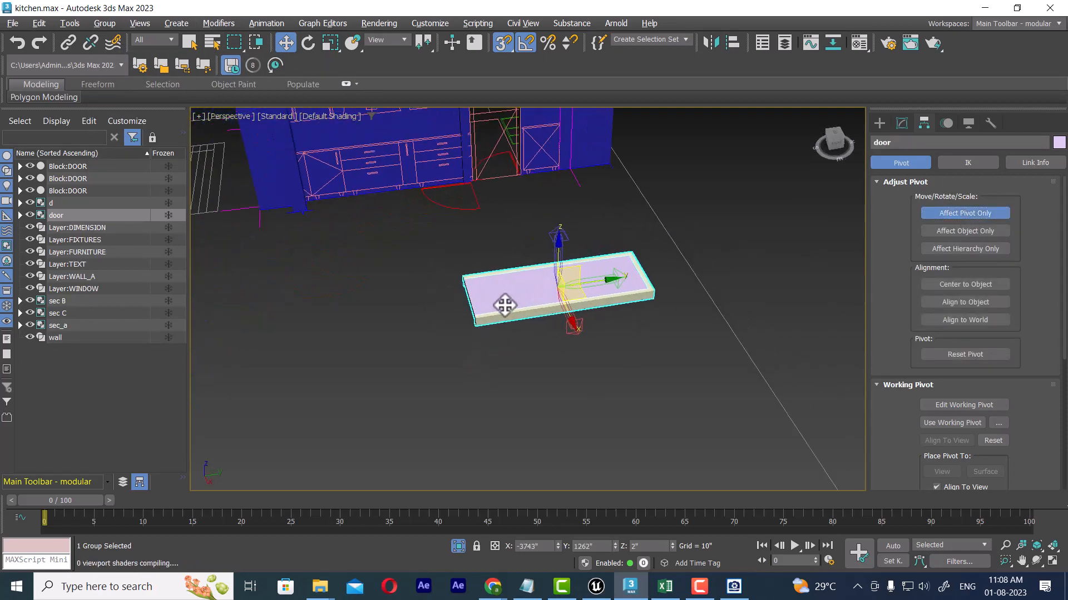
pyautogui.moveTo(565, 287); pyautogui.dragTo(465, 277)
pyautogui.click(556, 299)
pyautogui.click(553, 299)
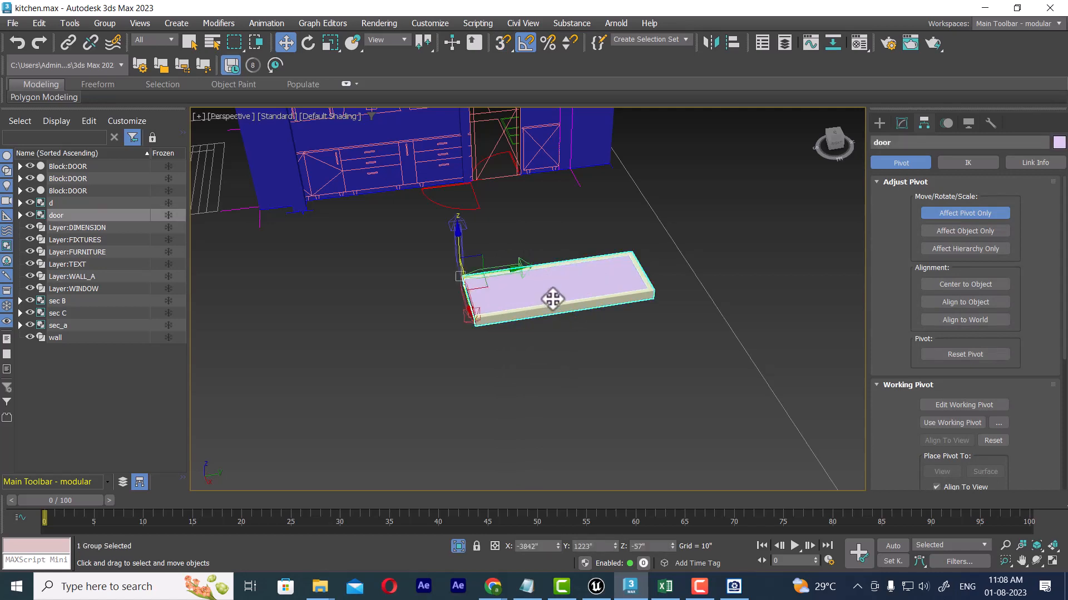
pyautogui.keyDown('alt'); pyautogui.moveTo(553, 299); pyautogui.dragTo(541, 332, button='middle'); pyautogui.keyUp('alt')
# Step: With 3D vertex snapping on, snap the door group's pivot to the frame's lower-left corner and end pivot-only editing
pyautogui.press('s')
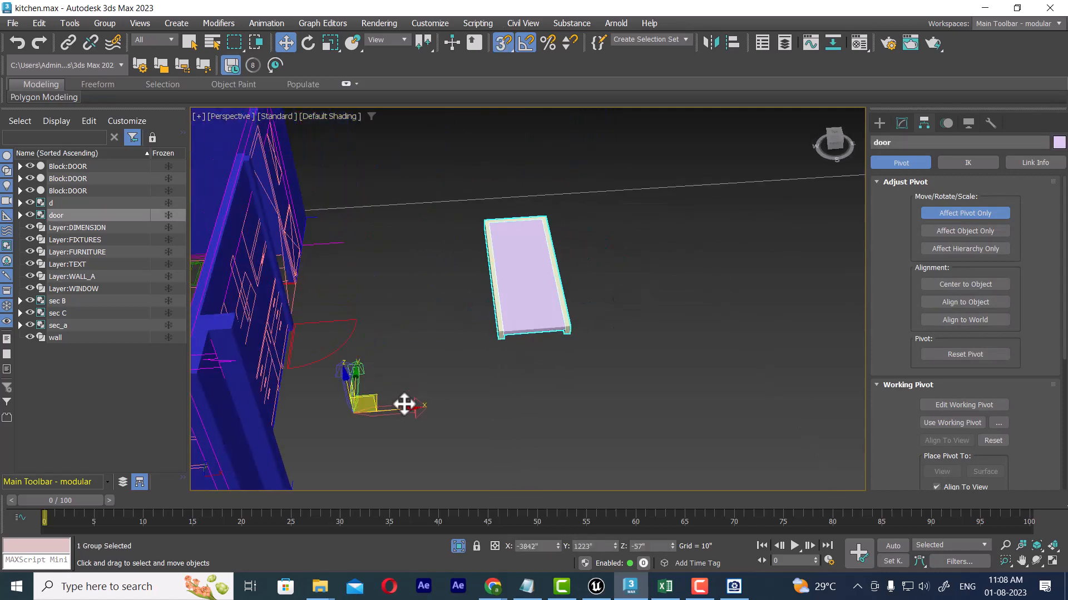
pyautogui.rightClick(499, 45)
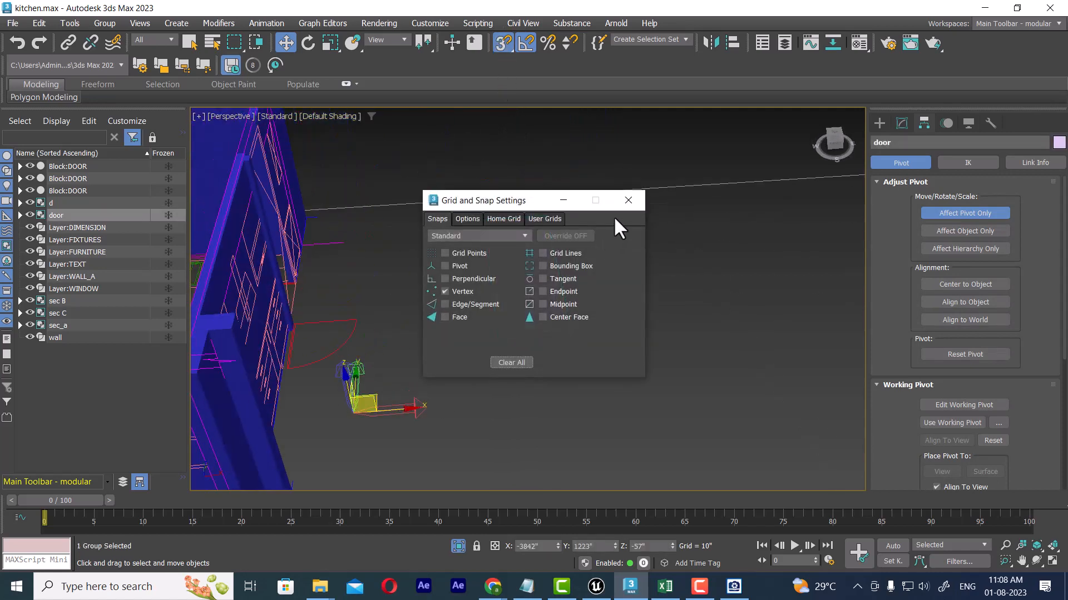
pyautogui.click(628, 200)
pyautogui.moveTo(365, 416); pyautogui.dragTo(527, 337)
pyautogui.keyDown('alt'); pyautogui.moveTo(527, 336); pyautogui.dragTo(611, 392, button='middle'); pyautogui.keyUp('alt')
pyautogui.scroll(-5, 623, 346)
pyautogui.scroll(-3, 607, 386)
pyautogui.moveTo(562, 356); pyautogui.dragTo(639, 373, button='middle')
pyautogui.keyDown('alt'); pyautogui.moveTo(639, 373); pyautogui.dragTo(652, 384, button='middle'); pyautogui.keyUp('alt')
pyautogui.click(946, 214)
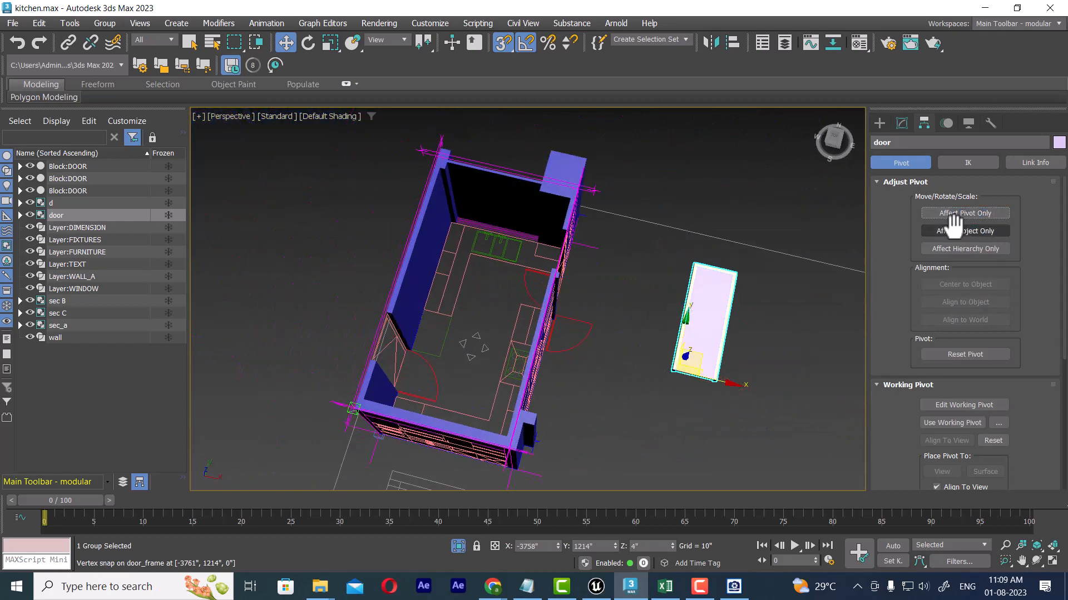
# Step: Rotate the door group 90 degrees about X to stand it upright and turn it 90 degrees about Z
pyautogui.press('e')
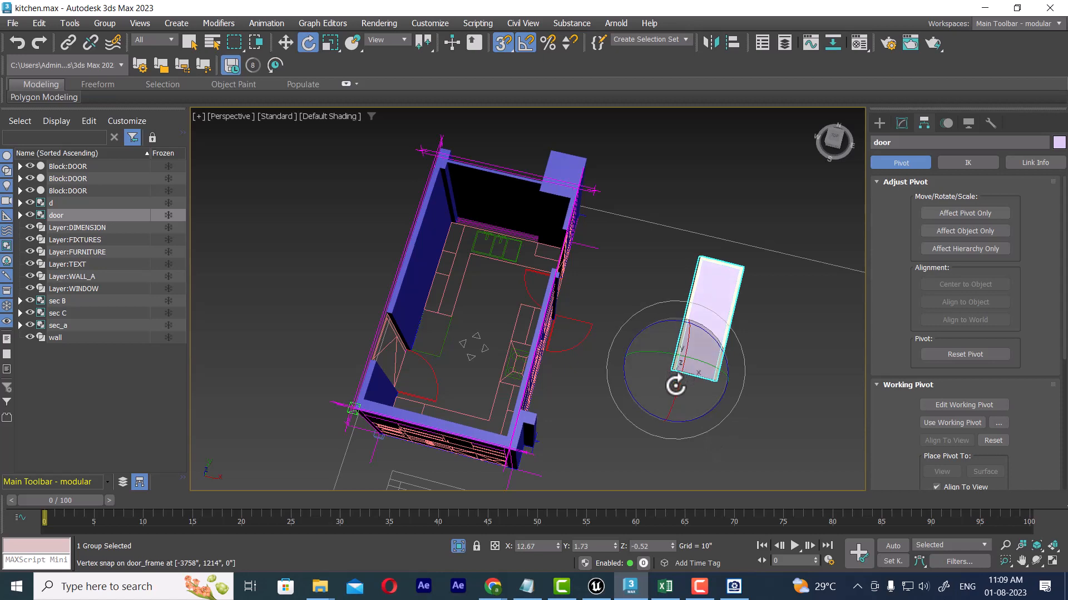
pyautogui.moveTo(674, 377); pyautogui.dragTo(717, 403)
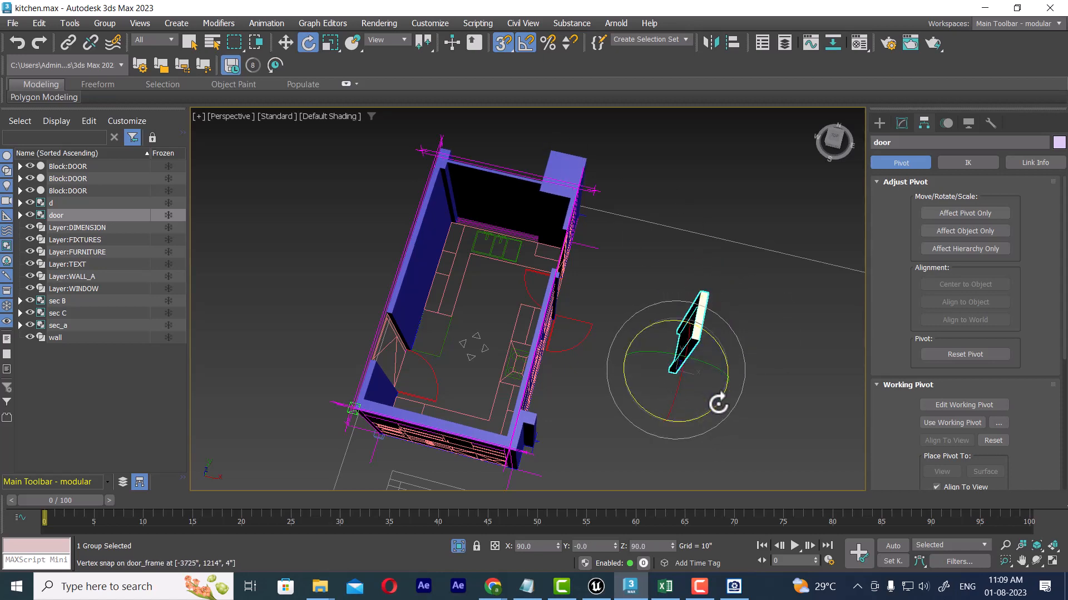
# Step: Move the door group into the doorway opening in the kitchen wall, beside the door swing on the plan
pyautogui.rightClick(714, 403)
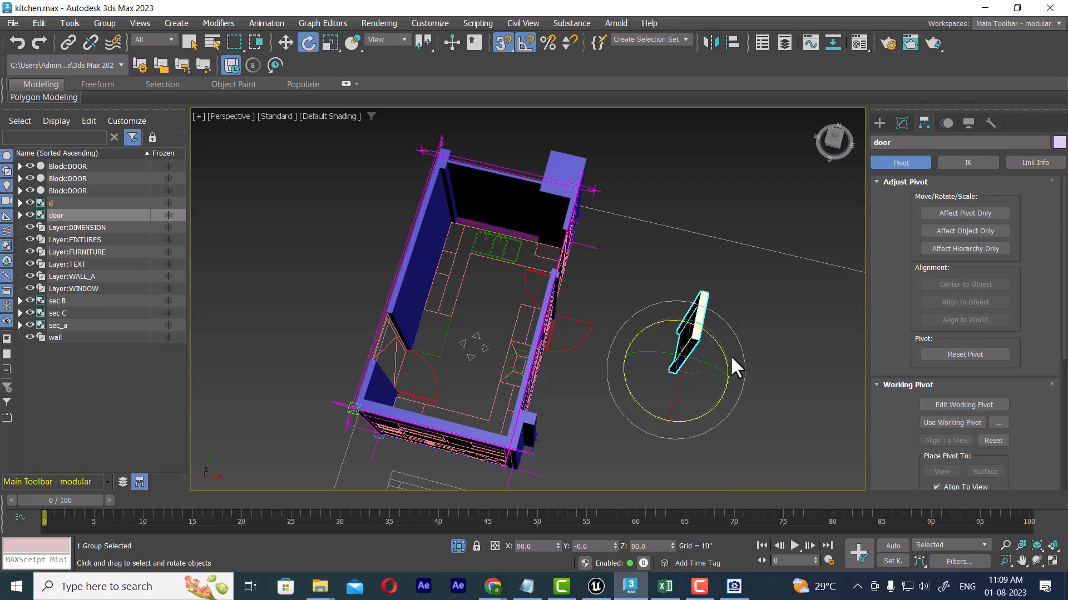
pyautogui.press('w')
pyautogui.keyDown('alt'); pyautogui.moveTo(720, 377); pyautogui.dragTo(702, 431, button='middle'); pyautogui.keyUp('alt')
pyautogui.moveTo(674, 412); pyautogui.dragTo(439, 323)
# Step: Select the wall object and hide it to expose the door group and the floor plan
pyautogui.keyDown('alt'); pyautogui.moveTo(450, 326); pyautogui.dragTo(719, 231, button='middle'); pyautogui.keyUp('alt')
pyautogui.scroll(4, 661, 386)
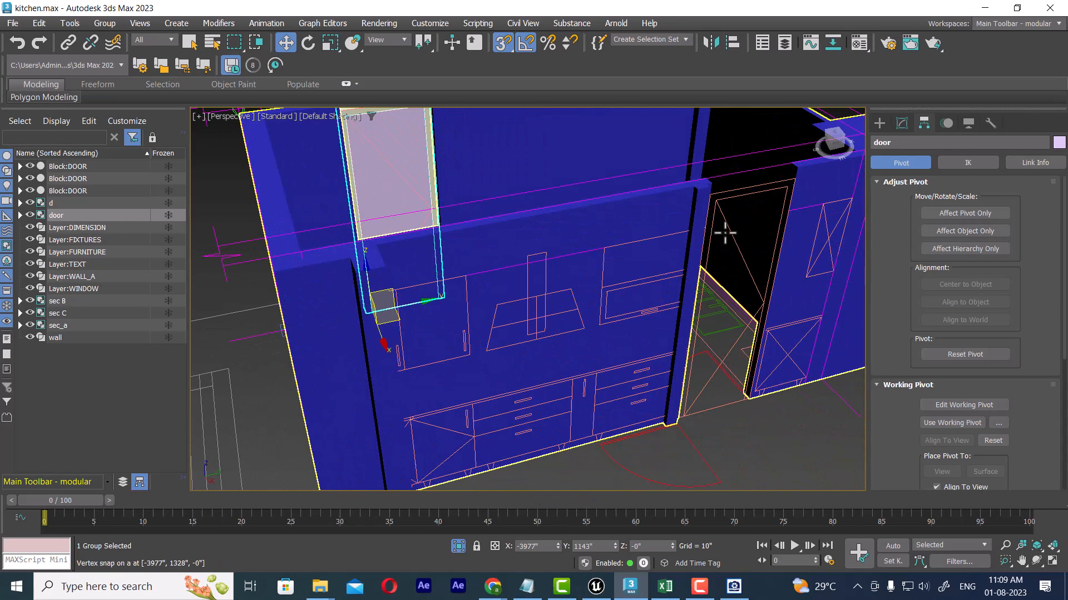
pyautogui.click(686, 208)
pyautogui.scroll(-5, 692, 239)
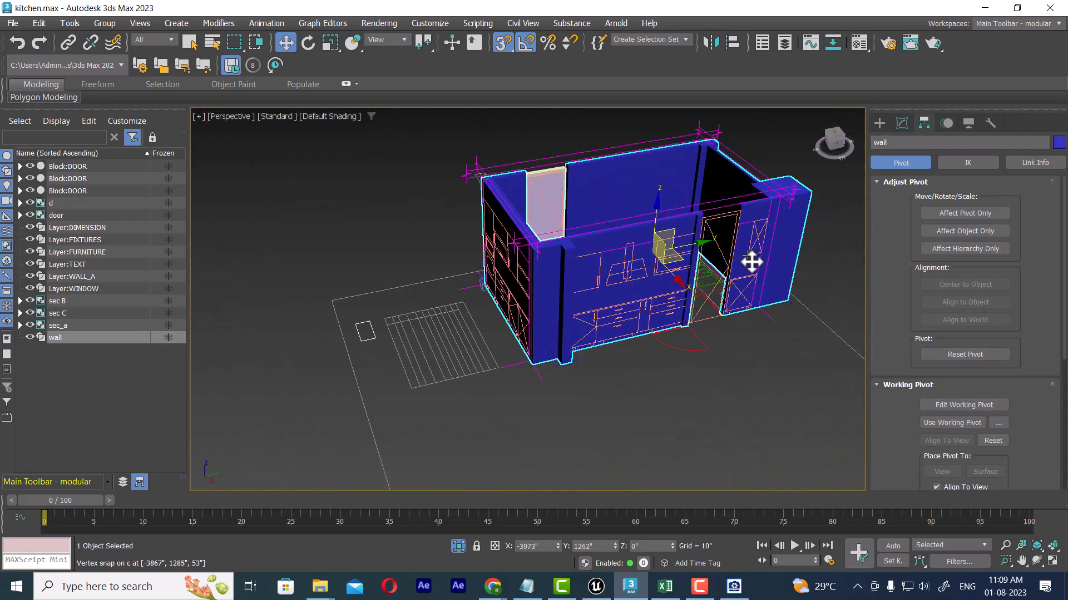
pyautogui.rightClick(797, 214)
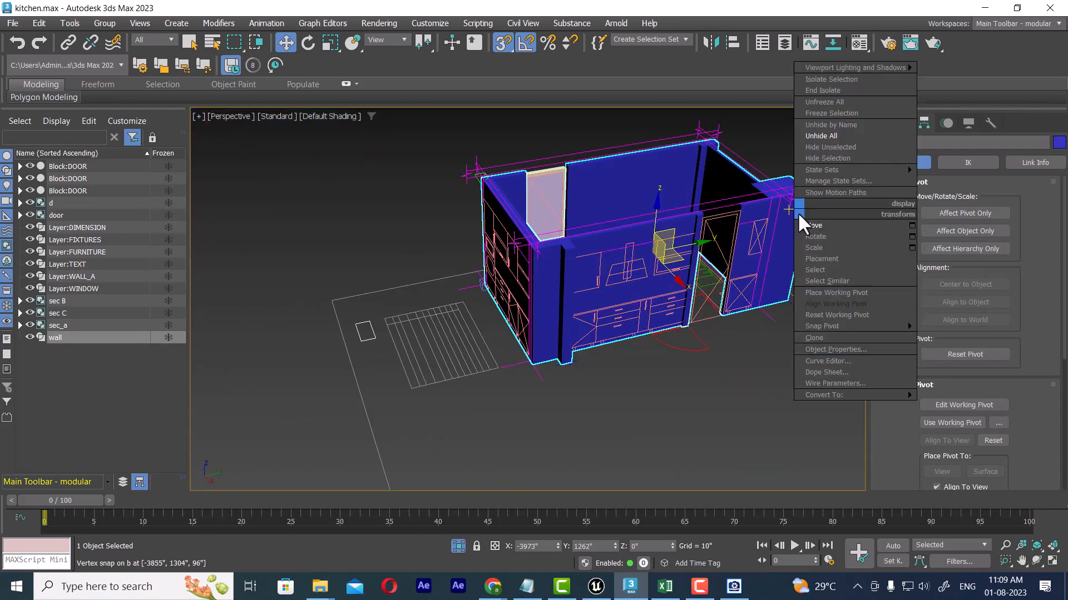
pyautogui.click(835, 166)
# Step: In the Top view, snap the door group's outer corner to the wall's outer edge and unhide all objects
pyautogui.scroll(2, 580, 280)
pyautogui.moveTo(579, 280); pyautogui.dragTo(684, 399, button='middle')
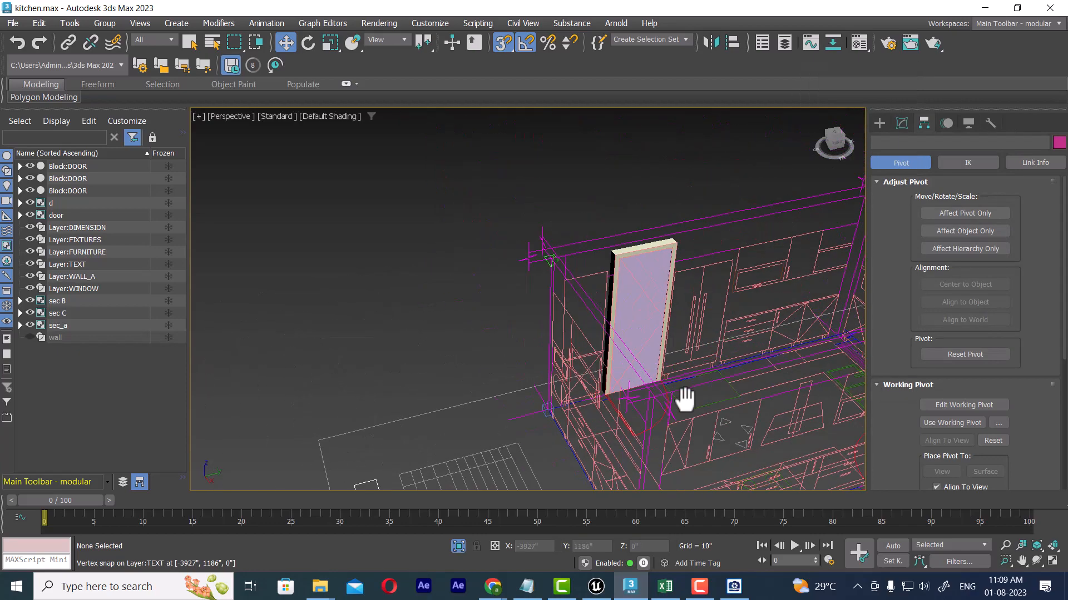
pyautogui.scroll(3, 685, 396)
pyautogui.keyDown('alt'); pyautogui.moveTo(609, 250); pyautogui.dragTo(529, 215, button='middle'); pyautogui.keyUp('alt')
pyautogui.moveTo(620, 333); pyautogui.dragTo(567, 262, button='middle')
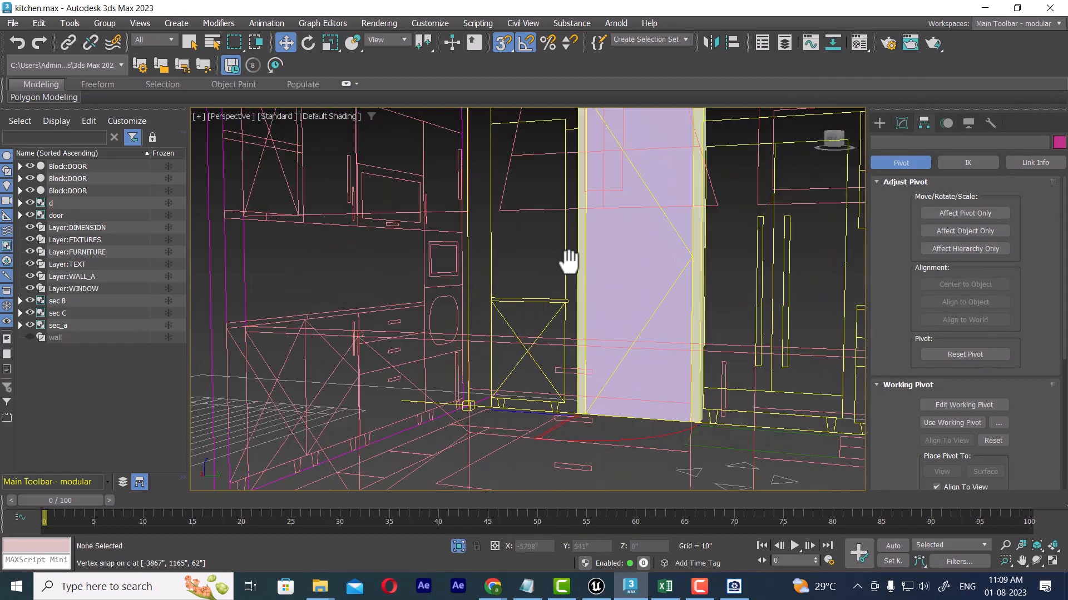
pyautogui.scroll(3, 606, 333)
pyautogui.moveTo(670, 408); pyautogui.dragTo(622, 317, button='middle')
pyautogui.scroll(3, 622, 318)
pyautogui.keyDown('alt'); pyautogui.moveTo(706, 351); pyautogui.dragTo(726, 408, button='middle'); pyautogui.keyUp('alt')
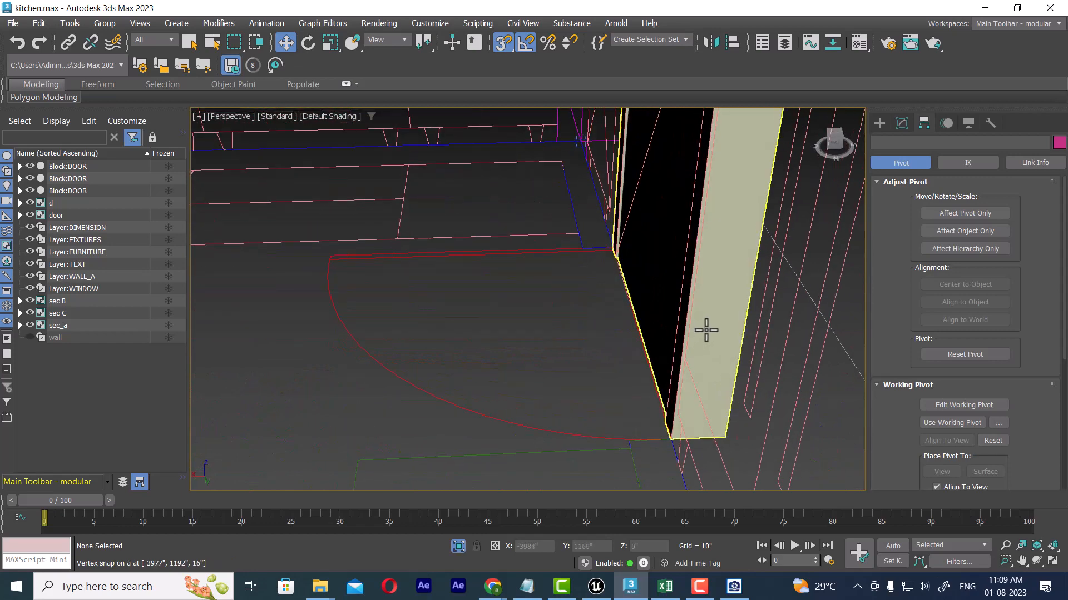
pyautogui.press('t')
pyautogui.scroll(2, 597, 310)
pyautogui.moveTo(453, 351); pyautogui.dragTo(772, 272, button='middle')
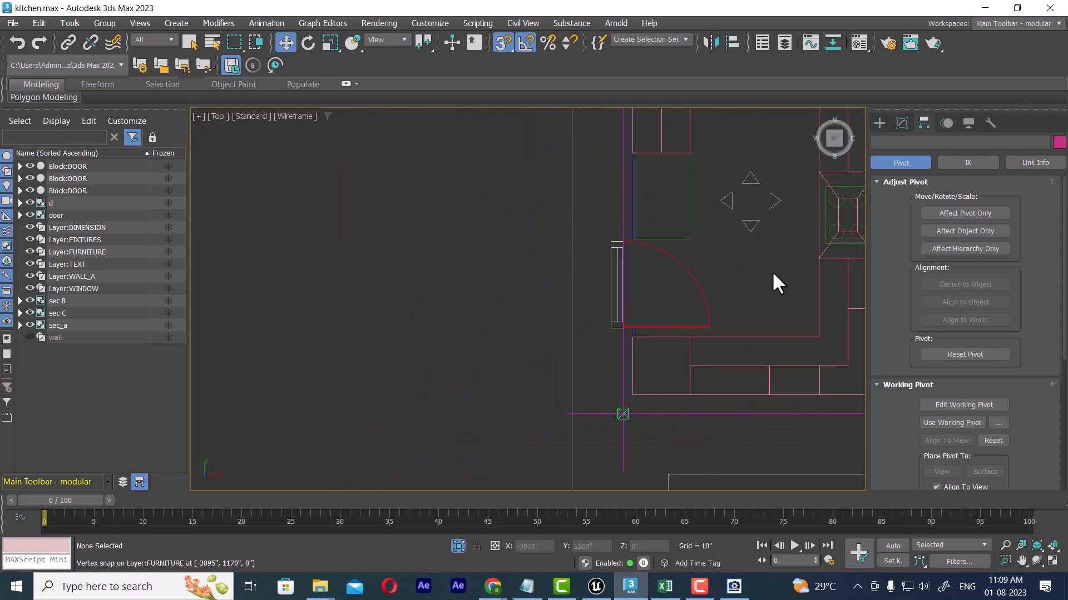
pyautogui.scroll(2, 773, 272)
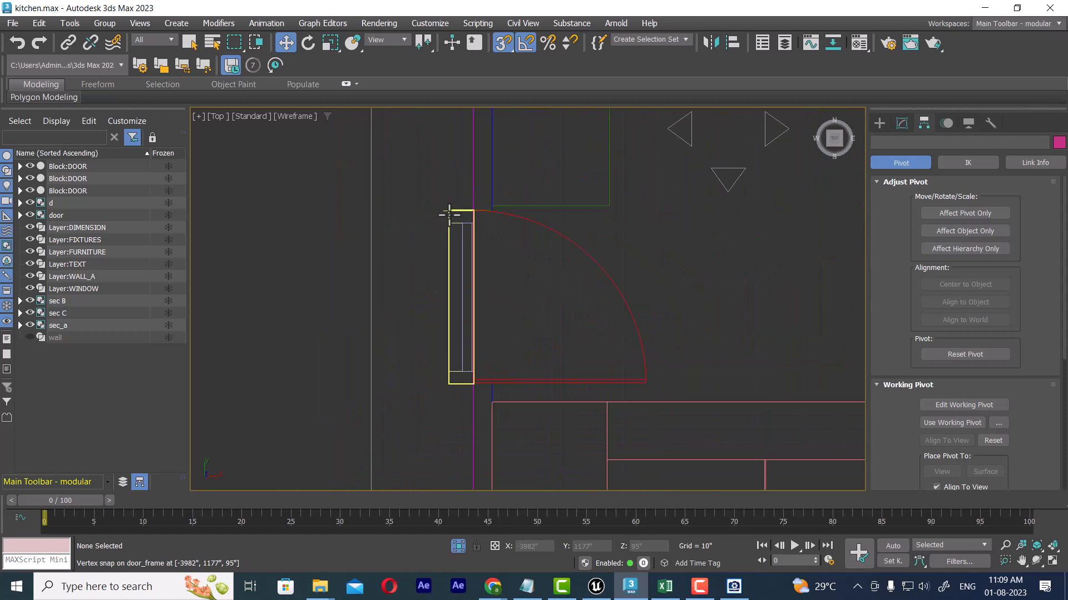
pyautogui.moveTo(450, 214); pyautogui.dragTo(475, 216)
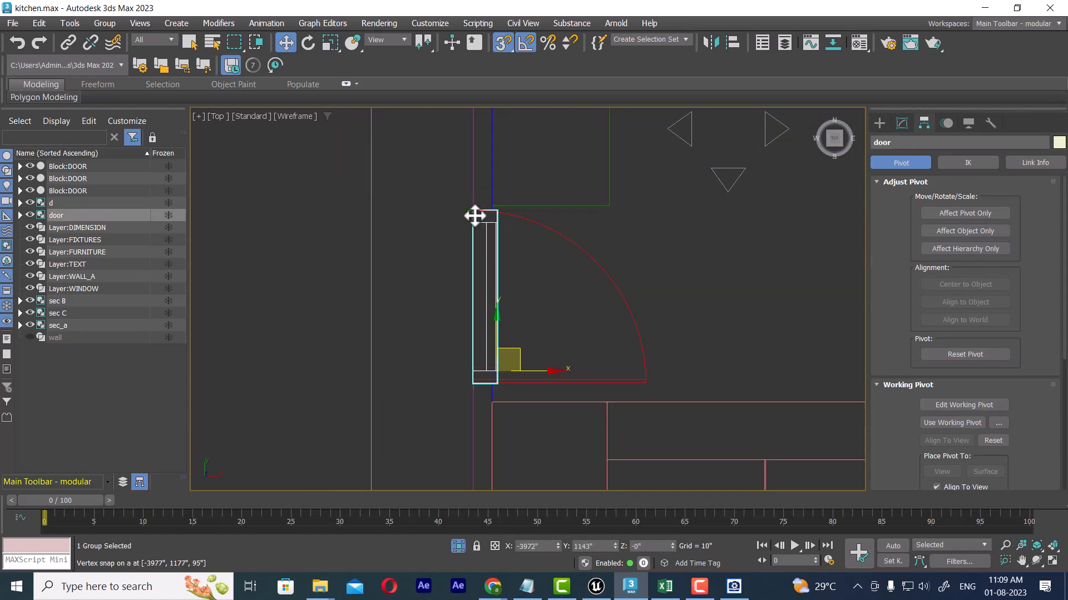
pyautogui.rightClick(596, 310)
pyautogui.click(629, 231)
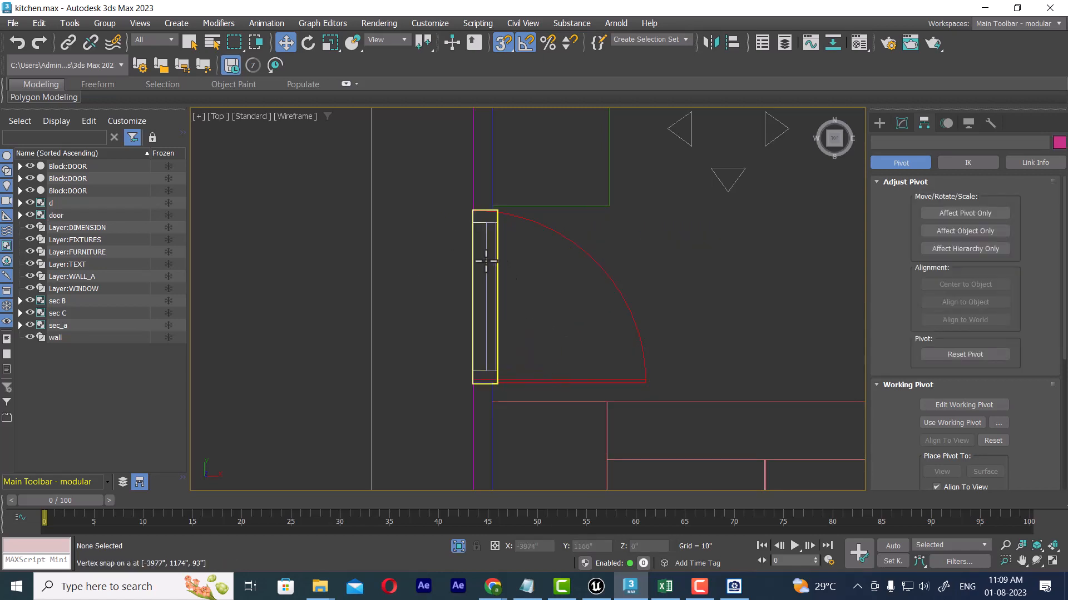
# Step: In the Perspective view, open the door group and select only the door panel inside the frame
pyautogui.click(485, 262)
pyautogui.moveTo(568, 330); pyautogui.dragTo(714, 324, button='middle')
pyautogui.press('p')
pyautogui.click(563, 360)
pyautogui.click(565, 300)
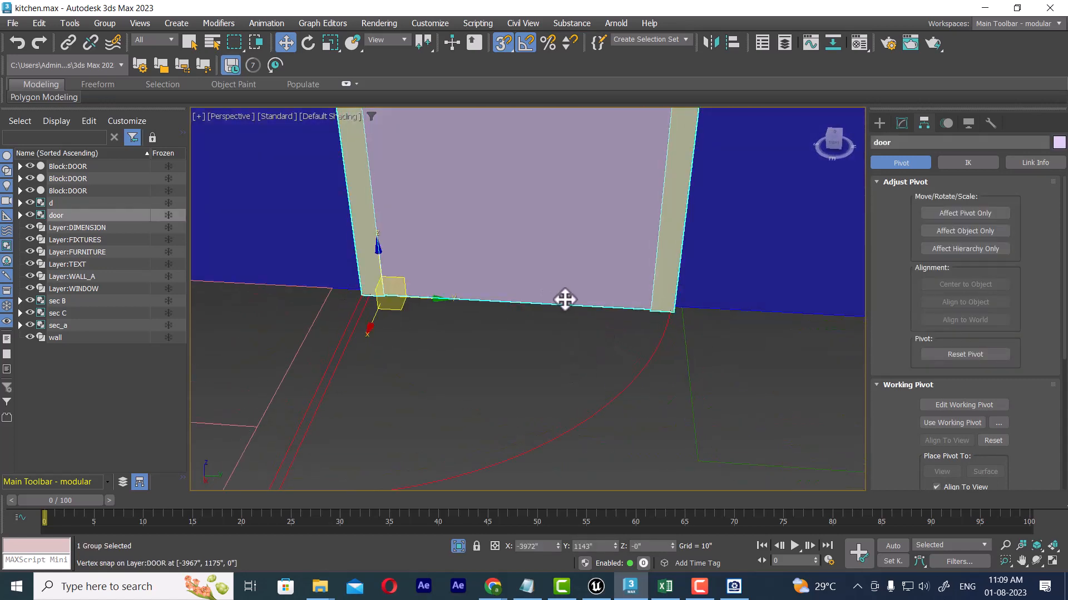
pyautogui.click(105, 23)
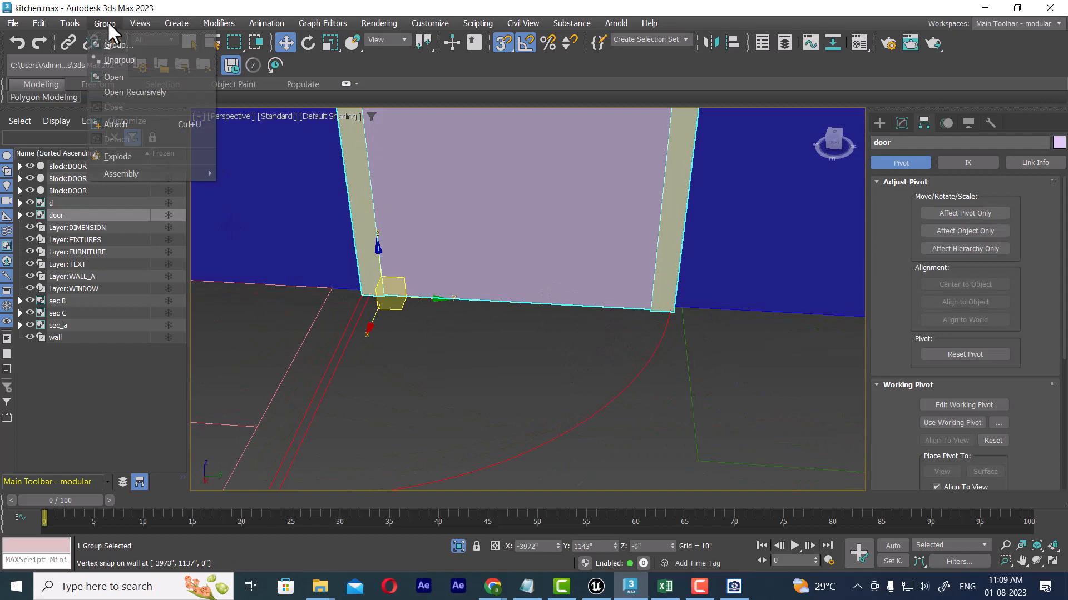
pyautogui.click(141, 71)
pyautogui.click(486, 299)
# Step: Move only the door panel's pivot to its bottom hinge-side corner, using vertex snap
pyautogui.keyDown('alt'); pyautogui.moveTo(488, 274); pyautogui.dragTo(460, 305, button='middle'); pyautogui.keyUp('alt')
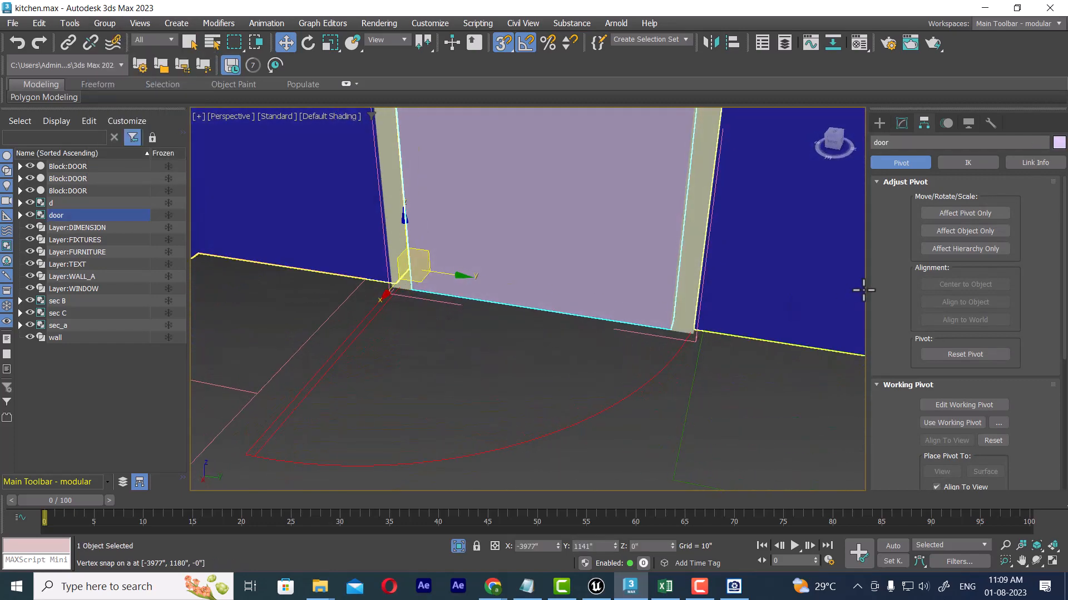
pyautogui.click(973, 213)
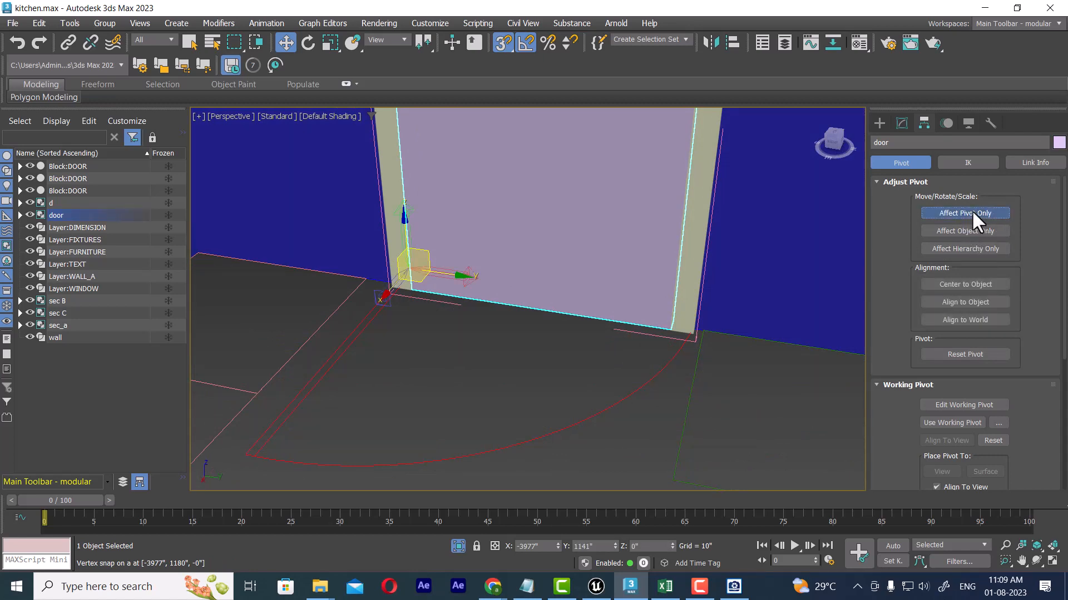
pyautogui.click(410, 268)
pyautogui.click(514, 283)
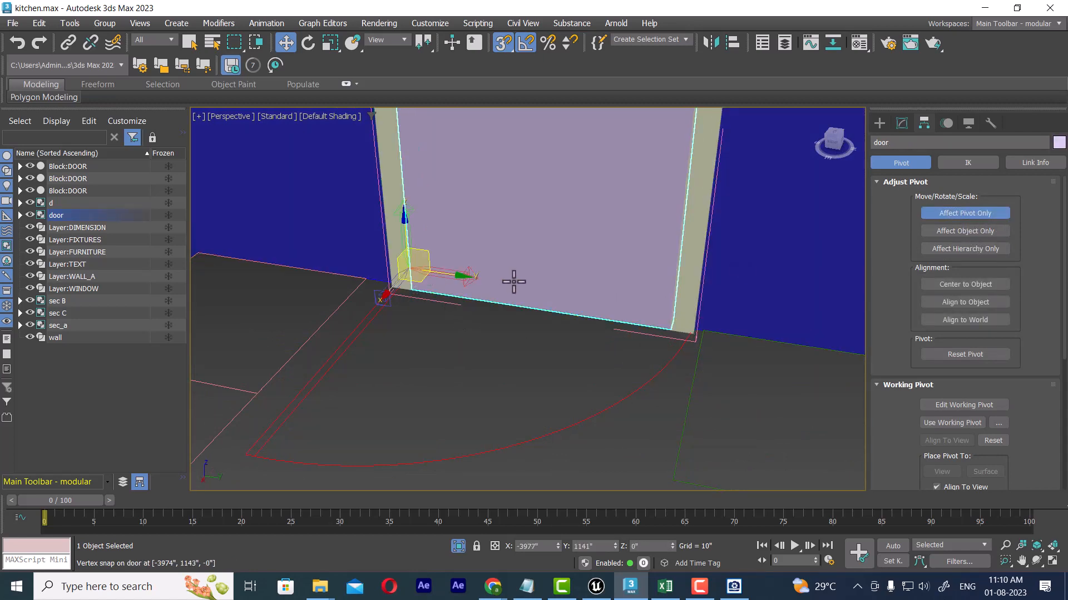
pyautogui.moveTo(427, 258); pyautogui.dragTo(421, 290)
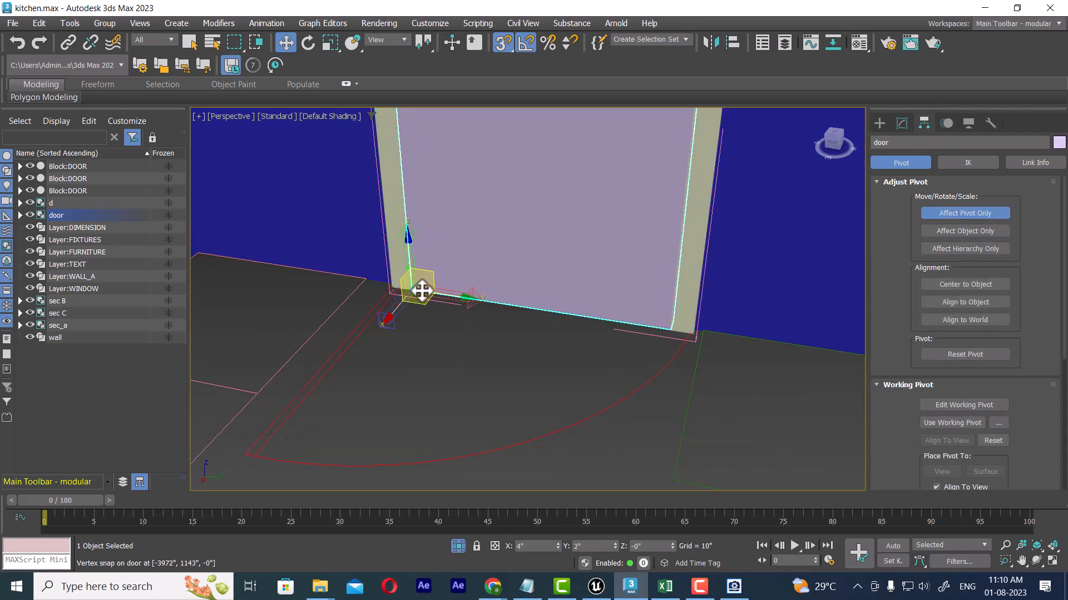
pyautogui.click(992, 215)
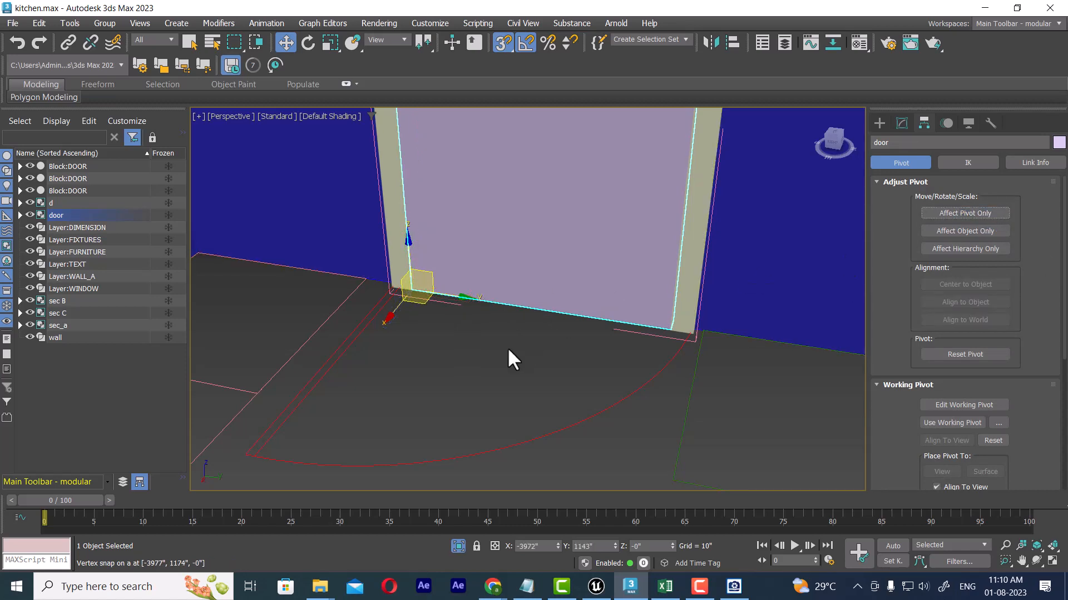
# Step: Use Auto Key to animate the door panel swinging open 90° about the Z axis into the room by frame 100
pyautogui.scroll(-3, 508, 357)
pyautogui.scroll(4, 555, 286)
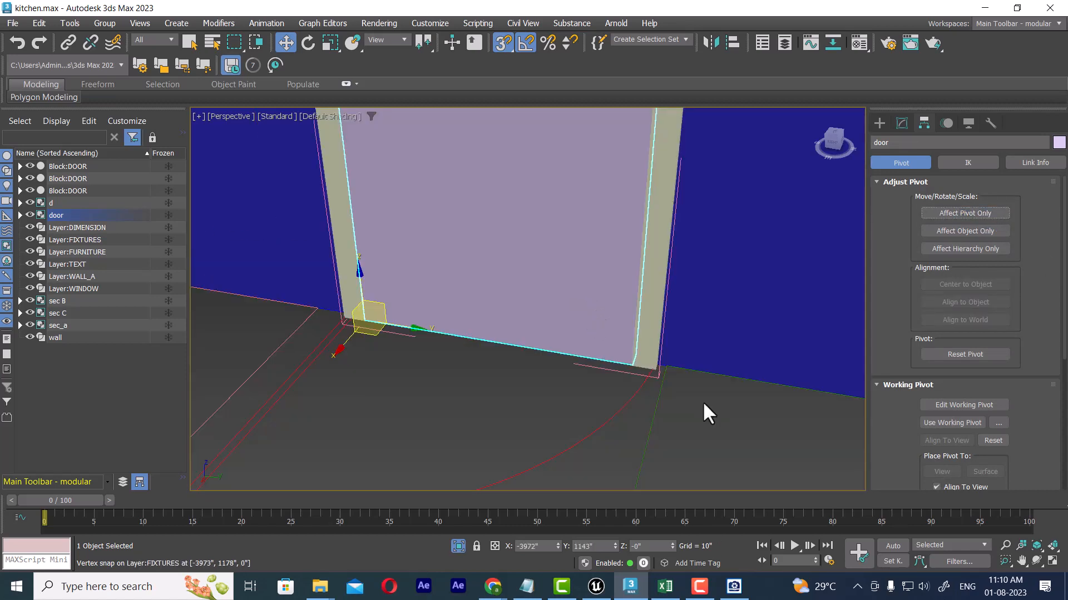
pyautogui.click(892, 545)
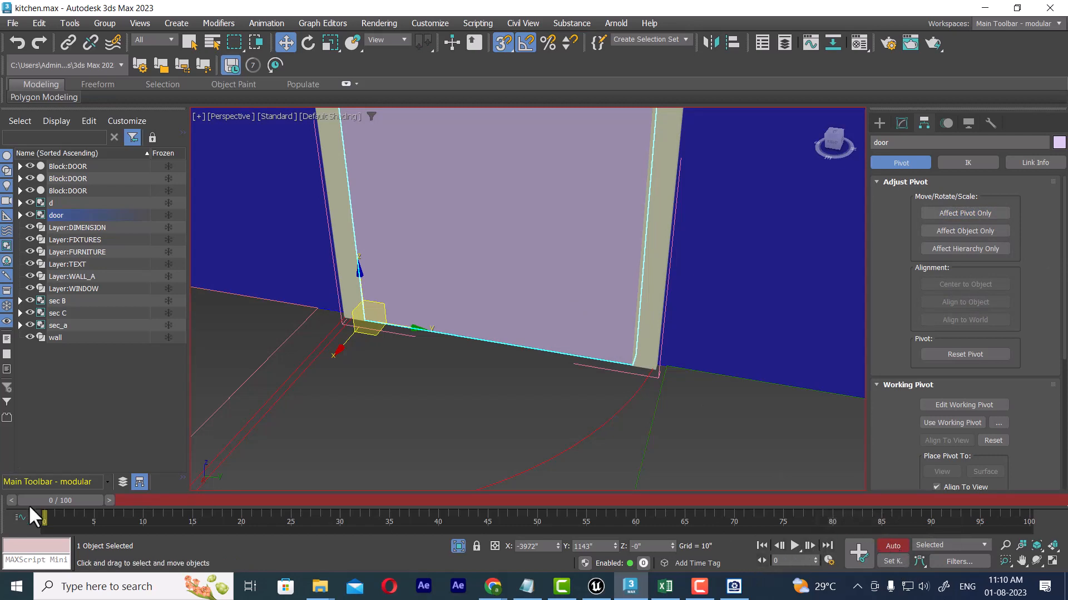
pyautogui.click(828, 545)
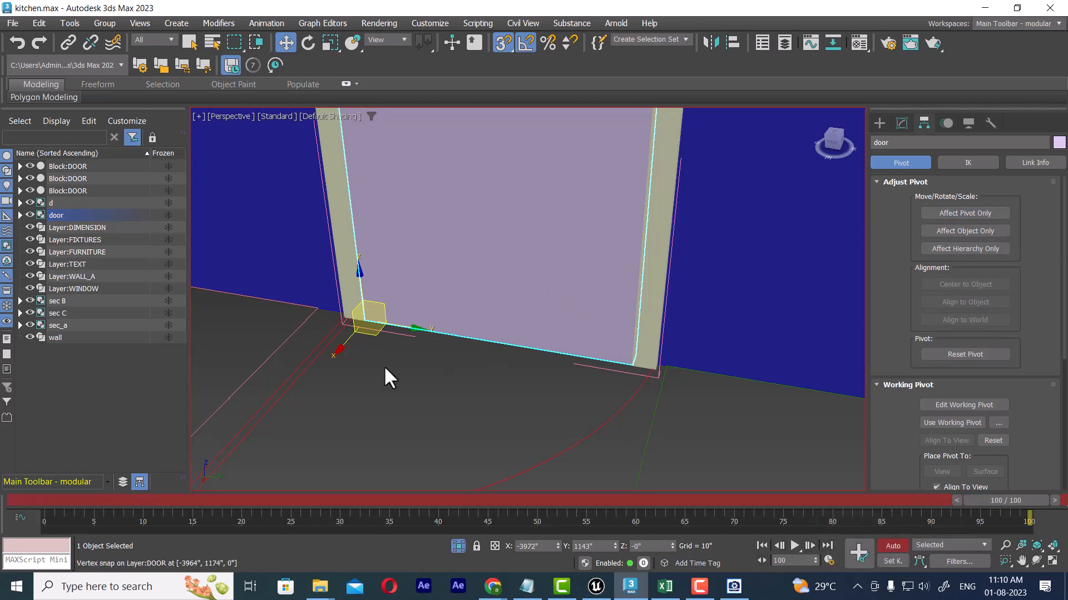
pyautogui.press('e')
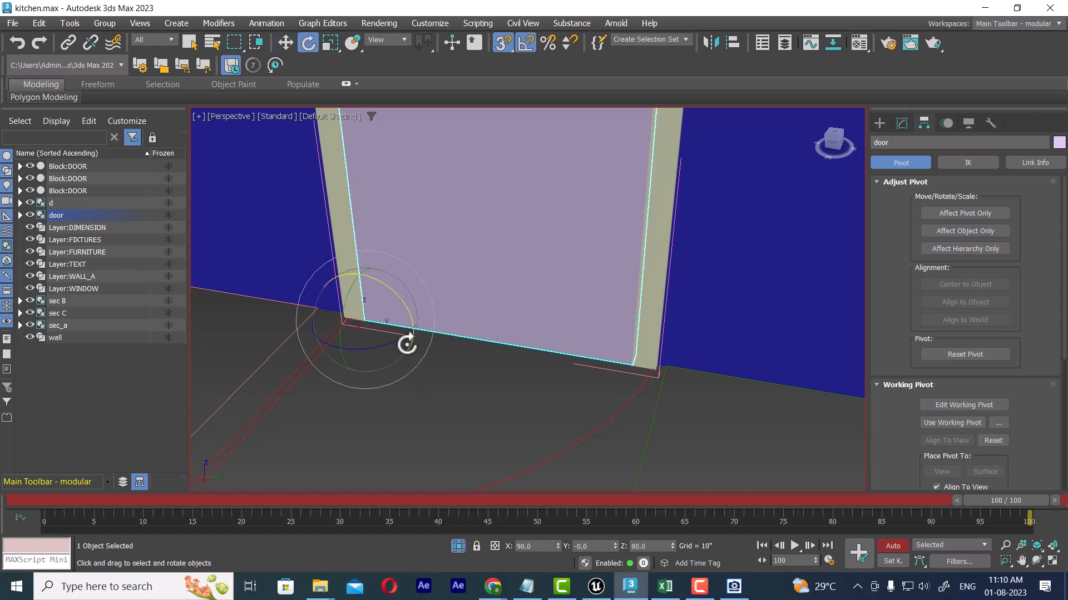
pyautogui.moveTo(368, 346); pyautogui.dragTo(365, 341)
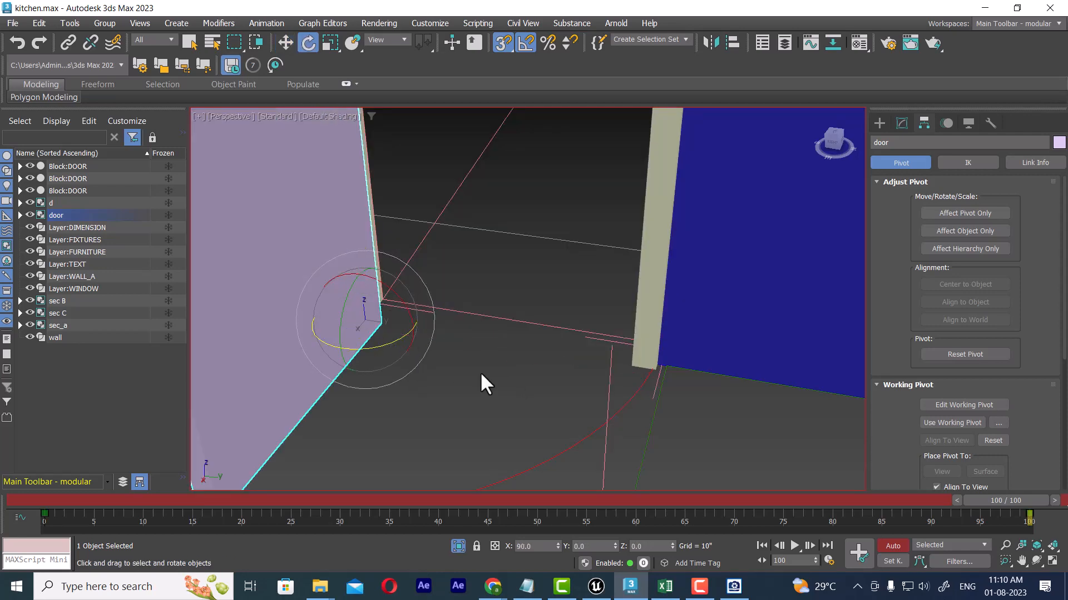
pyautogui.click(892, 546)
# Step: Play the door-opening animation and examine the door's swing from above and from outside the kitchen
pyautogui.scroll(-5, 577, 319)
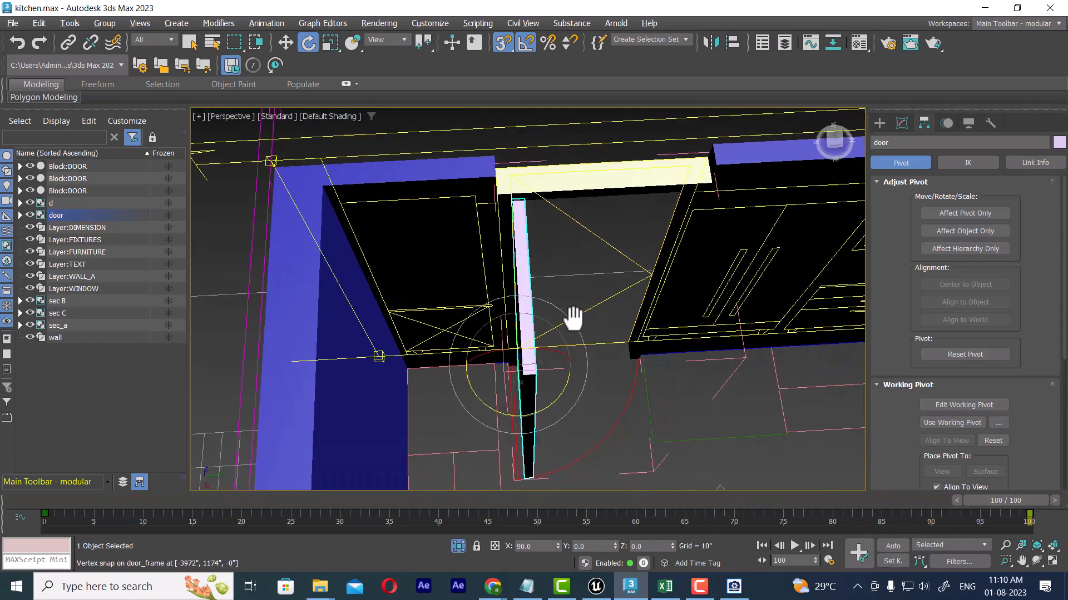
pyautogui.click(792, 544)
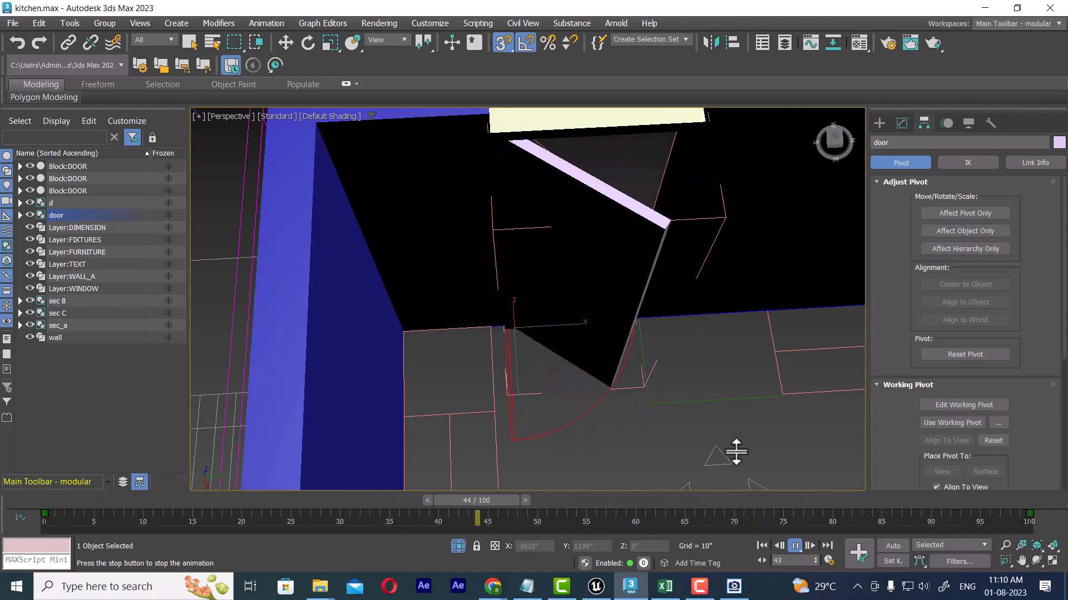
pyautogui.scroll(-5, 700, 347)
pyautogui.moveTo(700, 347); pyautogui.dragTo(634, 328, button='middle')
pyautogui.keyDown('alt'); pyautogui.moveTo(634, 328); pyautogui.dragTo(632, 255, button='middle'); pyautogui.keyUp('alt')
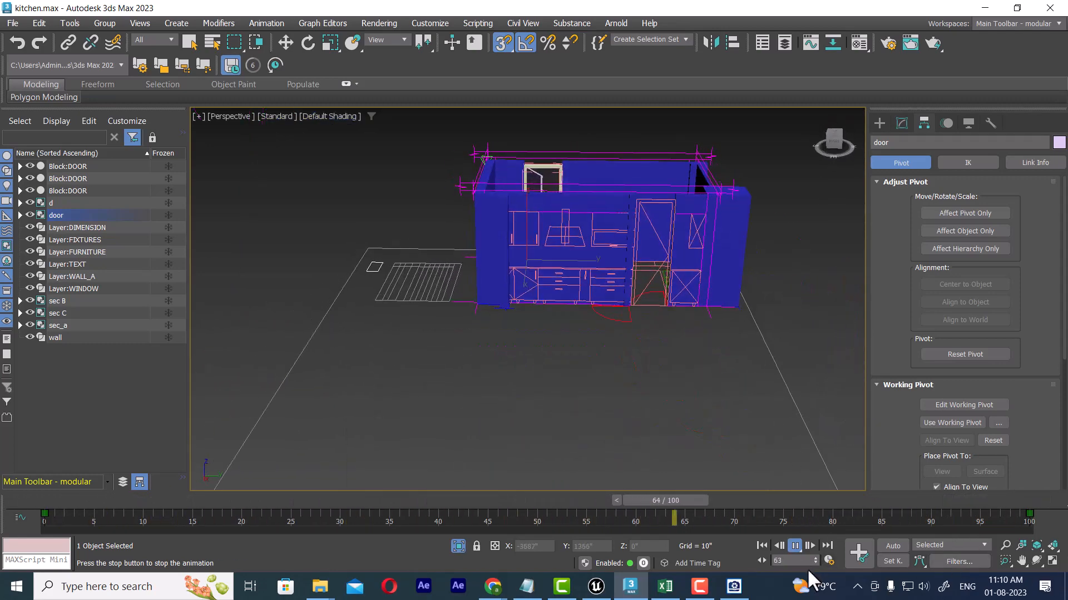
pyautogui.click(795, 546)
pyautogui.press('e')
pyautogui.moveTo(695, 303); pyautogui.dragTo(697, 381, button='middle')
pyautogui.keyDown('alt'); pyautogui.moveTo(696, 381); pyautogui.dragTo(764, 435, button='middle'); pyautogui.keyUp('alt')
pyautogui.scroll(3, 725, 398)
pyautogui.press('w')
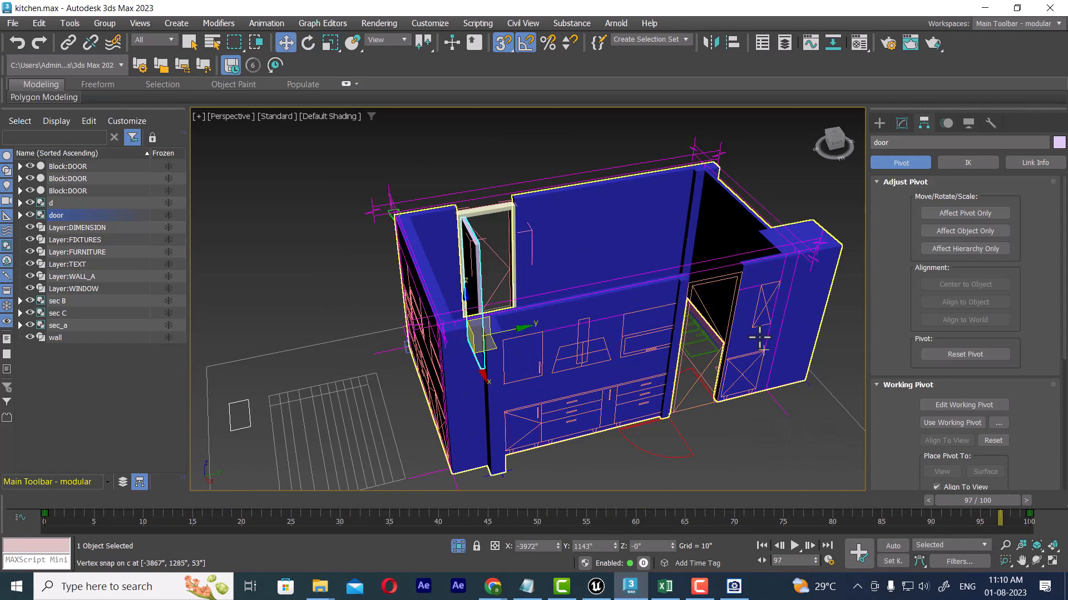
pyautogui.moveTo(698, 337)
pyautogui.keyDown('alt'); pyautogui.mouseDown(button='middle')
pyautogui.moveTo(753, 345)
pyautogui.moveTo(701, 329)
pyautogui.mouseUp(button='middle'); pyautogui.keyUp('alt')
# Step: Switch to the four-viewport layout, select the whole kitchen model and frame it in every viewport
pyautogui.hotkey('alt', 'w')
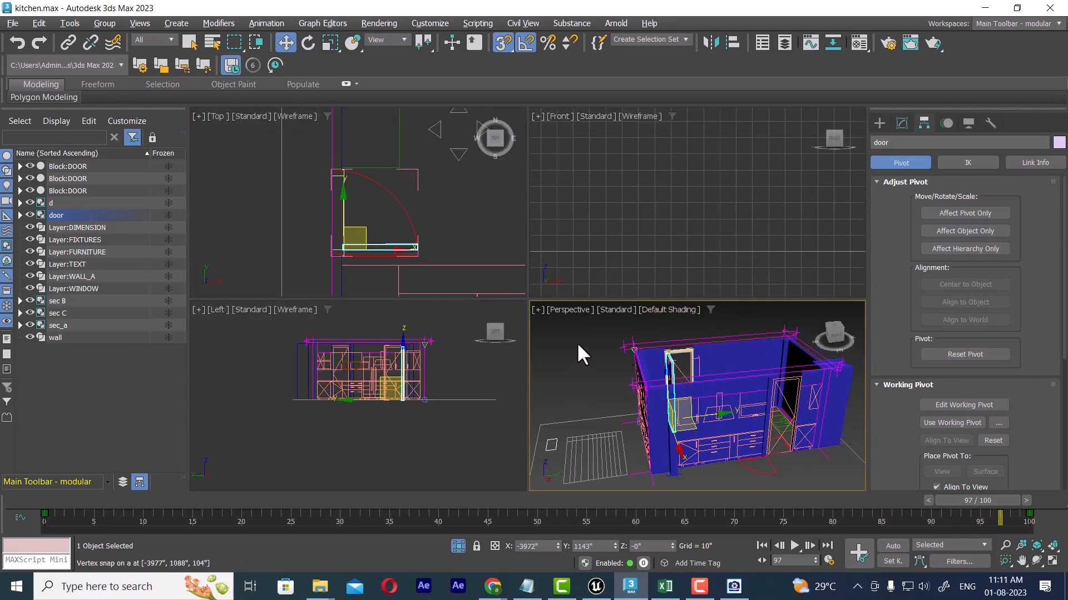
pyautogui.moveTo(576, 353); pyautogui.dragTo(739, 436)
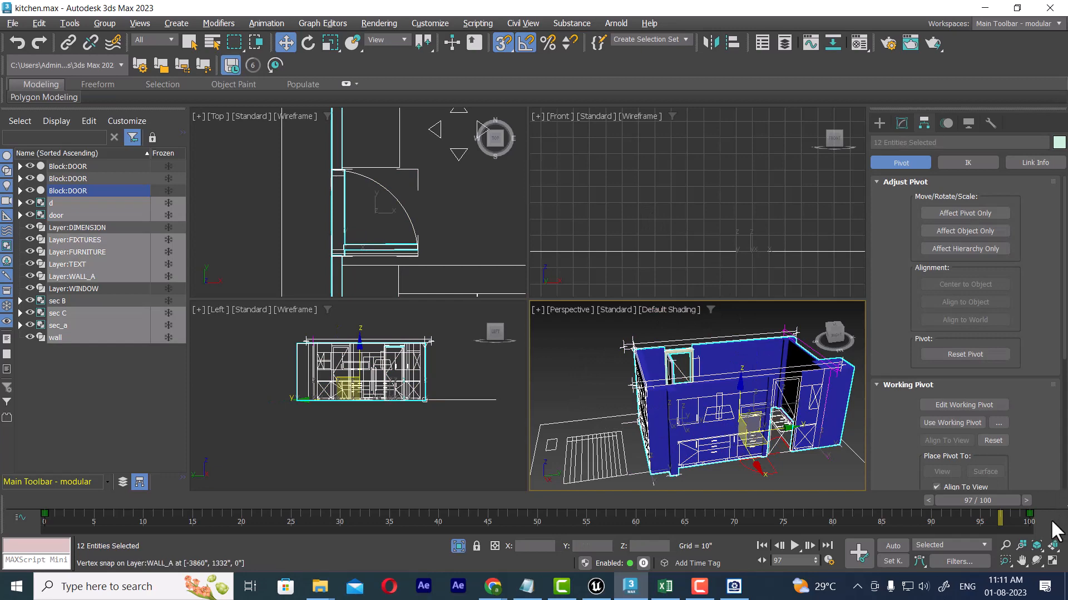
pyautogui.click(1053, 546)
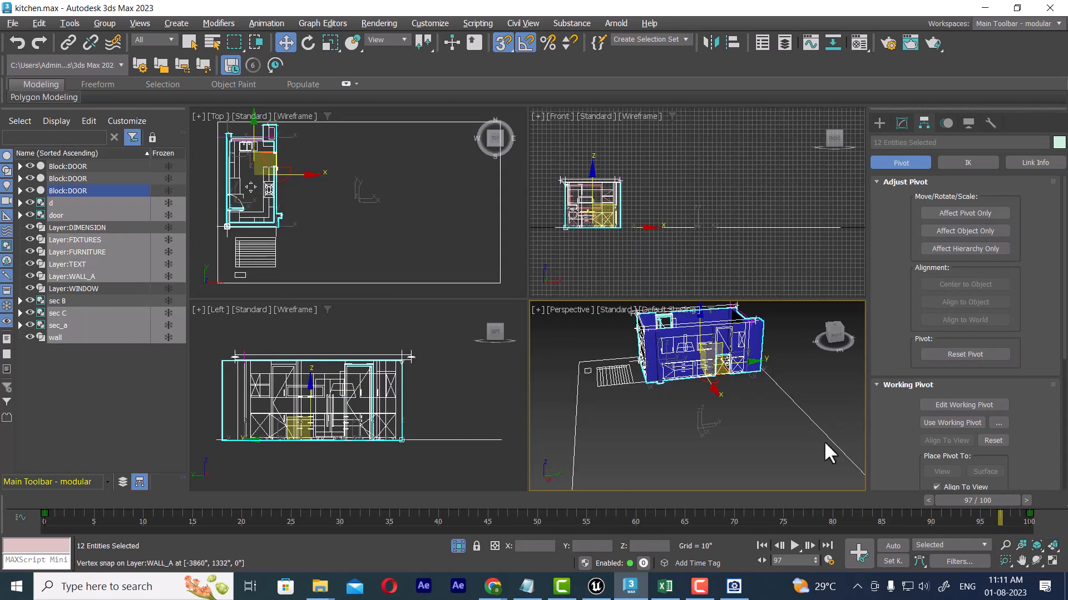
pyautogui.scroll(1, 620, 190)
pyautogui.moveTo(620, 190); pyautogui.dragTo(742, 204, button='middle')
pyautogui.scroll(2, 717, 173)
pyautogui.scroll(1, 259, 420)
pyautogui.moveTo(259, 420); pyautogui.dragTo(301, 398, button='middle')
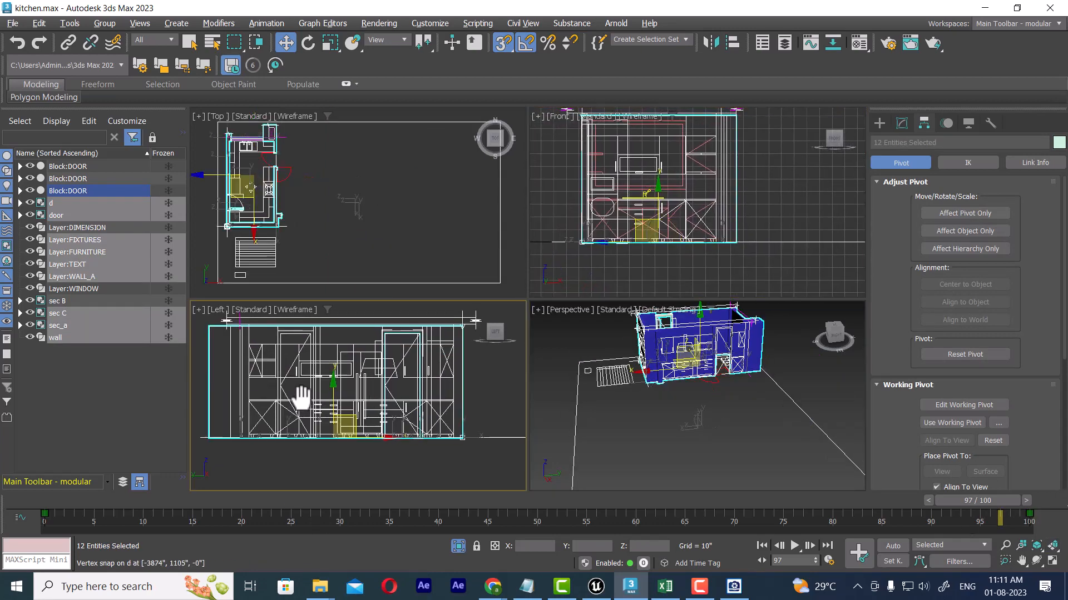
pyautogui.scroll(1, 300, 398)
pyautogui.scroll(3, 804, 402)
# Step: Hide the wall object to expose the cabinet section drawings in the Perspective view
pyautogui.click(774, 388)
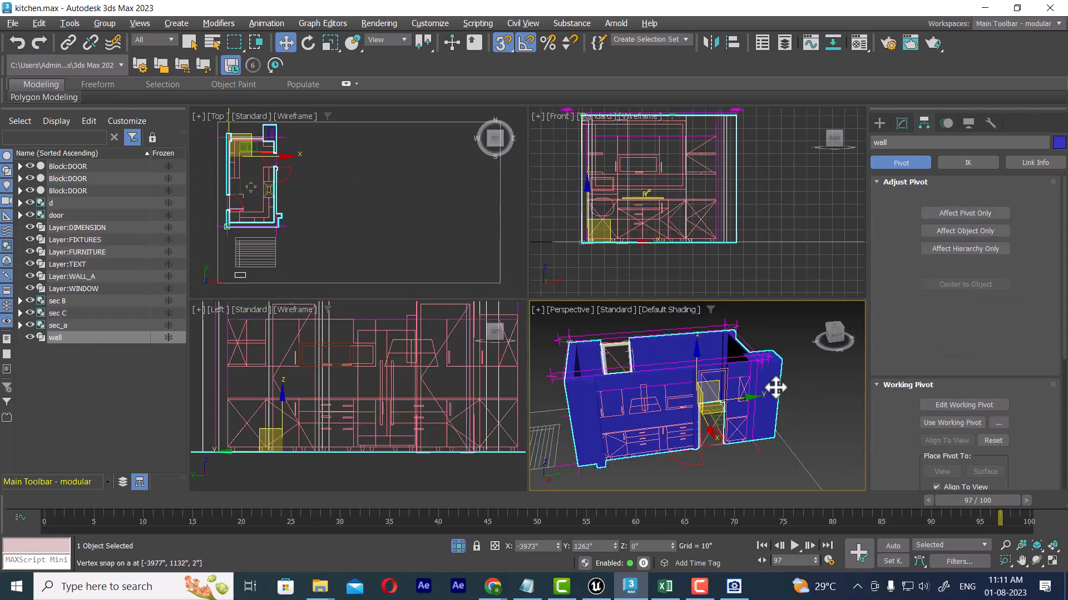
pyautogui.click(823, 433)
pyautogui.click(772, 383)
pyautogui.rightClick(772, 383)
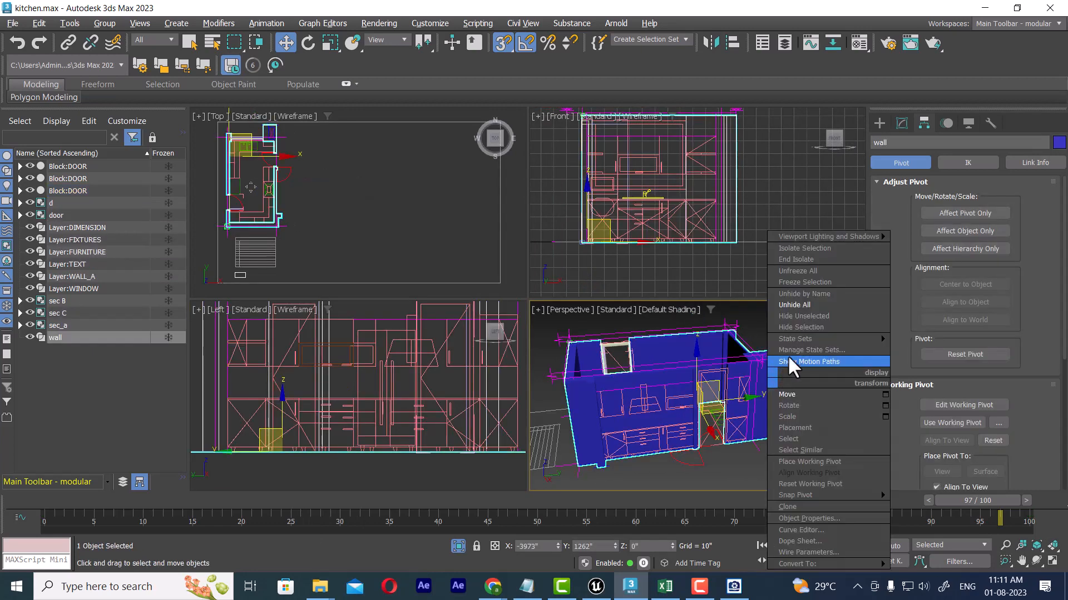
pyautogui.click(809, 326)
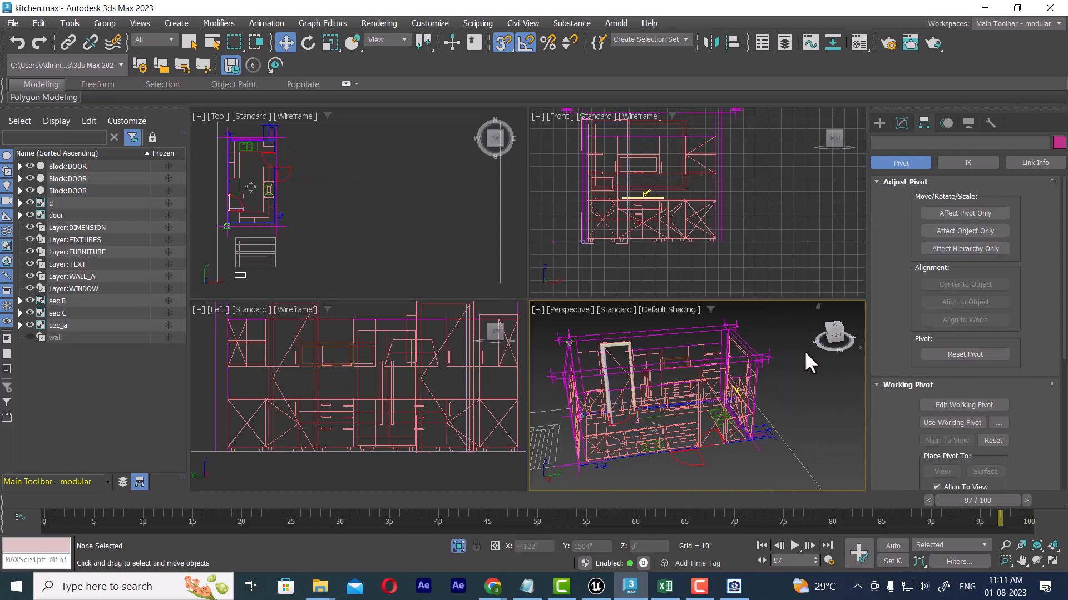
pyautogui.scroll(5, 723, 389)
pyautogui.moveTo(639, 432); pyautogui.dragTo(680, 428, button='middle')
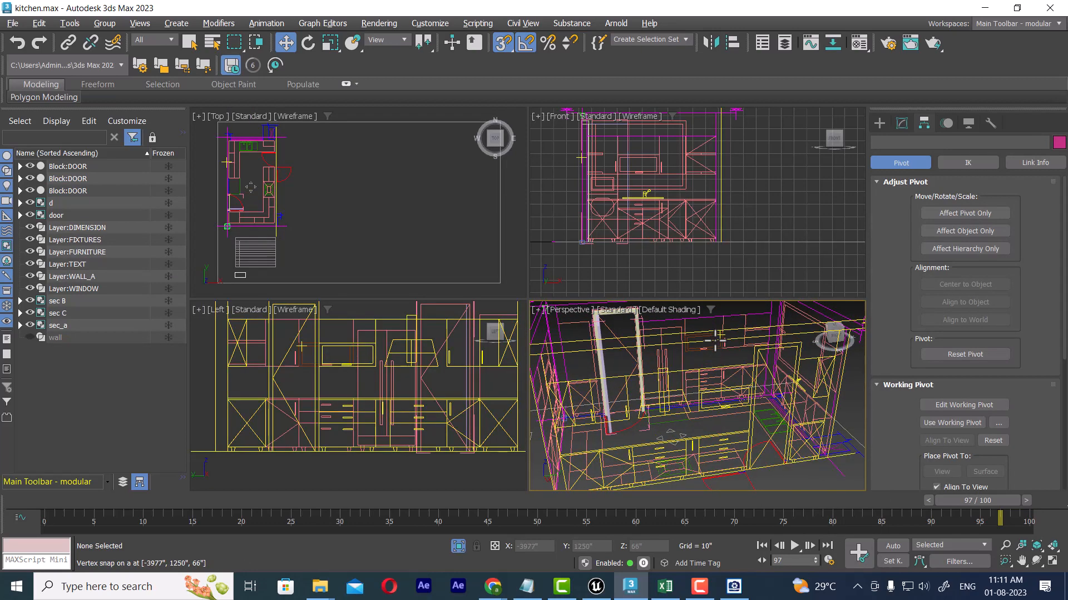
# Step: Hide the sec C section drawing to clear the view of the opposite cabinet wall
pyautogui.click(731, 437)
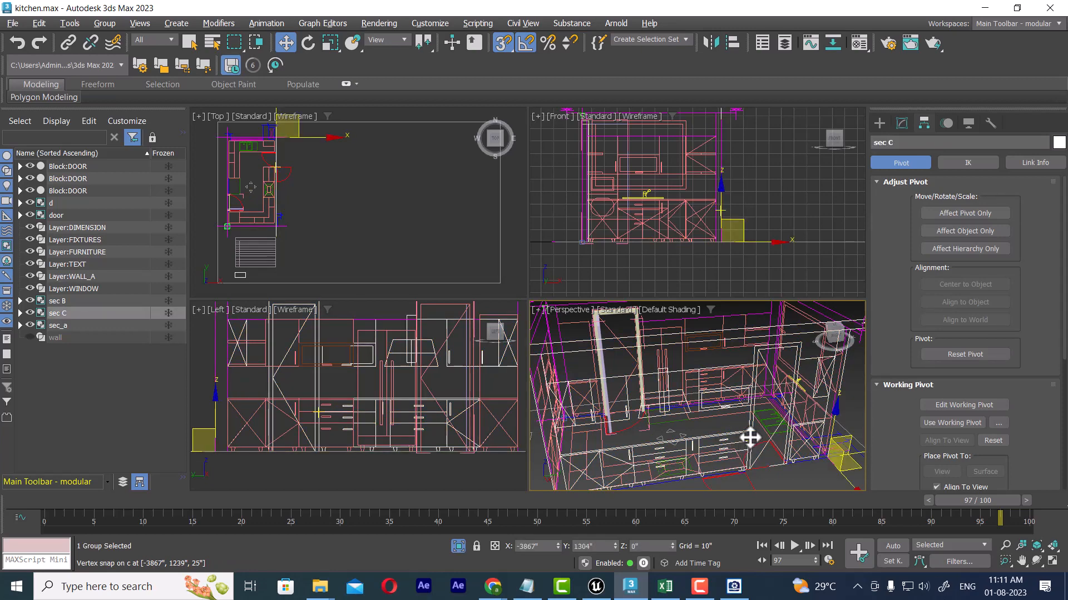
pyautogui.rightClick(745, 435)
pyautogui.click(789, 330)
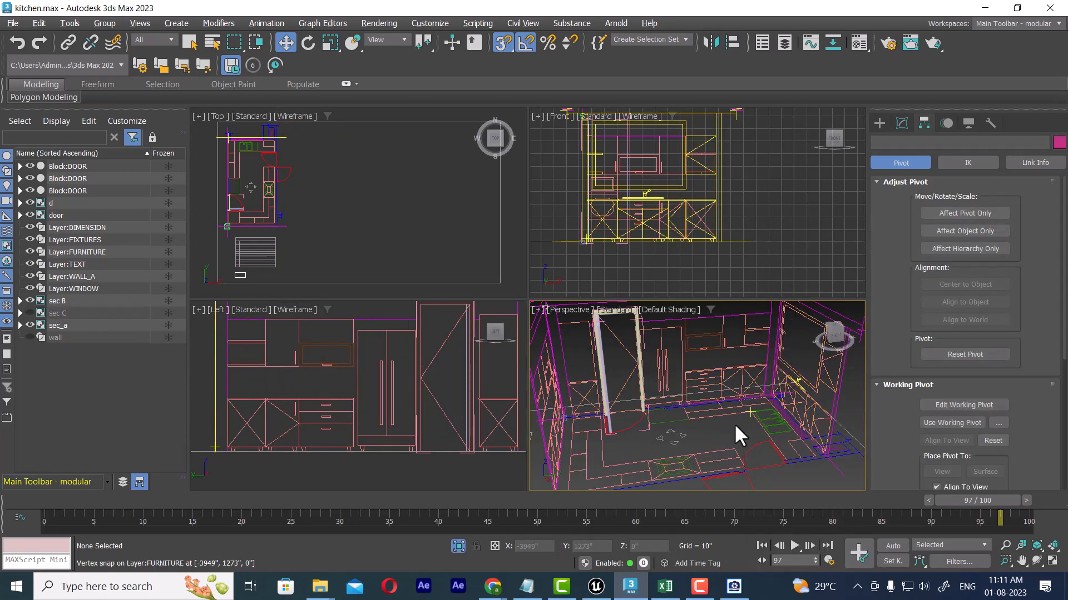
# Step: Select the sec_a section drawing and examine its cabinet and door elevation in the maximized Left view
pyautogui.click(345, 417)
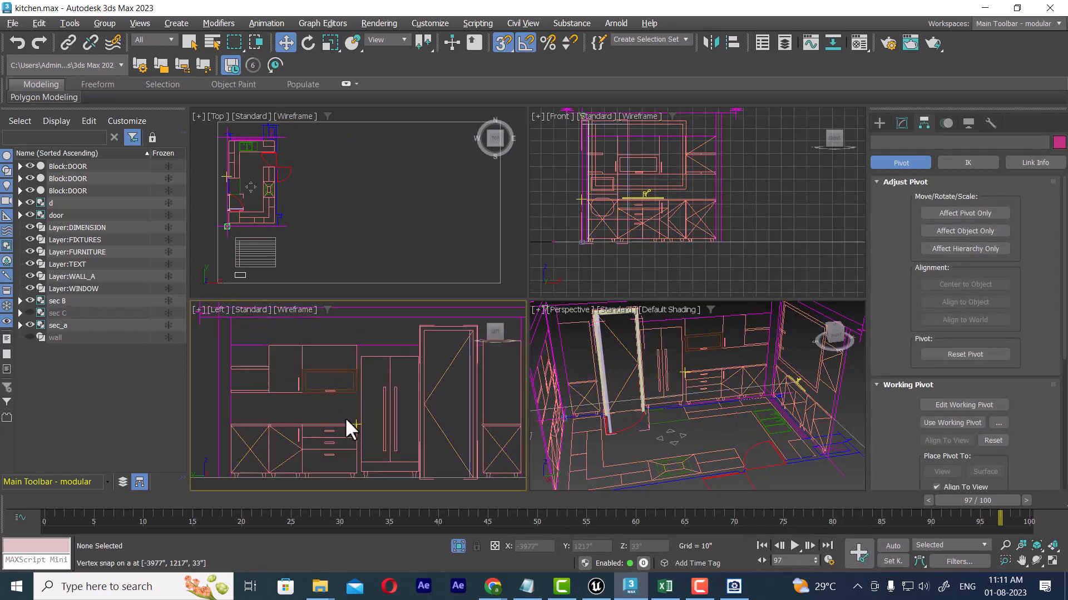
pyautogui.moveTo(356, 408); pyautogui.dragTo(362, 366, button='middle')
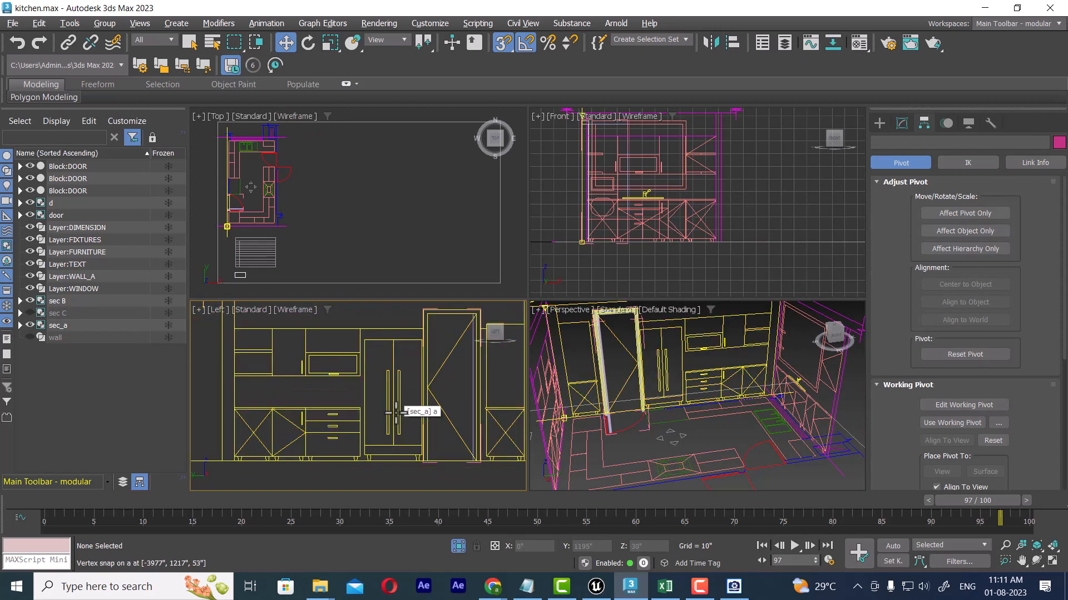
pyautogui.moveTo(387, 416); pyautogui.dragTo(392, 399, button='middle')
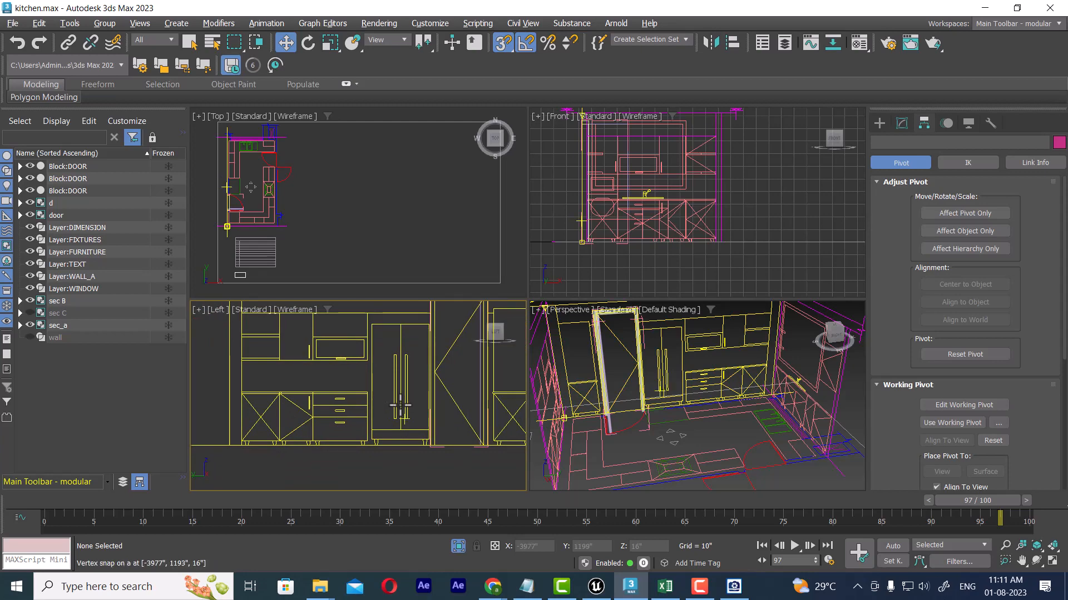
pyautogui.hotkey('alt', 'w')
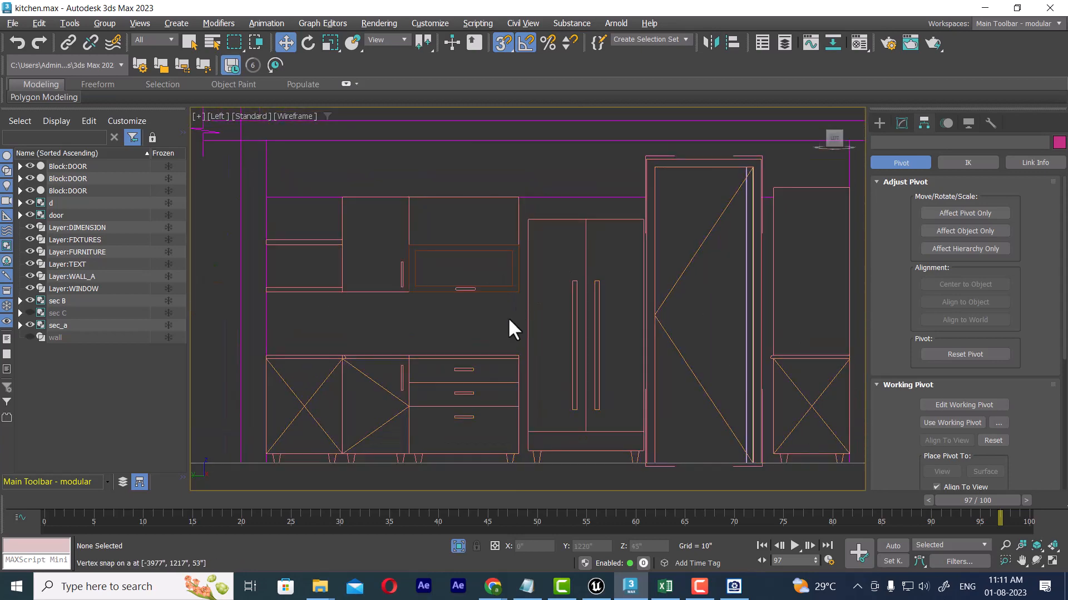
pyautogui.moveTo(554, 320); pyautogui.dragTo(544, 332, button='middle')
pyautogui.click(461, 262)
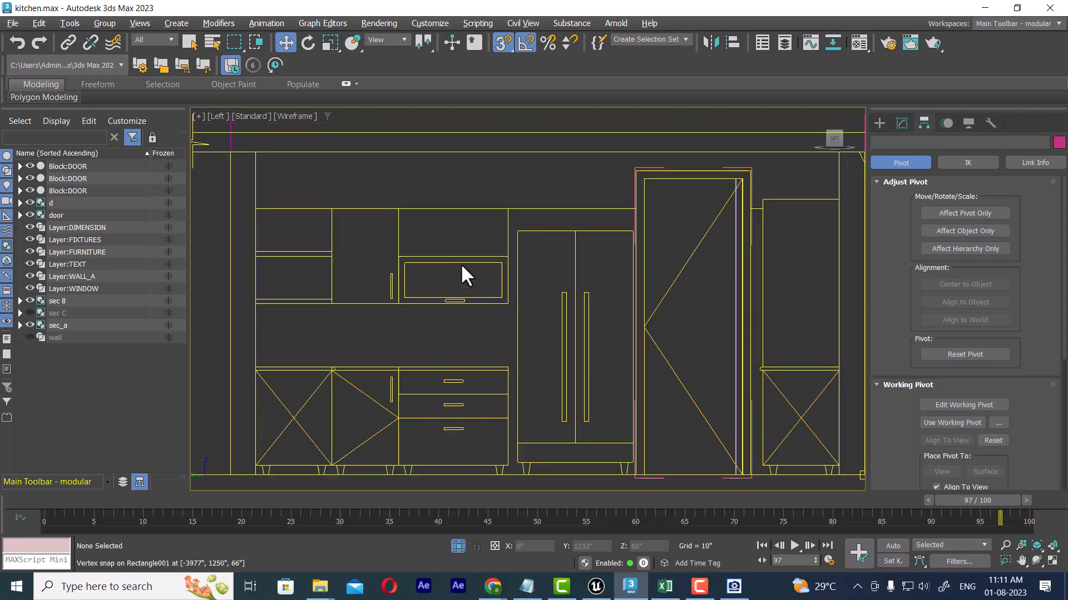
pyautogui.scroll(-4, 536, 288)
pyautogui.scroll(4, 576, 289)
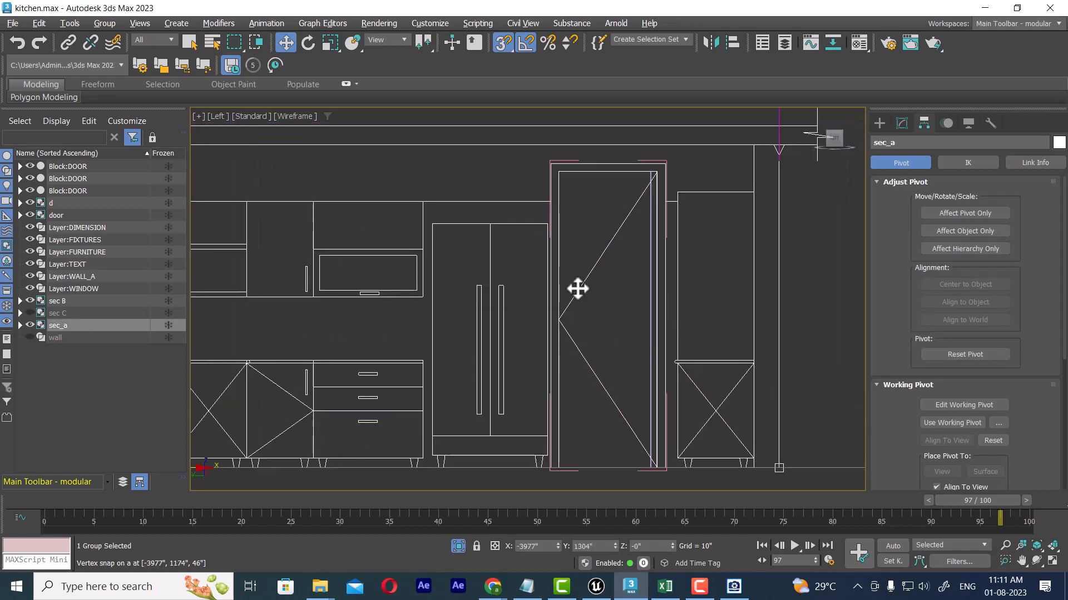
pyautogui.moveTo(537, 269); pyautogui.dragTo(596, 274, button='middle')
pyautogui.moveTo(494, 297); pyautogui.dragTo(514, 300, button='middle')
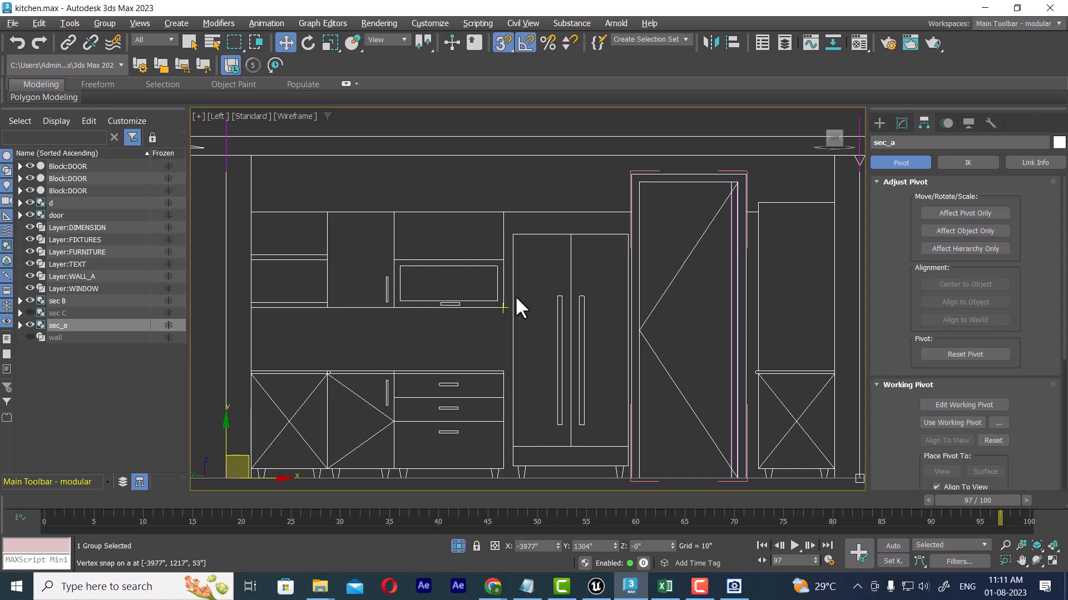
pyautogui.hotkey('alt', 'w')
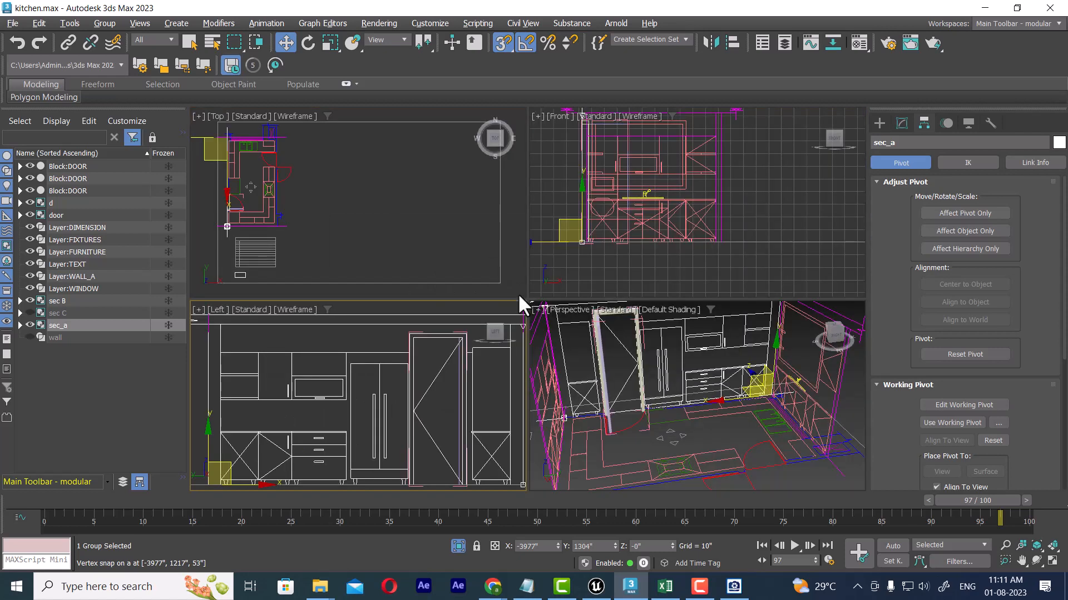
# Step: Widen the Top and Left viewports and frame the kitchen plan and the sec_a elevation in them
pyautogui.moveTo(384, 200); pyautogui.dragTo(464, 246, button='middle')
pyautogui.scroll(4, 420, 204)
pyautogui.scroll(-2, 417, 203)
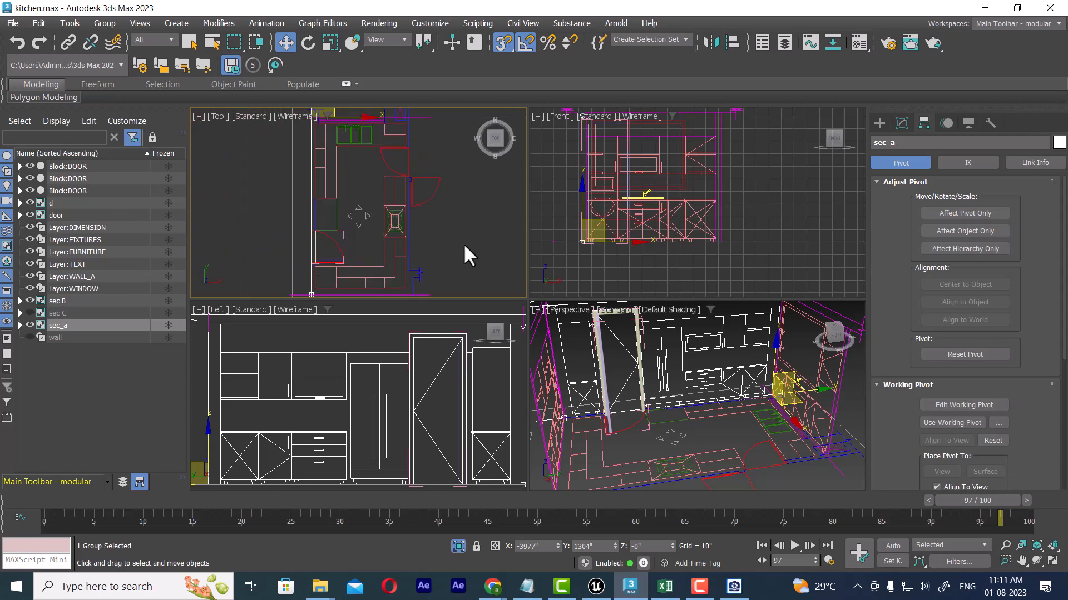
pyautogui.moveTo(527, 296); pyautogui.dragTo(617, 289)
pyautogui.moveTo(469, 258); pyautogui.dragTo(469, 198, button='middle')
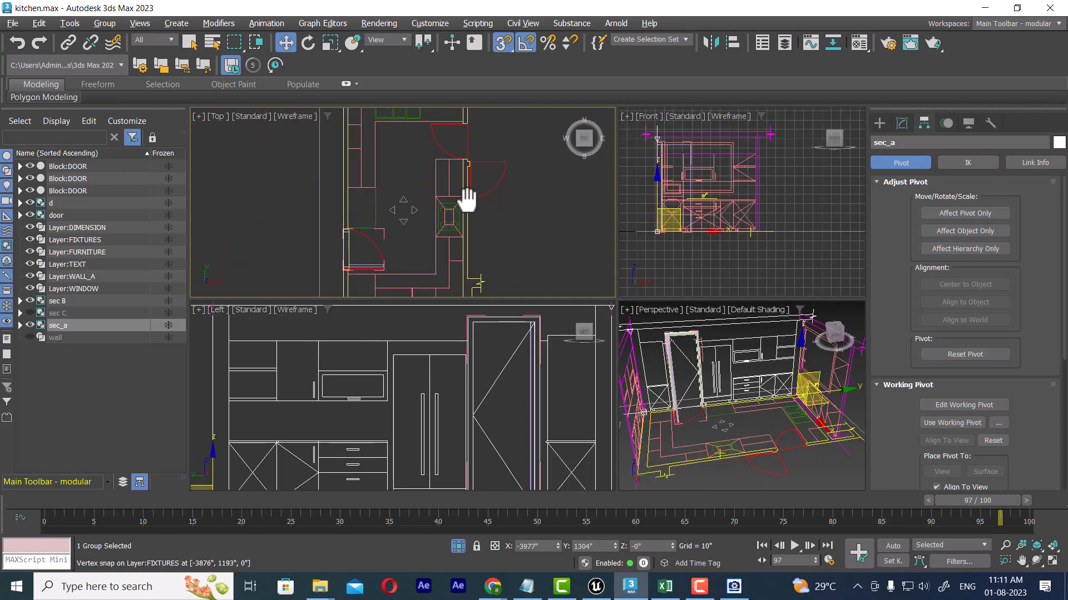
pyautogui.moveTo(435, 403)
pyautogui.mouseDown(button='middle')
pyautogui.moveTo(442, 373)
pyautogui.moveTo(459, 419)
pyautogui.moveTo(439, 426)
pyautogui.moveTo(422, 384)
pyautogui.moveTo(434, 401)
pyautogui.mouseUp(button='middle')
pyautogui.scroll(-2, 462, 399)
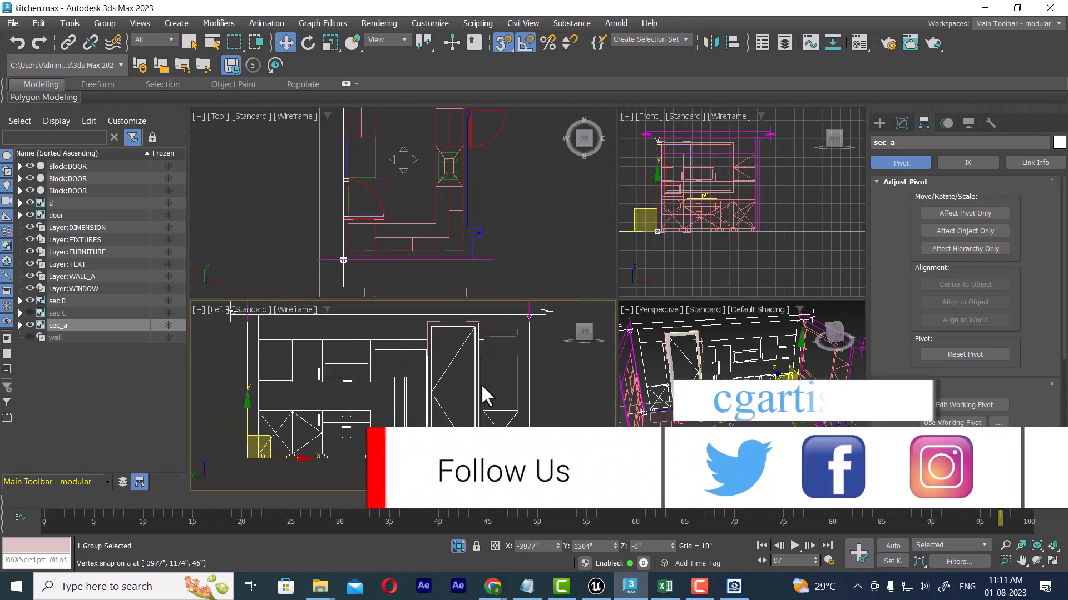
# Step: Draw a 73" by 36" rectangle snapped around the tall double-door unit's body, excluding its legs, in the Left view
pyautogui.click(474, 369)
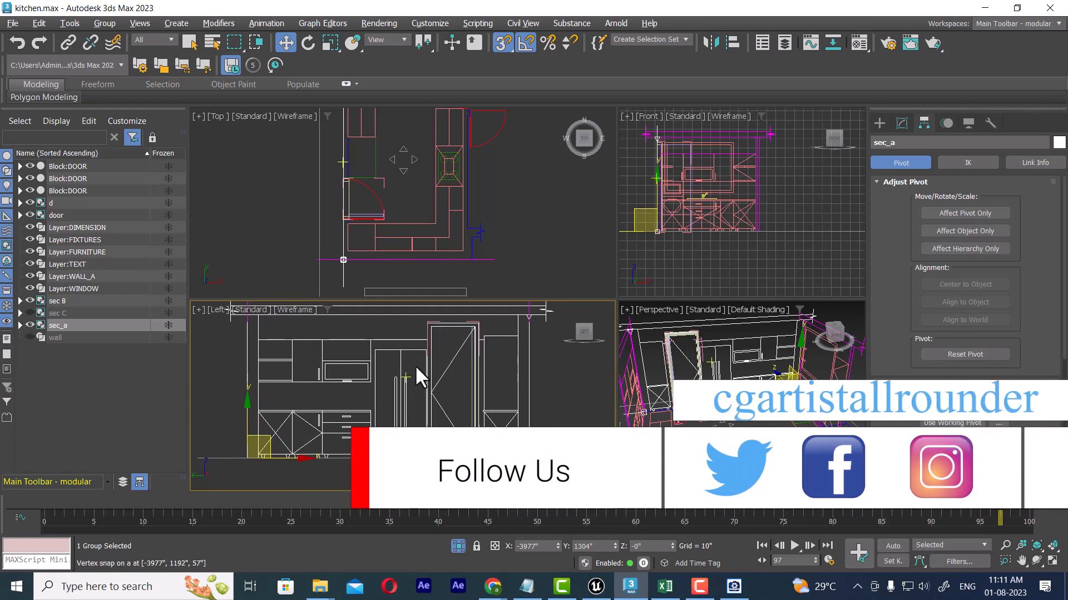
pyautogui.hotkey('alt', 'w')
pyautogui.scroll(3, 552, 323)
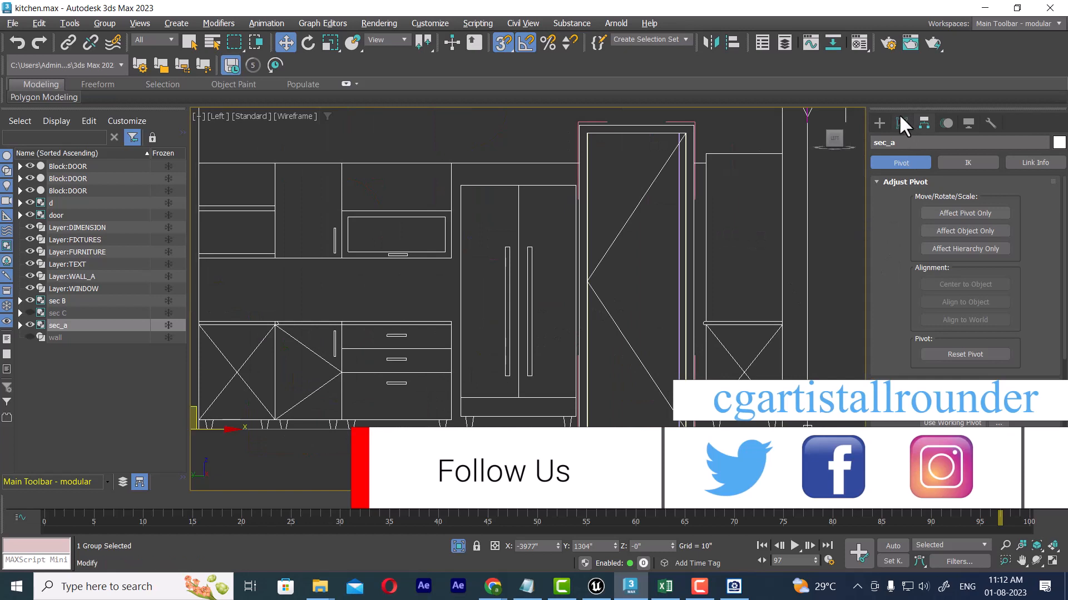
pyautogui.click(879, 123)
pyautogui.click(1028, 229)
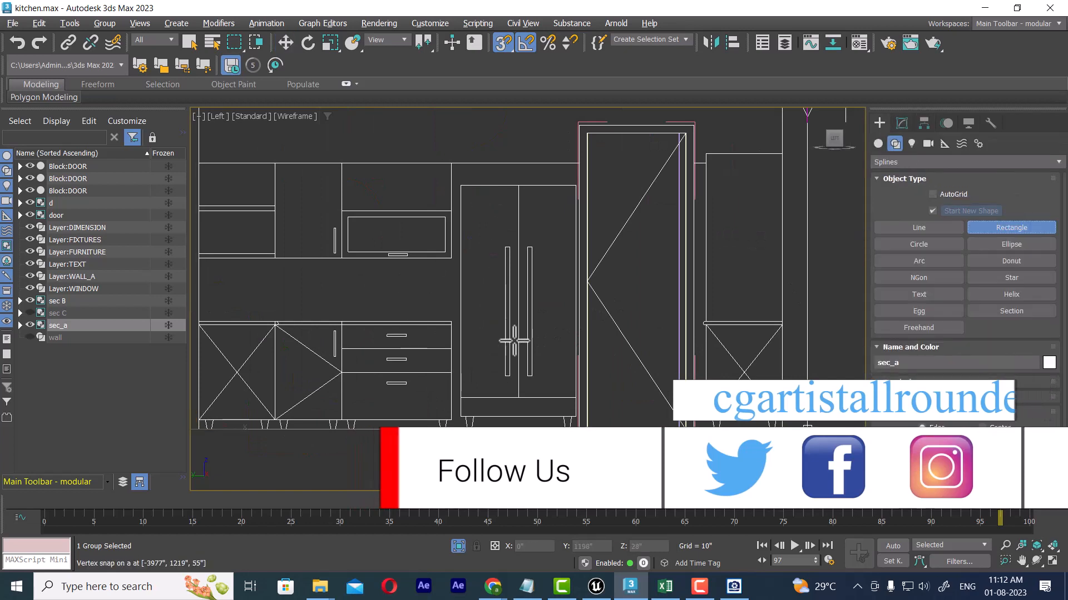
pyautogui.scroll(2, 517, 311)
pyautogui.moveTo(459, 188); pyautogui.dragTo(441, 222, button='middle')
pyautogui.moveTo(432, 155); pyautogui.dragTo(590, 477)
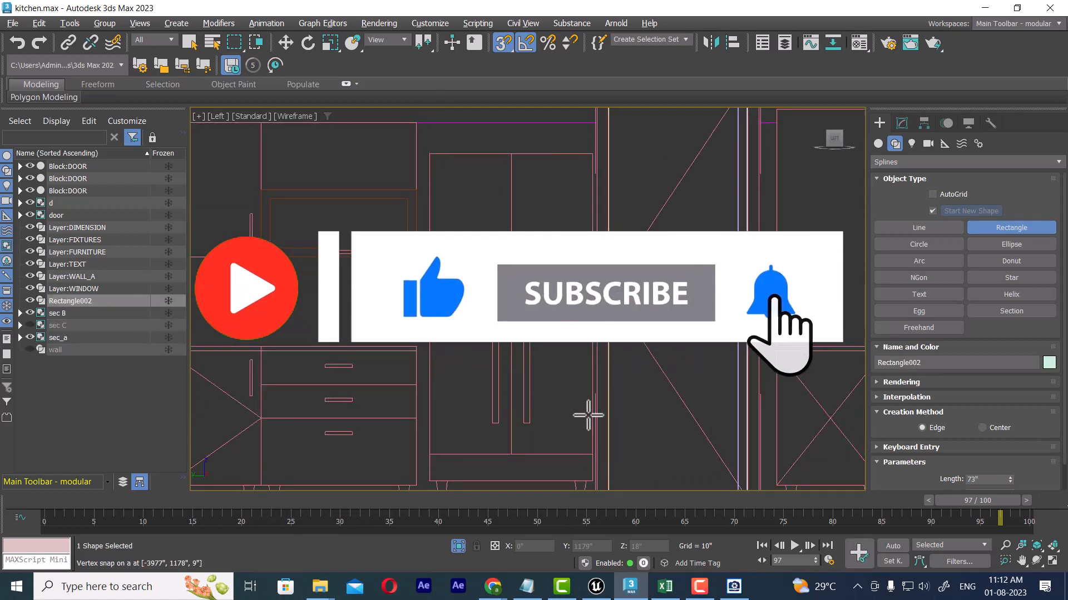
pyautogui.moveTo(531, 330); pyautogui.dragTo(538, 210, button='middle')
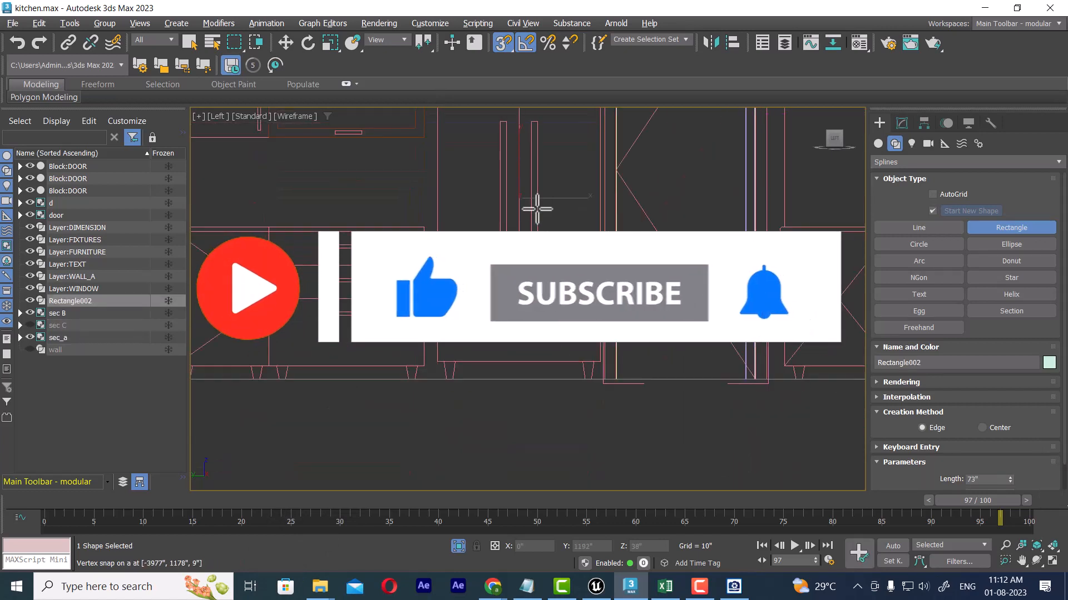
# Step: Apply an Extrude modifier to the tall unit's rectangle with an amount of 2"
pyautogui.press('w')
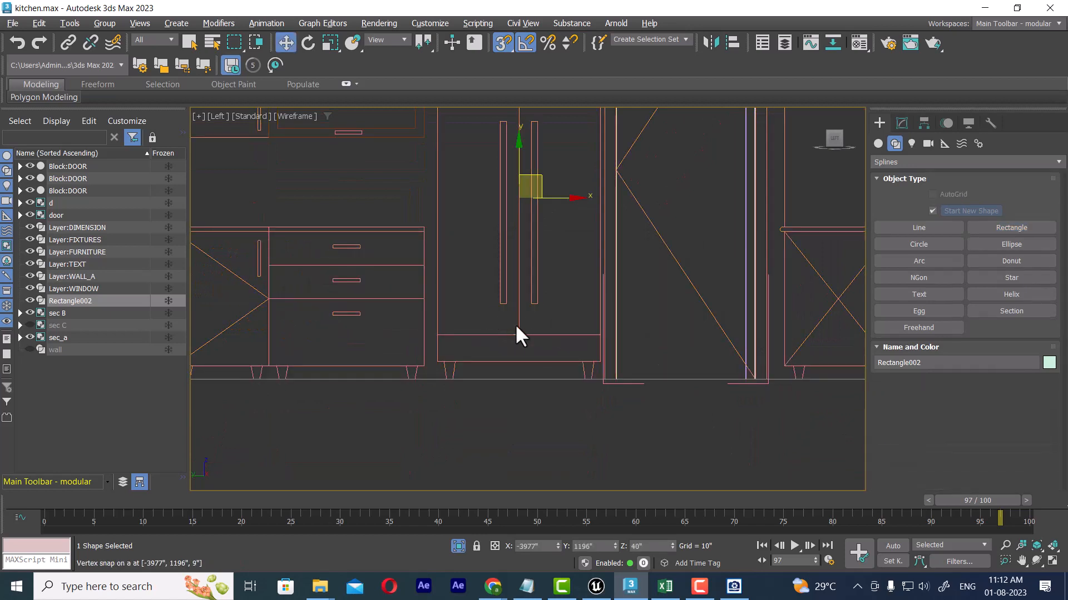
pyautogui.hotkey('alt', 'w')
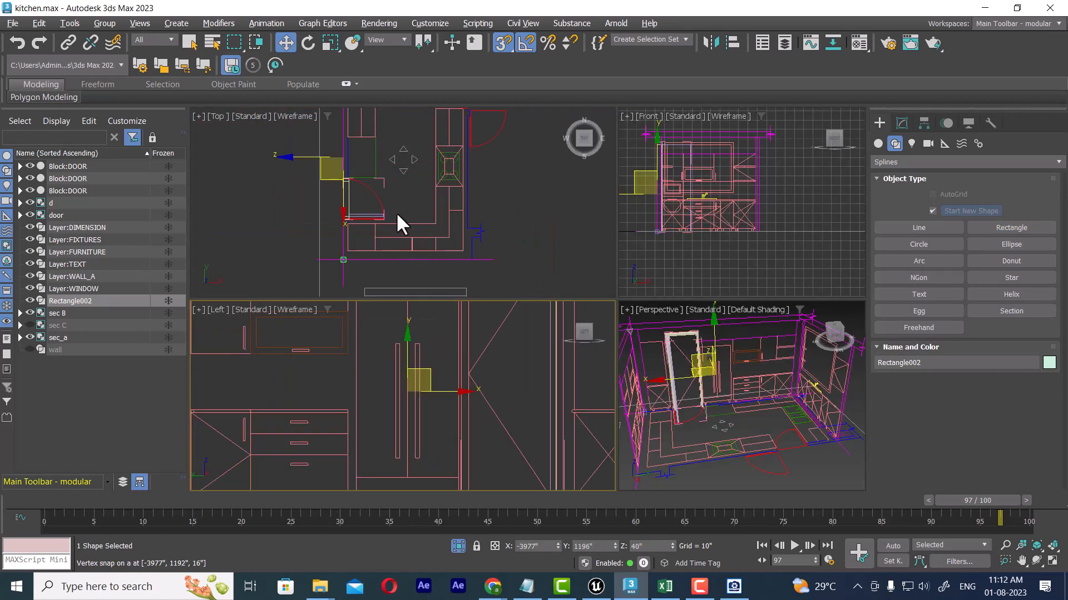
pyautogui.moveTo(378, 183); pyautogui.dragTo(403, 251, button='middle')
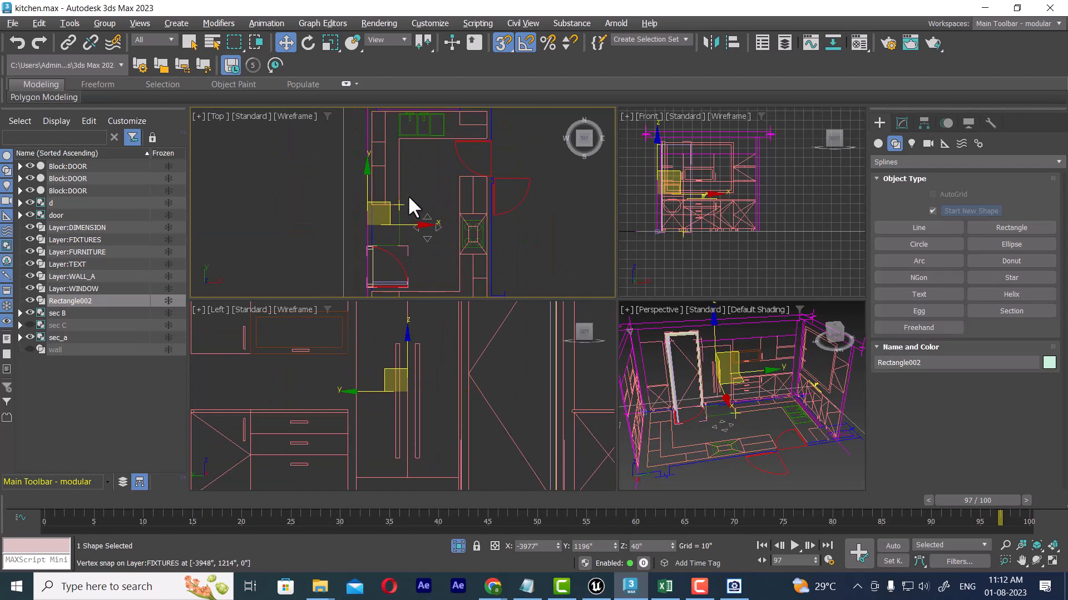
pyautogui.scroll(4, 356, 255)
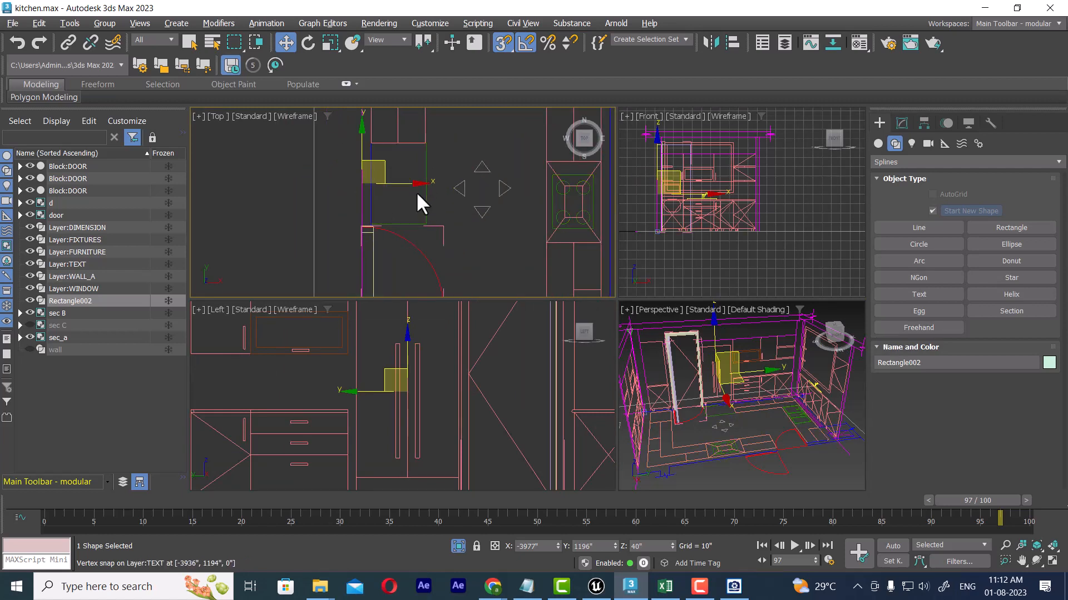
pyautogui.click(902, 123)
pyautogui.click(927, 159)
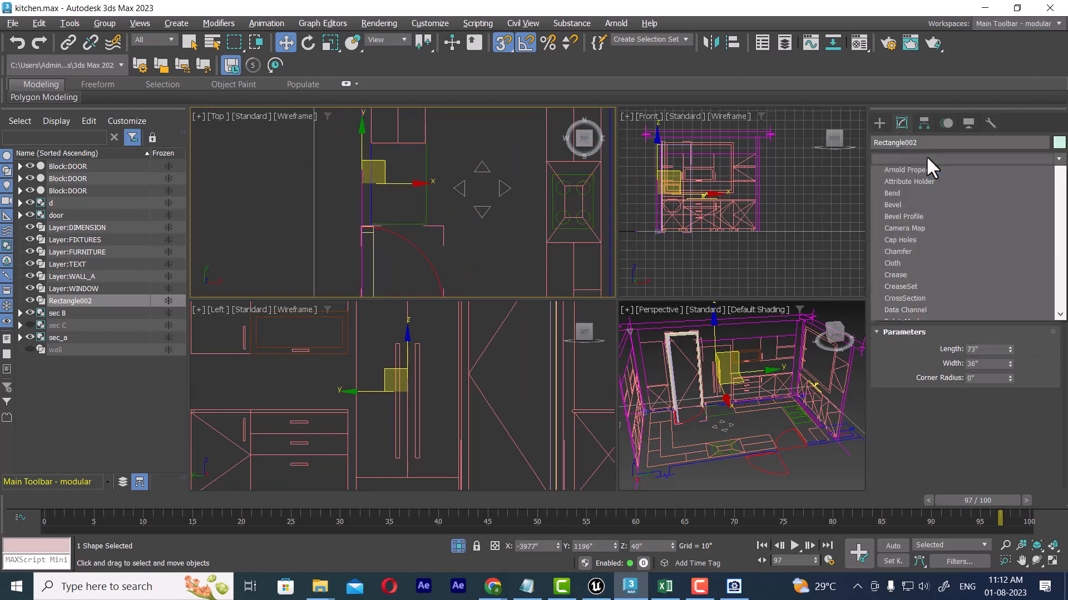
pyautogui.press('w')
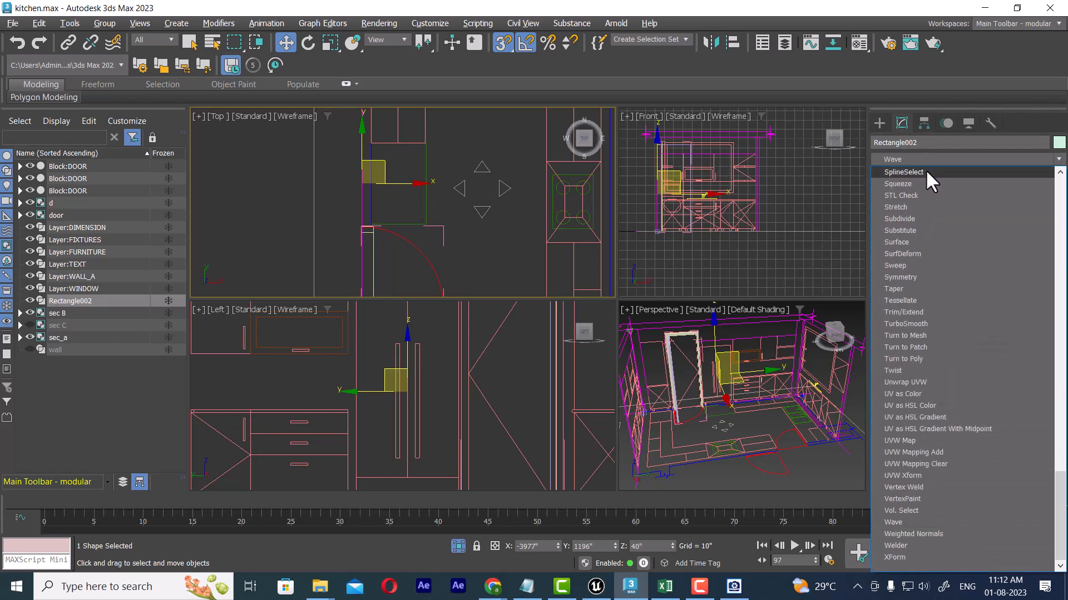
pyautogui.press('e')
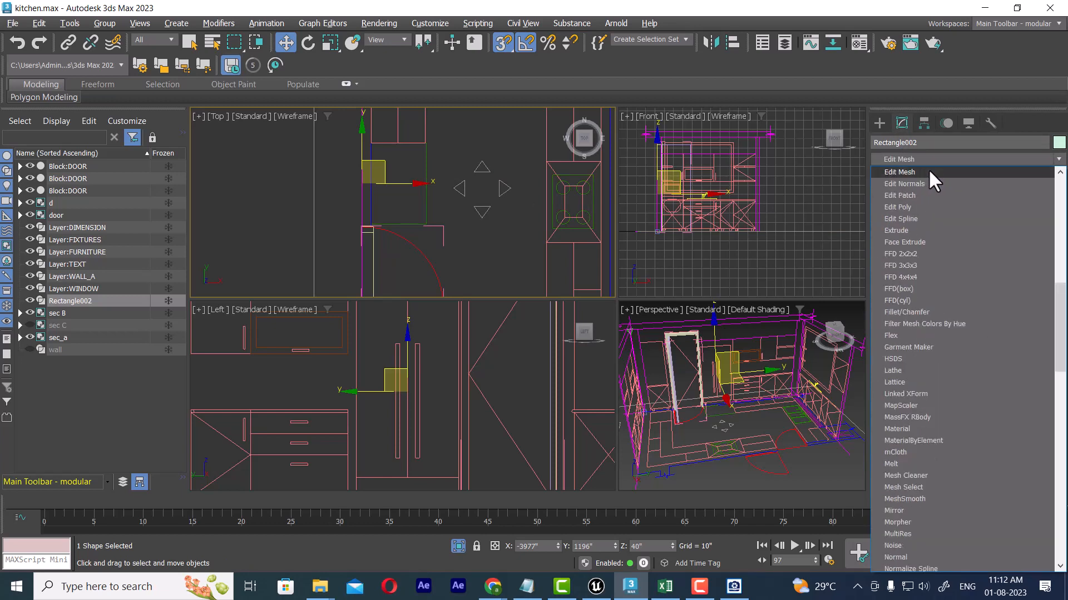
pyautogui.click(935, 229)
pyautogui.scroll(2, 723, 200)
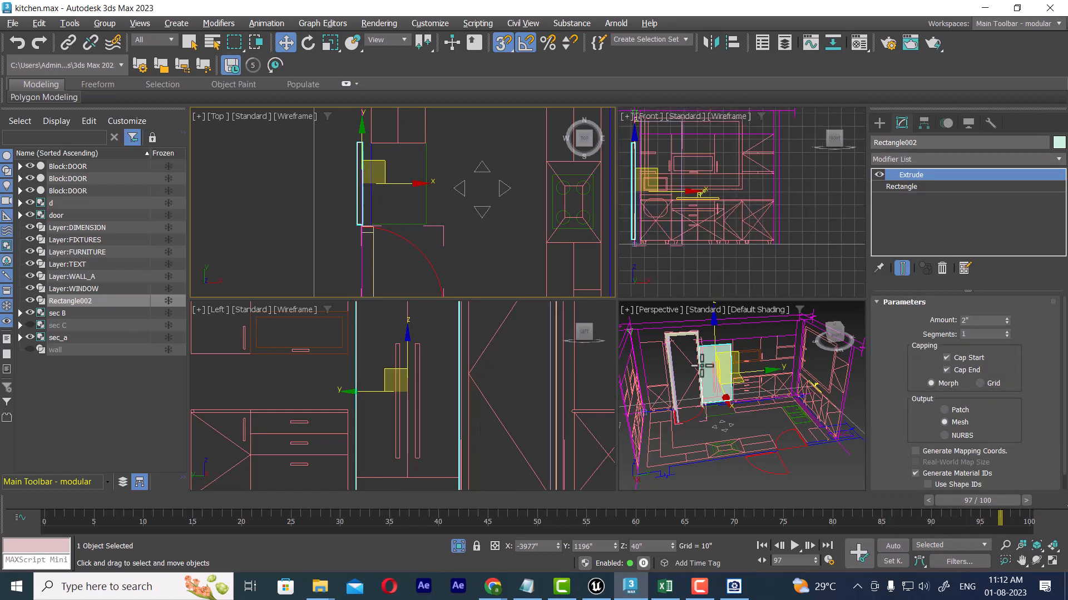
pyautogui.scroll(-3, 501, 416)
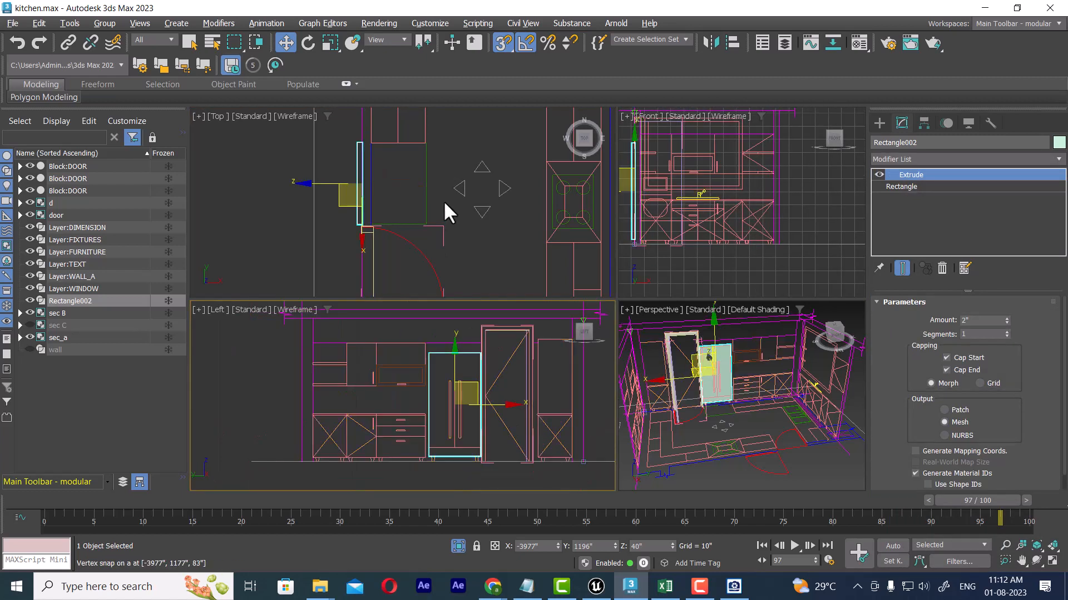
pyautogui.moveTo(443, 201); pyautogui.dragTo(447, 195, button='middle')
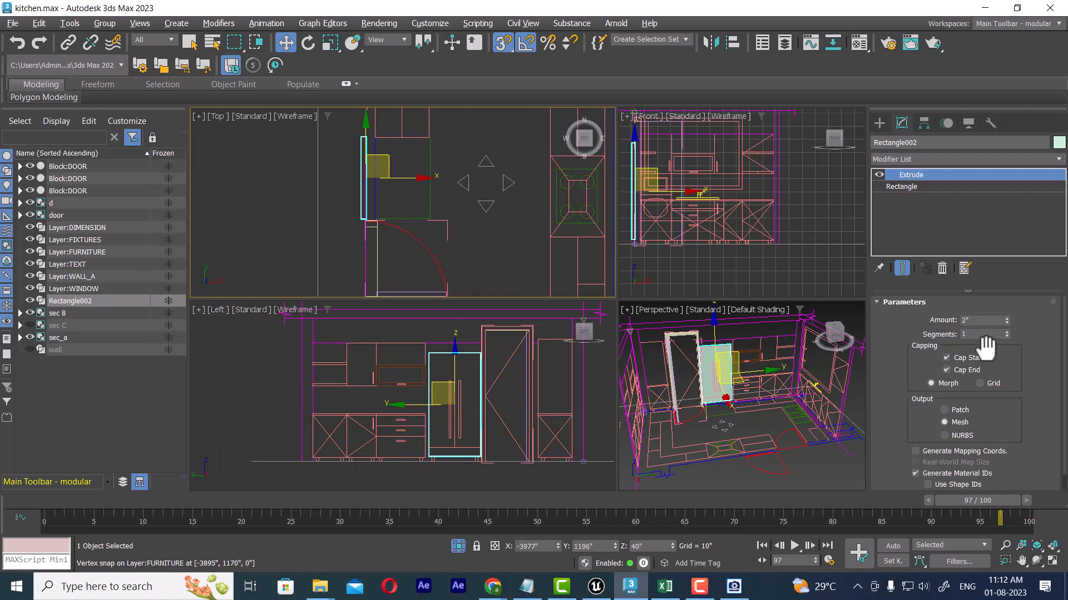
pyautogui.scroll(2, 403, 180)
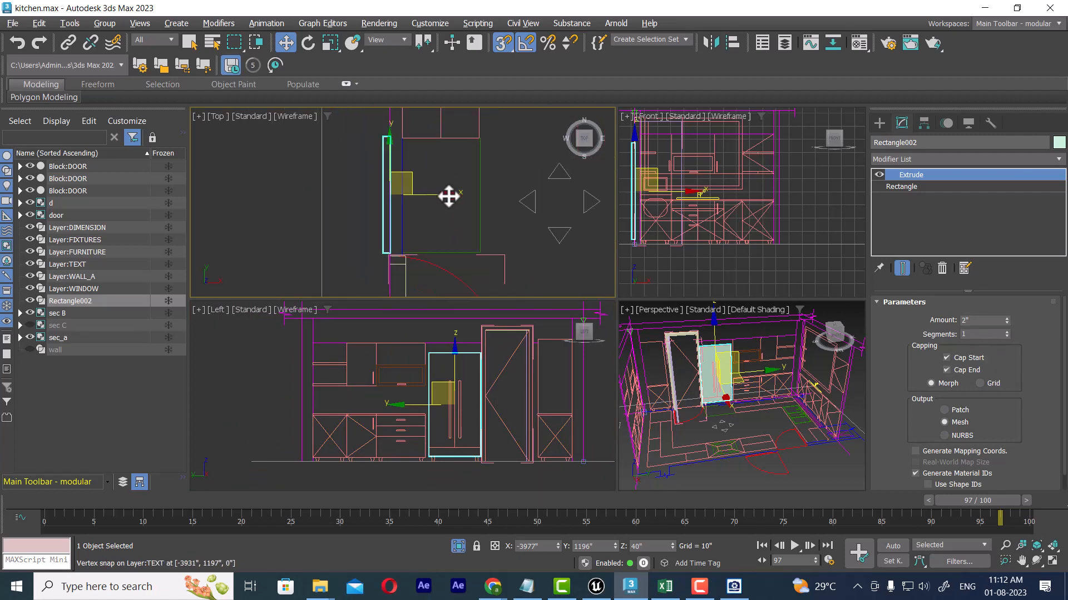
pyautogui.moveTo(451, 196); pyautogui.dragTo(448, 201)
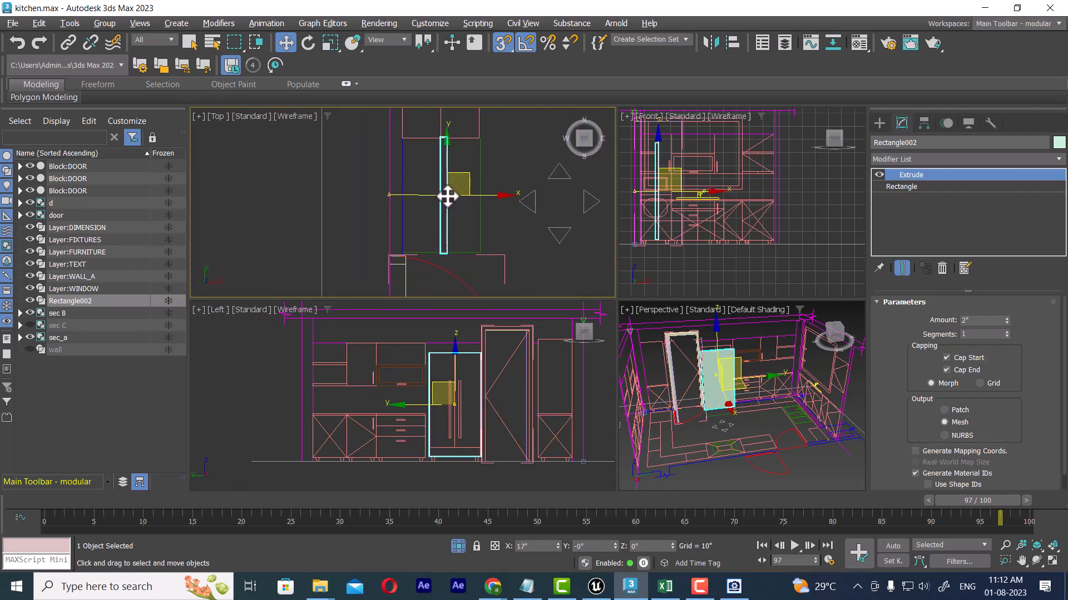
pyautogui.hotkey('ctrl', 'z')
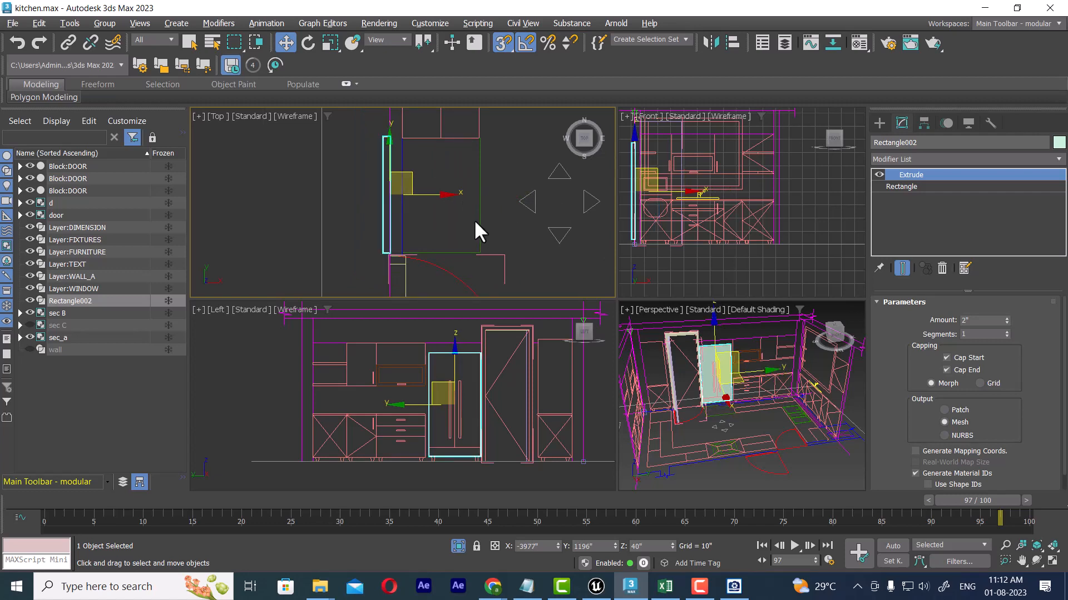
# Step: Set the tall unit's extrusion amount to -20", and with snapping off move the box about 24" along X into the room in the Top view
pyautogui.hotkey('alt', 'w')
pyautogui.moveTo(576, 250); pyautogui.dragTo(557, 242, button='middle')
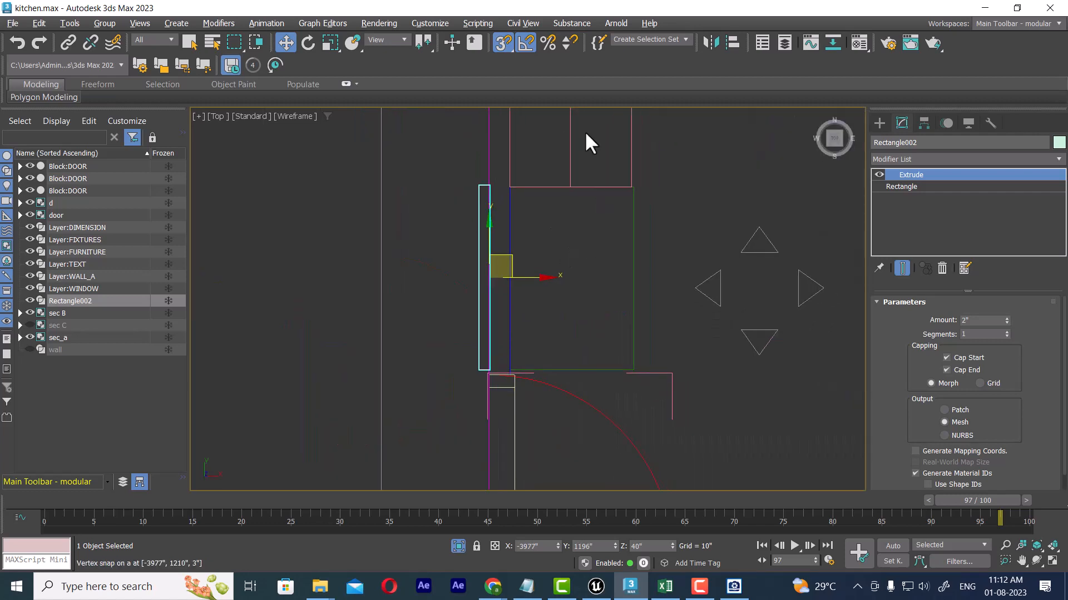
pyautogui.press('s')
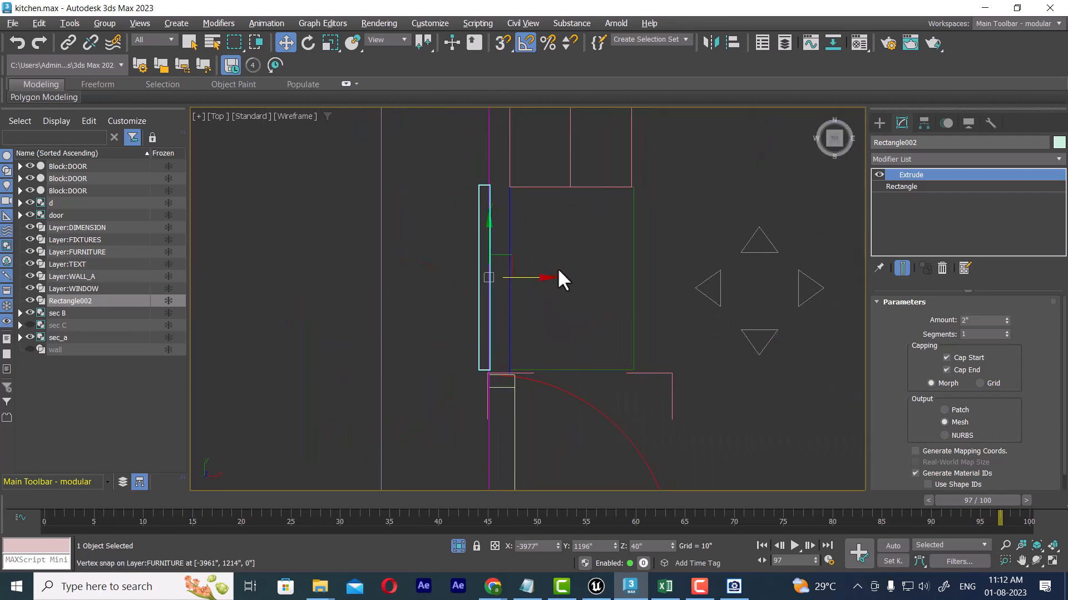
pyautogui.moveTo(1007, 321); pyautogui.dragTo(1008, 345)
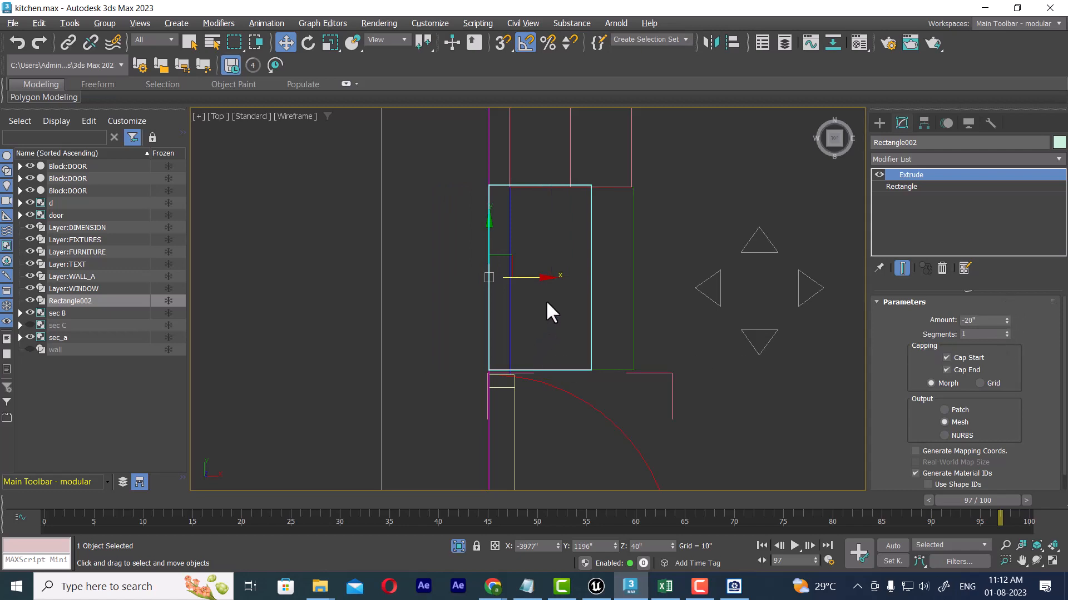
pyautogui.moveTo(546, 277); pyautogui.dragTo(669, 292)
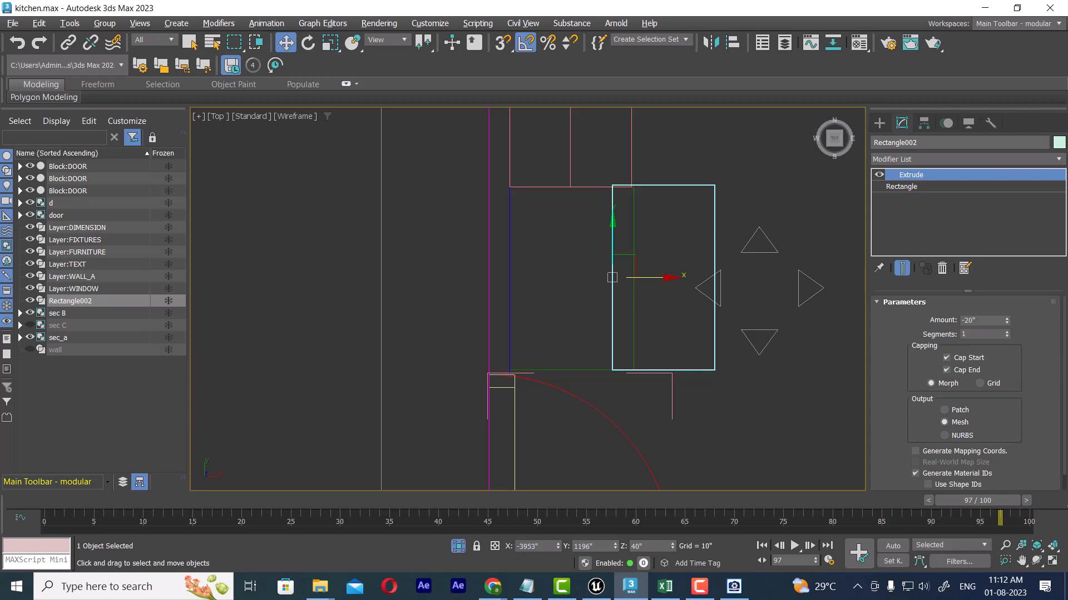
# Step: Reset the tall unit's extrusion amount to 0" and try a snapped move of the flat panel along X in the Top view
pyautogui.rightClick(1006, 321)
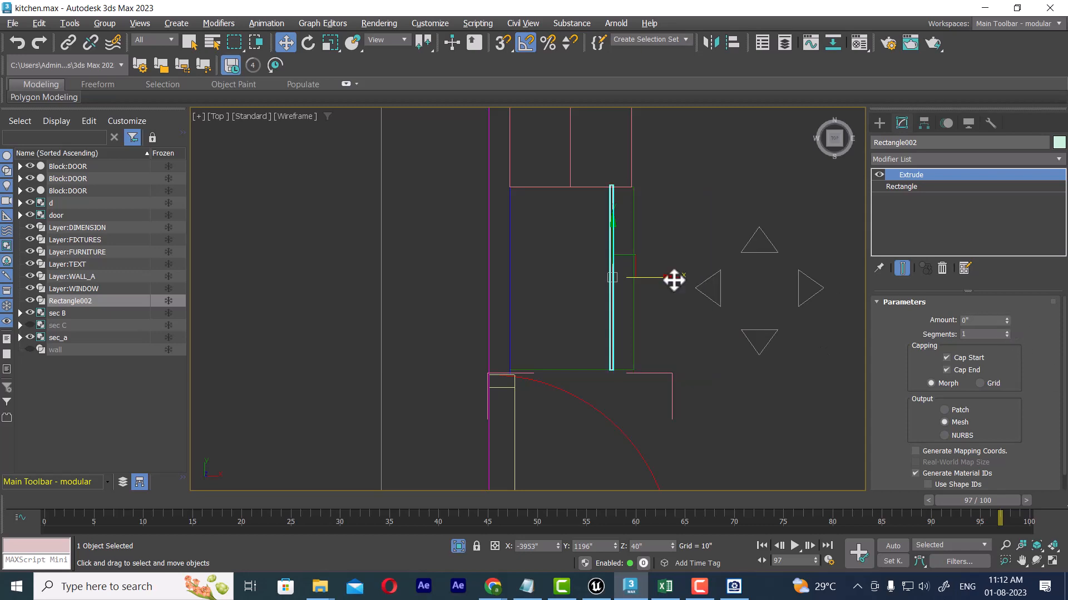
pyautogui.scroll(2, 665, 271)
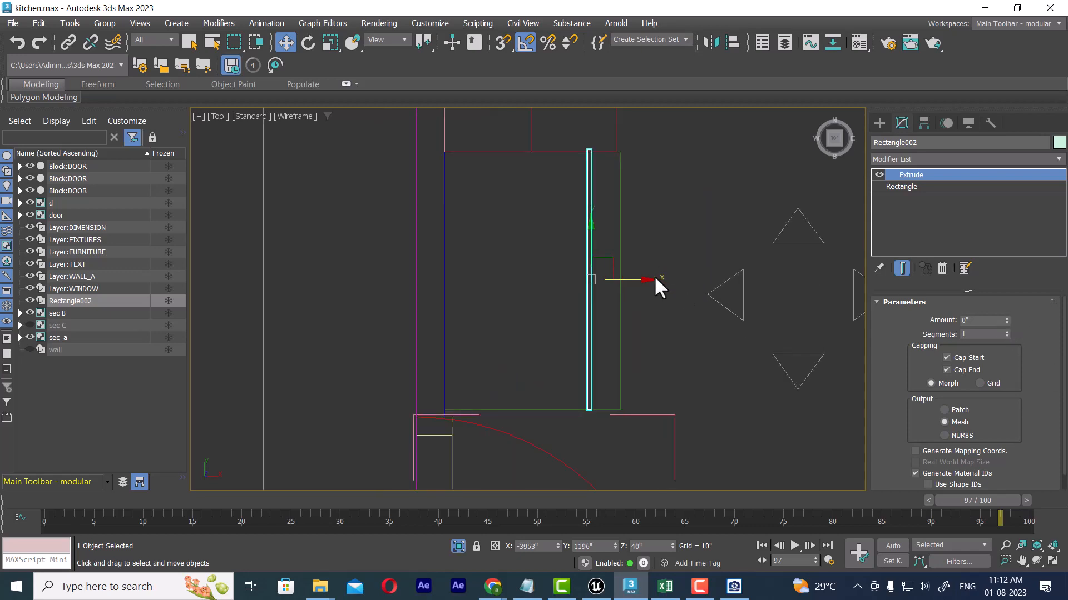
pyautogui.press('s')
pyautogui.moveTo(654, 283); pyautogui.dragTo(619, 281)
pyautogui.hotkey('ctrl', 'z')
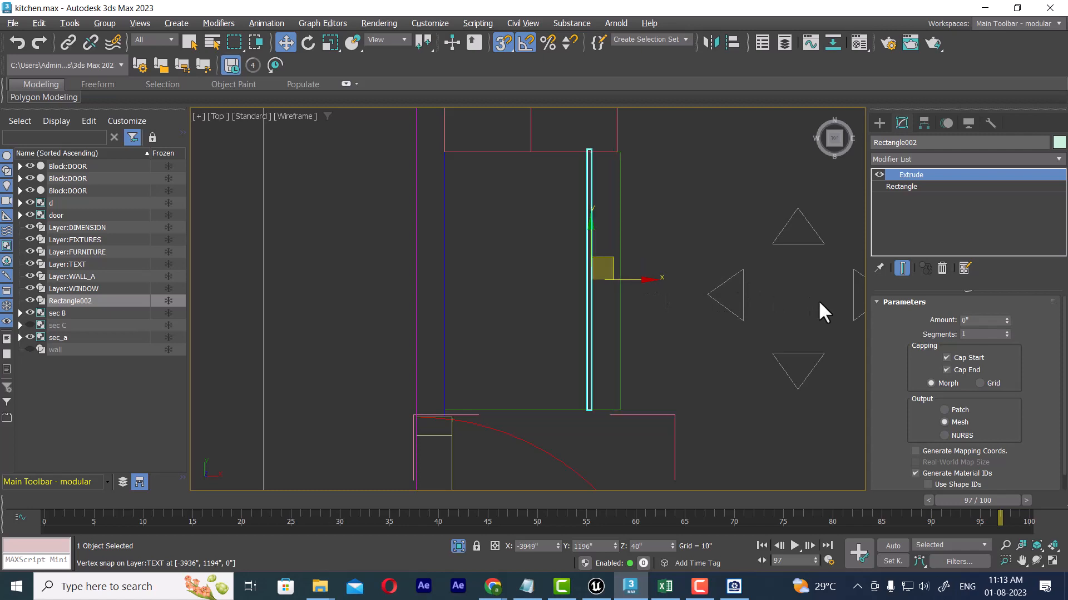
# Step: Enable Edge/Segment snapping and move the flat panel along X onto the tall unit's front line in the Top view
pyautogui.rightClick(510, 48)
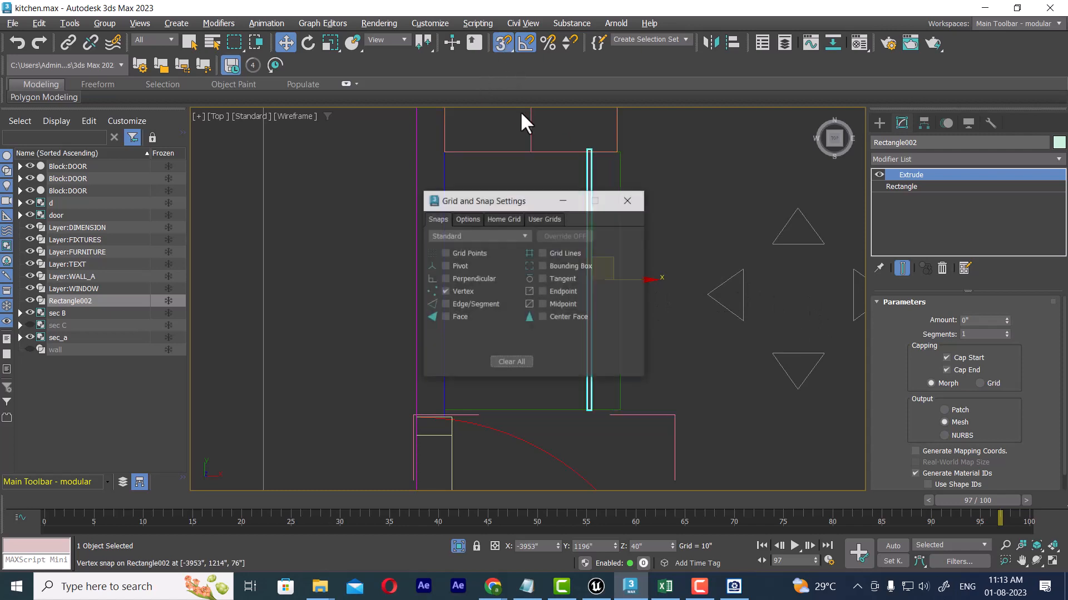
pyautogui.click(478, 304)
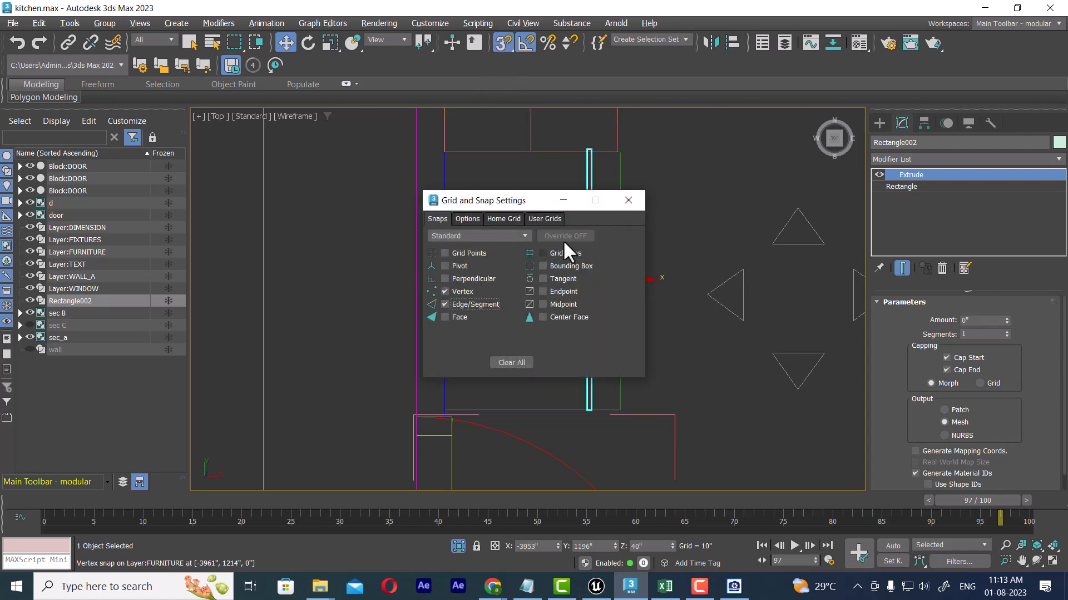
pyautogui.click(623, 201)
pyautogui.moveTo(634, 279); pyautogui.dragTo(628, 277)
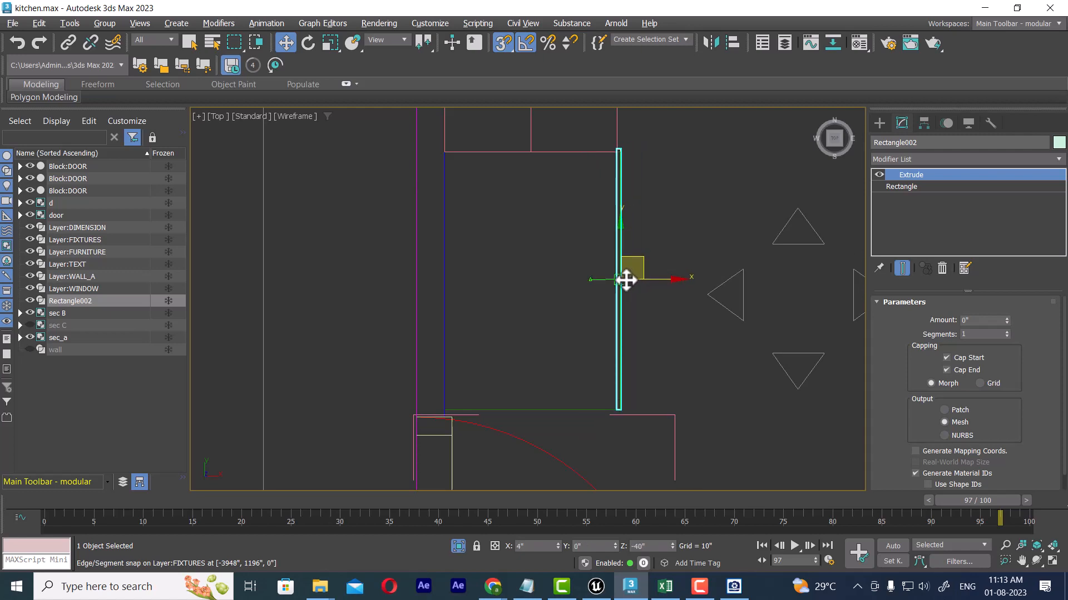
pyautogui.moveTo(627, 279); pyautogui.dragTo(627, 279)
# Step: Isolate the tall unit's panel and bring all hidden objects back into view
pyautogui.hotkey('alt', 'q')
pyautogui.hotkey('alt', 'w')
pyautogui.moveTo(474, 421); pyautogui.dragTo(479, 303, button='middle')
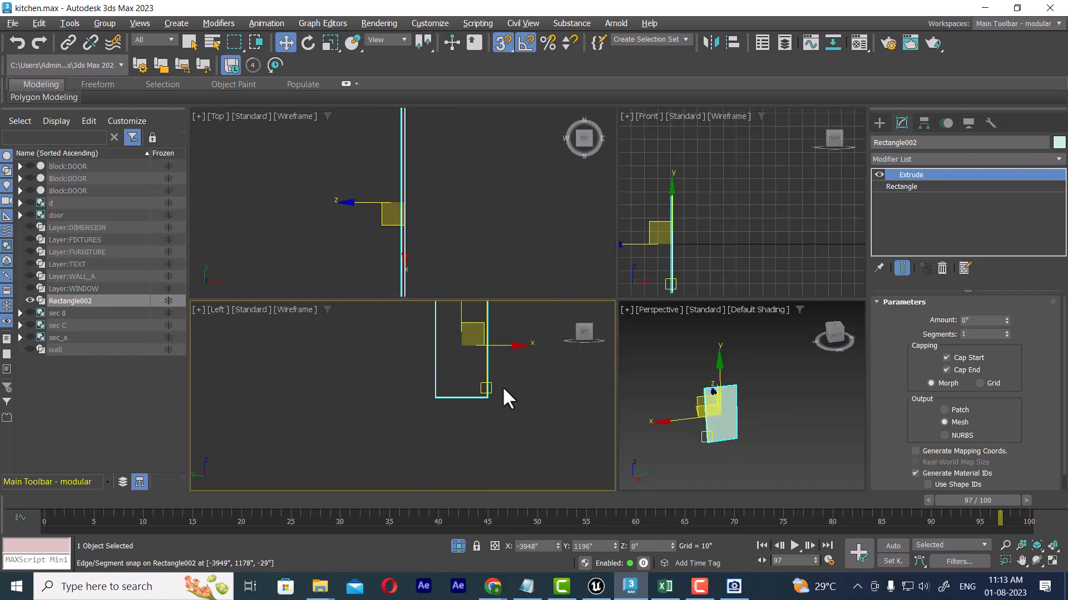
pyautogui.rightClick(512, 398)
pyautogui.click(556, 301)
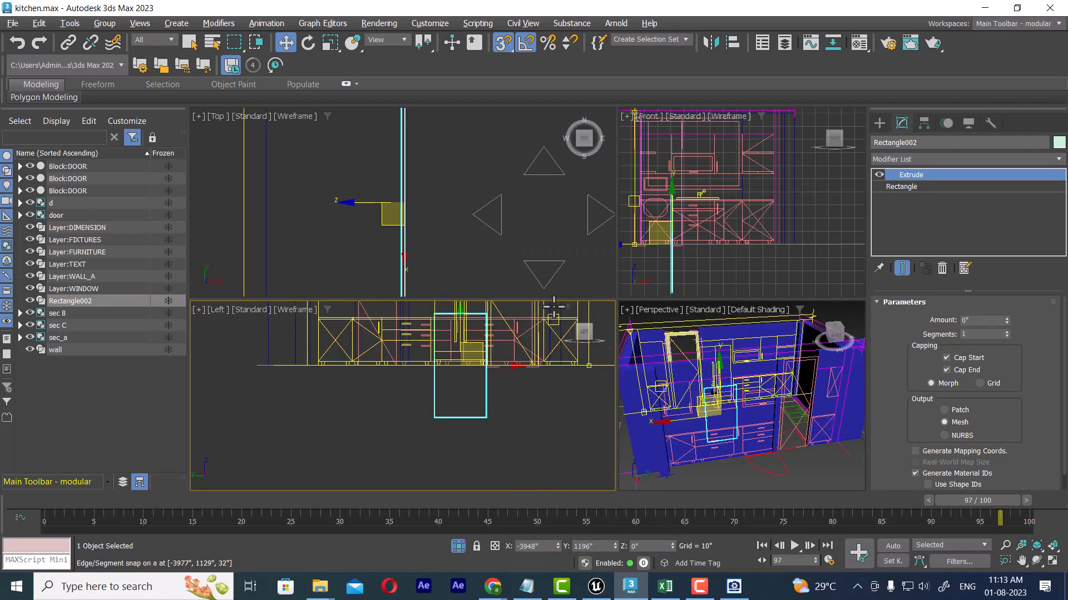
pyautogui.moveTo(495, 402); pyautogui.dragTo(496, 462, button='middle')
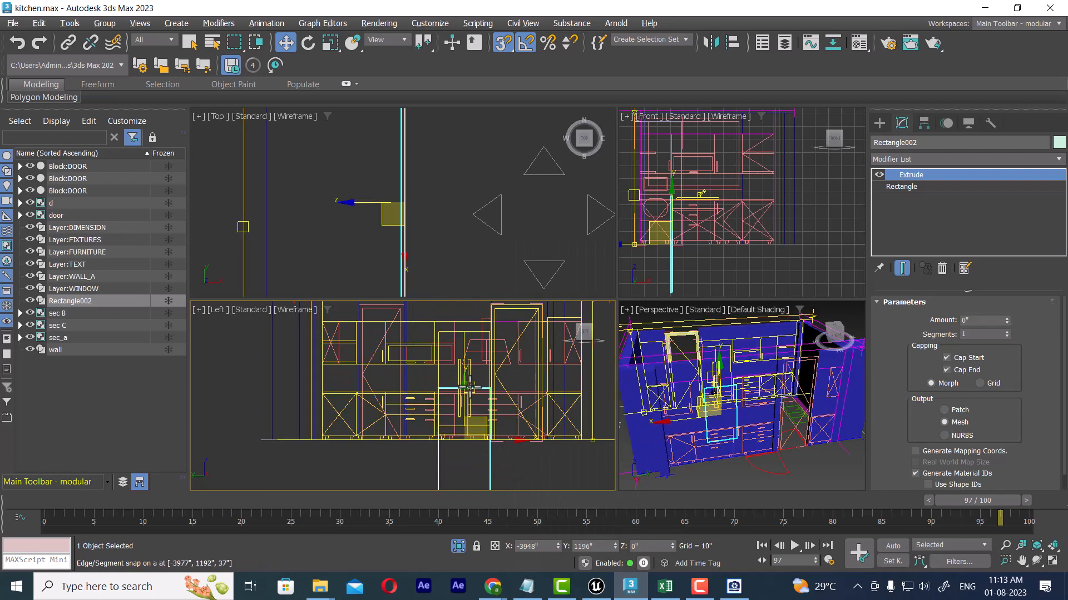
pyautogui.moveTo(475, 418); pyautogui.dragTo(477, 388, button='middle')
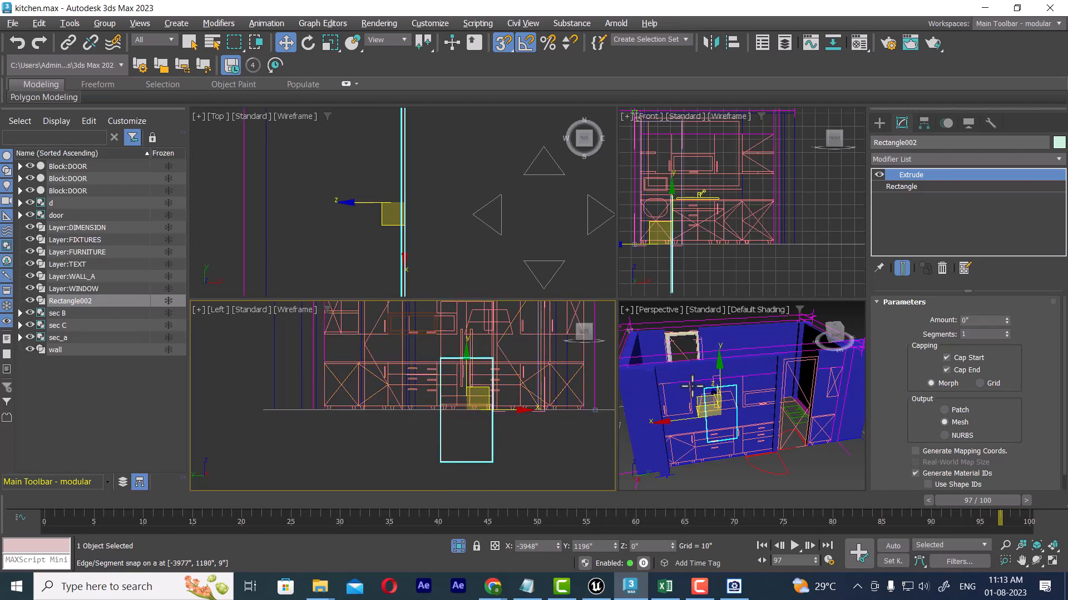
# Step: Hide the wall and the sec C drawing
pyautogui.click(763, 407)
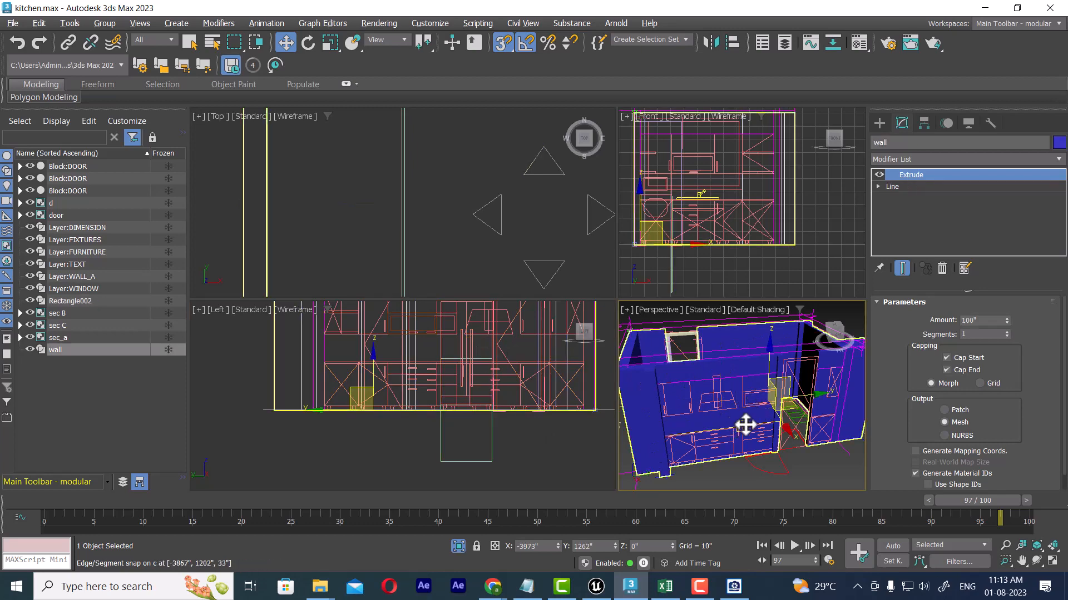
pyautogui.rightClick(748, 372)
pyautogui.click(766, 331)
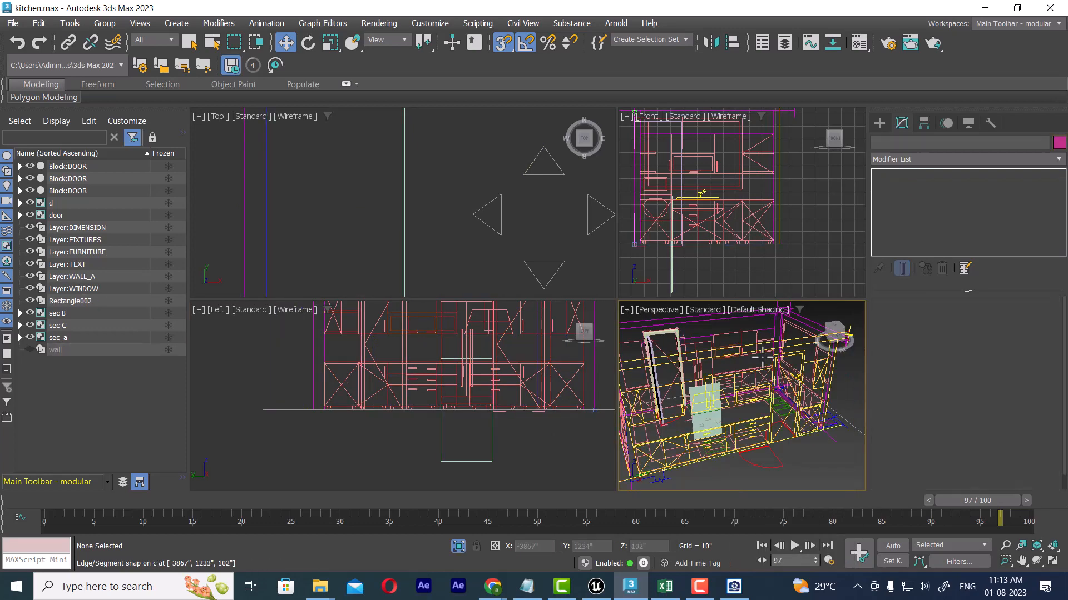
pyautogui.keyDown('alt'); pyautogui.moveTo(740, 398); pyautogui.dragTo(713, 439, button='middle'); pyautogui.keyUp('alt')
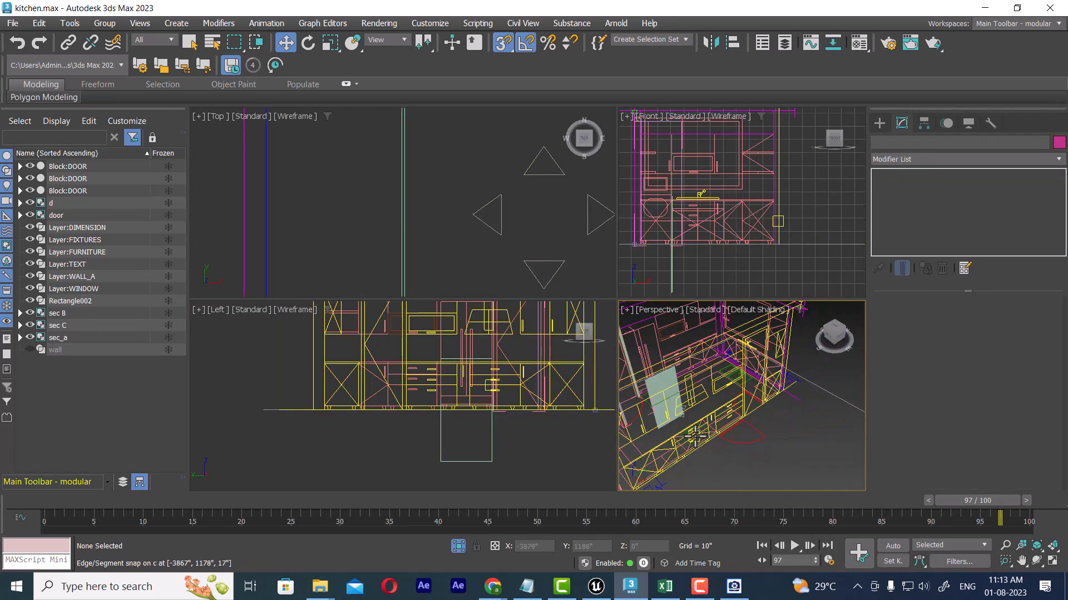
pyautogui.click(692, 436)
pyautogui.rightClick(694, 434)
pyautogui.click(728, 329)
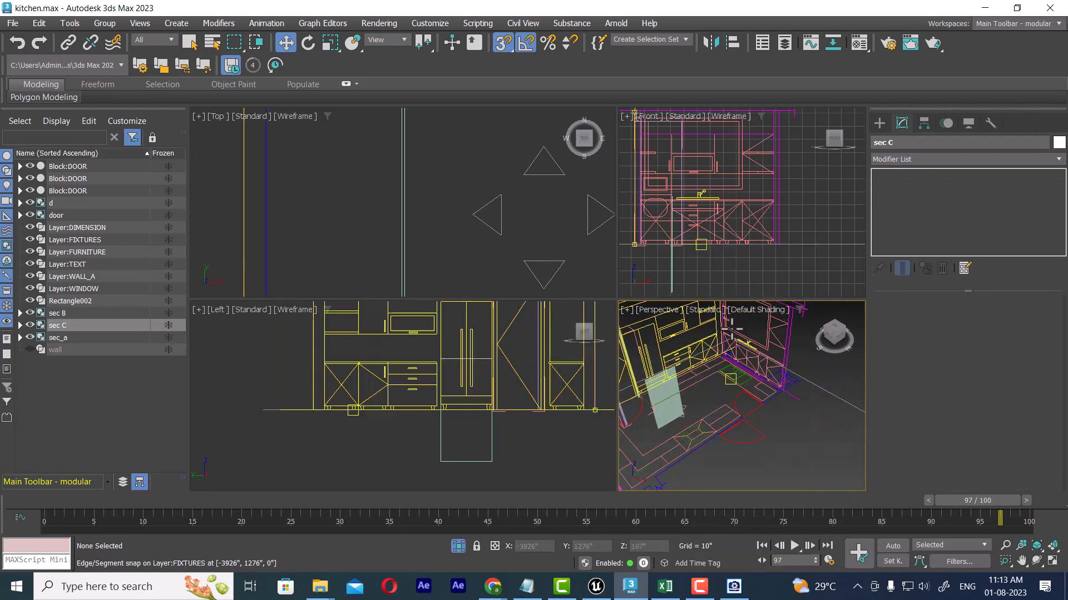
# Step: Try snapping the panel onto the tall unit's elevation in the Left view, and snap it back to the unit's front line in the Top view
pyautogui.click(467, 461)
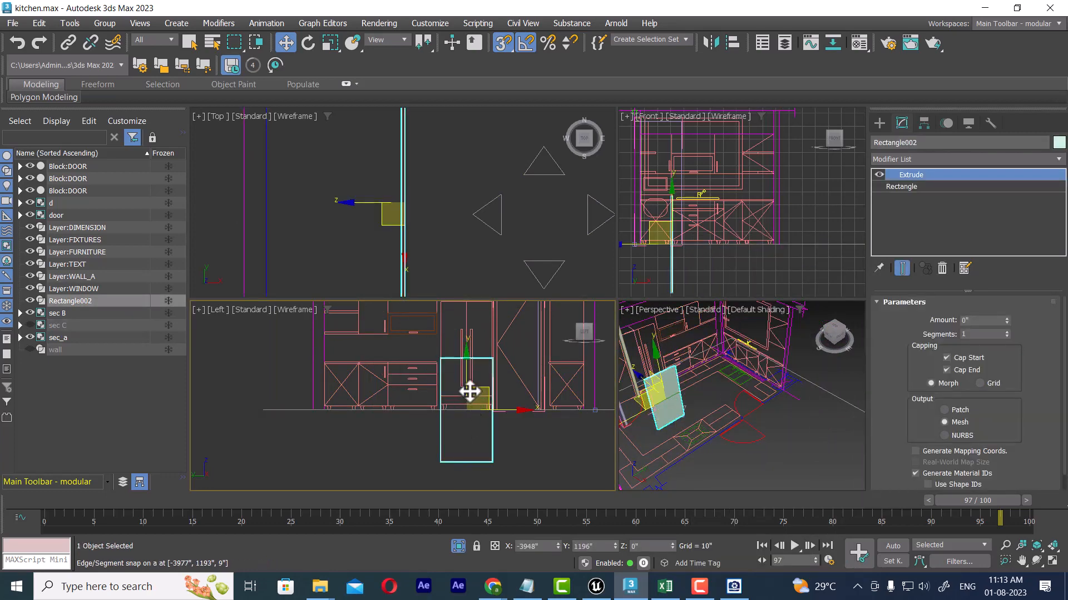
pyautogui.moveTo(470, 381); pyautogui.dragTo(473, 411, button='middle')
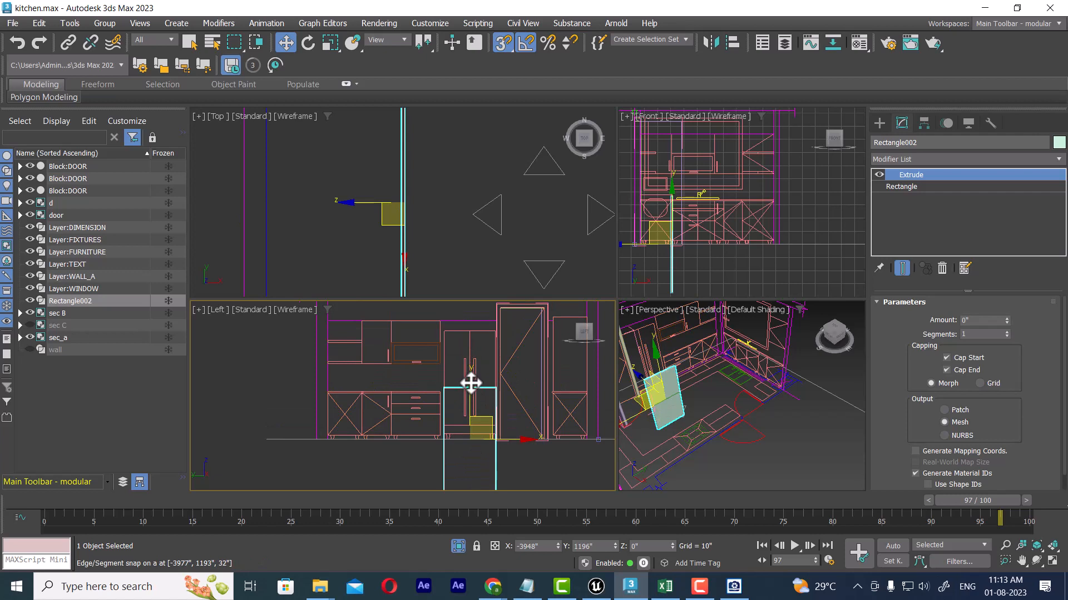
pyautogui.moveTo(471, 384)
pyautogui.mouseDown()
pyautogui.moveTo(469, 368)
pyautogui.moveTo(469, 382)
pyautogui.mouseUp()
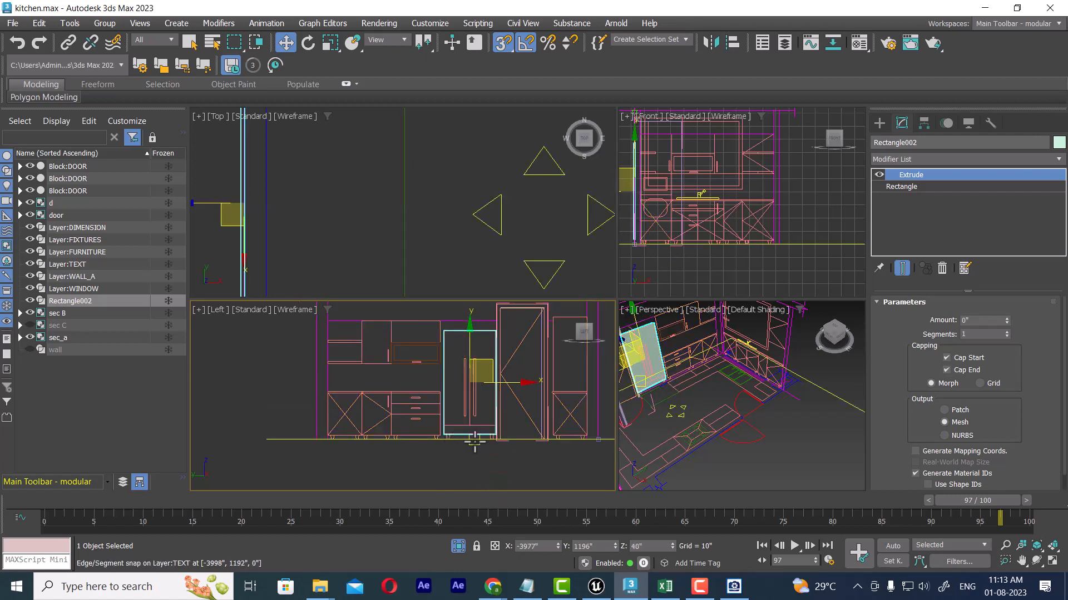
pyautogui.scroll(2, 482, 450)
pyautogui.moveTo(482, 450); pyautogui.dragTo(499, 493, button='middle')
pyautogui.scroll(-2, 500, 484)
pyautogui.scroll(-4, 373, 183)
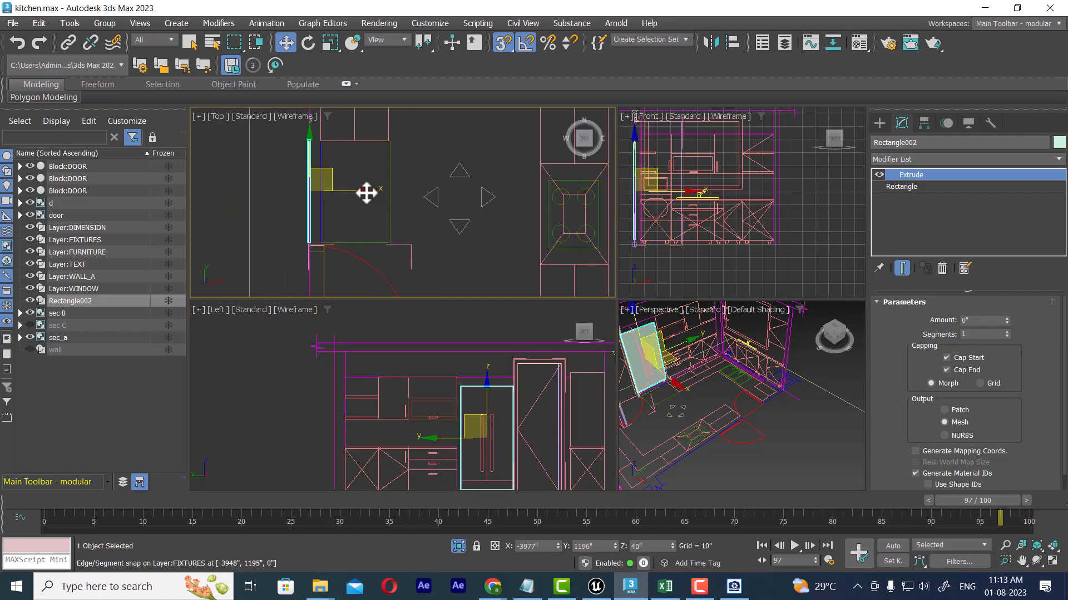
pyautogui.moveTo(364, 193); pyautogui.dragTo(381, 195)
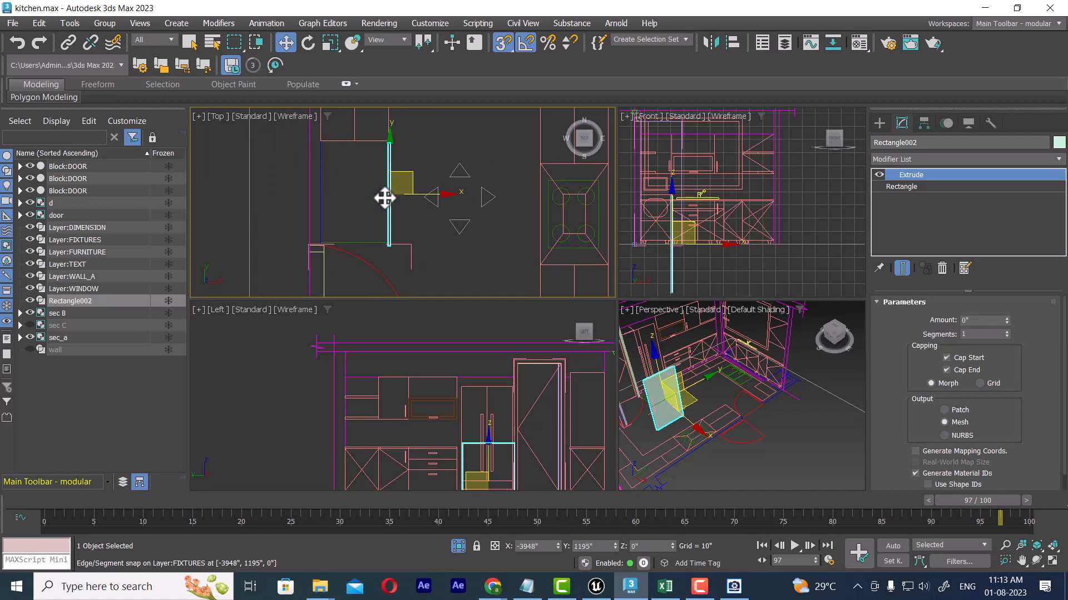
# Step: With snapping off, raise the panel to about Z 41" in the Left view and align its sides with the tall unit's outline
pyautogui.moveTo(469, 458); pyautogui.dragTo(425, 393, button='middle')
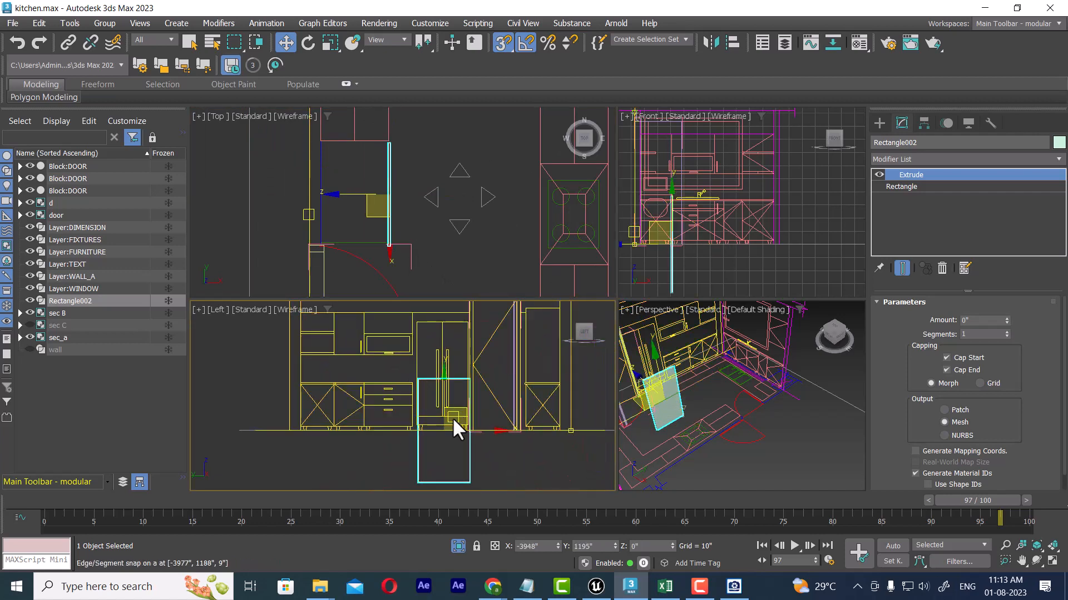
pyautogui.moveTo(444, 374); pyautogui.dragTo(443, 318)
pyautogui.scroll(2, 443, 371)
pyautogui.moveTo(443, 374); pyautogui.dragTo(499, 412, button='middle')
pyautogui.scroll(2, 447, 394)
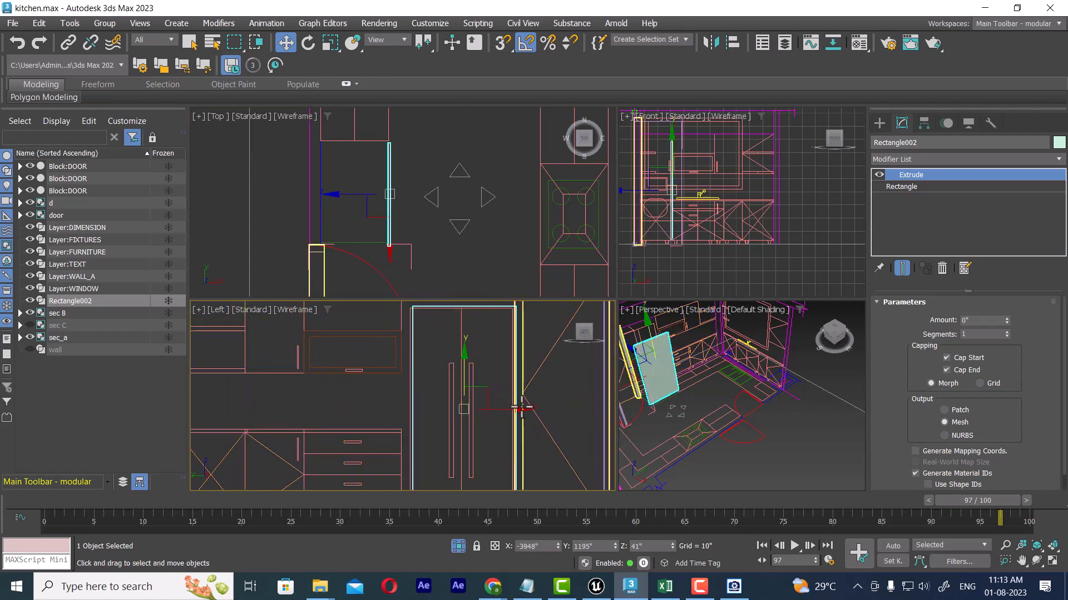
pyautogui.moveTo(519, 411); pyautogui.dragTo(515, 410)
# Step: Lower the panel to Z 40" so its upper edge matches the tall unit's outline in the Left view
pyautogui.moveTo(494, 424); pyautogui.dragTo(496, 373, button='middle')
pyautogui.hotkey('alt', 'w')
pyautogui.moveTo(600, 308)
pyautogui.mouseDown(button='middle')
pyautogui.moveTo(603, 334)
pyautogui.moveTo(602, 326)
pyautogui.mouseUp(button='middle')
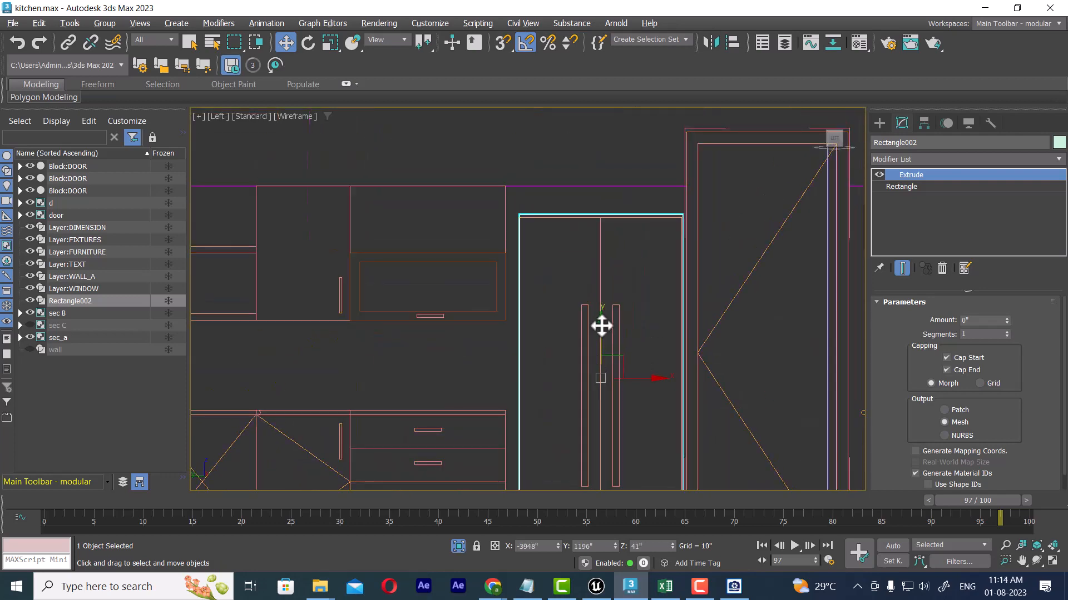
pyautogui.moveTo(603, 321); pyautogui.dragTo(598, 324)
pyautogui.moveTo(586, 364); pyautogui.dragTo(581, 228, button='middle')
# Step: Set the panel's extrusion amount to 24" so the box fills the tall unit's depth in the plan
pyautogui.hotkey('alt', 'w')
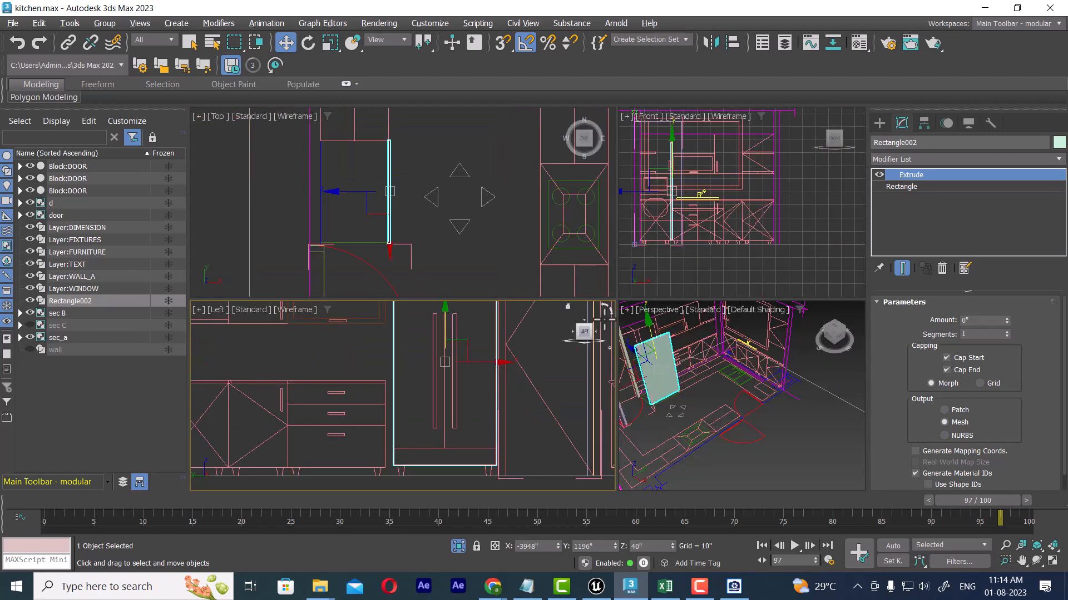
pyautogui.moveTo(394, 208); pyautogui.dragTo(403, 206, button='middle')
pyautogui.scroll(-3, 403, 205)
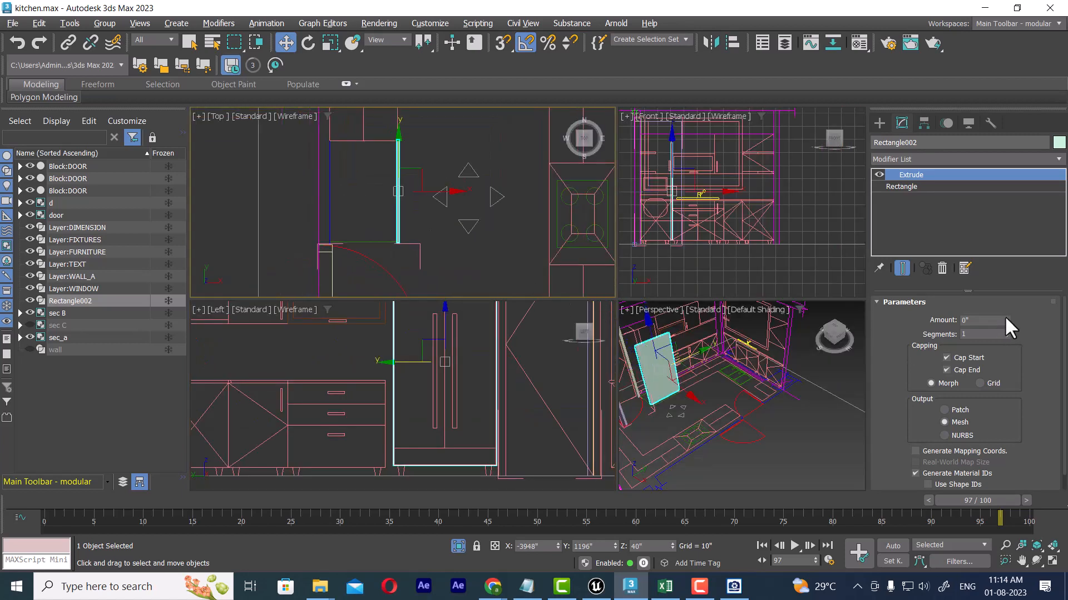
pyautogui.moveTo(1004, 315)
pyautogui.mouseDown()
pyautogui.moveTo(993, 298)
pyautogui.moveTo(1003, 314)
pyautogui.mouseUp()
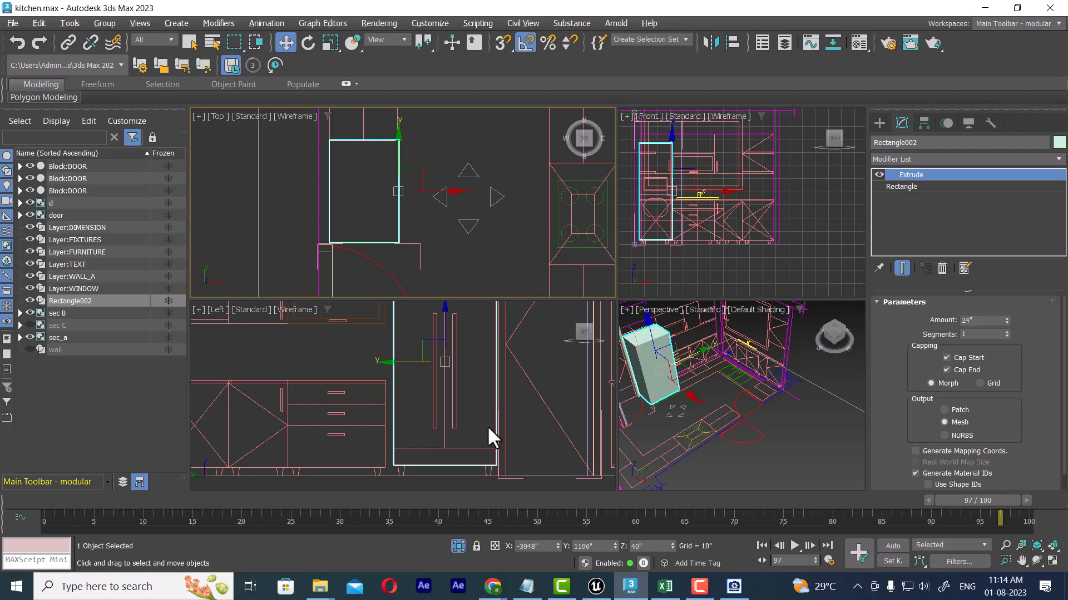
# Step: Examine the tall unit's box against the section drawing in the Left view and the plan in the Top view
pyautogui.moveTo(460, 427); pyautogui.dragTo(458, 442, button='middle')
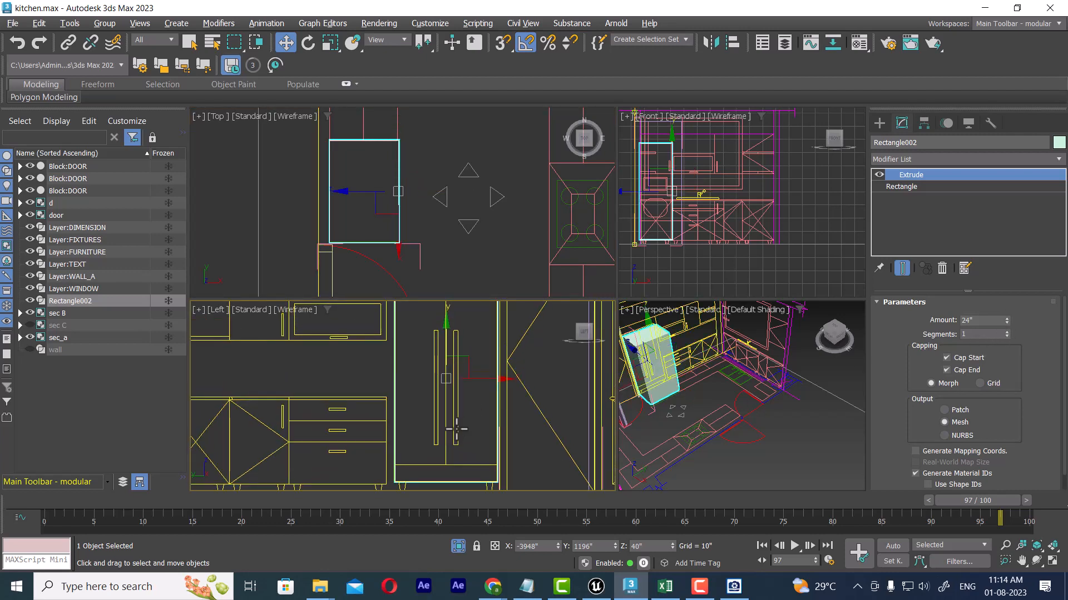
pyautogui.hotkey('alt', 'w')
pyautogui.scroll(-3, 512, 399)
pyautogui.moveTo(694, 381); pyautogui.dragTo(652, 366, button='middle')
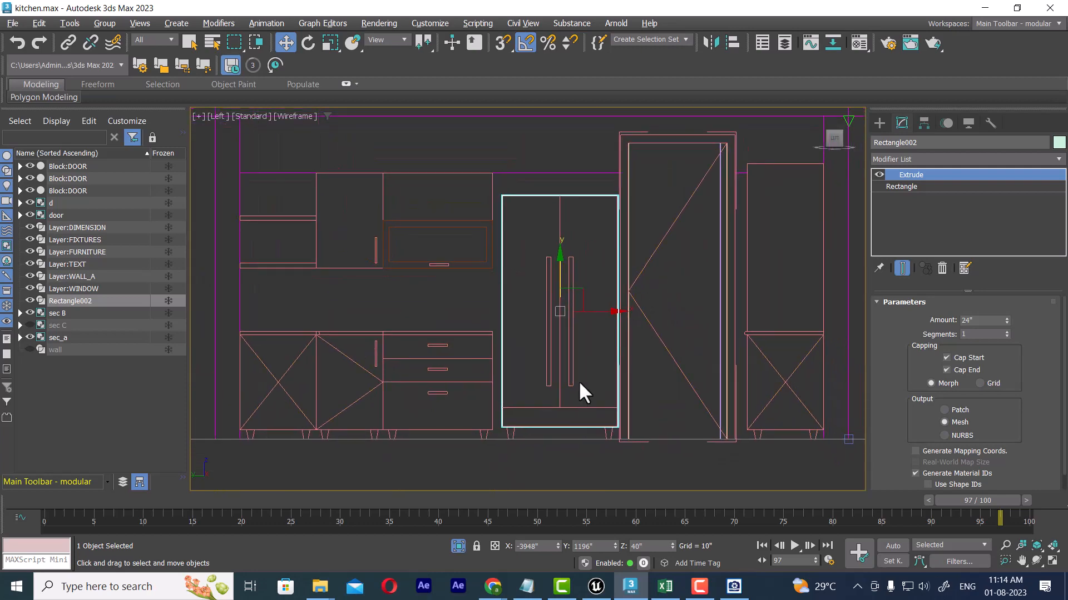
pyautogui.moveTo(579, 382); pyautogui.dragTo(583, 383, button='middle')
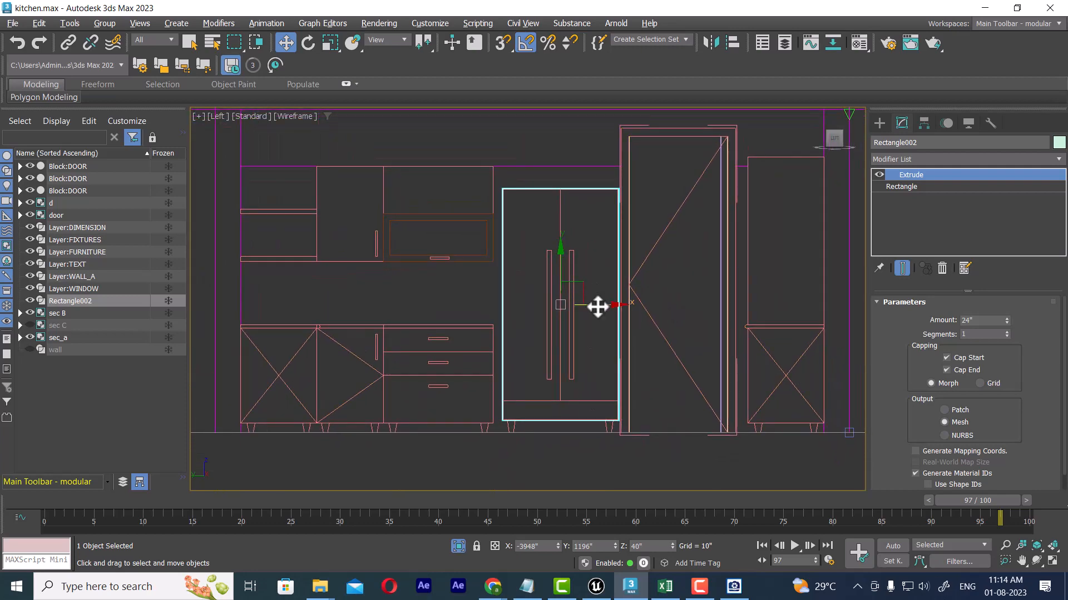
pyautogui.hotkey('alt', 'w')
pyautogui.scroll(2, 415, 221)
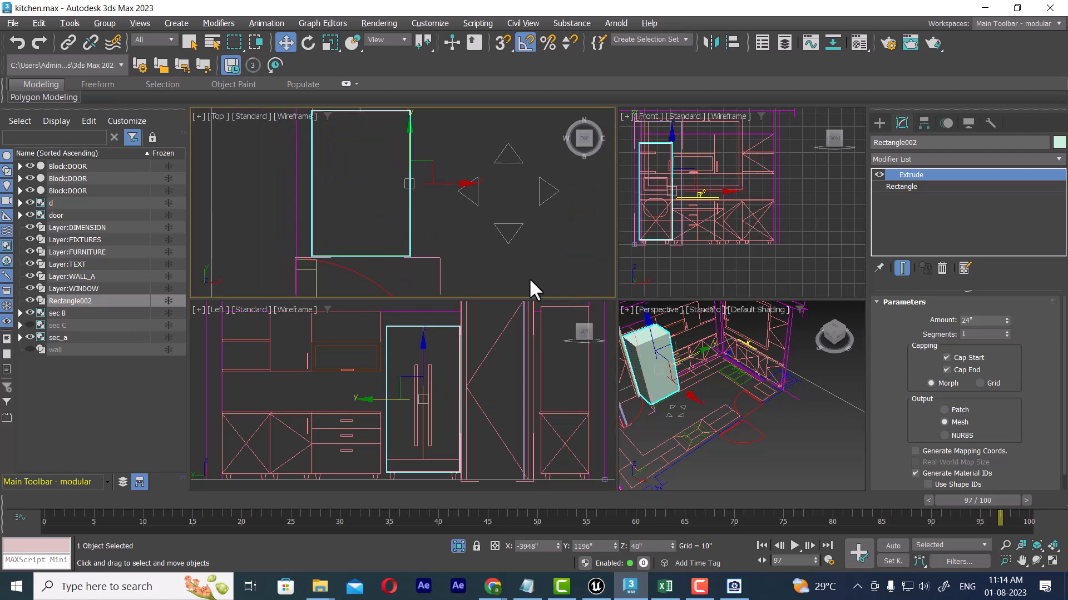
# Step: Switch to Chrome and save the LG 594 L refrigerator image with dimensions as download (1).jpg in the ref folder
pyautogui.click(694, 588)
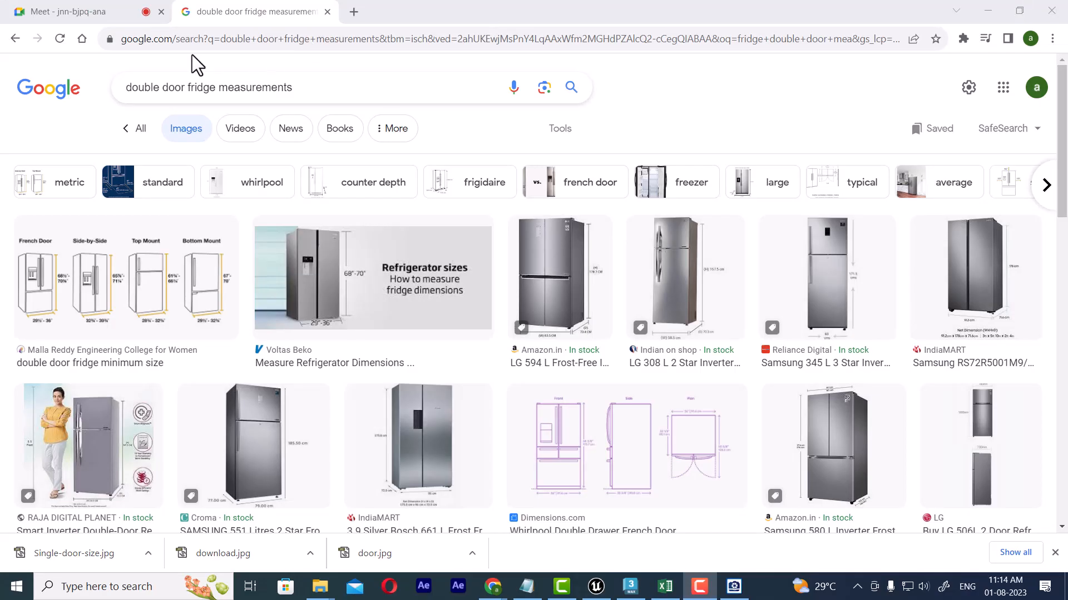
pyautogui.click(570, 295)
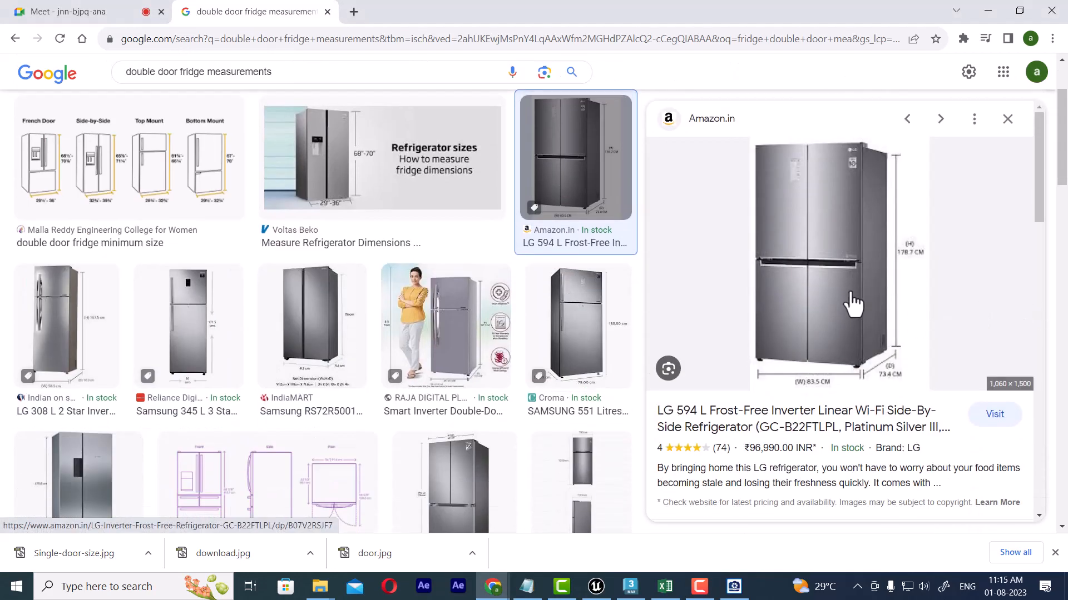
pyautogui.rightClick(861, 231)
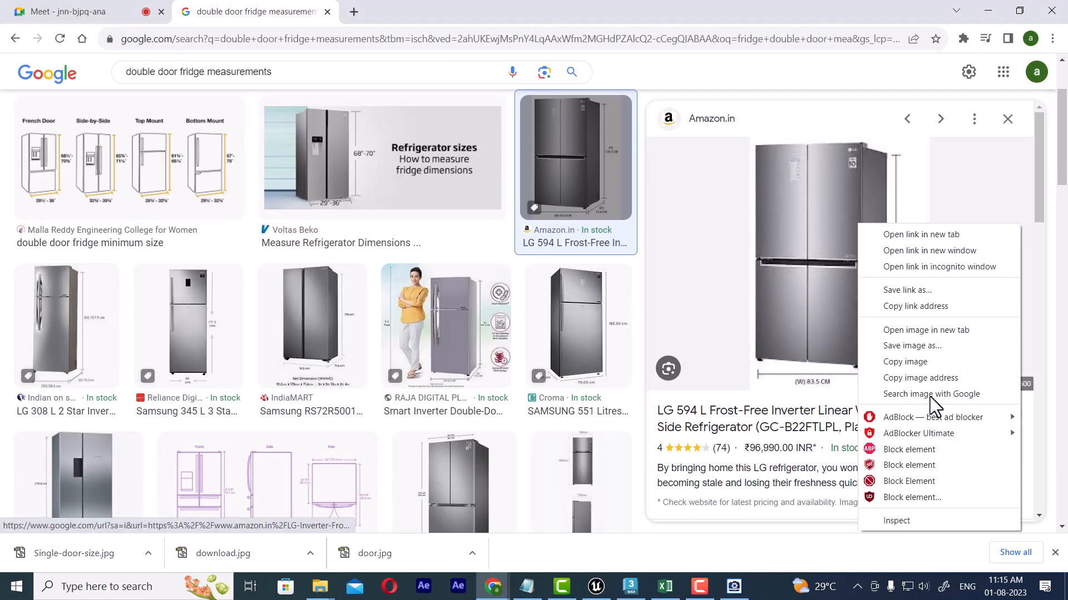
pyautogui.click(925, 346)
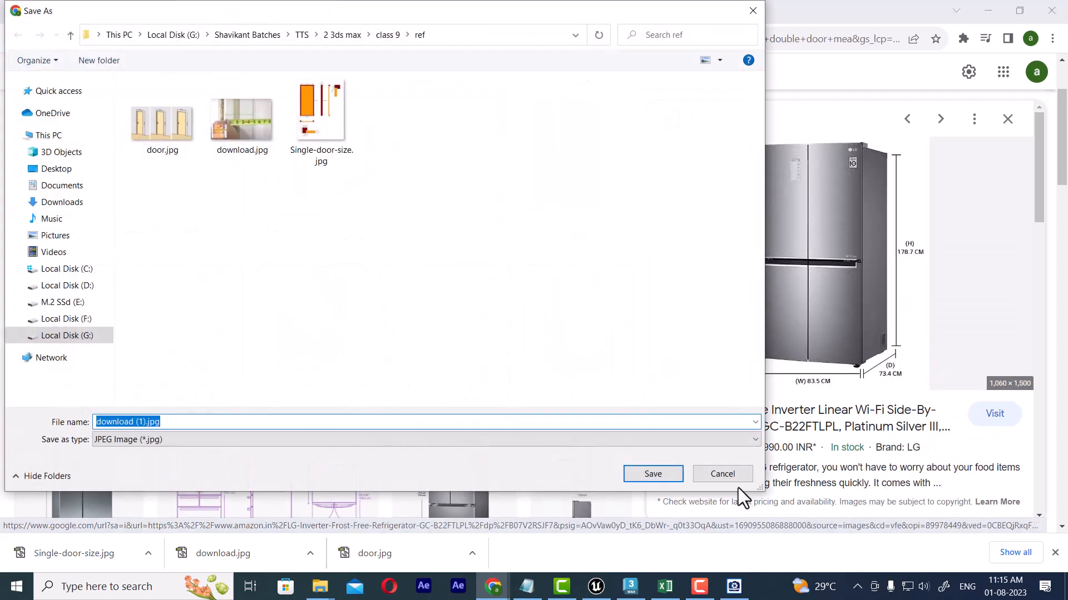
pyautogui.click(650, 477)
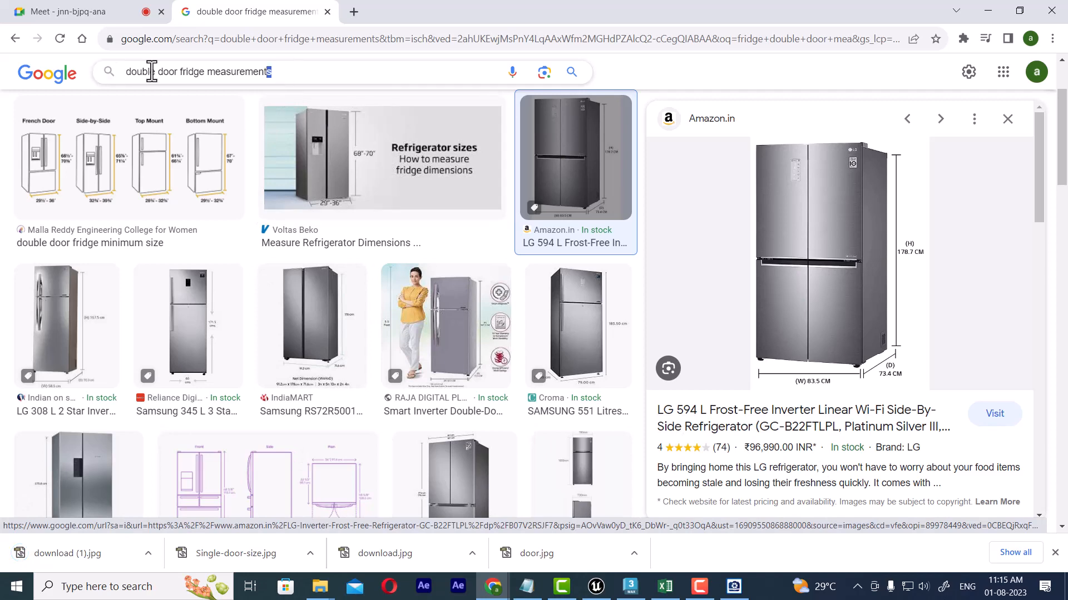
# Step: Save the Whirlpool Double Drawer French Door refrigerator drawing as a PNG named double door fridge measurements in the ref folder
pyautogui.click(269, 72)
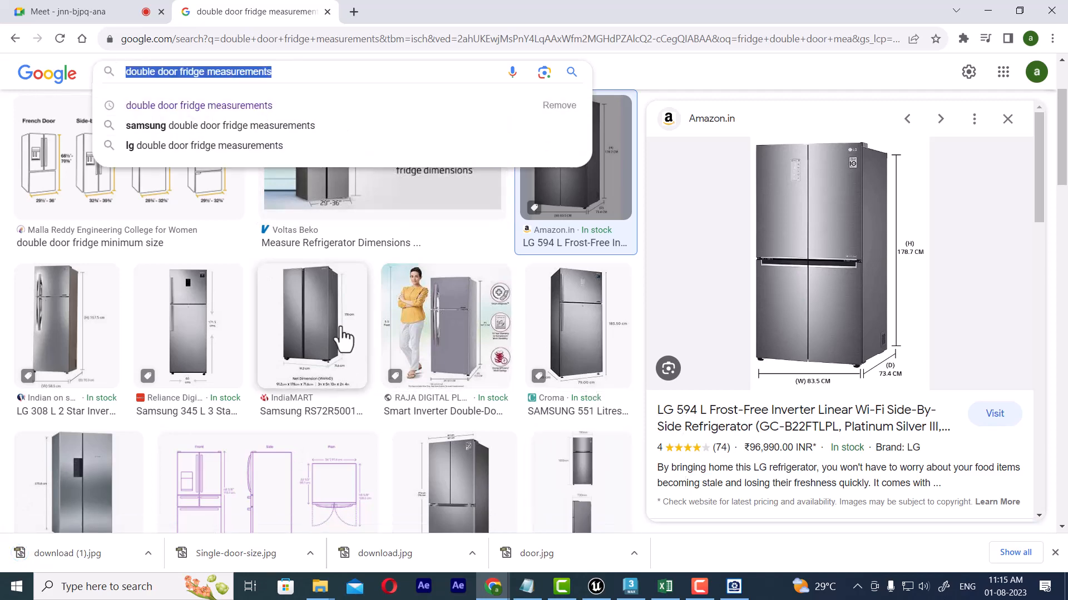
pyautogui.click(95, 341)
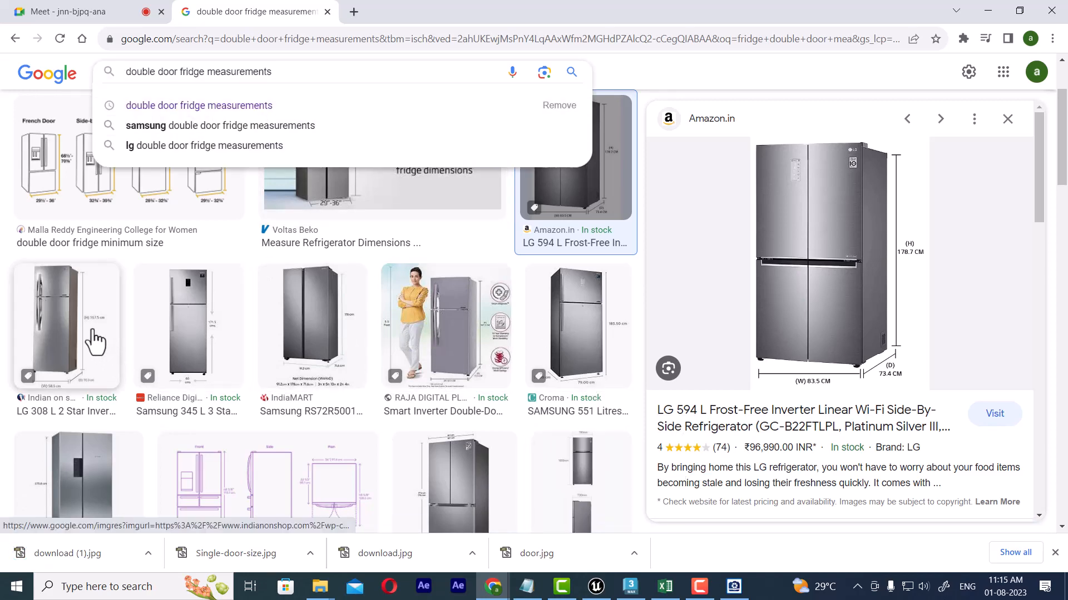
pyautogui.scroll(-2, 439, 484)
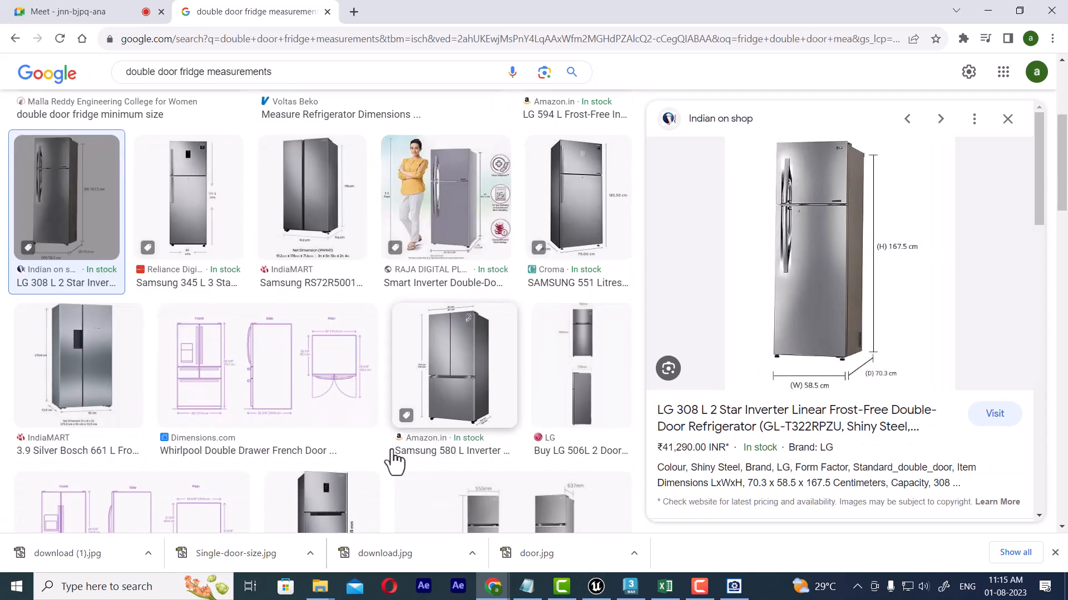
pyautogui.click(247, 382)
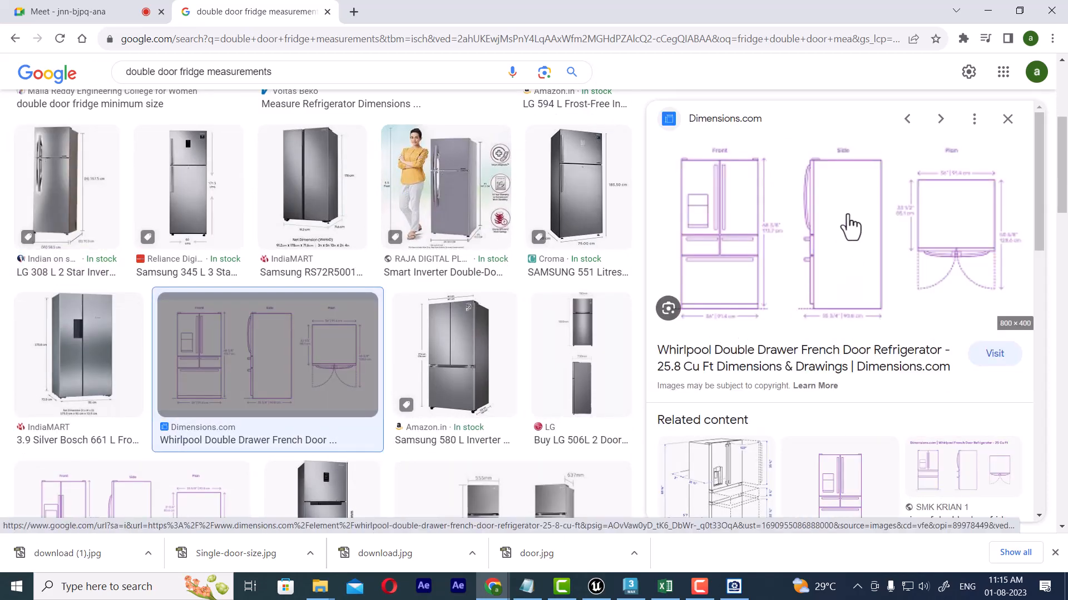
pyautogui.rightClick(848, 214)
pyautogui.click(906, 336)
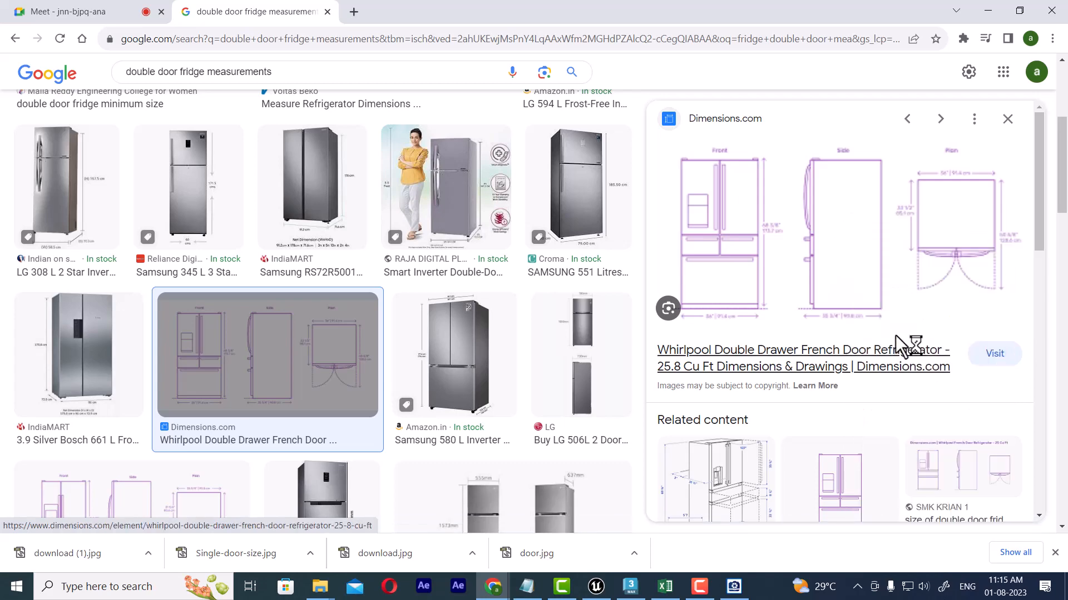
pyautogui.write('double door fridge measurements')
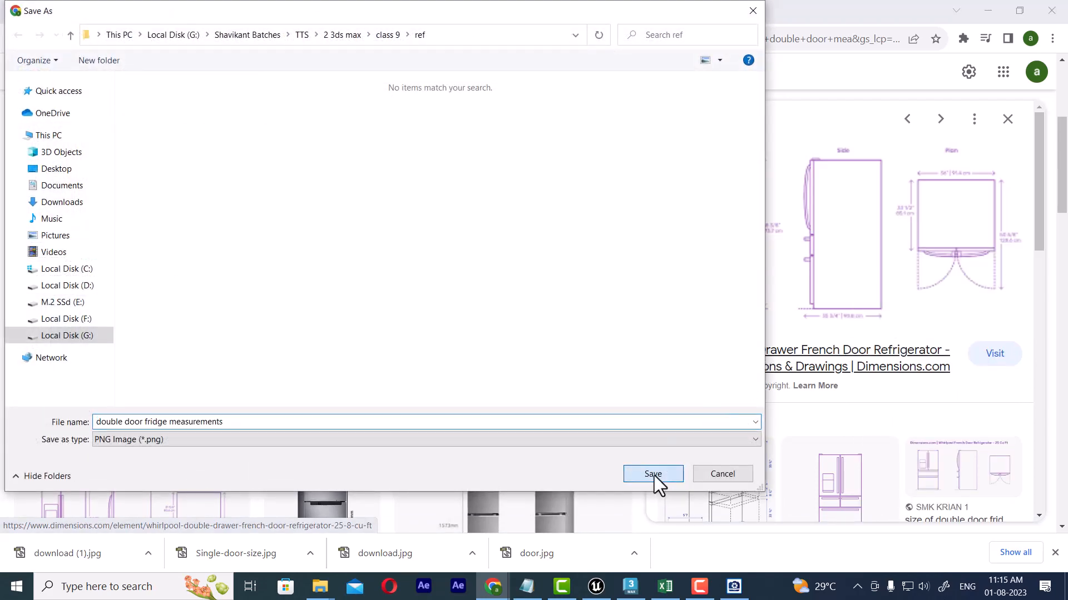
pyautogui.click(653, 476)
# Step: Examine more double-door fridge dimension images, including the Voltas Beko, Samsung 580L French door and Maytag size guides
pyautogui.scroll(-4, 358, 351)
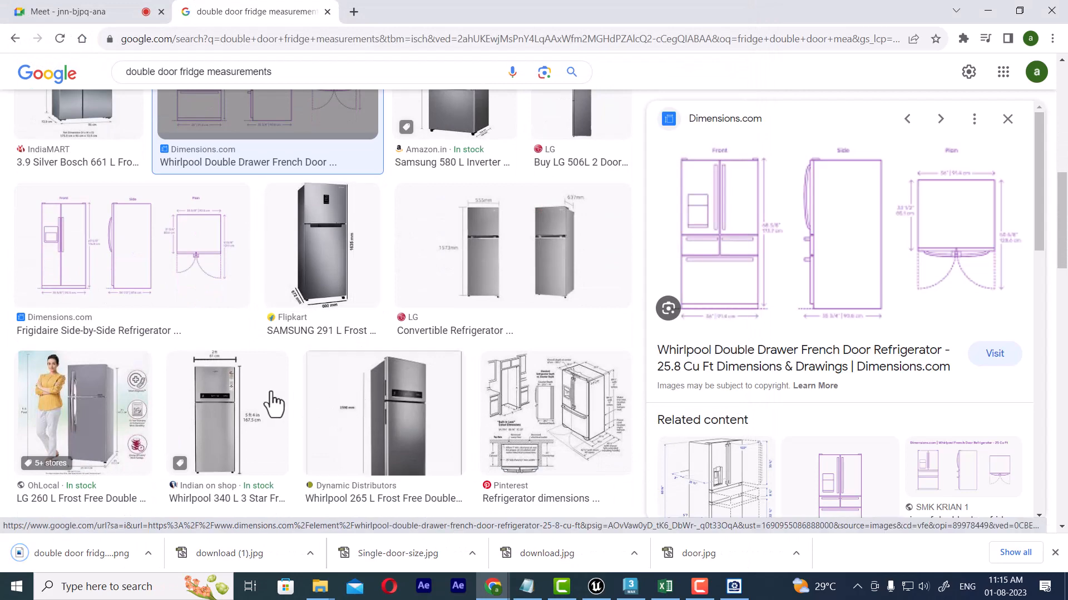
pyautogui.scroll(8, 553, 314)
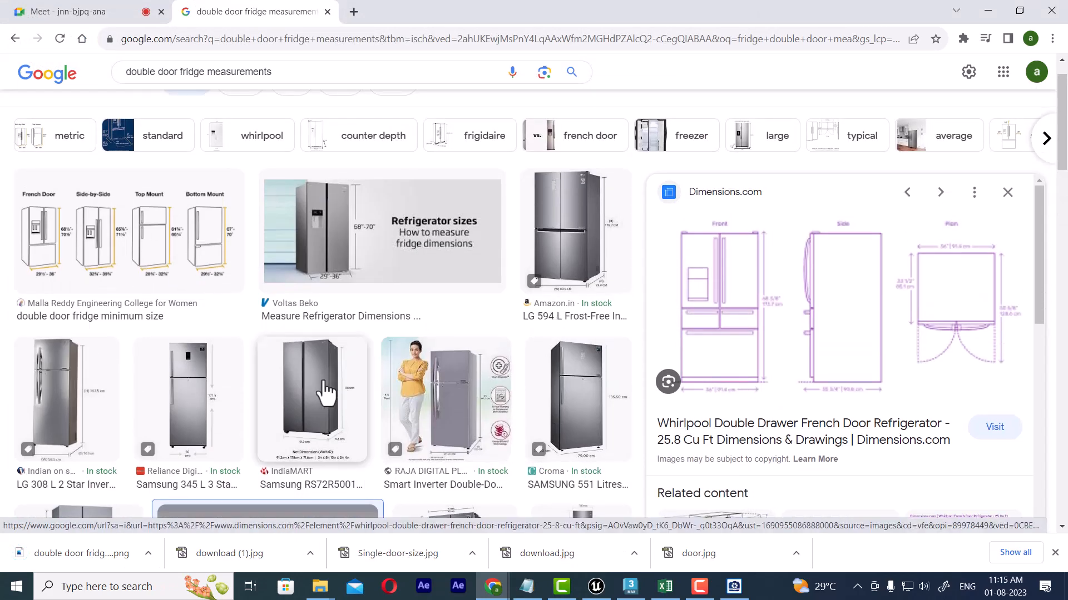
pyautogui.click(339, 253)
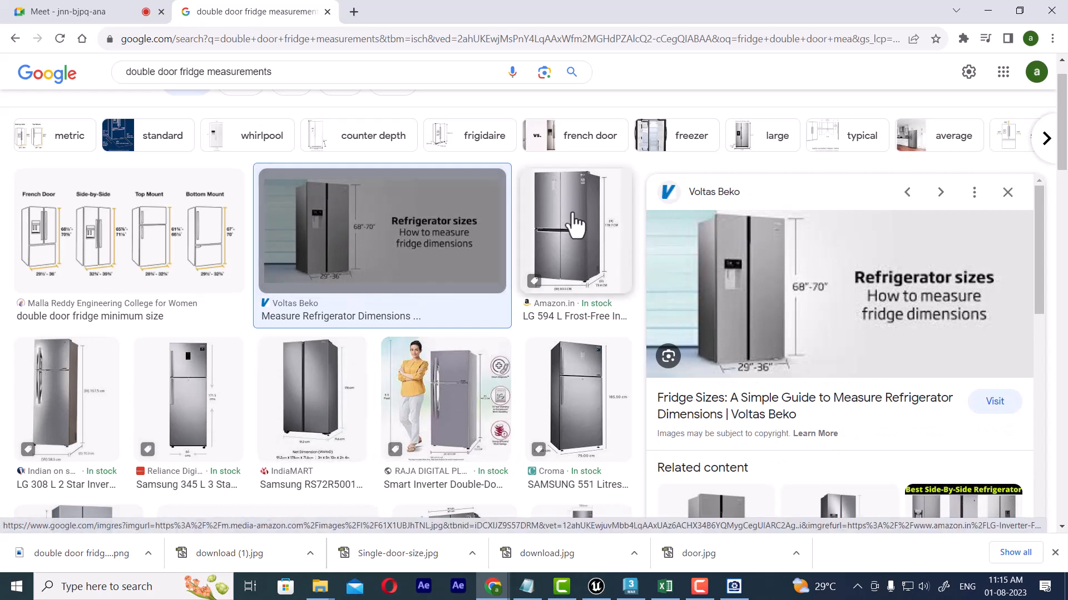
pyautogui.scroll(-10, 664, 317)
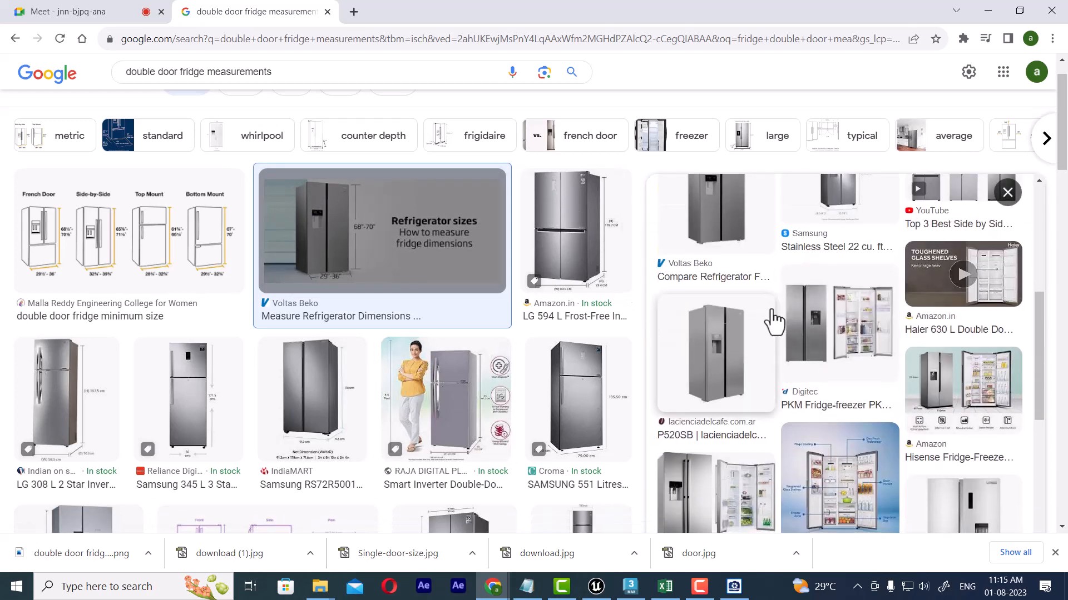
pyautogui.scroll(-9, 524, 405)
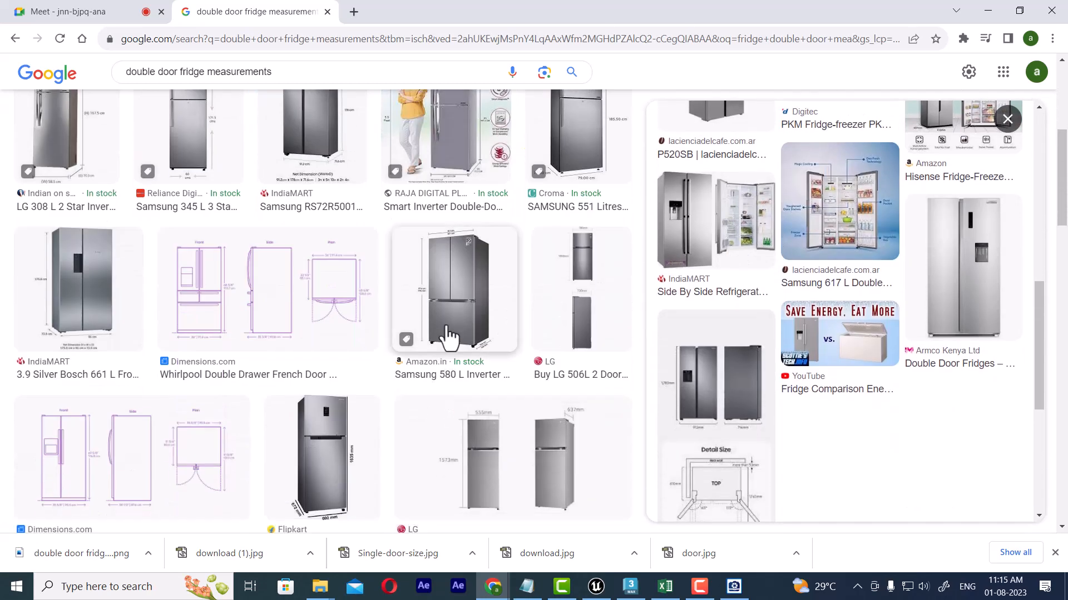
pyautogui.scroll(-5, 485, 347)
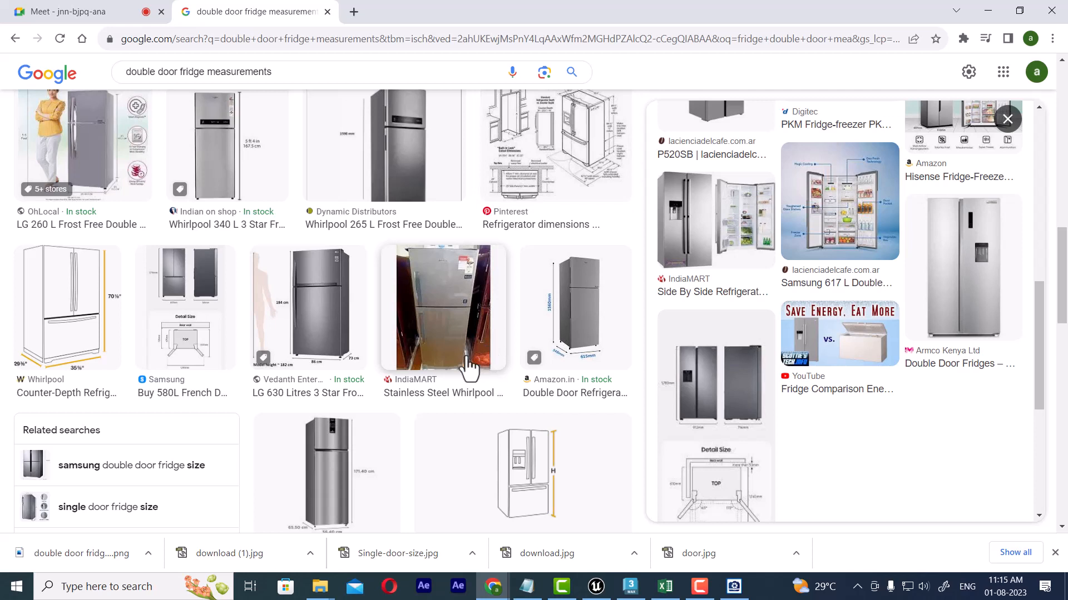
pyautogui.click(181, 305)
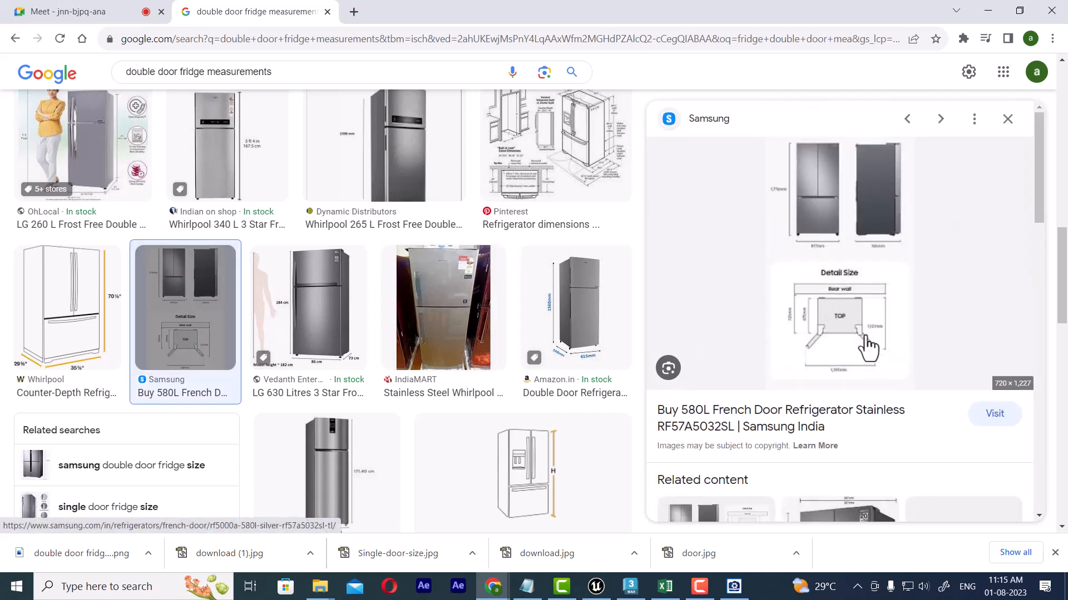
pyautogui.scroll(-3, 421, 287)
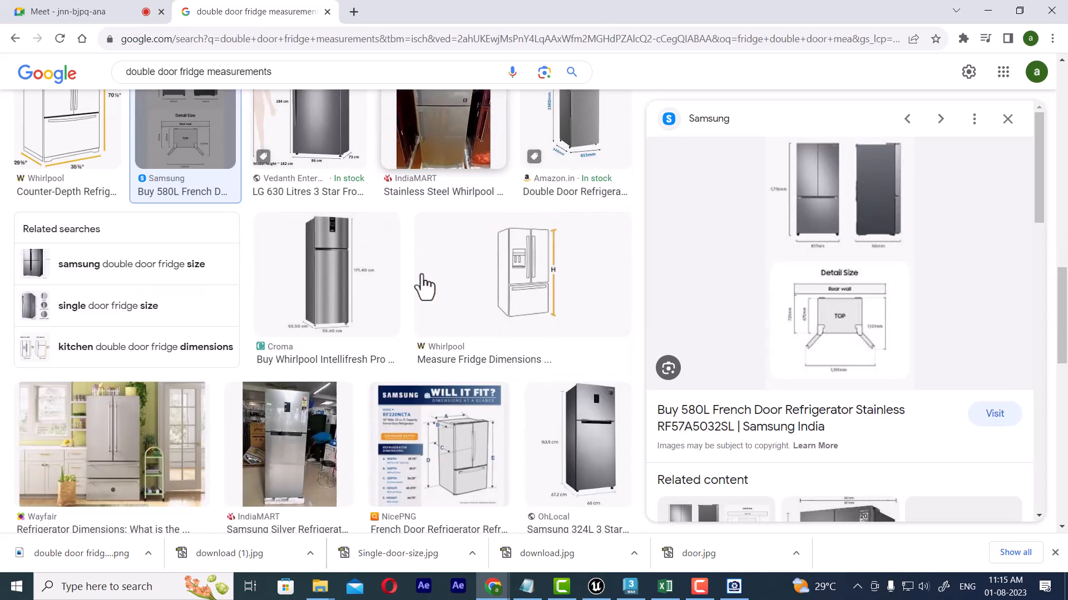
pyautogui.scroll(-3, 425, 295)
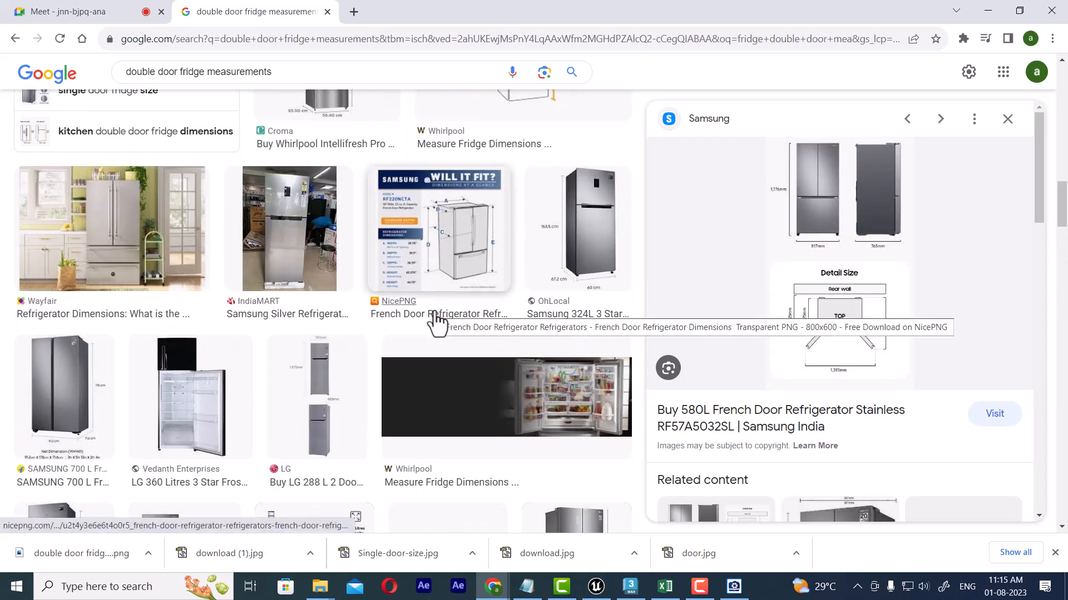
pyautogui.scroll(-3, 438, 323)
pyautogui.scroll(-3, 437, 328)
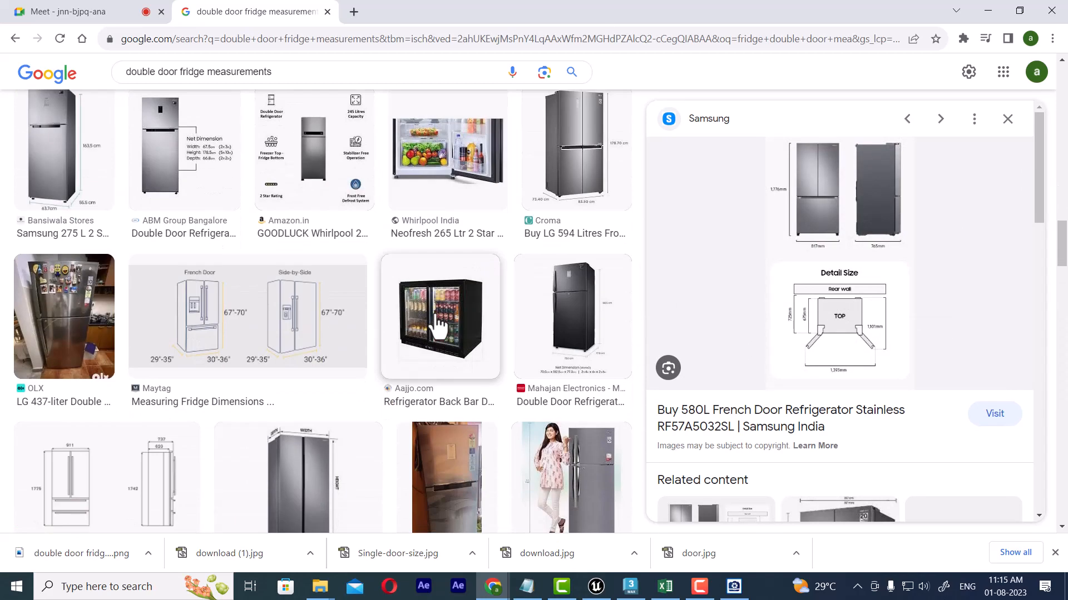
pyautogui.click(246, 303)
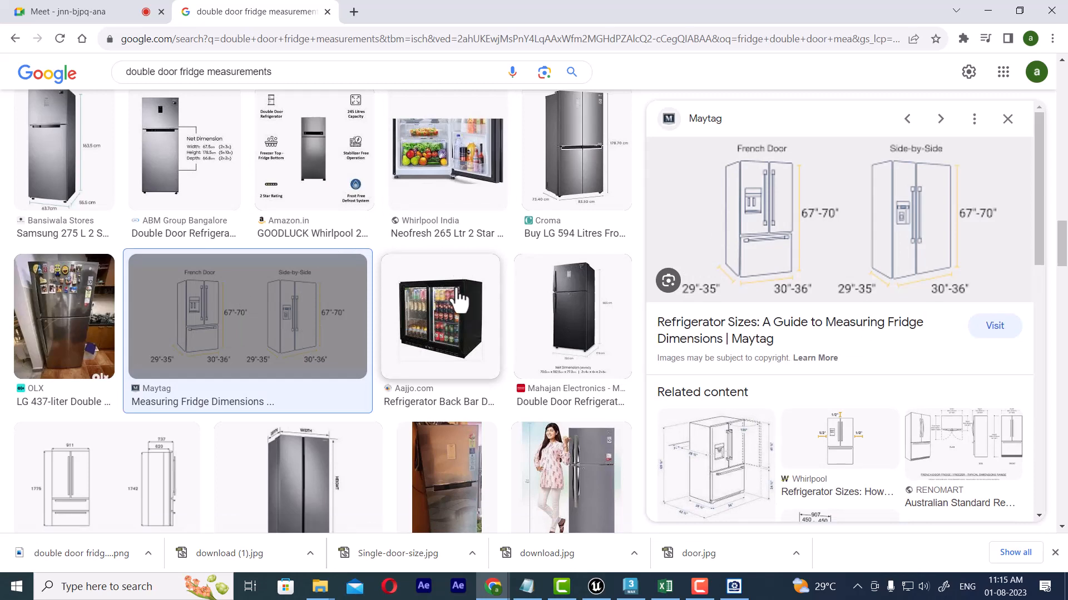
# Step: Save the related French-door fridge line drawing with inch dimensions as an AVIF file named double door fridge measurements in the ref folder
pyautogui.click(742, 460)
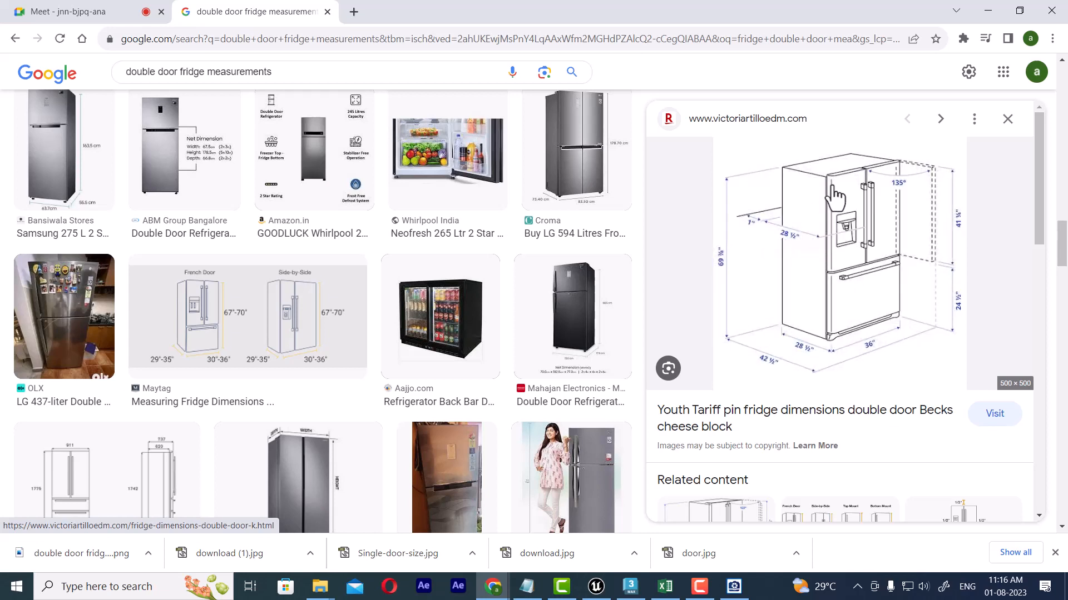
pyautogui.rightClick(853, 274)
pyautogui.click(930, 396)
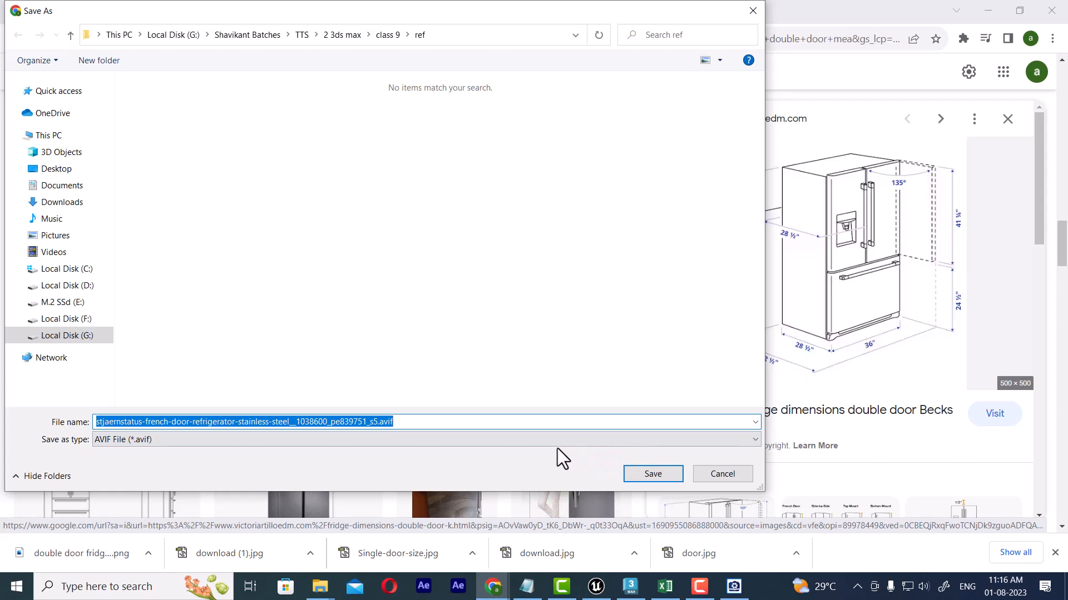
pyautogui.hotkey('ctrl', 'v')
pyautogui.click(487, 329)
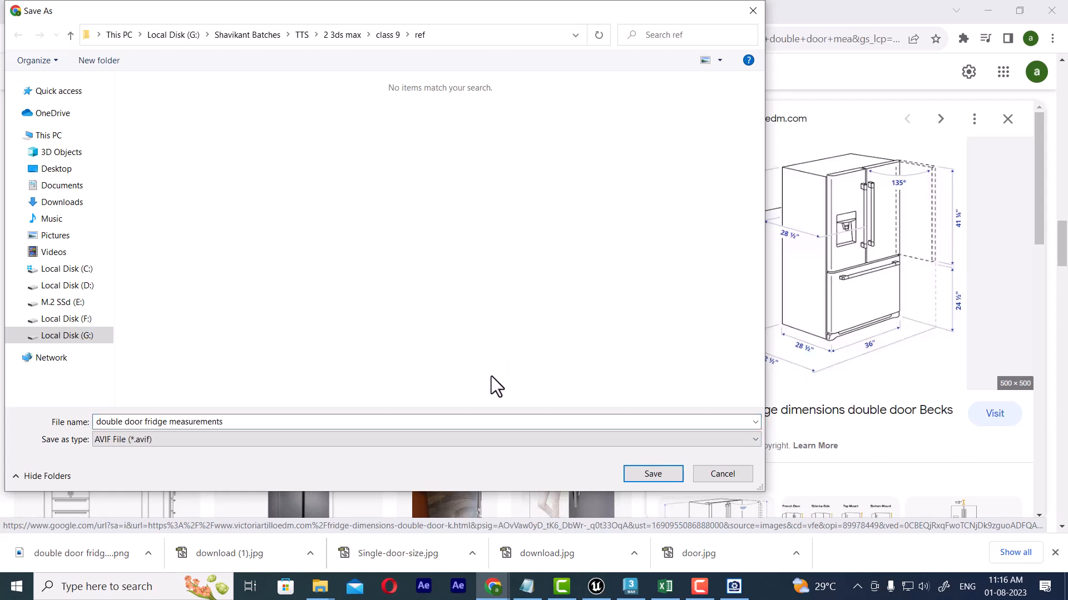
pyautogui.click(640, 474)
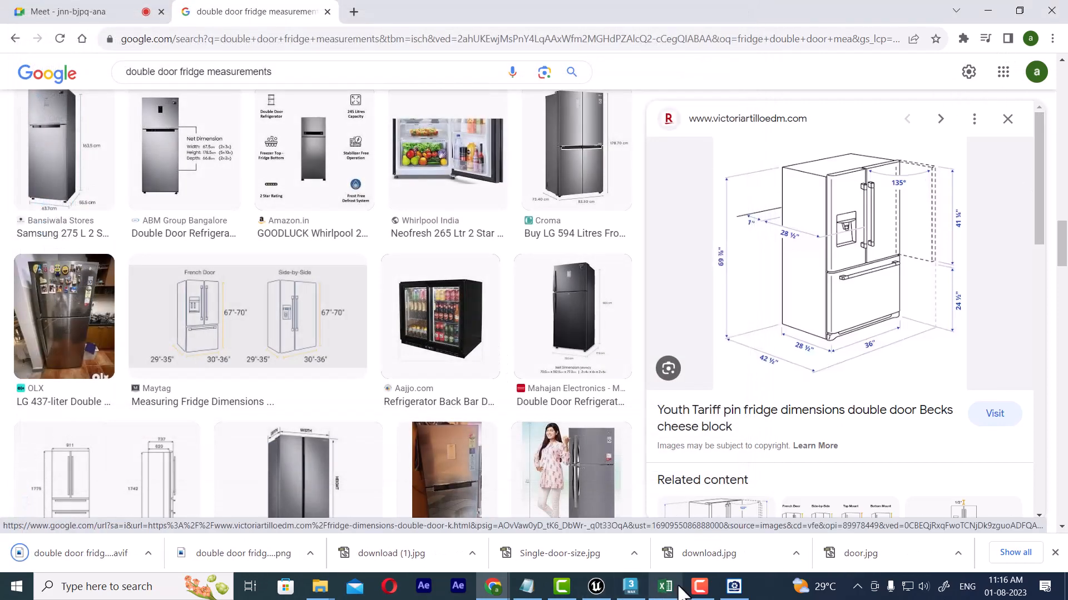
# Step: Switch to 3ds Max, maximize the Left view around the tall unit and deselect its box
pyautogui.moveTo(679, 593)
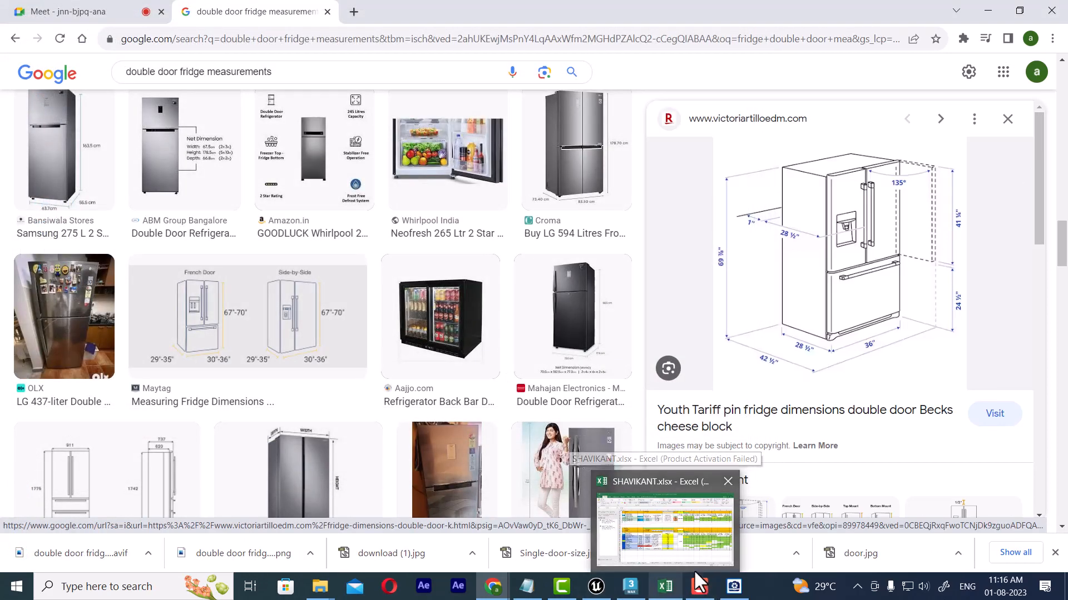
pyautogui.click(695, 580)
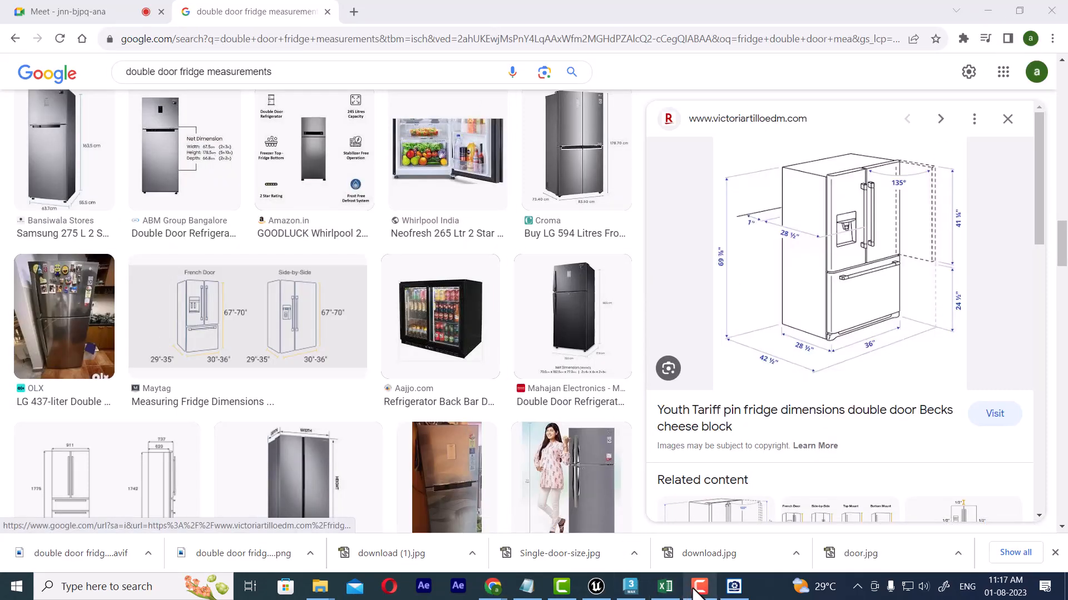
pyautogui.click(630, 587)
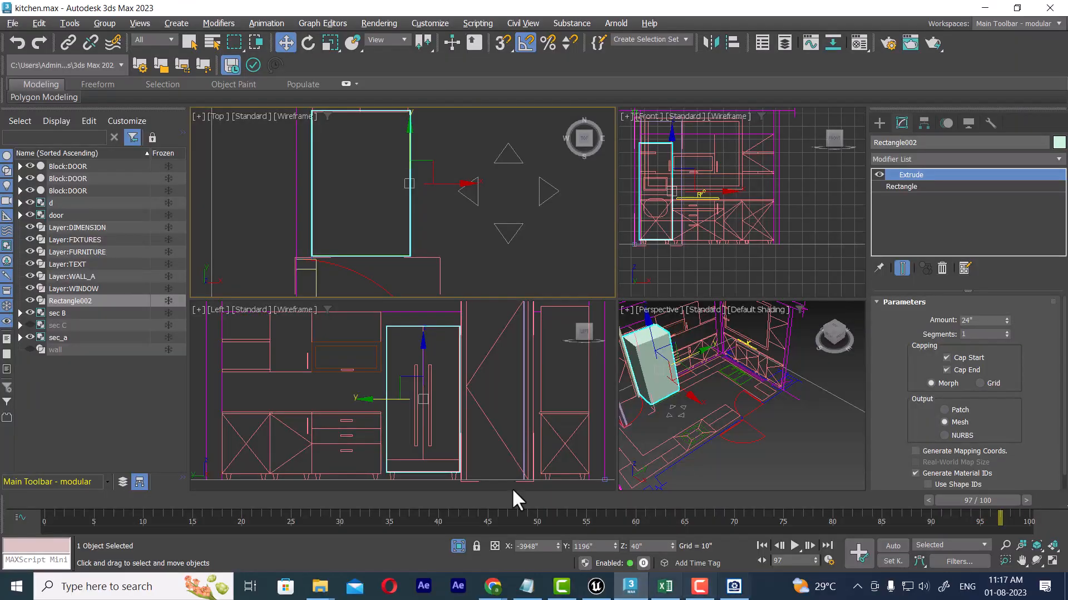
pyautogui.moveTo(471, 381)
pyautogui.mouseDown(button='middle')
pyautogui.moveTo(503, 356)
pyautogui.moveTo(512, 393)
pyautogui.moveTo(499, 390)
pyautogui.moveTo(517, 420)
pyautogui.mouseUp(button='middle')
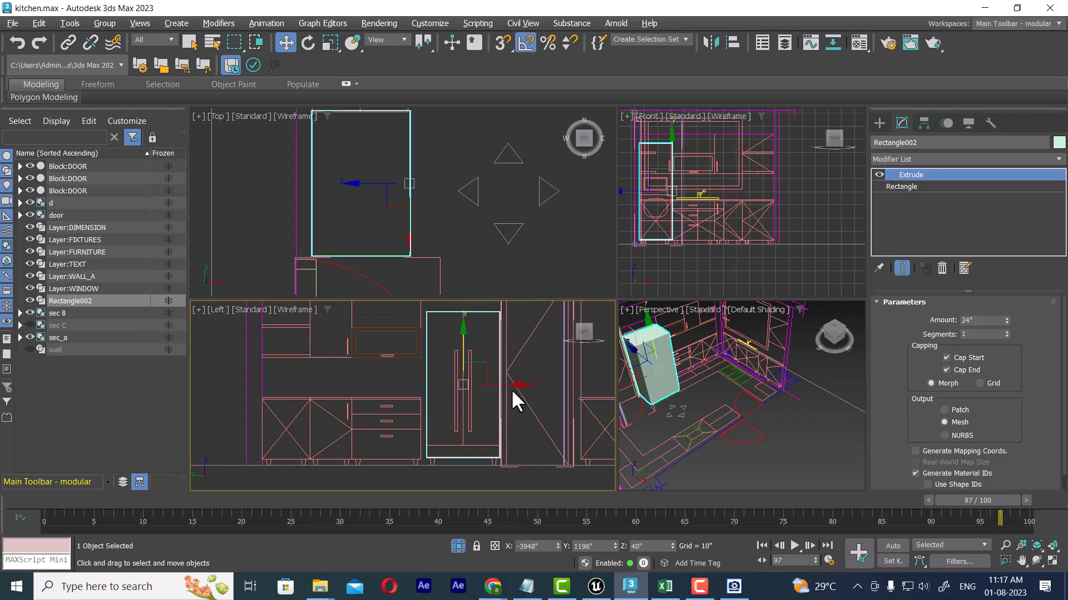
pyautogui.moveTo(510, 388); pyautogui.dragTo(513, 356, button='middle')
pyautogui.hotkey('alt', 'w')
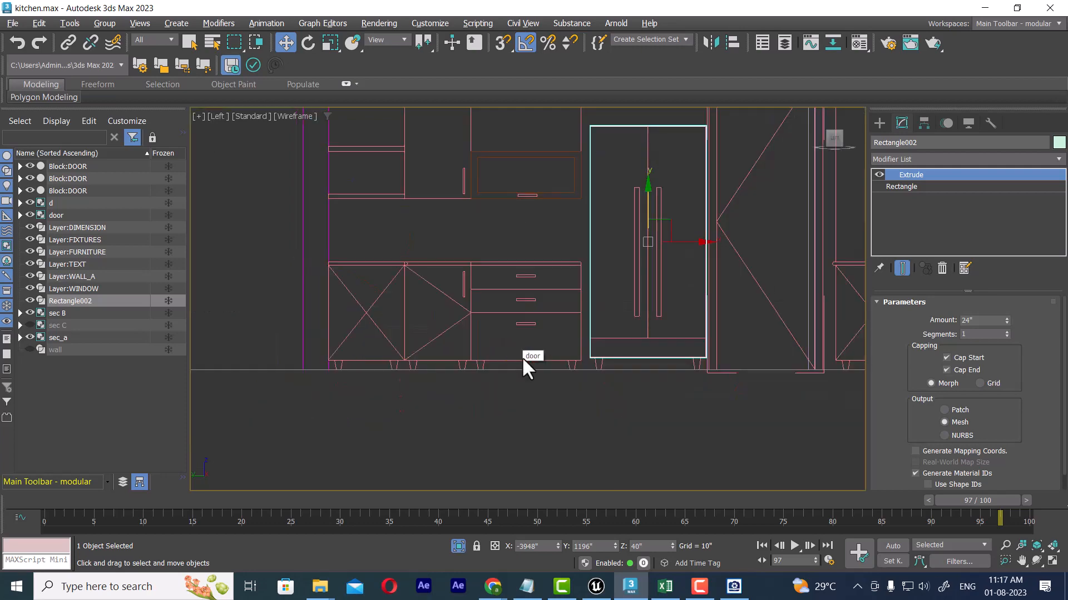
pyautogui.click(637, 465)
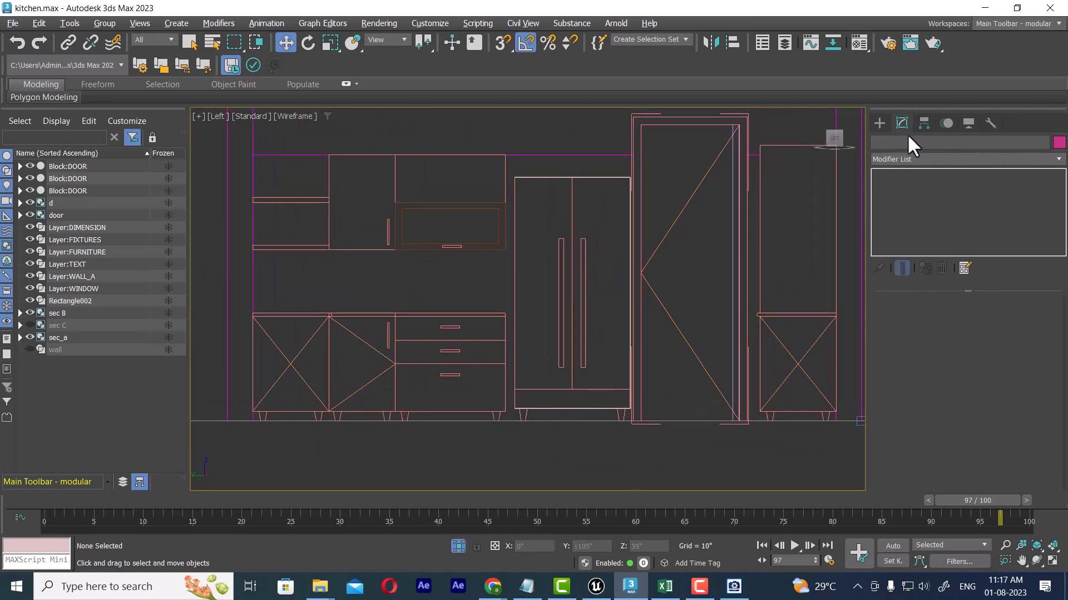
pyautogui.click(879, 122)
pyautogui.click(1012, 227)
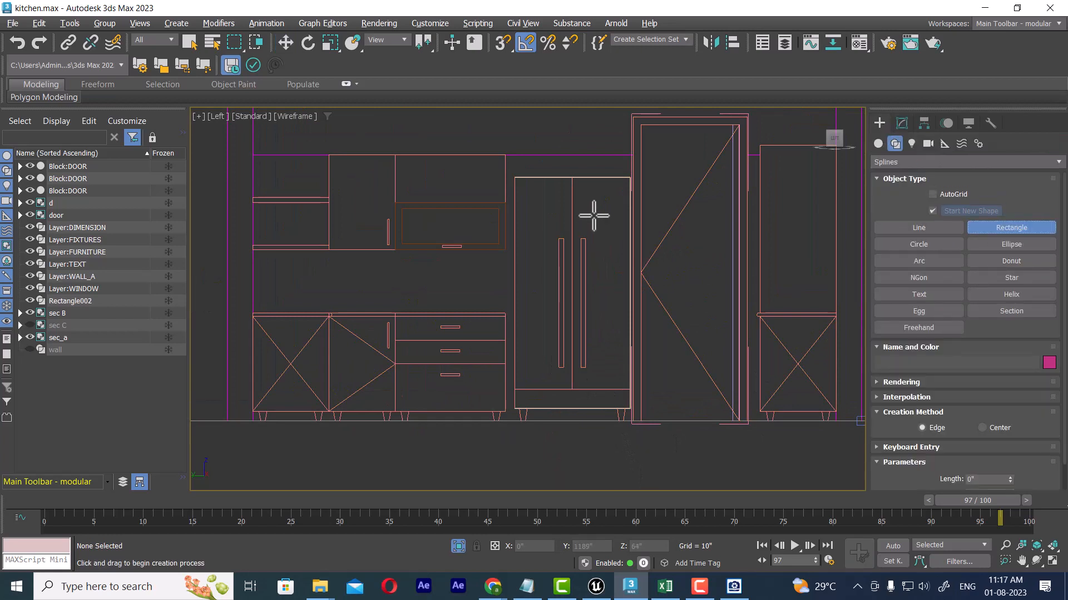
pyautogui.scroll(2, 591, 215)
pyautogui.moveTo(540, 237); pyautogui.dragTo(545, 146, button='middle')
pyautogui.press('w')
# Step: Hide the tall unit's extruded box, Rectangle002, so only the section drawing's linework remains in the Left view
pyautogui.click(618, 395)
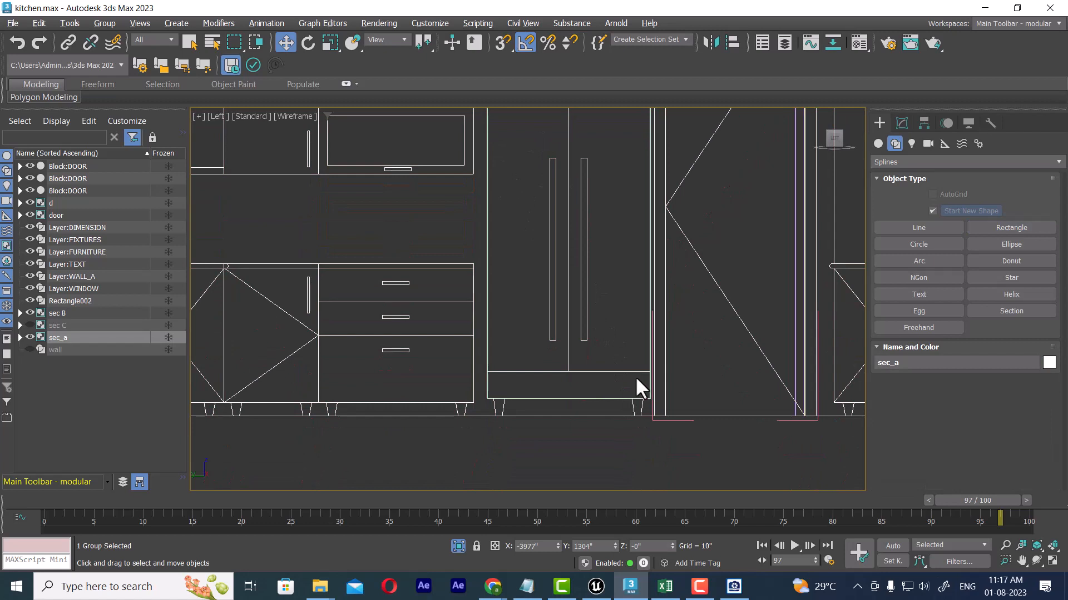
pyautogui.scroll(-2, 635, 376)
pyautogui.click(647, 453)
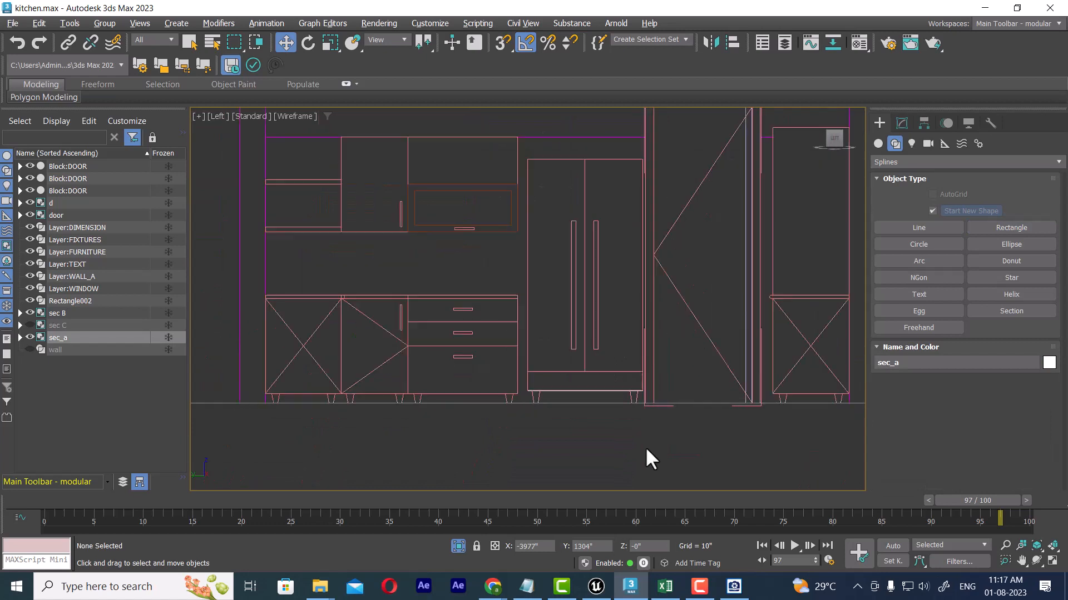
pyautogui.click(640, 391)
pyautogui.rightClick(613, 305)
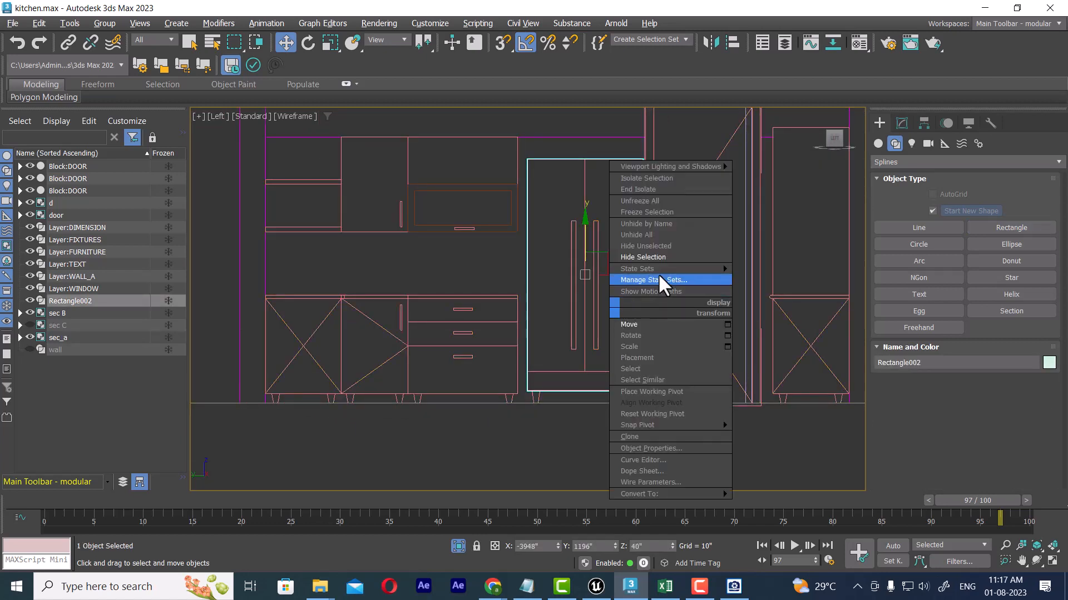
pyautogui.click(658, 245)
# Step: With 3D snapping on, draw a rectangle about 67 inches high over the tall unit's left door
pyautogui.click(1011, 227)
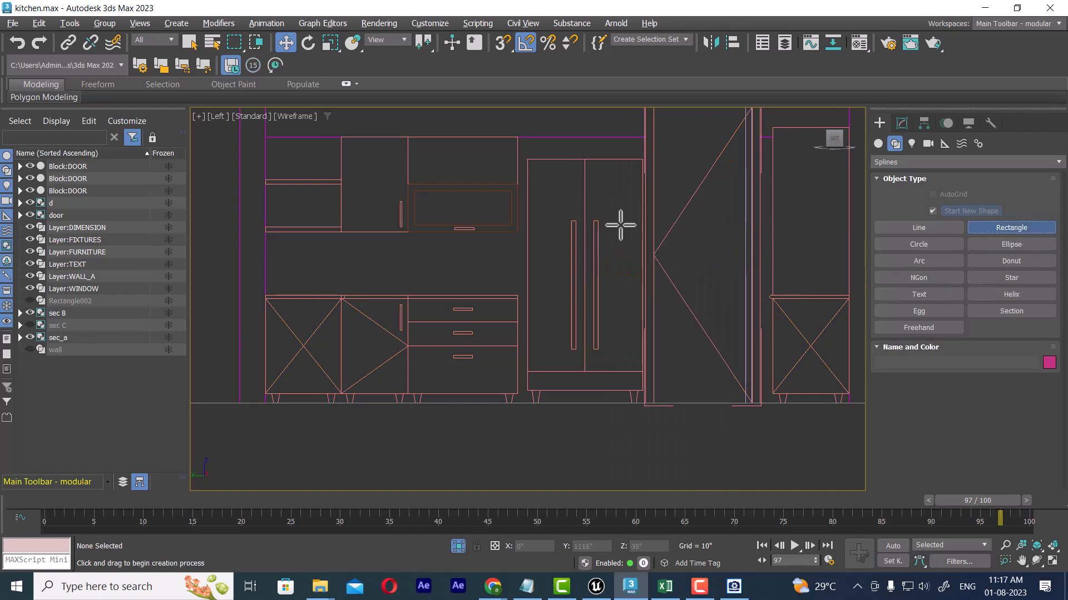
pyautogui.moveTo(573, 215); pyautogui.dragTo(565, 184, button='middle')
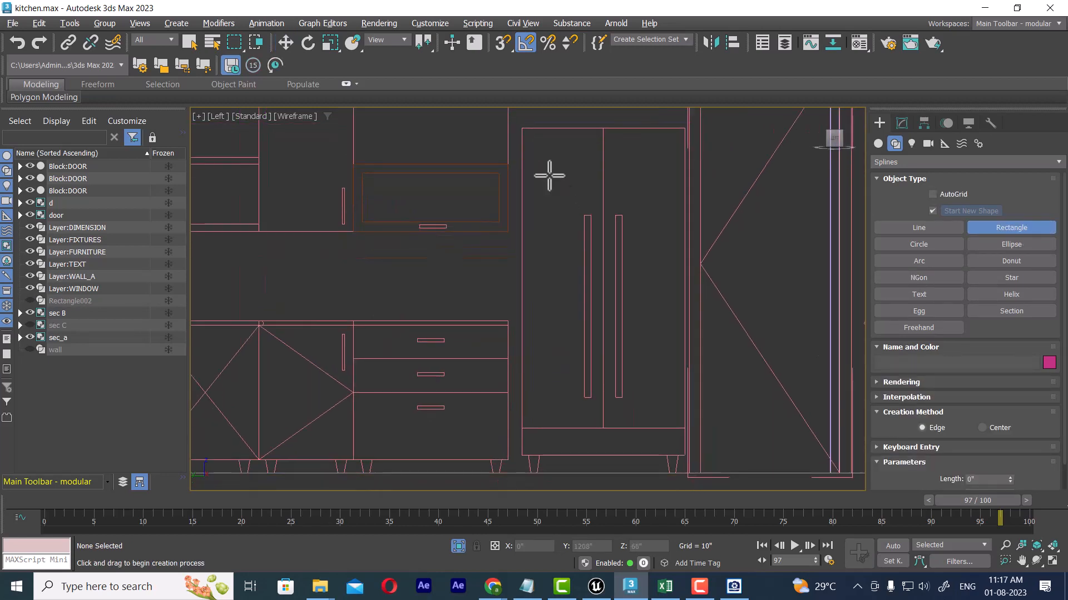
pyautogui.press('s')
pyautogui.rightClick(503, 46)
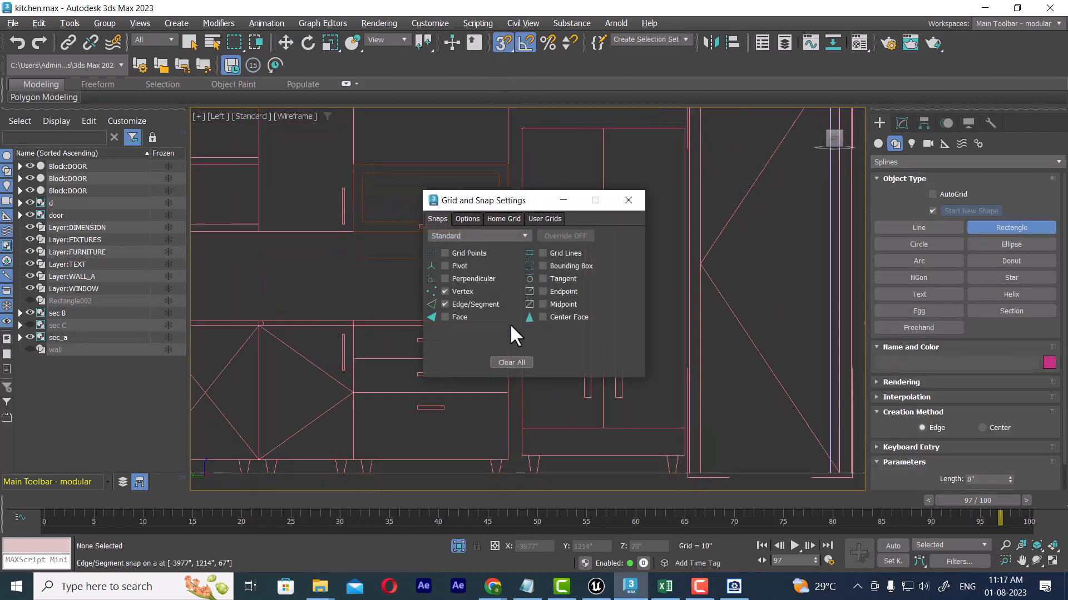
pyautogui.click(628, 200)
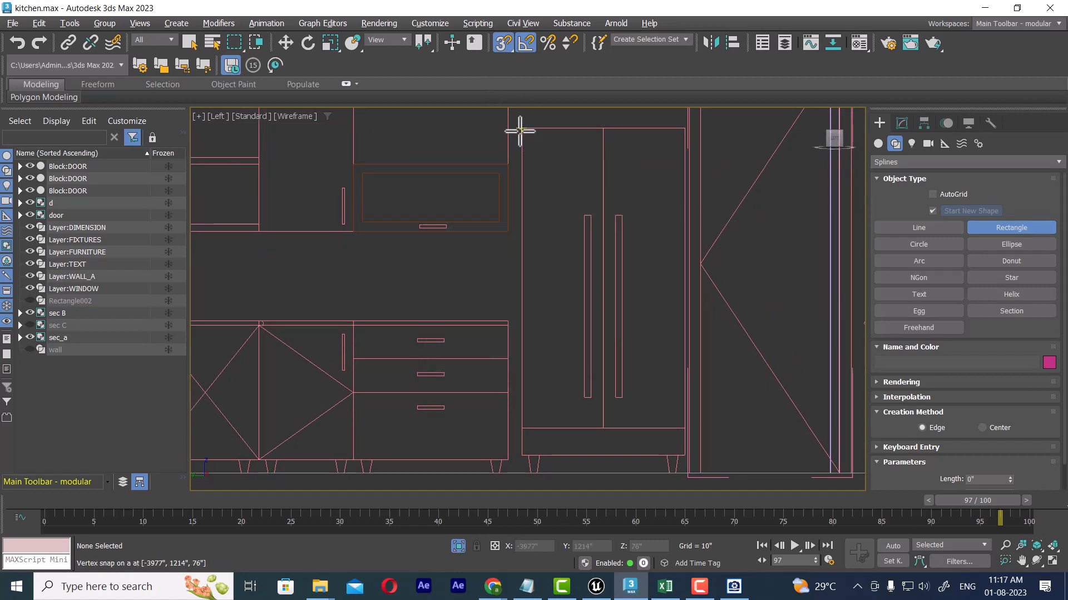
pyautogui.moveTo(522, 128); pyautogui.dragTo(608, 407)
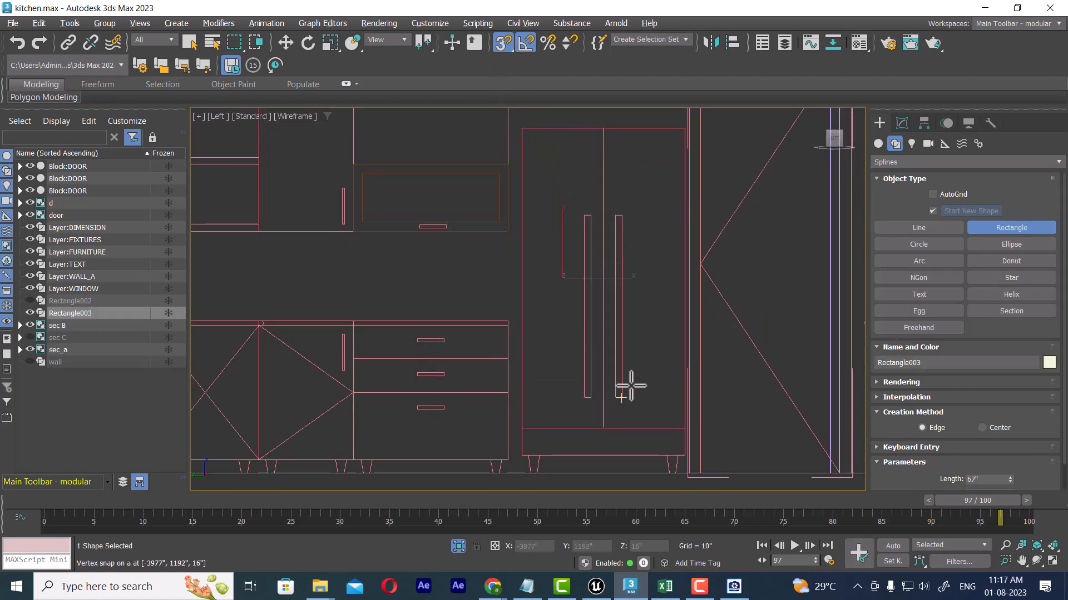
# Step: Draw a rectangle about 6 inches high over the tall unit's base panel and one about 3 inches high around its left leg
pyautogui.moveTo(629, 383)
pyautogui.mouseDown(button='middle')
pyautogui.moveTo(604, 348)
pyautogui.moveTo(536, 359)
pyautogui.mouseUp(button='middle')
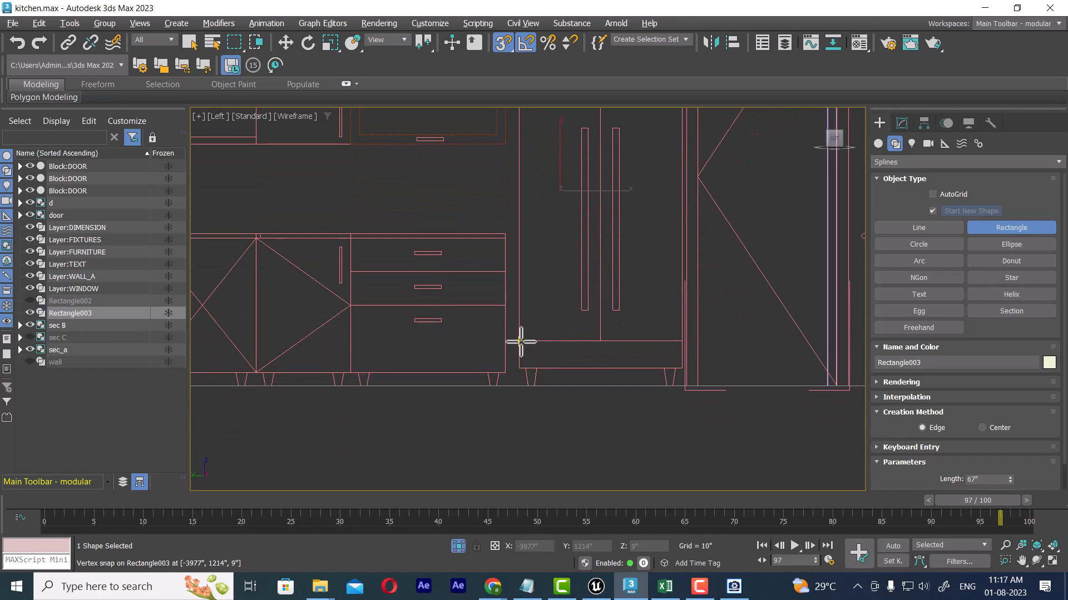
pyautogui.moveTo(521, 342); pyautogui.dragTo(683, 368)
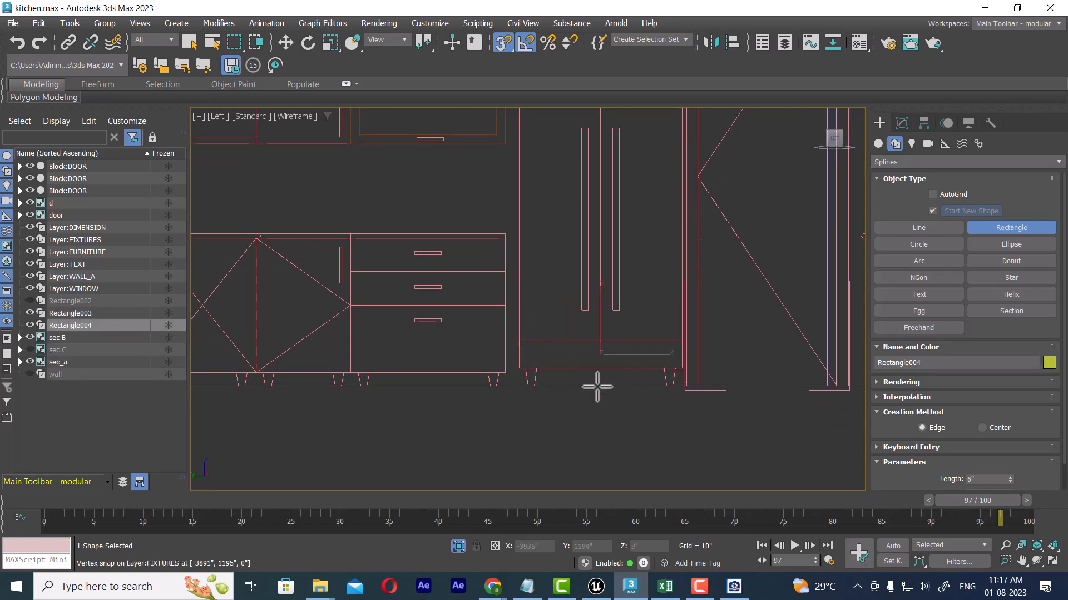
pyautogui.scroll(5, 598, 387)
pyautogui.moveTo(451, 273); pyautogui.dragTo(495, 343)
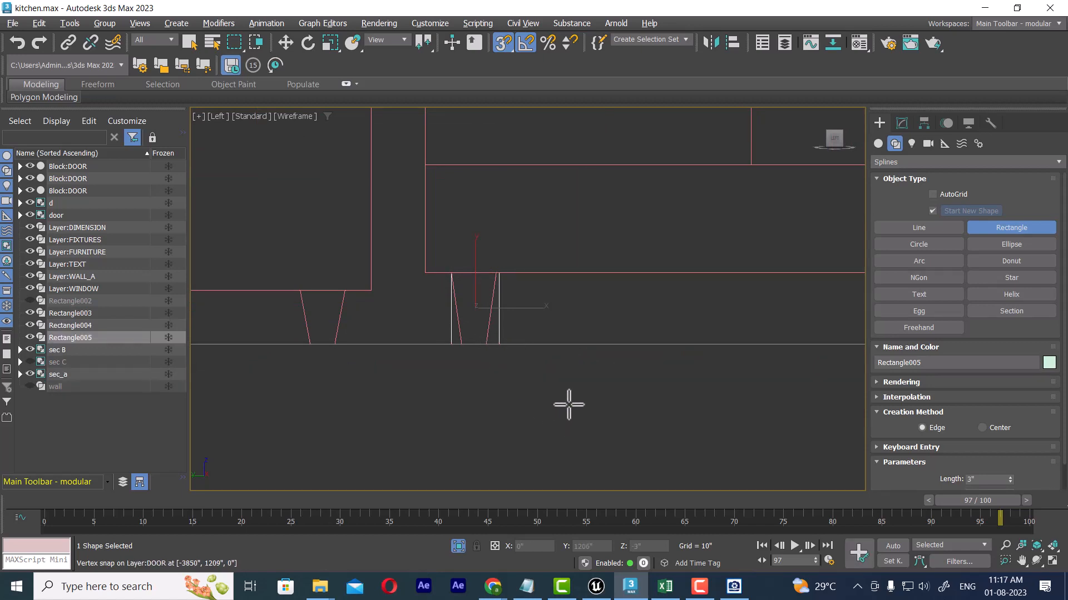
# Step: Convert the left leg's rectangle to an editable spline
pyautogui.press('w')
pyautogui.rightClick(551, 301)
pyautogui.moveTo(646, 479)
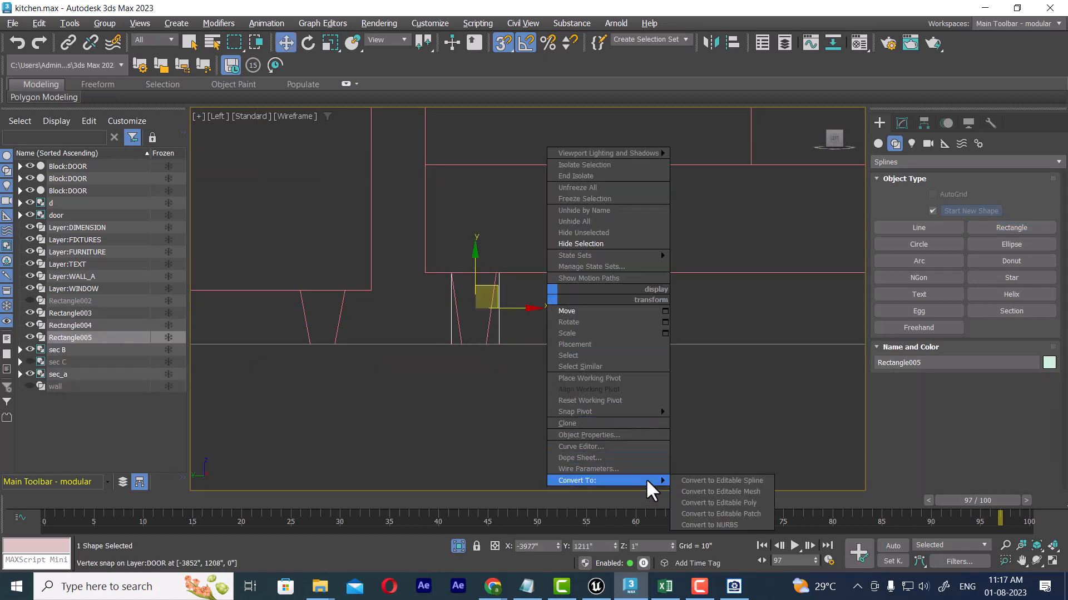
pyautogui.click(740, 478)
pyautogui.moveTo(473, 350); pyautogui.dragTo(523, 383, button='middle')
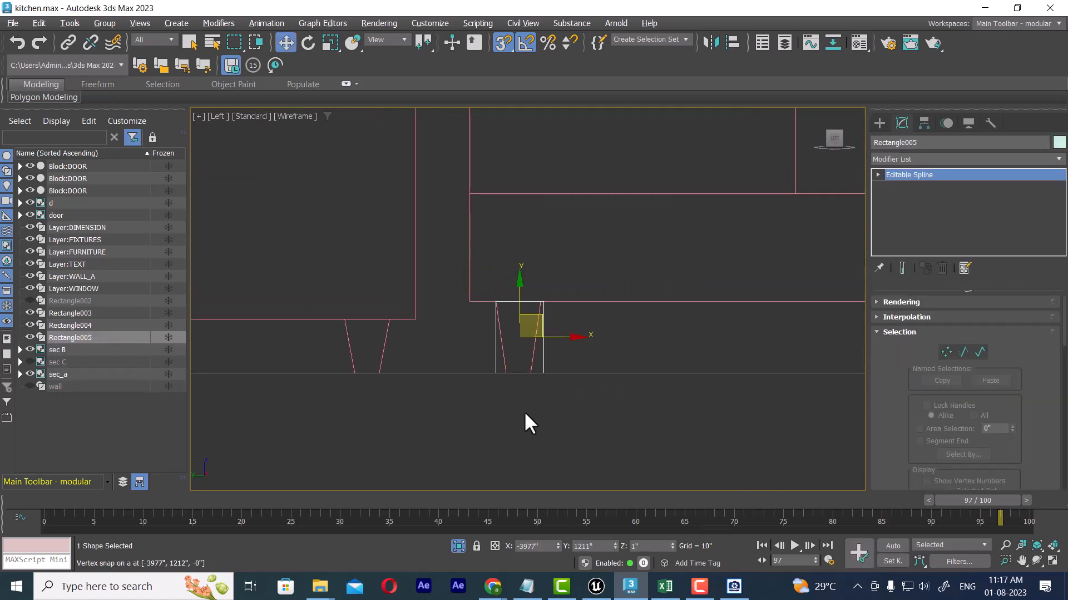
# Step: Snap the leg spline's two bottom vertices inward onto the foot of the drawn tapered leg
pyautogui.press('1')
pyautogui.scroll(3, 528, 411)
pyautogui.moveTo(432, 318); pyautogui.dragTo(481, 379)
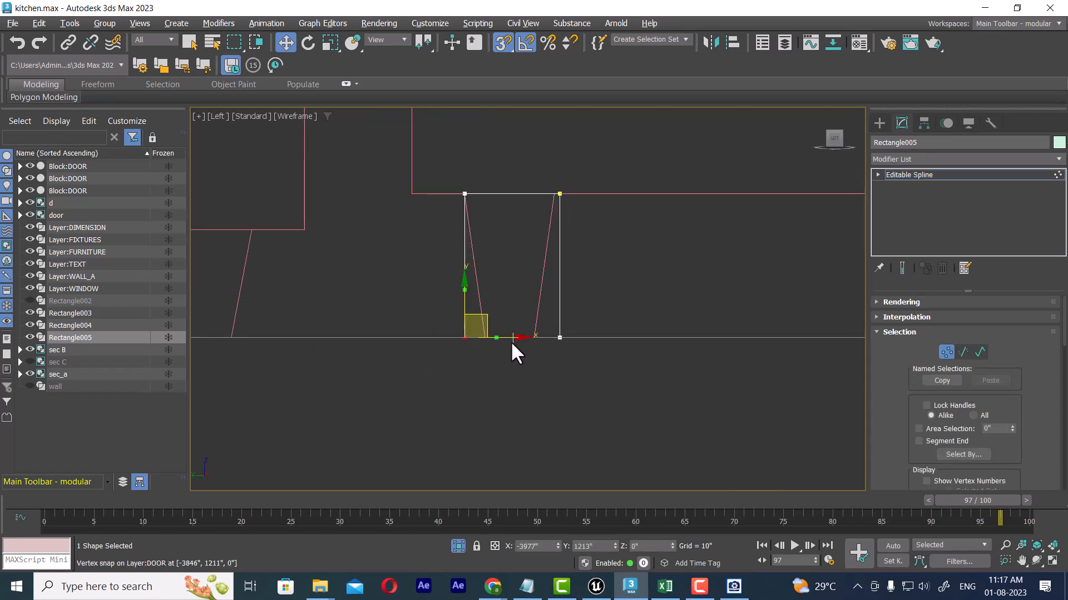
pyautogui.moveTo(521, 338); pyautogui.dragTo(493, 342)
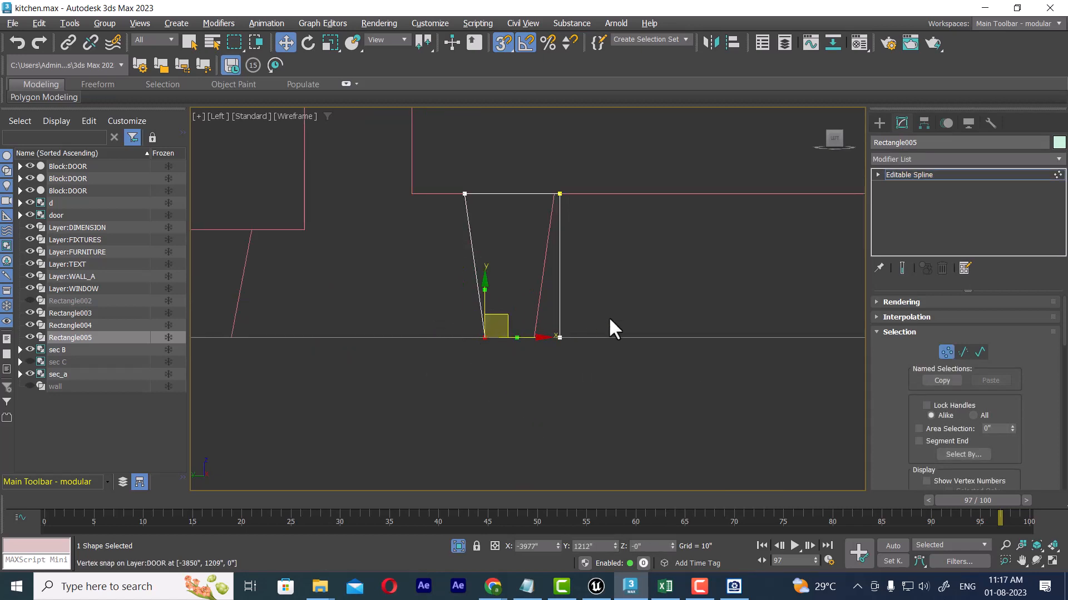
pyautogui.moveTo(608, 315); pyautogui.dragTo(492, 400)
pyautogui.moveTo(619, 337); pyautogui.dragTo(534, 339)
# Step: Make all the leg spline's vertices corner points and snap its top-right vertex onto the drawn outline
pyautogui.moveTo(632, 172); pyautogui.dragTo(448, 384)
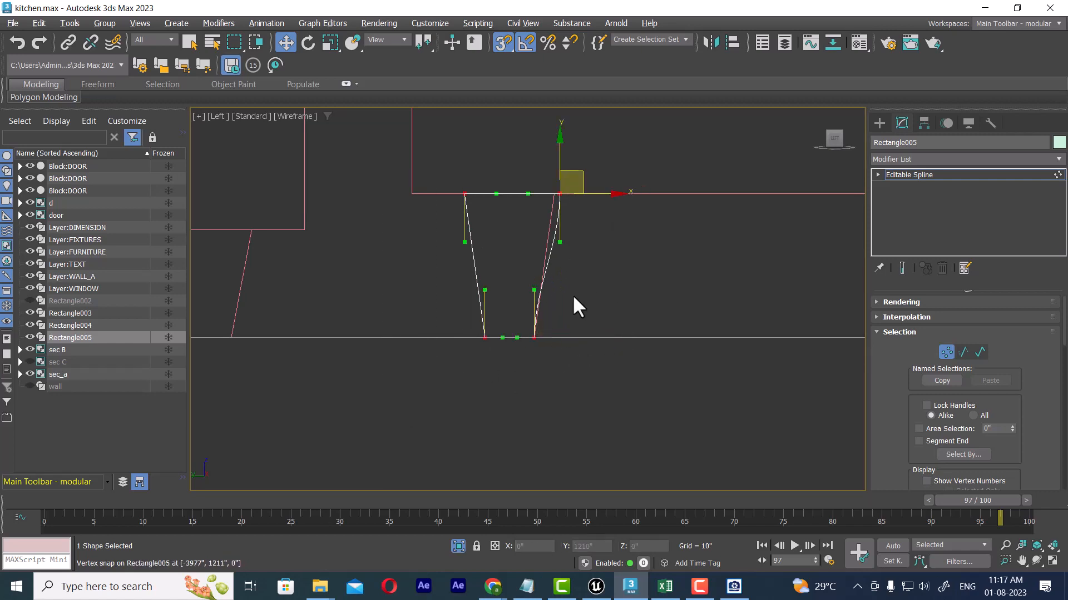
pyautogui.rightClick(581, 238)
pyautogui.click(559, 154)
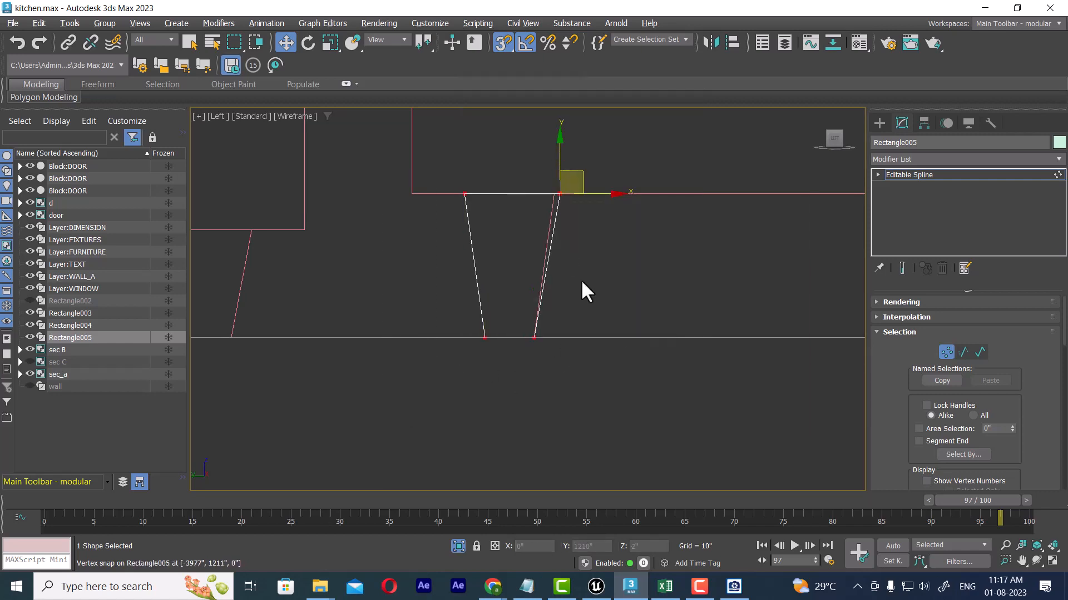
pyautogui.click(575, 207)
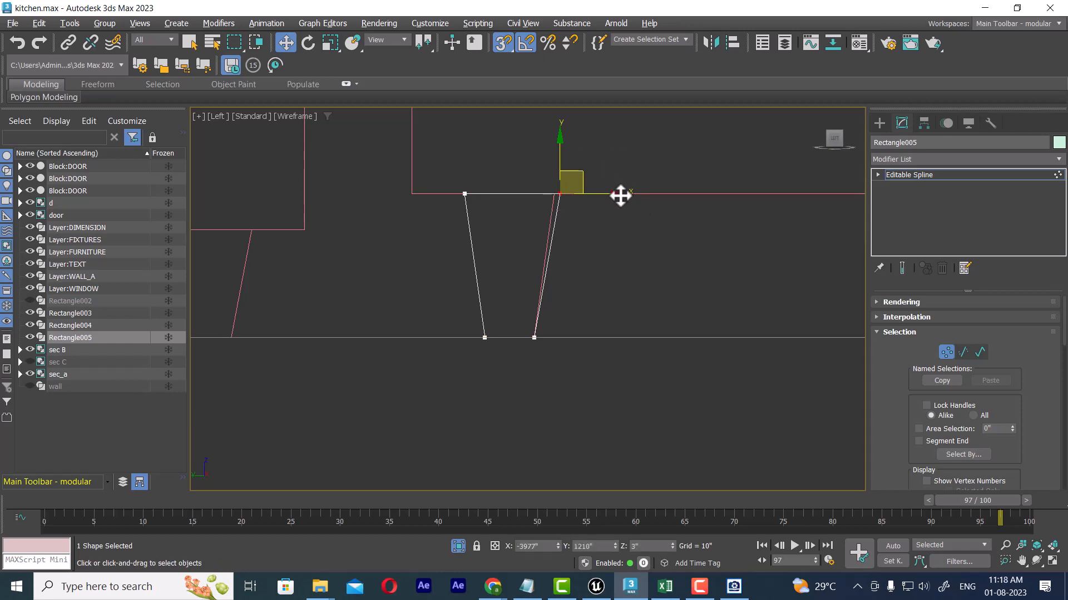
pyautogui.moveTo(621, 195); pyautogui.dragTo(554, 195)
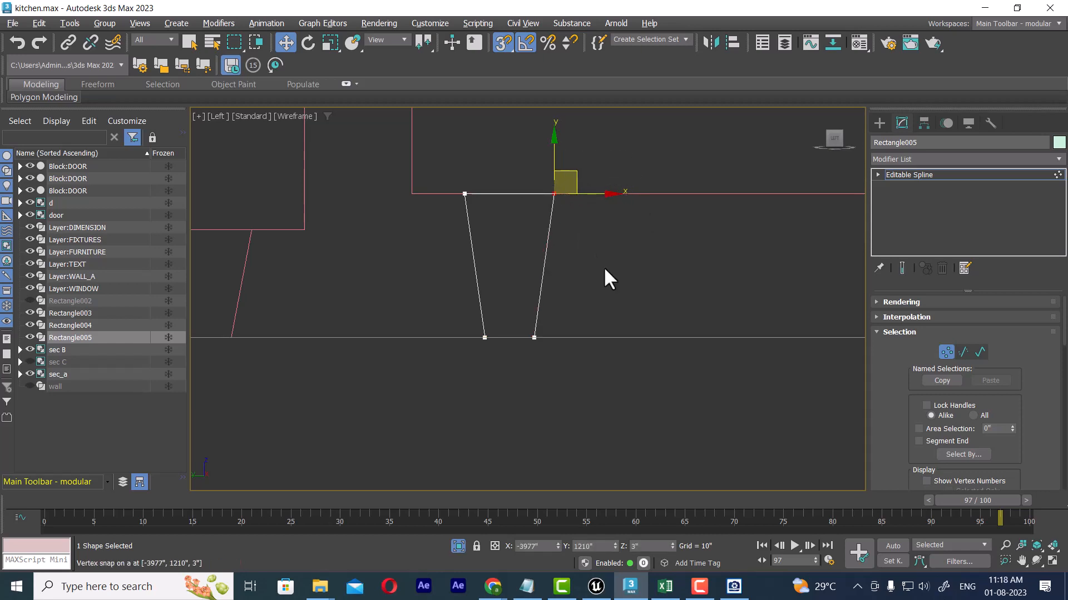
pyautogui.rightClick(543, 256)
pyautogui.click(507, 238)
# Step: Apply a Bevel modifier to the leg spline in the Perspective view and isolate the leg
pyautogui.scroll(-5, 561, 359)
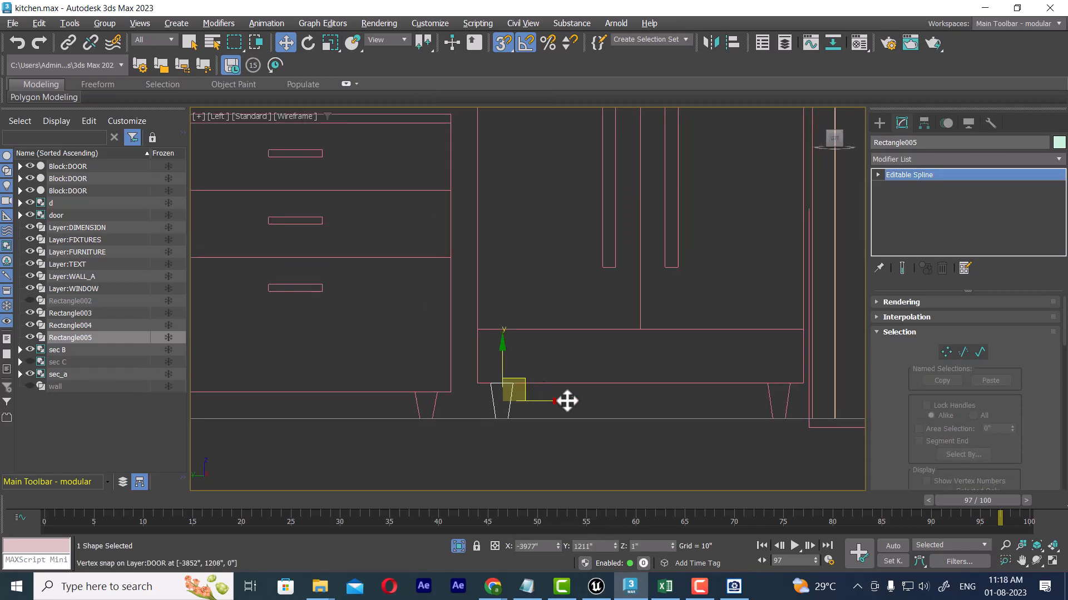
pyautogui.press('p')
pyautogui.keyDown('alt'); pyautogui.moveTo(583, 339); pyautogui.dragTo(561, 278, button='middle'); pyautogui.keyUp('alt')
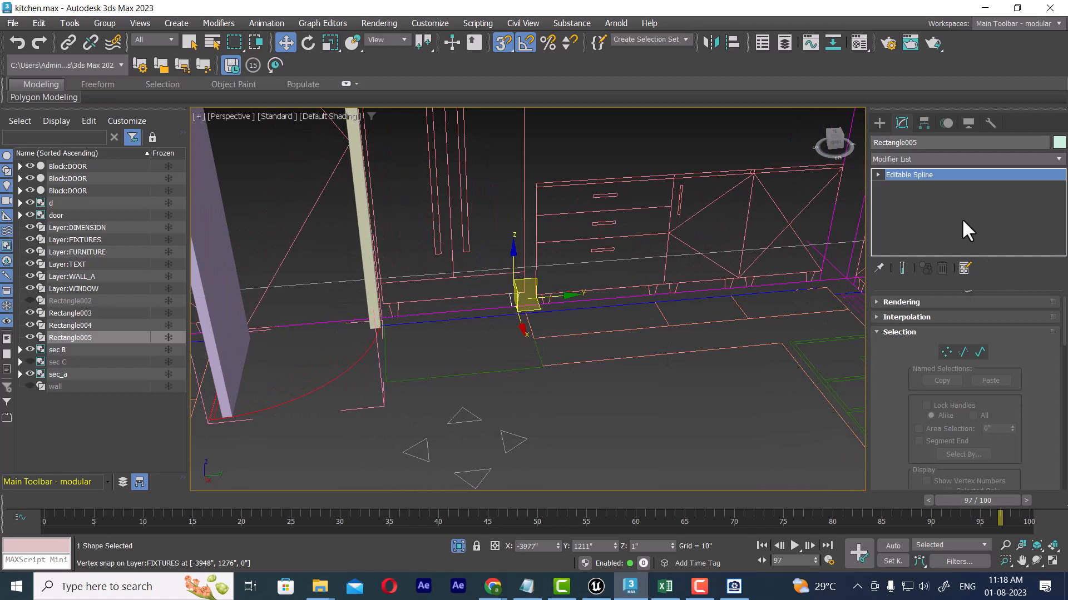
pyautogui.click(929, 158)
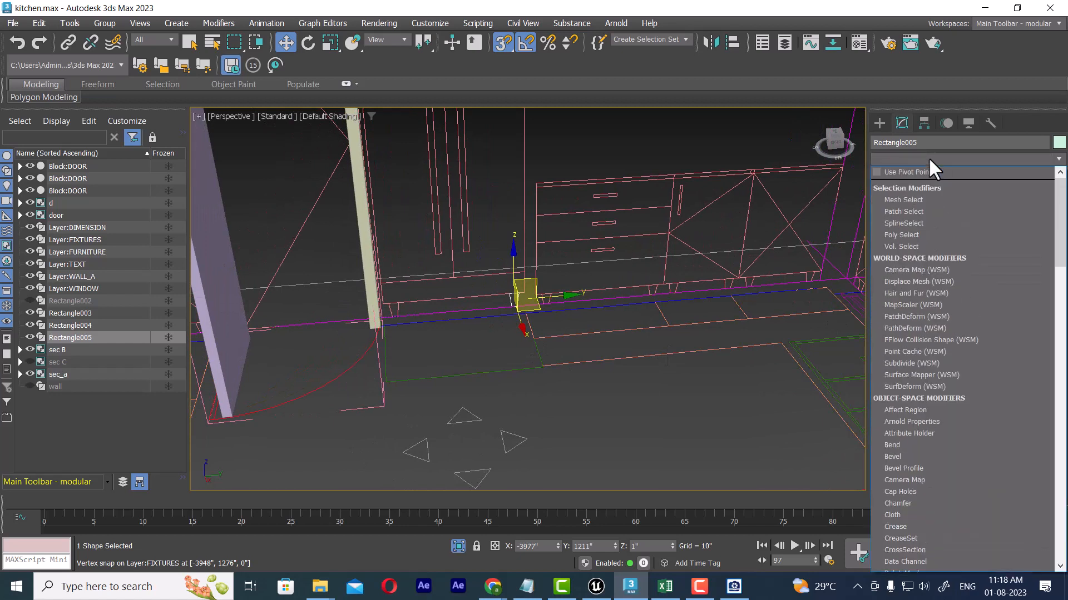
pyautogui.press('b')
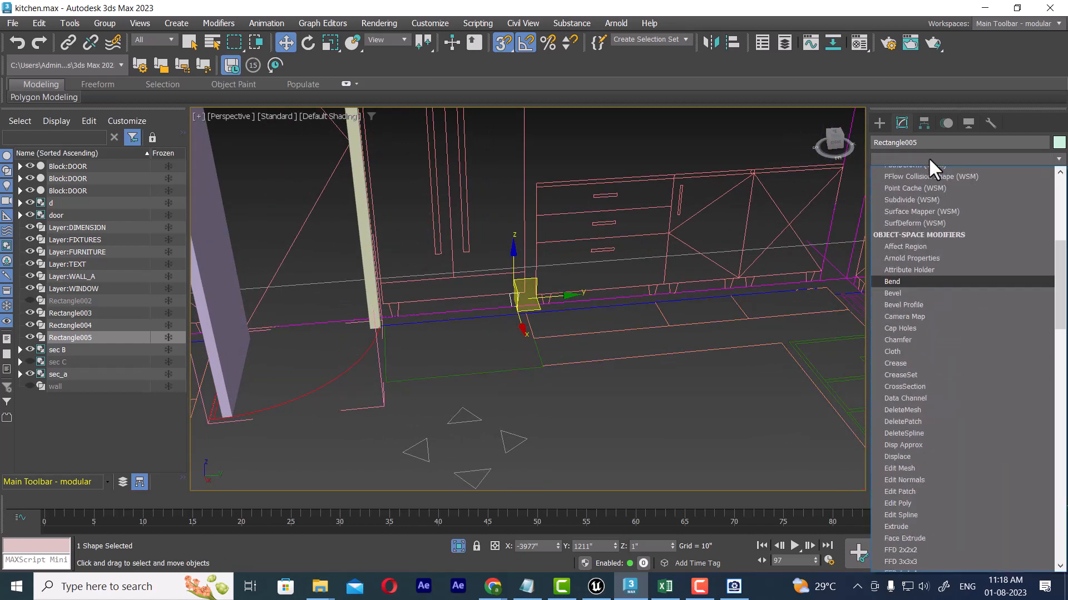
pyautogui.click(913, 183)
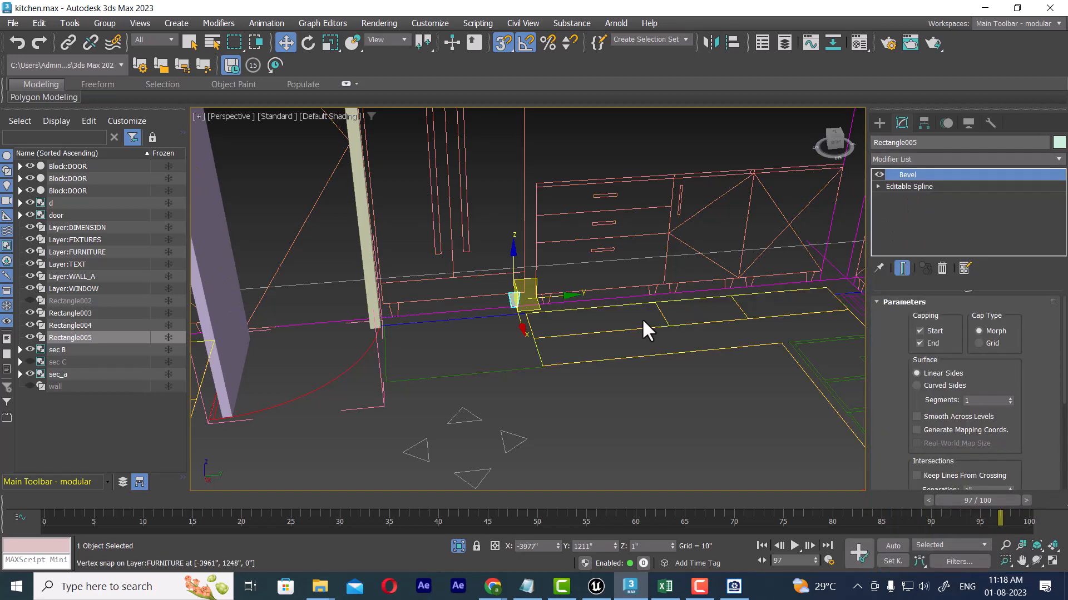
pyautogui.scroll(3, 642, 318)
pyautogui.hotkey('alt', 'q')
pyautogui.keyDown('alt'); pyautogui.moveTo(577, 350); pyautogui.dragTo(690, 372, button='middle'); pyautogui.keyUp('alt')
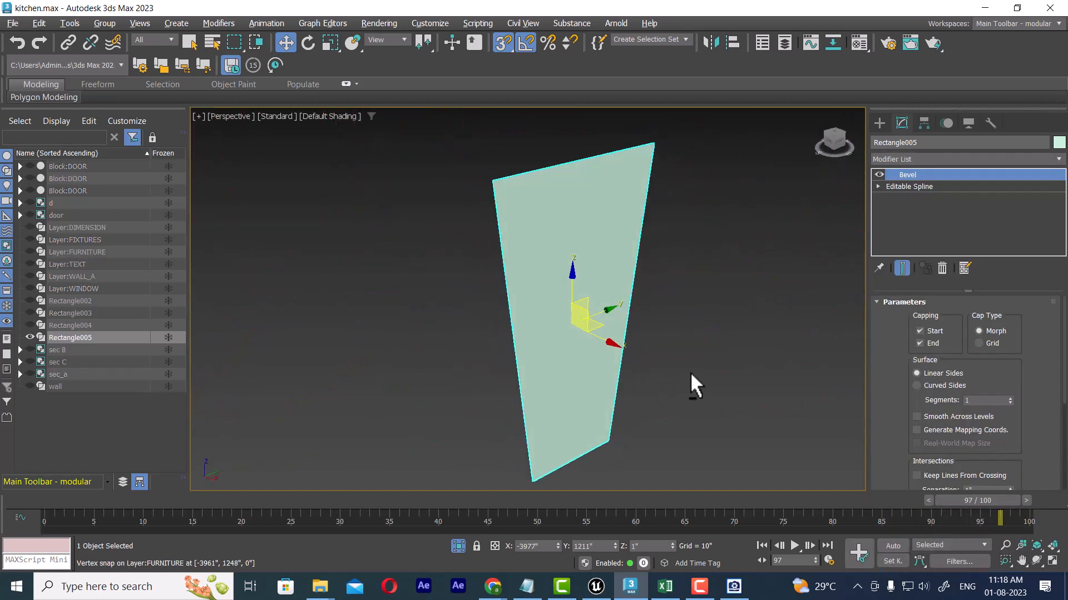
# Step: Set the leg's Level 1 bevel height to 1" and keep its outline at 0"
pyautogui.scroll(-5, 1034, 389)
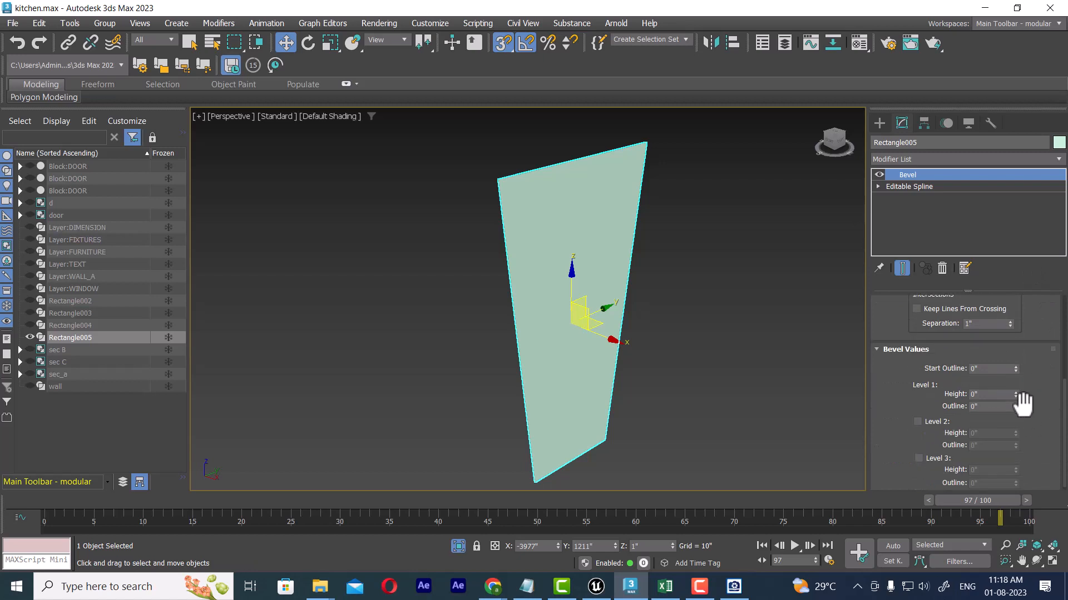
pyautogui.moveTo(1016, 394); pyautogui.dragTo(1016, 400)
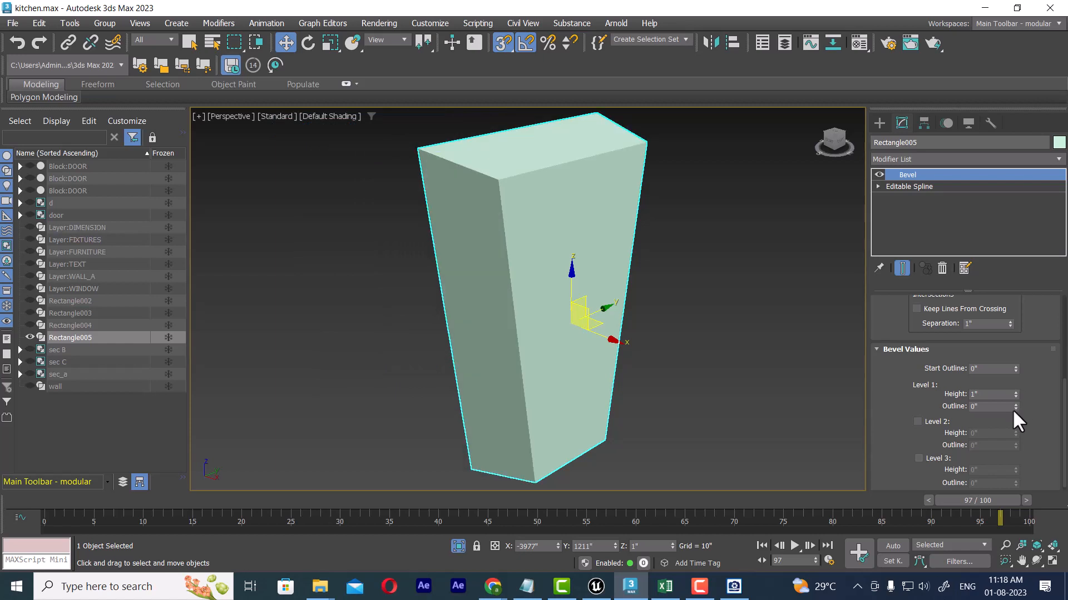
pyautogui.moveTo(844, 388); pyautogui.dragTo(848, 401, button='middle')
pyautogui.hotkey('ctrl', 'z')
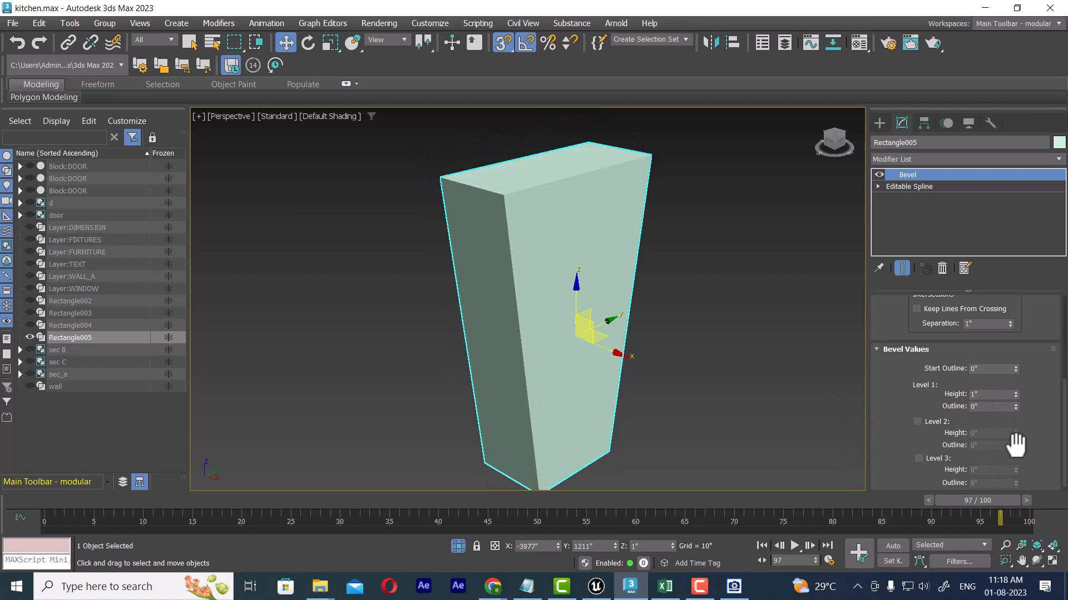
# Step: Enable Level 2 of the leg's bevel with a height of 1" and an outline of 0"
pyautogui.click(930, 421)
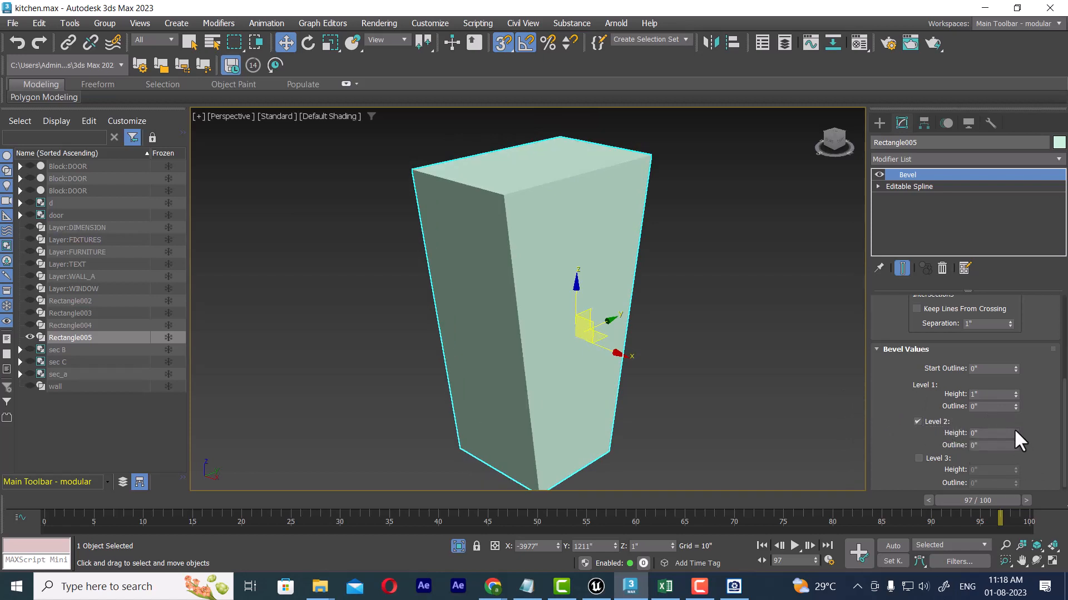
pyautogui.click(1016, 431)
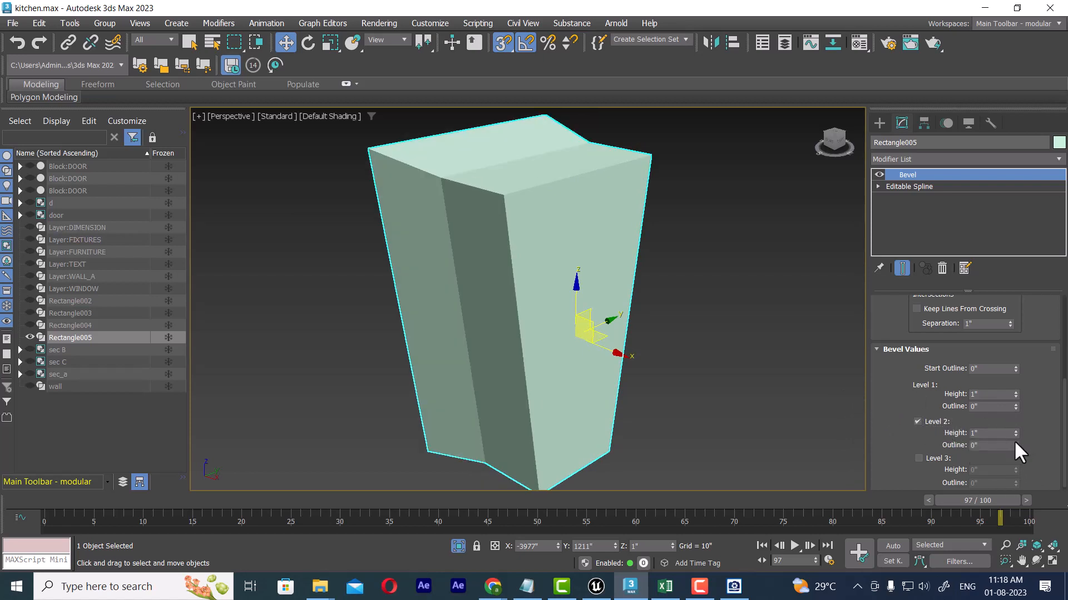
pyautogui.keyDown('alt'); pyautogui.moveTo(545, 356); pyautogui.dragTo(626, 298, button='middle'); pyautogui.keyUp('alt')
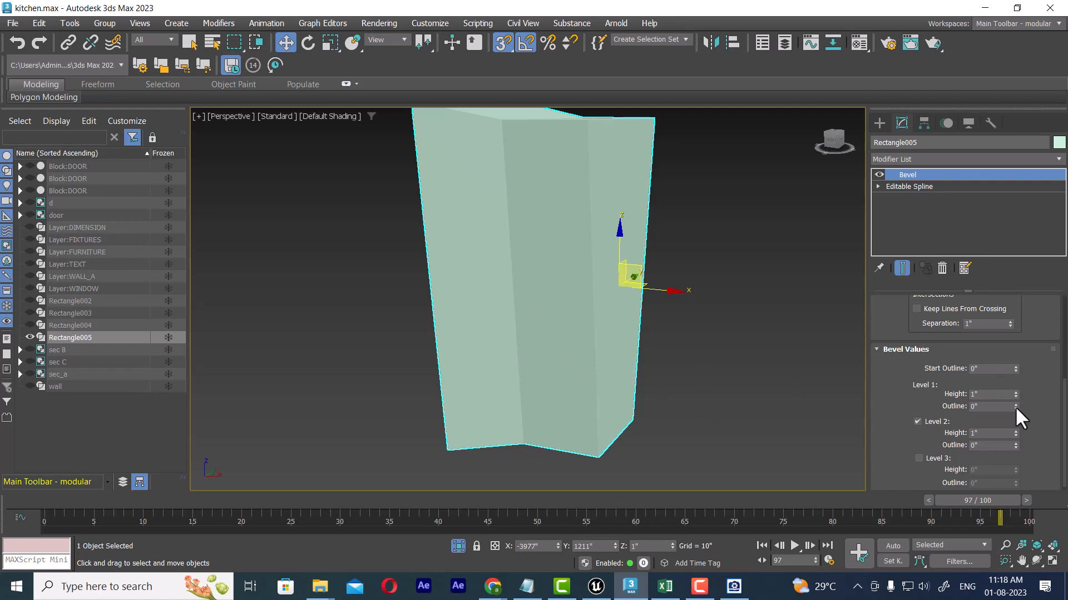
pyautogui.moveTo(765, 377); pyautogui.dragTo(774, 397, button='middle')
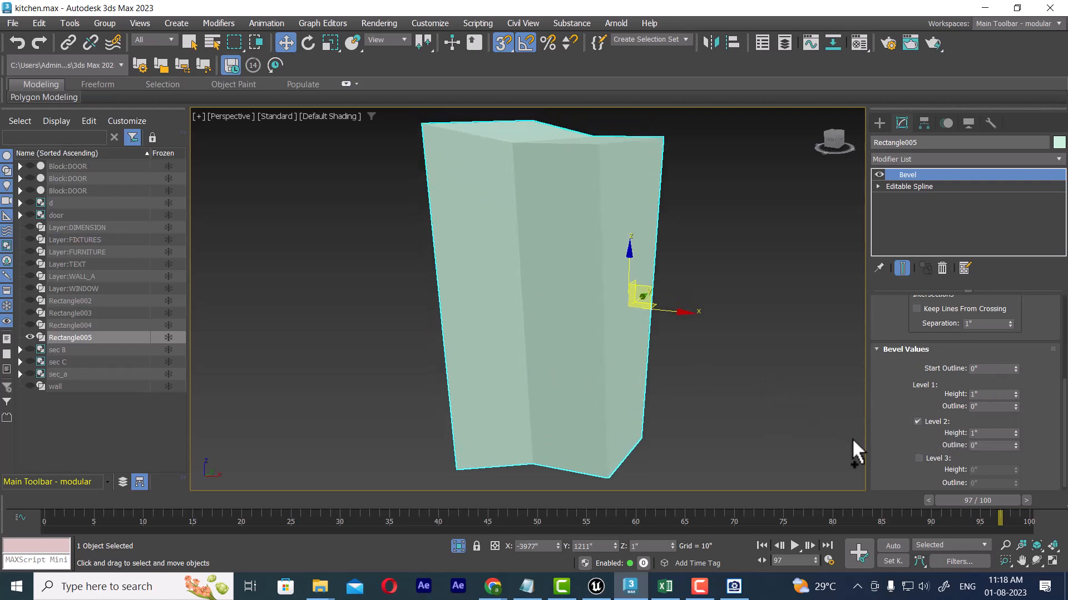
pyautogui.hotkey('ctrl', 'z')
pyautogui.scroll(-5, 706, 331)
pyautogui.moveTo(705, 331); pyautogui.dragTo(656, 280, button='middle')
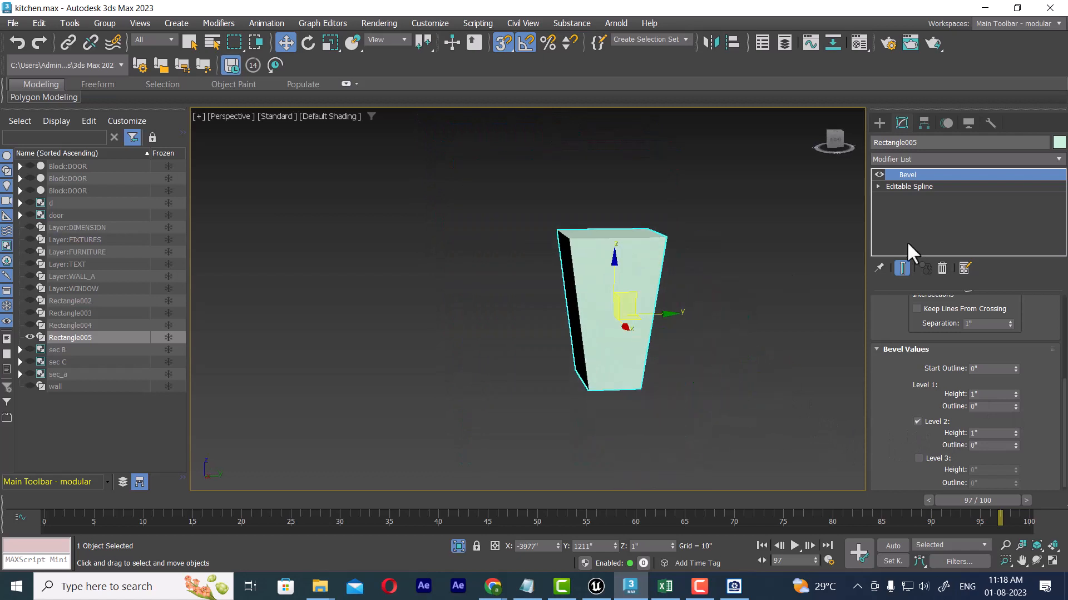
# Step: Convert the beveled leg to an editable poly
pyautogui.click(940, 160)
pyautogui.click(676, 336)
pyautogui.rightClick(563, 253)
pyautogui.moveTo(612, 432)
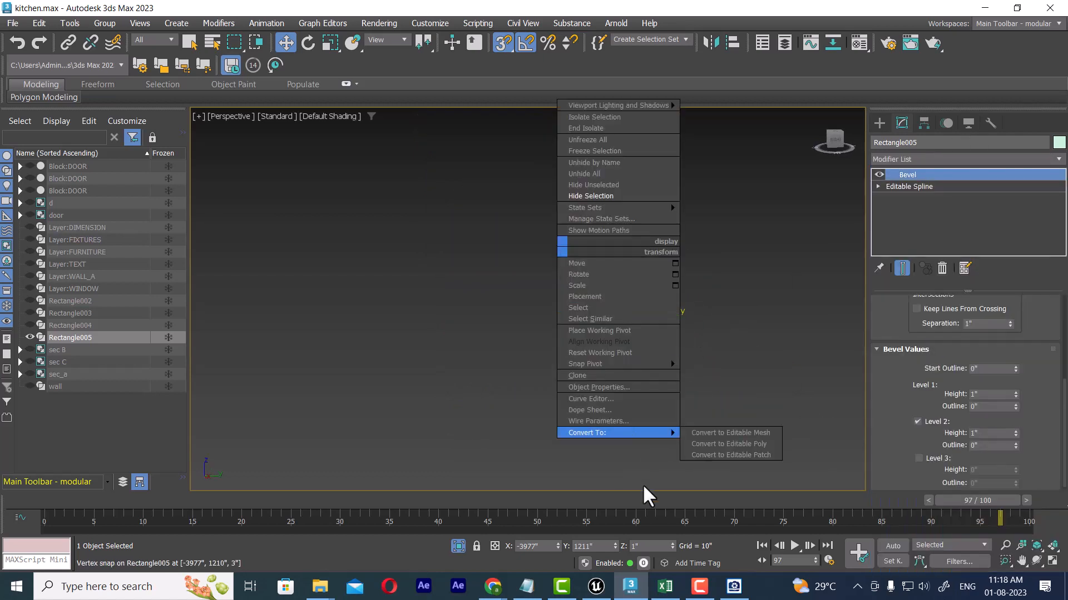
pyautogui.click(748, 442)
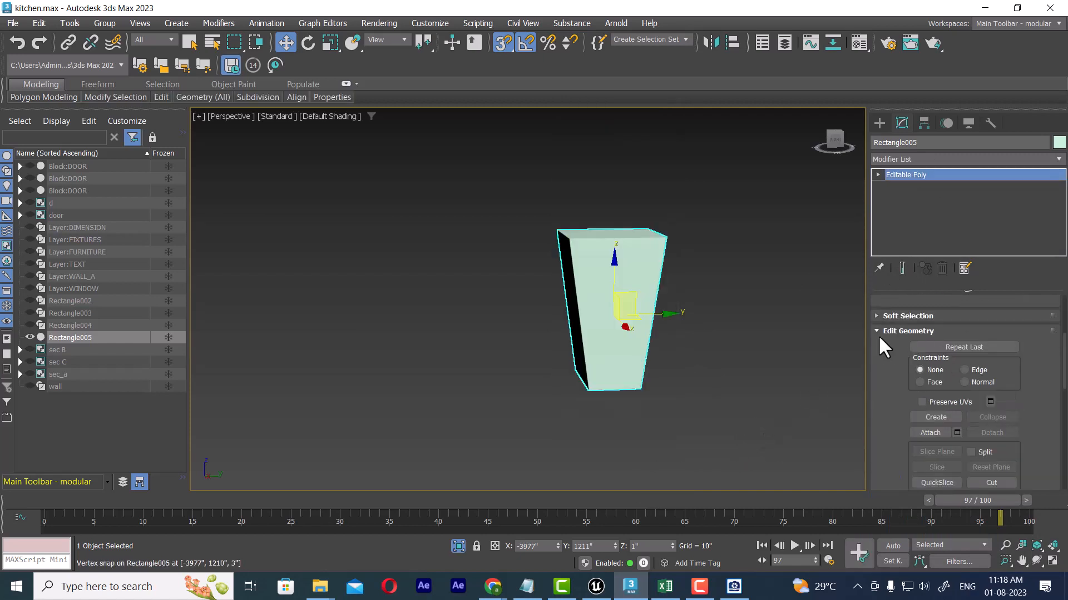
# Step: Switch the leg to edge editing and select all of its edges
pyautogui.click(877, 175)
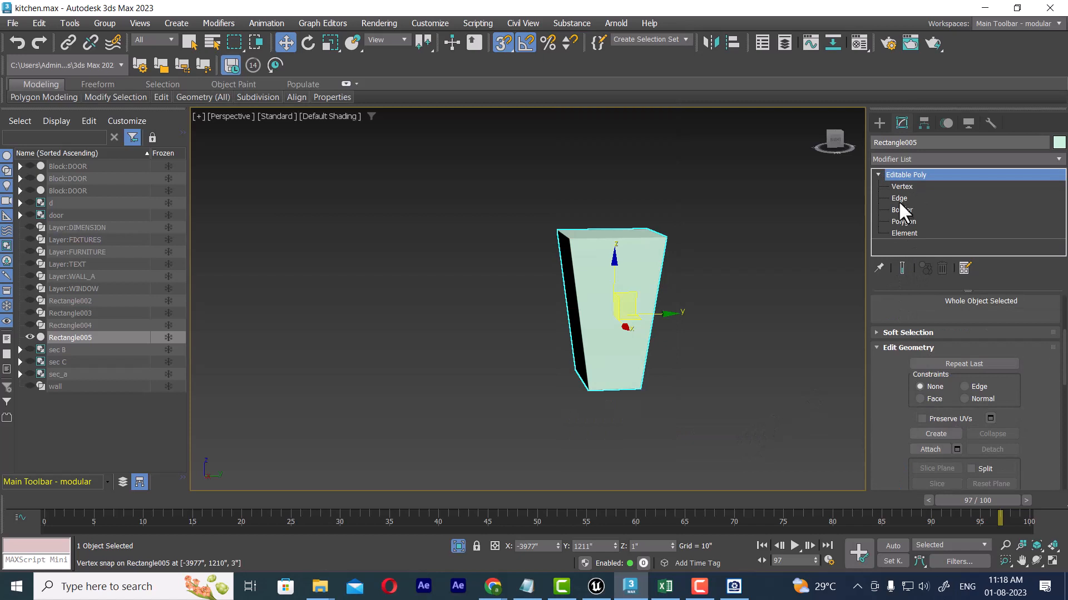
pyautogui.click(899, 200)
pyautogui.moveTo(715, 181); pyautogui.dragTo(506, 453)
pyautogui.press('Delete')
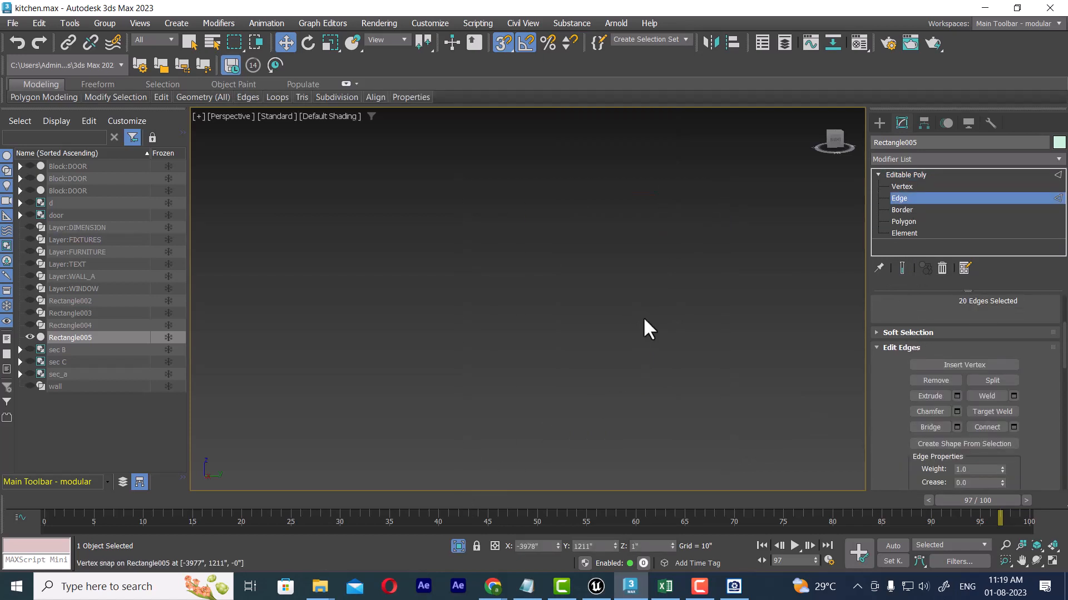
pyautogui.moveTo(658, 333)
pyautogui.keyDown('alt'); pyautogui.mouseDown(button='middle')
pyautogui.moveTo(643, 333)
pyautogui.moveTo(667, 334)
pyautogui.mouseUp(button='middle'); pyautogui.keyUp('alt')
pyautogui.rightClick(598, 242)
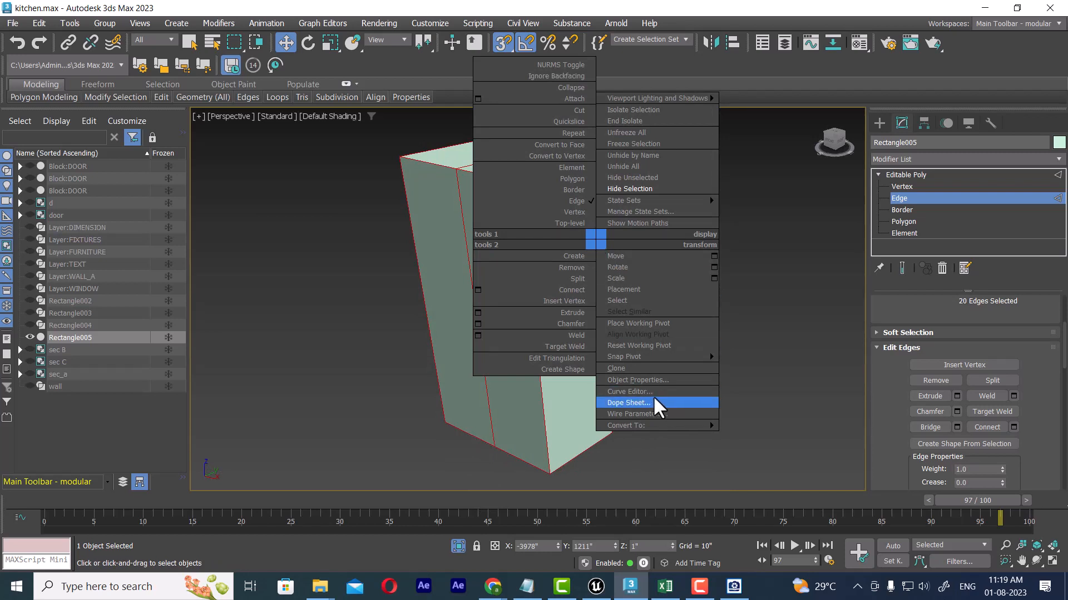
pyautogui.click(699, 586)
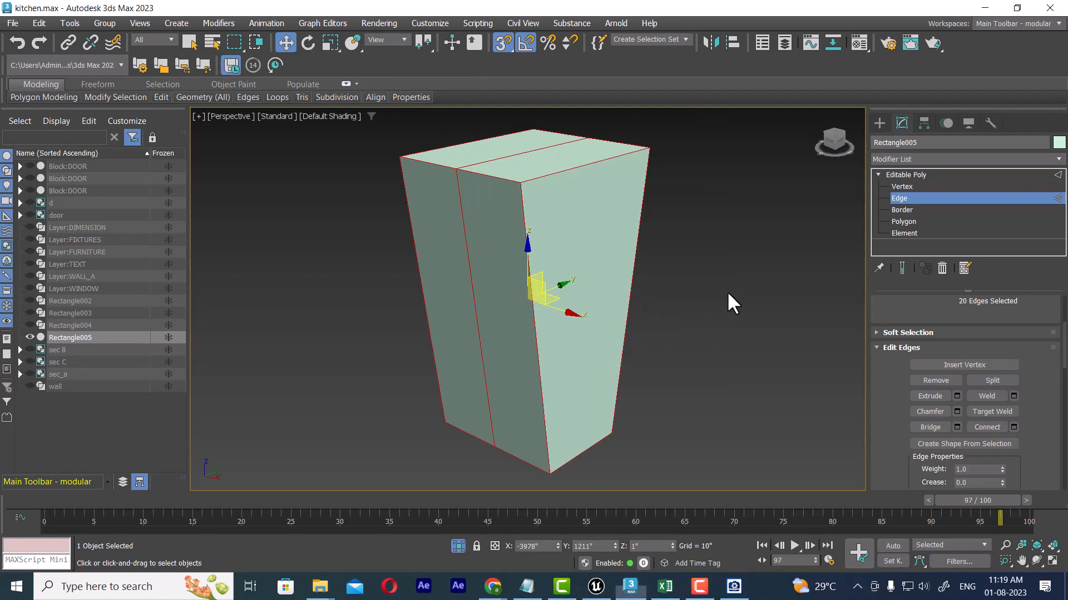
# Step: Turn on the edged-faces display and select the edge loop running around the middle of the leg
pyautogui.click(524, 192)
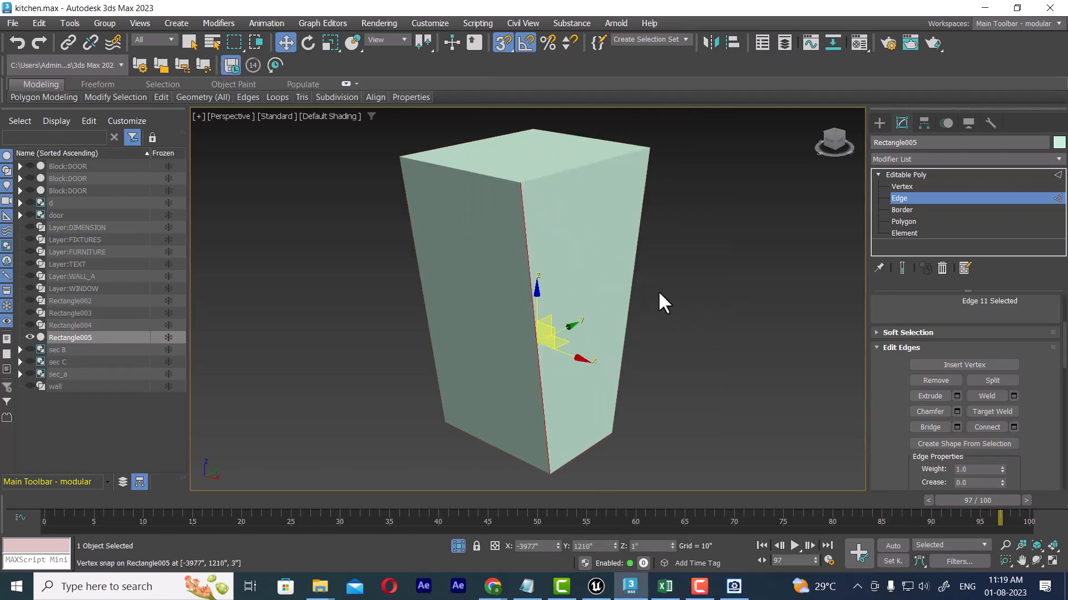
pyautogui.press('F3')
pyautogui.press('F4')
pyautogui.moveTo(658, 290)
pyautogui.mouseDown(button='middle')
pyautogui.moveTo(643, 310)
pyautogui.moveTo(679, 334)
pyautogui.mouseUp(button='middle')
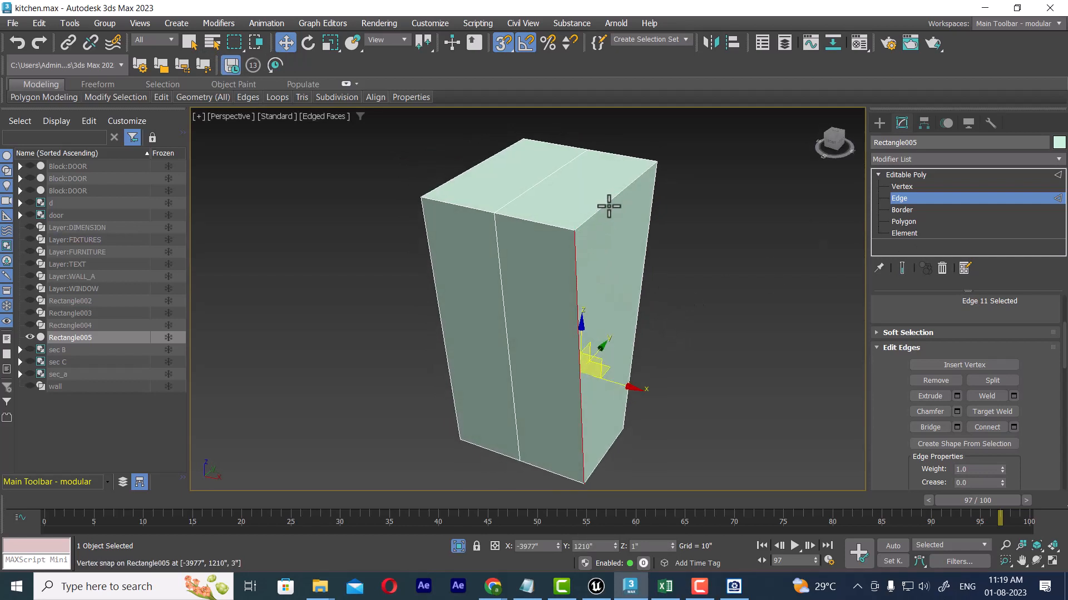
pyautogui.doubleClick(524, 190)
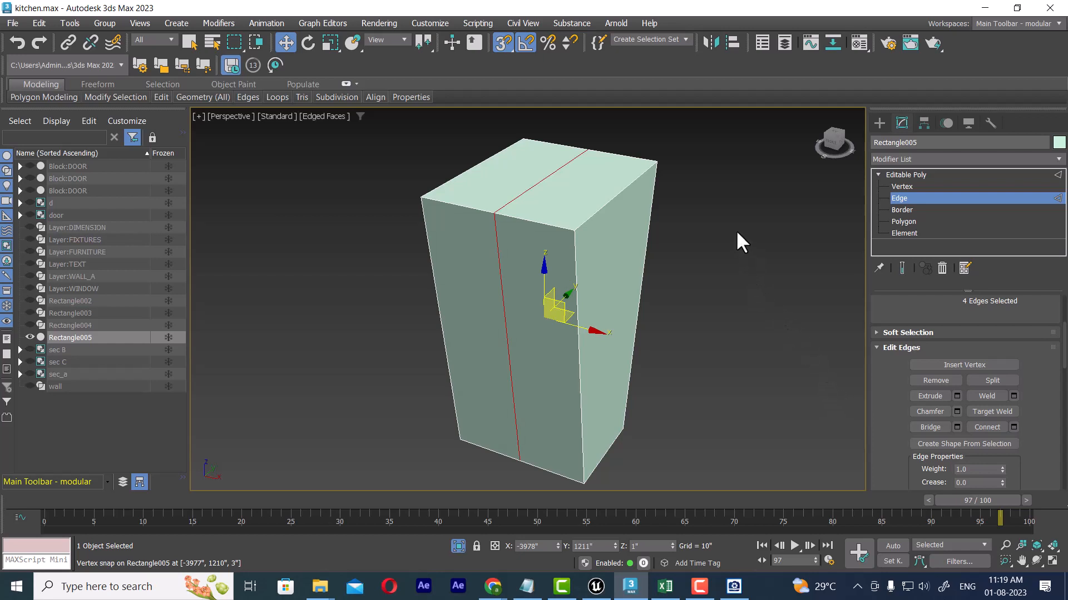
# Step: Try removing the leg's middle edge loop, inspect the vertices, and undo the removal
pyautogui.rightClick(720, 217)
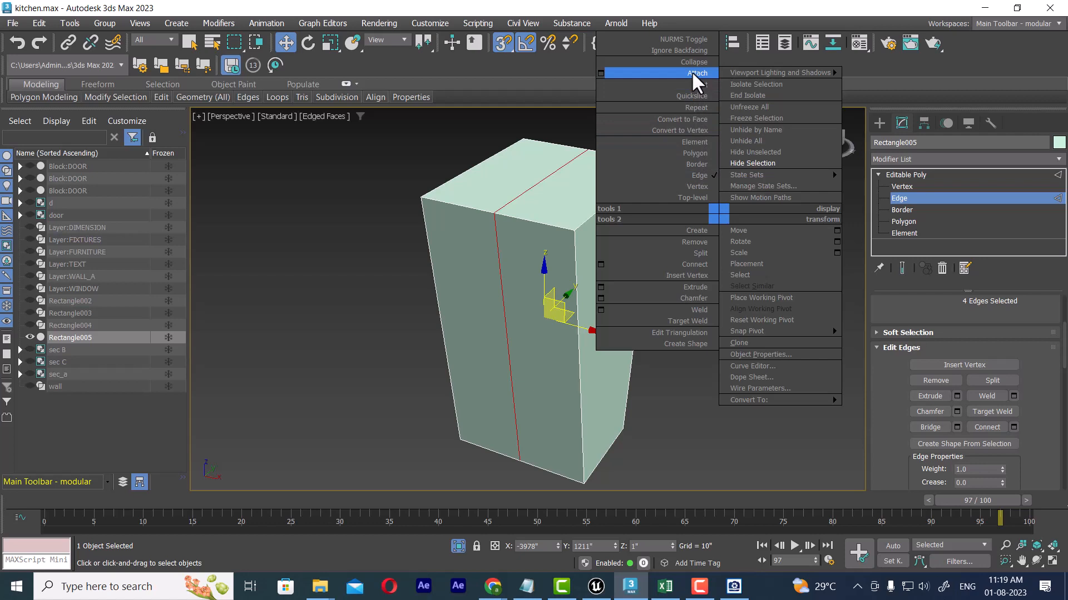
pyautogui.click(708, 242)
pyautogui.click(901, 187)
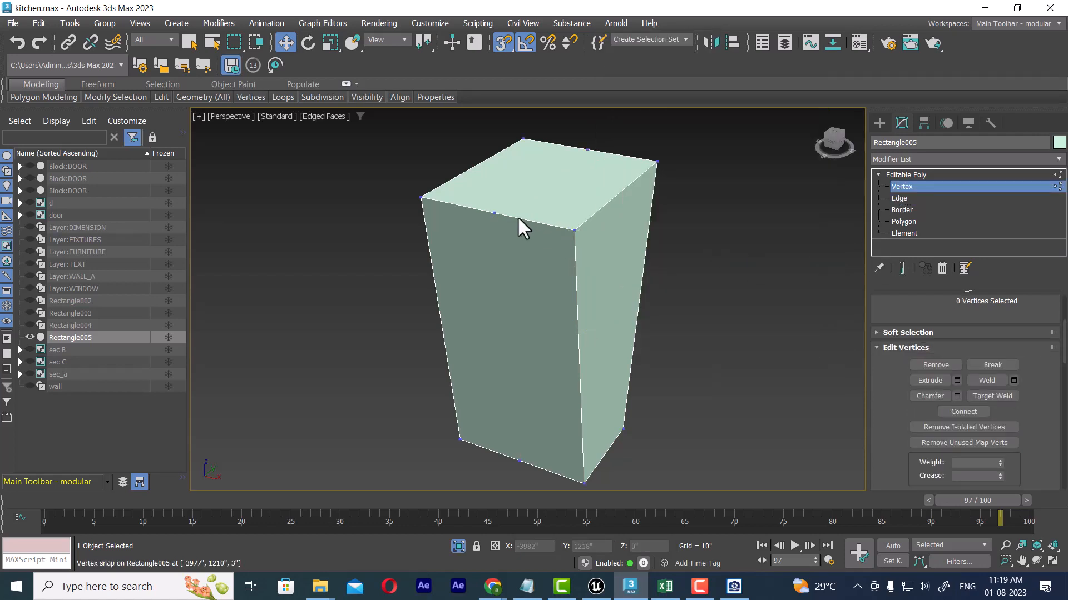
pyautogui.hotkey('ctrl', 'z')
# Step: Reselect the leg's middle edge loop, remove it together with its vertices, and check the result at vertex level
pyautogui.click(899, 198)
pyautogui.click(556, 170)
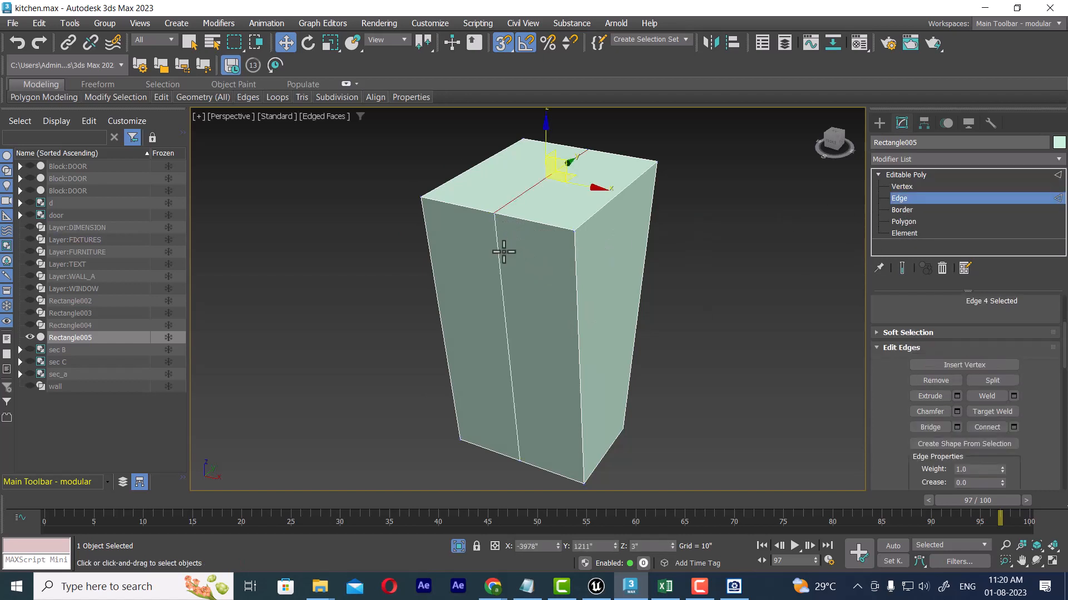
pyautogui.doubleClick(499, 250)
pyautogui.rightClick(684, 196)
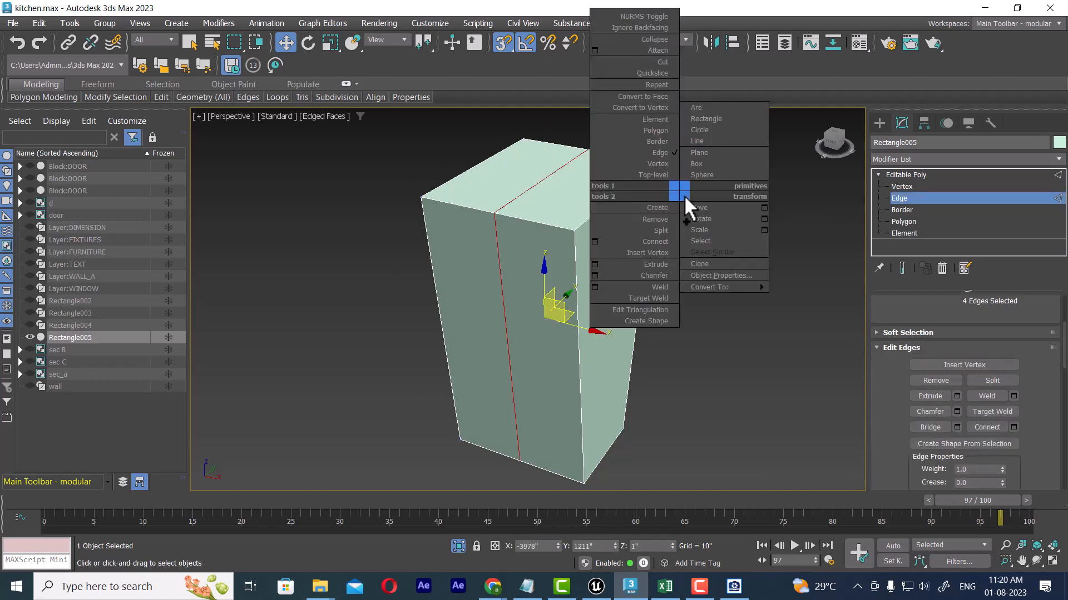
pyautogui.click(667, 219)
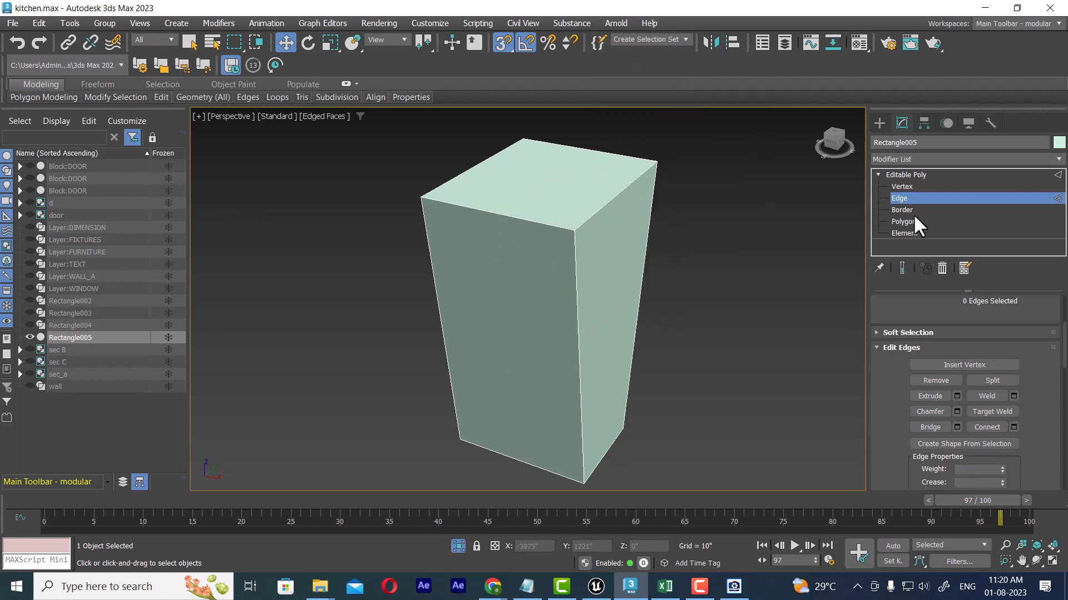
pyautogui.click(901, 186)
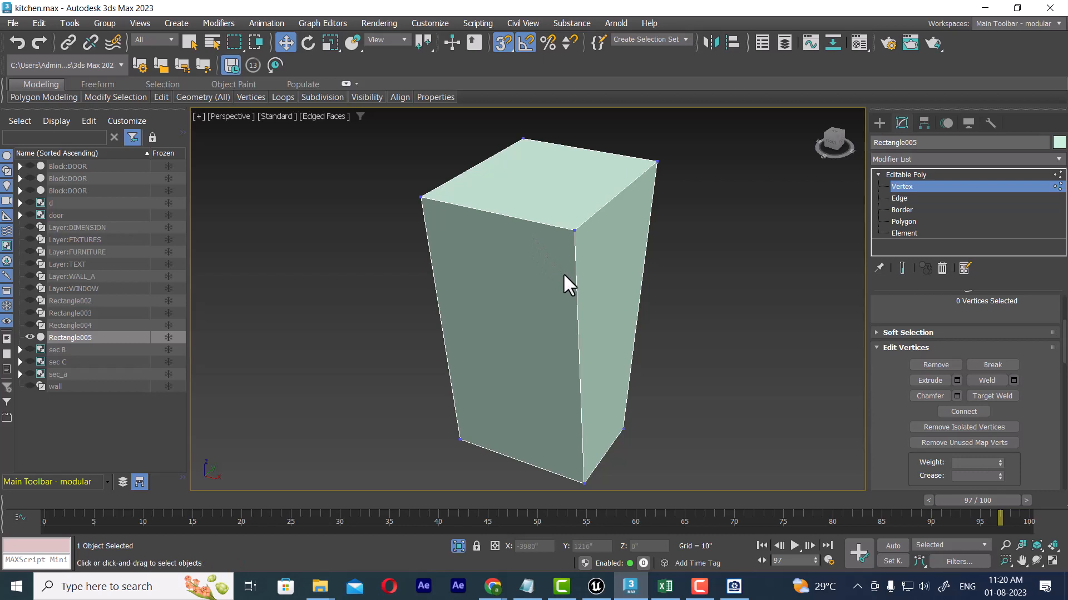
# Step: Chamfer all edges of the leg by a small amount with 3 segments
pyautogui.click(899, 198)
pyautogui.scroll(-3, 723, 167)
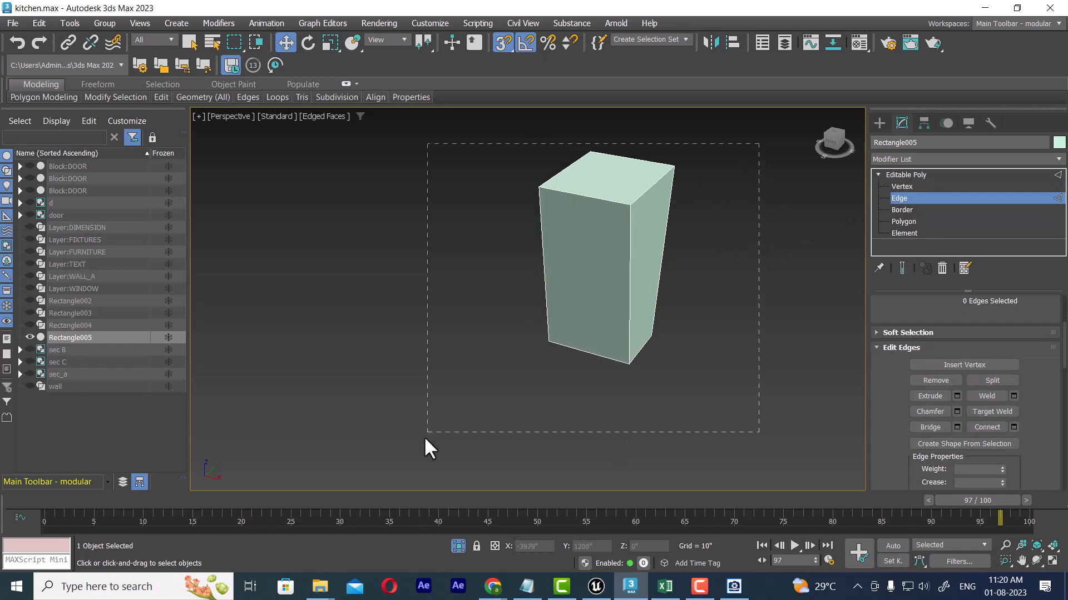
pyautogui.moveTo(426, 437); pyautogui.dragTo(427, 433)
pyautogui.rightClick(670, 189)
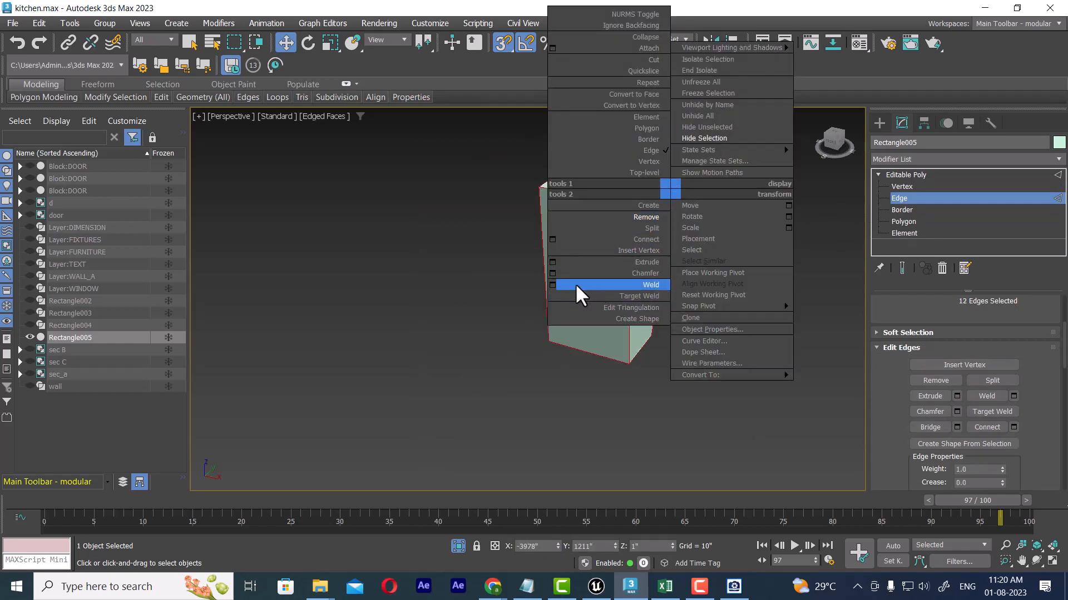
pyautogui.click(552, 273)
pyautogui.moveTo(729, 265); pyautogui.dragTo(730, 277, button='middle')
pyautogui.scroll(3, 730, 277)
pyautogui.moveTo(730, 277); pyautogui.dragTo(743, 318, button='middle')
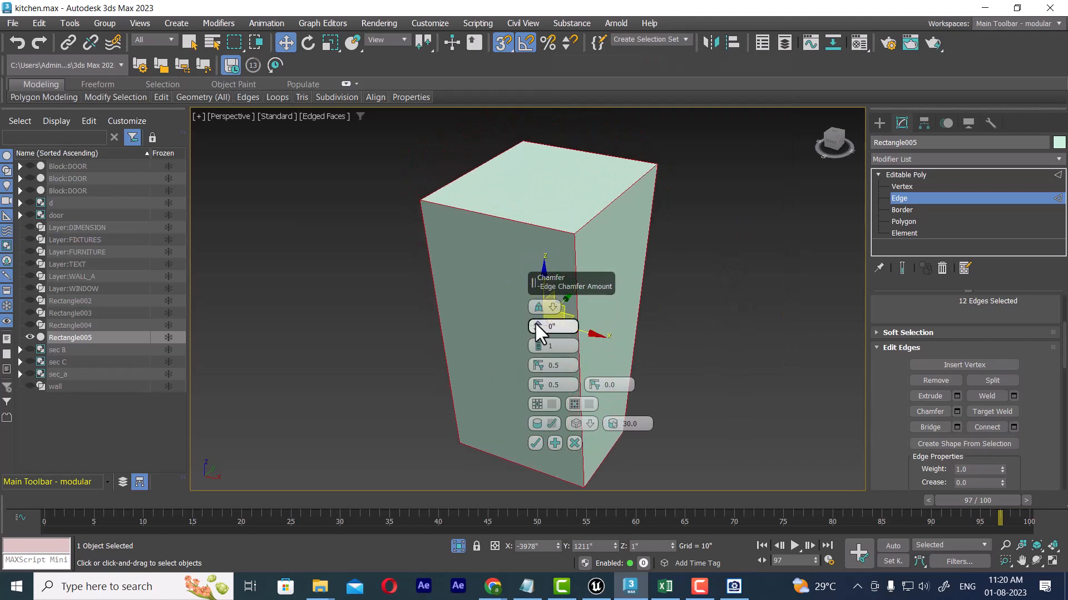
pyautogui.moveTo(536, 325)
pyautogui.mouseDown()
pyautogui.moveTo(538, 316)
pyautogui.moveTo(545, 338)
pyautogui.moveTo(535, 319)
pyautogui.moveTo(536, 345)
pyautogui.moveTo(534, 327)
pyautogui.mouseUp()
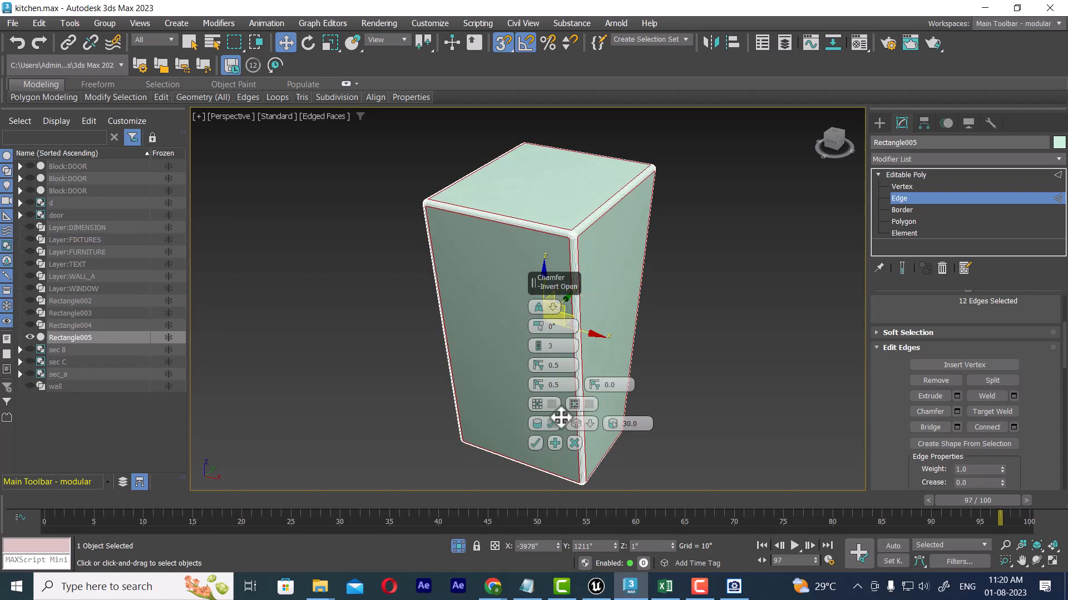
pyautogui.click(534, 443)
# Step: Leave edge editing, deselect the leg, and turn off the edged-faces display
pyautogui.rightClick(624, 214)
pyautogui.click(586, 199)
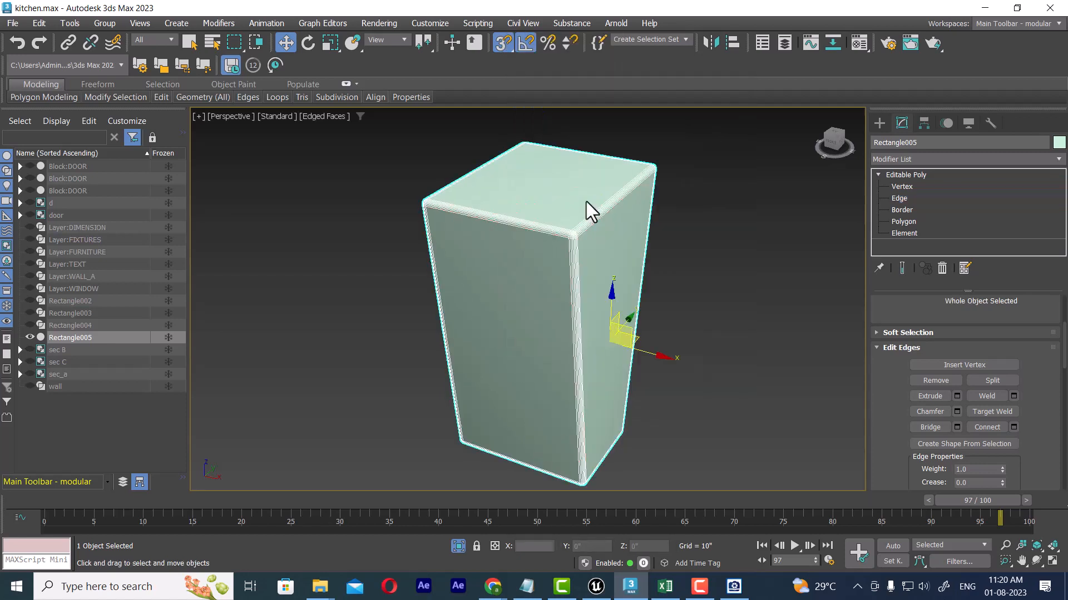
pyautogui.click(750, 328)
pyautogui.keyDown('alt'); pyautogui.moveTo(750, 328); pyautogui.dragTo(637, 362, button='middle'); pyautogui.keyUp('alt')
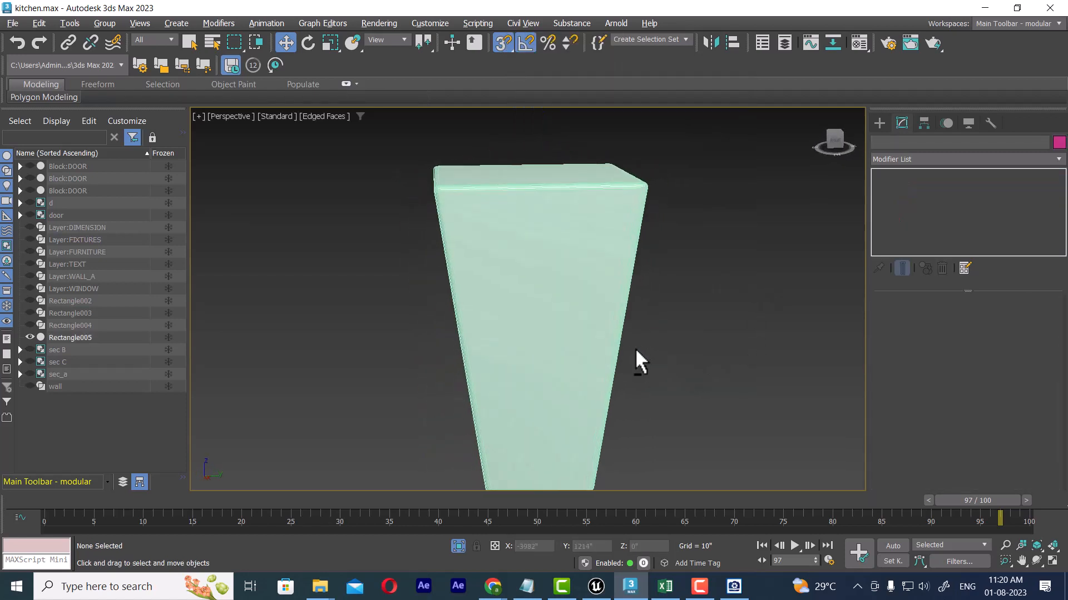
pyautogui.press('F4')
pyautogui.scroll(-5, 649, 340)
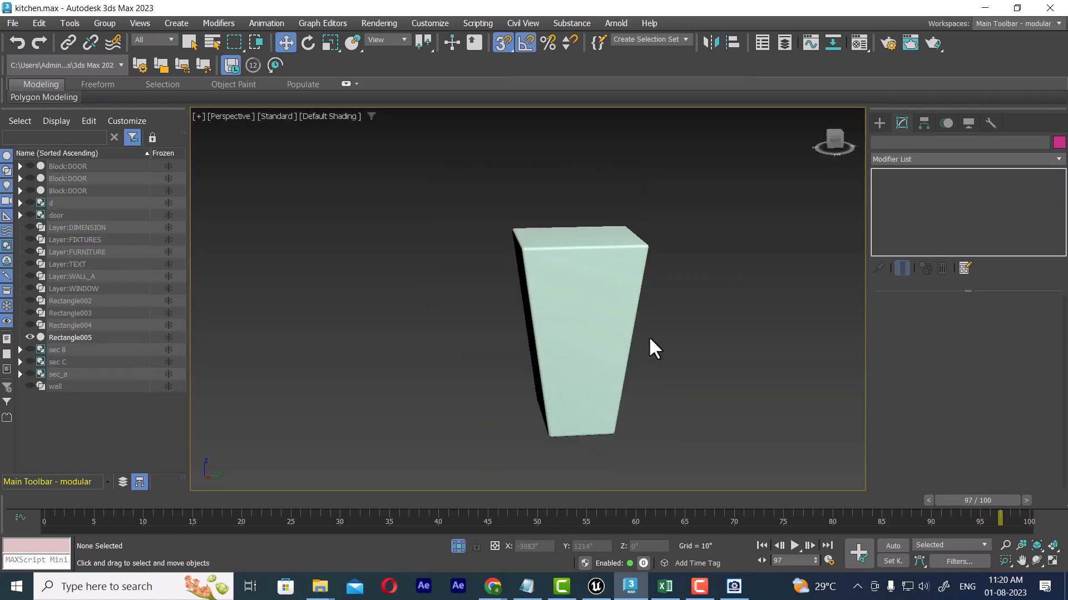
# Step: Unhide all objects and hide the wall
pyautogui.rightClick(680, 353)
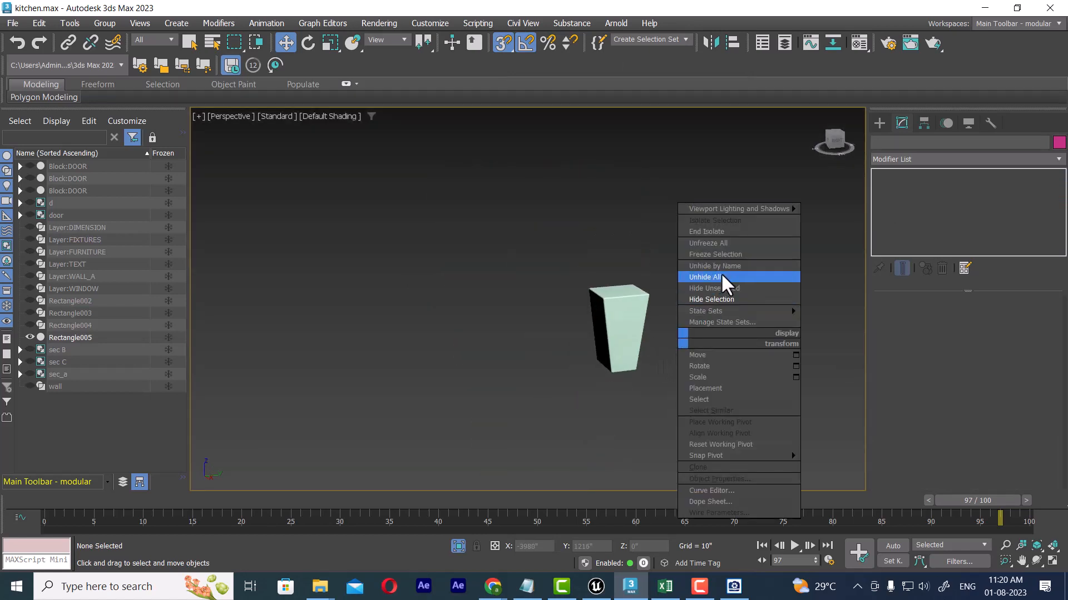
pyautogui.click(721, 275)
pyautogui.scroll(-3, 669, 337)
pyautogui.scroll(-5, 639, 352)
pyautogui.keyDown('alt'); pyautogui.moveTo(638, 352); pyautogui.dragTo(656, 310, button='middle'); pyautogui.keyUp('alt')
pyautogui.scroll(4, 596, 340)
pyautogui.click(606, 259)
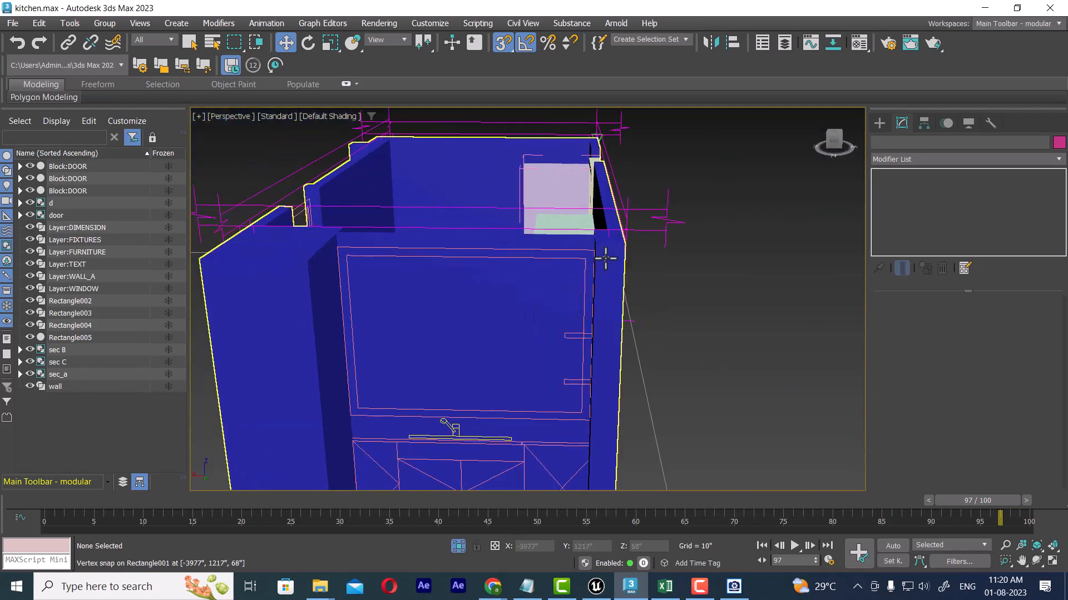
pyautogui.rightClick(605, 257)
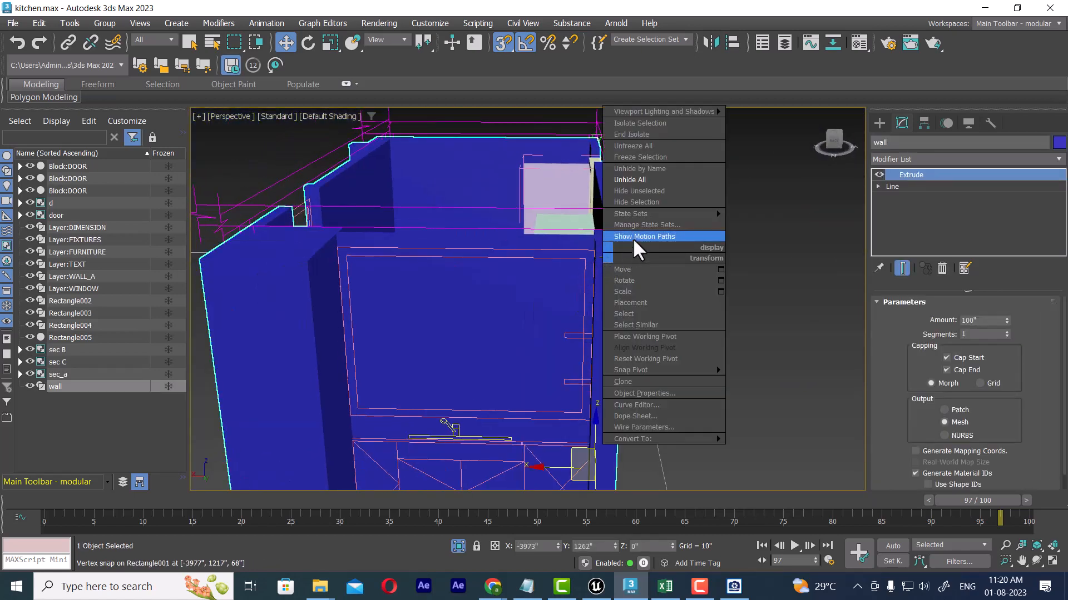
pyautogui.click(636, 202)
# Step: Hide Rectangle002 to clear the view of the tall double-door unit
pyautogui.scroll(5, 647, 309)
pyautogui.moveTo(646, 308)
pyautogui.mouseDown(button='middle')
pyautogui.moveTo(751, 324)
pyautogui.moveTo(660, 317)
pyautogui.moveTo(648, 356)
pyautogui.moveTo(643, 327)
pyautogui.mouseUp(button='middle')
pyautogui.click(675, 324)
pyautogui.rightClick(648, 356)
pyautogui.click(708, 287)
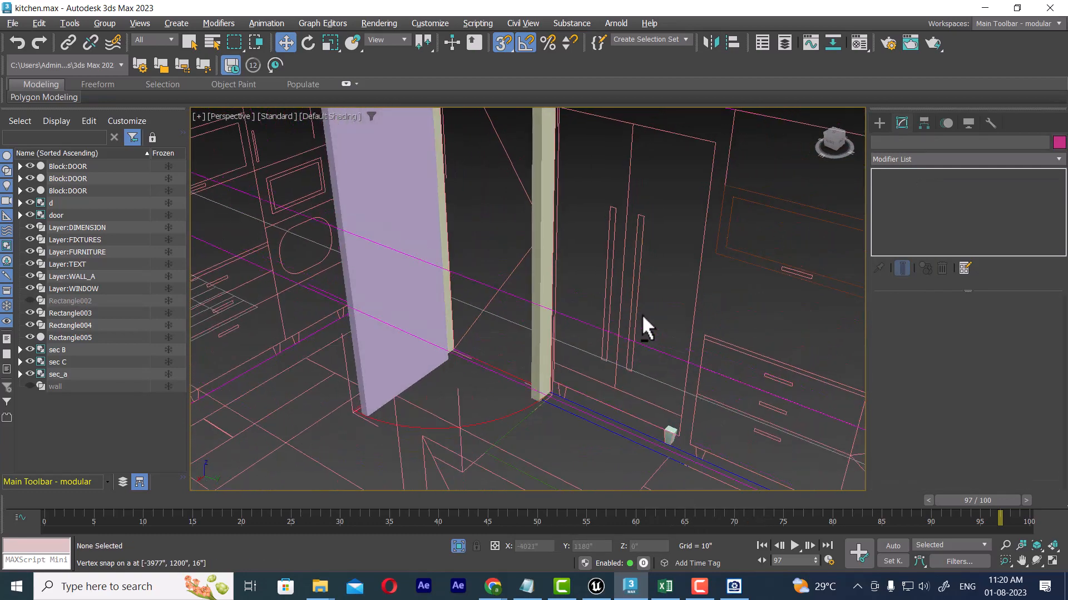
# Step: Apply an Extrude modifier to the unit's door rectangle (Rectangle003) with an amount of 1"
pyautogui.click(624, 219)
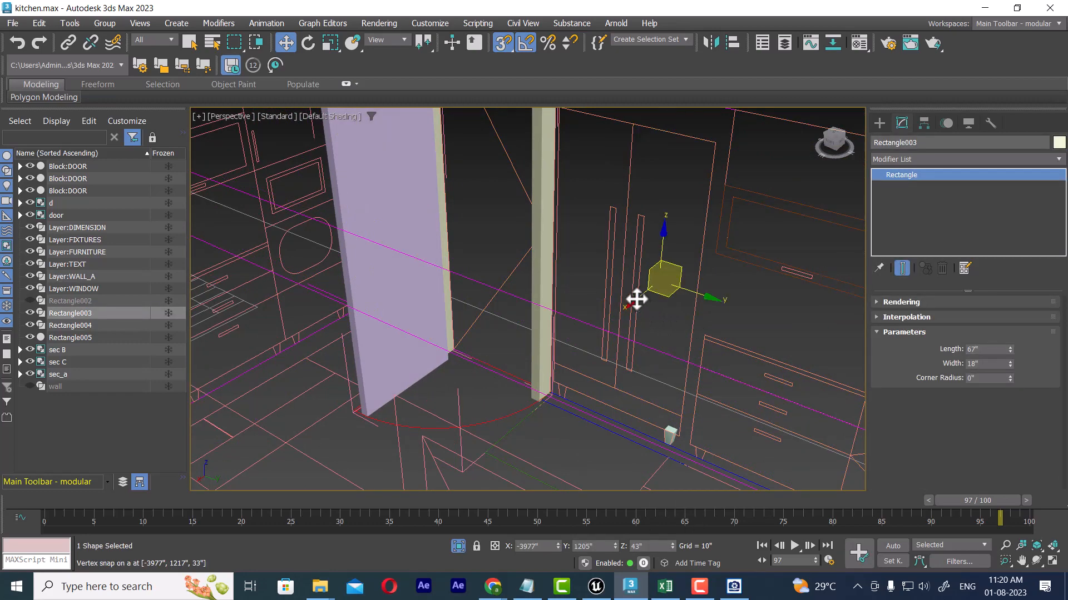
pyautogui.moveTo(636, 298); pyautogui.dragTo(616, 321)
pyautogui.hotkey('ctrl', 'z')
pyautogui.click(945, 161)
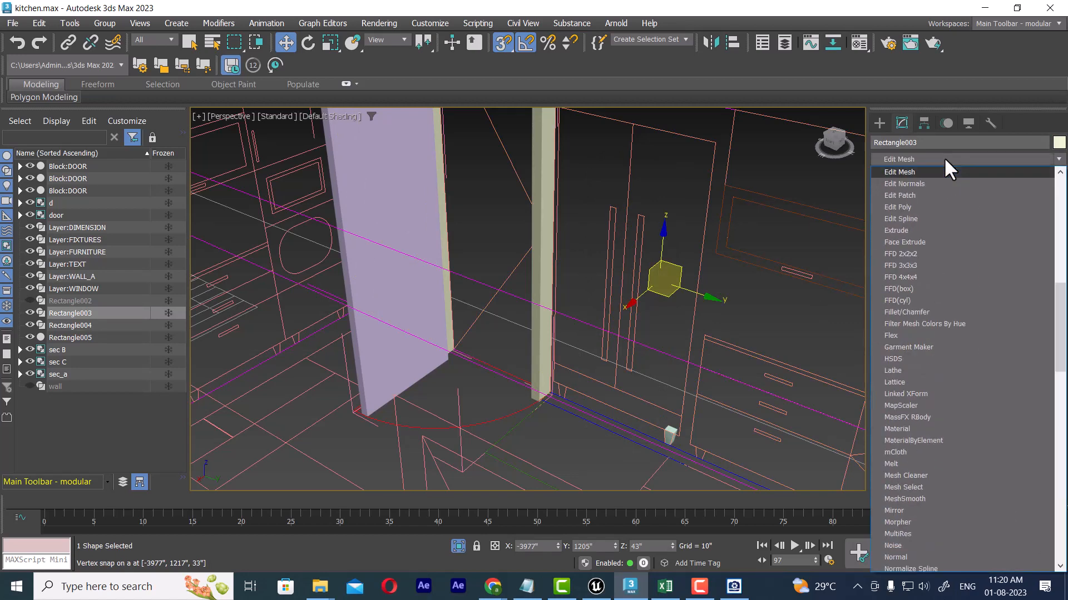
pyautogui.click(923, 229)
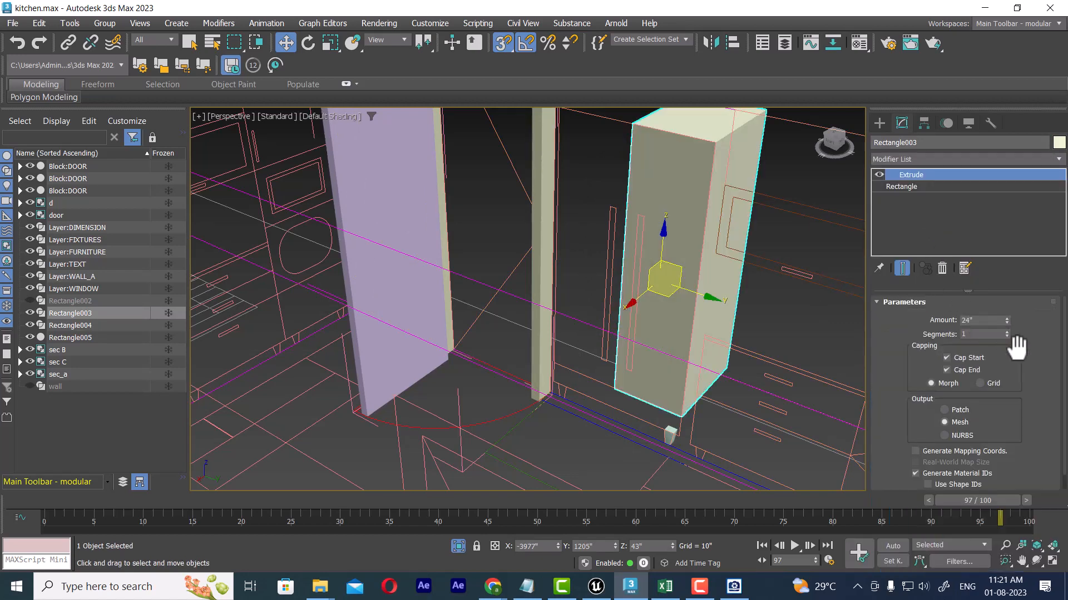
pyautogui.moveTo(1006, 319); pyautogui.dragTo(998, 345)
pyautogui.press('t')
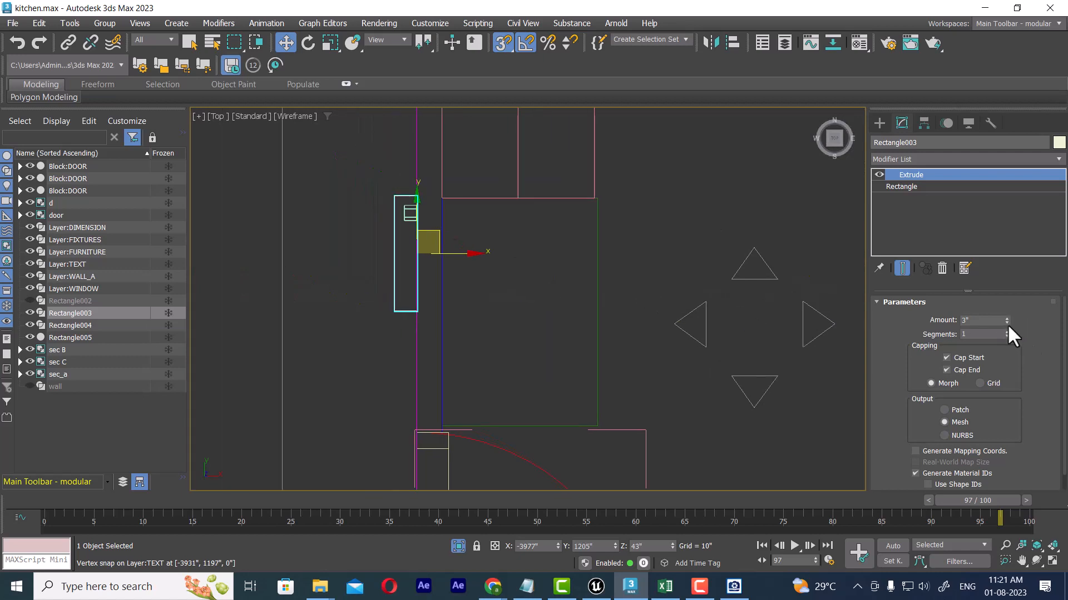
pyautogui.moveTo(1007, 322); pyautogui.dragTo(1003, 322)
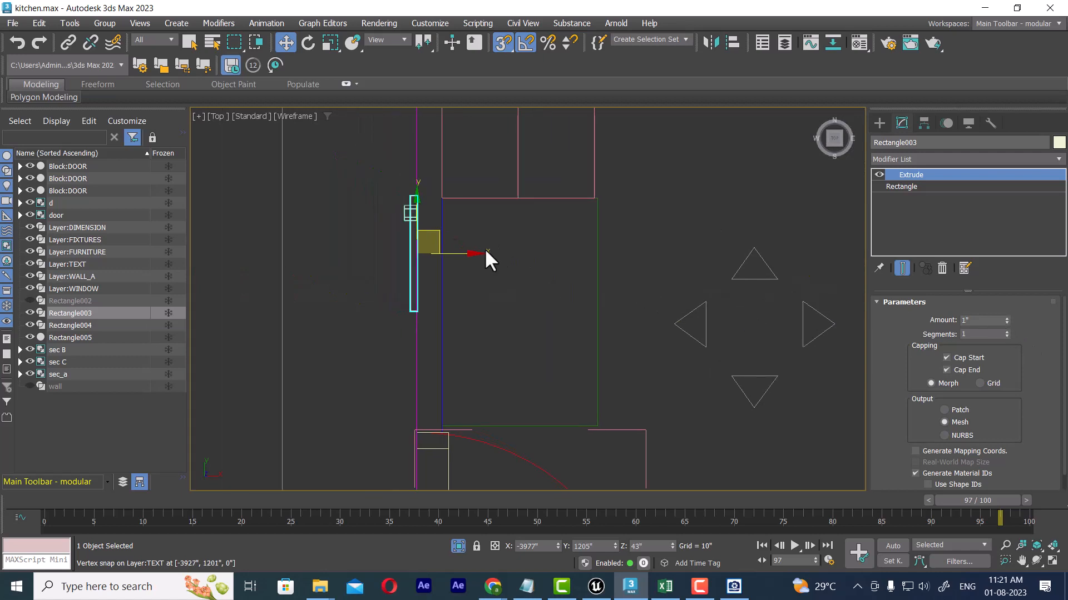
# Step: Move the extruded door along X in the Top view to the front edge of the unit's plan outline, about X -3948"
pyautogui.moveTo(474, 256); pyautogui.dragTo(587, 269)
pyautogui.moveTo(599, 263); pyautogui.dragTo(597, 259)
pyautogui.scroll(2, 647, 293)
pyautogui.moveTo(644, 292); pyautogui.dragTo(622, 325, button='middle')
# Step: Apply a 1" Extrude to the base panel rectangle (Rectangle004) and show it in the Top view
pyautogui.press('p')
pyautogui.keyDown('alt'); pyautogui.moveTo(630, 383); pyautogui.dragTo(624, 387, button='middle'); pyautogui.keyUp('alt')
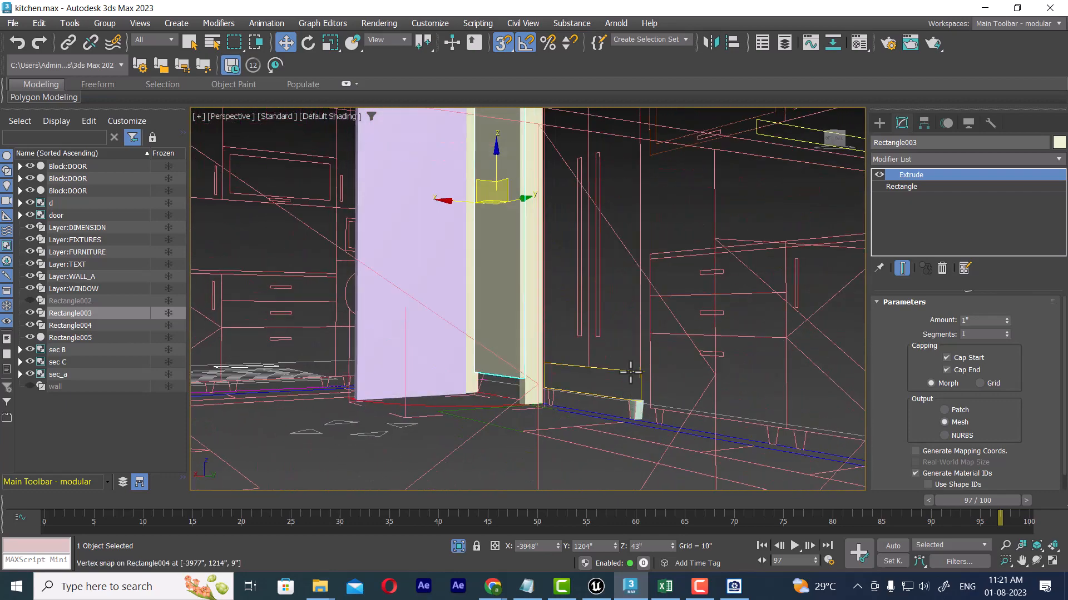
pyautogui.click(630, 371)
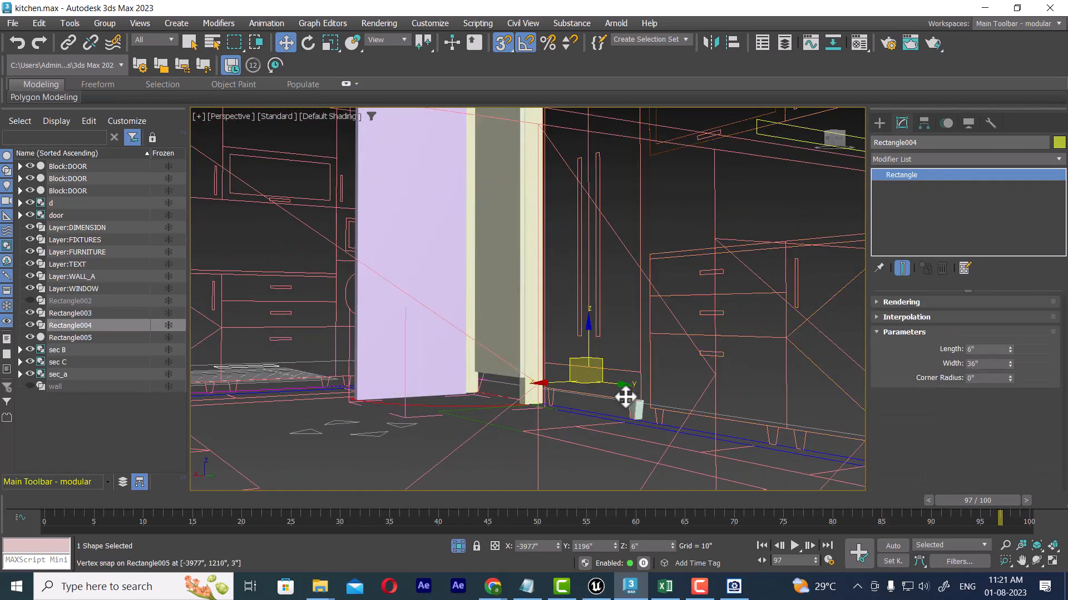
pyautogui.click(923, 159)
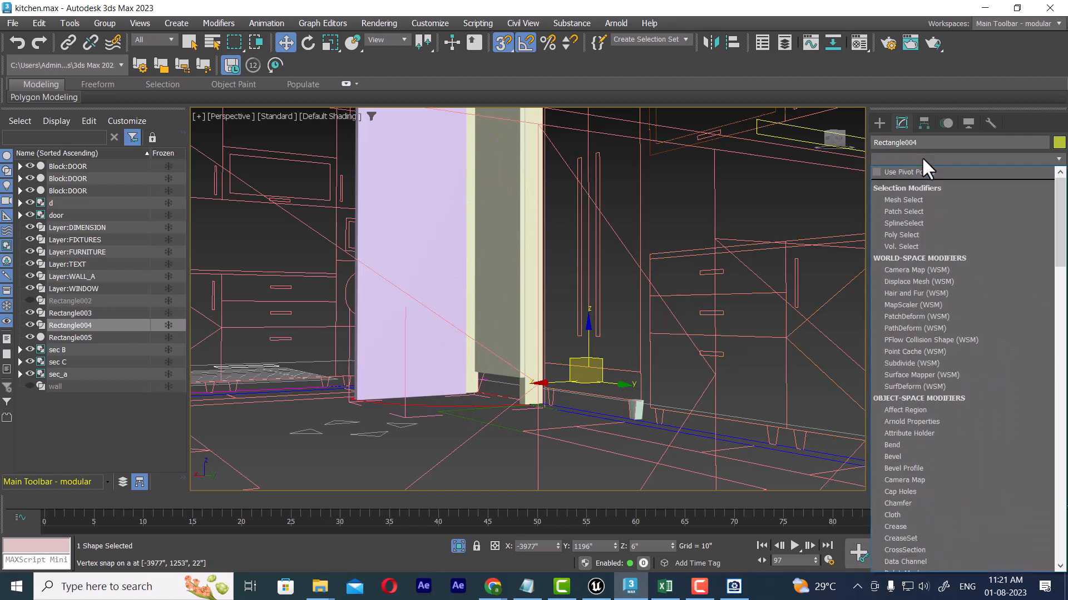
pyautogui.press('e')
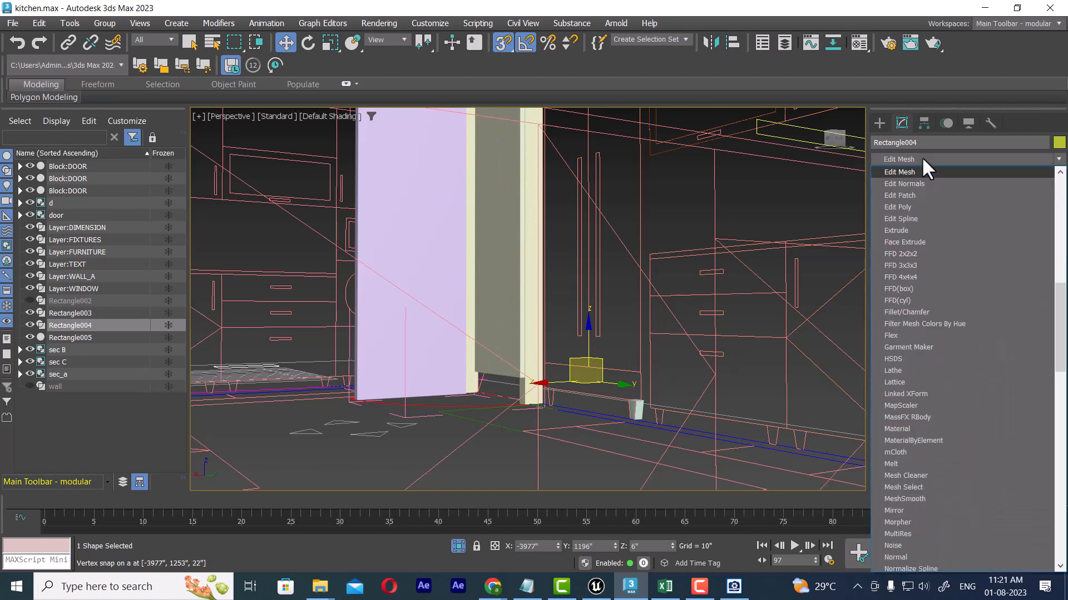
pyautogui.click(918, 226)
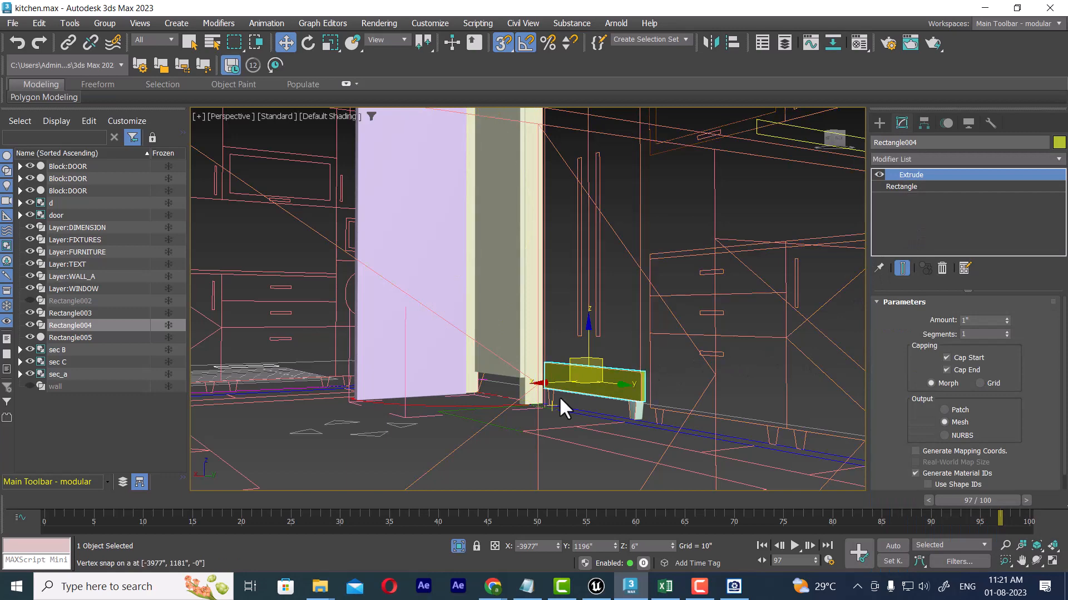
pyautogui.press('t')
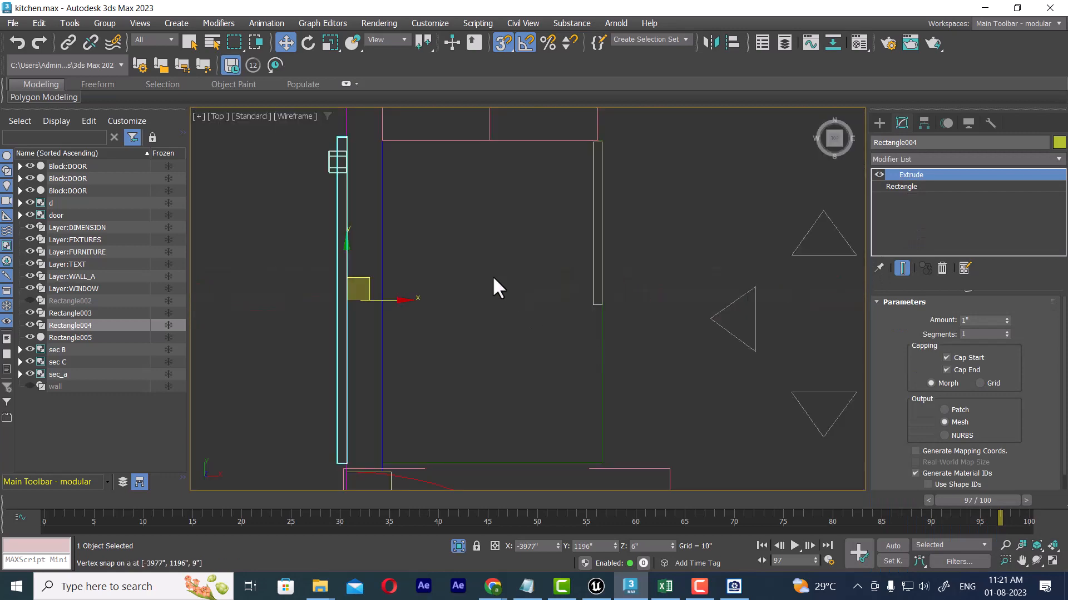
# Step: Move the extruded base panel to the front edge of the unit, then lower it onto the section drawing's base outline, about Z 6"
pyautogui.moveTo(405, 300); pyautogui.dragTo(602, 303)
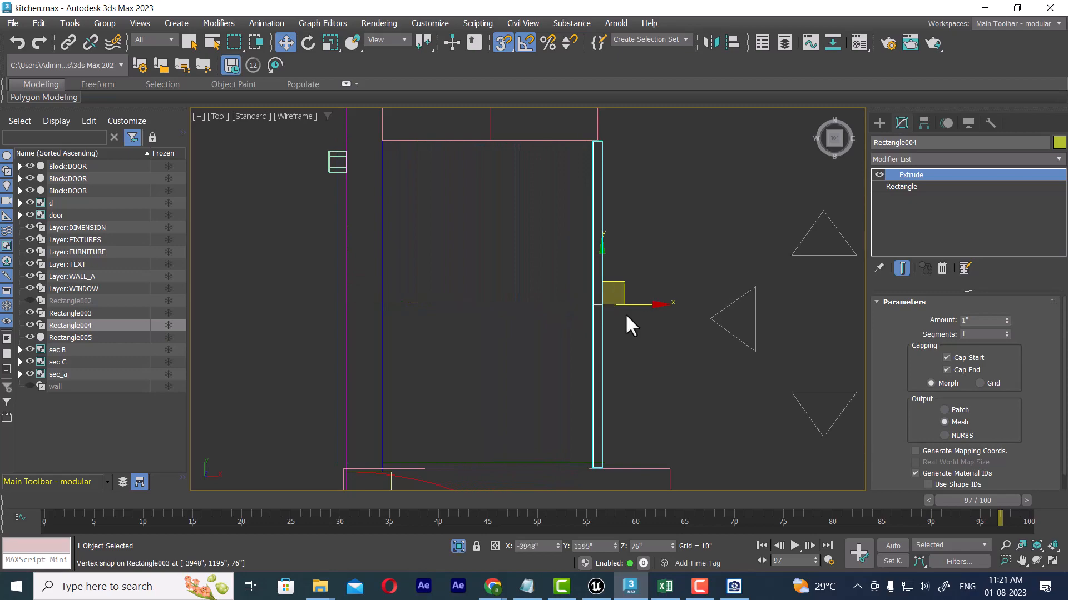
pyautogui.press('p')
pyautogui.scroll(-10, 695, 351)
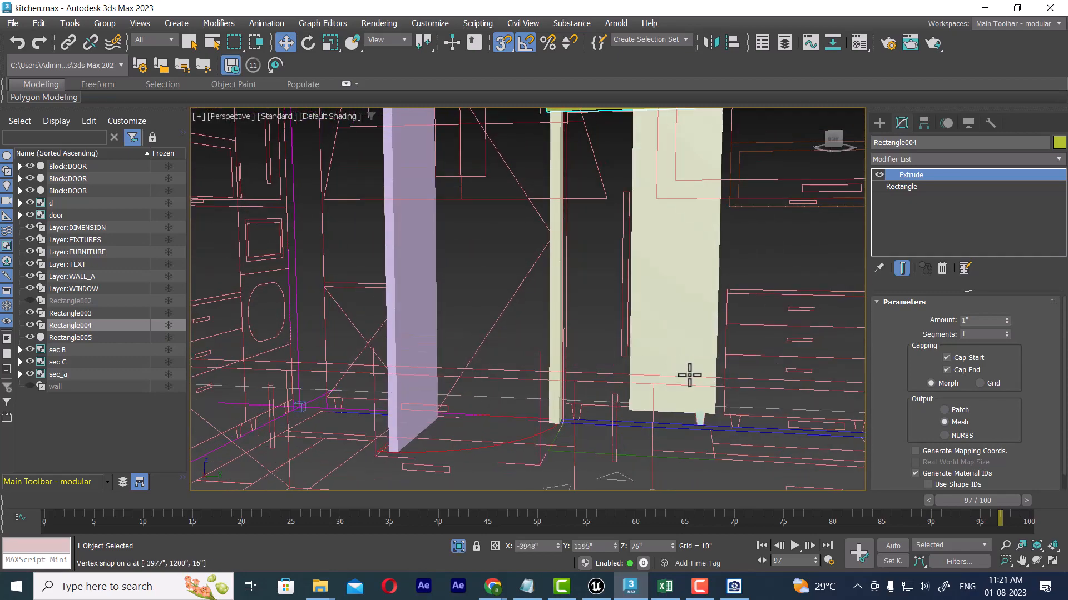
pyautogui.scroll(5, 678, 423)
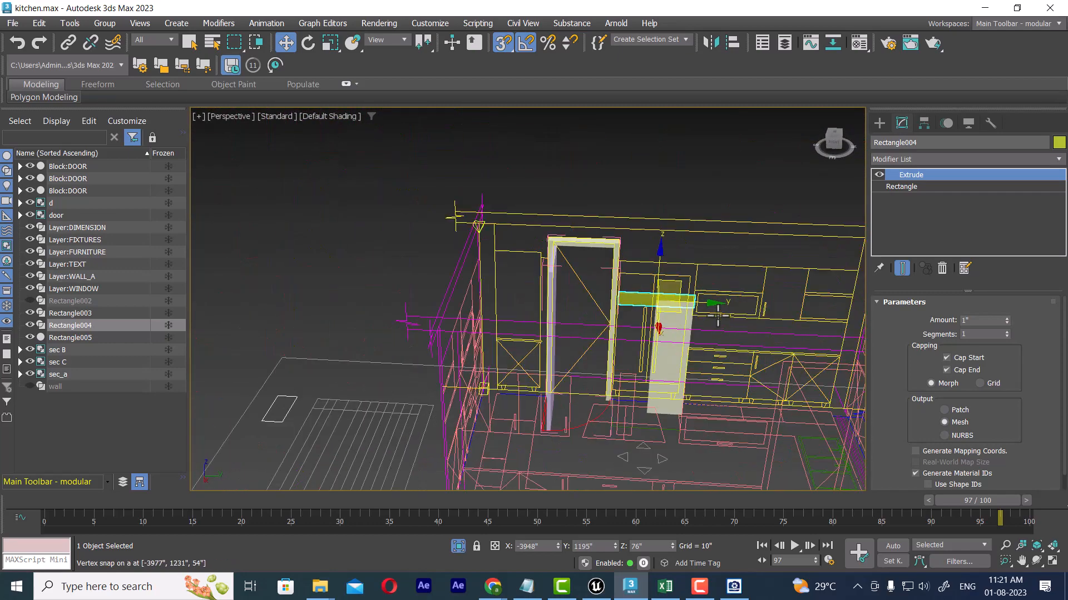
pyautogui.press('l')
pyautogui.moveTo(639, 293); pyautogui.dragTo(696, 282, button='middle')
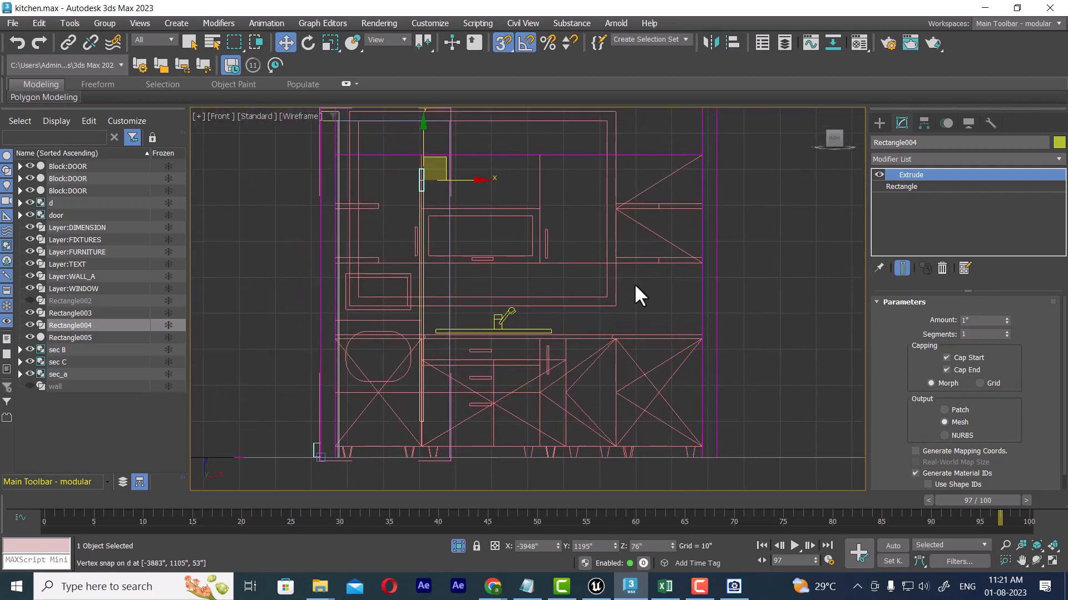
pyautogui.scroll(5, 633, 285)
pyautogui.scroll(-5, 564, 317)
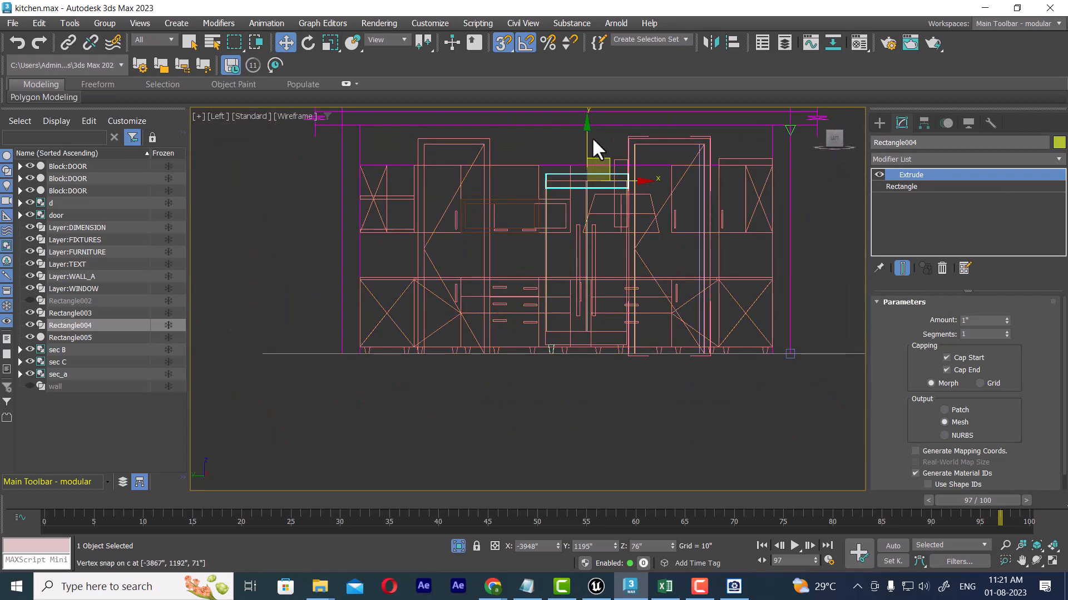
pyautogui.moveTo(587, 128); pyautogui.dragTo(591, 329)
pyautogui.scroll(5, 592, 328)
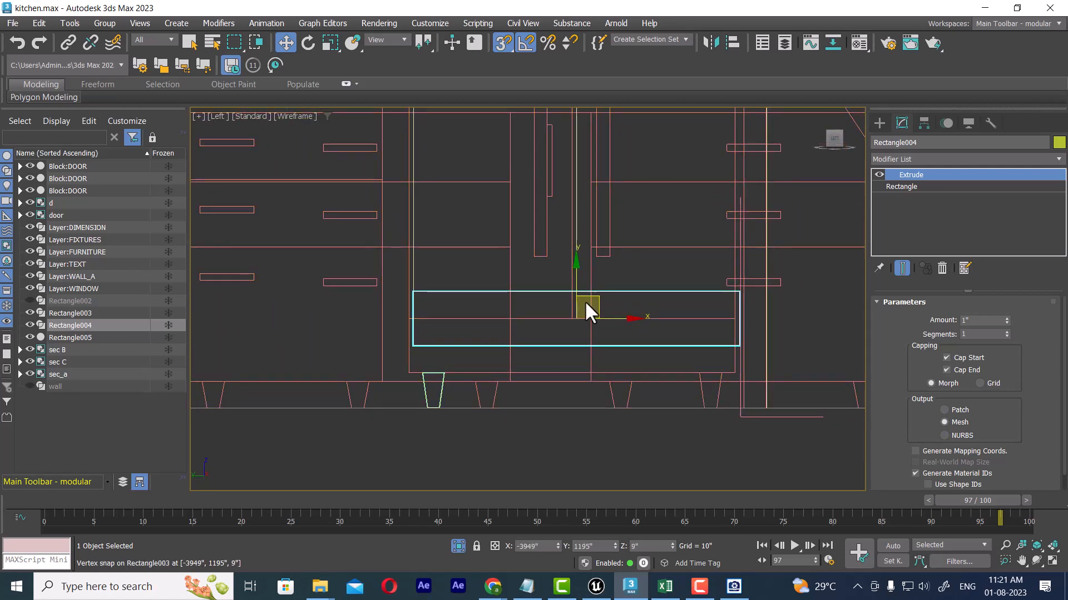
pyautogui.moveTo(575, 317); pyautogui.dragTo(573, 347)
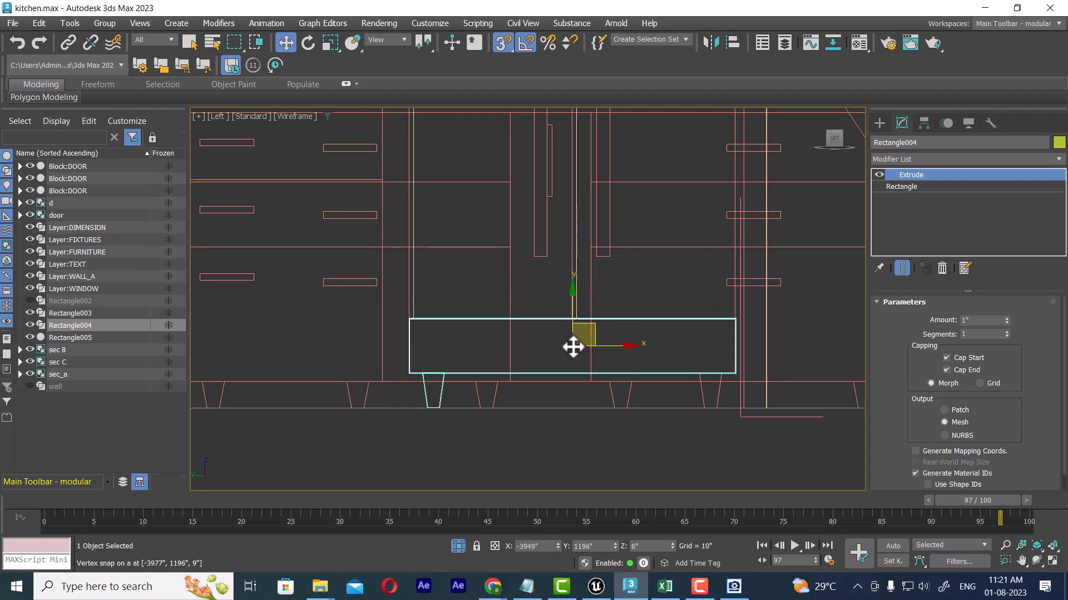
# Step: Unhide all objects to bring back the tall unit's body and the walls
pyautogui.moveTo(606, 330); pyautogui.dragTo(612, 348, button='middle')
pyautogui.press('p')
pyautogui.moveTo(677, 364)
pyautogui.keyDown('alt'); pyautogui.mouseDown(button='middle')
pyautogui.moveTo(693, 430)
pyautogui.moveTo(632, 405)
pyautogui.moveTo(620, 283)
pyautogui.mouseUp(button='middle'); pyautogui.keyUp('alt')
pyautogui.scroll(4, 620, 283)
pyautogui.keyDown('alt'); pyautogui.moveTo(611, 331); pyautogui.dragTo(597, 310, button='middle'); pyautogui.keyUp('alt')
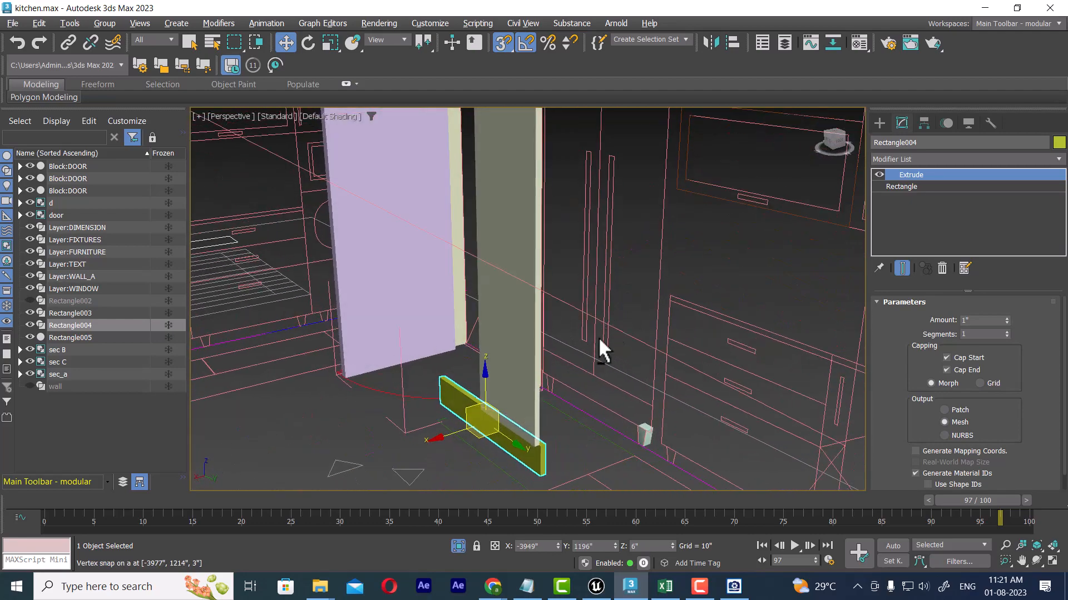
pyautogui.click(643, 439)
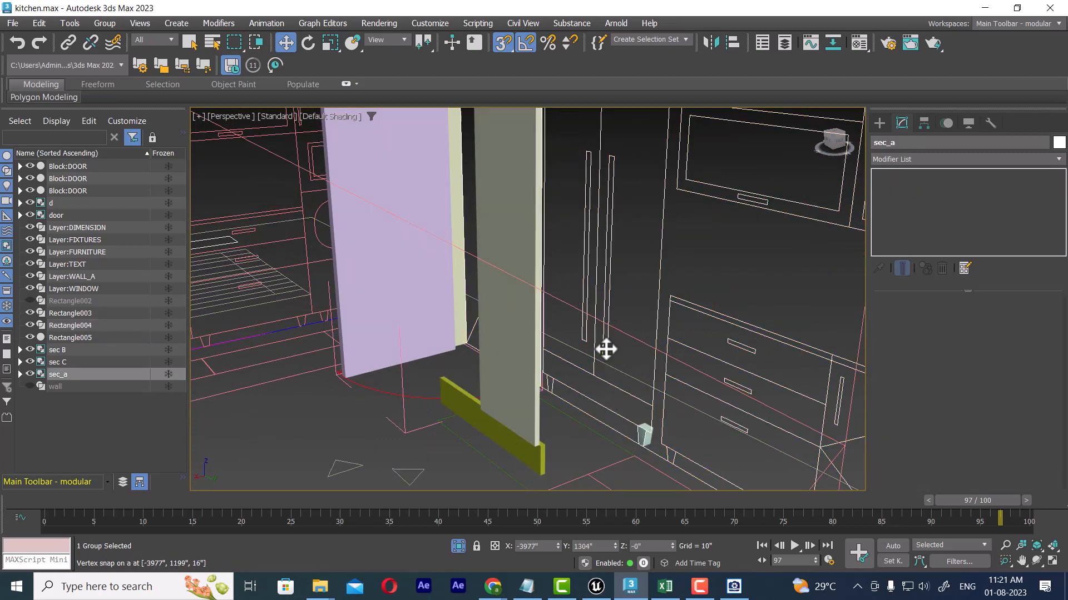
pyautogui.keyDown('alt'); pyautogui.moveTo(605, 351); pyautogui.dragTo(617, 316, button='middle'); pyautogui.keyUp('alt')
pyautogui.rightClick(615, 292)
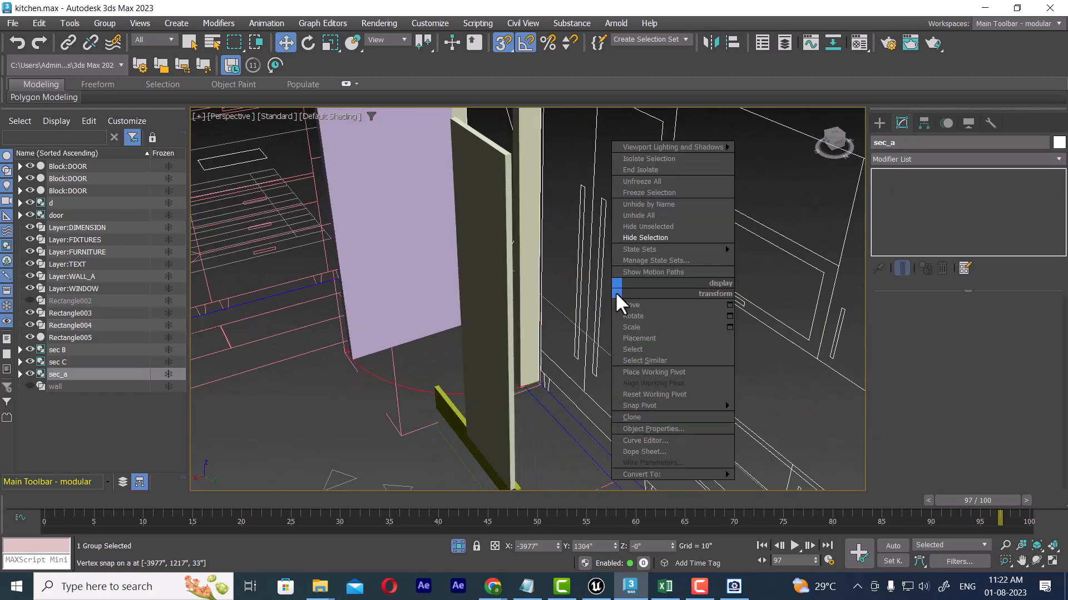
pyautogui.click(652, 216)
# Step: Isolate the tall unit's four parts: body (Rectangle002), door (Rectangle003), base panel (Rectangle004) and leg (Rectangle005)
pyautogui.keyDown('alt'); pyautogui.moveTo(588, 362); pyautogui.dragTo(578, 301, button='middle'); pyautogui.keyUp('alt')
pyautogui.scroll(3, 573, 285)
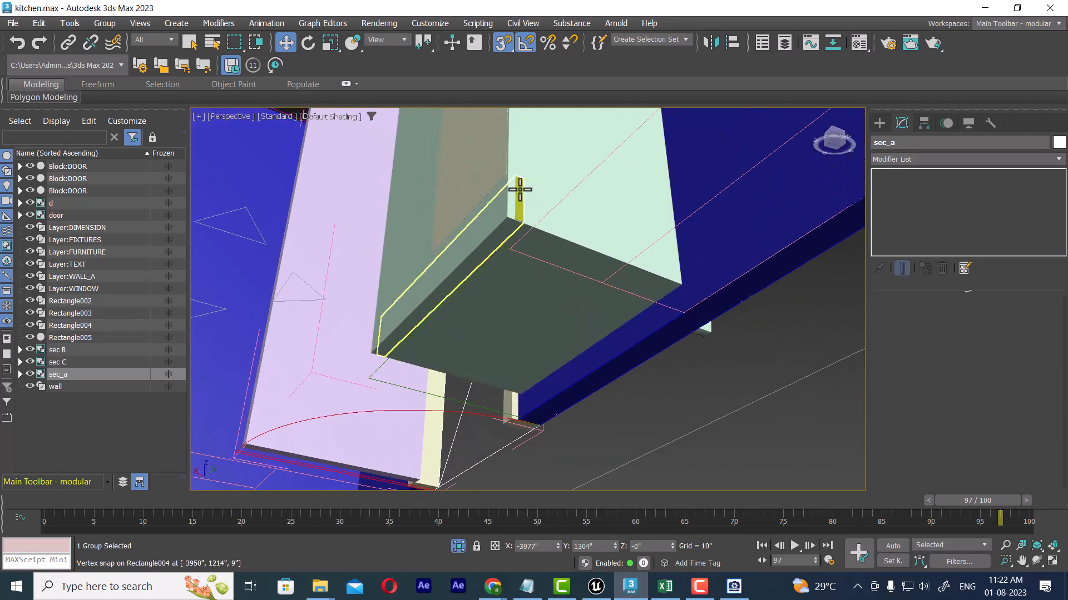
pyautogui.click(529, 195)
pyautogui.keyDown('ctrl'); pyautogui.click(522, 210); pyautogui.keyUp('ctrl')
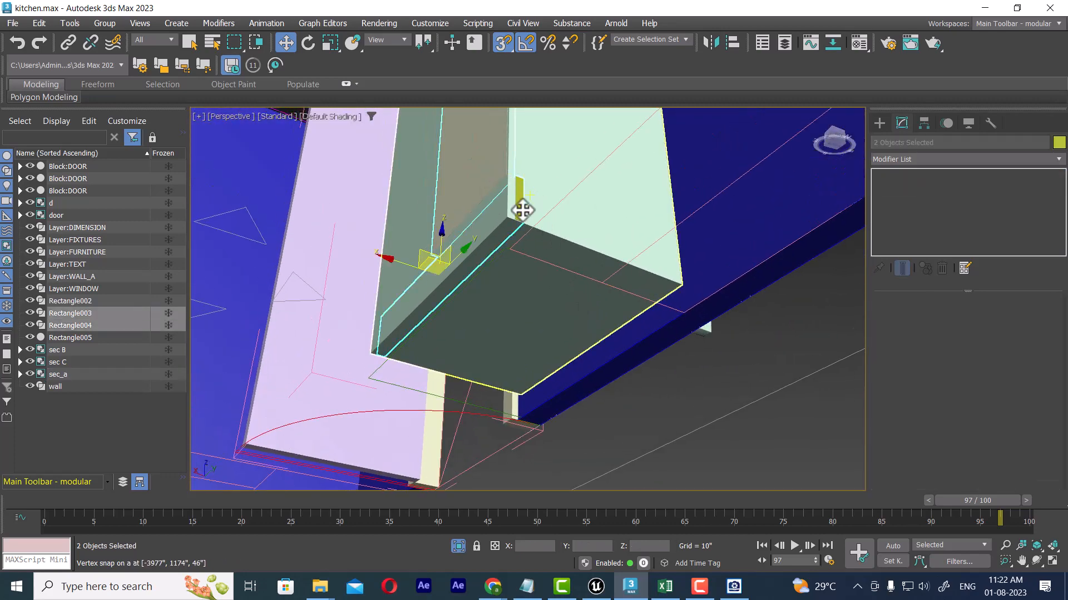
pyautogui.keyDown('ctrl'); pyautogui.click(563, 305); pyautogui.keyUp('ctrl')
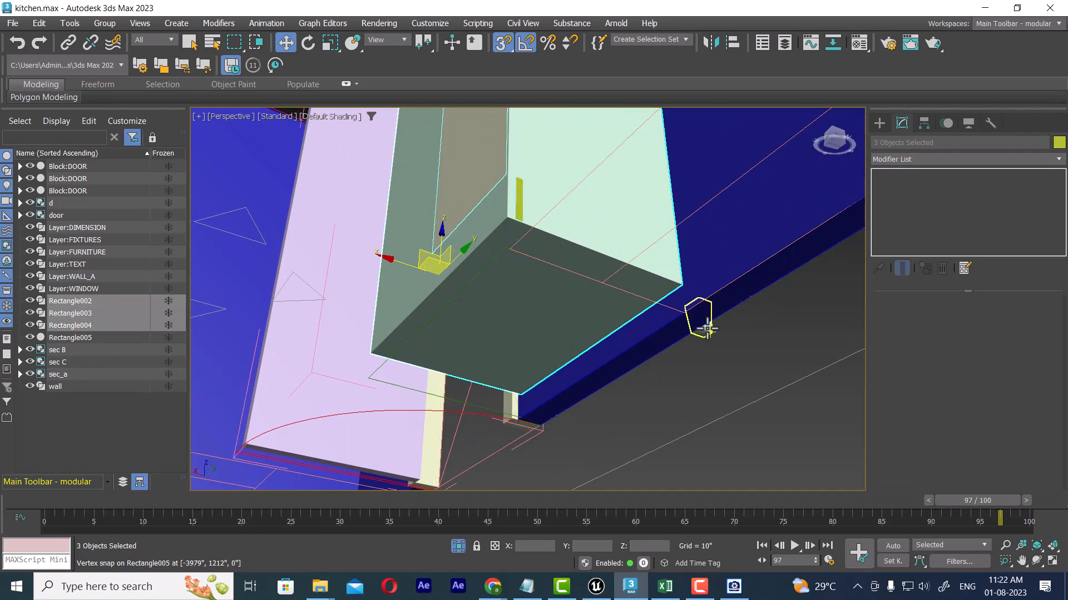
pyautogui.keyDown('ctrl'); pyautogui.click(699, 343); pyautogui.keyUp('ctrl')
pyautogui.hotkey('alt', 'q')
pyautogui.keyDown('alt'); pyautogui.moveTo(673, 382); pyautogui.dragTo(699, 426, button='middle'); pyautogui.keyUp('alt')
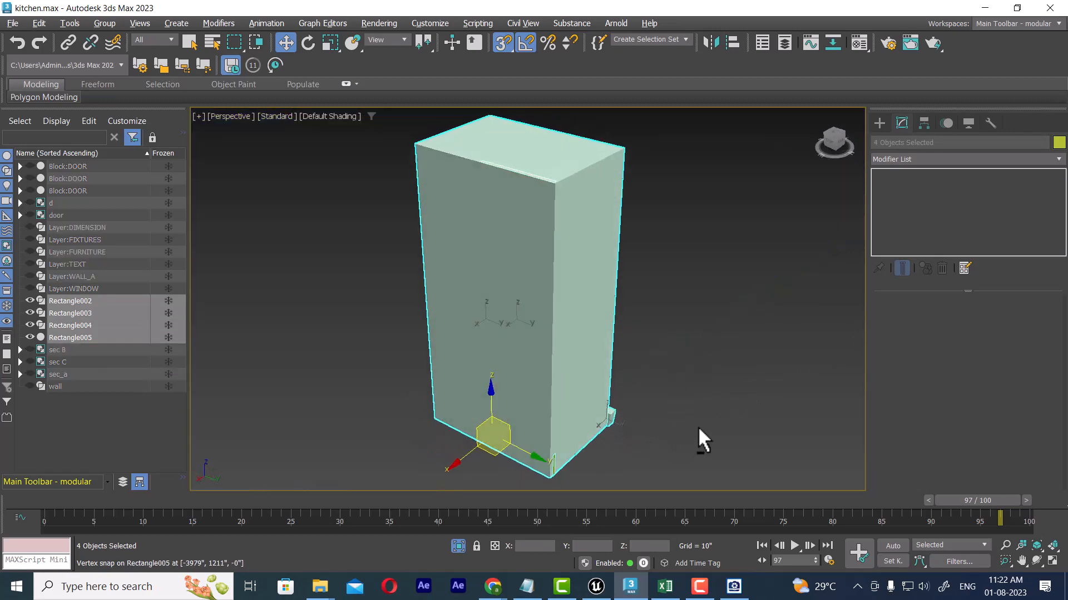
# Step: Add an FFD 2x2x2 modifier to the unit's body (Rectangle002) and activate its Control Points level in the Top view
pyautogui.click(681, 373)
pyautogui.click(603, 258)
pyautogui.press('t')
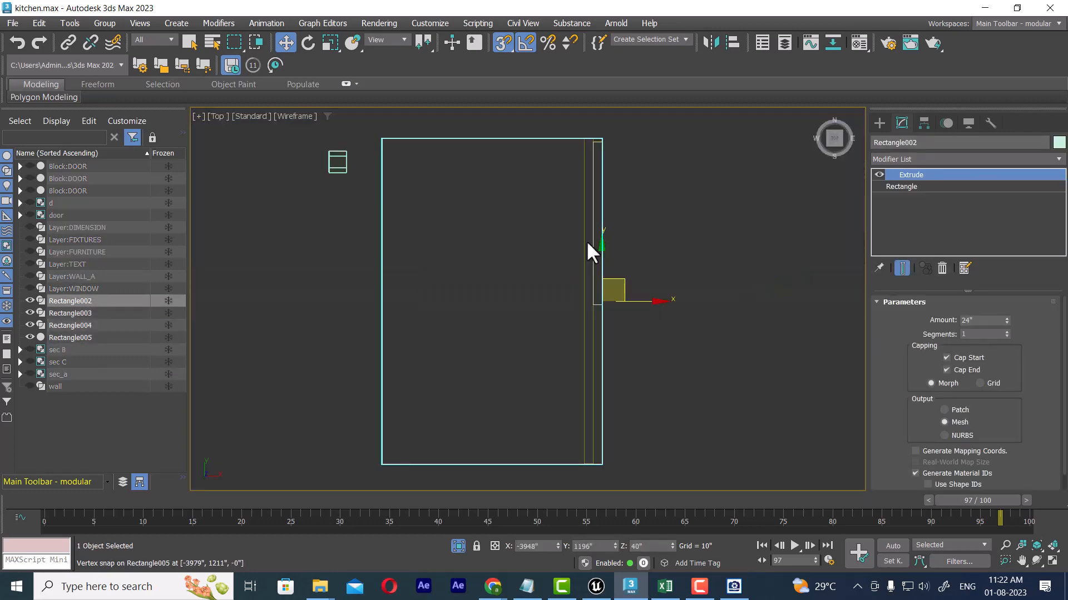
pyautogui.click(707, 321)
pyautogui.moveTo(524, 217); pyautogui.dragTo(525, 218)
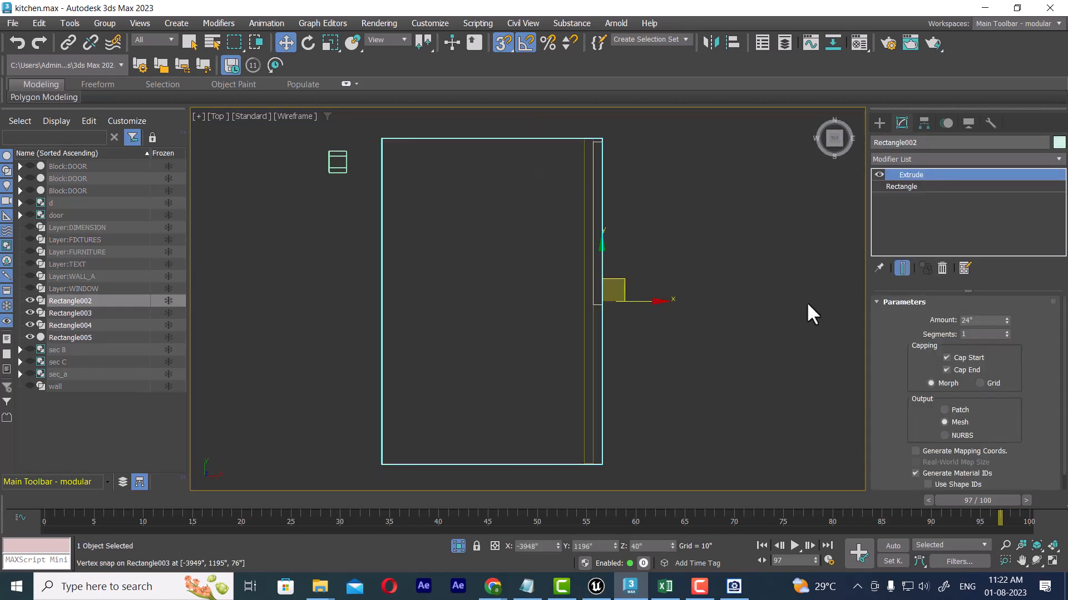
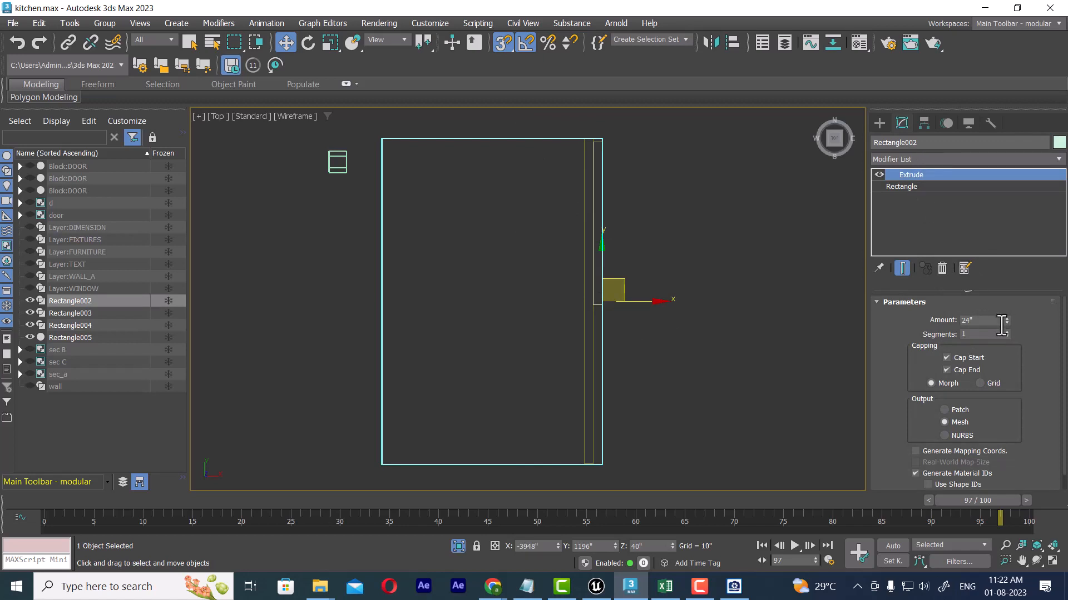
pyautogui.click(926, 159)
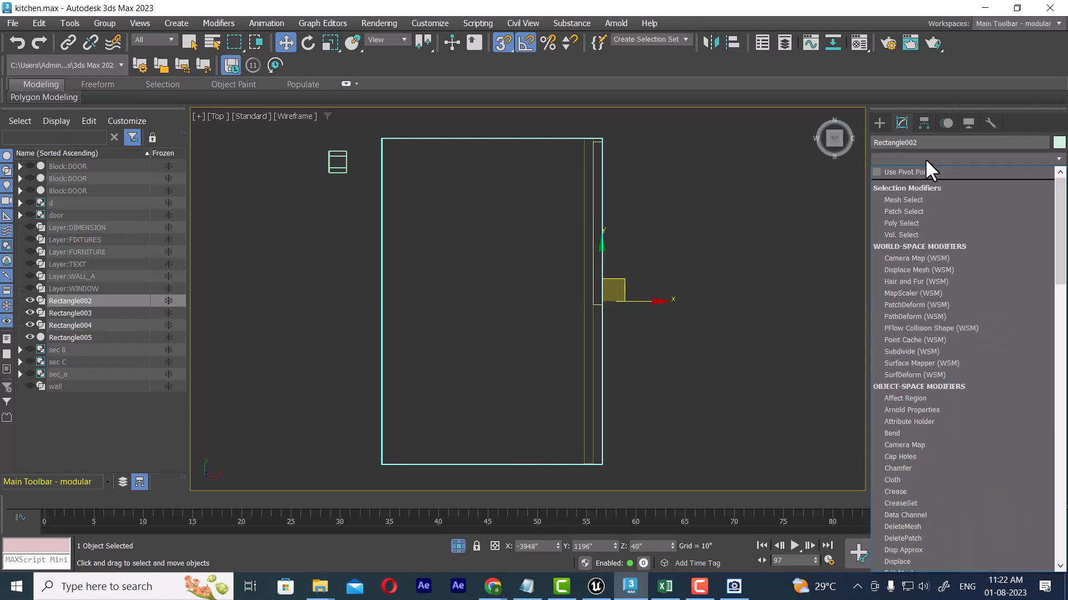
pyautogui.press('f')
pyautogui.click(919, 178)
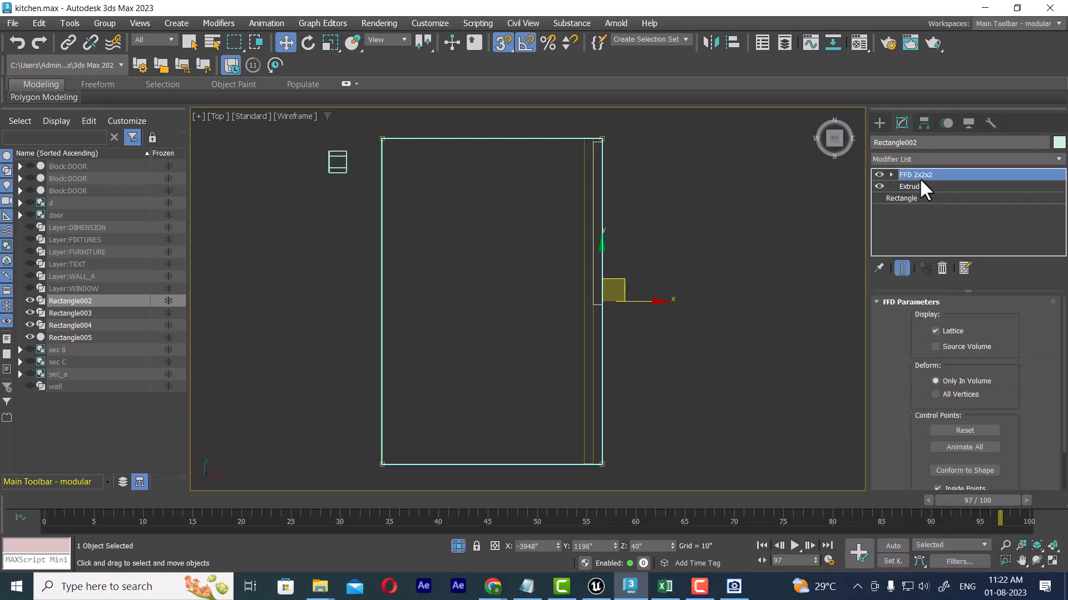
pyautogui.click(891, 174)
pyautogui.click(922, 186)
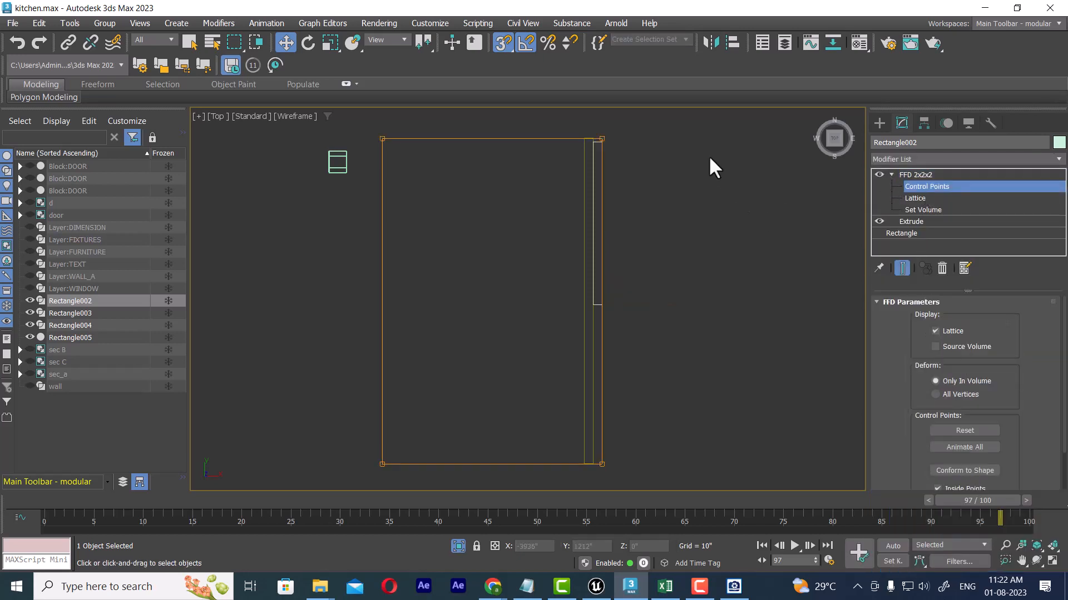
# Step: Move the body's front control points back along X to the rear face of the base panel, about X -3950", and leave Control Points editing
pyautogui.moveTo(604, 401); pyautogui.dragTo(605, 402)
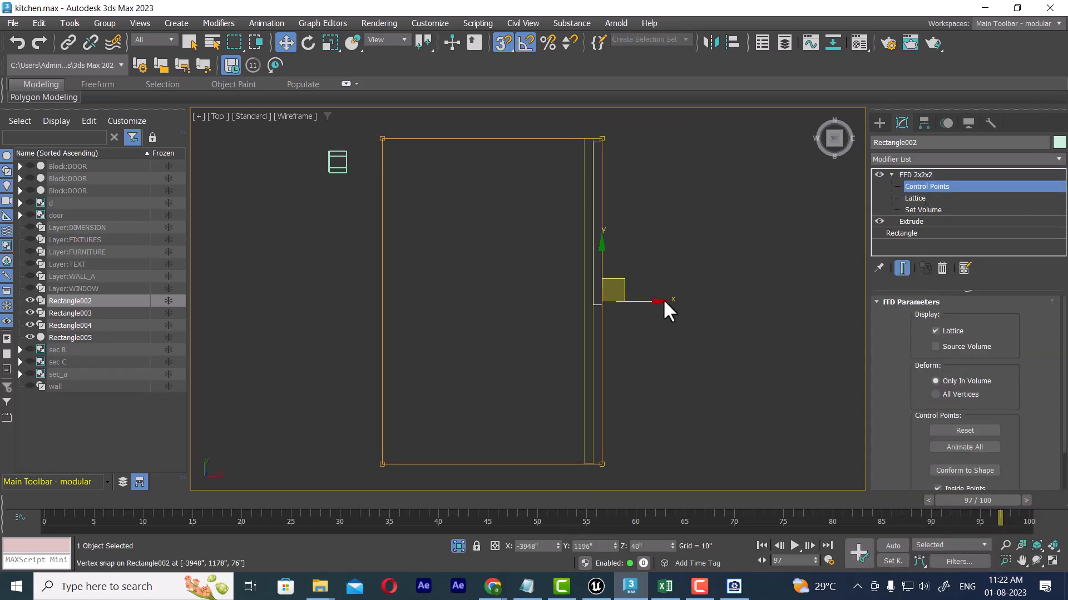
pyautogui.moveTo(661, 304)
pyautogui.mouseDown()
pyautogui.moveTo(610, 301)
pyautogui.moveTo(641, 303)
pyautogui.mouseUp()
pyautogui.press('s')
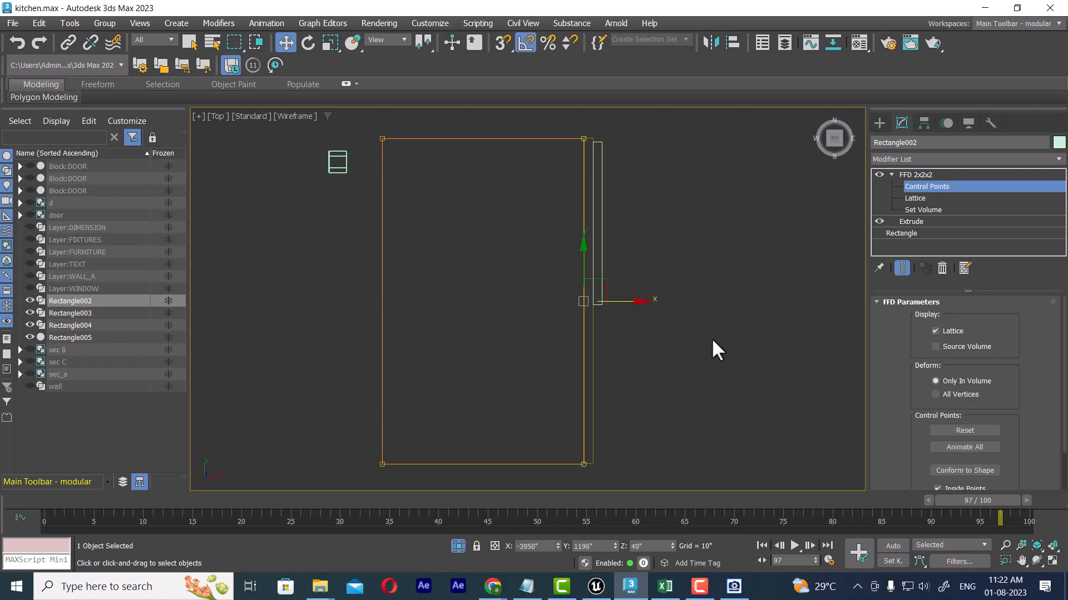
pyautogui.click(770, 407)
pyautogui.moveTo(732, 369); pyautogui.dragTo(735, 387, button='middle')
pyautogui.press('p')
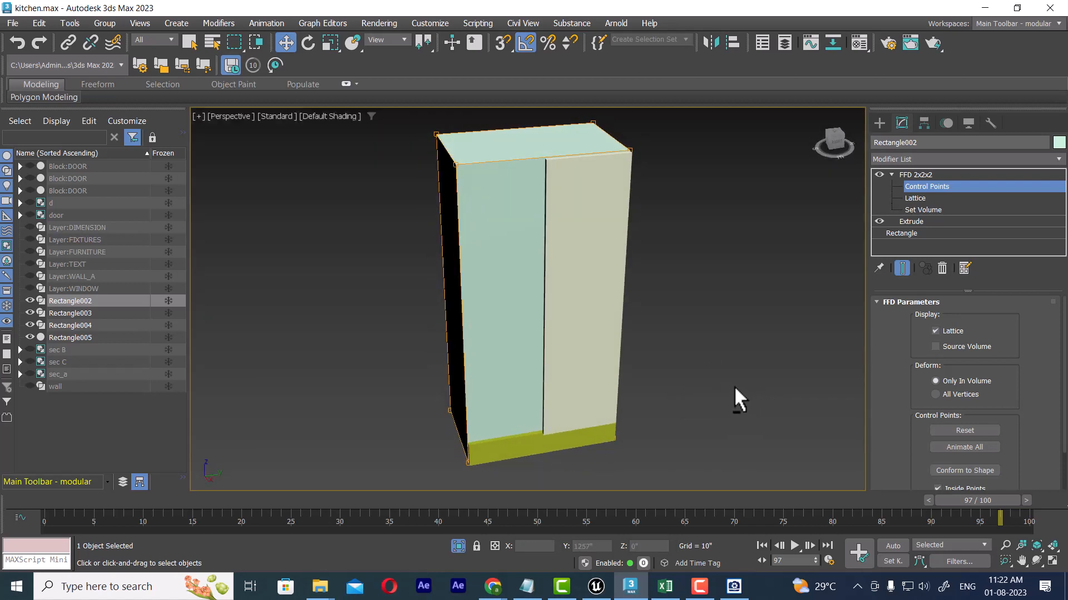
pyautogui.rightClick(583, 229)
pyautogui.click(555, 223)
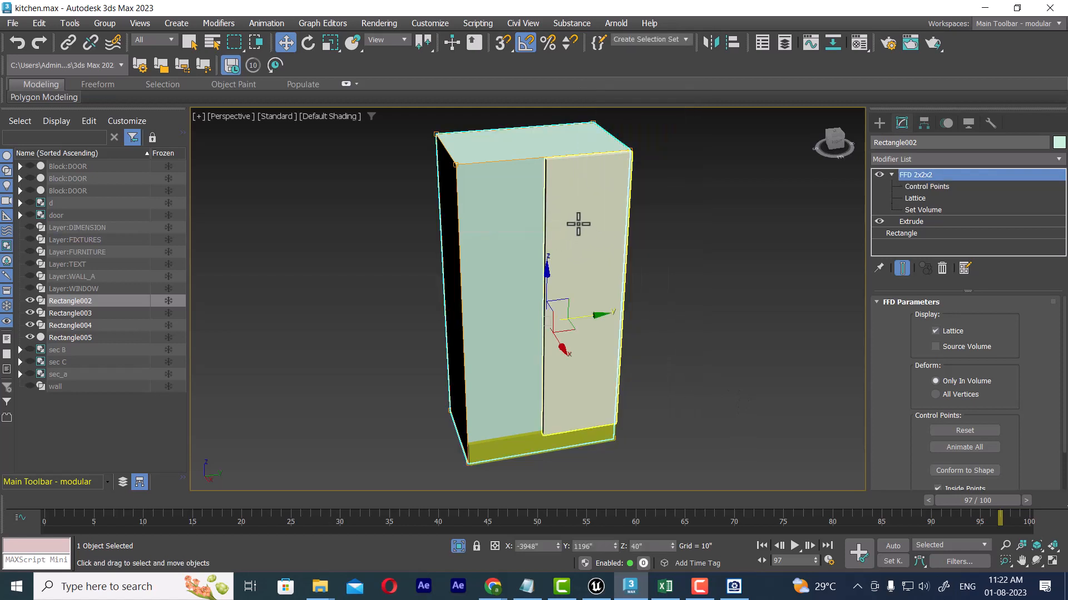
# Step: Add an Edit Poly modifier to the door (Rectangle003) and select all of its edges at Edge level
pyautogui.moveTo(688, 270); pyautogui.dragTo(748, 308, button='middle')
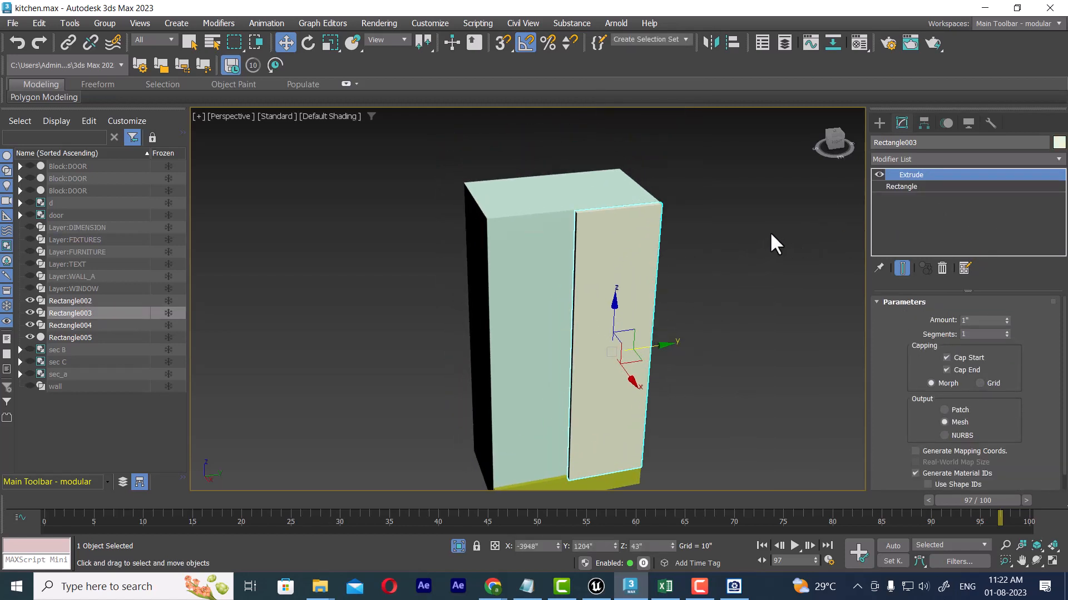
pyautogui.click(907, 154)
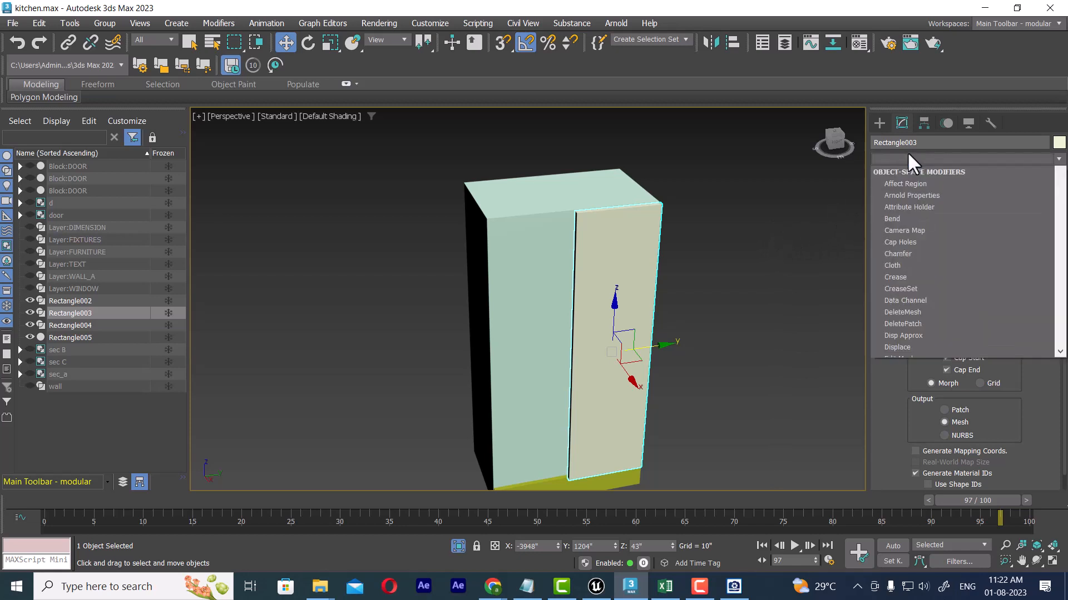
pyautogui.press('e')
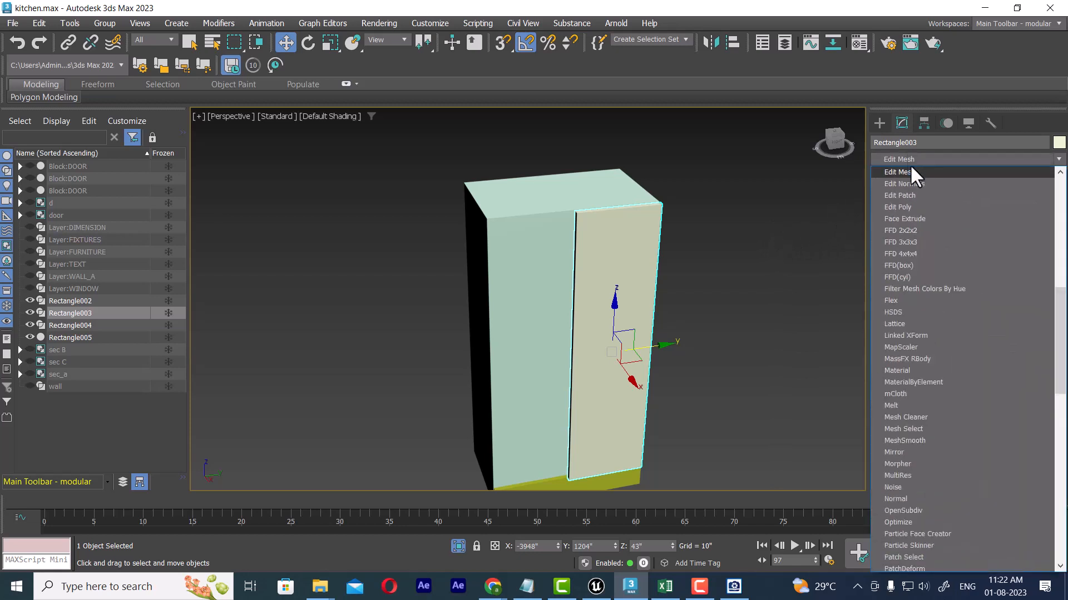
pyautogui.click(913, 206)
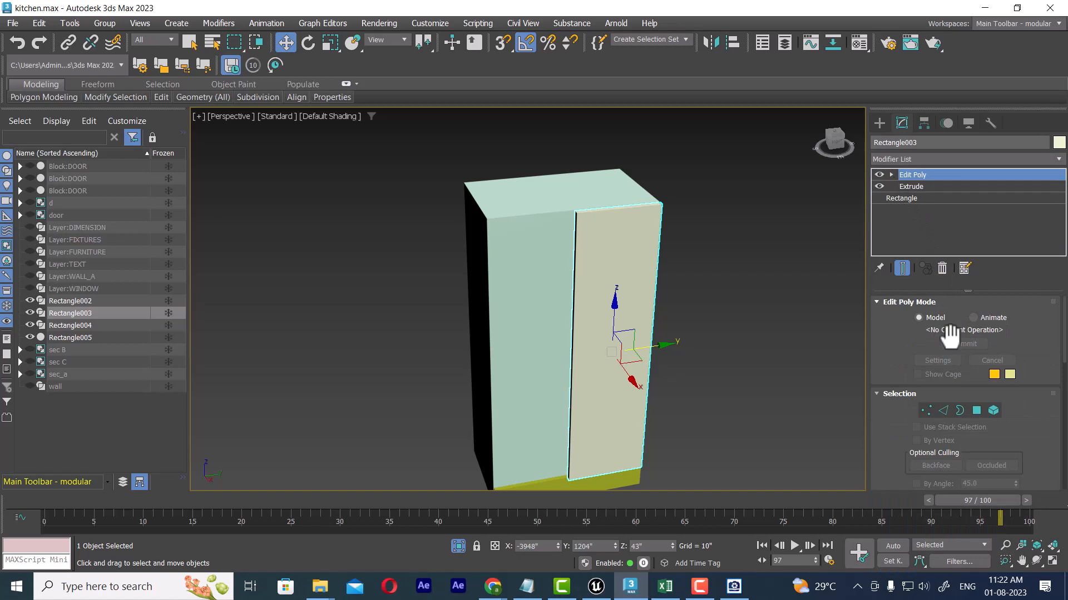
pyautogui.click(943, 411)
pyautogui.moveTo(559, 439); pyautogui.dragTo(562, 439)
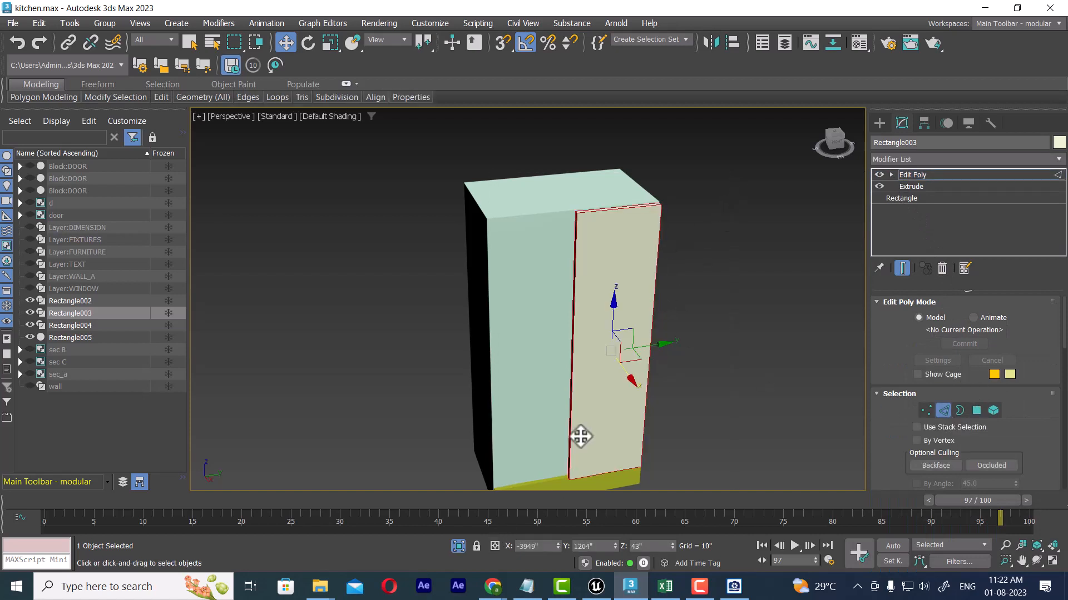
# Step: Chamfer the door's selected edges with 2 segments, display edged faces, and leave Edge level
pyautogui.scroll(6, 620, 318)
pyautogui.scroll(3, 634, 333)
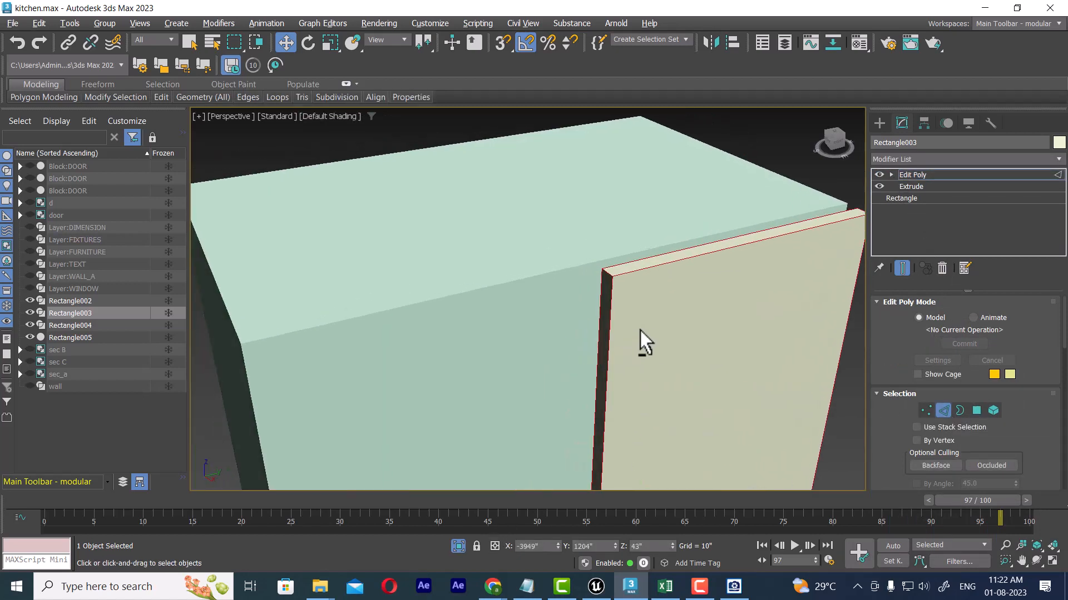
pyautogui.rightClick(651, 269)
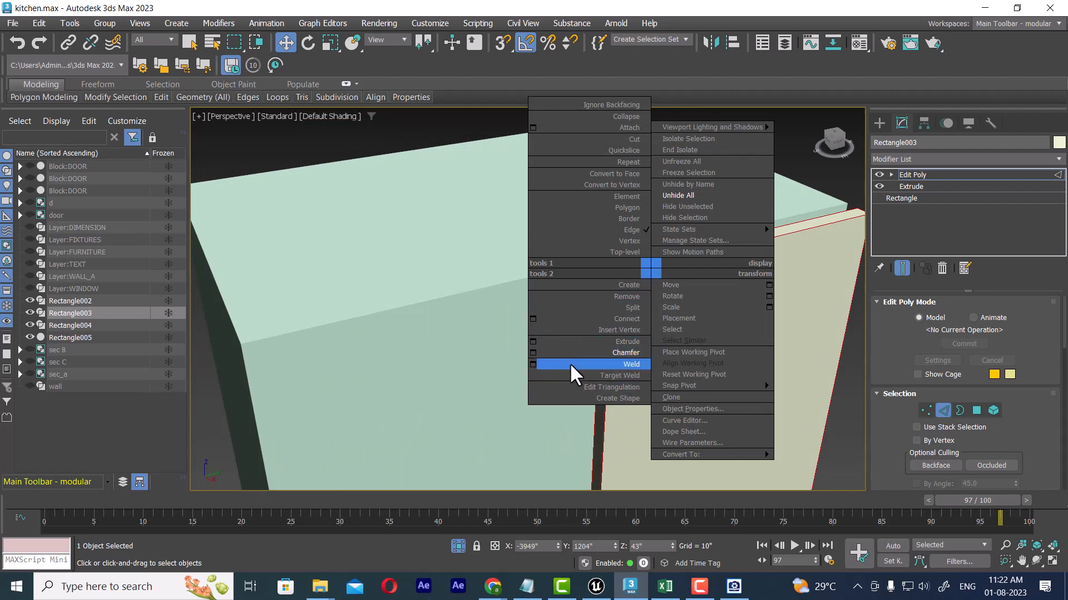
pyautogui.click(533, 352)
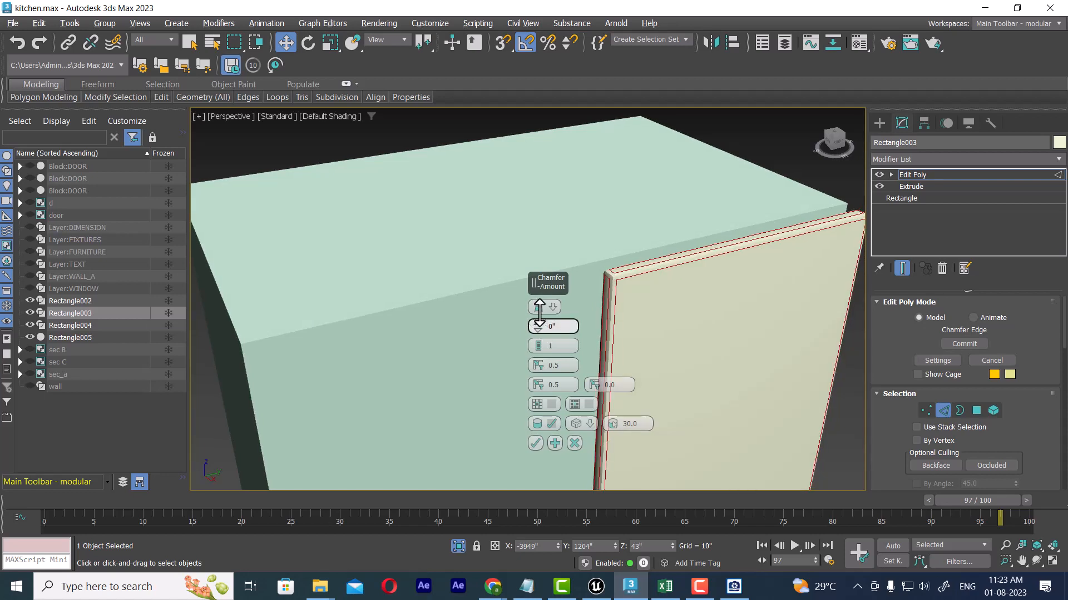
pyautogui.scroll(2, 648, 304)
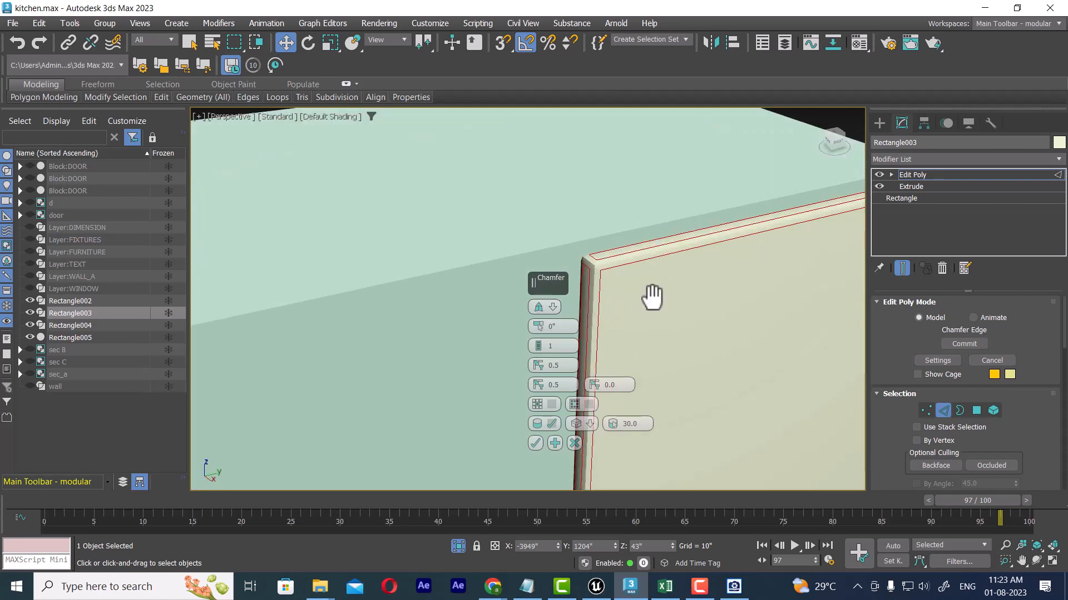
pyautogui.press('F3')
pyautogui.press('F3')
pyautogui.press('F4')
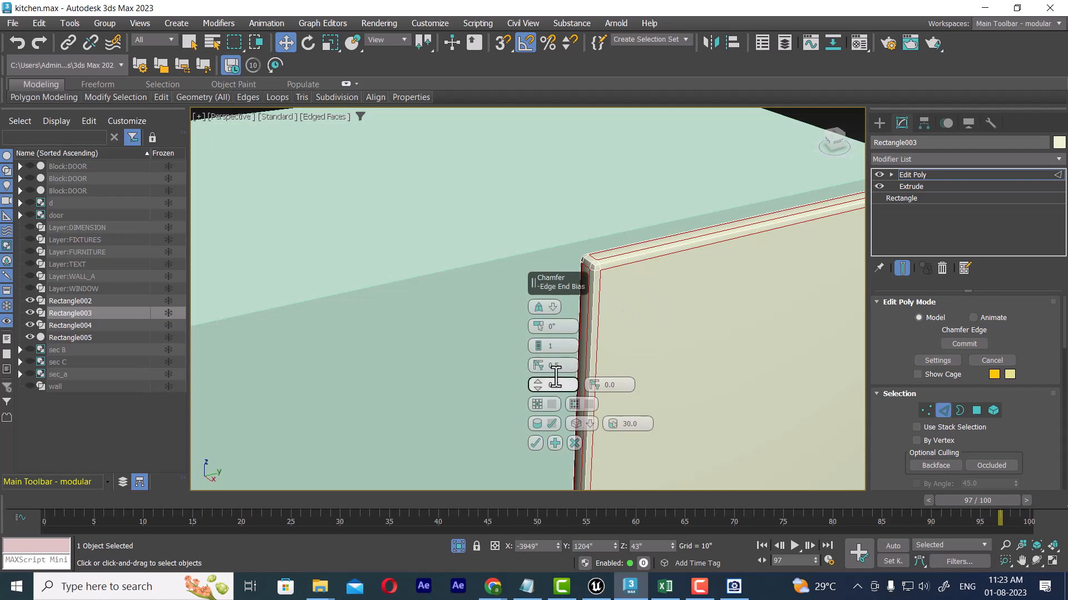
pyautogui.click(538, 343)
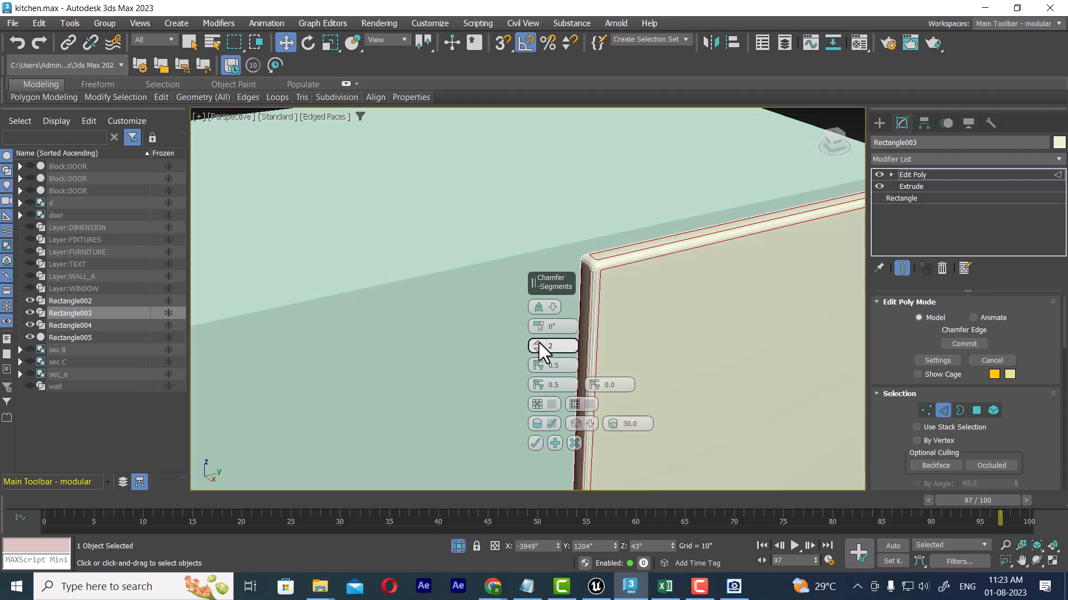
pyautogui.click(535, 443)
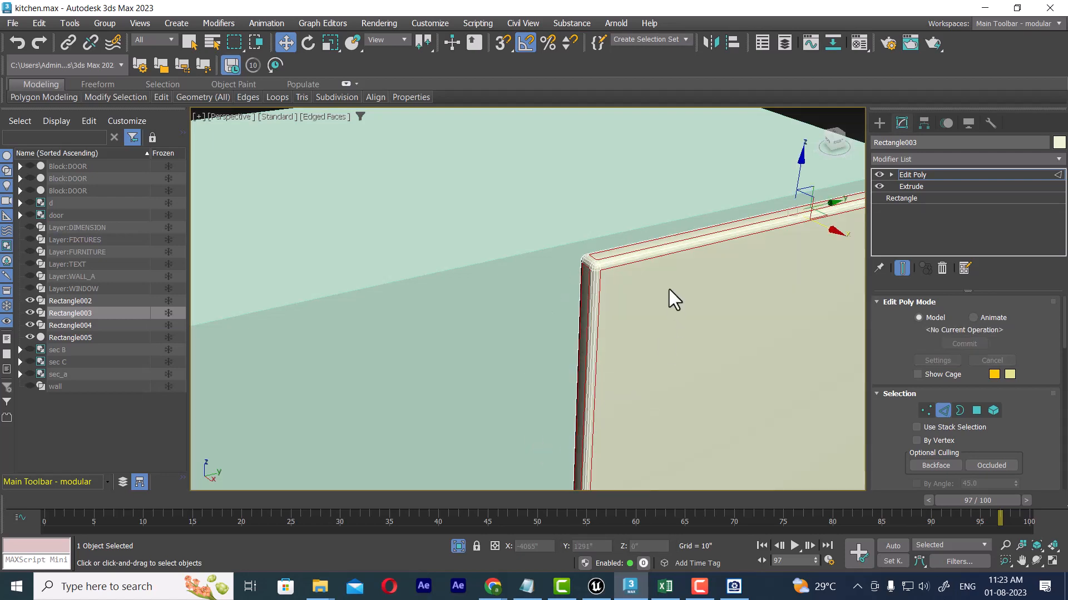
pyautogui.rightClick(664, 284)
pyautogui.click(638, 268)
pyautogui.scroll(-5, 660, 329)
pyautogui.scroll(6, 660, 302)
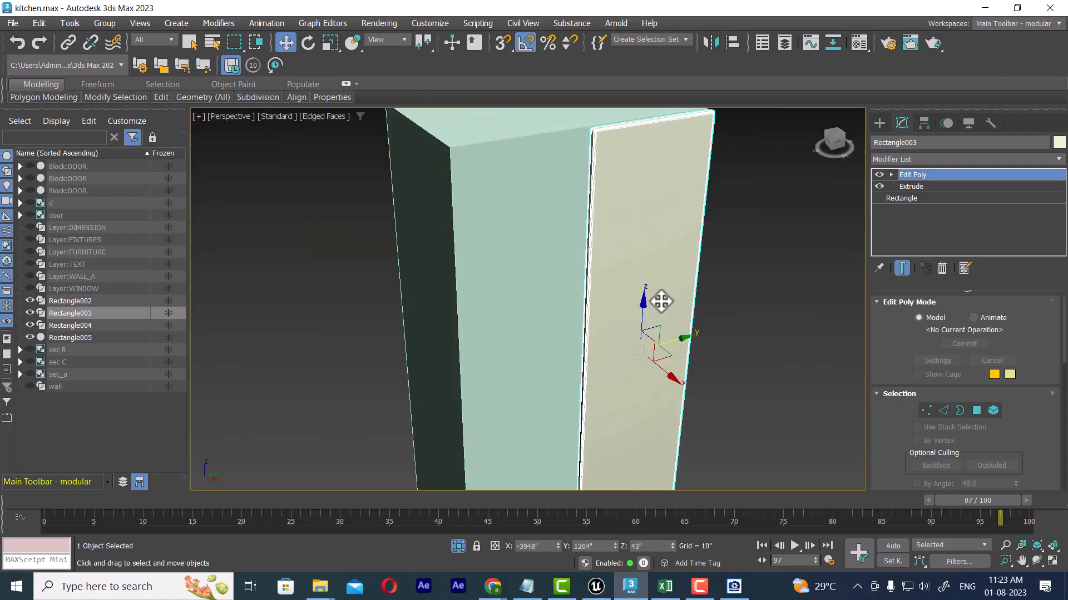
# Step: In the Left view, snap only the door's pivot to its upper corner vertex at the unit's centre line, then finish pivot adjustment
pyautogui.keyDown('alt'); pyautogui.moveTo(695, 300); pyautogui.dragTo(679, 331, button='middle'); pyautogui.keyUp('alt')
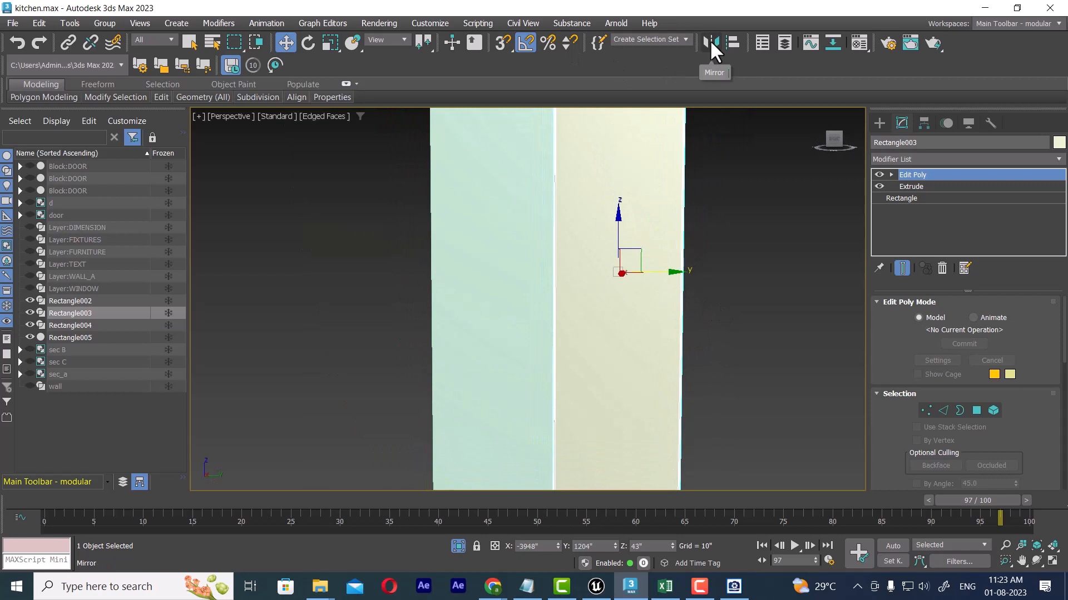
pyautogui.press('f')
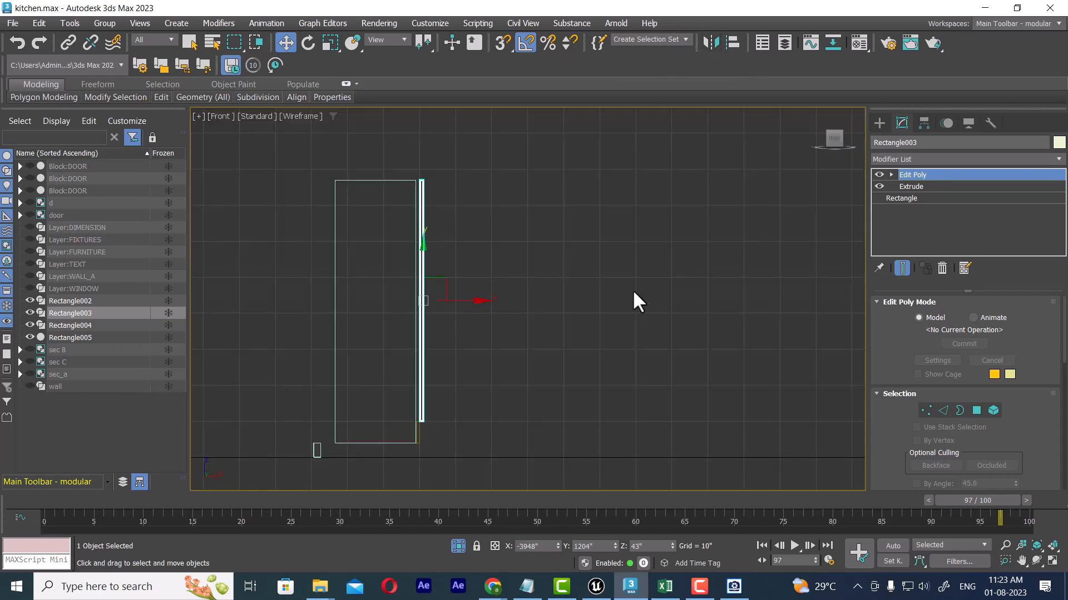
pyautogui.press('l')
pyautogui.moveTo(606, 286); pyautogui.dragTo(617, 349, button='middle')
pyautogui.scroll(-2, 637, 302)
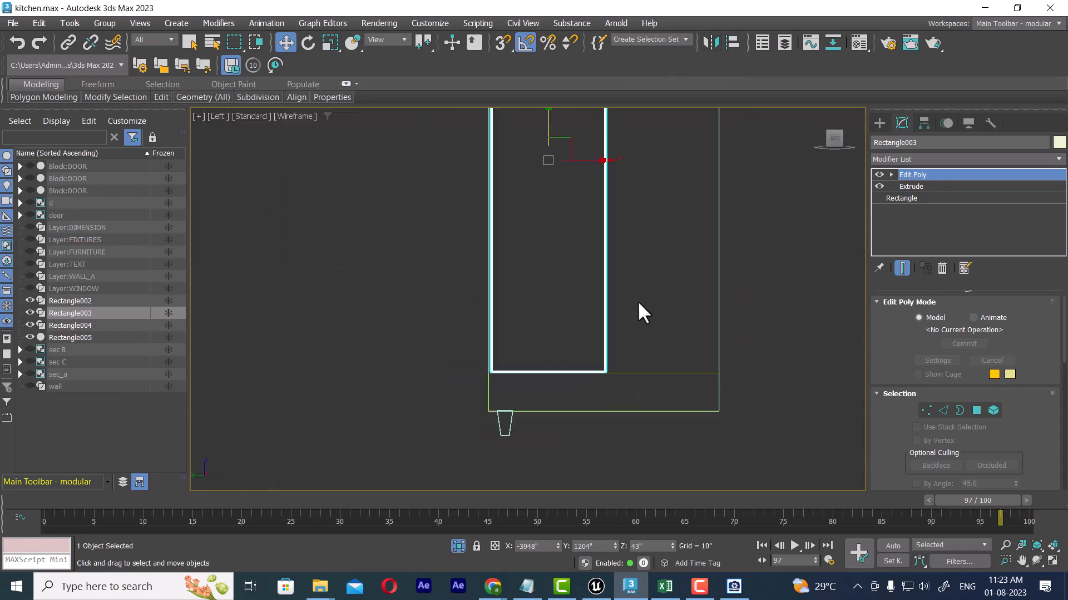
pyautogui.moveTo(635, 302); pyautogui.dragTo(617, 384, button='middle')
pyautogui.moveTo(643, 220); pyautogui.dragTo(613, 332, button='middle')
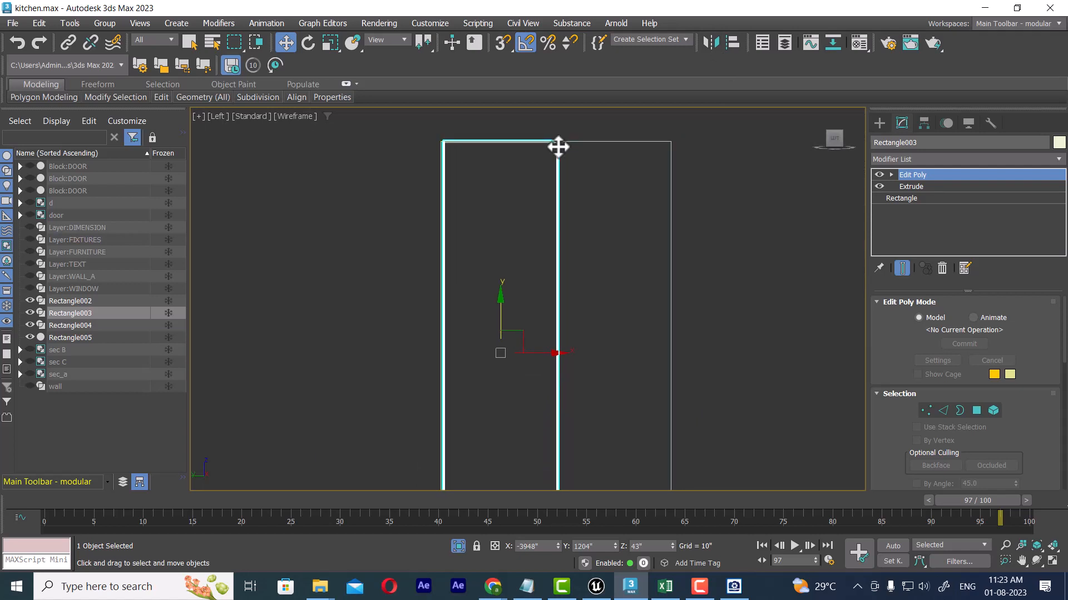
pyautogui.click(924, 122)
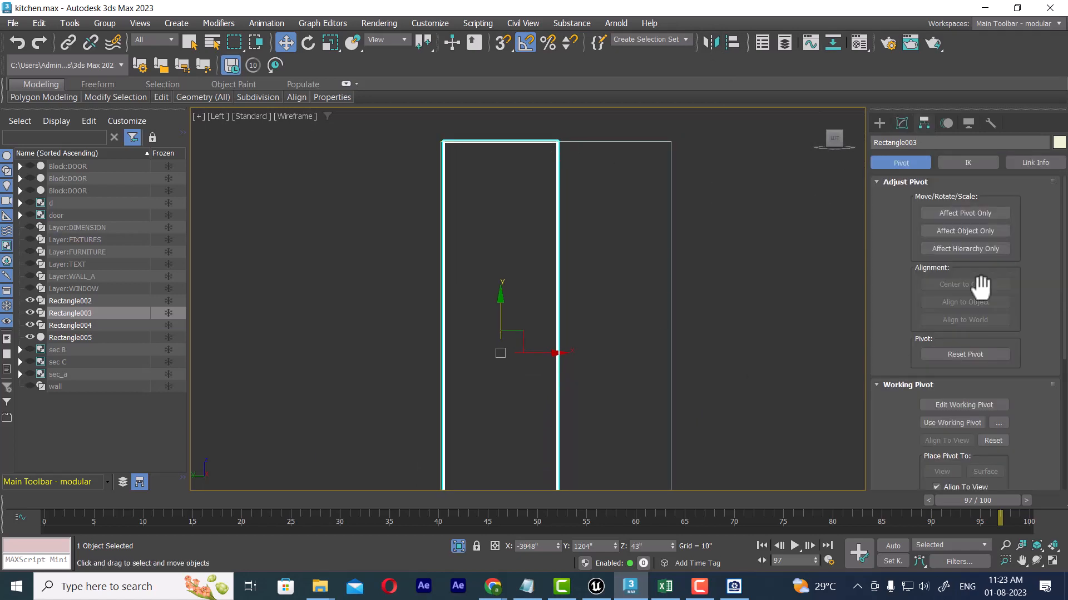
pyautogui.click(957, 213)
pyautogui.press('s')
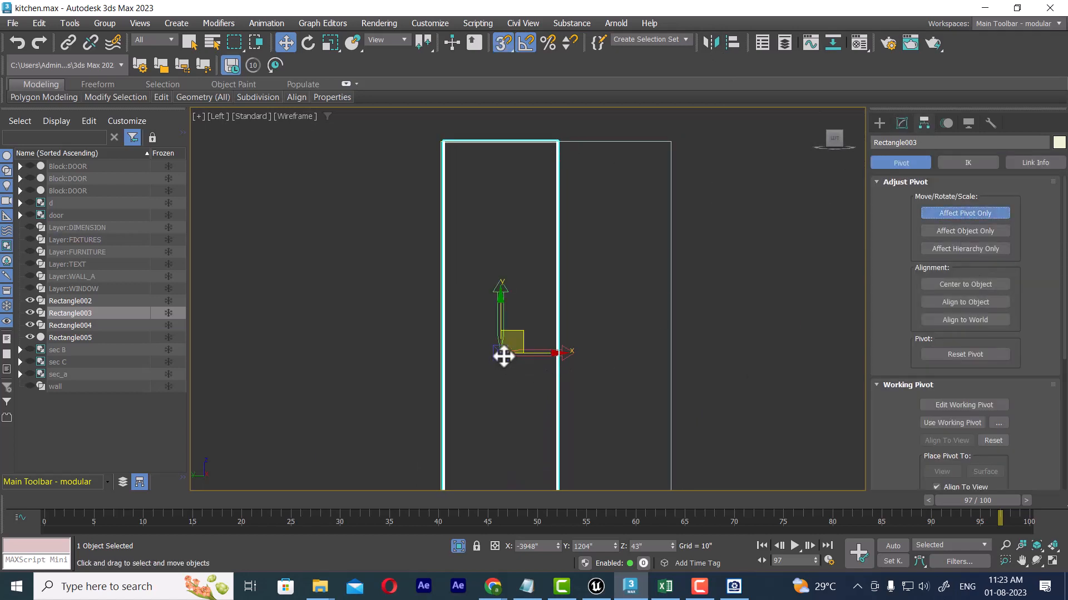
pyautogui.moveTo(501, 354); pyautogui.dragTo(559, 143)
pyautogui.scroll(2, 568, 192)
pyautogui.moveTo(567, 189); pyautogui.dragTo(592, 348, button='middle')
pyautogui.scroll(5, 599, 331)
pyautogui.moveTo(611, 302); pyautogui.dragTo(623, 417, button='middle')
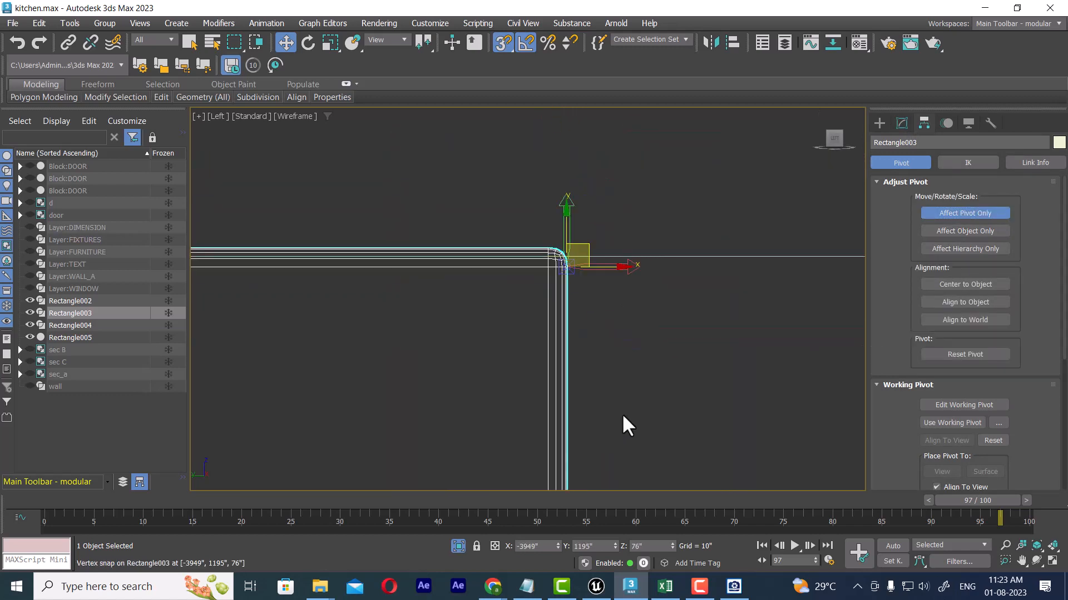
pyautogui.scroll(5, 639, 390)
pyautogui.moveTo(552, 266); pyautogui.dragTo(669, 389, button='middle')
pyautogui.scroll(-5, 566, 266)
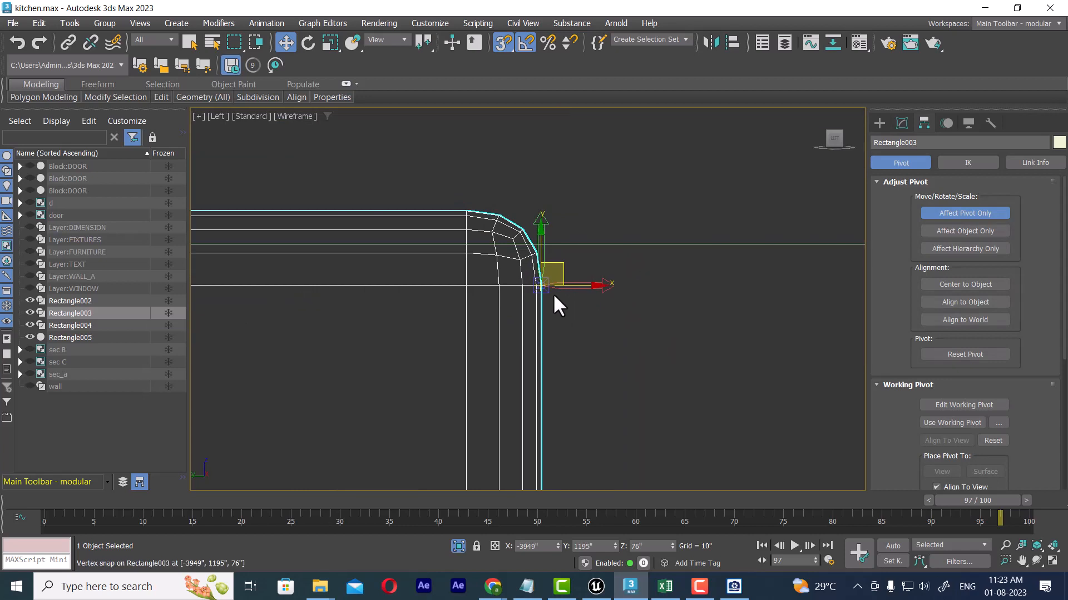
pyautogui.click(974, 209)
# Step: Mirror the door along X as a Copy with 0" offset to make the unit's second door
pyautogui.scroll(-6, 681, 361)
pyautogui.moveTo(682, 382); pyautogui.dragTo(607, 167, button='middle')
pyautogui.scroll(-4, 645, 261)
pyautogui.moveTo(681, 322); pyautogui.dragTo(621, 188, button='middle')
pyautogui.moveTo(650, 242); pyautogui.dragTo(636, 330, button='middle')
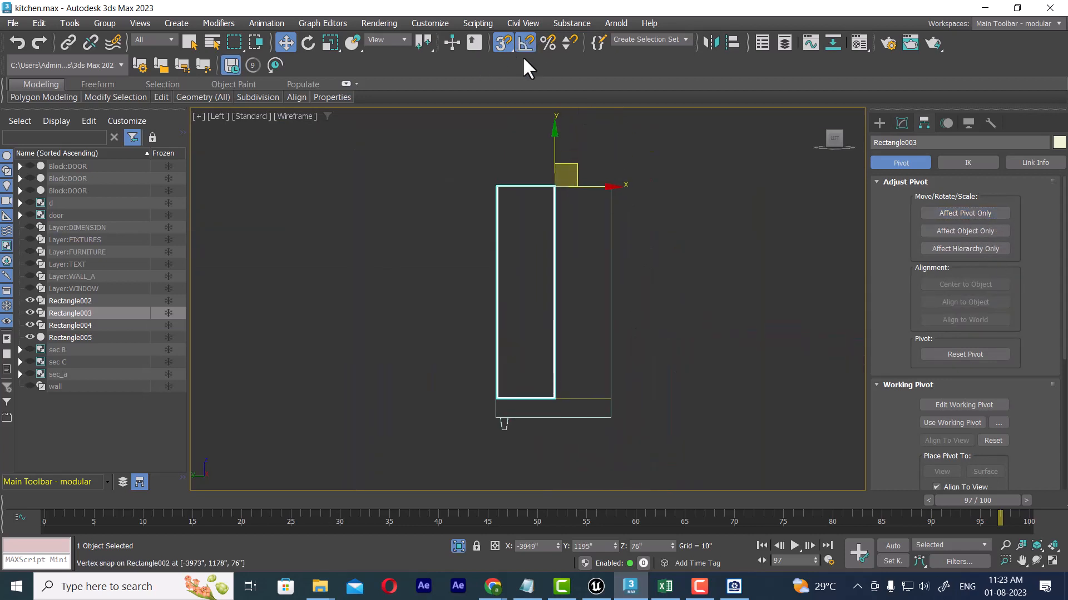
pyautogui.click(710, 43)
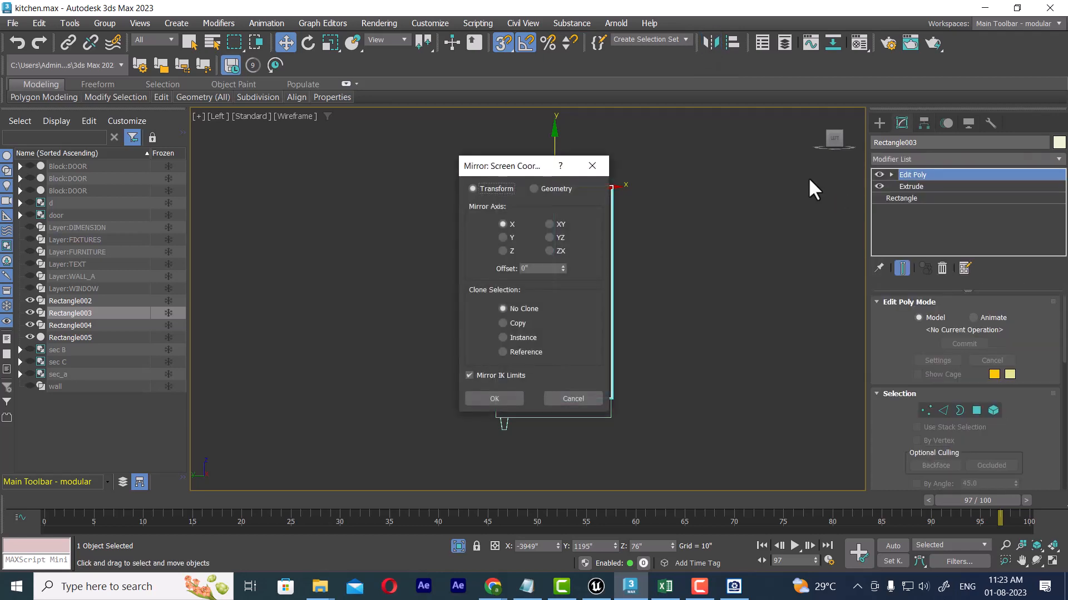
pyautogui.moveTo(512, 169); pyautogui.dragTo(745, 156)
pyautogui.click(750, 308)
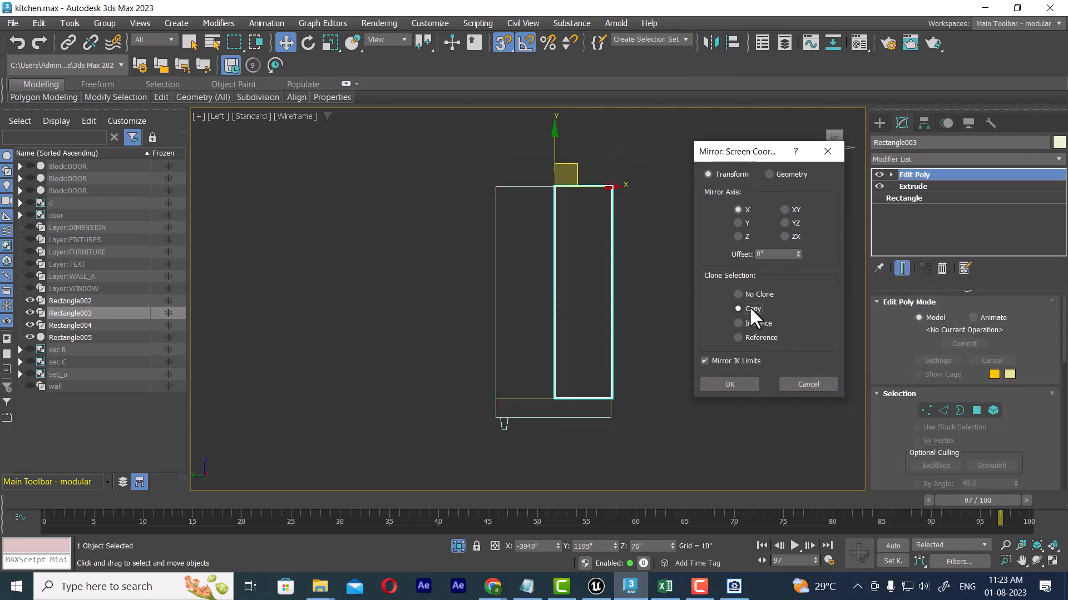
pyautogui.click(726, 384)
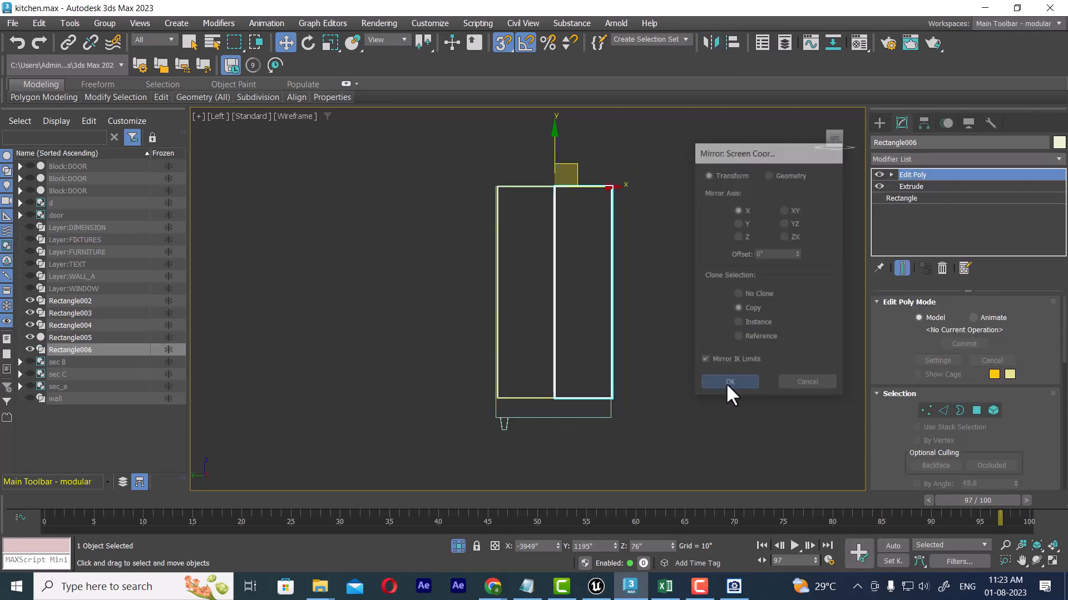
# Step: Copy the Edit Poly modifier from the original door (Rectangle003) and paste it onto the base panel (Rectangle004)
pyautogui.press('p')
pyautogui.scroll(-5, 666, 311)
pyautogui.moveTo(666, 311)
pyautogui.keyDown('alt'); pyautogui.mouseDown(button='middle')
pyautogui.moveTo(749, 369)
pyautogui.moveTo(667, 301)
pyautogui.moveTo(639, 374)
pyautogui.mouseUp(button='middle'); pyautogui.keyUp('alt')
pyautogui.scroll(5, 654, 304)
pyautogui.click(529, 295)
pyautogui.scroll(-1, 620, 305)
pyautogui.click(562, 284)
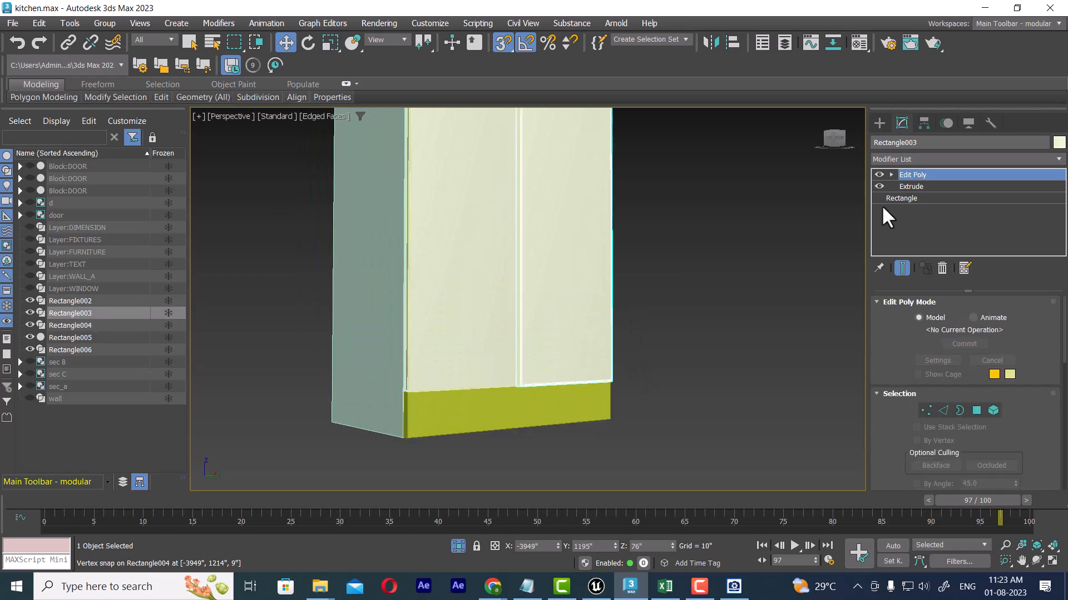
pyautogui.rightClick(920, 177)
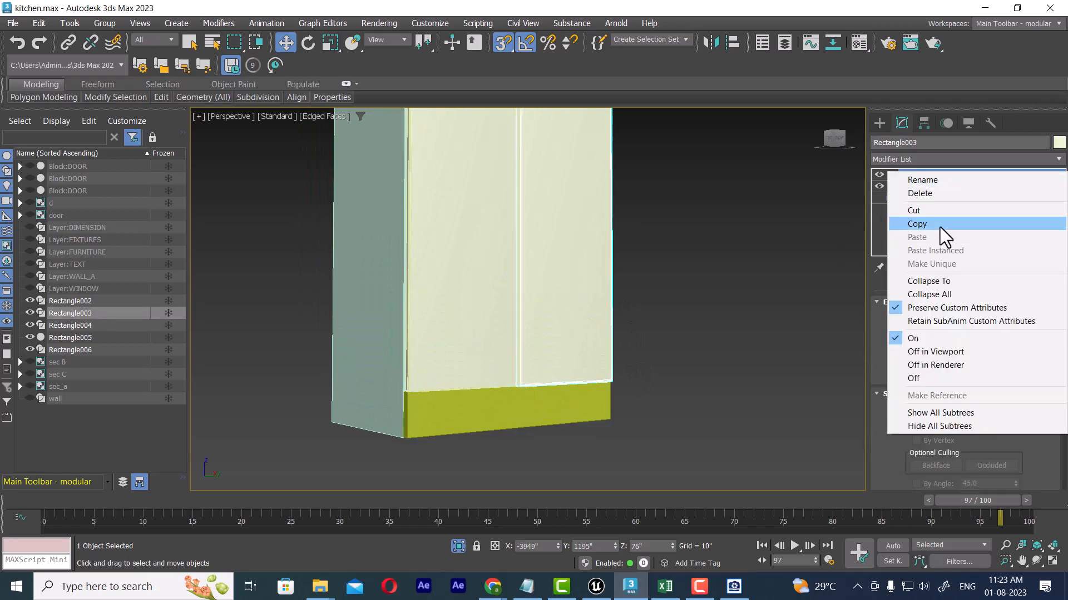
pyautogui.click(938, 224)
pyautogui.click(551, 416)
pyautogui.rightClick(933, 186)
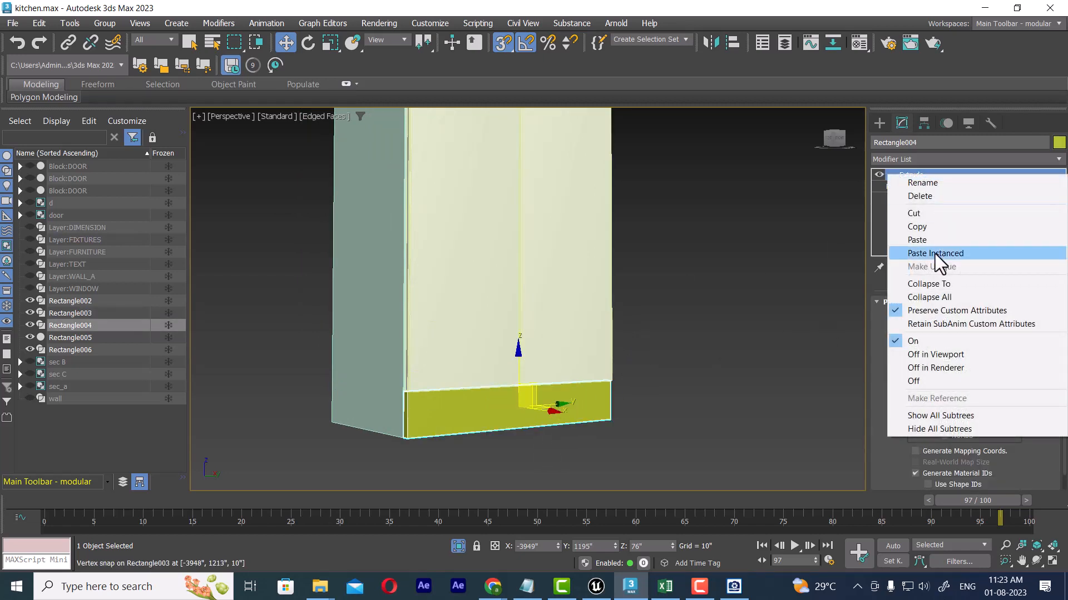
pyautogui.click(936, 242)
pyautogui.scroll(3, 699, 310)
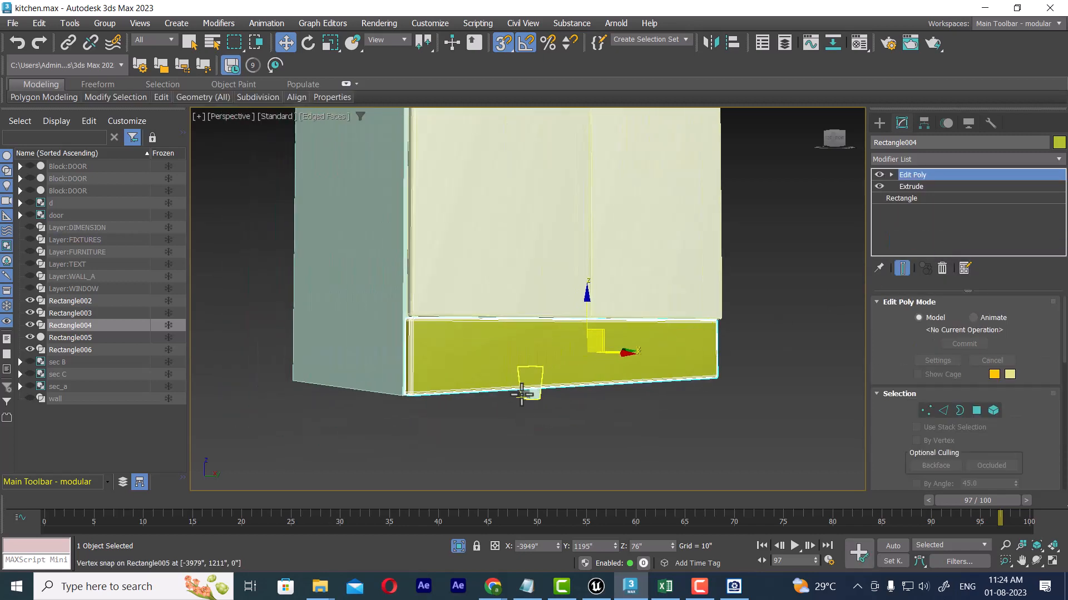
# Step: Paste the copied Edit Poly modifier above the FFD 2x2x2 on the unit's body (Rectangle002)
pyautogui.keyDown('alt'); pyautogui.moveTo(529, 381); pyautogui.dragTo(424, 351, button='middle'); pyautogui.keyUp('alt')
pyautogui.click(422, 346)
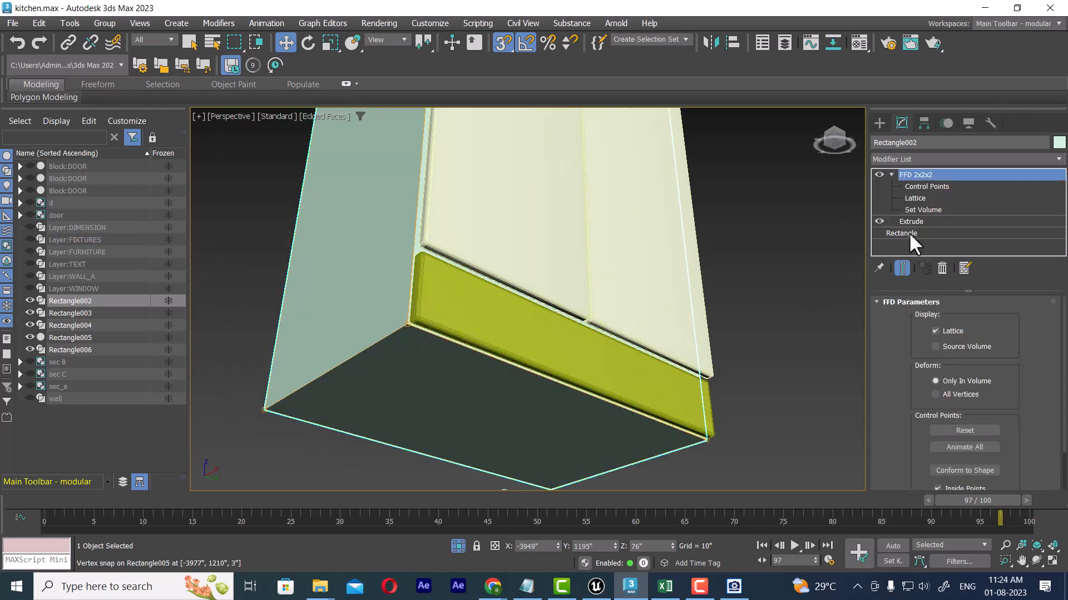
pyautogui.rightClick(927, 182)
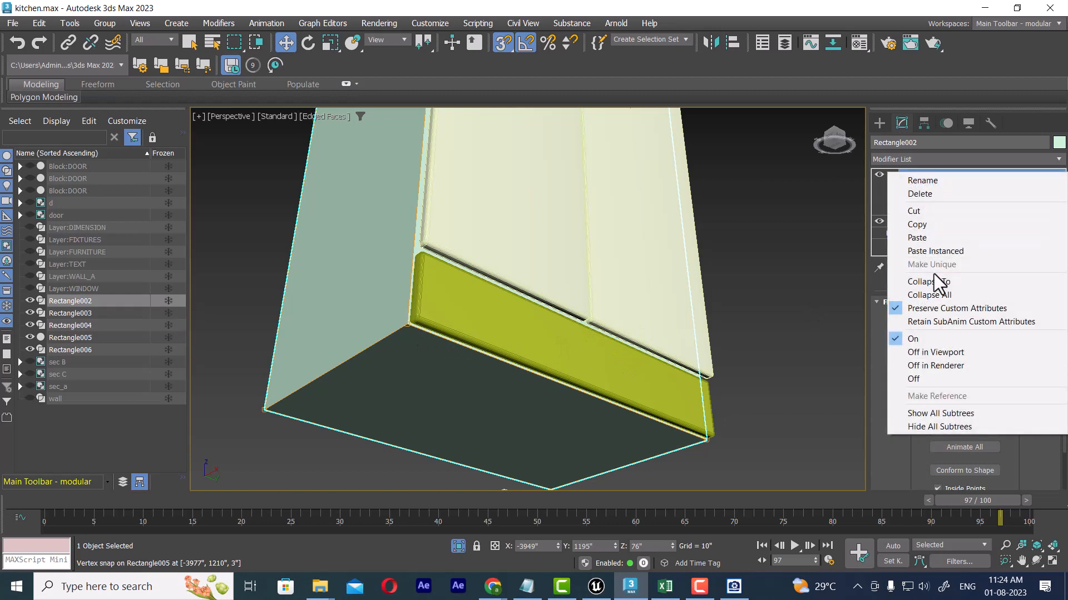
pyautogui.click(948, 238)
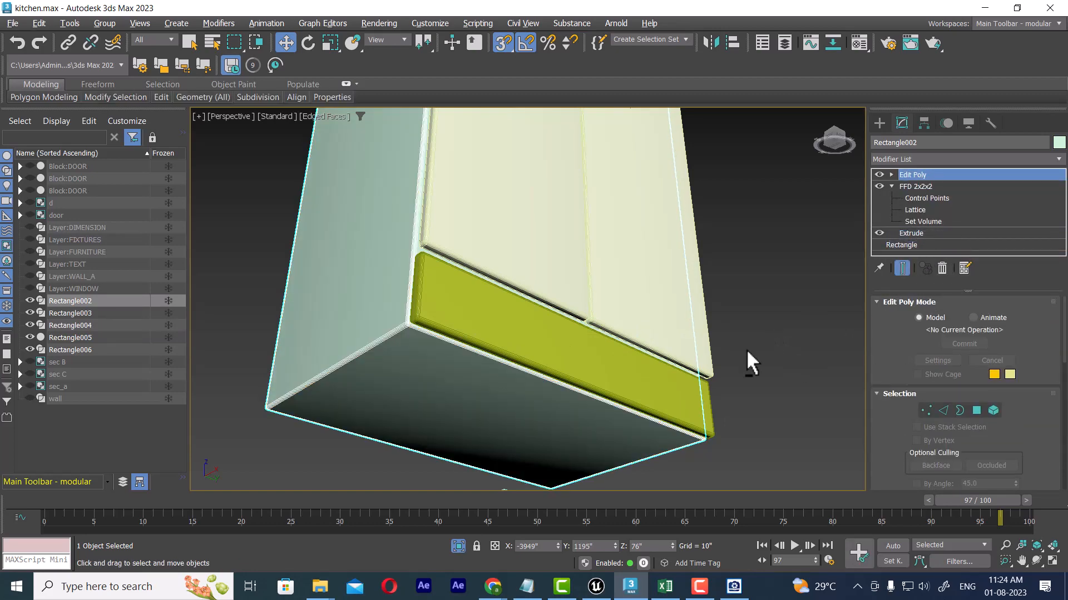
# Step: Select the leg (Rectangle005) and examine how the leg, doors and base panel sit against the body in the Left and Front views
pyautogui.keyDown('alt'); pyautogui.moveTo(748, 351); pyautogui.dragTo(744, 311, button='middle'); pyautogui.keyUp('alt')
pyautogui.click(801, 360)
pyautogui.press('l')
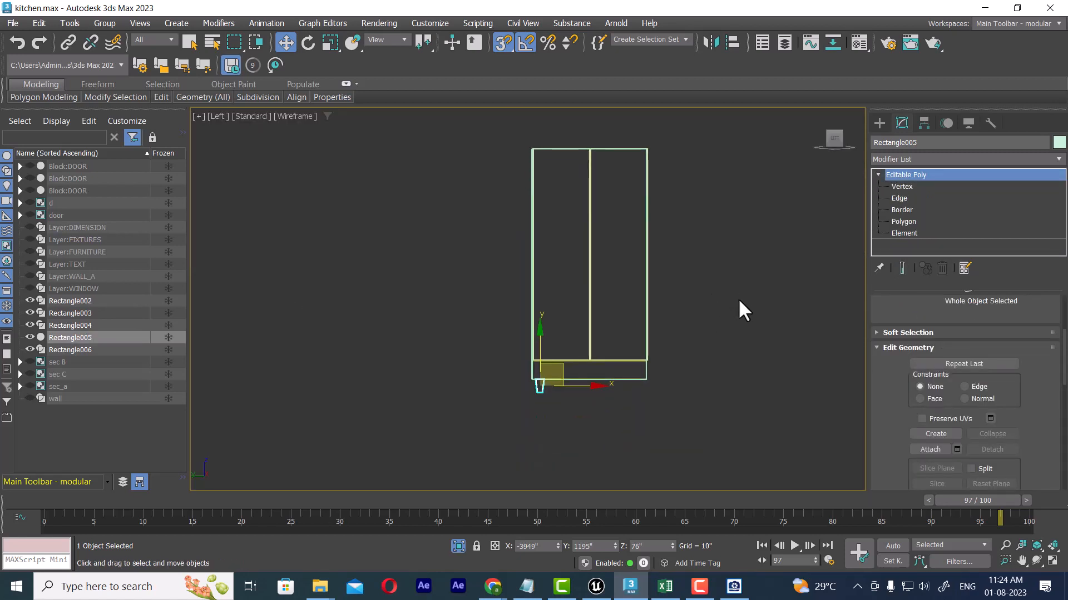
pyautogui.moveTo(713, 379); pyautogui.dragTo(780, 373, button='middle')
pyautogui.press('f')
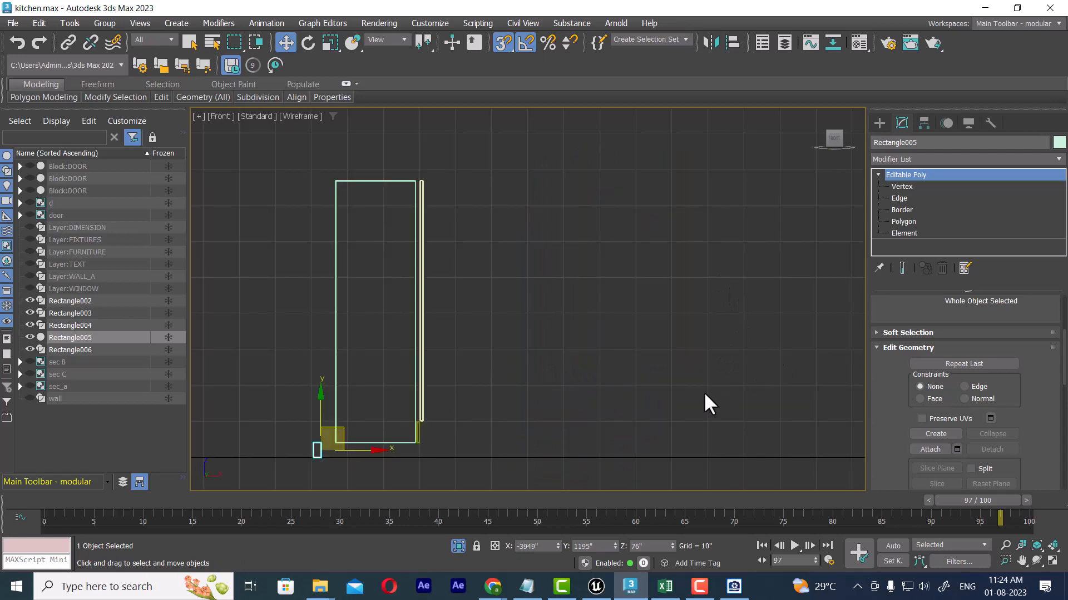
pyautogui.moveTo(690, 386); pyautogui.dragTo(837, 283, button='middle')
pyautogui.scroll(3, 606, 352)
pyautogui.moveTo(536, 342); pyautogui.dragTo(606, 356, button='middle')
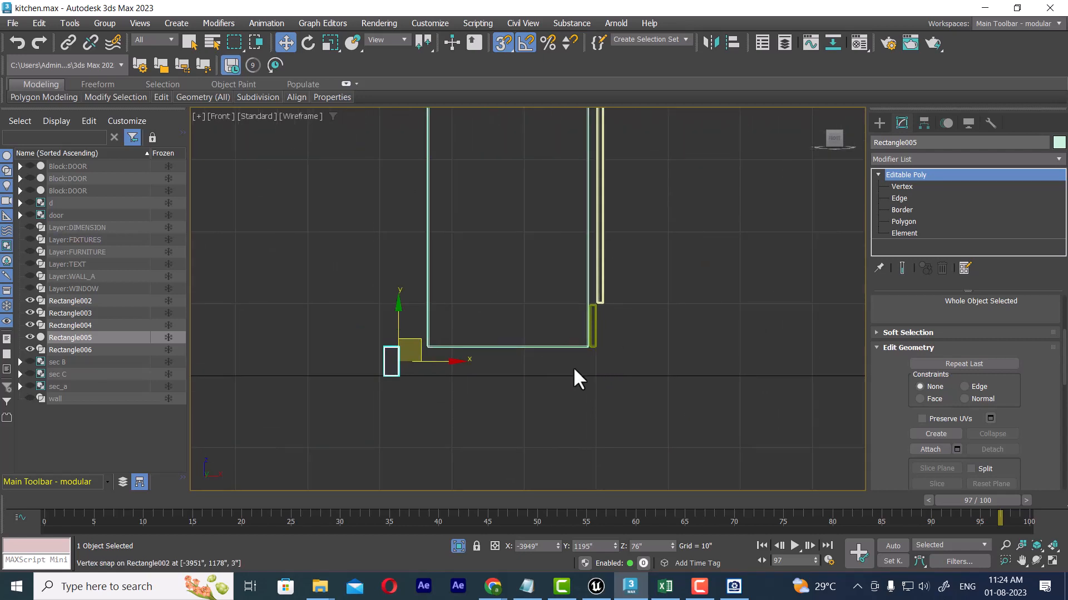
pyautogui.moveTo(495, 401); pyautogui.dragTo(551, 474, button='middle')
pyautogui.moveTo(660, 329); pyautogui.dragTo(655, 470, button='middle')
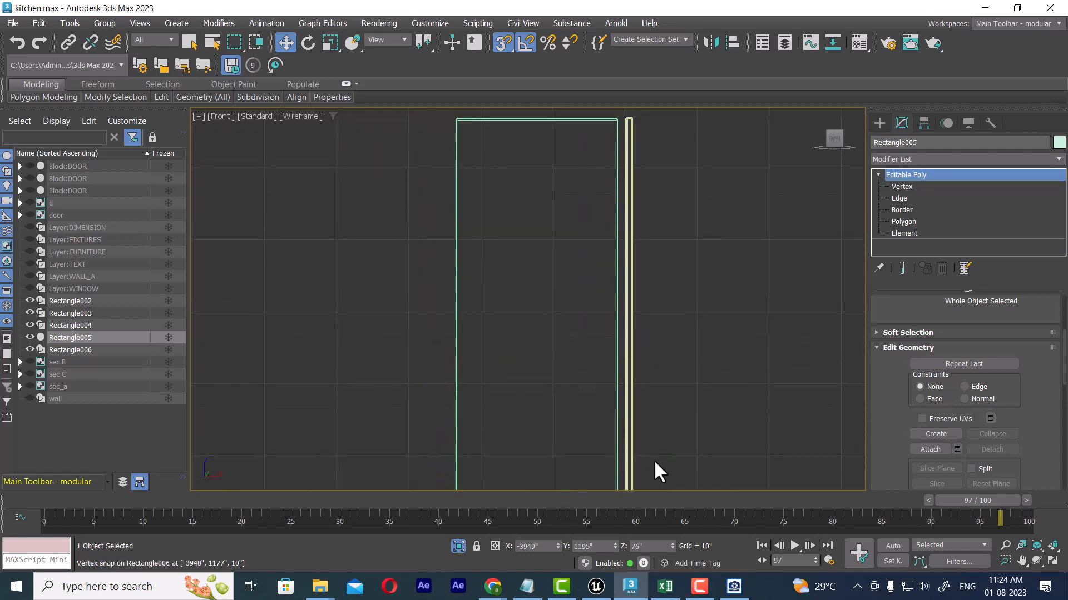
pyautogui.moveTo(621, 225); pyautogui.dragTo(604, 120, button='middle')
pyautogui.moveTo(666, 390); pyautogui.dragTo(638, 188, button='middle')
pyautogui.scroll(2, 644, 256)
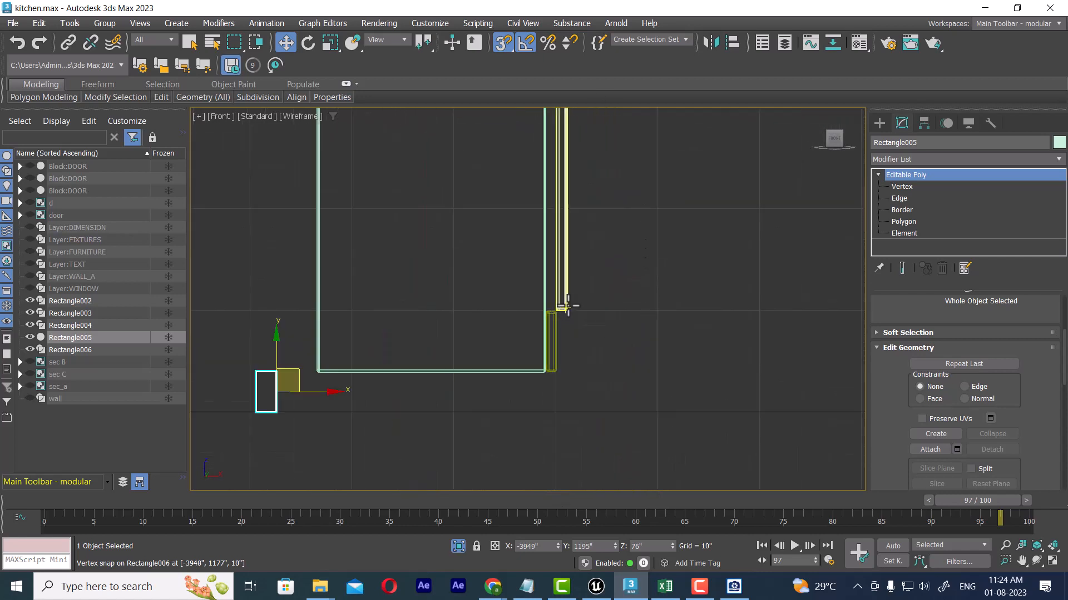
# Step: Examine how the second door (Rectangle006) and the base panel (Rectangle004) sit against the body in the Front, Top and Perspective views
pyautogui.click(563, 306)
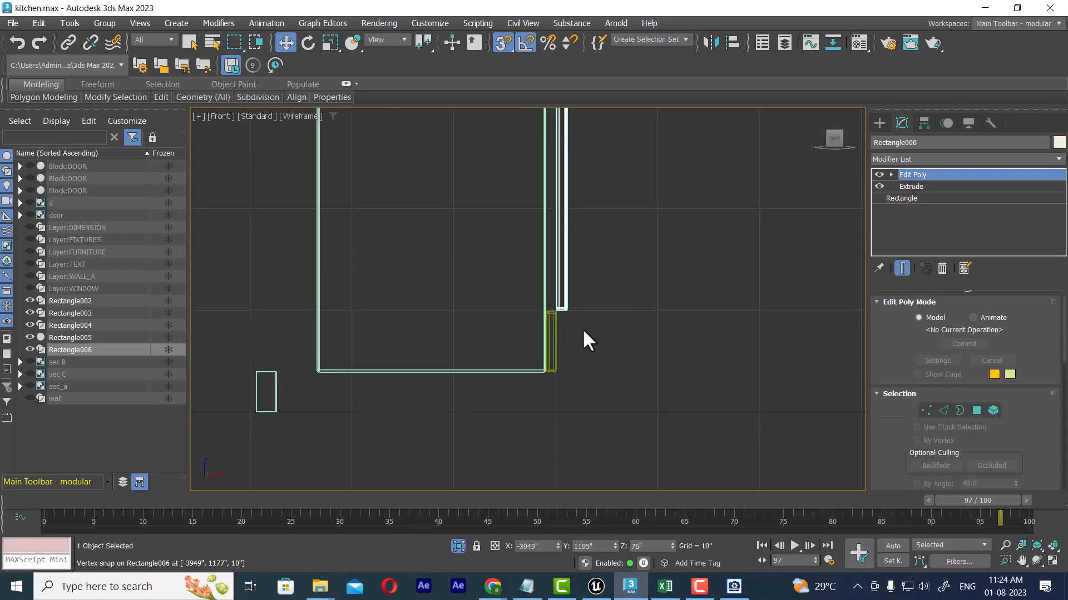
pyautogui.scroll(-3, 575, 311)
pyautogui.moveTo(596, 255); pyautogui.dragTo(596, 447, button='middle')
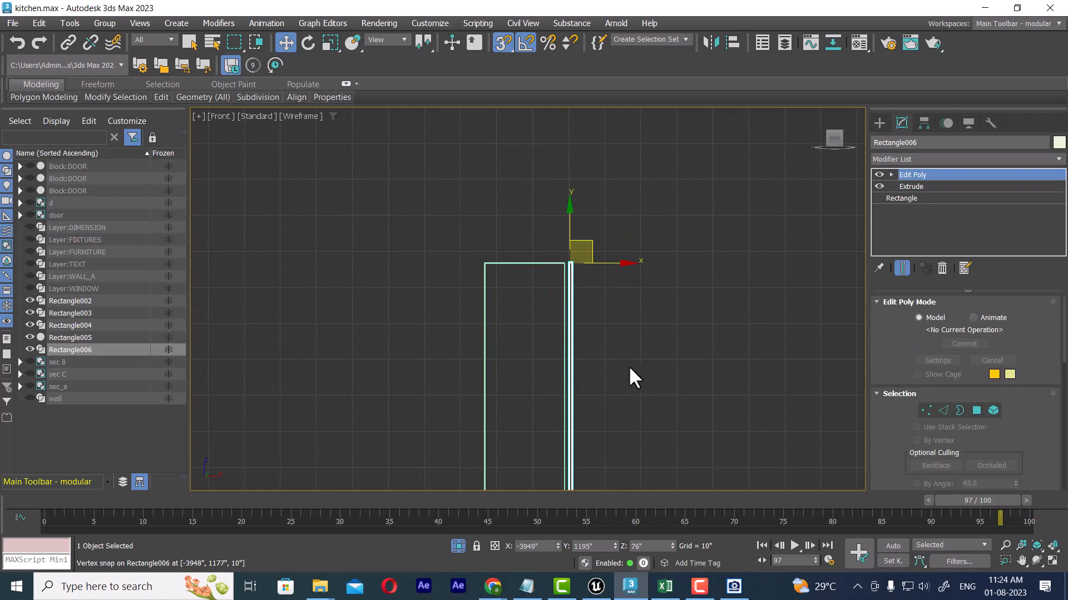
pyautogui.scroll(1, 638, 328)
pyautogui.moveTo(633, 335); pyautogui.dragTo(635, 234, button='middle')
pyautogui.moveTo(620, 199); pyautogui.dragTo(627, 280, button='middle')
pyautogui.scroll(2, 627, 281)
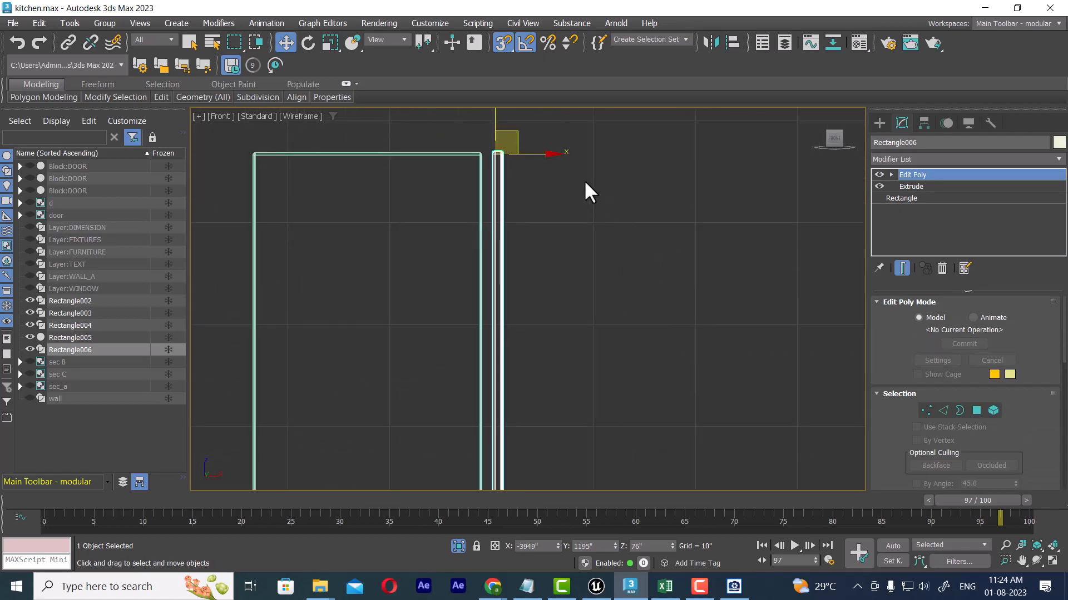
pyautogui.press('t')
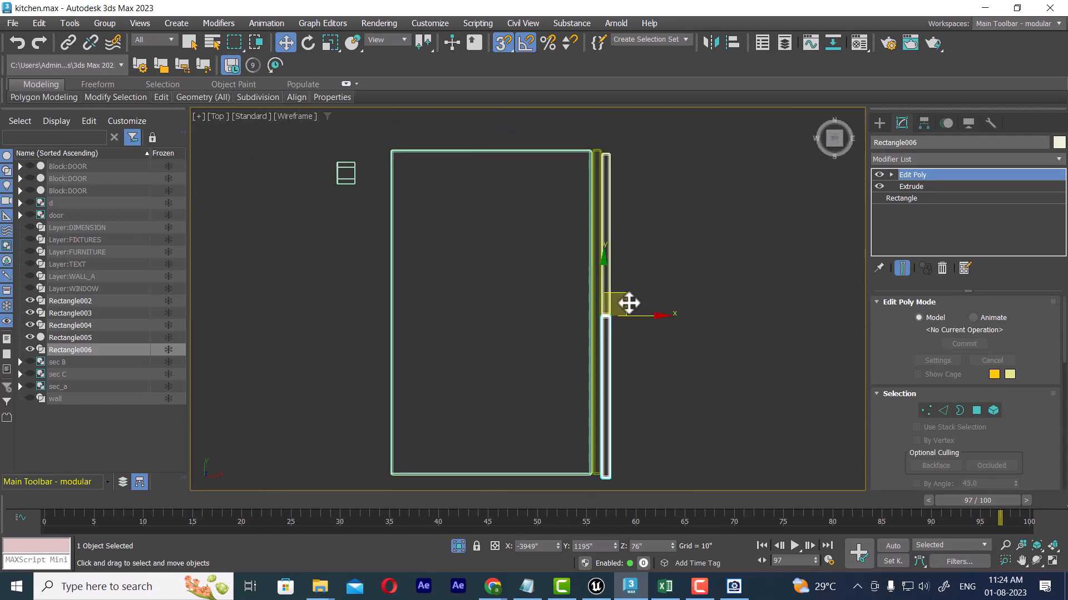
pyautogui.click(632, 350)
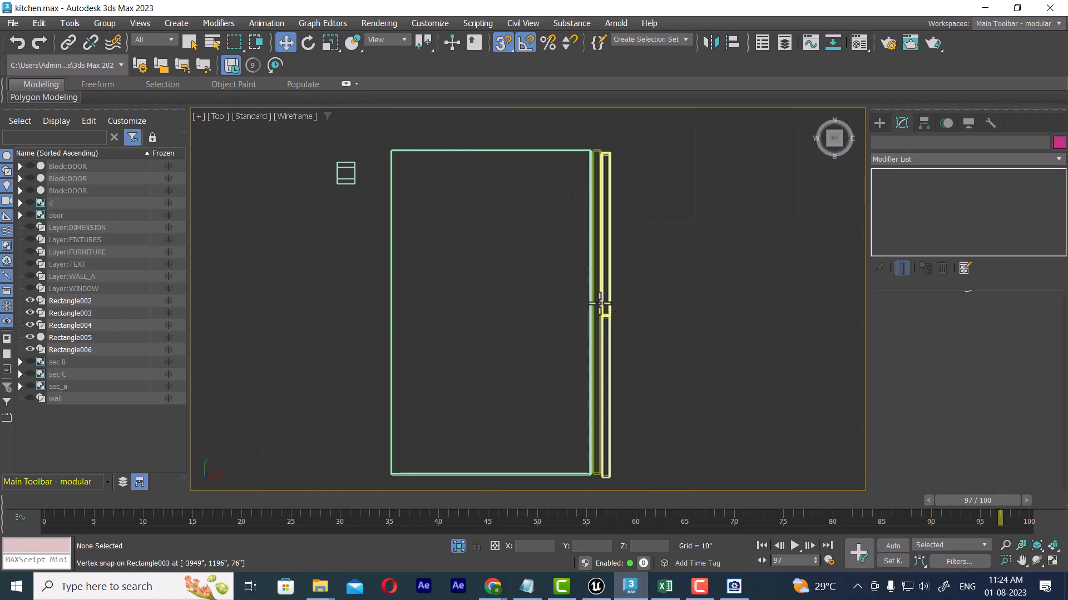
pyautogui.click(600, 307)
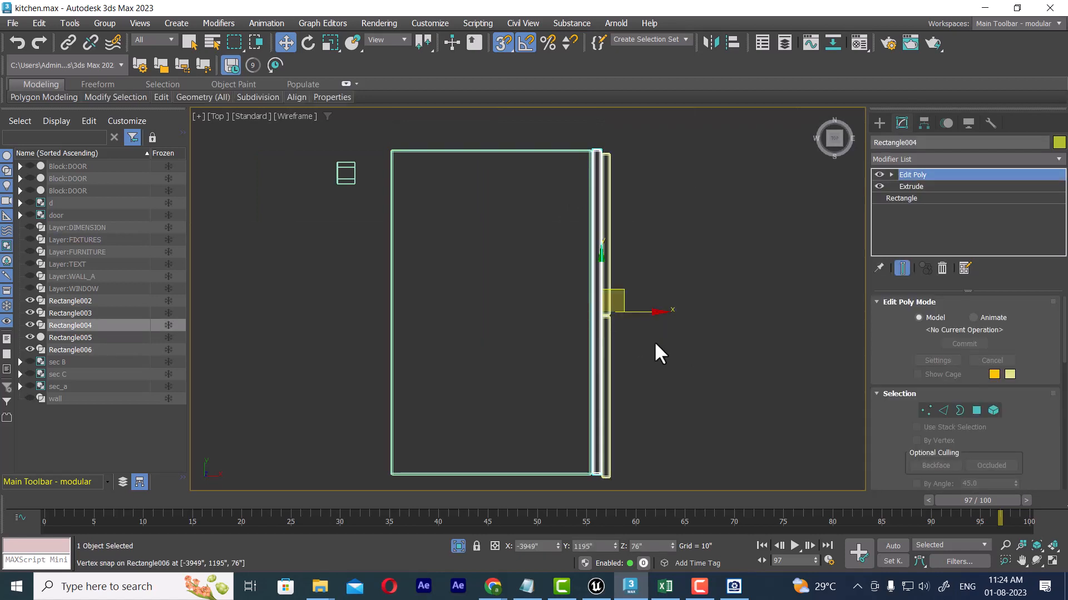
pyautogui.press('p')
pyautogui.keyDown('alt'); pyautogui.moveTo(656, 339); pyautogui.dragTo(672, 318, button='middle'); pyautogui.keyUp('alt')
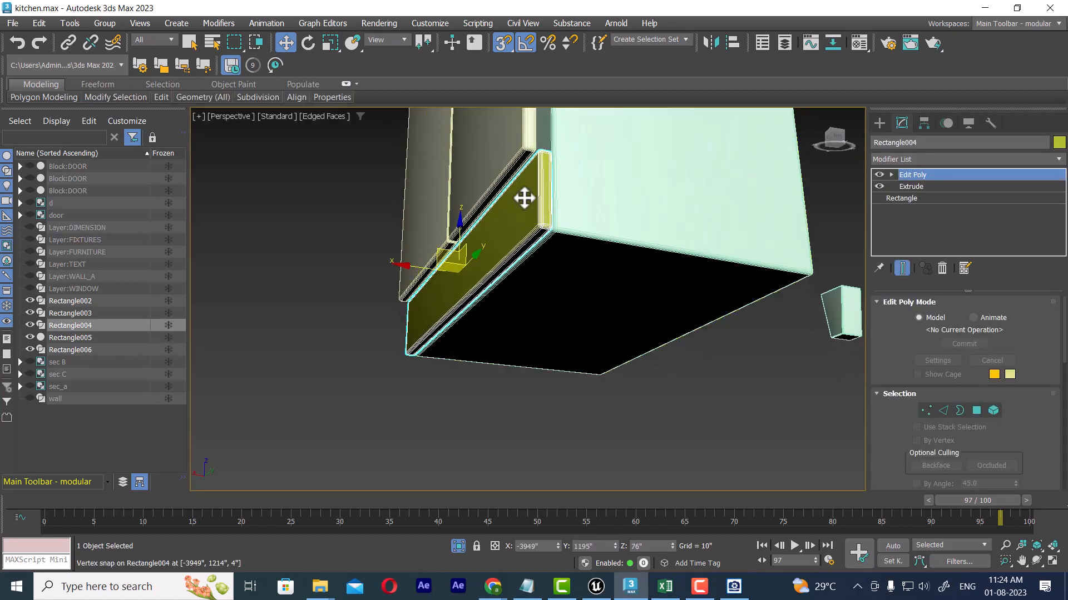
# Step: Move both doors (Rectangle003 and Rectangle006) together along X, without snapping, to line up with the base panel against the body's front
pyautogui.click(510, 166)
pyautogui.keyDown('ctrl'); pyautogui.click(538, 281); pyautogui.keyUp('ctrl')
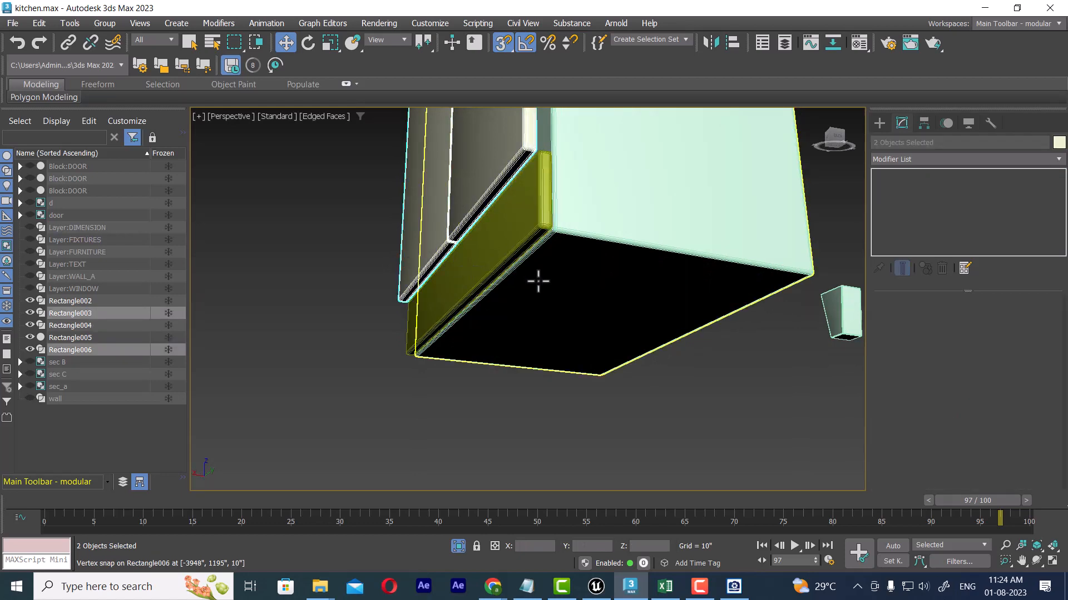
pyautogui.press('t')
pyautogui.scroll(3, 684, 317)
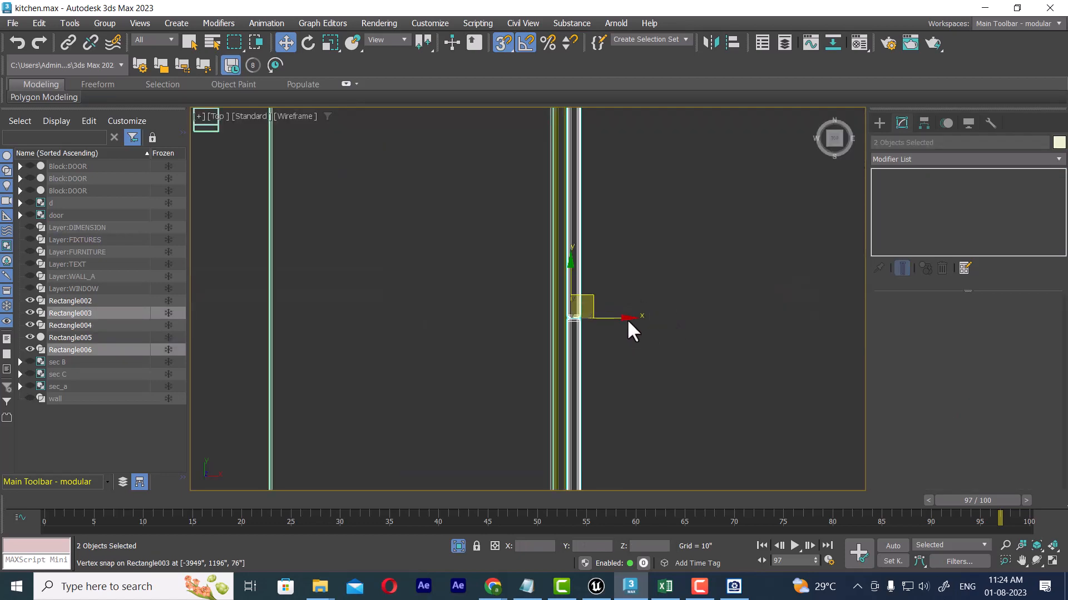
pyautogui.scroll(1, 632, 327)
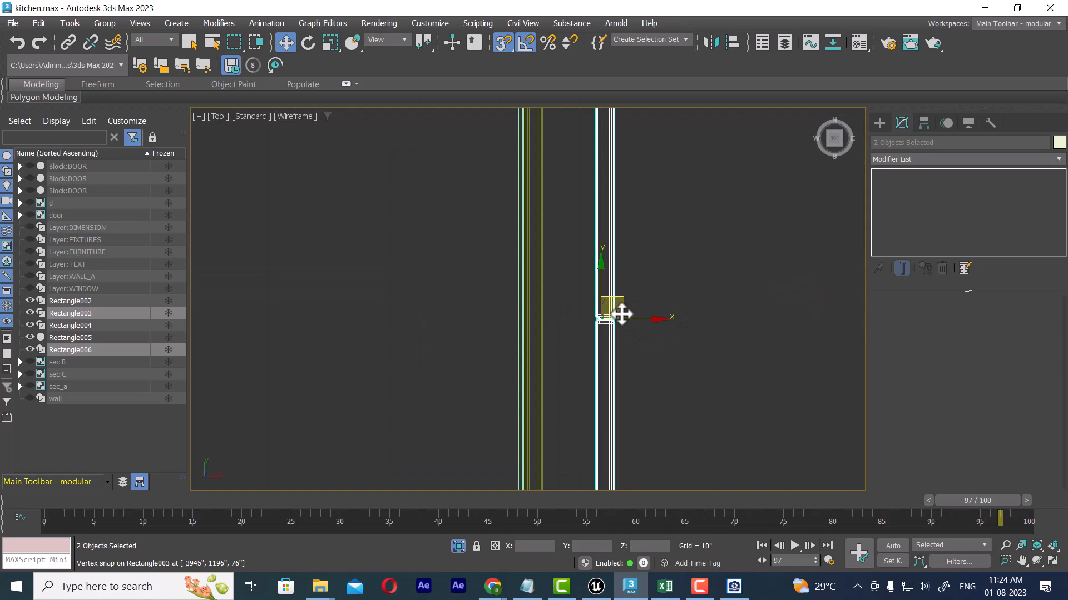
pyautogui.press('s')
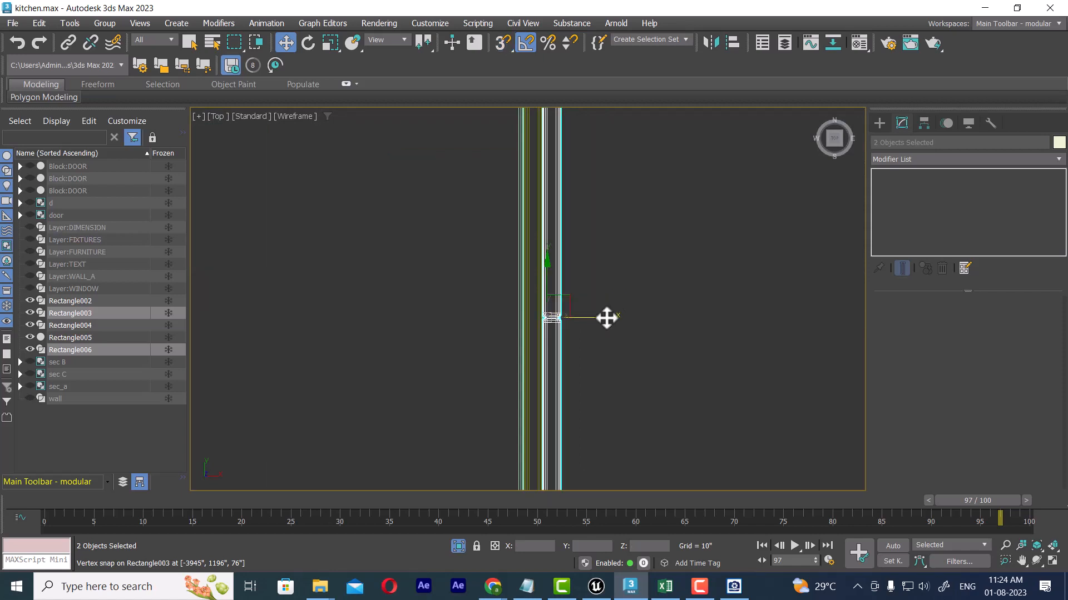
pyautogui.moveTo(604, 320); pyautogui.dragTo(586, 324)
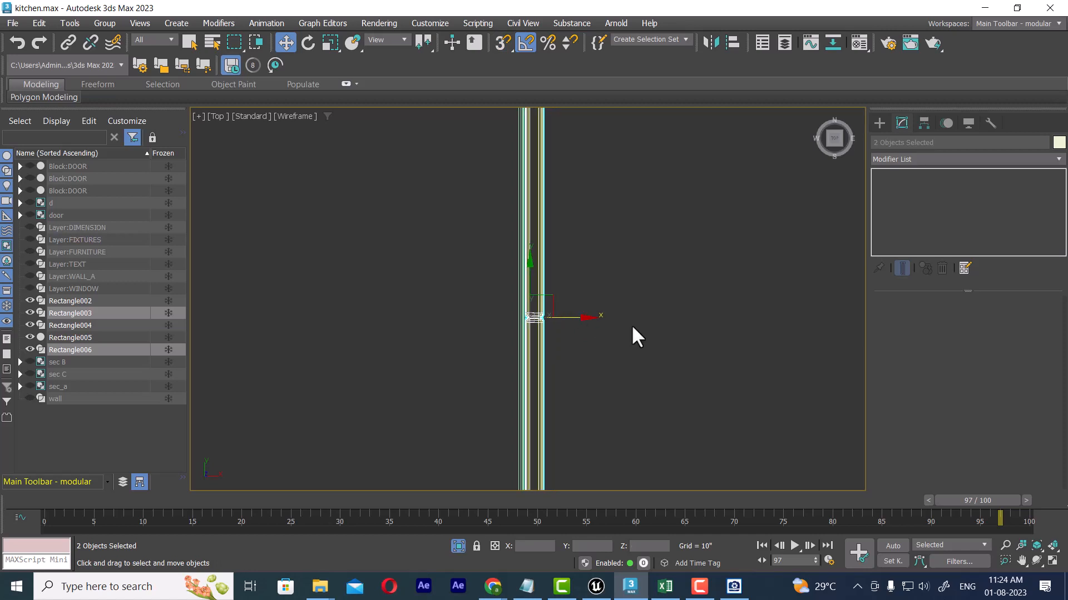
pyautogui.press('p')
pyautogui.keyDown('alt'); pyautogui.moveTo(610, 298); pyautogui.dragTo(758, 306, button='middle'); pyautogui.keyUp('alt')
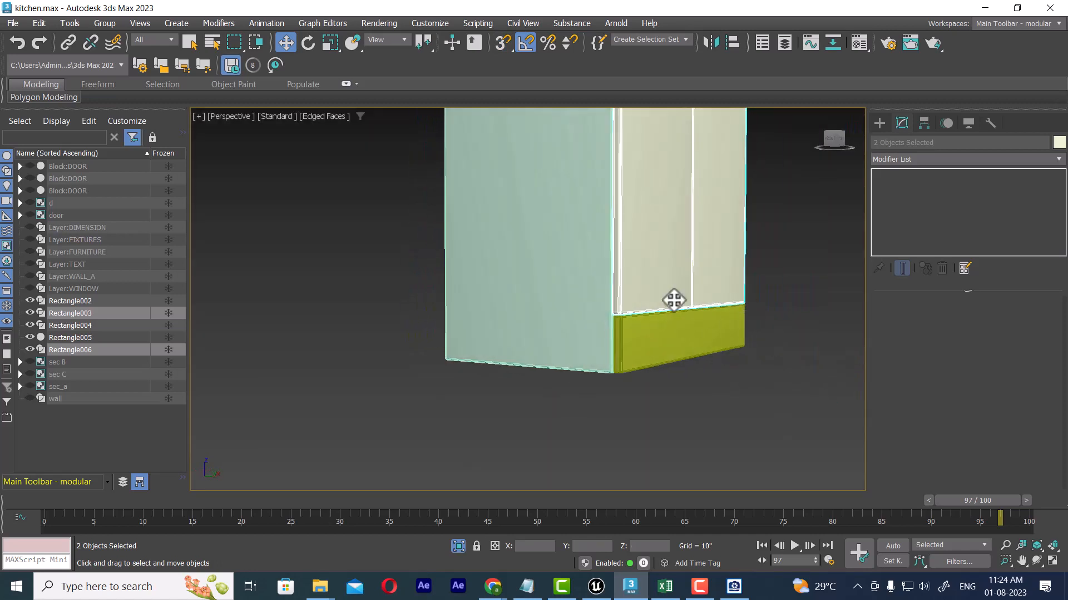
pyautogui.keyDown('alt'); pyautogui.moveTo(674, 301); pyautogui.dragTo(639, 465, button='middle'); pyautogui.keyUp('alt')
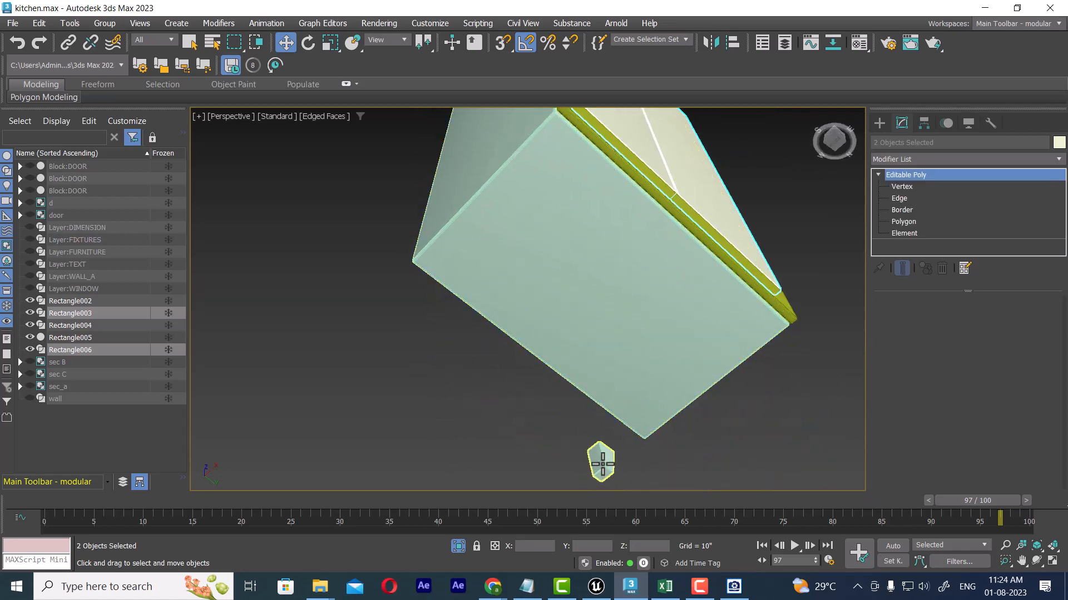
# Step: Move the leg (Rectangle005) along X beneath the body's front edge and clone it as one Instance beneath the back edge
pyautogui.click(660, 410)
pyautogui.press('l')
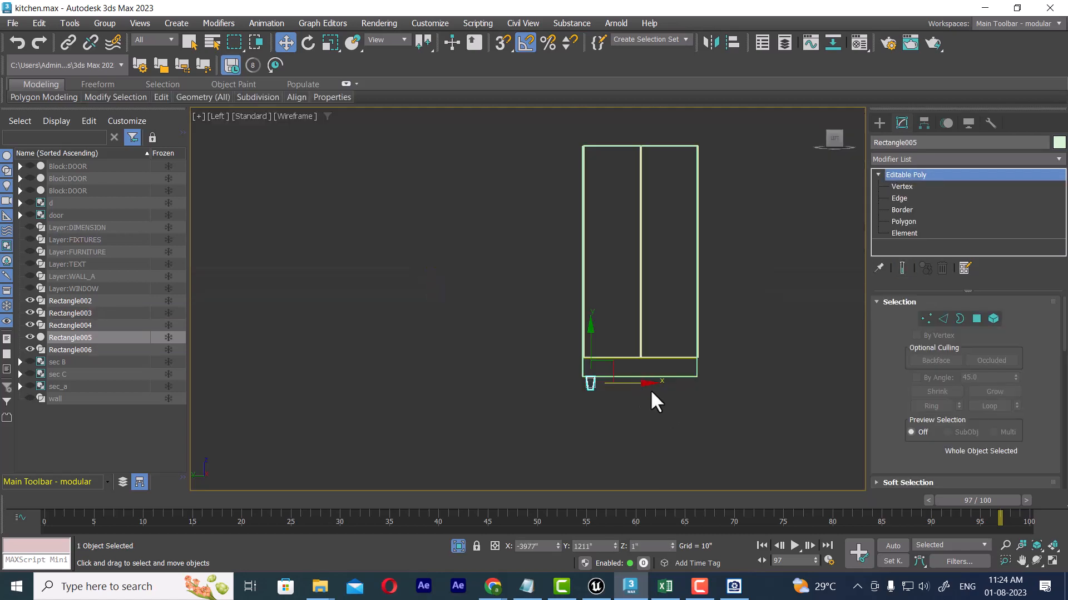
pyautogui.press('f')
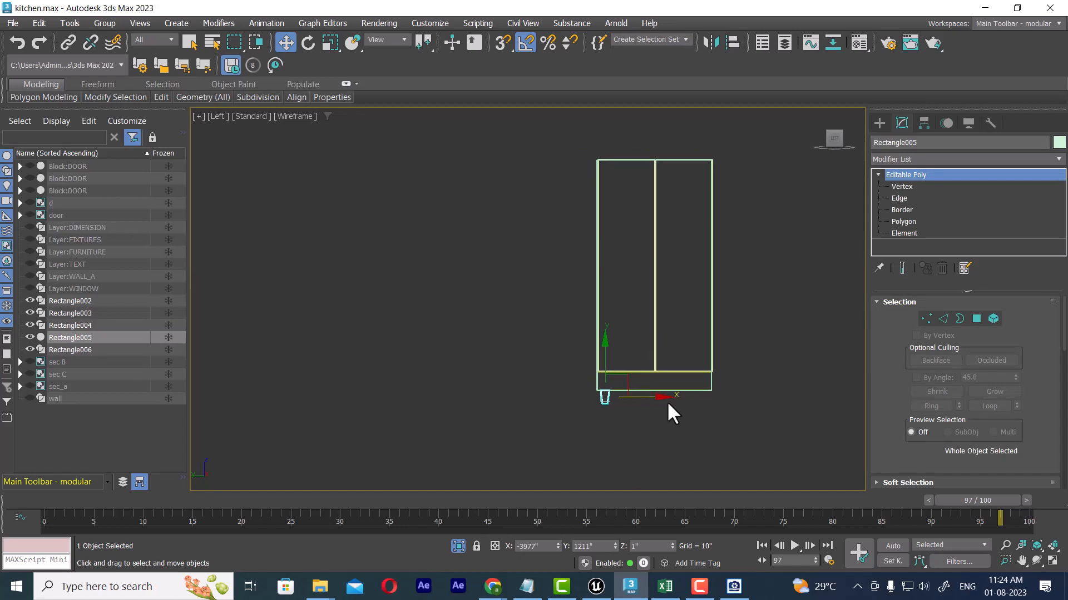
pyautogui.moveTo(587, 437); pyautogui.dragTo(623, 267, button='middle')
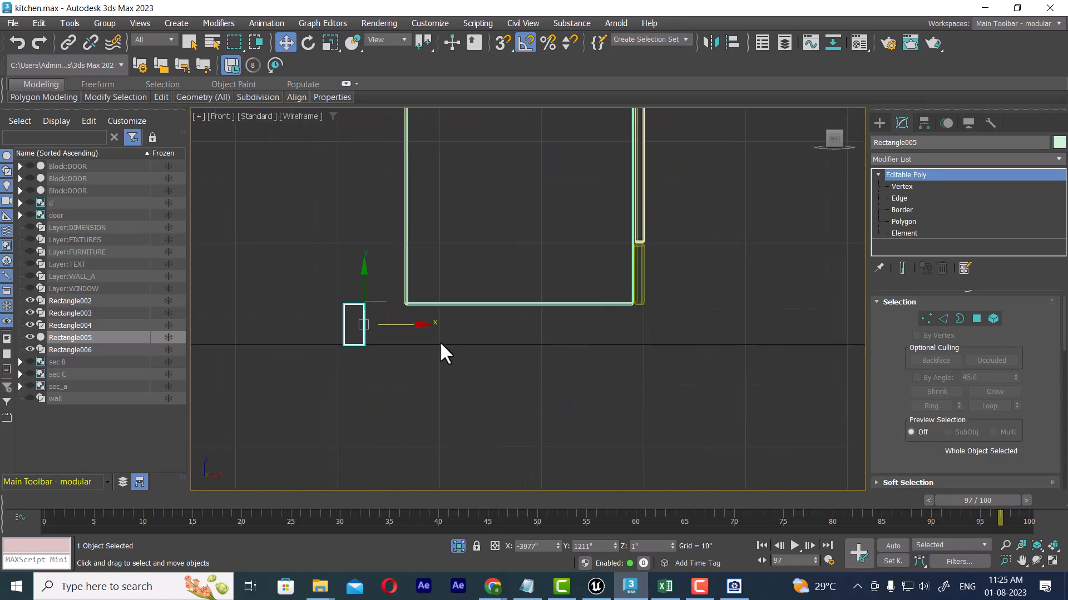
pyautogui.moveTo(422, 326); pyautogui.dragTo(514, 325)
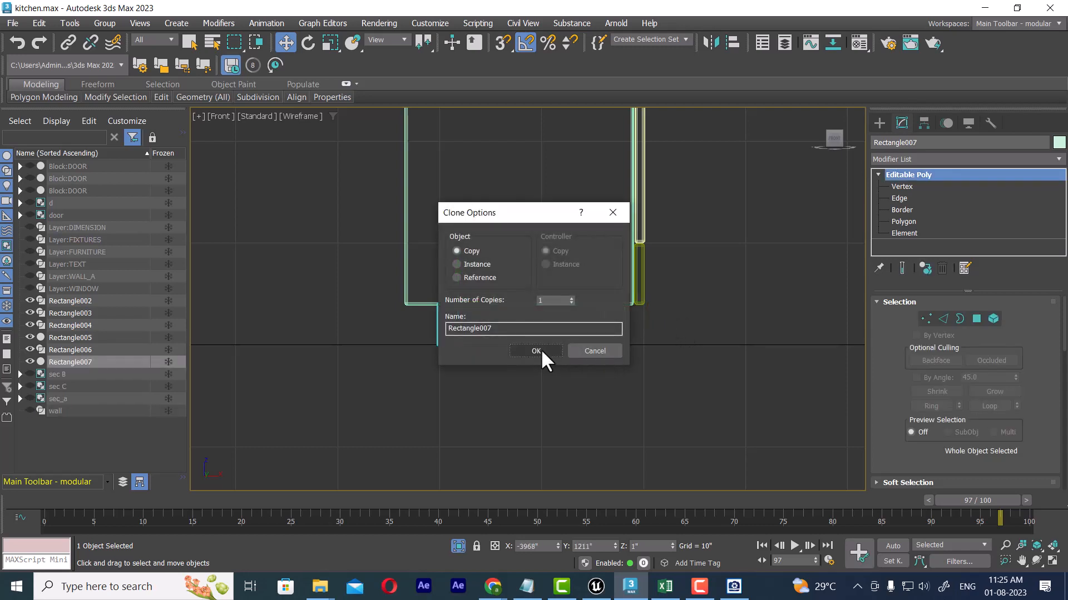
pyautogui.click(476, 264)
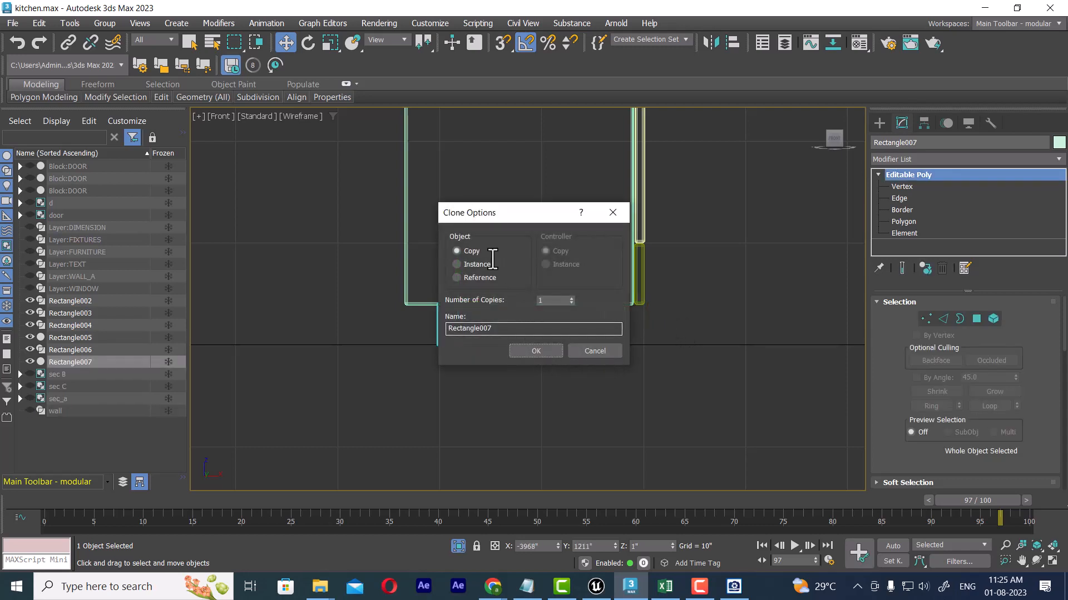
pyautogui.click(535, 351)
# Step: Unhide all objects and clone the two selected legs as Instances beneath the body's opposite side in the Left view
pyautogui.moveTo(696, 337); pyautogui.dragTo(362, 398)
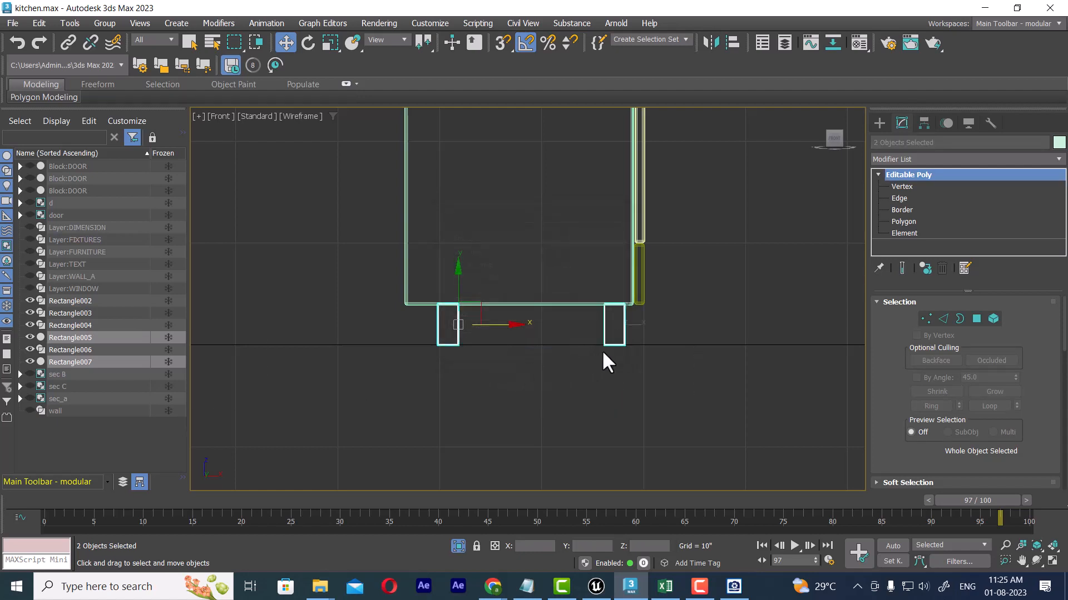
pyautogui.press('l')
pyautogui.scroll(5, 569, 301)
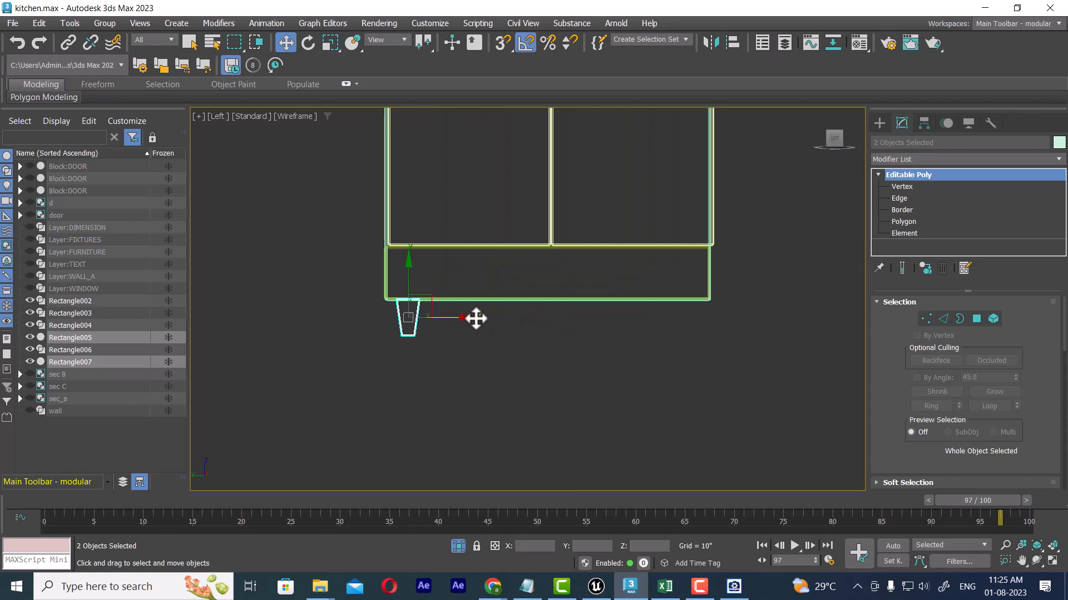
pyautogui.rightClick(751, 324)
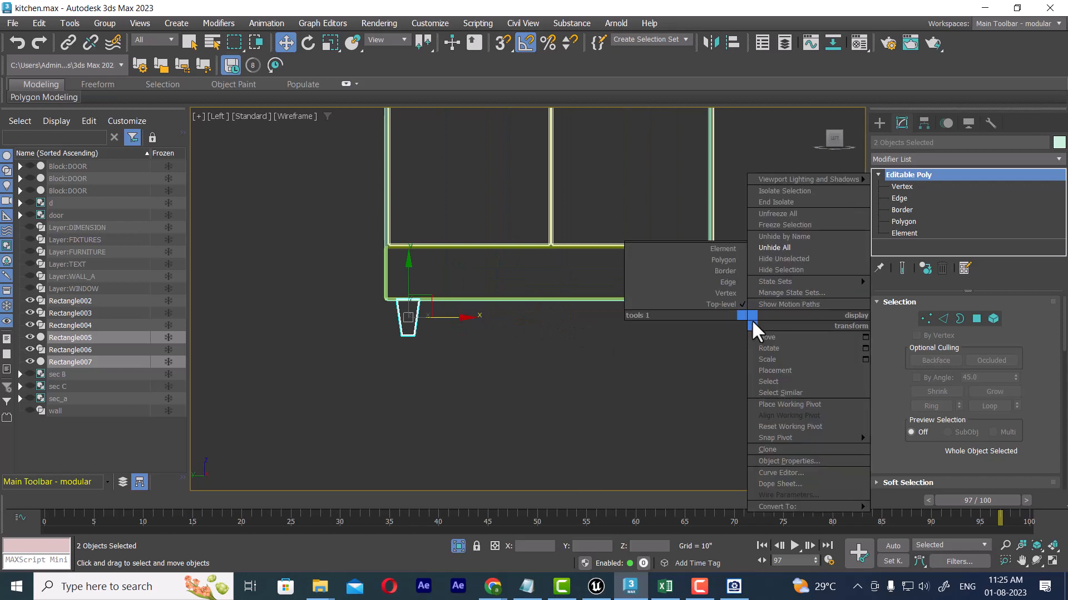
pyautogui.click(774, 252)
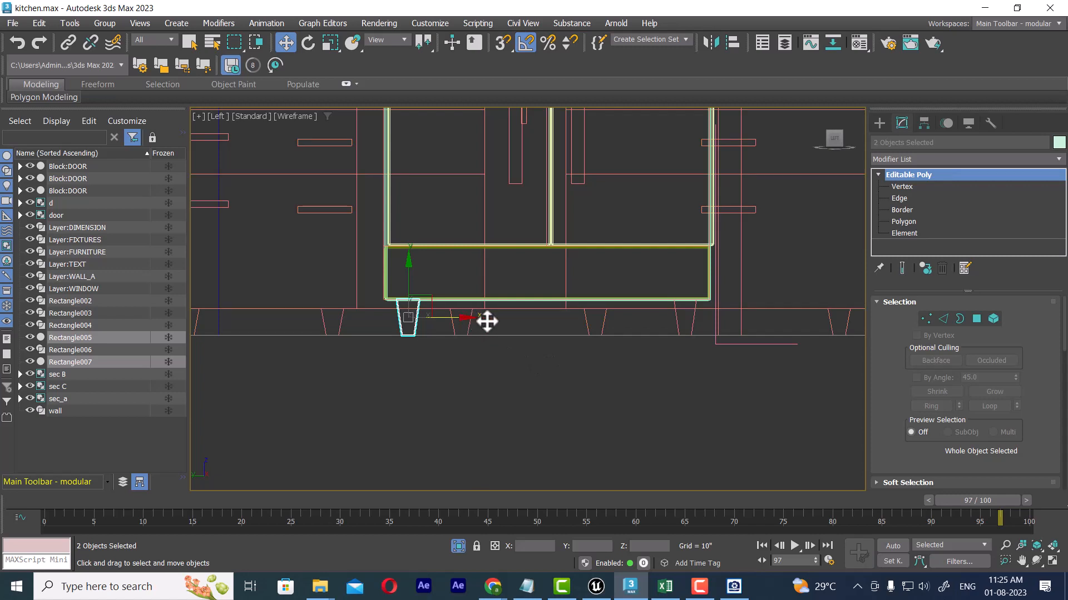
pyautogui.keyDown('shift'); pyautogui.moveTo(489, 320); pyautogui.dragTo(742, 339); pyautogui.keyUp('shift')
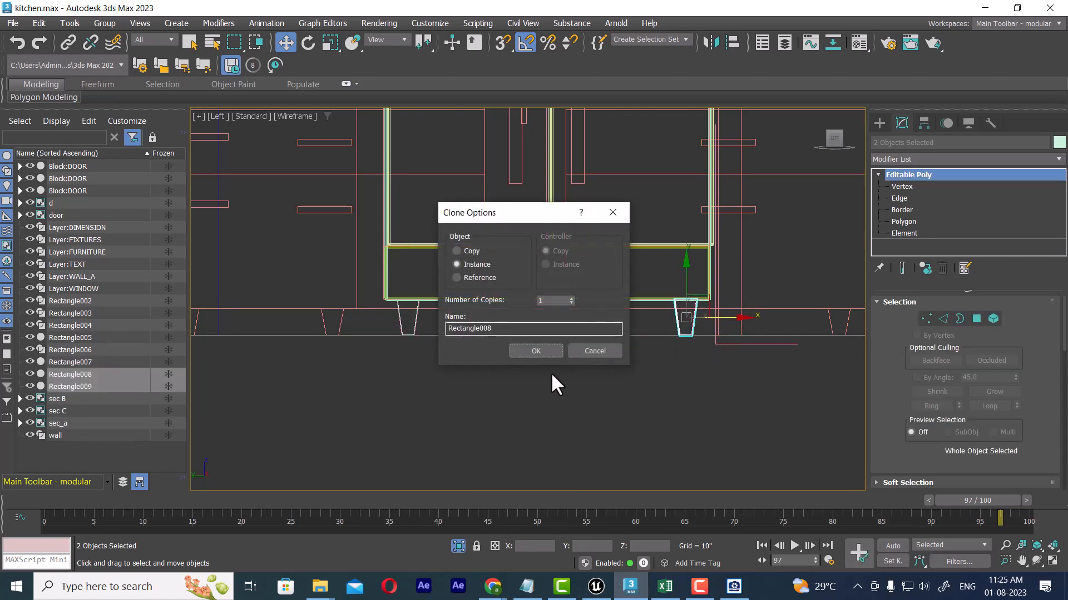
pyautogui.click(536, 348)
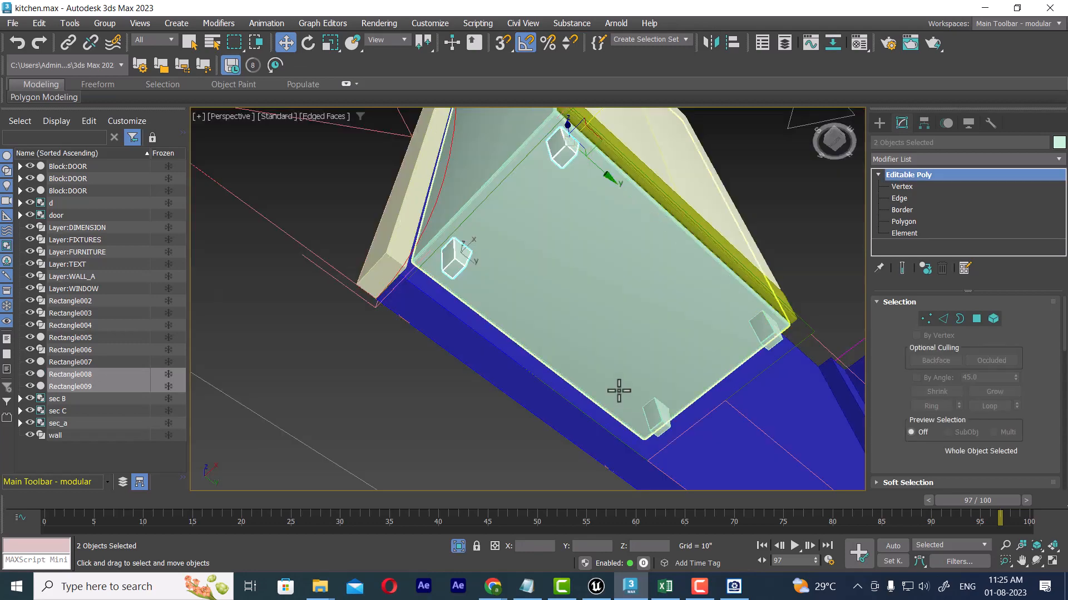
# Step: Add the body, base panel and both doors to the selected cloned legs and isolate the selection
pyautogui.moveTo(619, 389)
pyautogui.mouseDown(button='middle')
pyautogui.moveTo(634, 331)
pyautogui.moveTo(616, 324)
pyautogui.mouseUp(button='middle')
pyautogui.keyDown('ctrl'); pyautogui.click(609, 267); pyautogui.keyUp('ctrl')
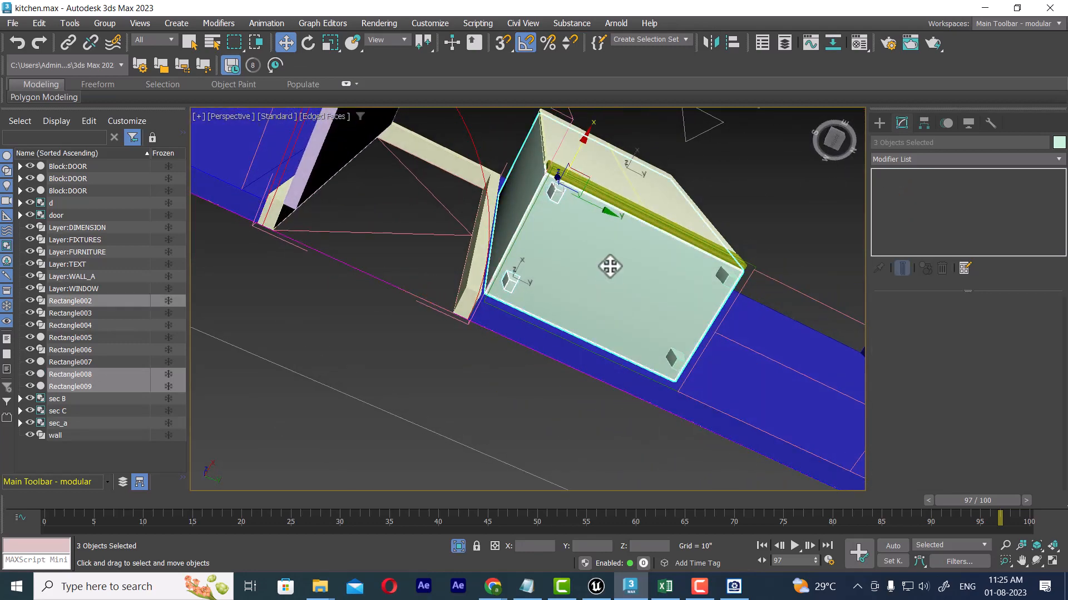
pyautogui.keyDown('alt'); pyautogui.moveTo(637, 231); pyautogui.dragTo(635, 294, button='middle'); pyautogui.keyUp('alt')
pyautogui.keyDown('ctrl'); pyautogui.click(636, 254); pyautogui.keyUp('ctrl')
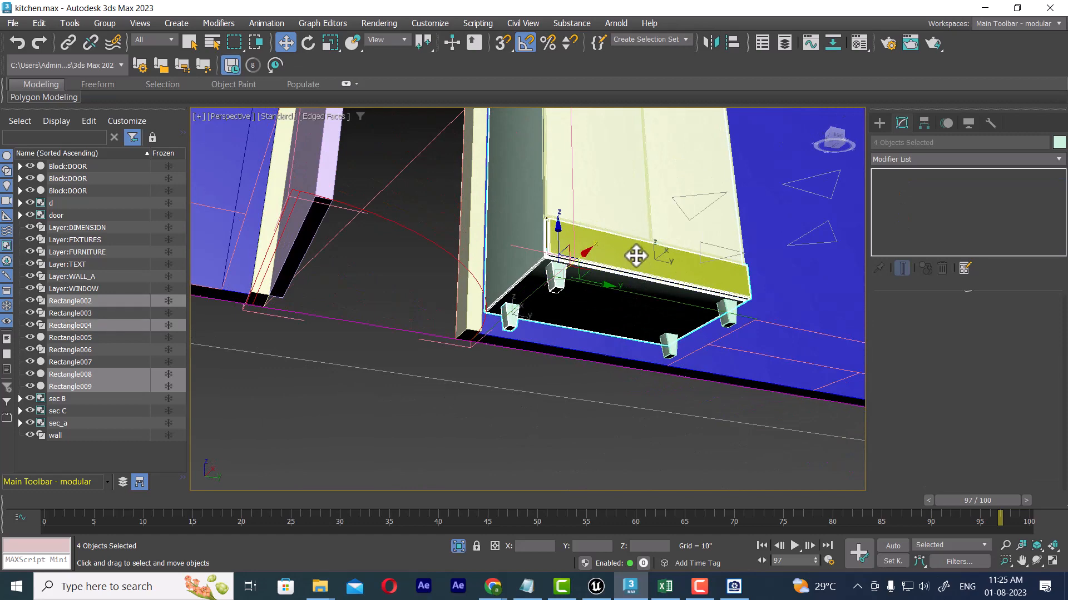
pyautogui.keyDown('alt'); pyautogui.moveTo(636, 250); pyautogui.dragTo(697, 214, button='middle'); pyautogui.keyUp('alt')
pyautogui.keyDown('ctrl'); pyautogui.click(697, 214); pyautogui.keyUp('ctrl')
pyautogui.keyDown('ctrl'); pyautogui.click(648, 247); pyautogui.keyUp('ctrl')
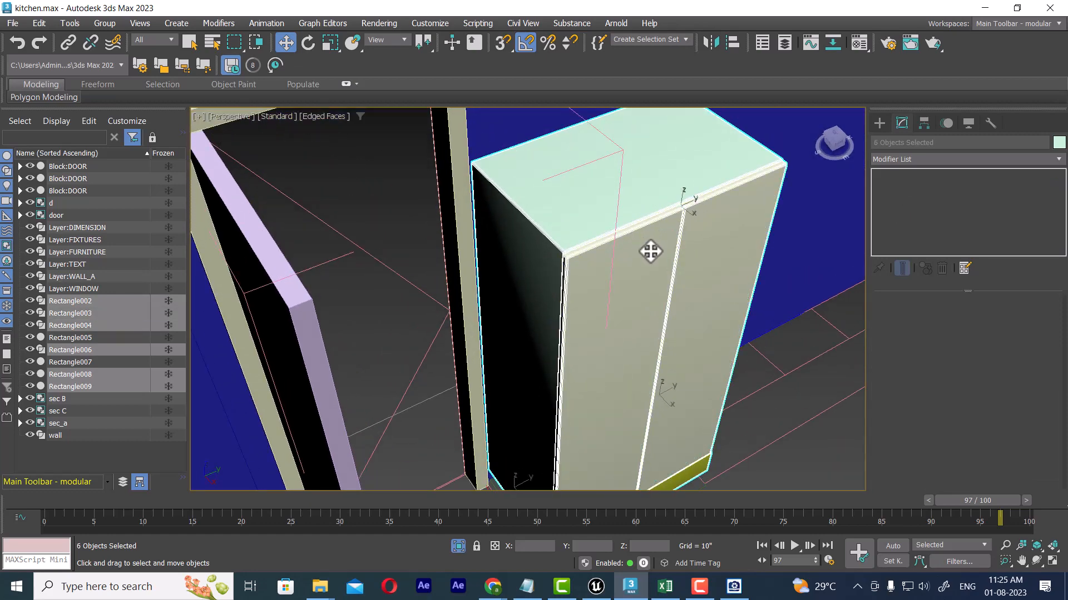
pyautogui.hotkey('alt', 'q')
pyautogui.keyDown('alt'); pyautogui.moveTo(675, 289); pyautogui.dragTo(629, 312, button='middle'); pyautogui.keyUp('alt')
# Step: Unhide all objects, add the two remaining legs (Rectangle005 and Rectangle007) to the selection and isolate the whole tall unit
pyautogui.rightClick(669, 283)
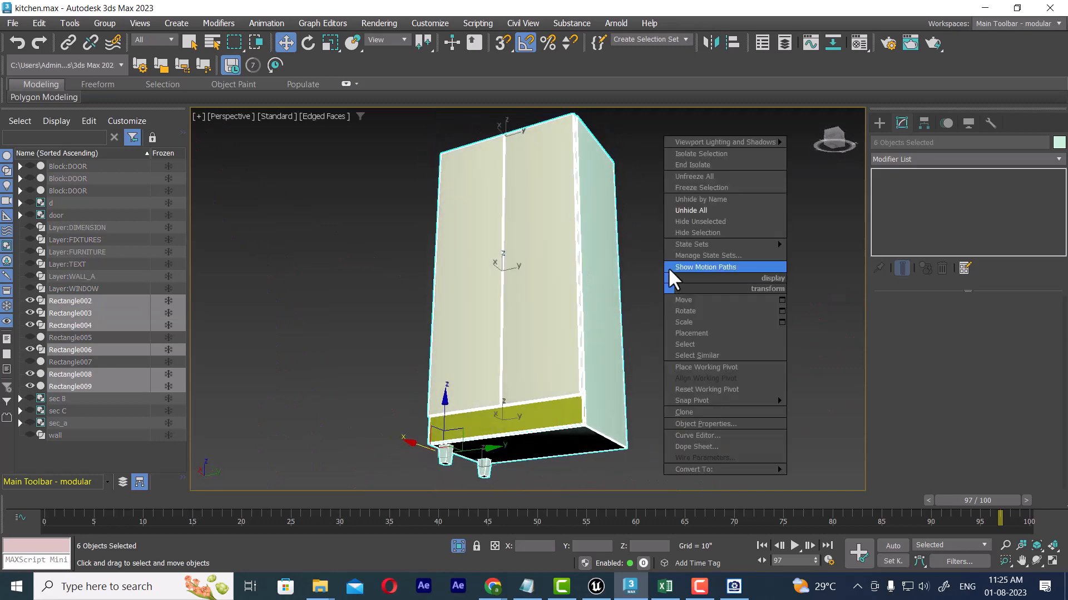
pyautogui.click(700, 212)
pyautogui.scroll(4, 570, 364)
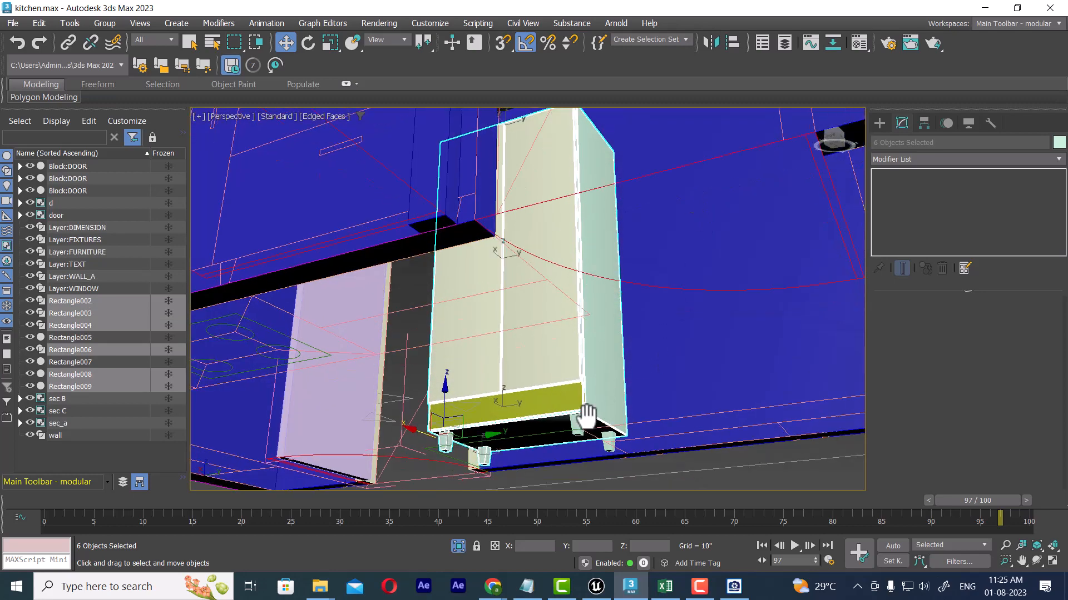
pyautogui.keyDown('ctrl'); pyautogui.click(555, 349); pyautogui.keyUp('ctrl')
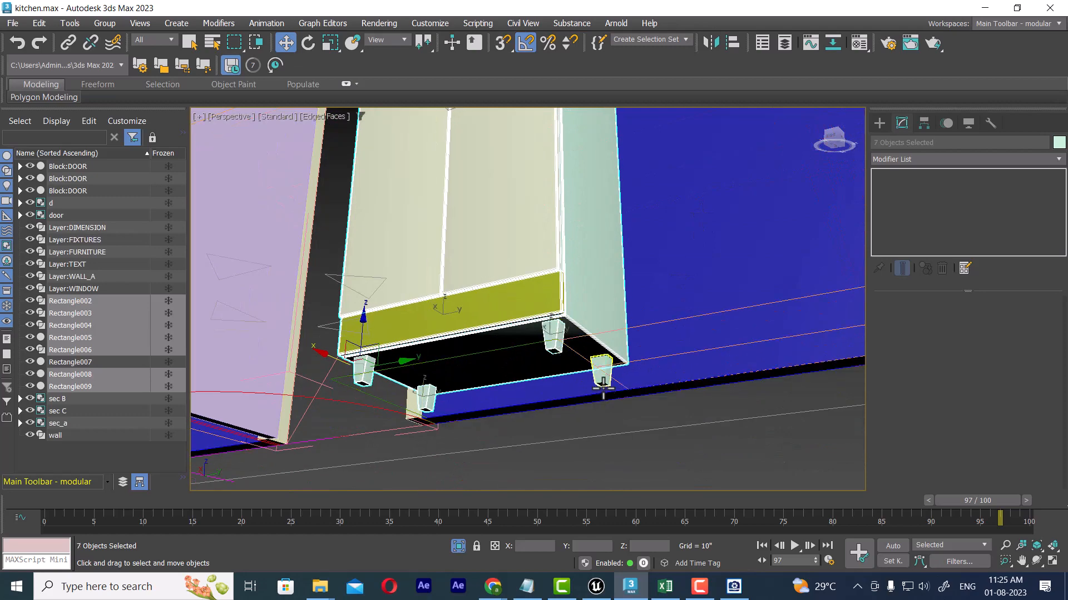
pyautogui.keyDown('ctrl'); pyautogui.click(602, 371); pyautogui.keyUp('ctrl')
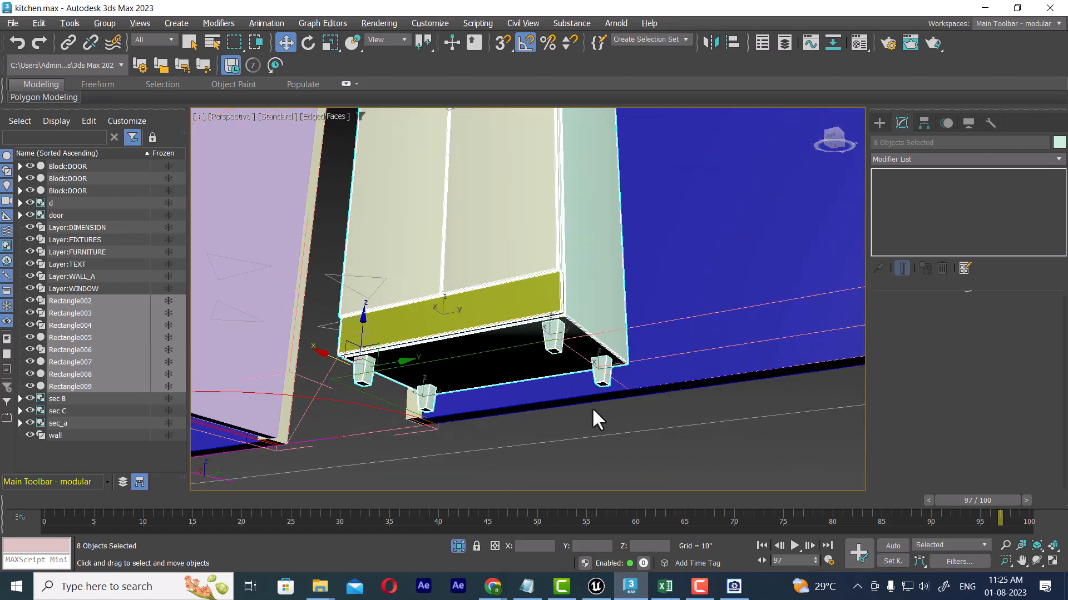
pyautogui.hotkey('alt', 'q')
pyautogui.keyDown('alt'); pyautogui.moveTo(599, 315); pyautogui.dragTo(667, 383, button='middle'); pyautogui.keyUp('alt')
pyautogui.scroll(-2, 626, 362)
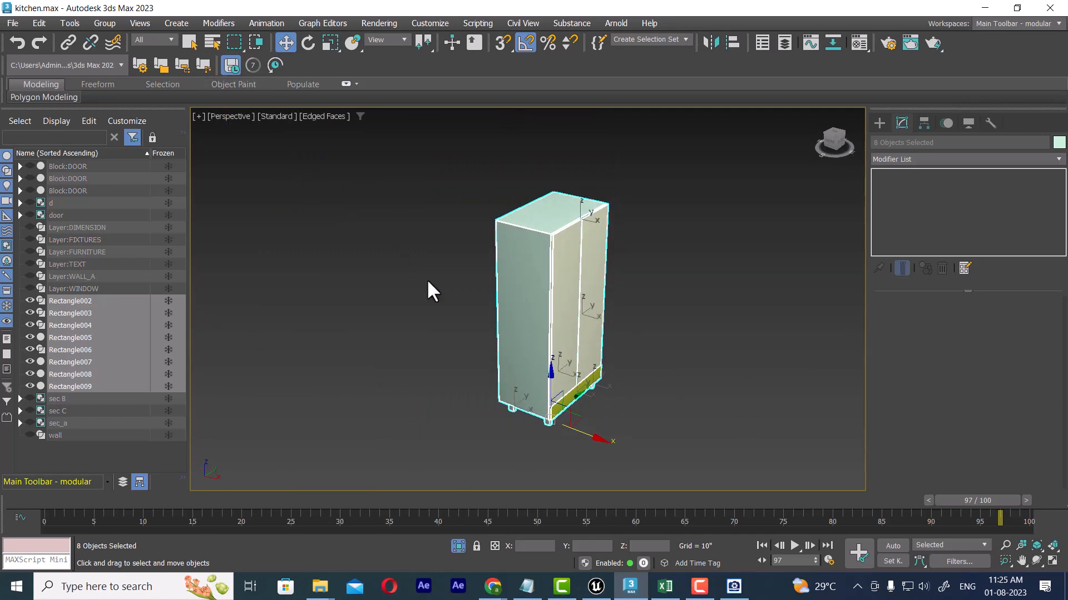
# Step: Group the selected body, base panel, doors and legs of the tall unit under the name "fridge"
pyautogui.click(104, 23)
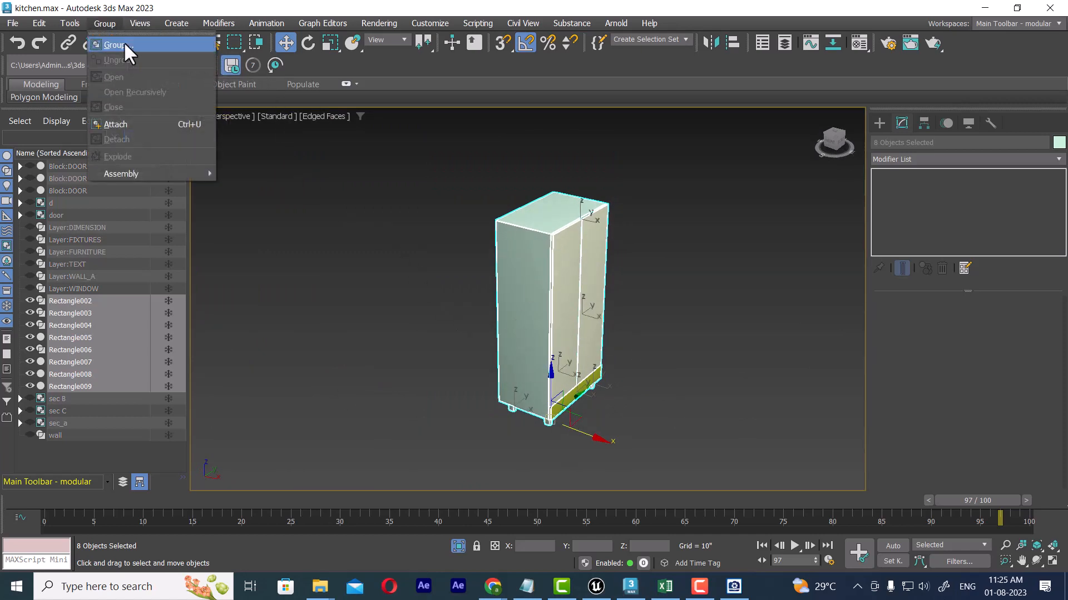
pyautogui.click(132, 42)
pyautogui.write('f')
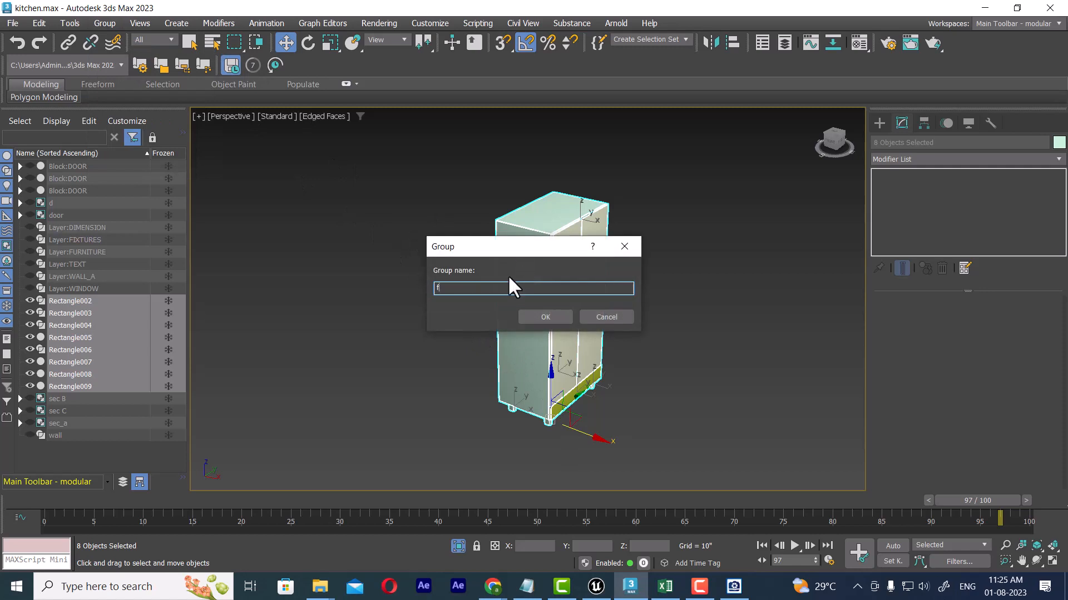
pyautogui.write('ridge')
pyautogui.press('Return')
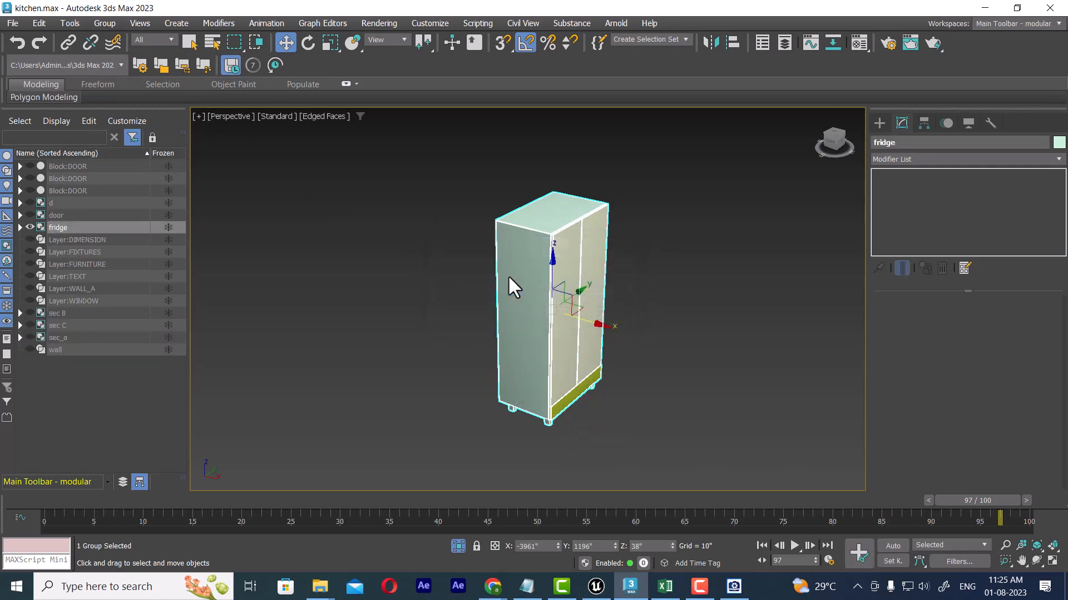
# Step: Assign the 01 - Default Physical Material to the fridge group and close the Material Editor
pyautogui.click(739, 402)
pyautogui.click(582, 303)
pyautogui.click(743, 255)
pyautogui.press('m')
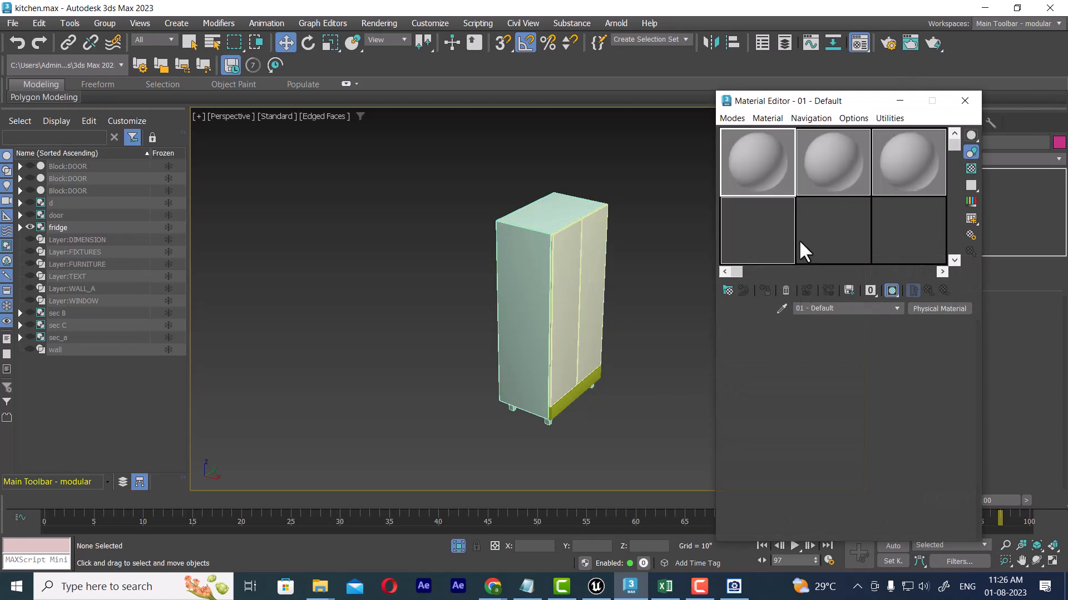
pyautogui.hotkey('ctrl', 'z')
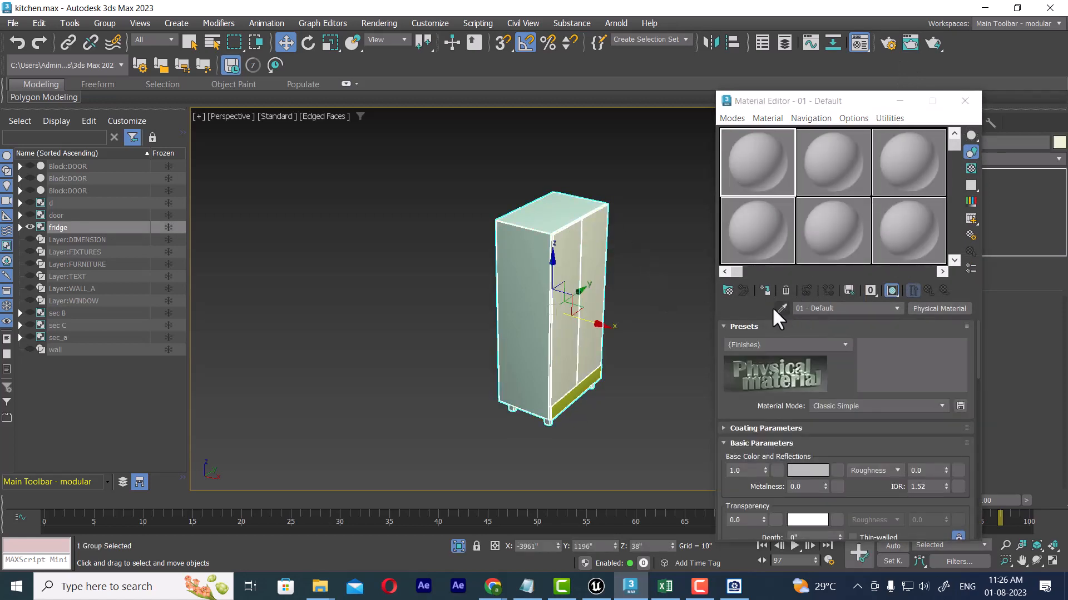
pyautogui.click(765, 290)
pyautogui.click(971, 99)
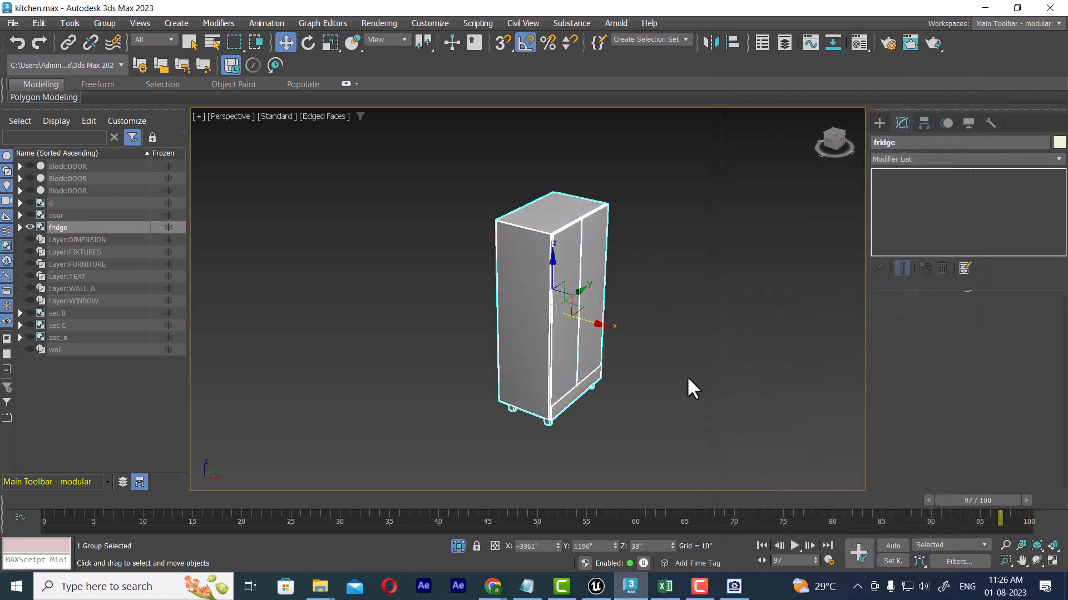
# Step: Deselect the fridge group and unhide all objects to bring back the whole kitchen
pyautogui.click(687, 377)
pyautogui.keyDown('alt'); pyautogui.moveTo(687, 376); pyautogui.dragTo(692, 346, button='middle'); pyautogui.keyUp('alt')
pyautogui.rightClick(693, 314)
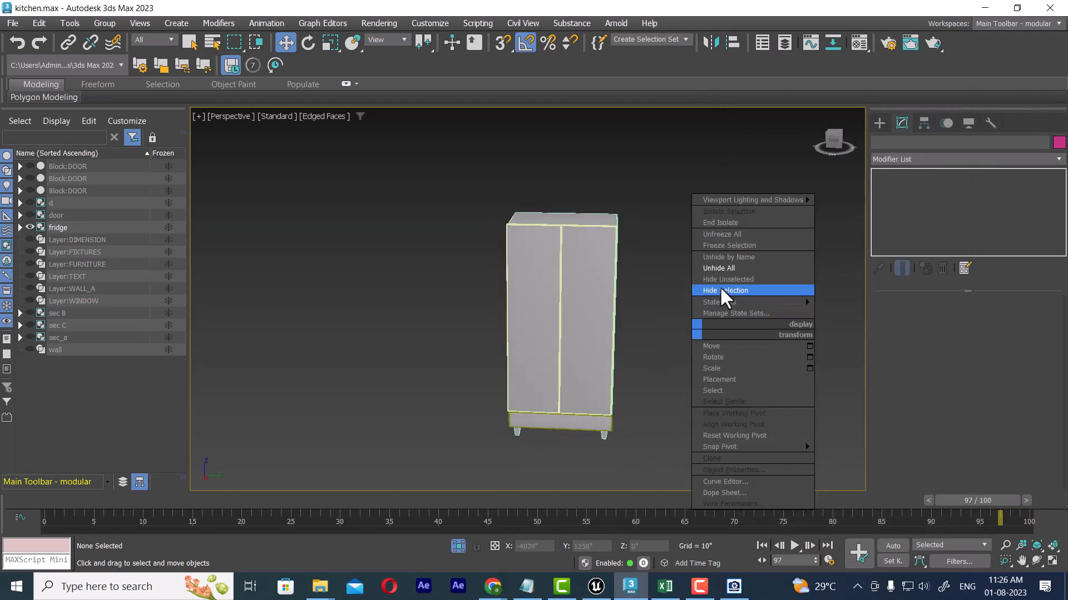
pyautogui.click(721, 290)
pyautogui.keyDown('alt'); pyautogui.moveTo(687, 291); pyautogui.dragTo(696, 341, button='middle'); pyautogui.keyUp('alt')
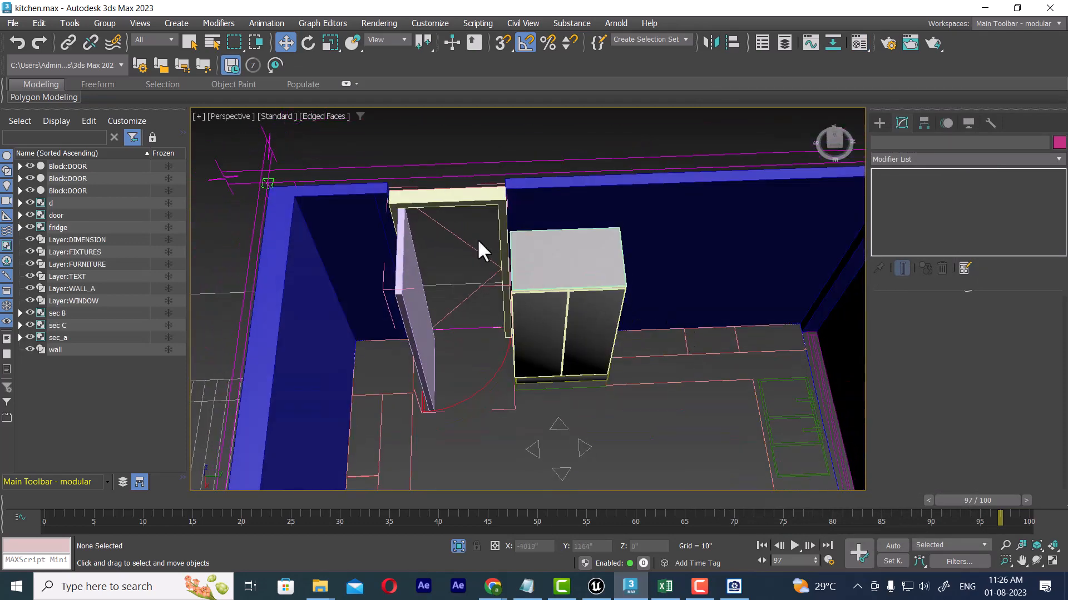
# Step: Paste the copied Edit Poly modifier above Extrude on the open door leaf beside the fridge
pyautogui.click(489, 216)
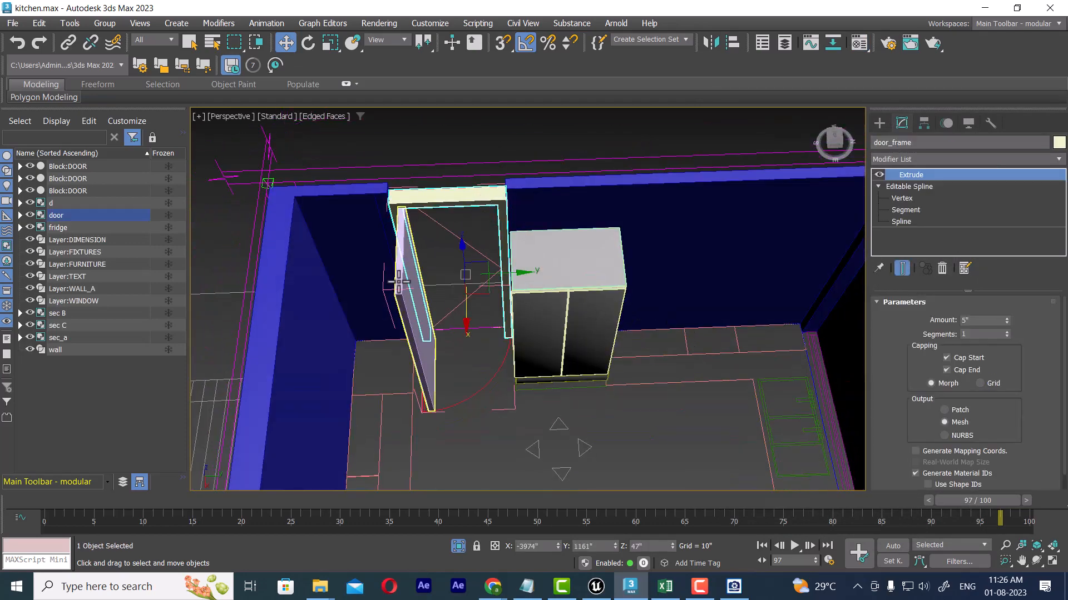
pyautogui.click(432, 300)
pyautogui.rightClick(945, 177)
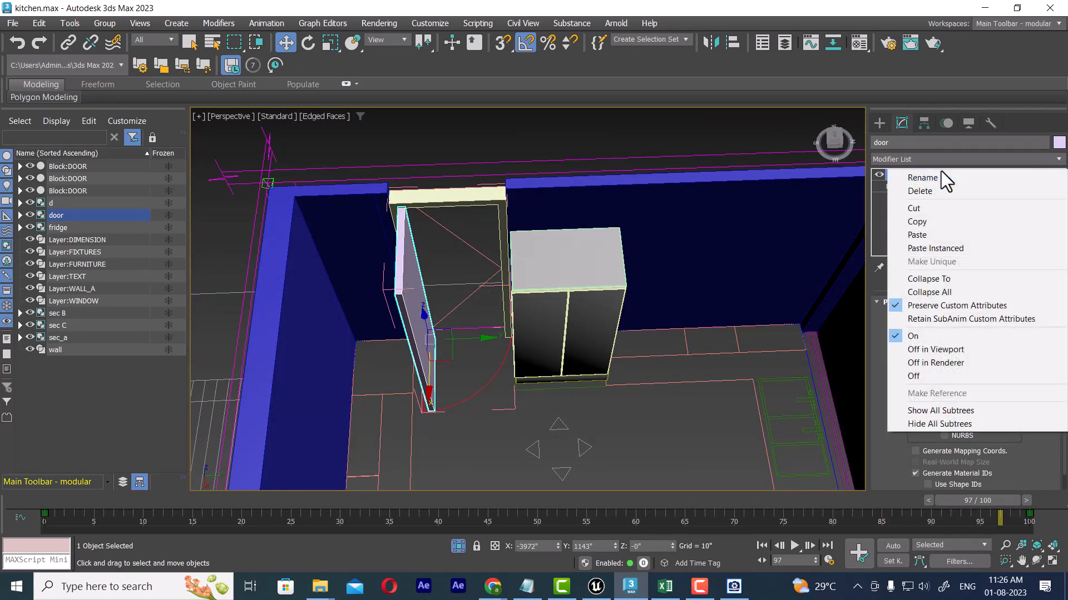
pyautogui.click(943, 233)
# Step: Paste the copied Edit Poly modifier above Extrude on the door_frame object and inspect the frame against the wall and fridge
pyautogui.scroll(3, 473, 322)
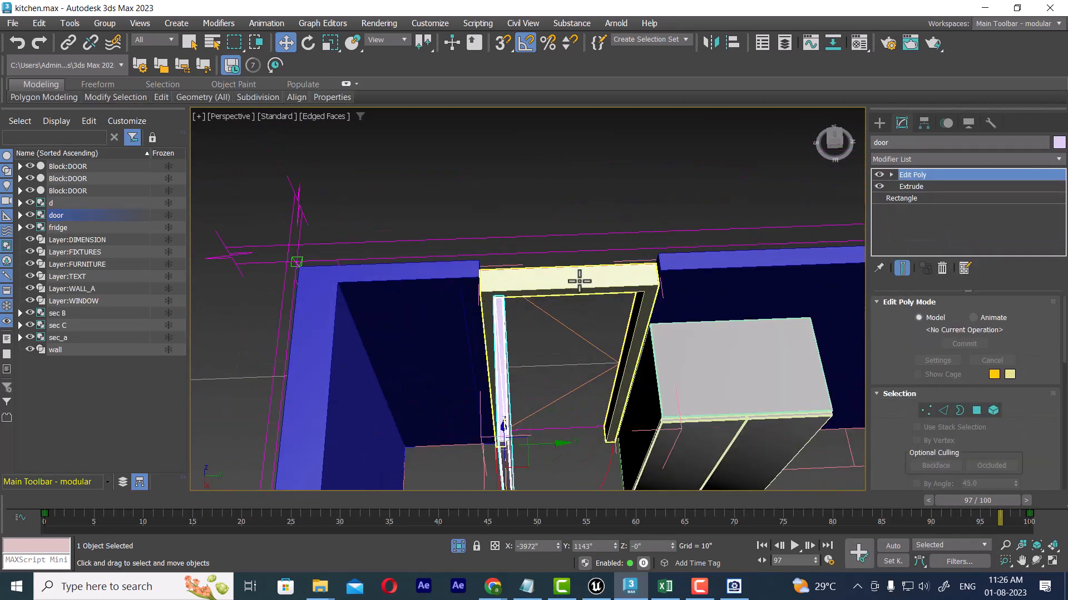
pyautogui.click(579, 281)
pyautogui.rightClick(910, 176)
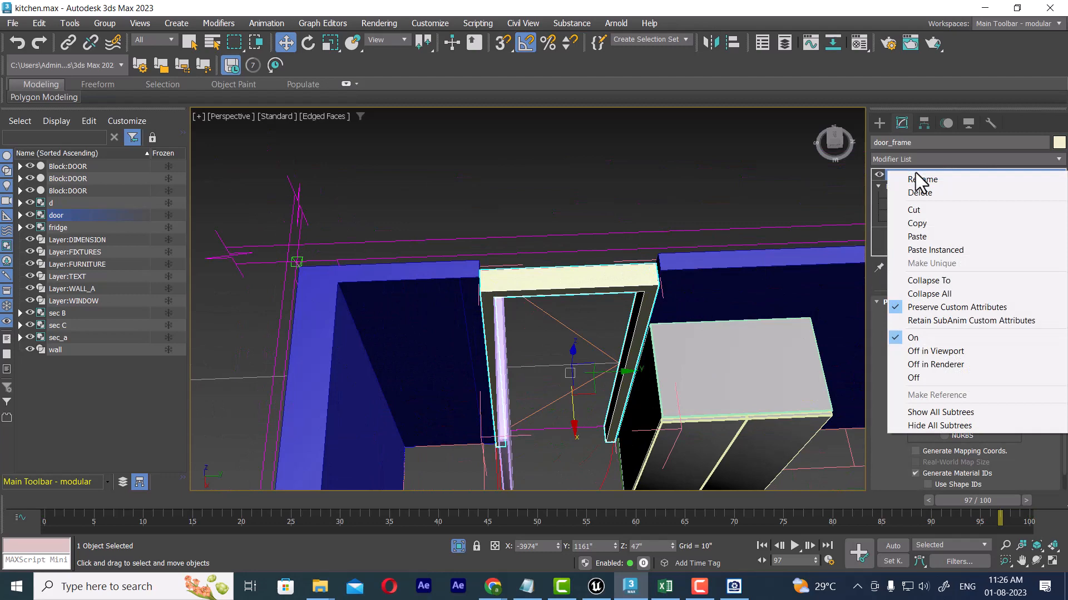
pyautogui.click(946, 237)
pyautogui.scroll(8, 668, 278)
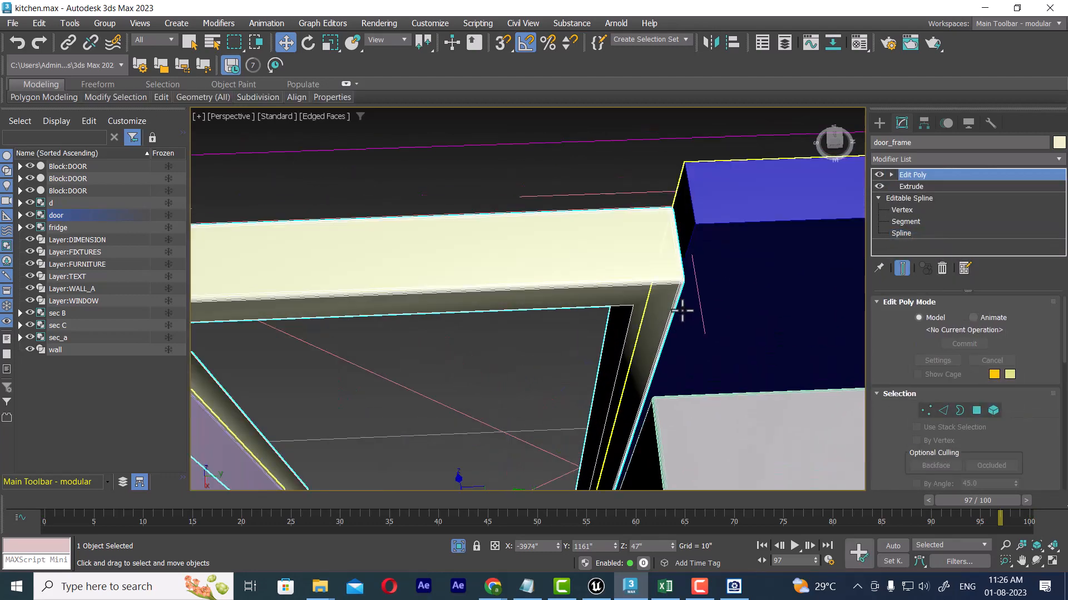
pyautogui.scroll(-10, 668, 264)
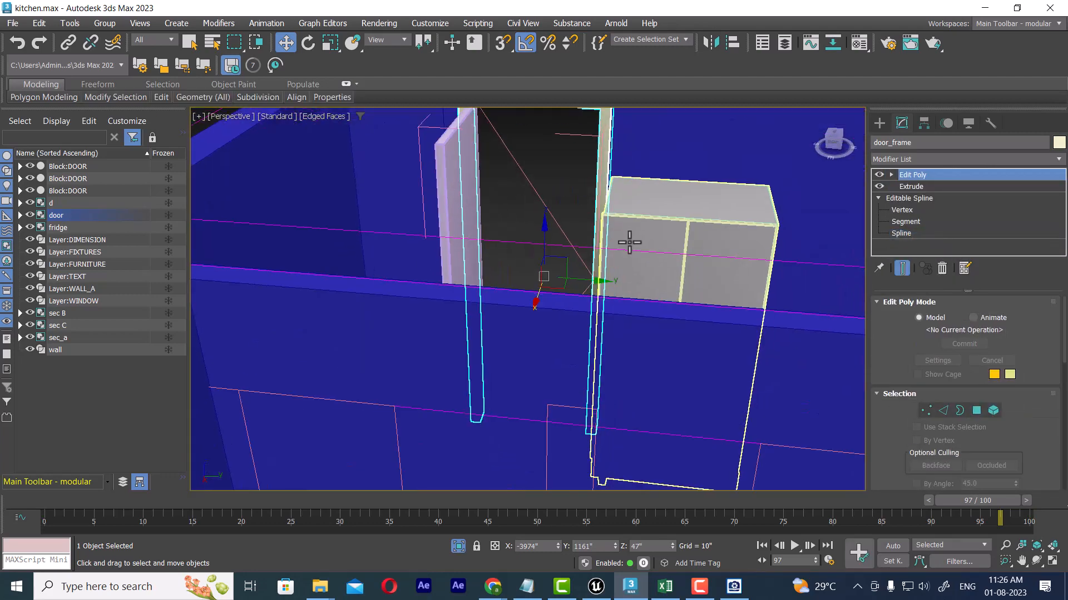
pyautogui.moveTo(717, 325); pyautogui.dragTo(656, 315, button='middle')
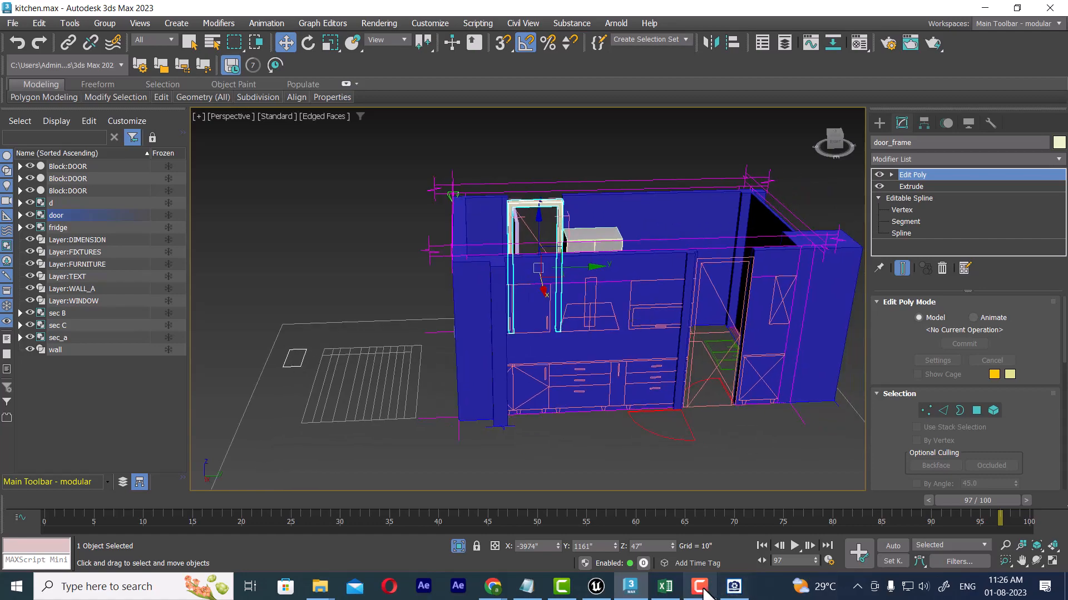